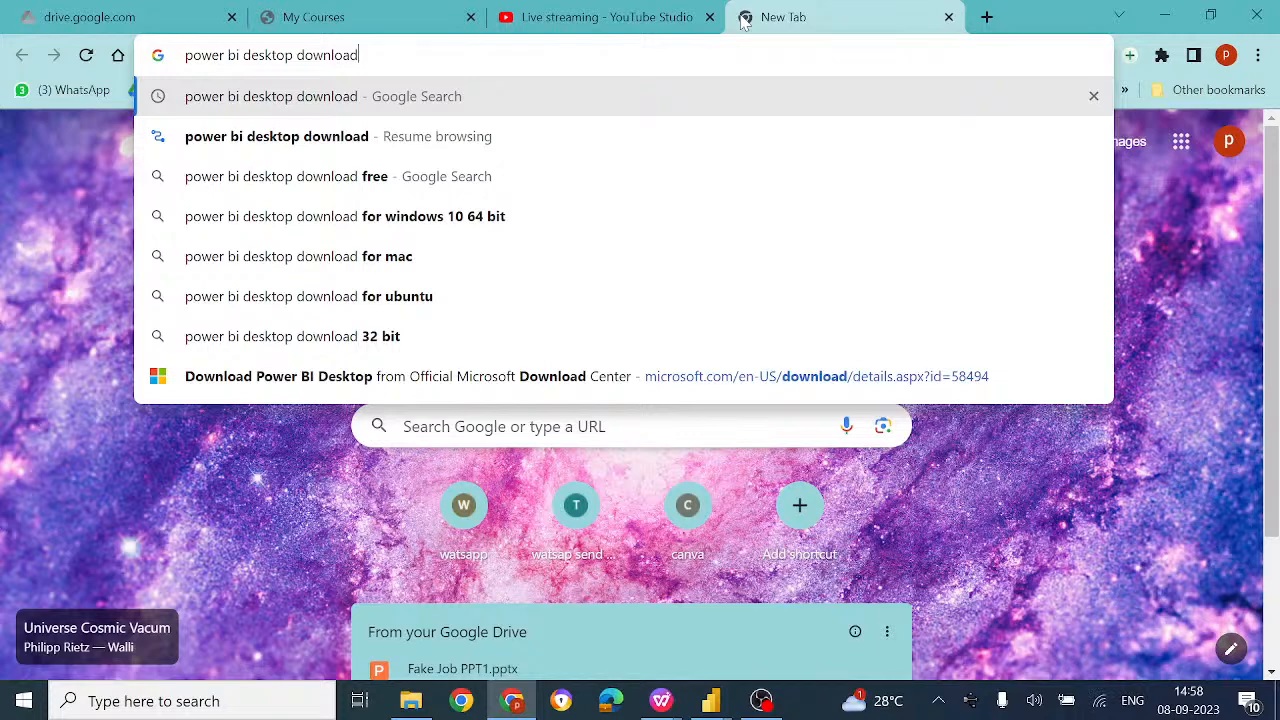
# Step: Search the web for "power bi desktop download" and open Microsoft's official Power BI Desktop download page
pyautogui.press('Return')
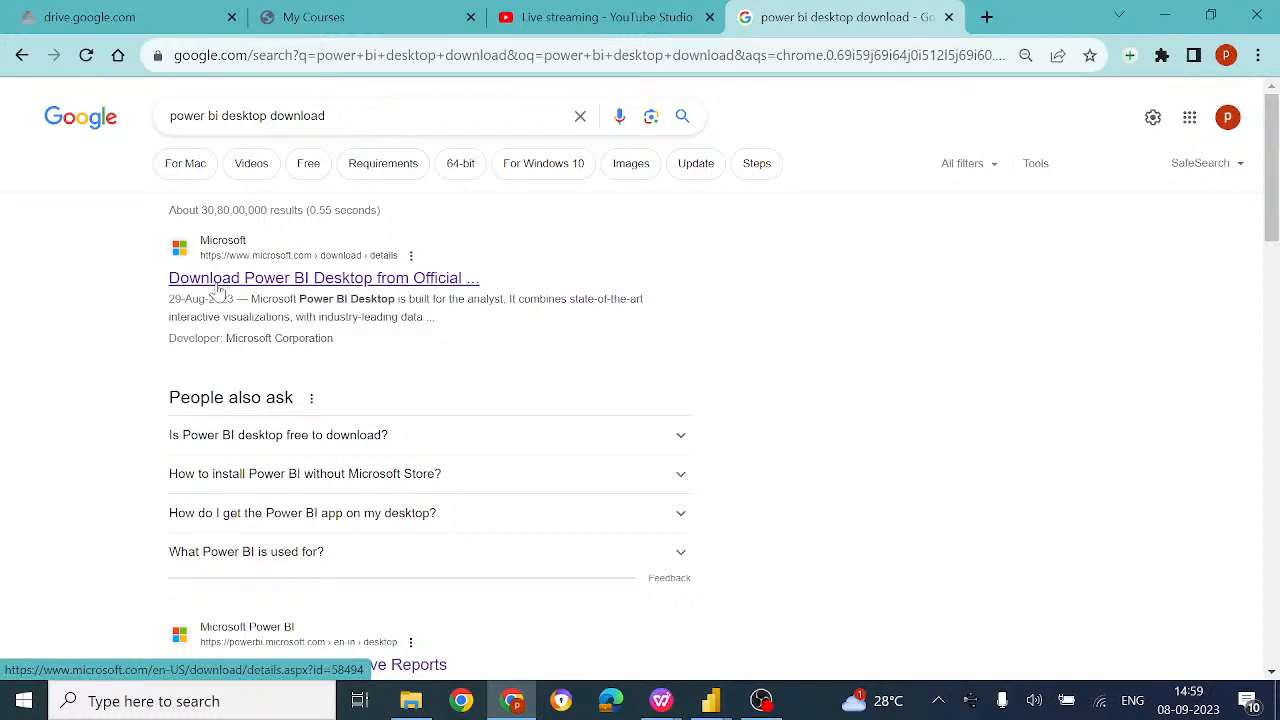
pyautogui.click(218, 284)
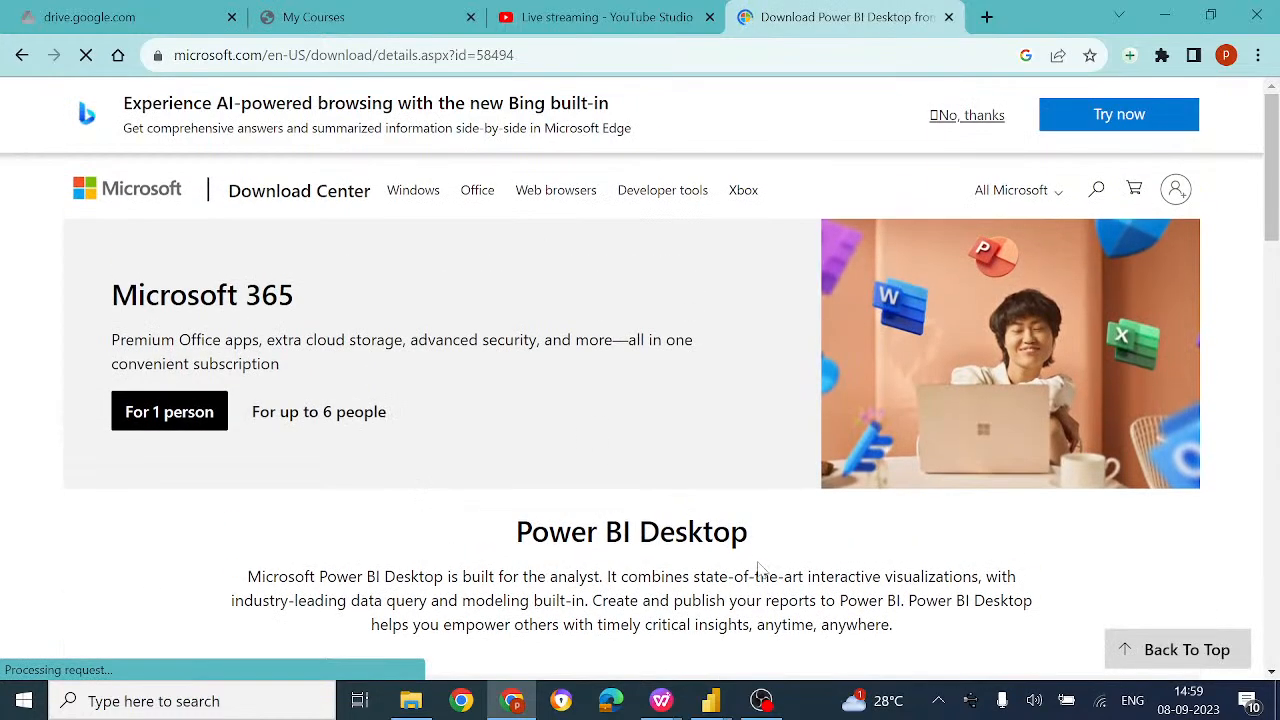
pyautogui.scroll(-2, 414, 514)
pyautogui.scroll(-1, 757, 571)
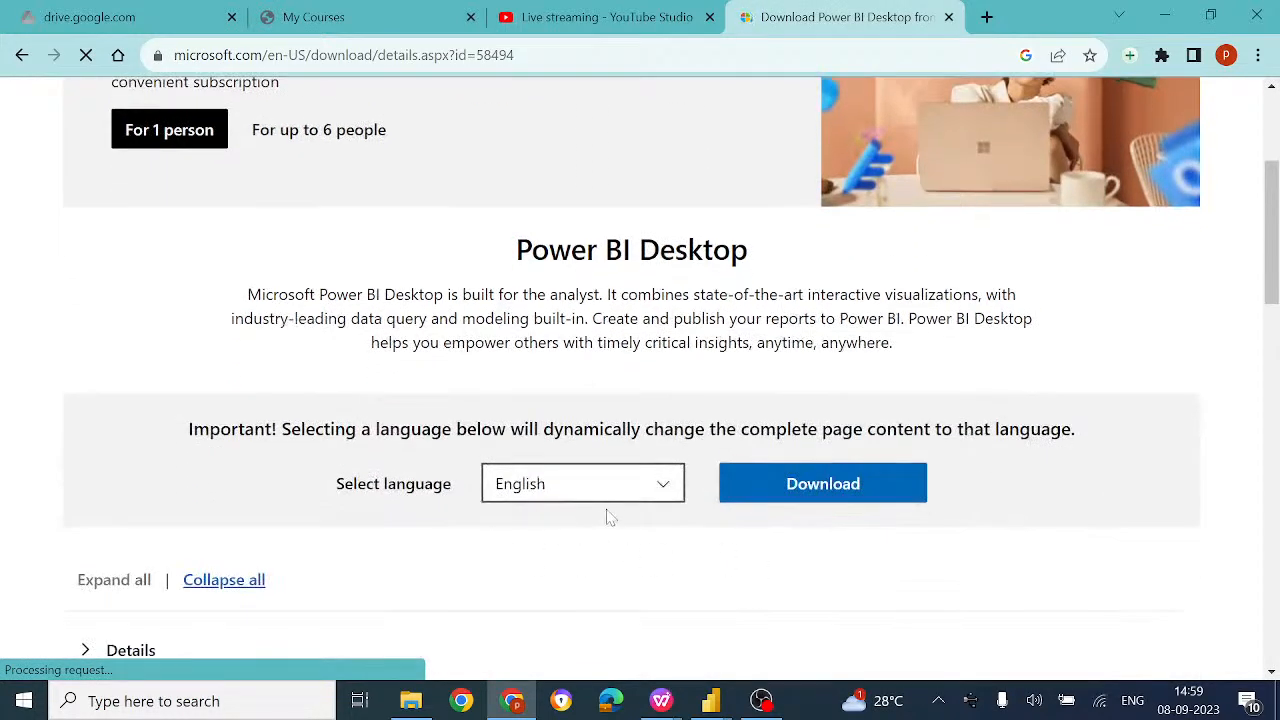
# Step: Keep English as the download language, select PBIDesktopSetup_x64.exe instead of PBIDesktopSetup.exe, and close the download choices without downloading
pyautogui.click(666, 487)
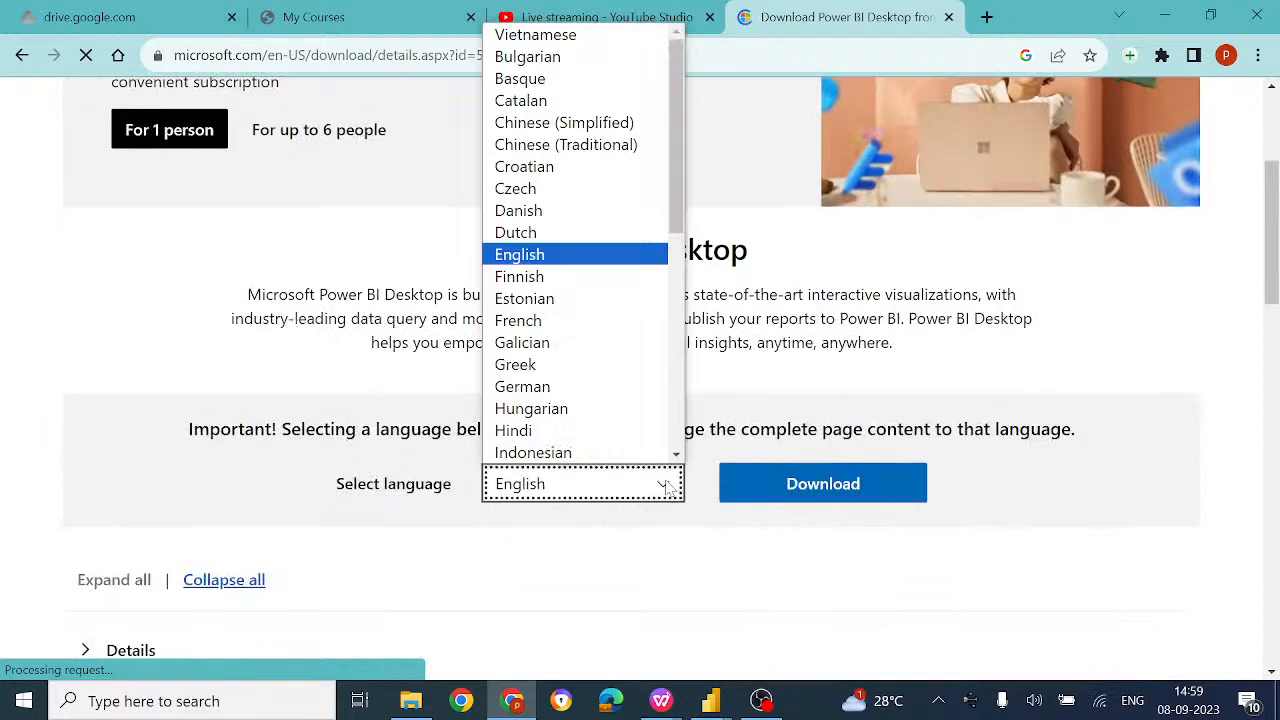
pyautogui.click(634, 531)
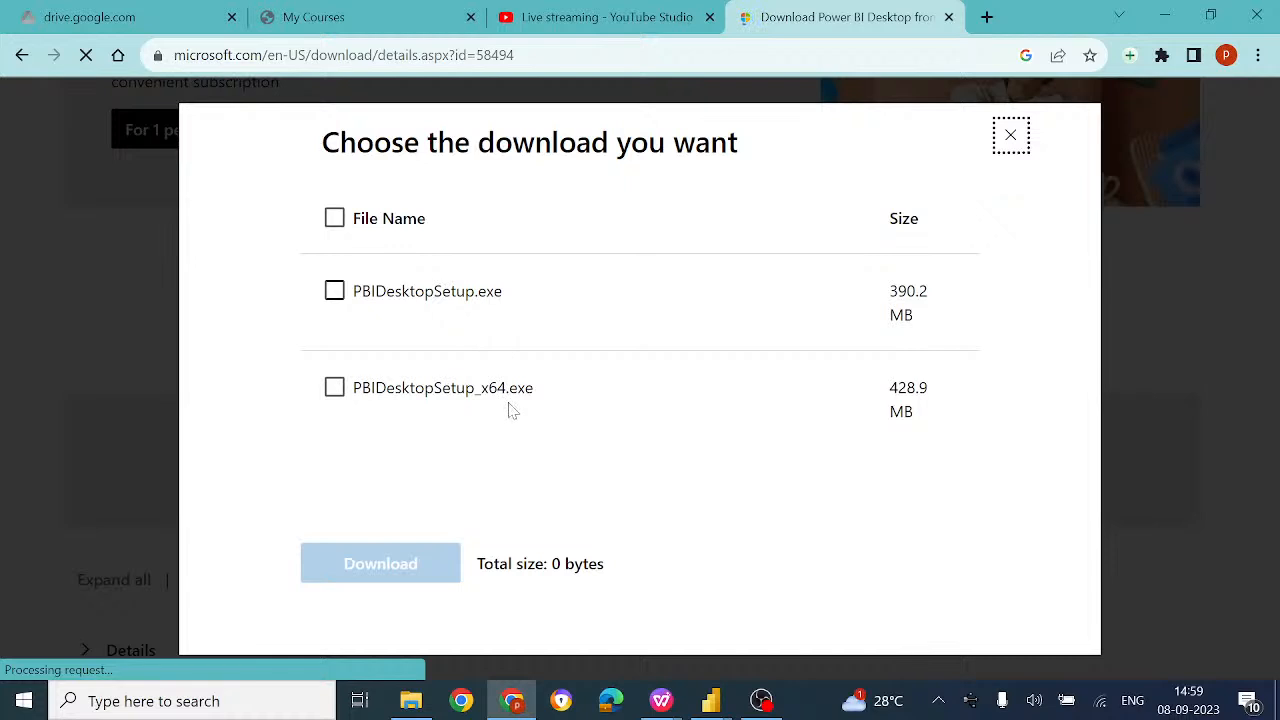
pyautogui.click(493, 307)
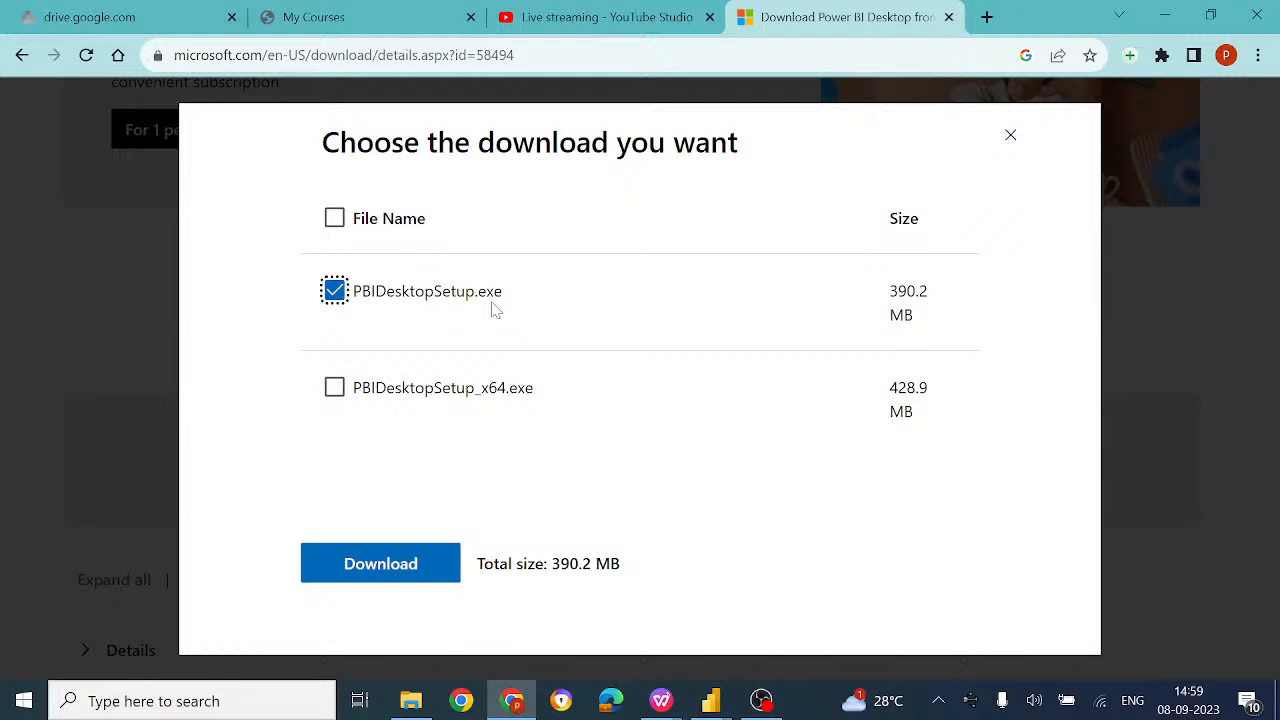
pyautogui.click(334, 292)
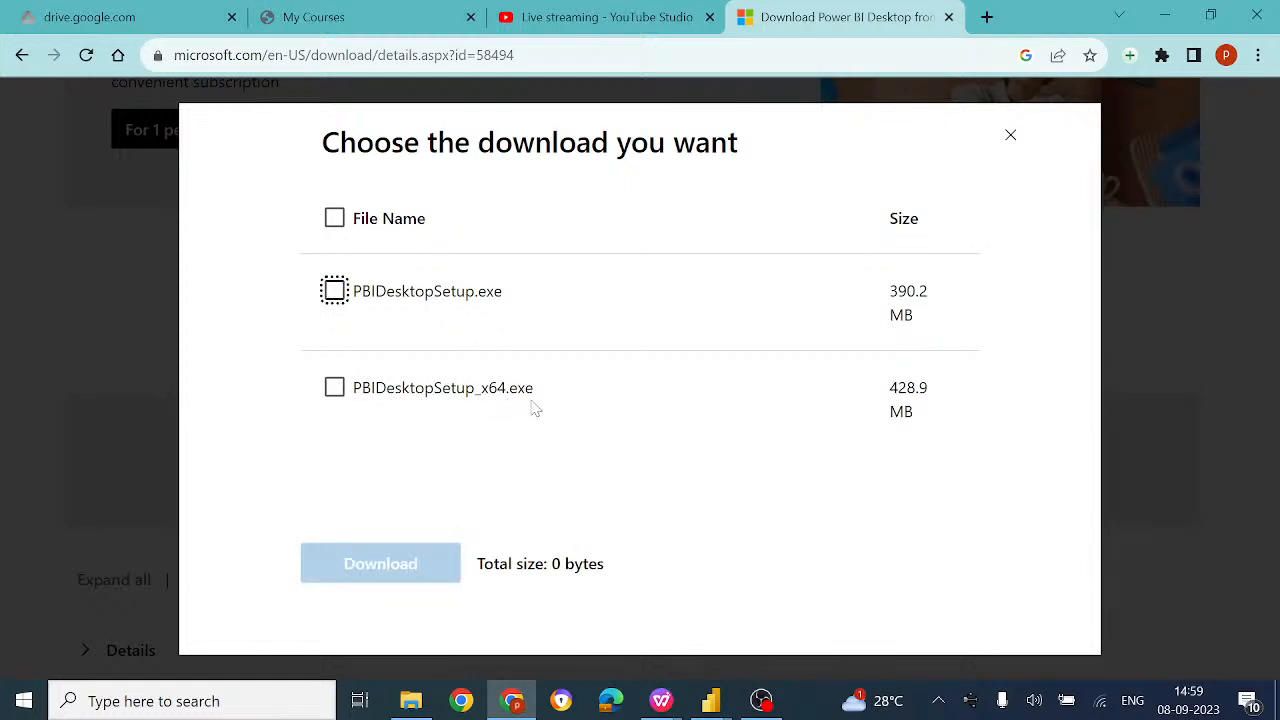
pyautogui.click(336, 392)
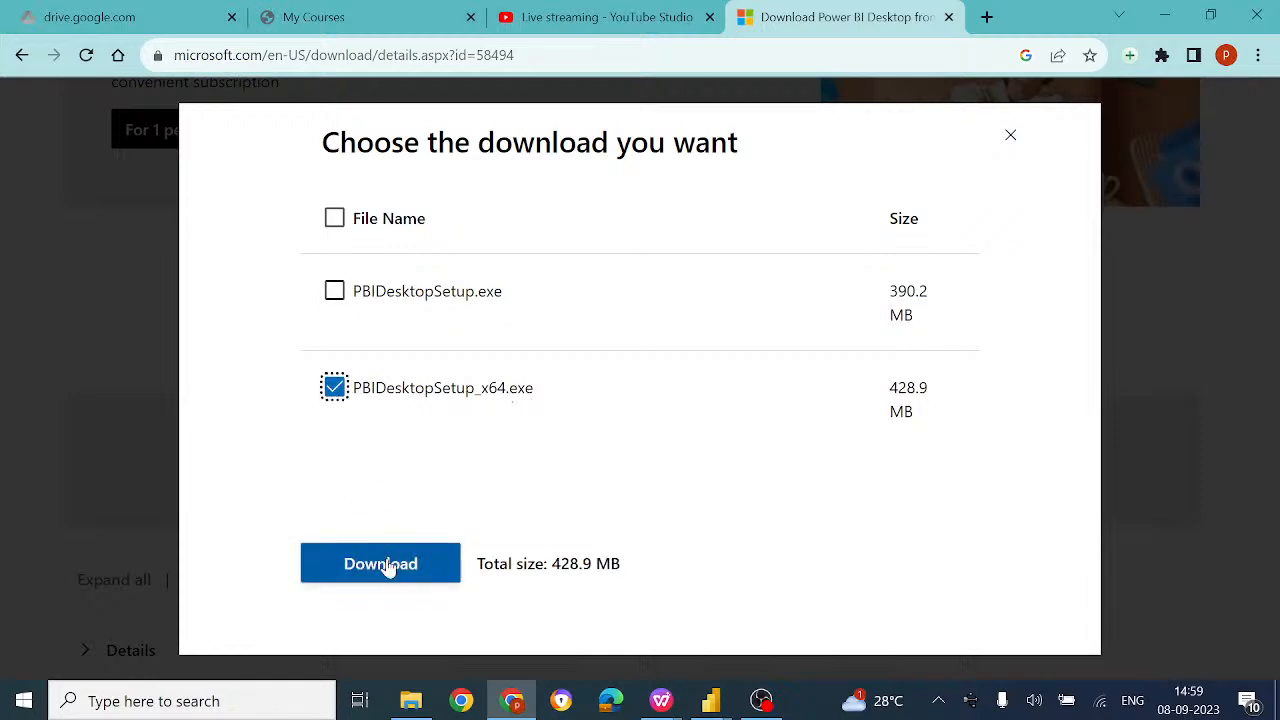
pyautogui.click(1012, 143)
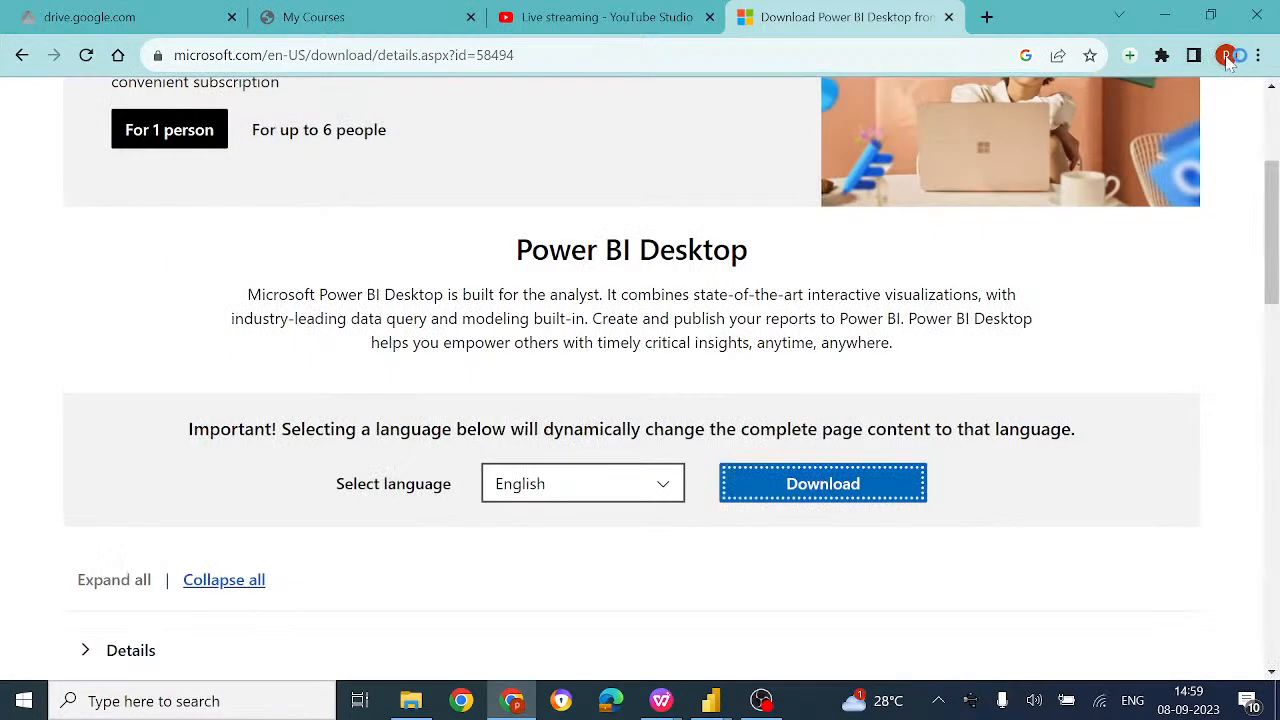
# Step: Open the browser's list of downloaded files
pyautogui.click(1161, 55)
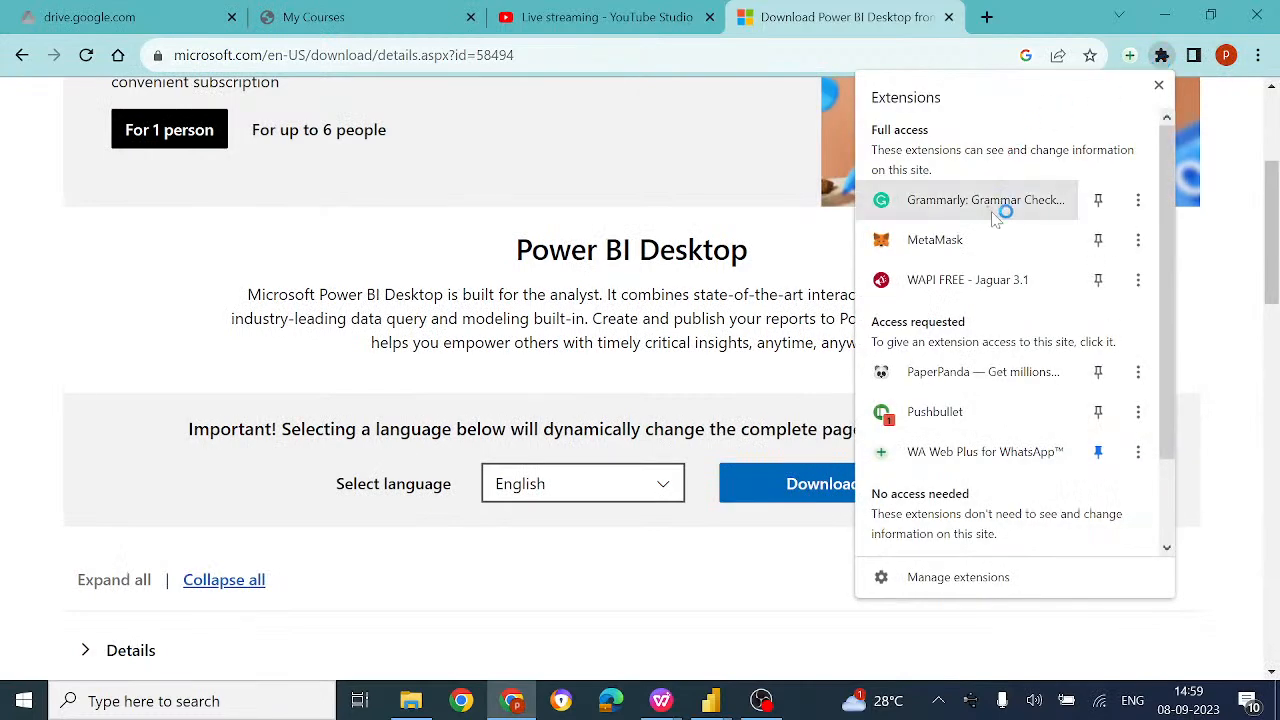
pyautogui.click(1159, 86)
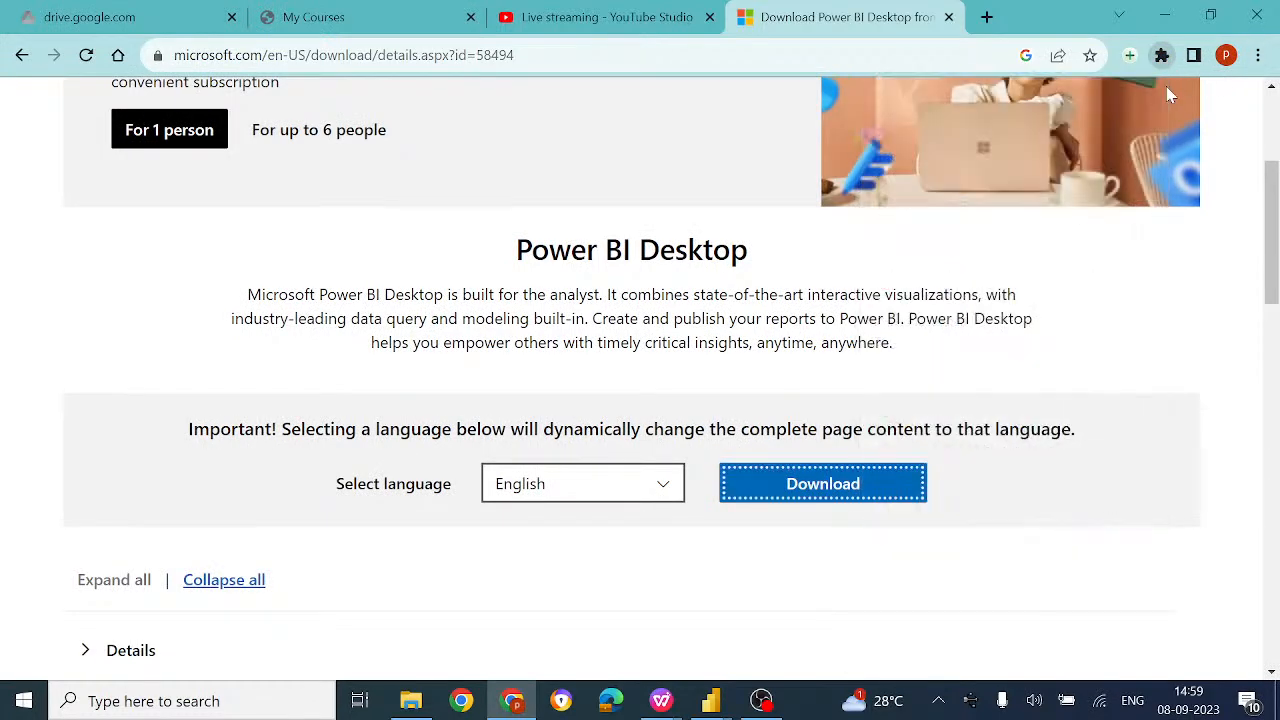
pyautogui.click(1258, 55)
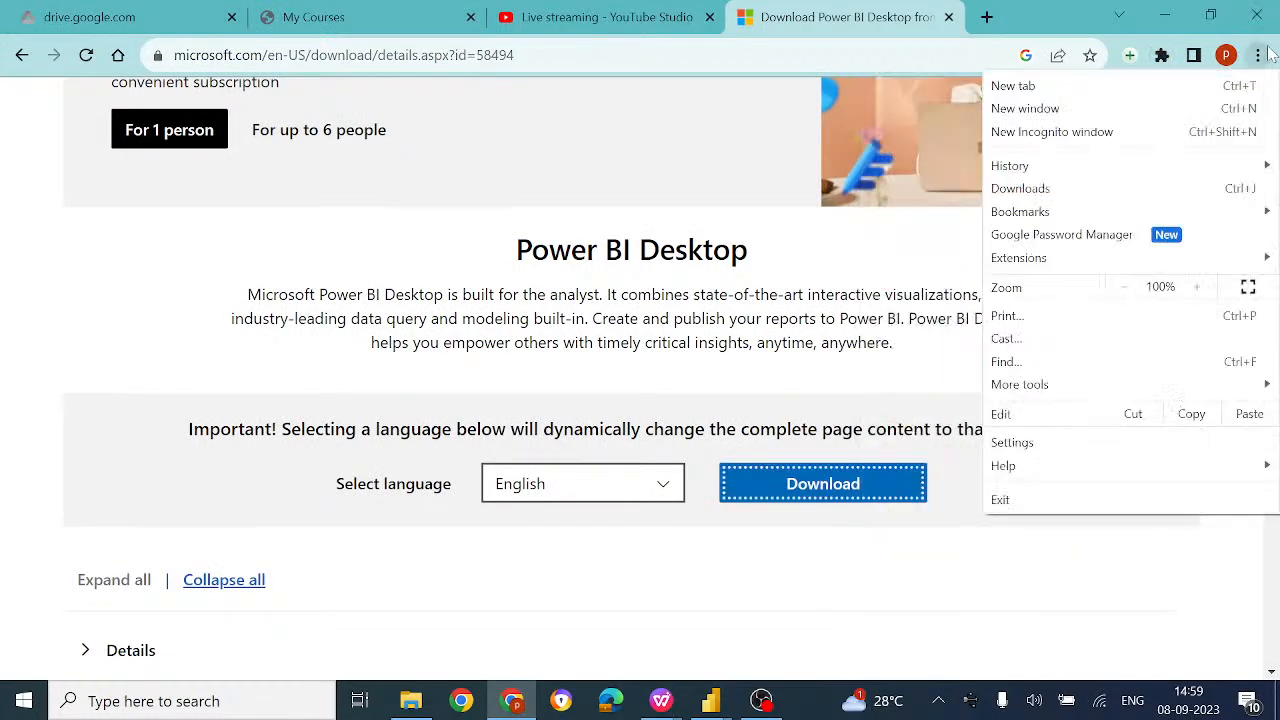
pyautogui.click(1105, 188)
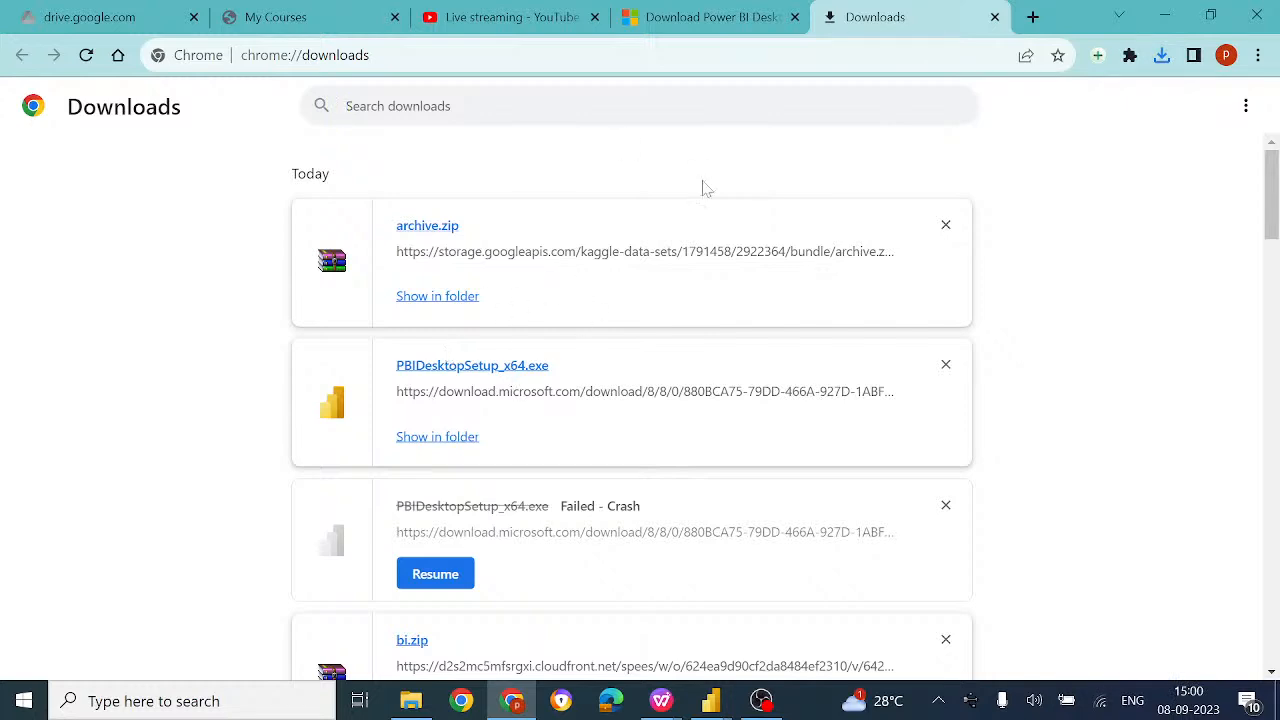
# Step: Reopen the Power BI Desktop download page from the search results and select PBIDesktopSetup_x64.exe among the download choices
pyautogui.click(710, 17)
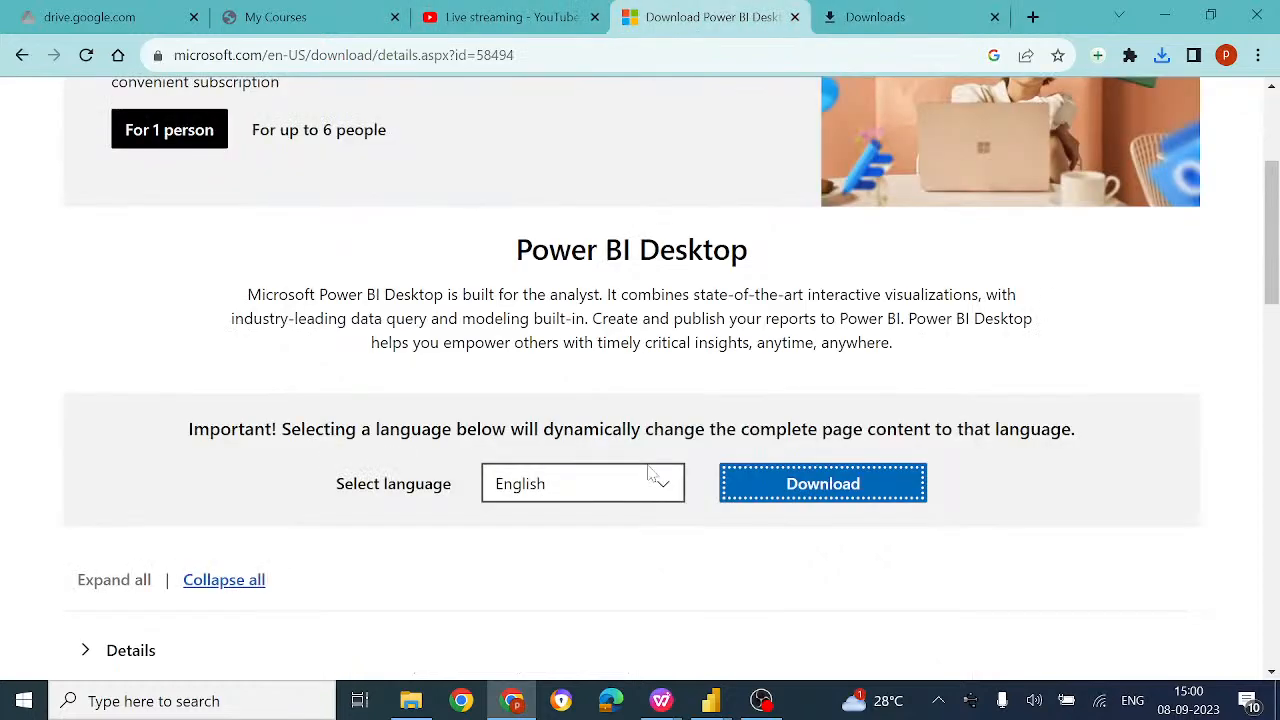
pyautogui.click(18, 58)
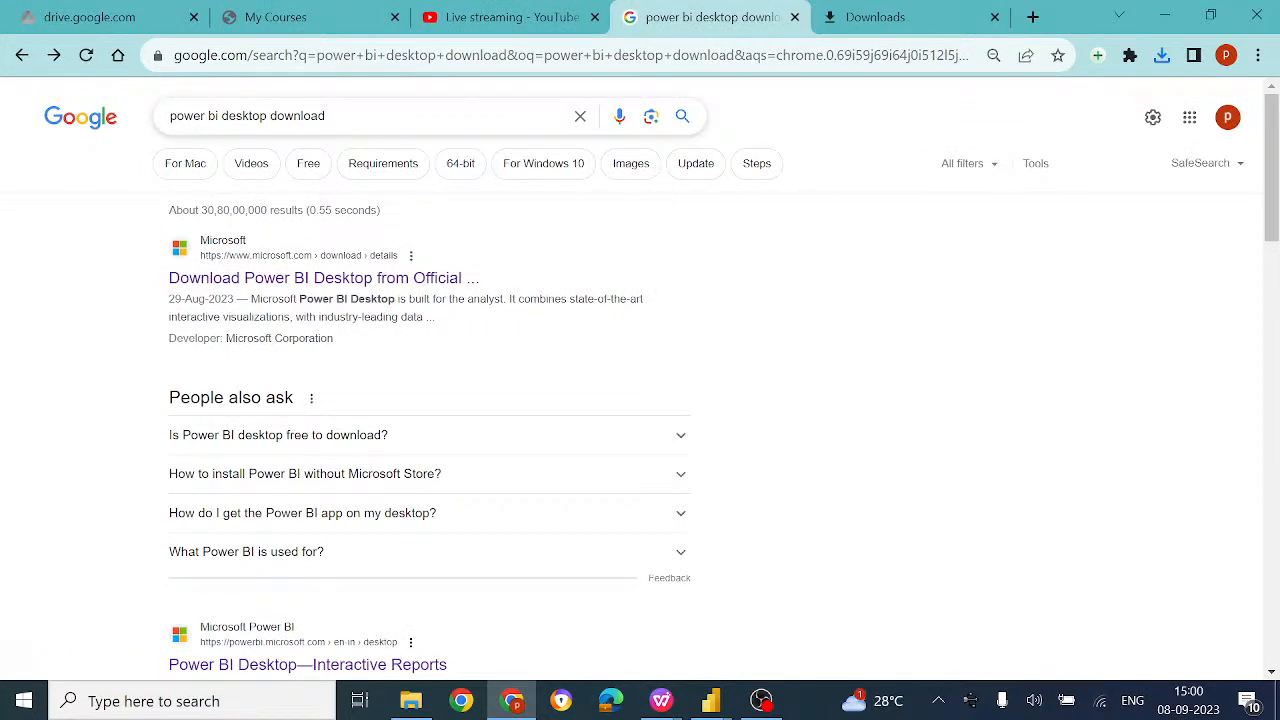
pyautogui.click(266, 287)
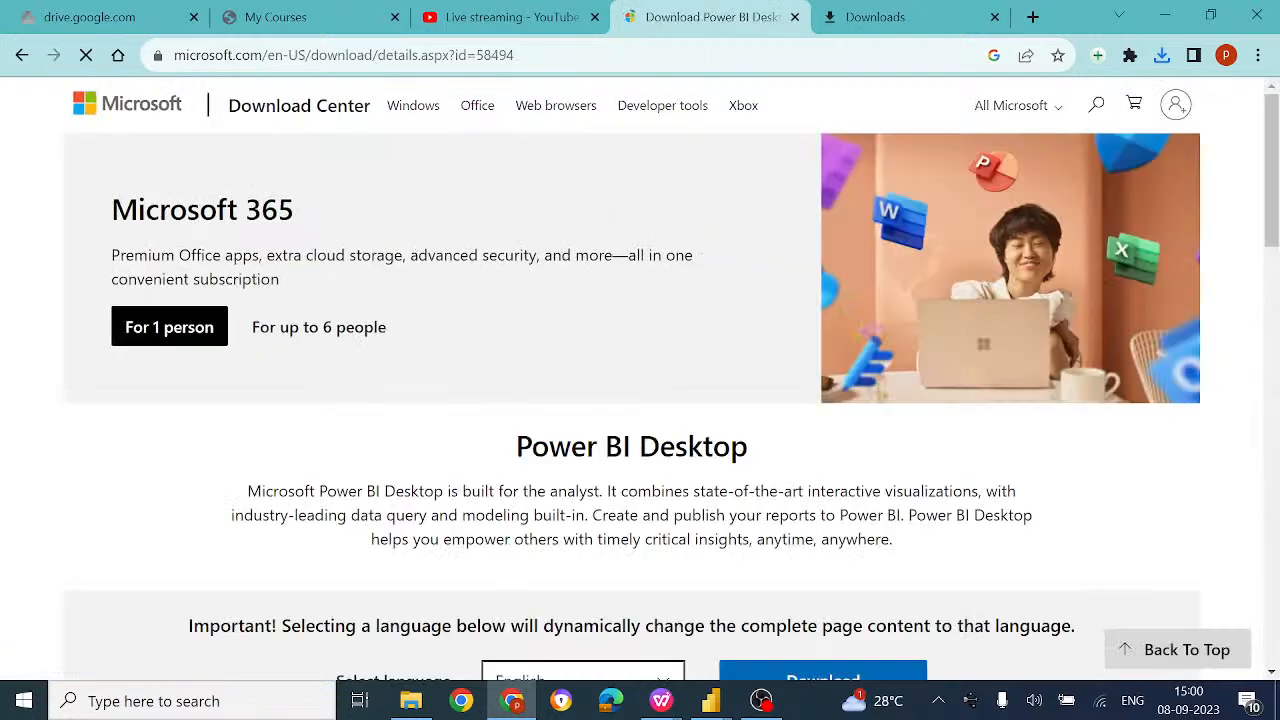
pyautogui.scroll(-2, 515, 507)
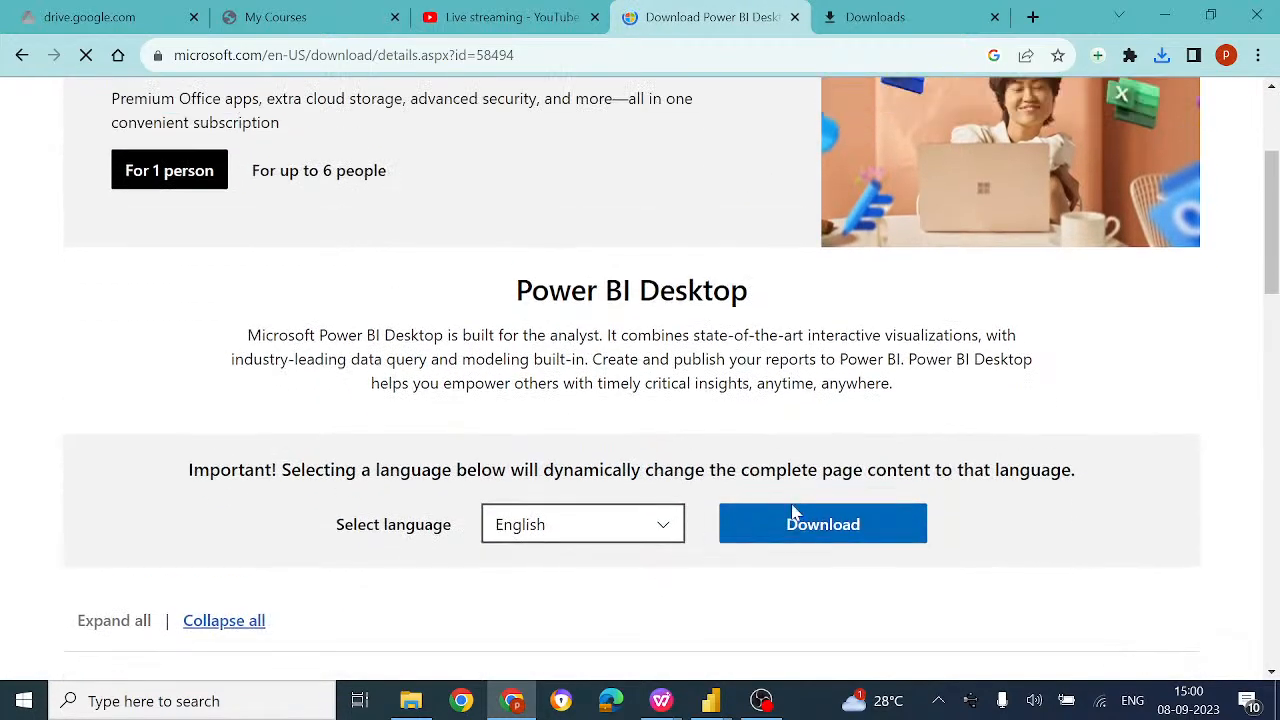
pyautogui.click(793, 518)
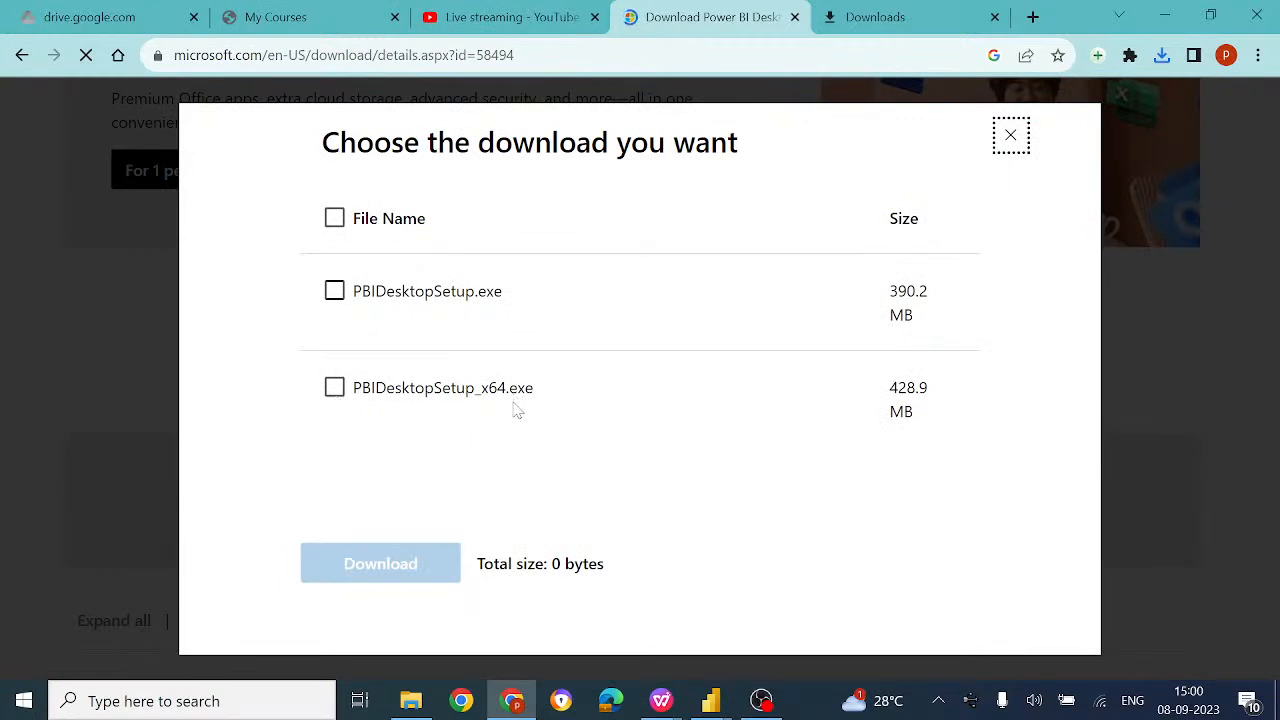
pyautogui.click(337, 390)
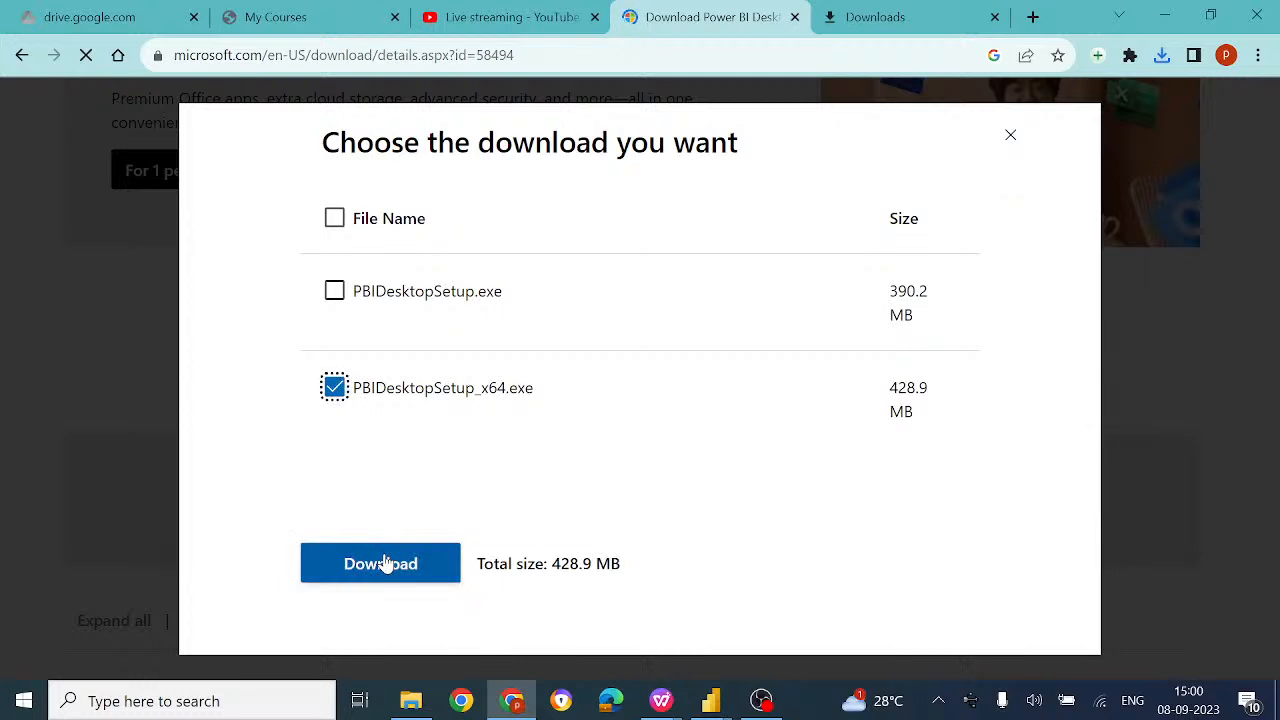
# Step: Show the already downloaded PBIDesktopSetup_x64.exe in its folder from the browser's download list
pyautogui.click(1257, 57)
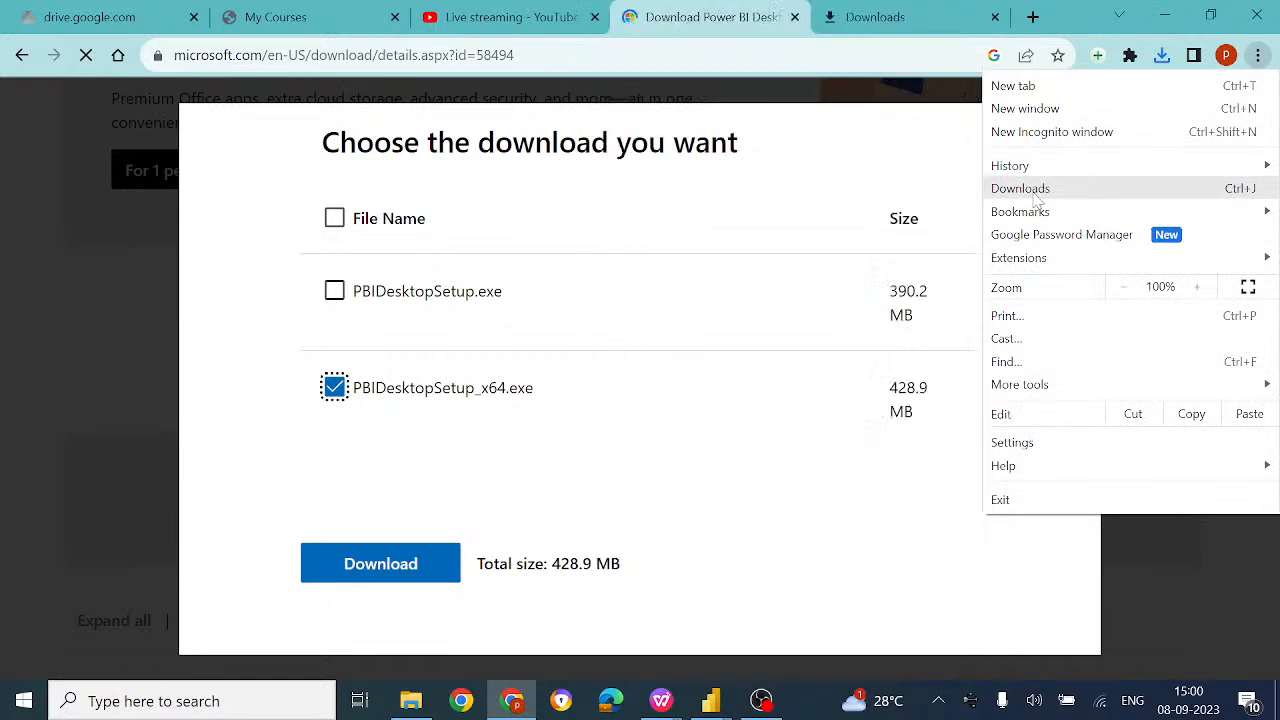
pyautogui.click(1020, 189)
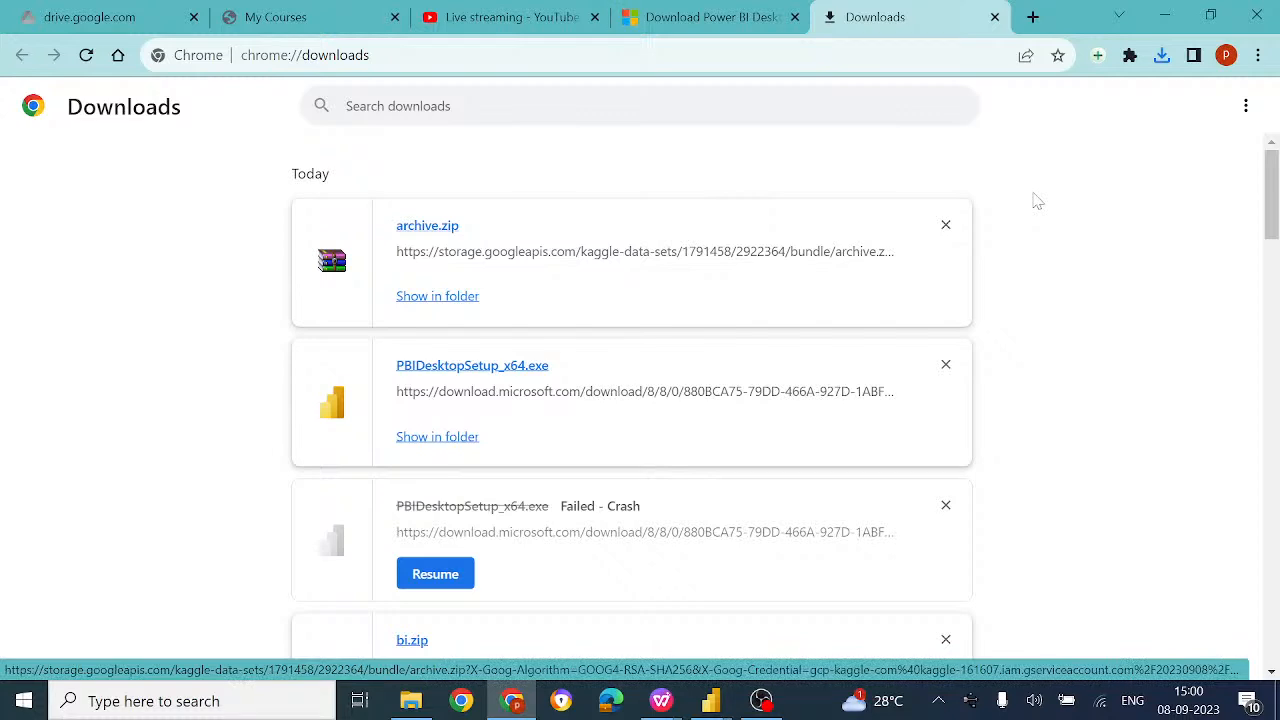
pyautogui.click(458, 437)
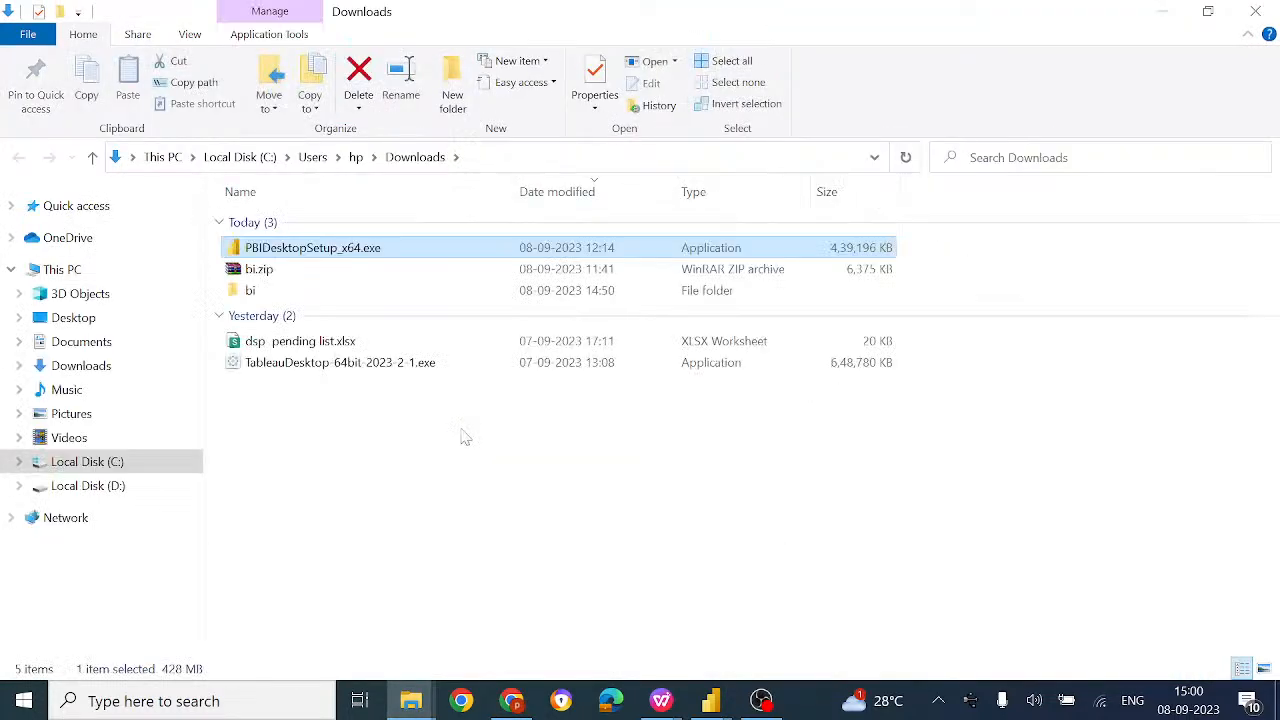
# Step: Run the PBIDesktopSetup_x64.exe installer, cancel the installation and close the setup wizard
pyautogui.doubleClick(314, 248)
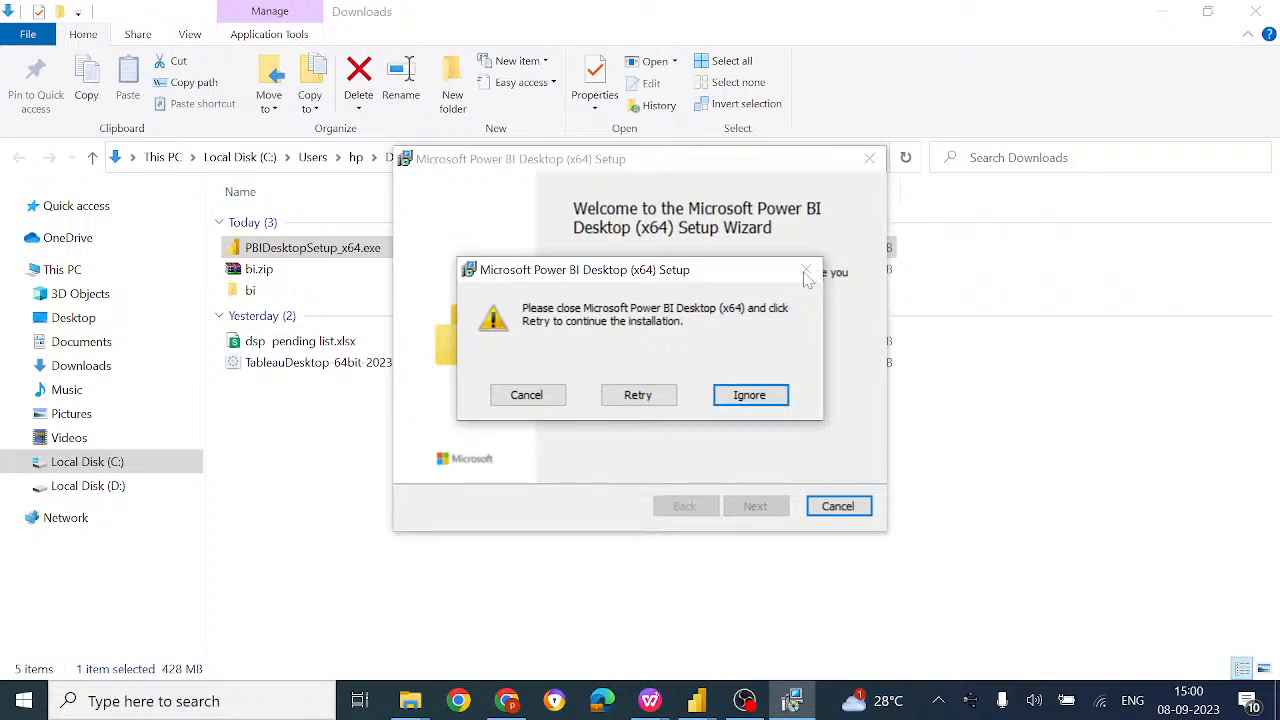
pyautogui.click(848, 507)
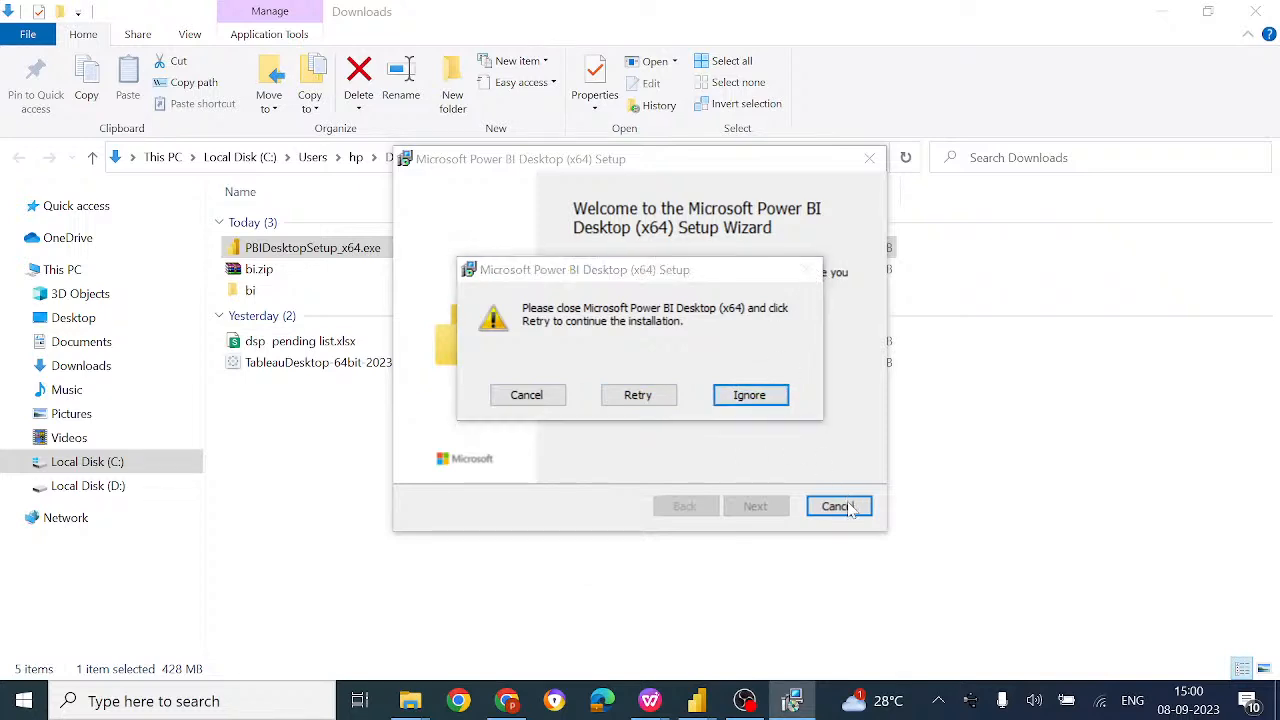
pyautogui.click(538, 400)
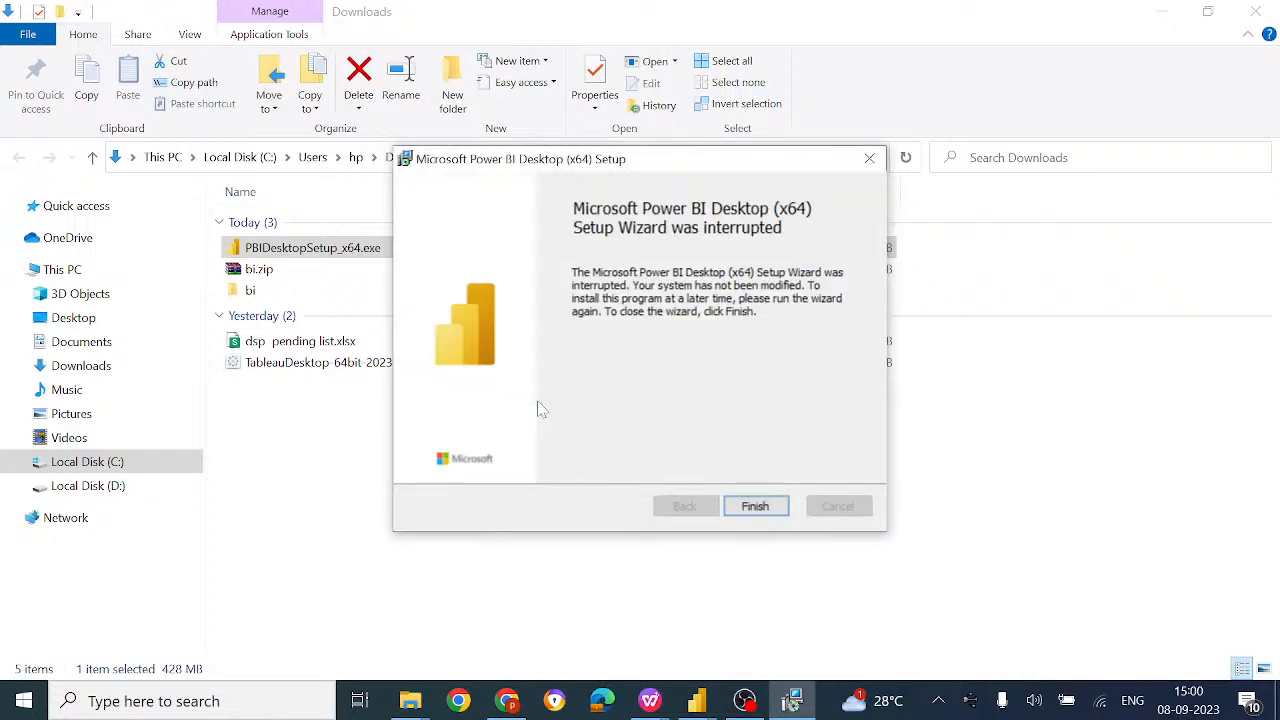
pyautogui.click(866, 164)
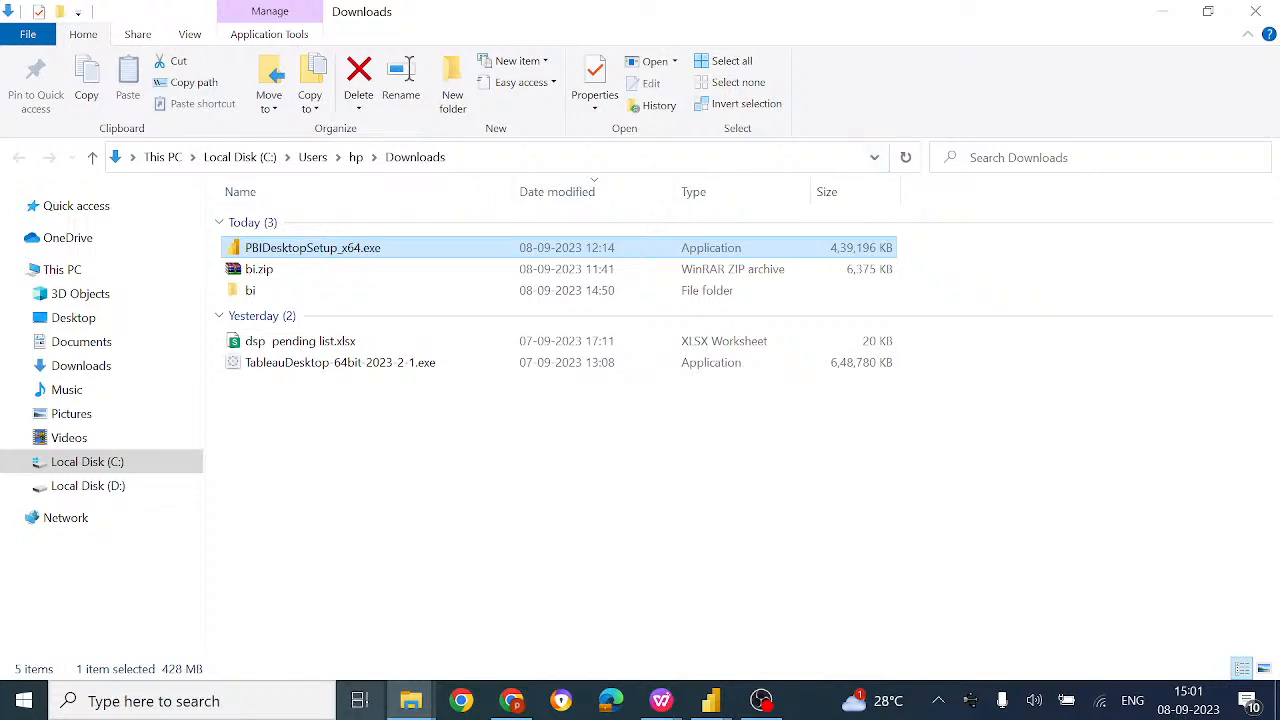
# Step: Find and launch Power BI Desktop through the Windows search and leave its start screen for a blank report
pyautogui.click(233, 708)
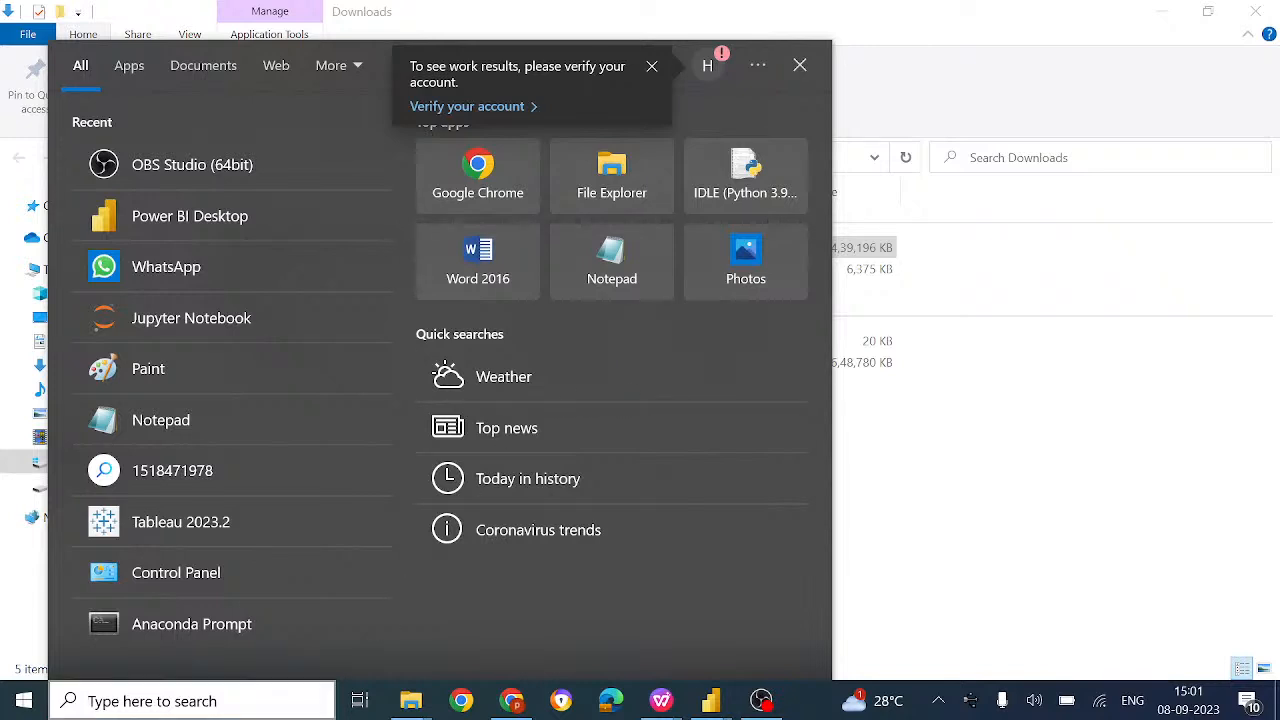
pyautogui.write('po')
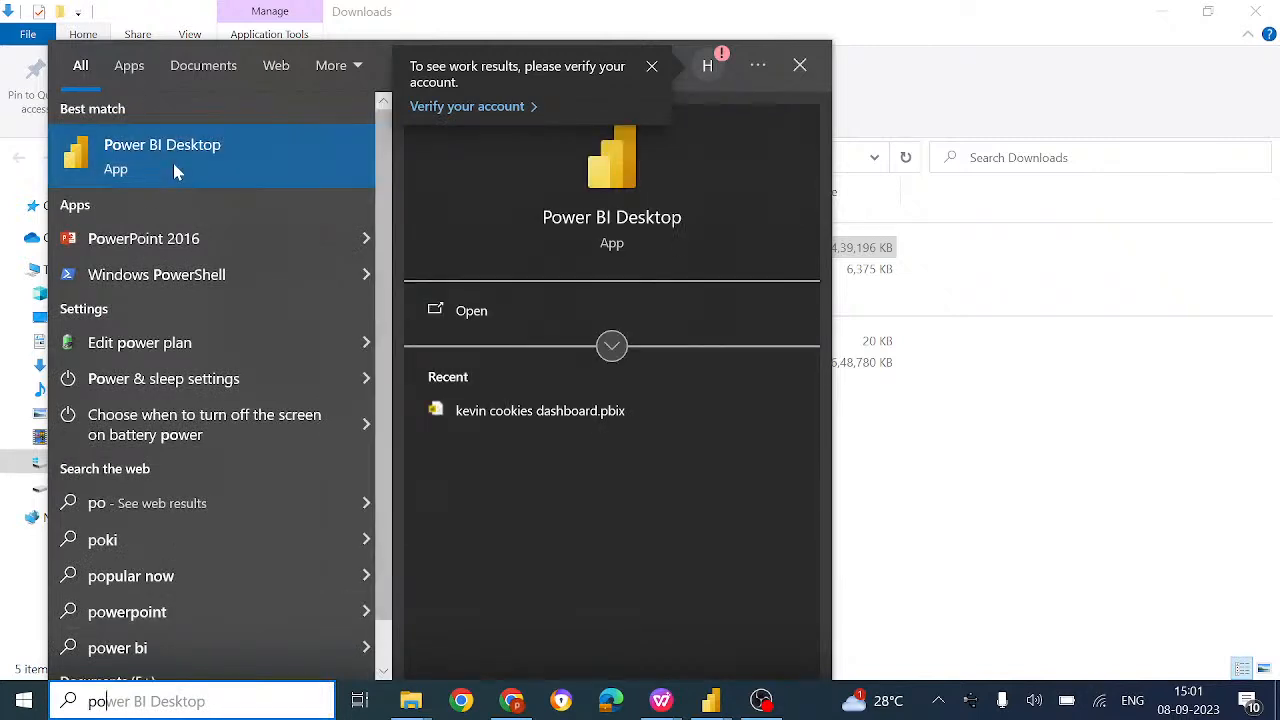
pyautogui.click(174, 168)
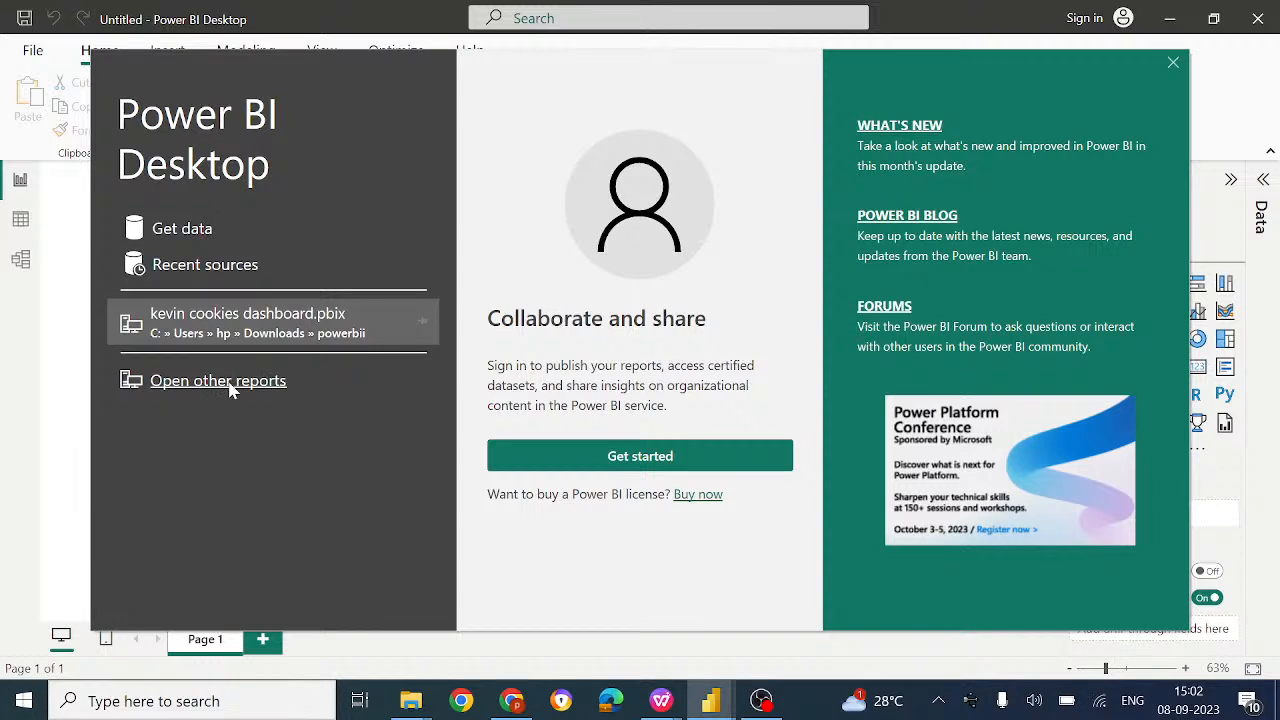
pyautogui.click(181, 232)
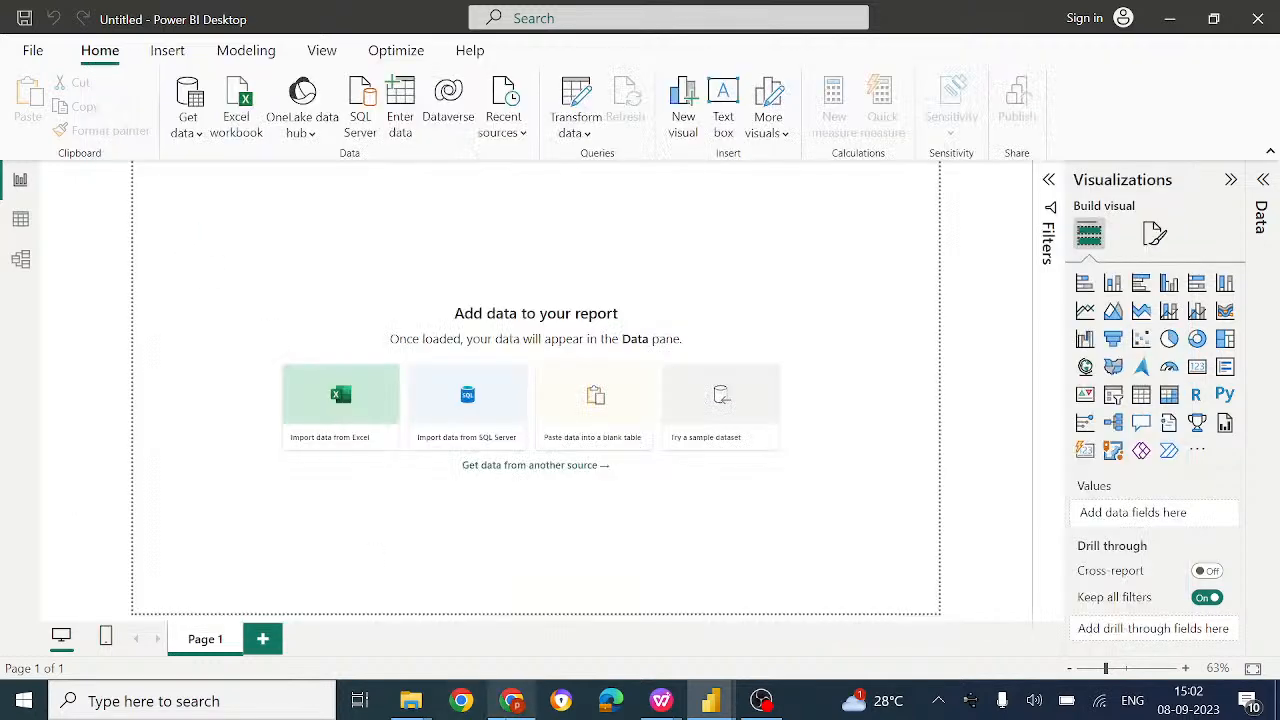
# Step: Switch to Chrome, search for Kaggle in a new tab, and open the Datasets page on the Kaggle site
pyautogui.click(512, 701)
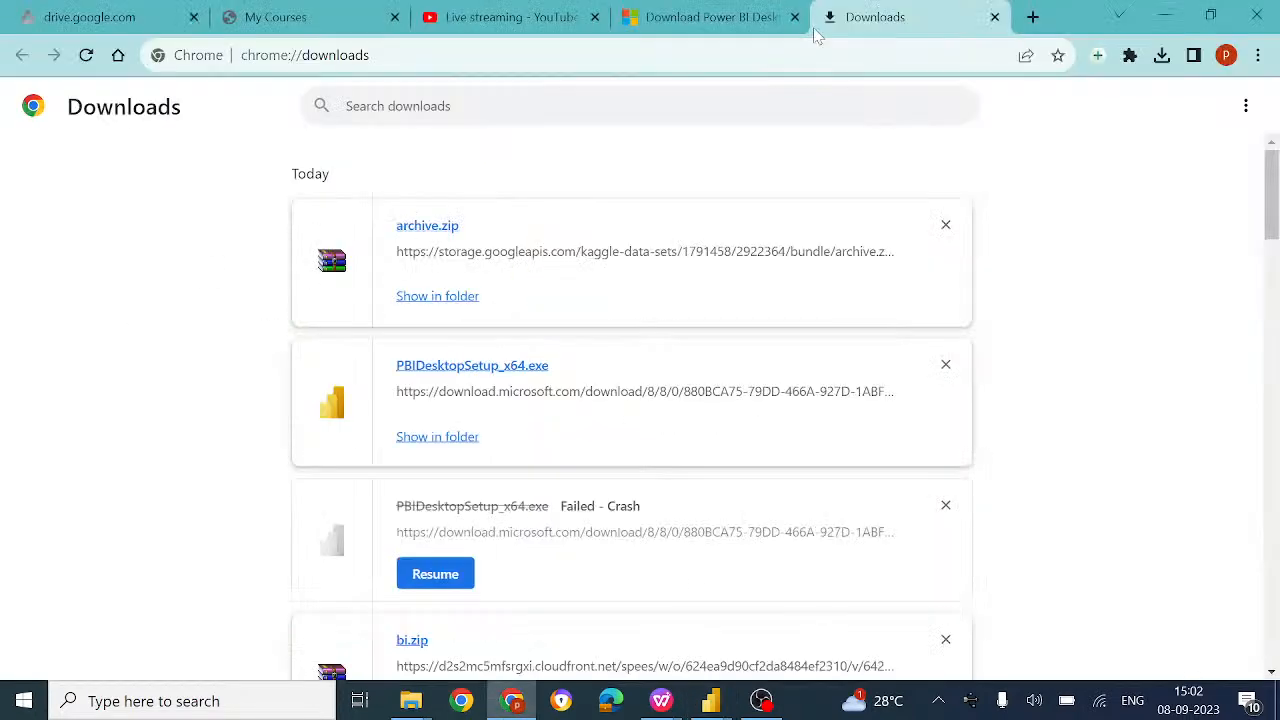
pyautogui.click(1036, 20)
pyautogui.write('kaggale')
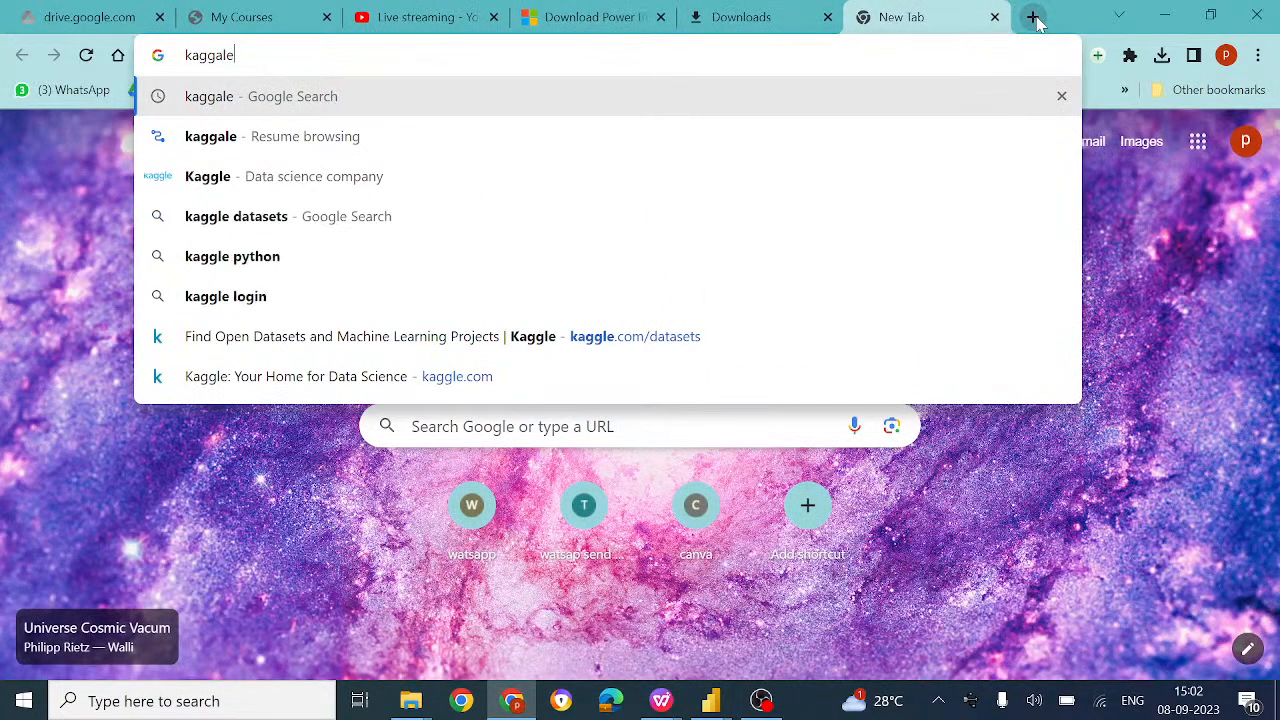
pyautogui.press('Return')
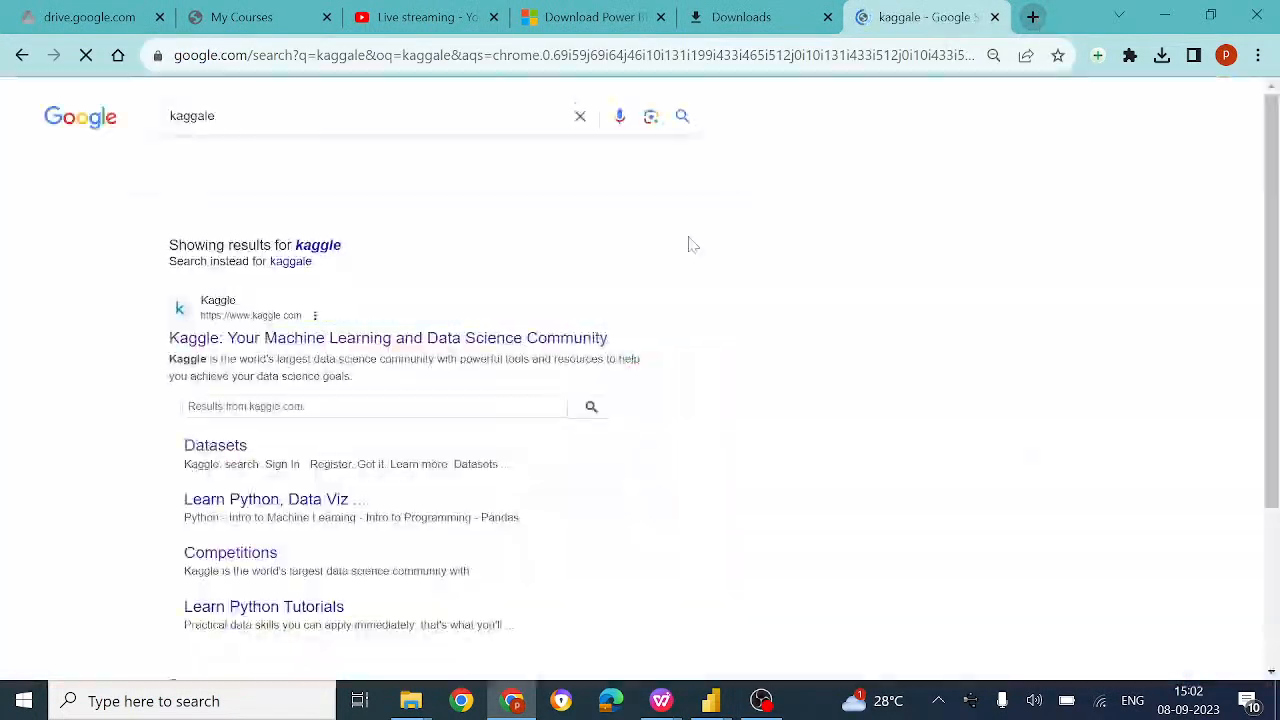
pyautogui.click(437, 338)
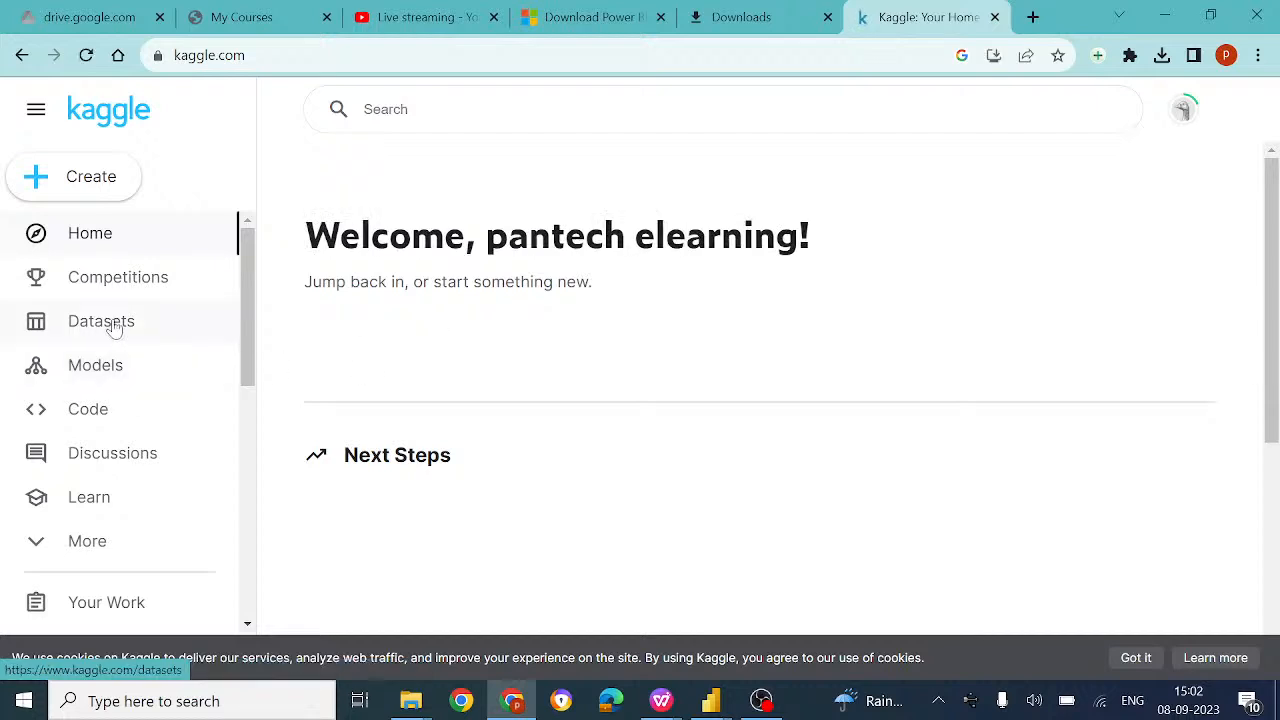
pyautogui.click(115, 319)
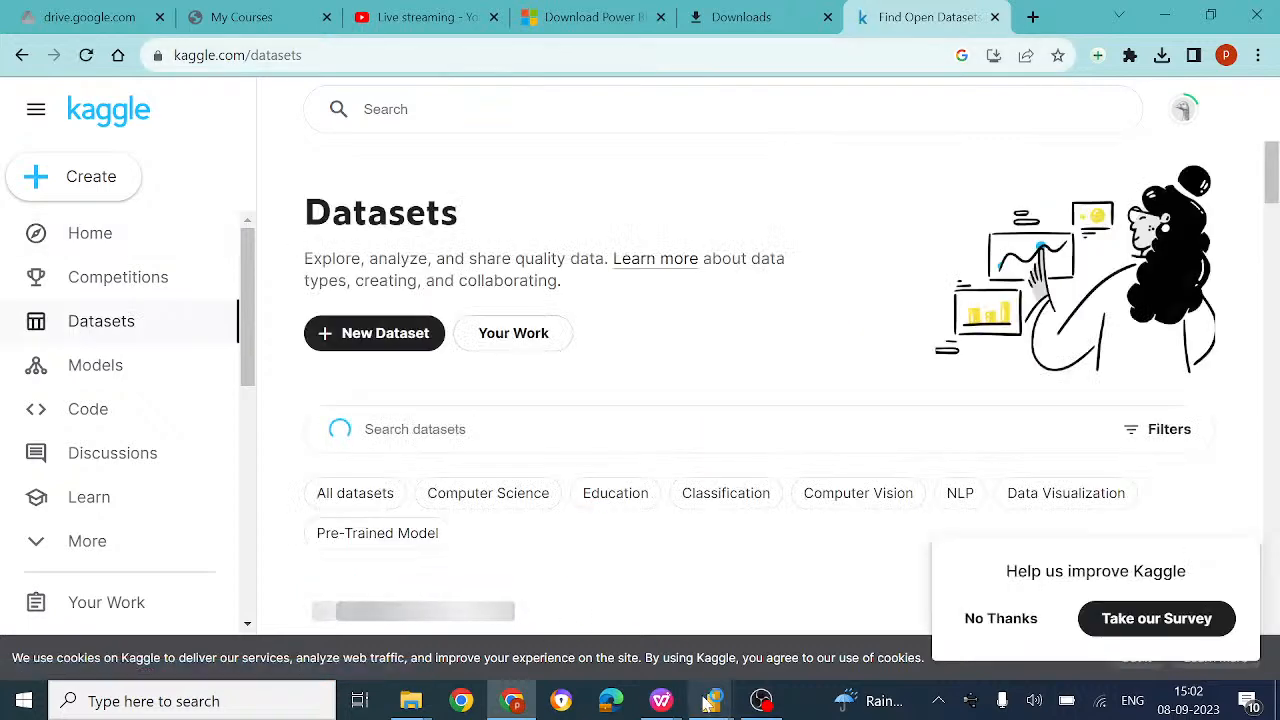
# Step: Switch to File Explorer and locate Kevin Cookie Company Financial Analysis.xlsx in the MGIT WORKSHOP folder on the Desktop
pyautogui.moveTo(410, 702)
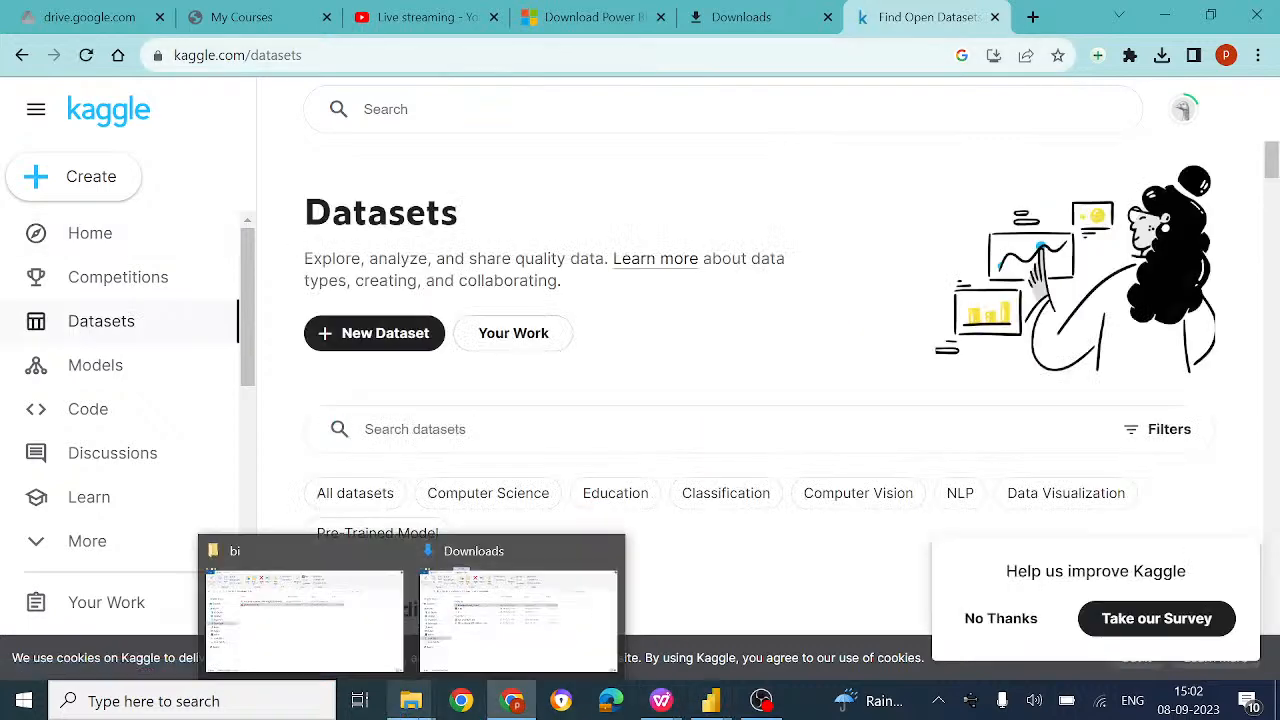
pyautogui.click(490, 632)
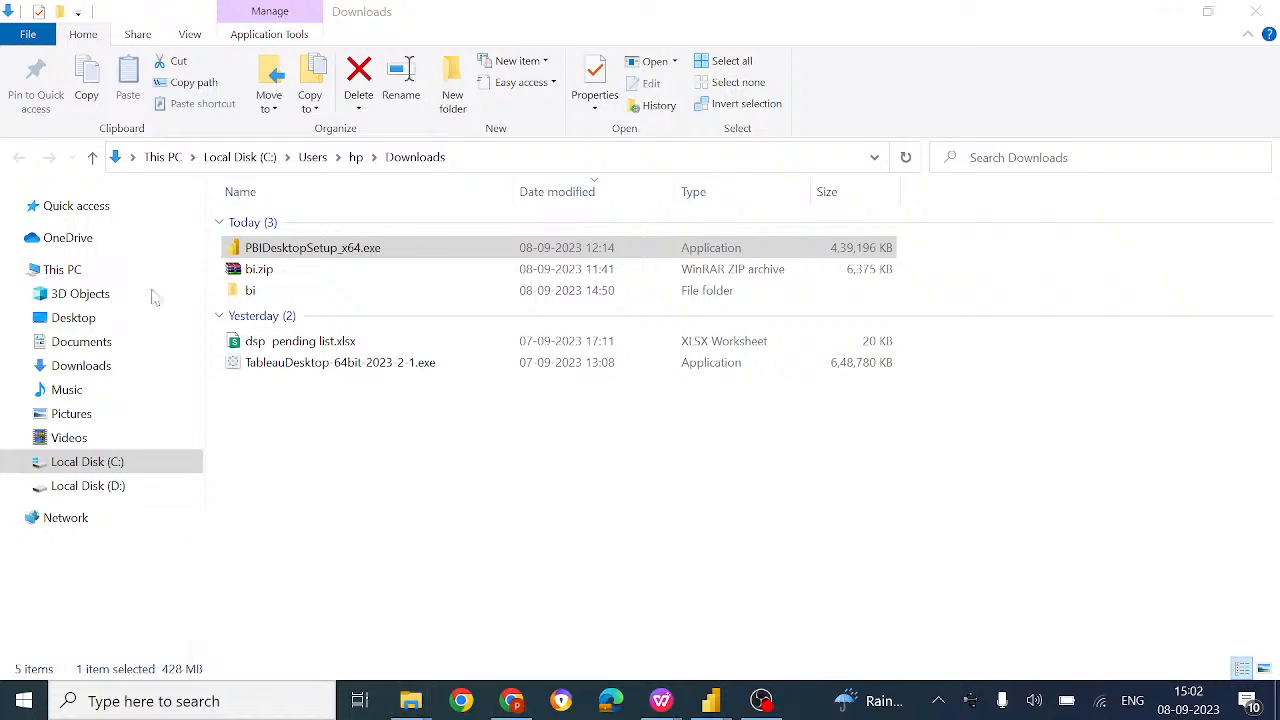
pyautogui.click(94, 320)
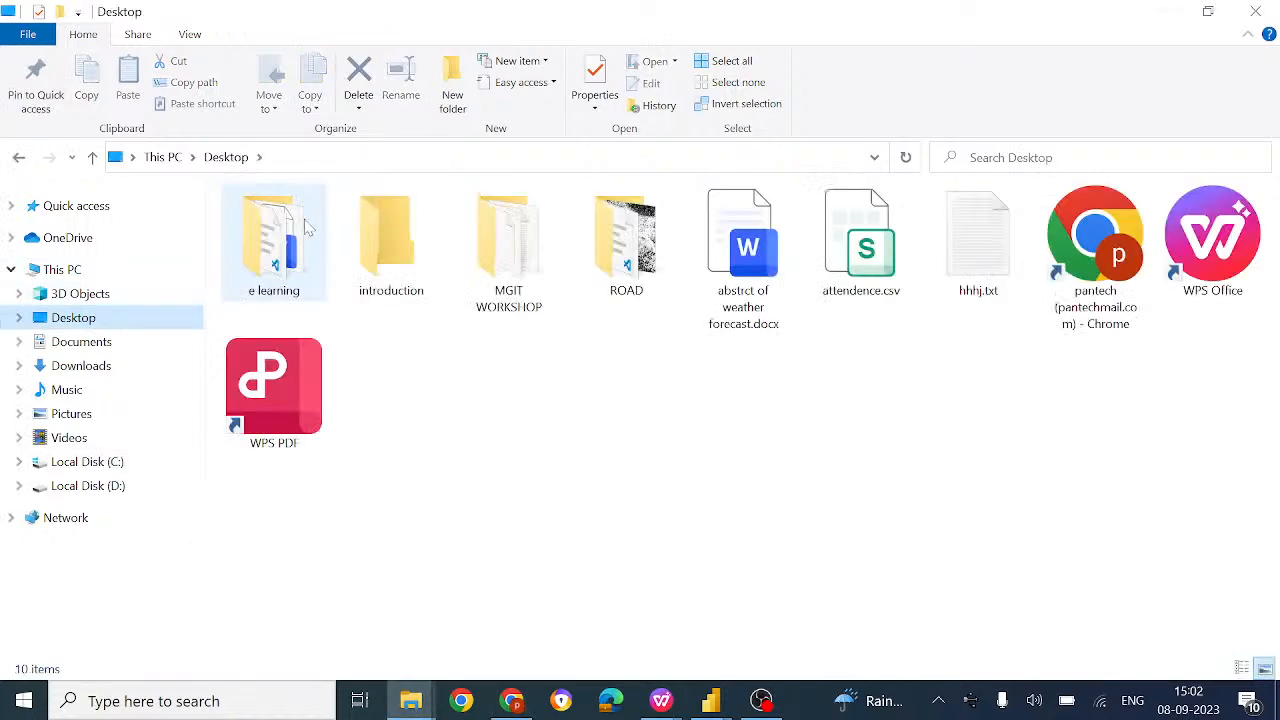
pyautogui.doubleClick(515, 262)
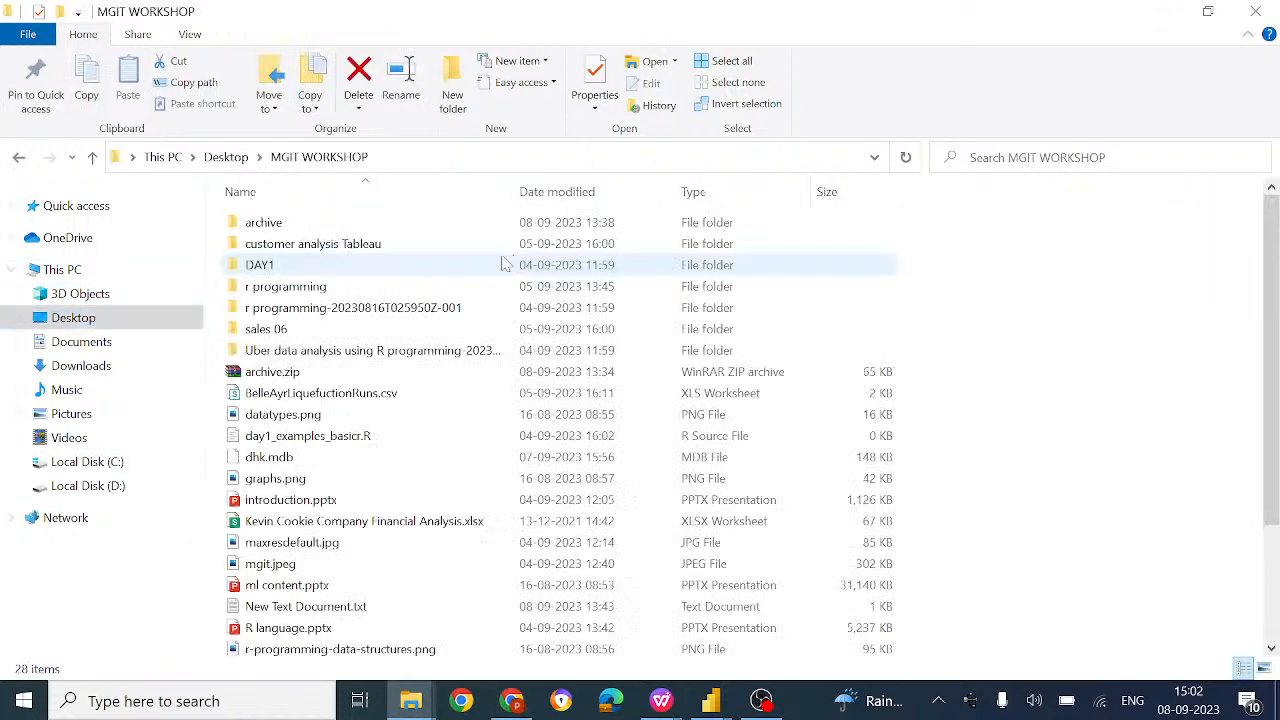
pyautogui.click(304, 523)
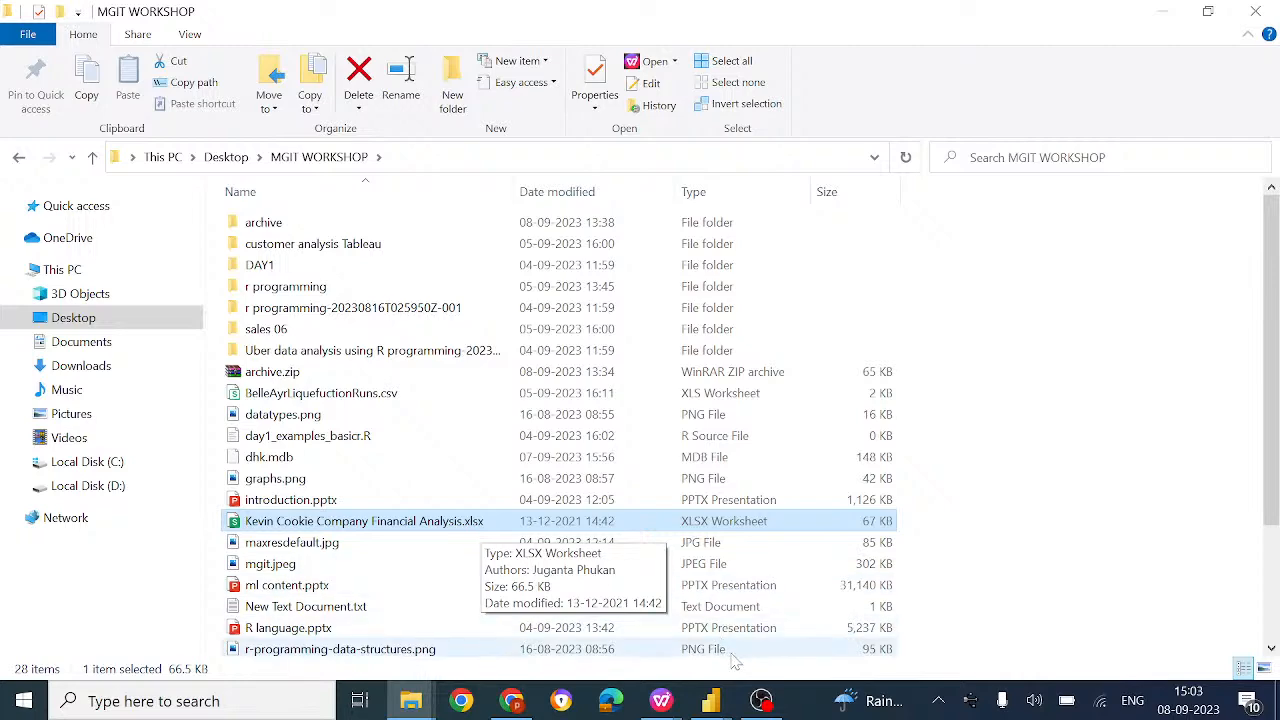
pyautogui.moveTo(711, 700)
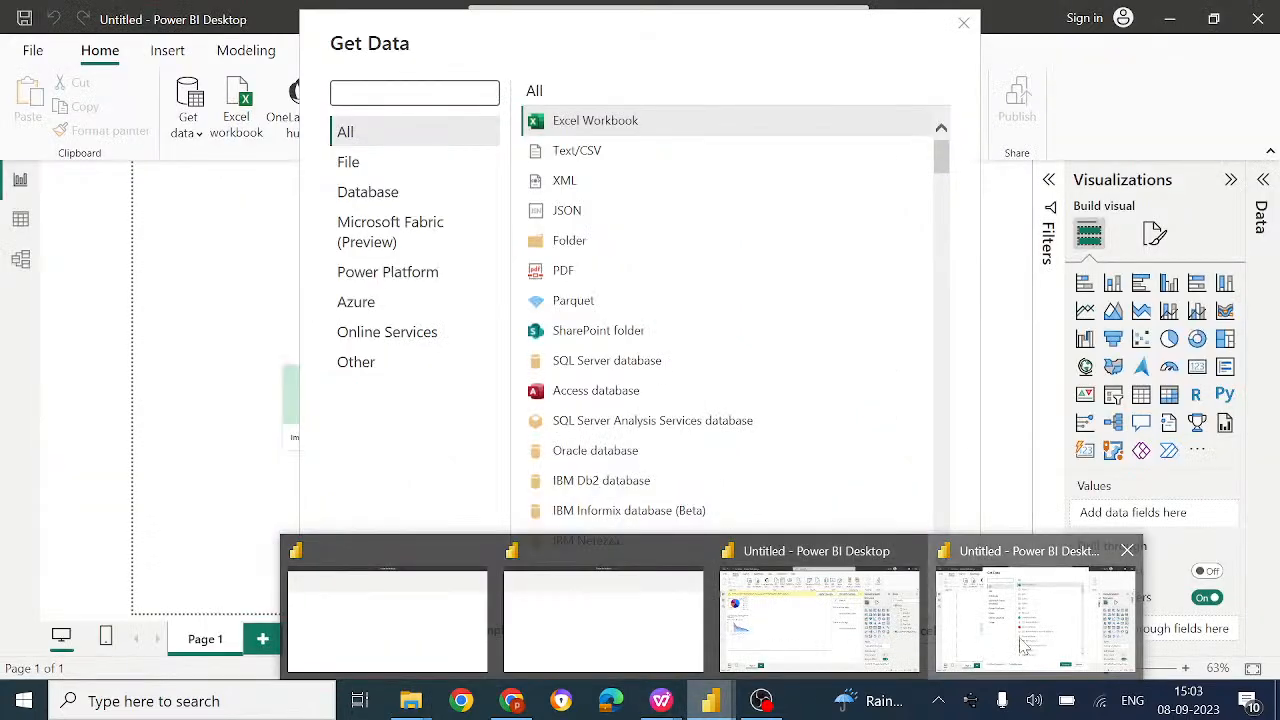
pyautogui.click(975, 652)
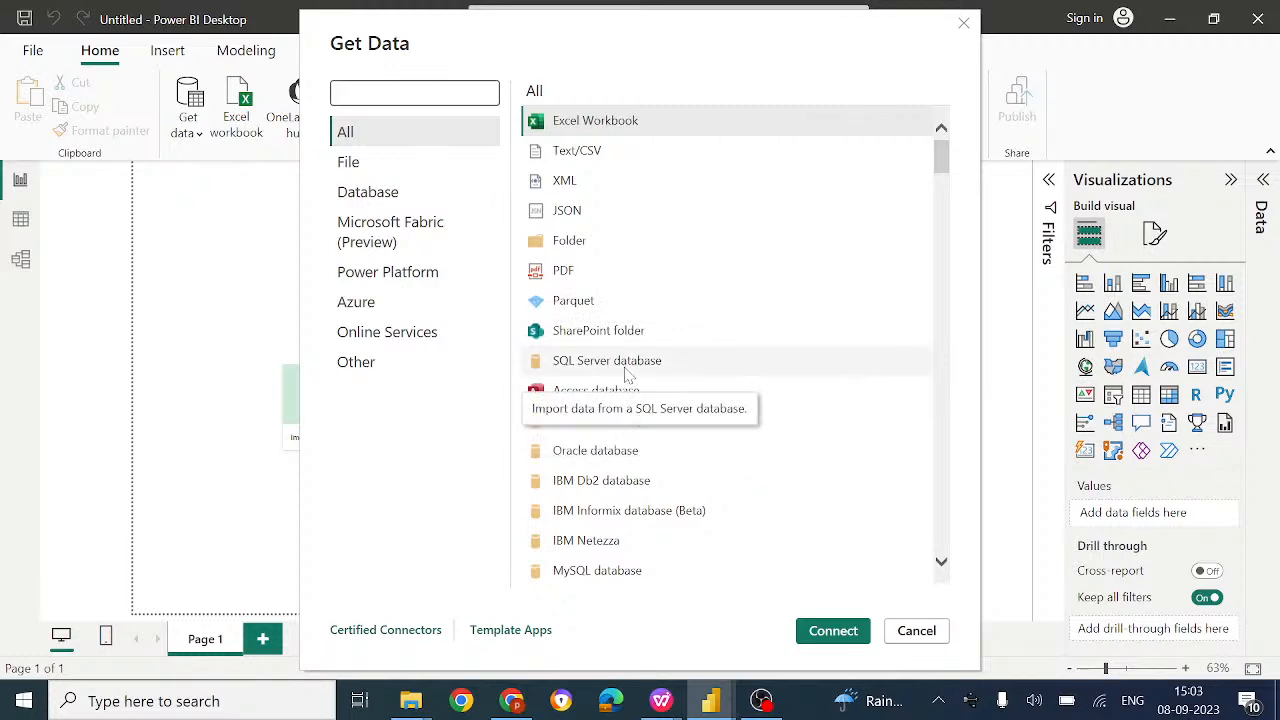
pyautogui.doubleClick(592, 124)
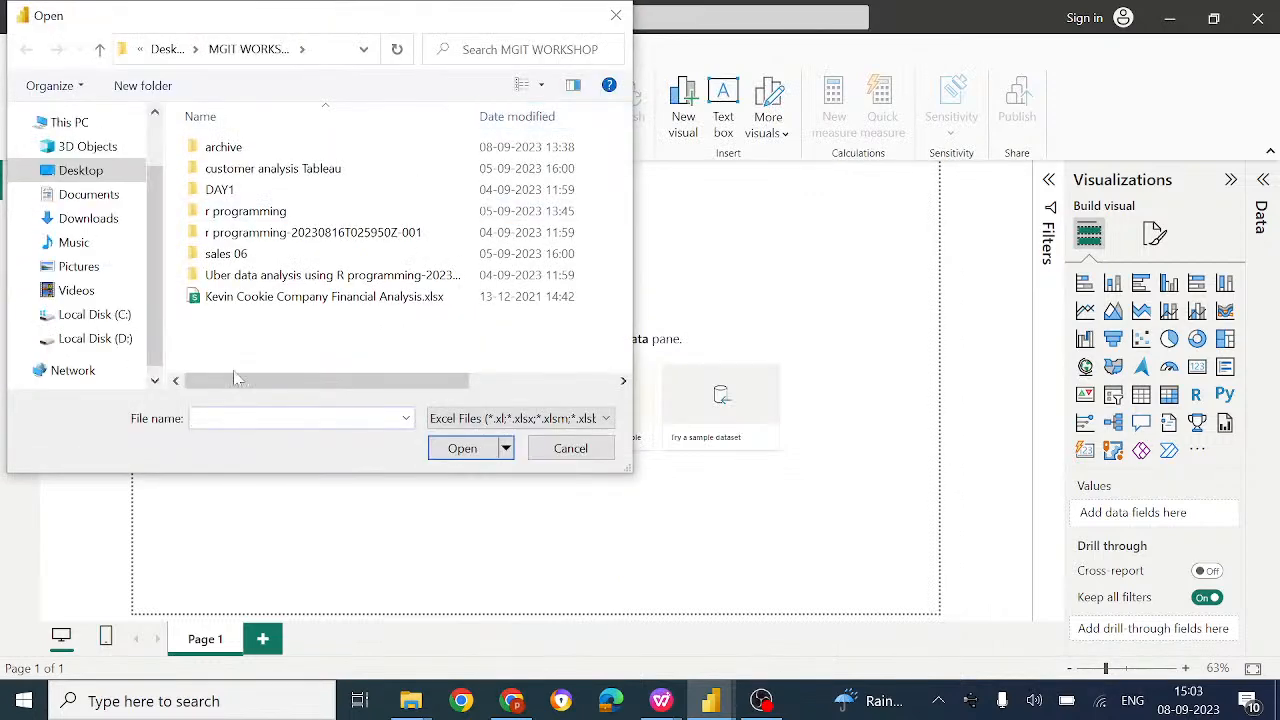
pyautogui.doubleClick(263, 303)
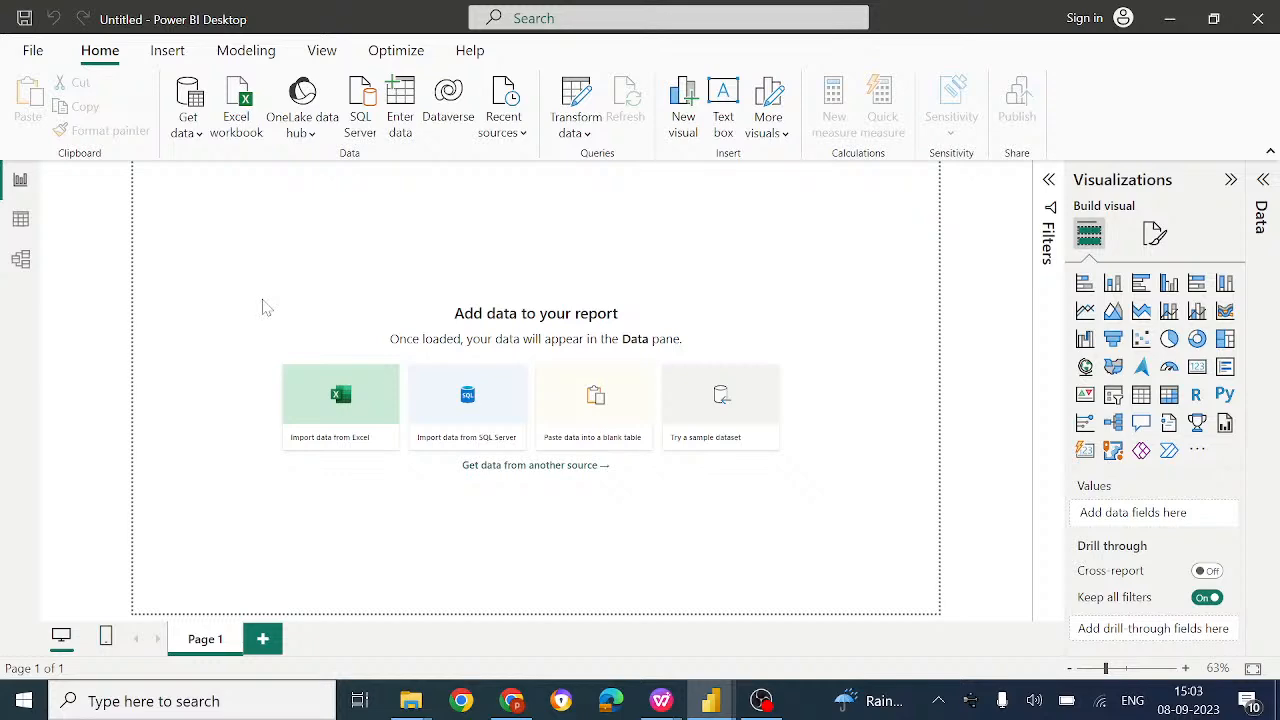
# Step: Close both untitled Power BI Desktop reports, discarding the unsaved changes and the pending workbook import
pyautogui.moveTo(722, 708)
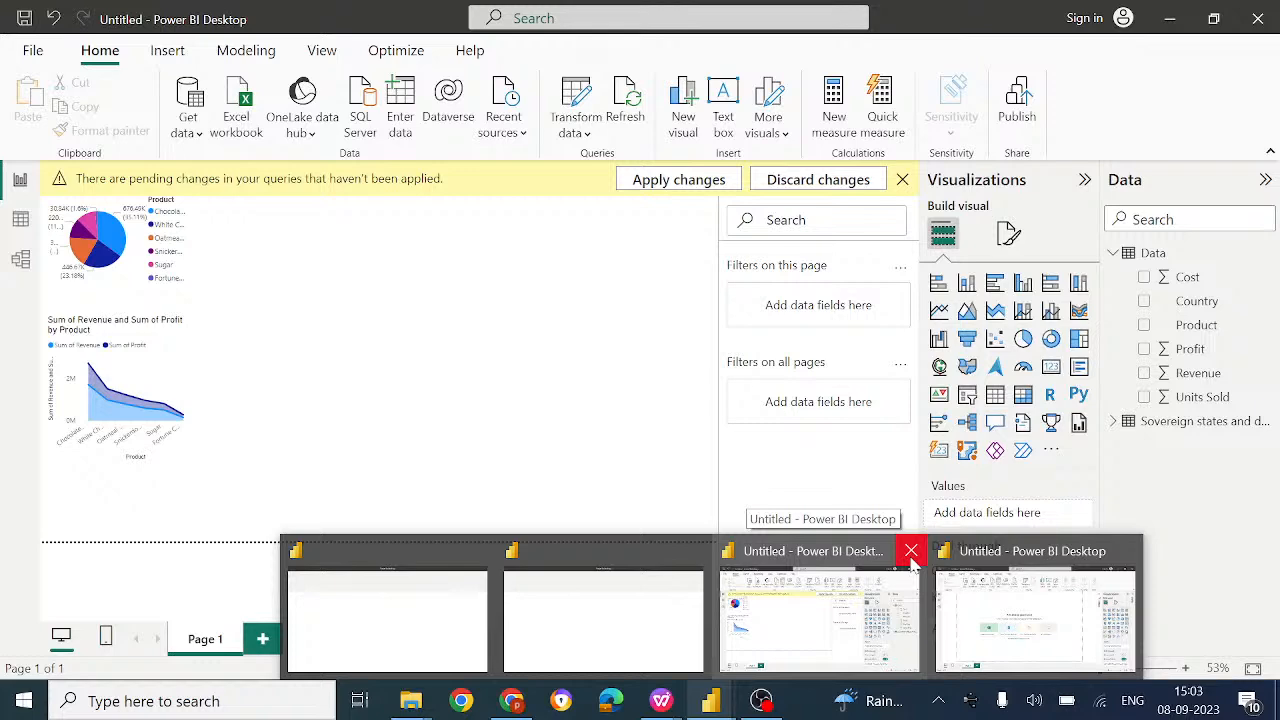
pyautogui.click(911, 557)
pyautogui.click(1267, 8)
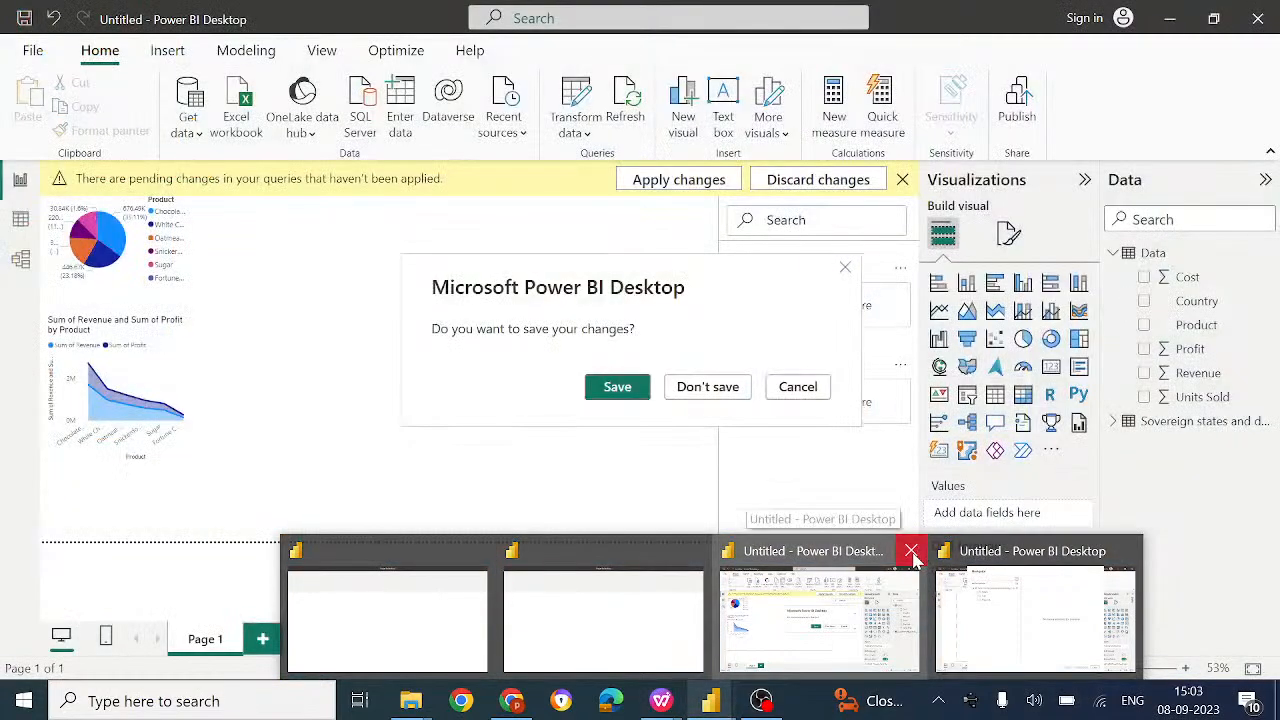
pyautogui.click(912, 553)
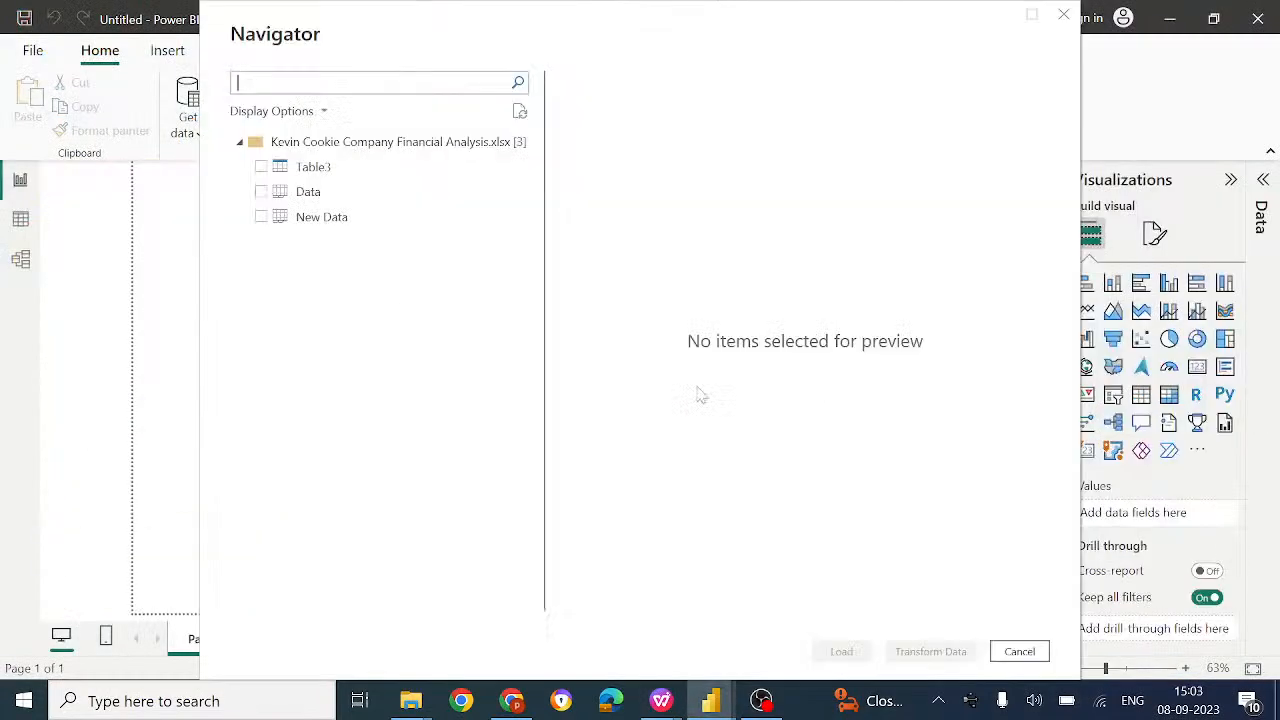
pyautogui.click(1064, 17)
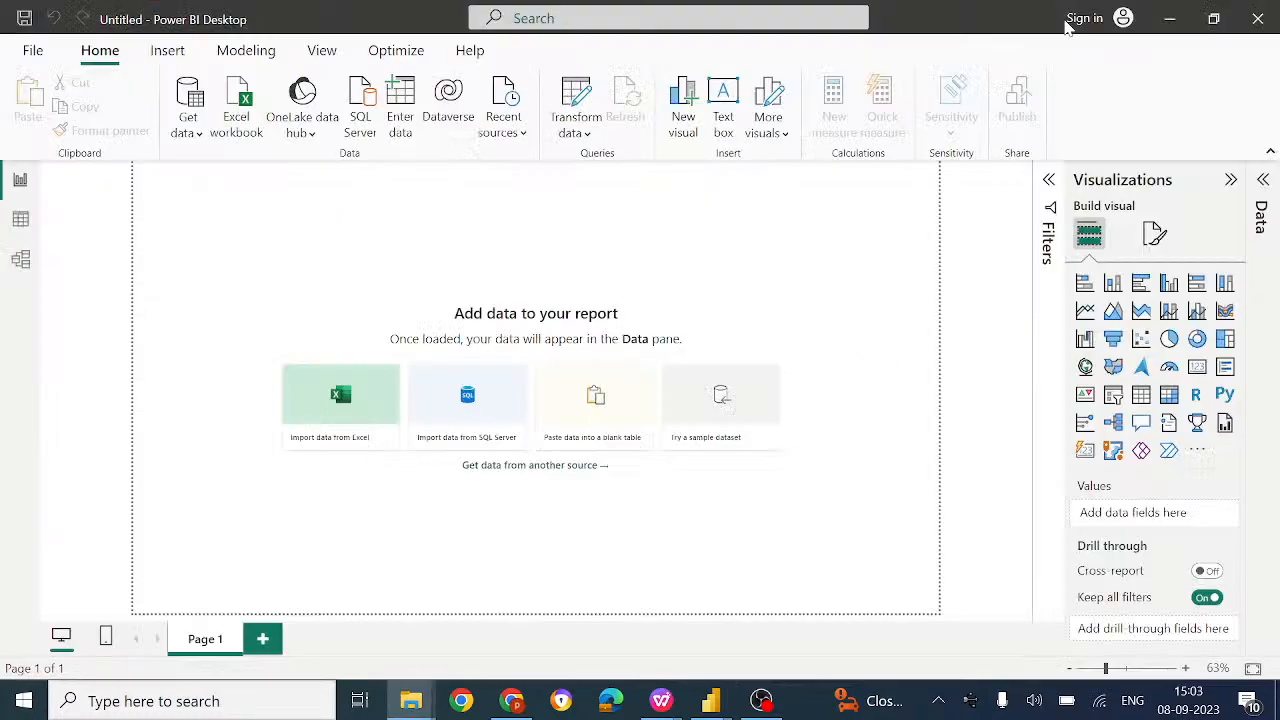
pyautogui.click(1257, 19)
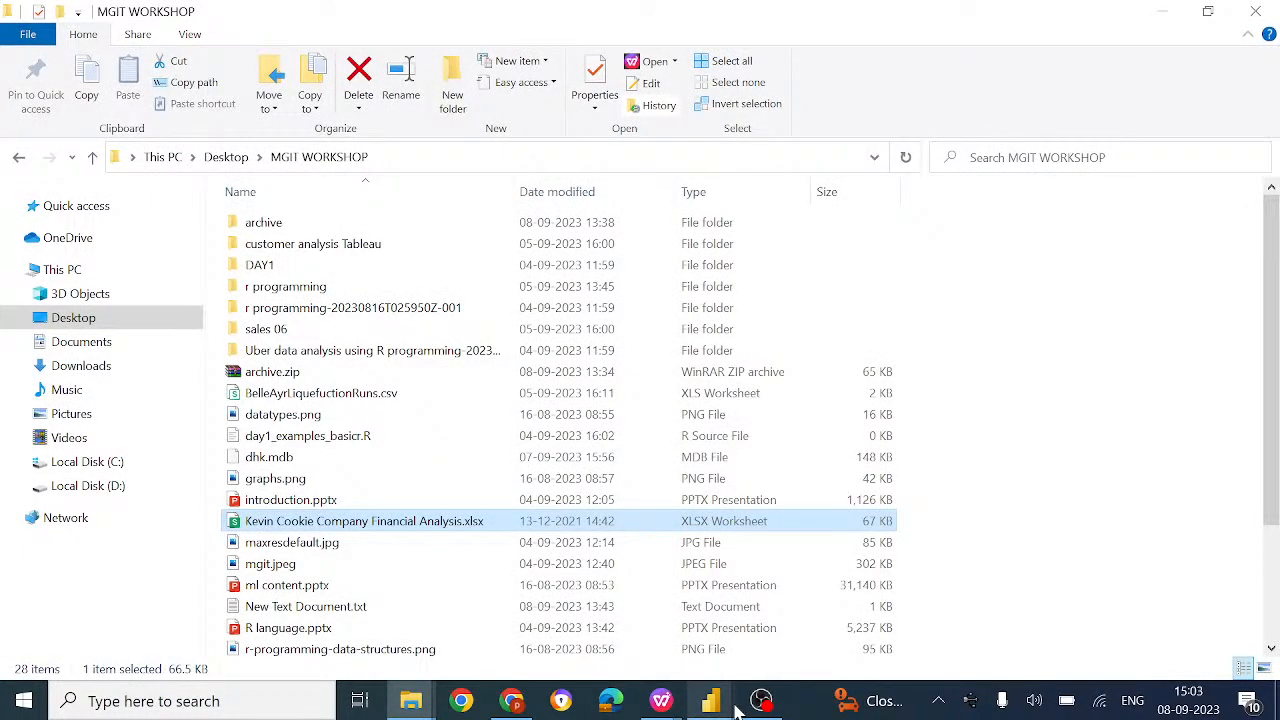
# Step: Launch a fresh Power BI Desktop session through the Windows search
pyautogui.moveTo(710, 701)
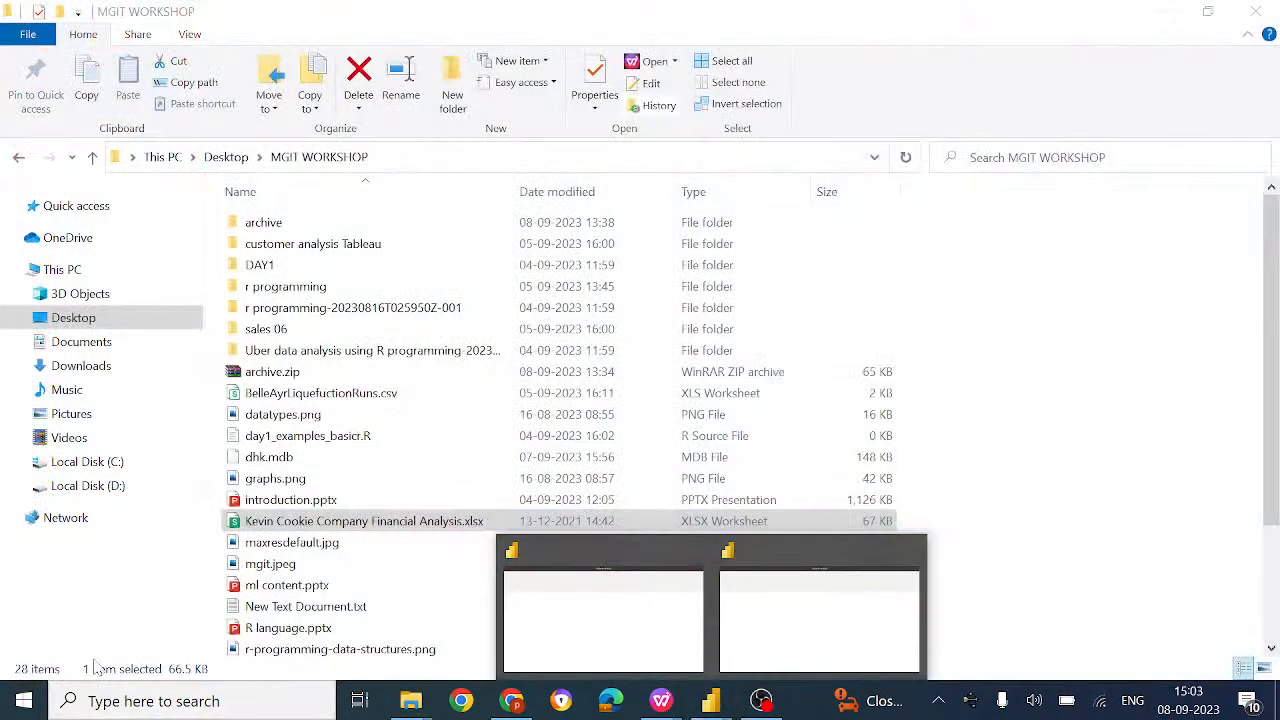
pyautogui.click(215, 704)
pyautogui.write('po')
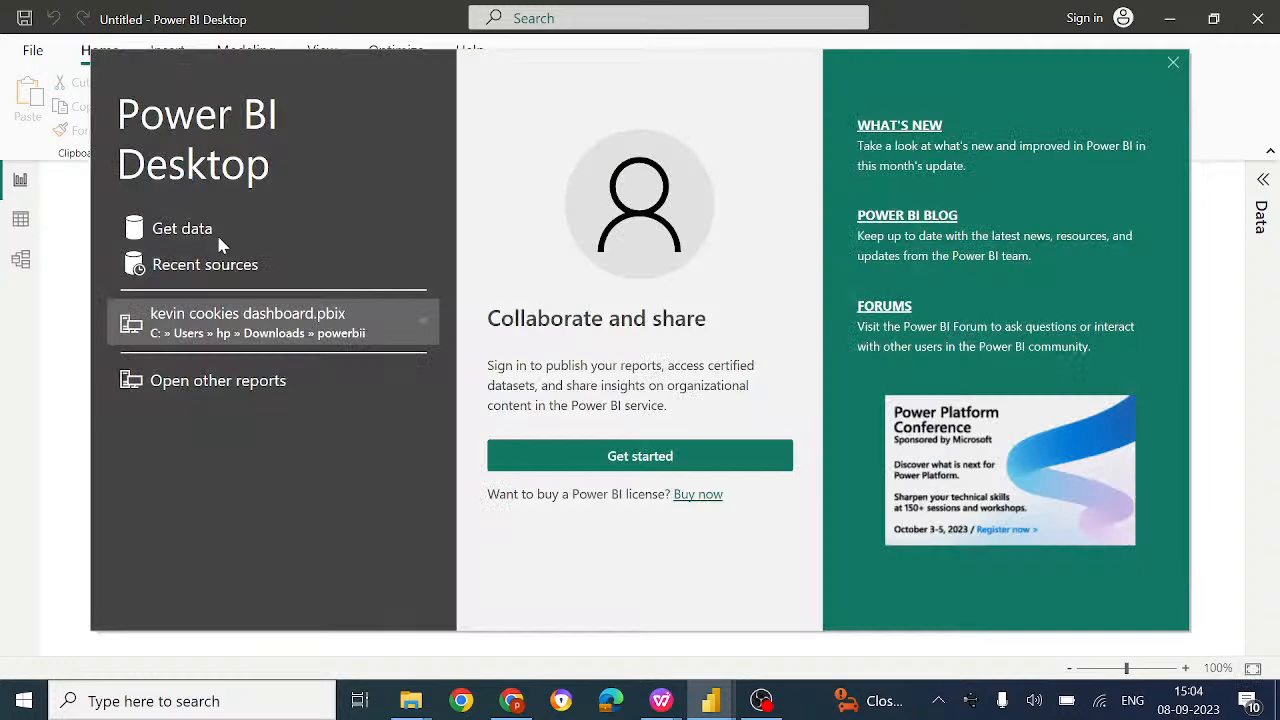
# Step: Connect to the Excel workbook Kevin Cookie Company Financial Analysis.xlsx and open its Data sheet for transformation in Power Query Editor
pyautogui.click(182, 229)
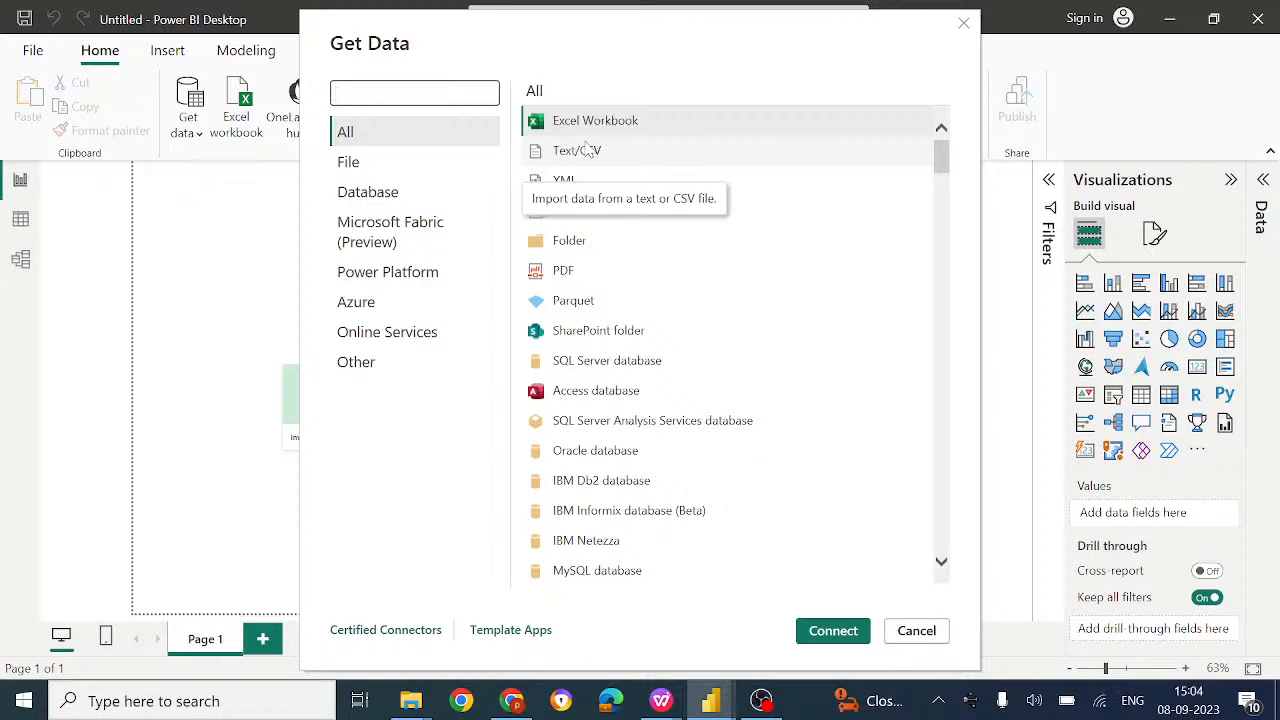
pyautogui.doubleClick(617, 129)
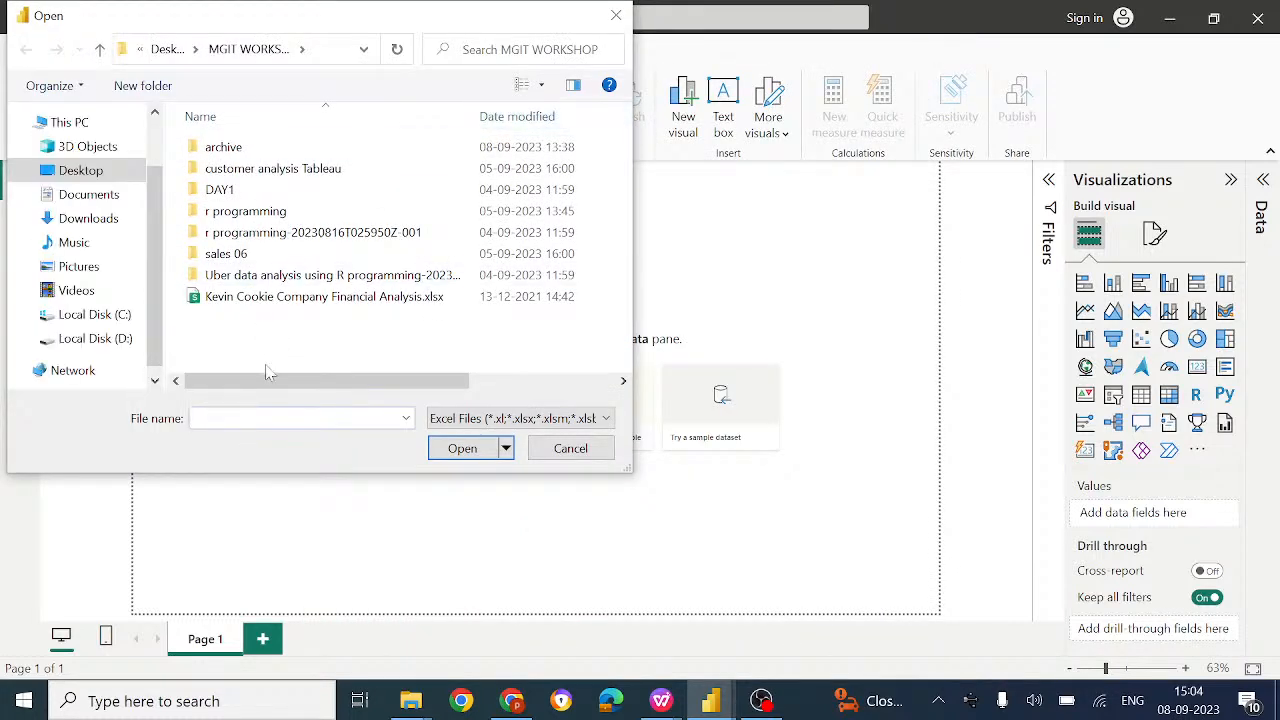
pyautogui.click(256, 305)
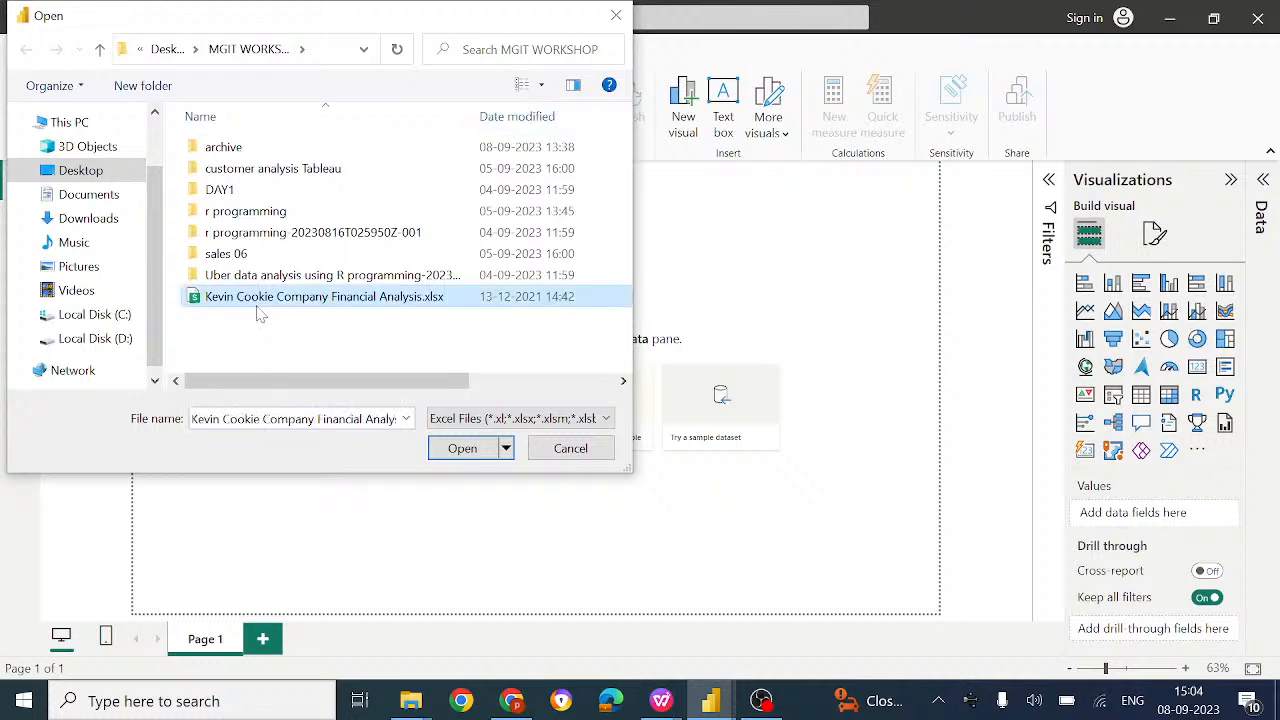
pyautogui.click(458, 448)
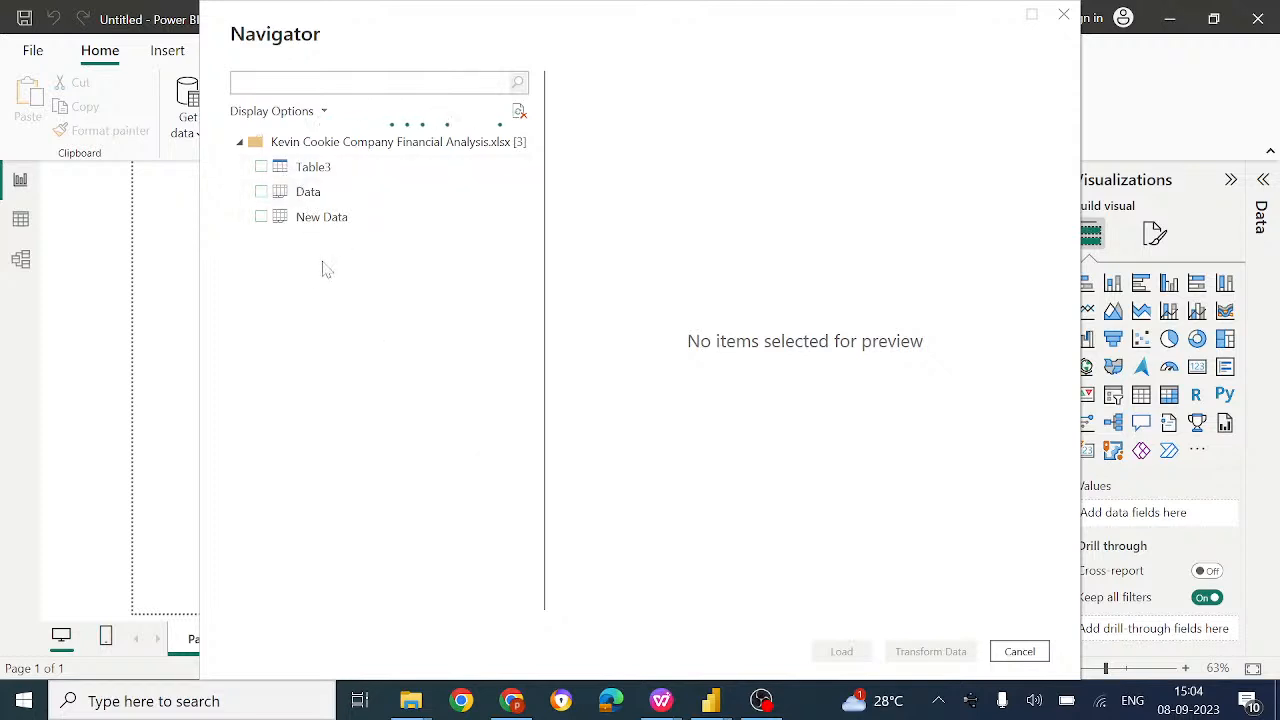
pyautogui.click(261, 192)
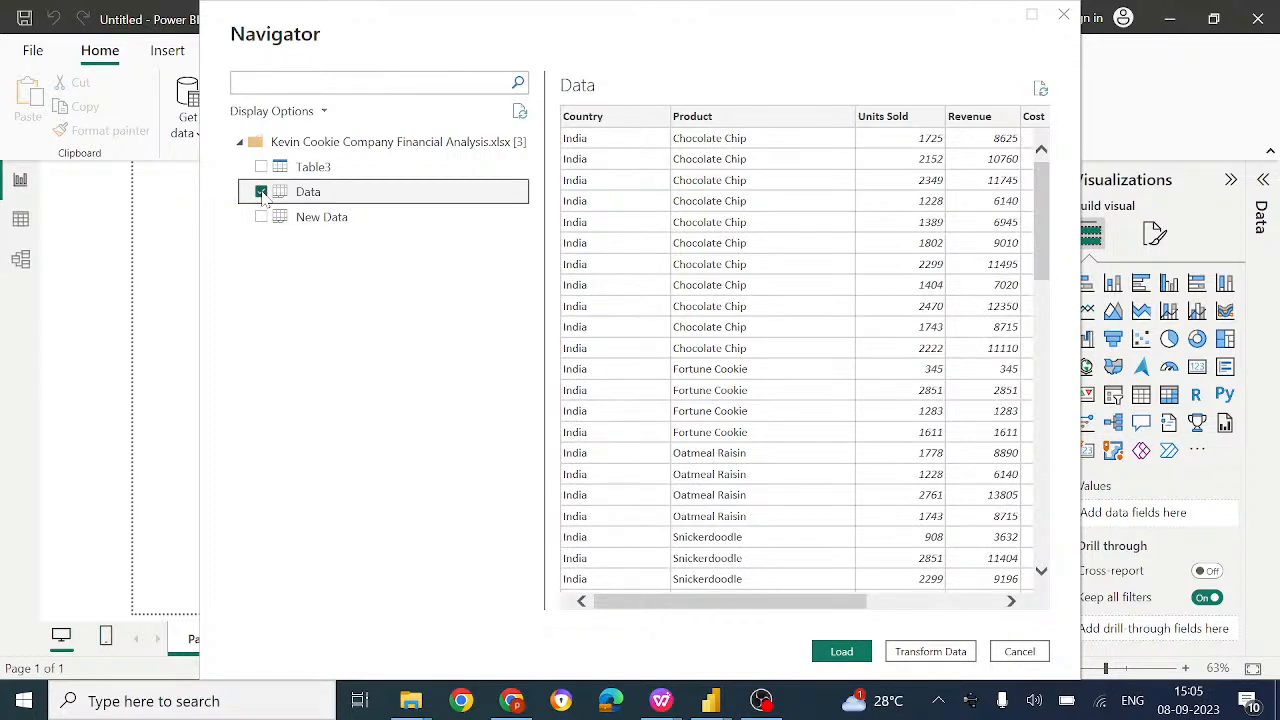
pyautogui.click(945, 658)
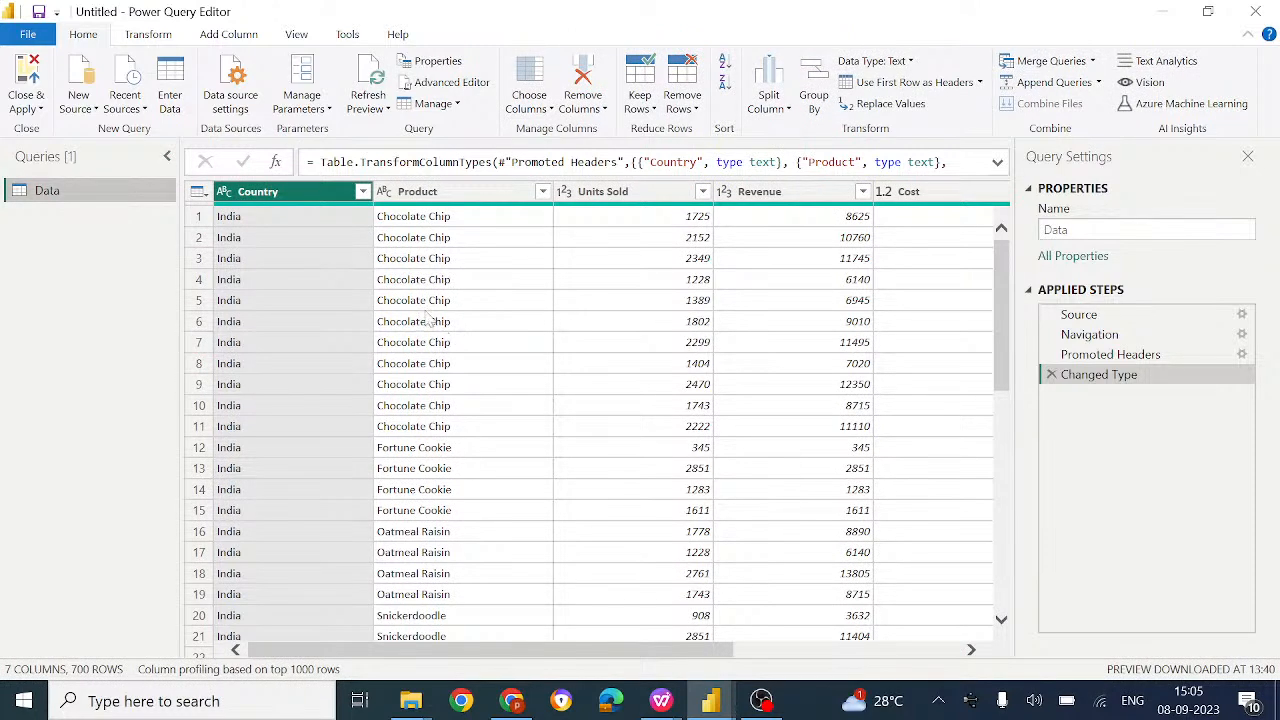
# Step: Examine the Country filter options and look through the Product, Units Sold, Revenue, Cost, Profit and Date columns
pyautogui.click(362, 192)
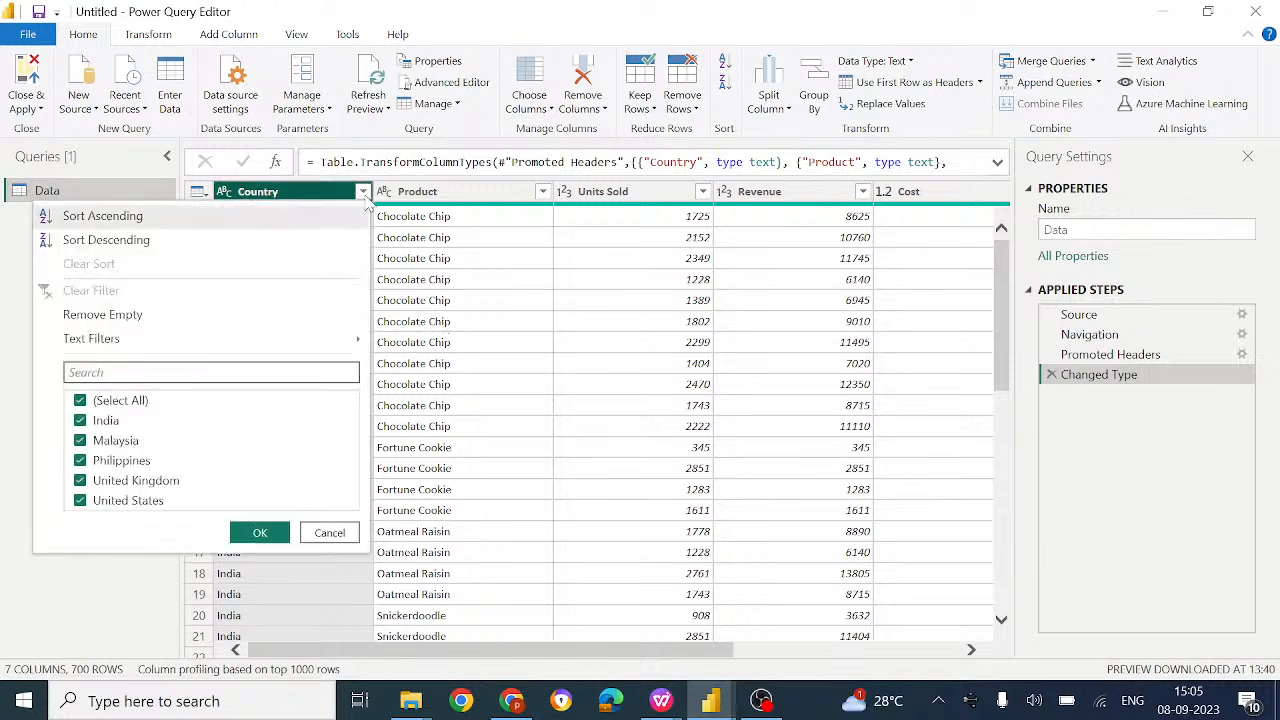
pyautogui.click(458, 191)
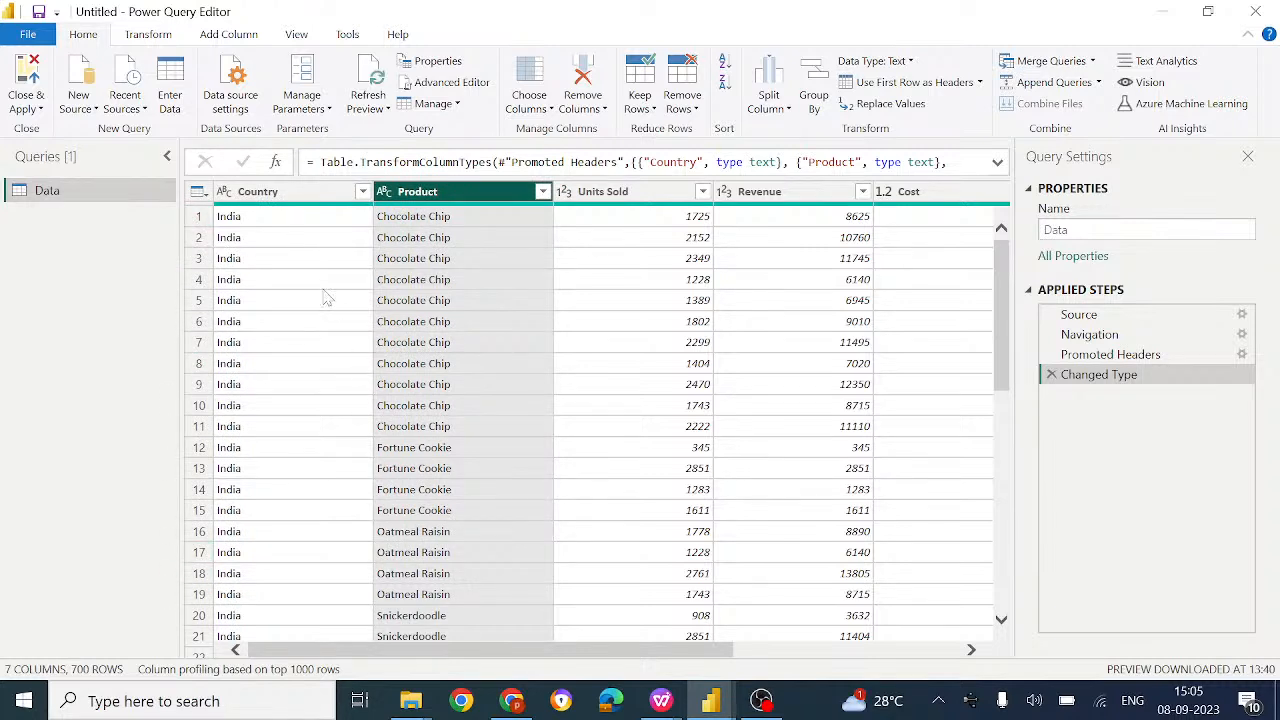
pyautogui.click(435, 196)
pyautogui.click(610, 193)
pyautogui.click(773, 196)
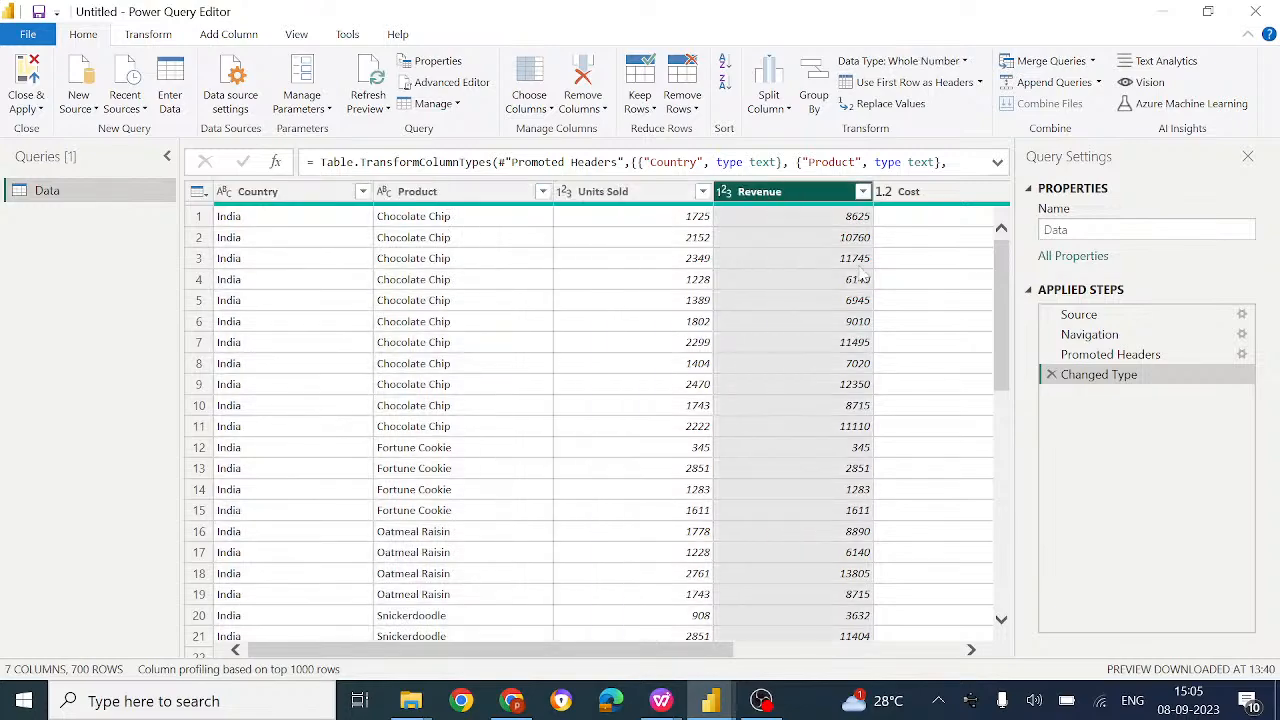
pyautogui.hscroll(3, 857, 270)
pyautogui.scroll(-2, 862, 271)
pyautogui.scroll(2, 912, 262)
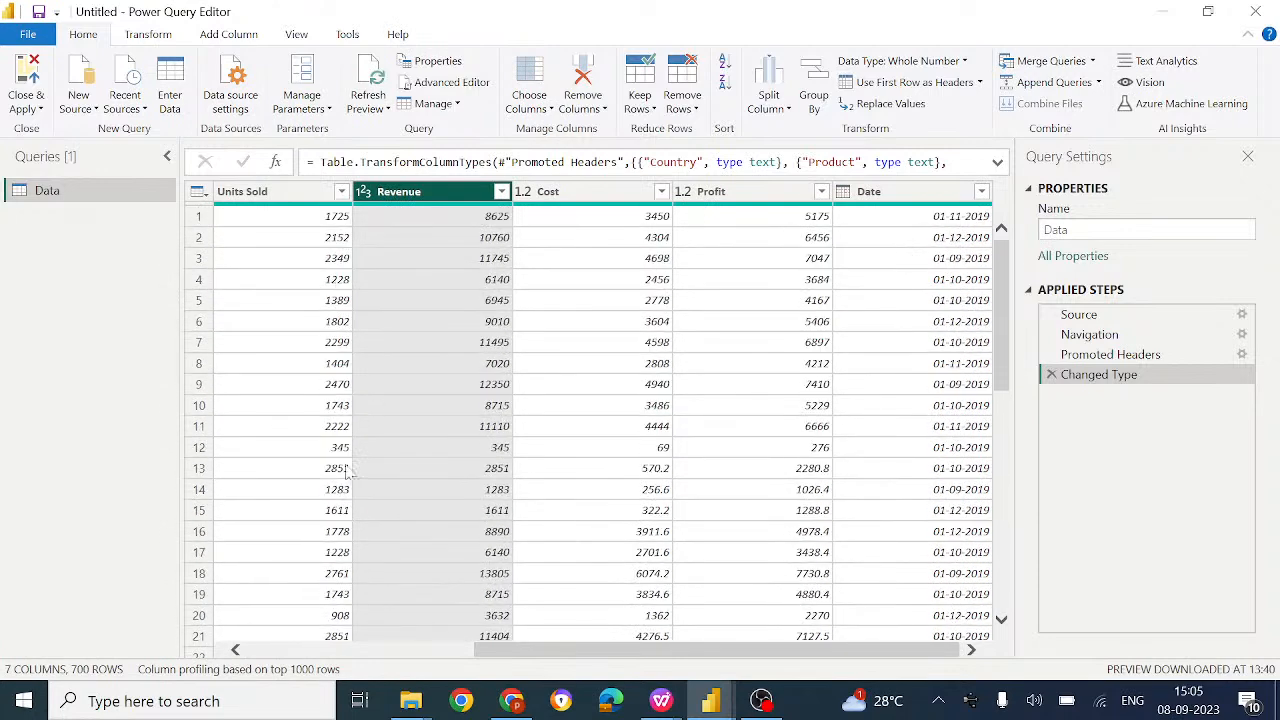
pyautogui.hscroll(-3, 350, 472)
pyautogui.scroll(-1, 366, 590)
pyautogui.scroll(1, 422, 580)
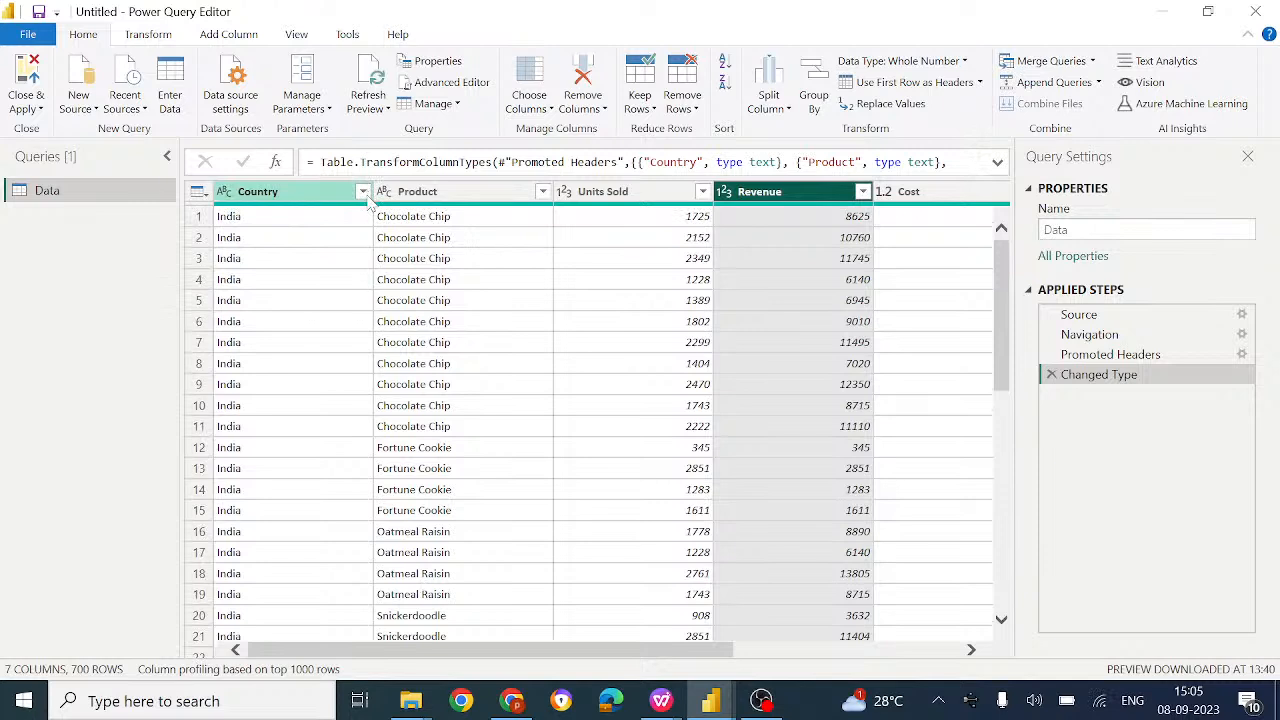
# Step: Filter the Country column to India, Malaysia, United Kingdom and United States, leaving out Philippines, and open the Product column's filter options
pyautogui.click(363, 191)
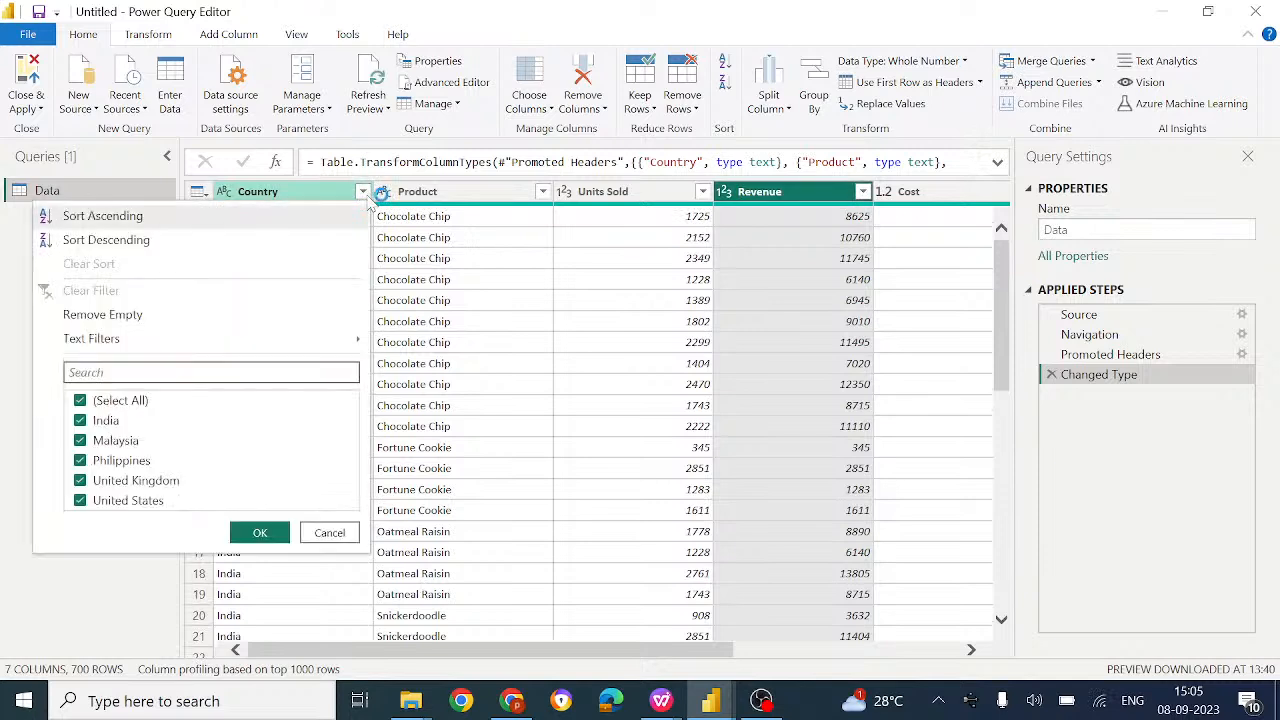
pyautogui.click(84, 400)
pyautogui.click(88, 424)
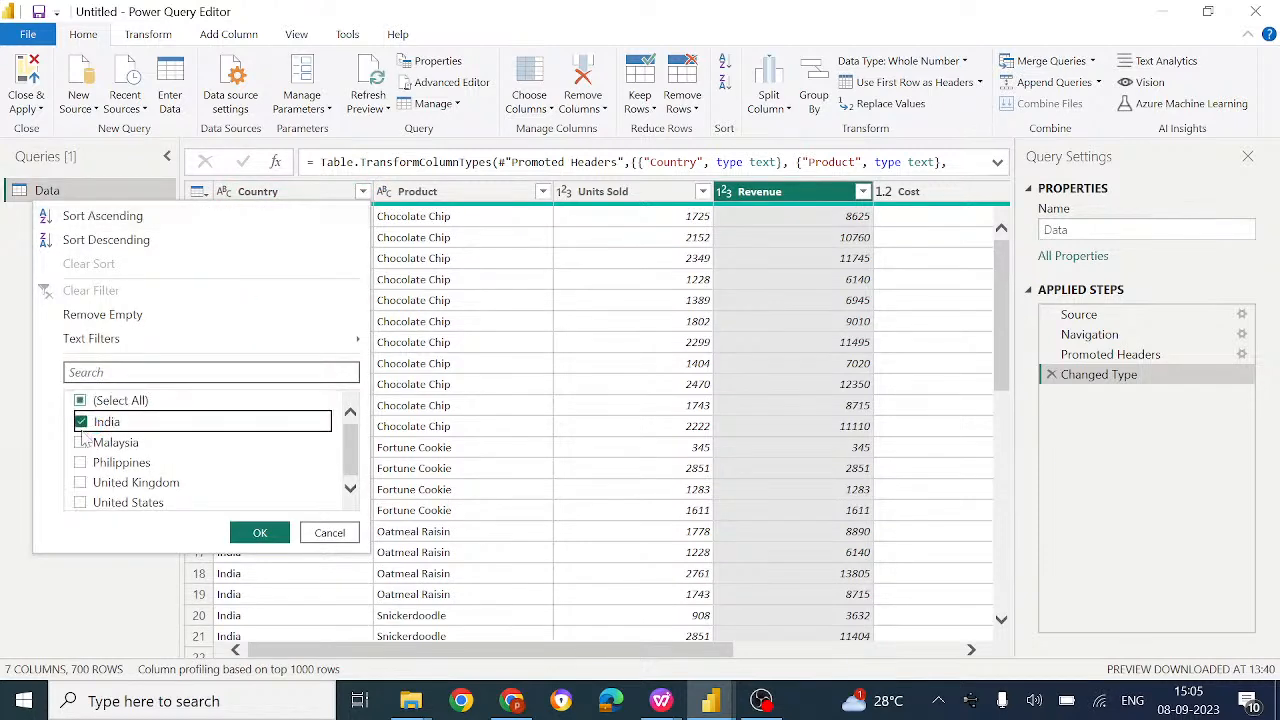
pyautogui.click(82, 443)
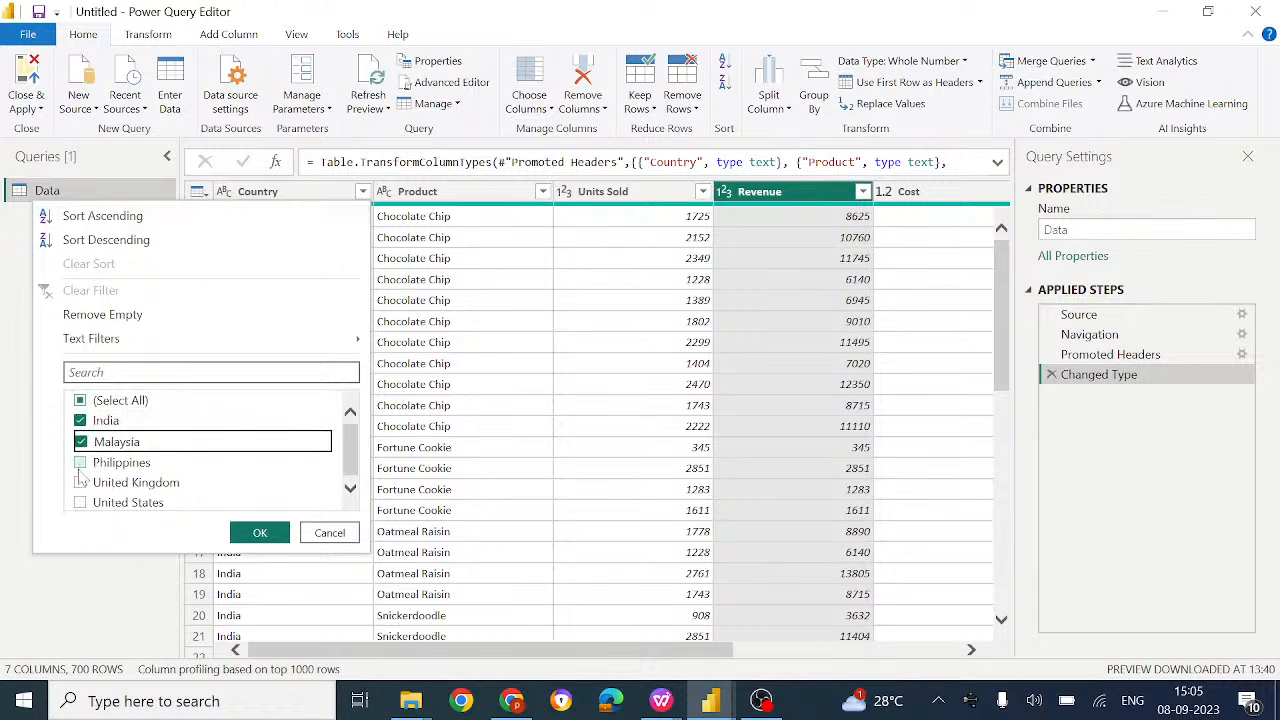
pyautogui.click(82, 483)
pyautogui.click(80, 503)
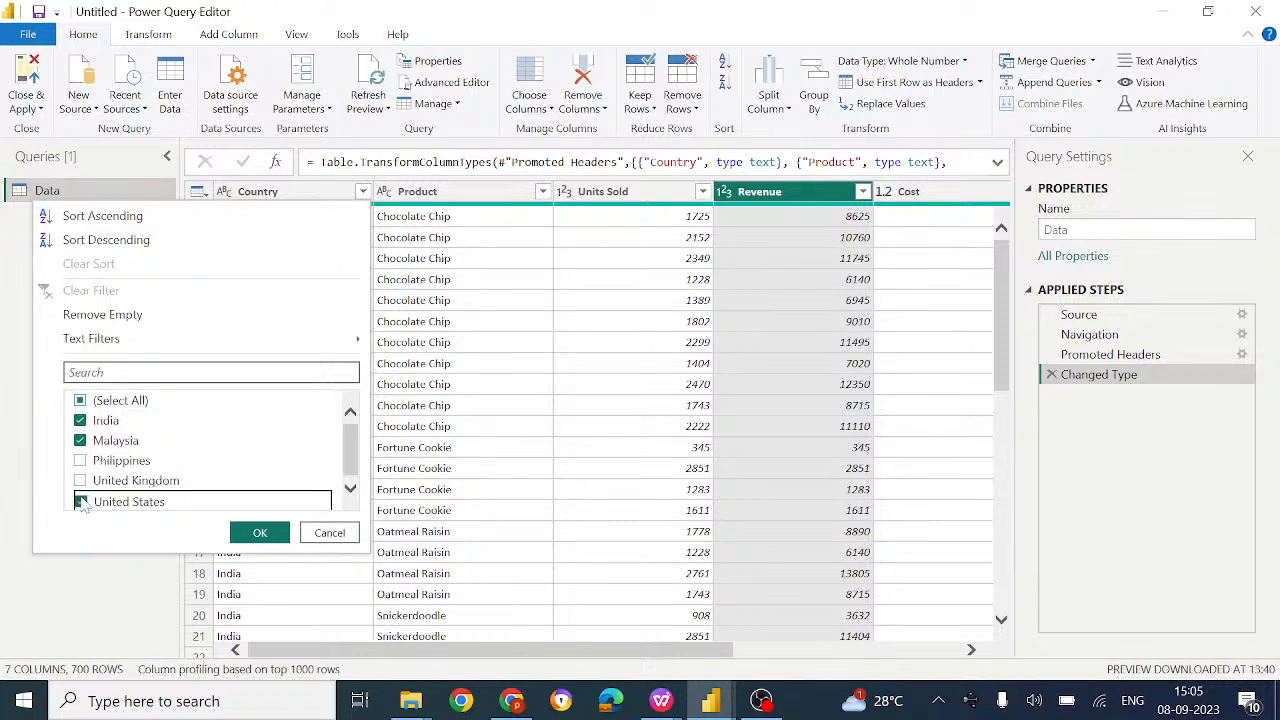
pyautogui.click(81, 483)
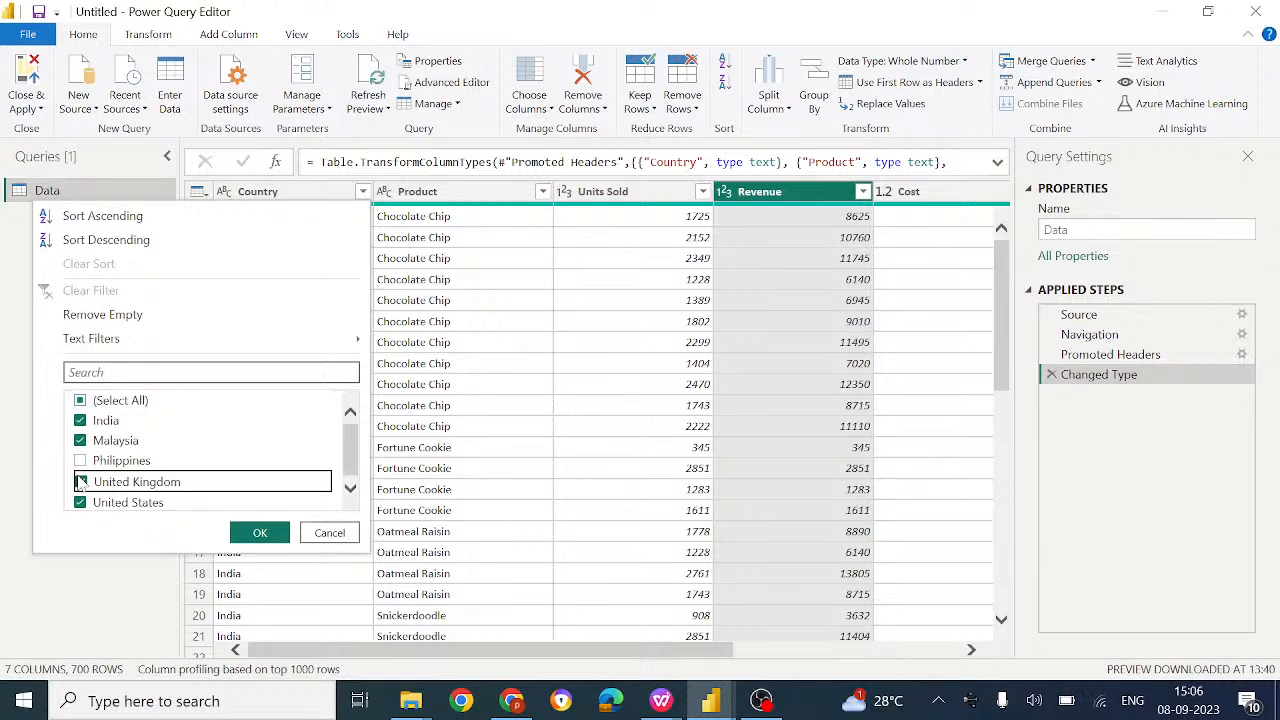
pyautogui.click(272, 532)
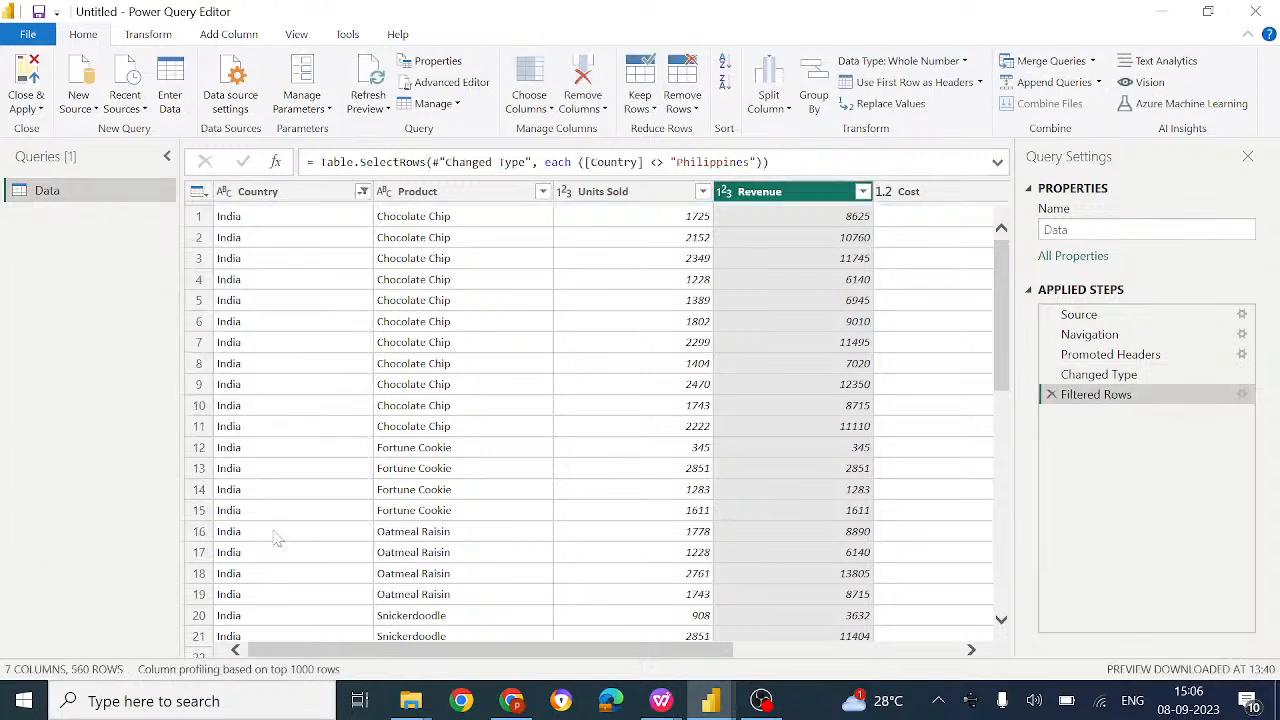
pyautogui.click(542, 192)
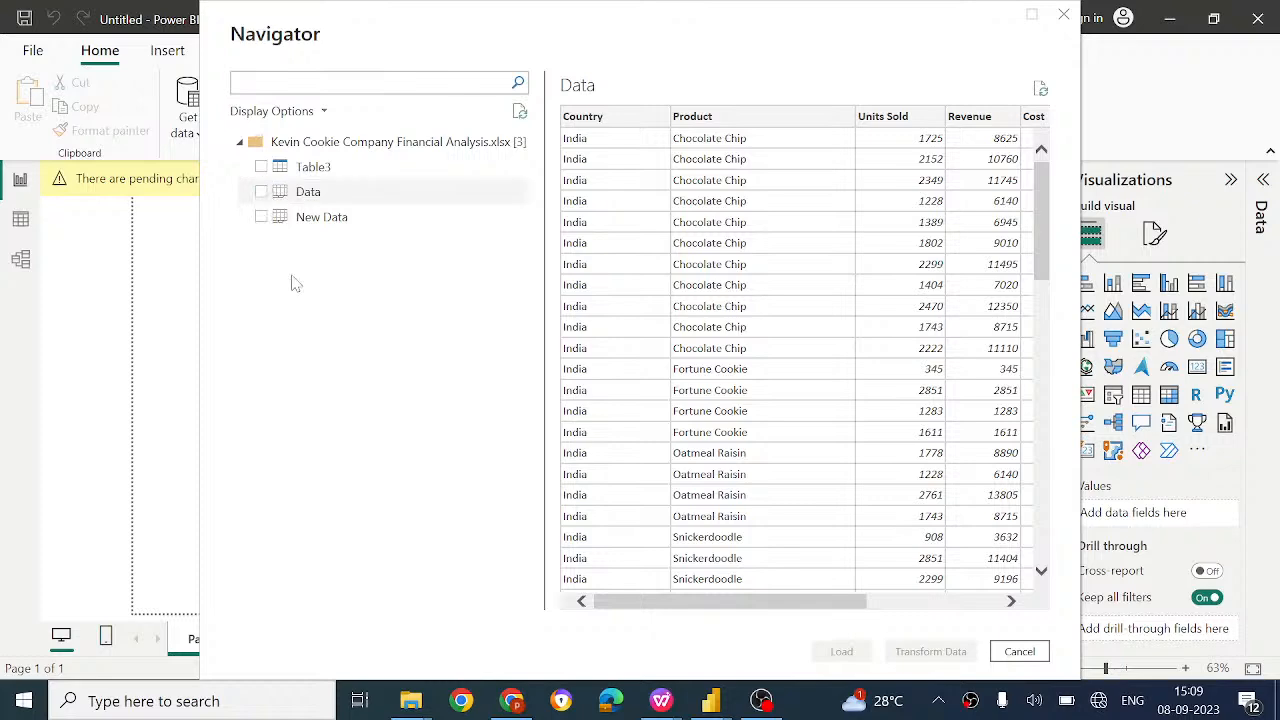
# Step: Open the Data sheet of Kevin Cookie Company Financial Analysis.xlsx for transformation and remove its Date column
pyautogui.click(261, 191)
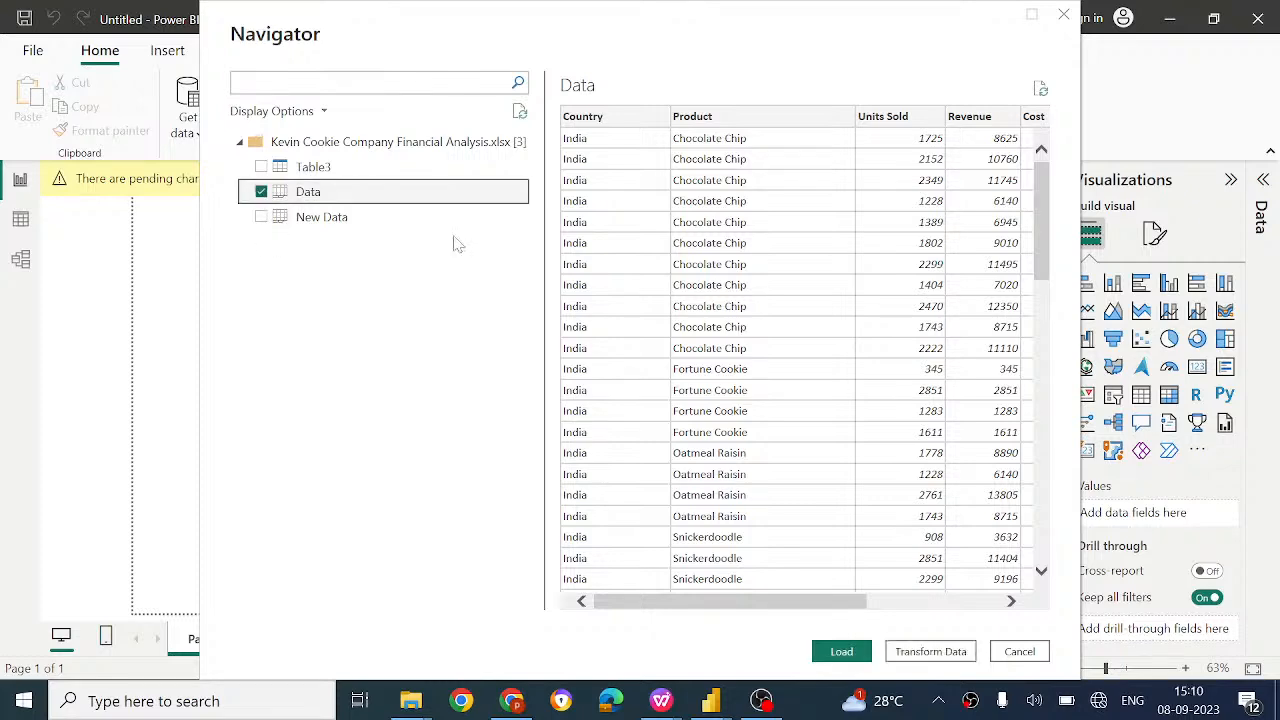
pyautogui.click(929, 651)
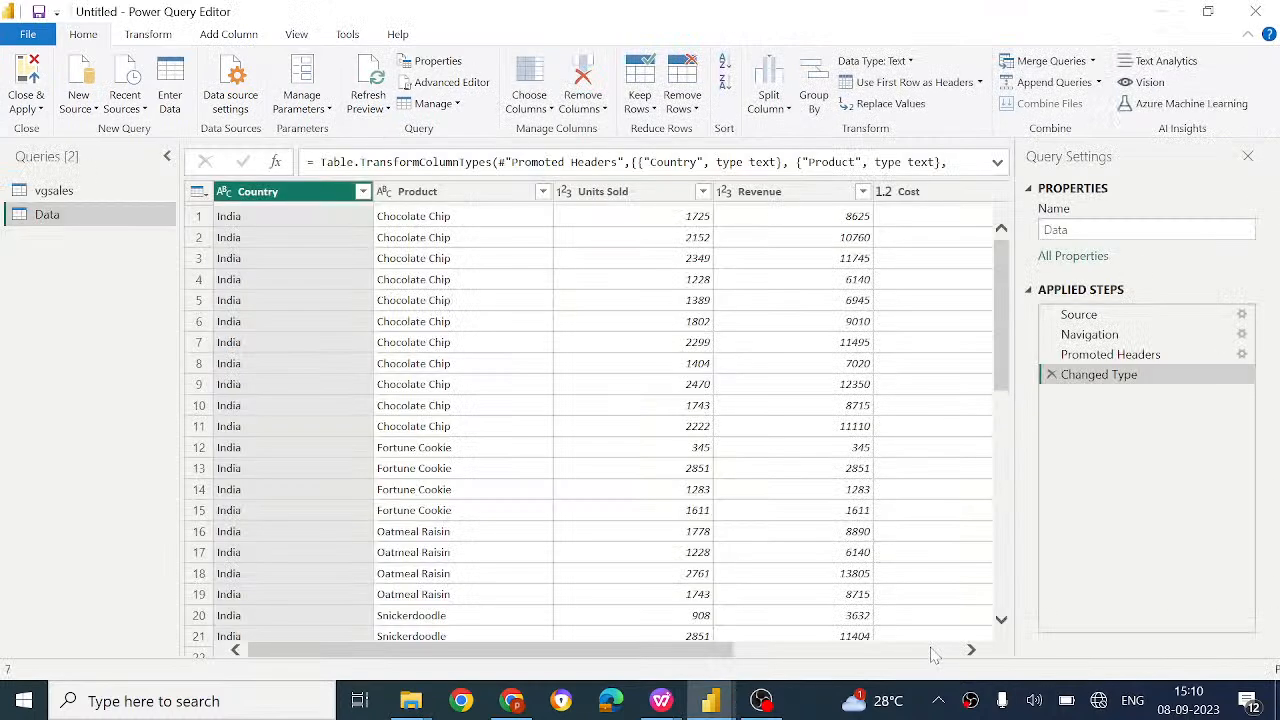
pyautogui.click(930, 655)
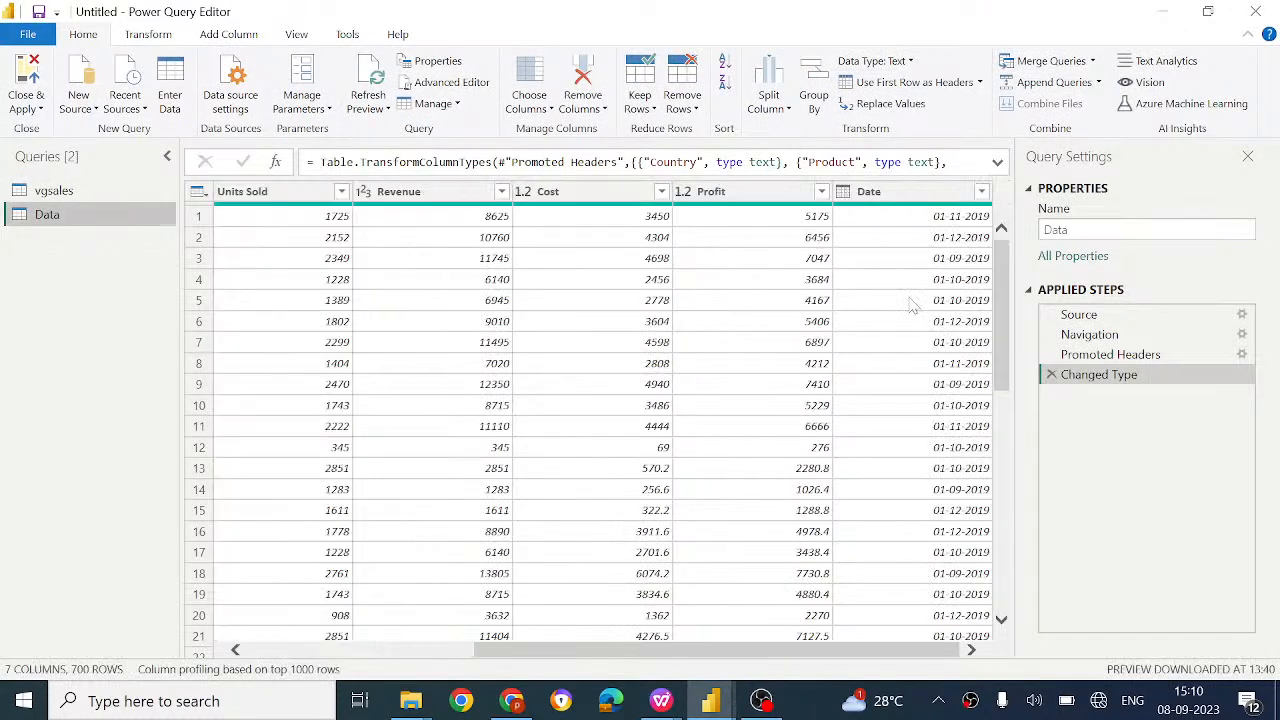
pyautogui.click(887, 195)
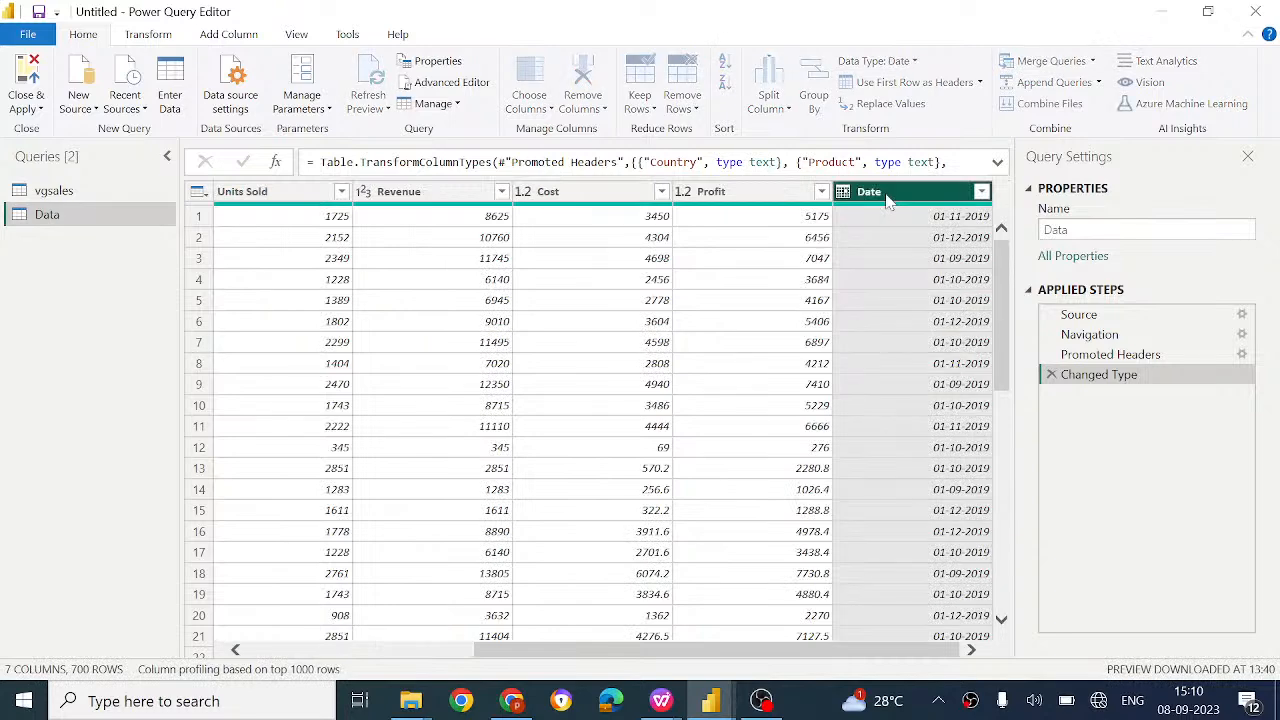
pyautogui.press('Delete')
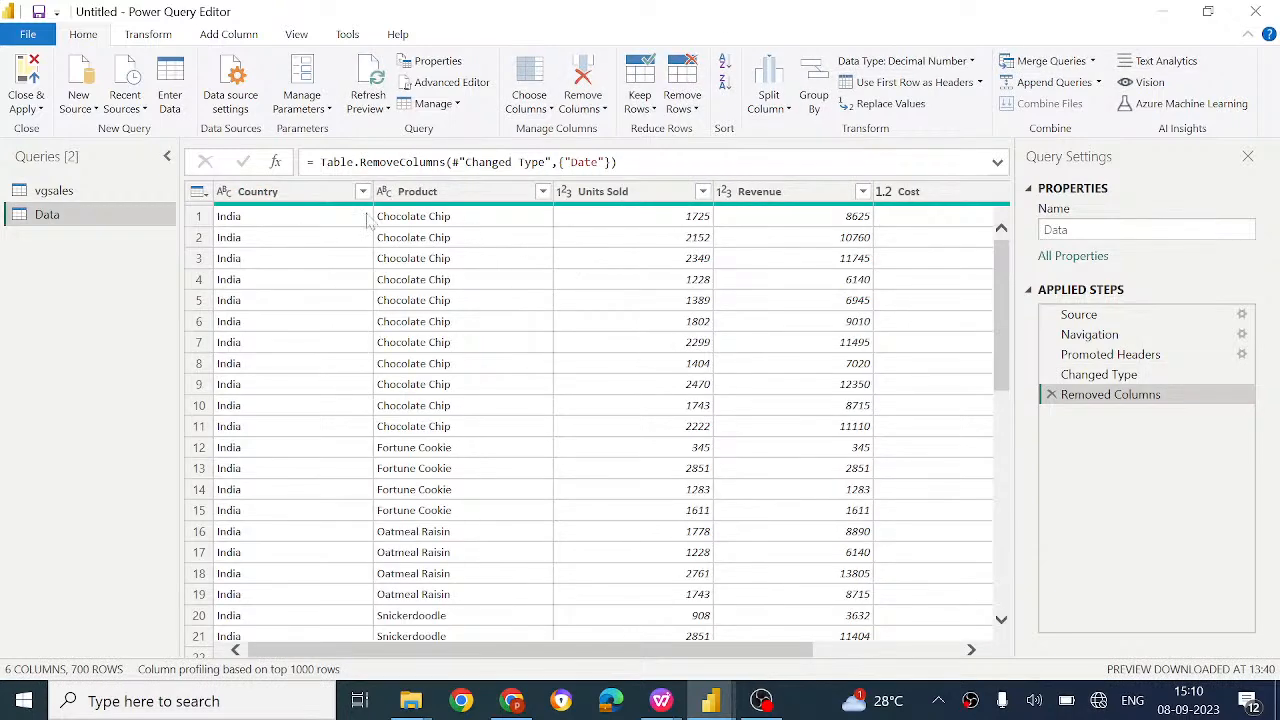
# Step: Filter the Product column to leave out Sugar while keeping all the other cookie products
pyautogui.click(542, 192)
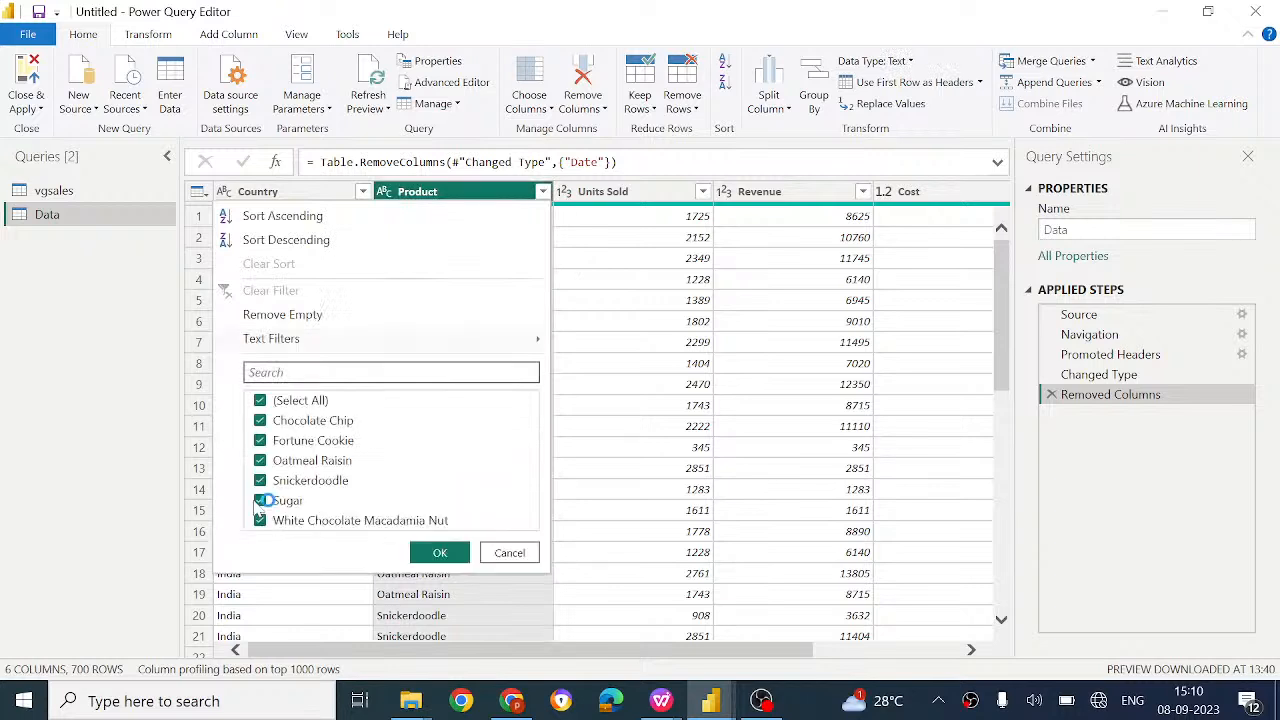
pyautogui.click(260, 501)
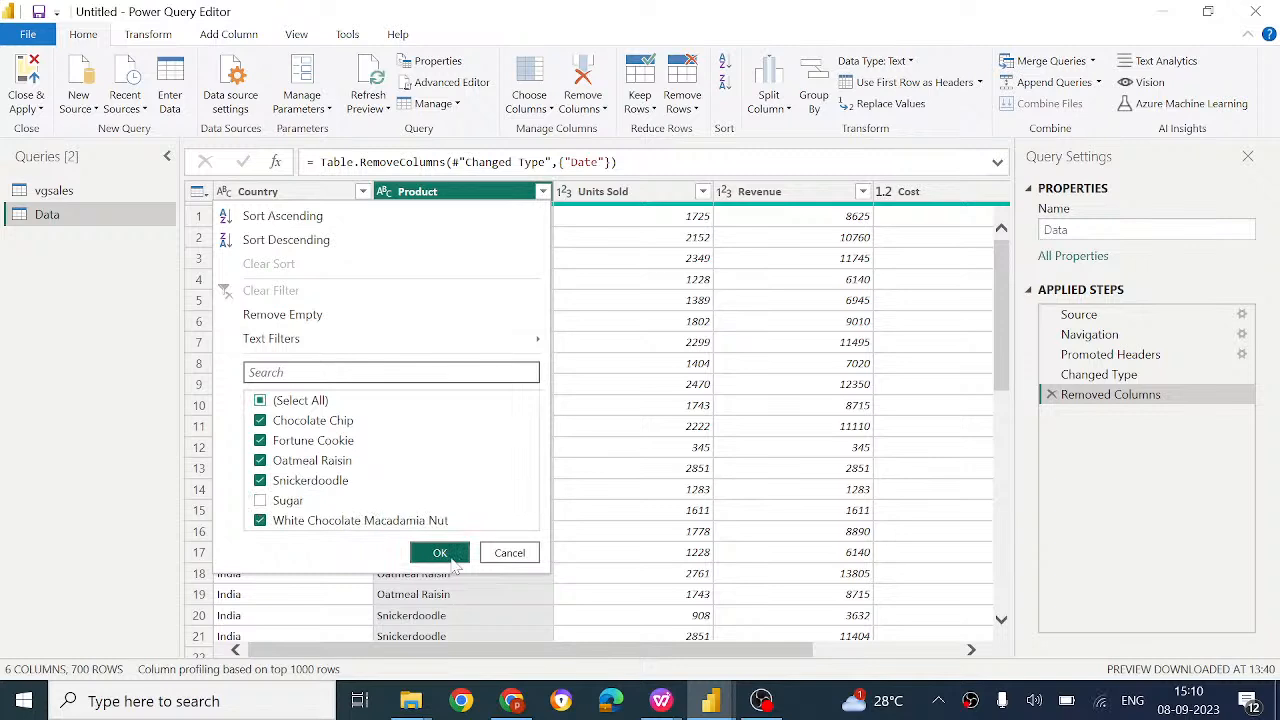
pyautogui.click(440, 554)
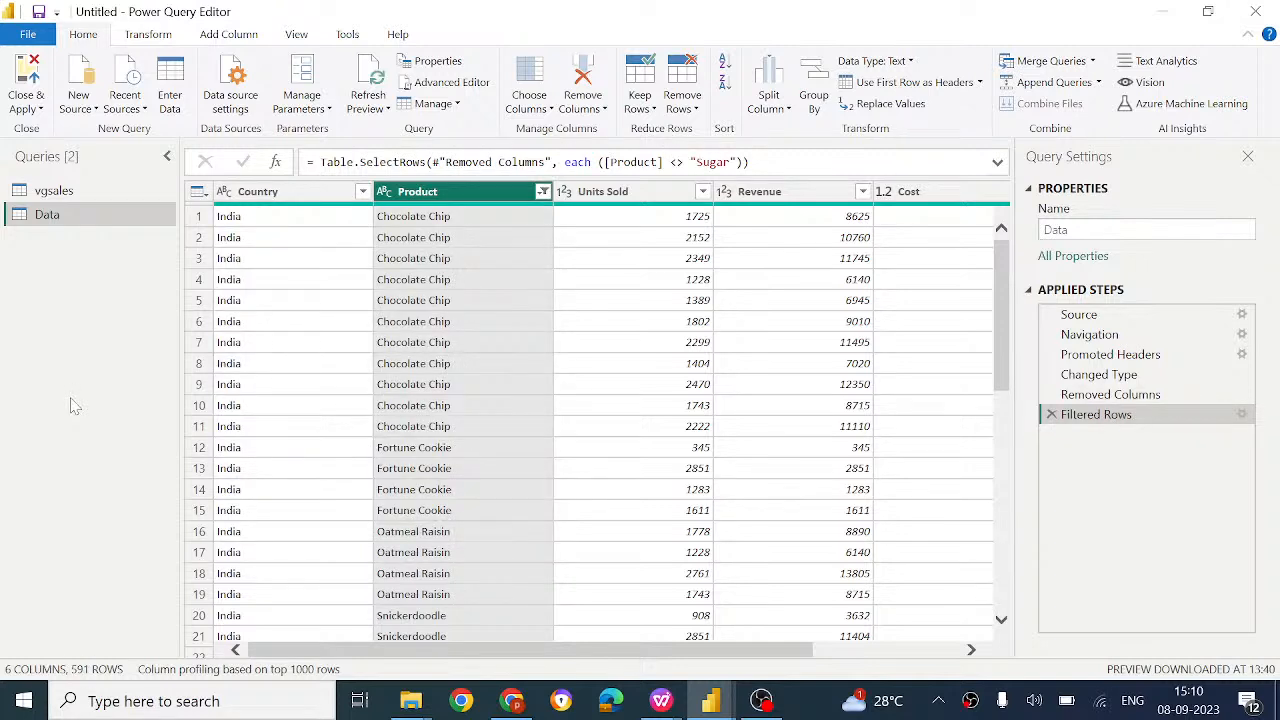
# Step: Delete the vgsales query and load the transformed Data table into the report
pyautogui.click(46, 191)
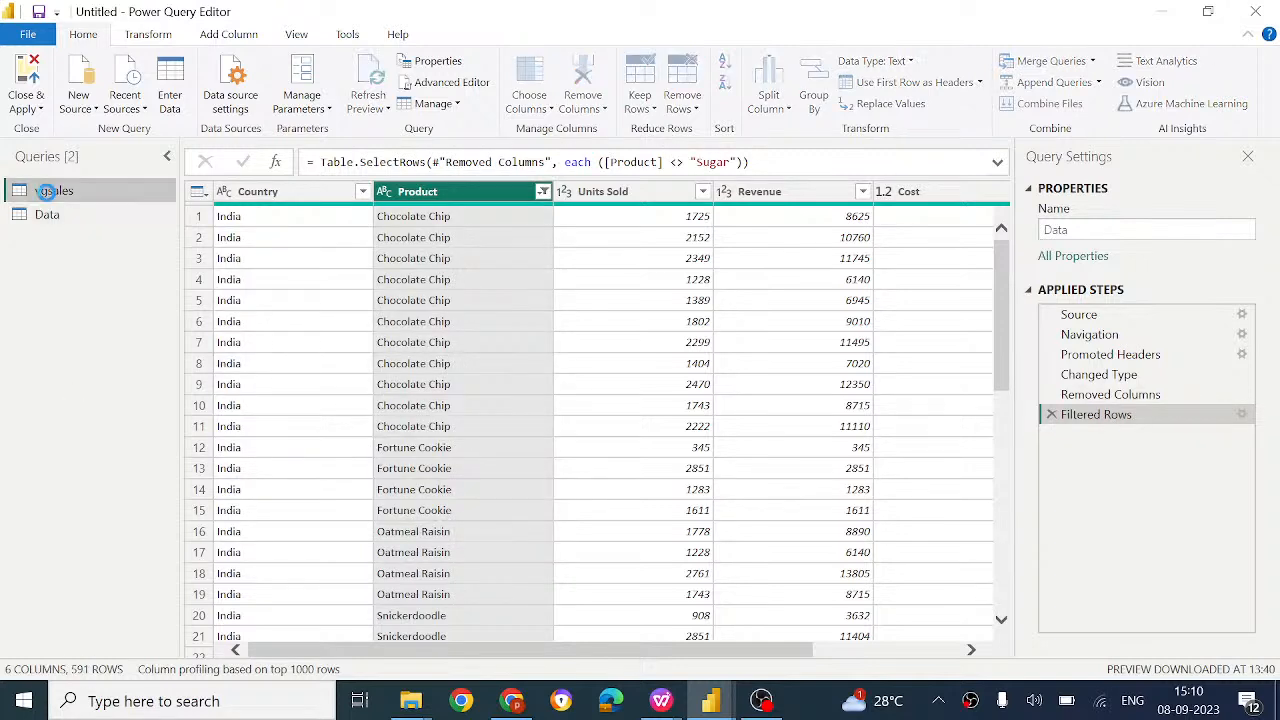
pyautogui.press('Delete')
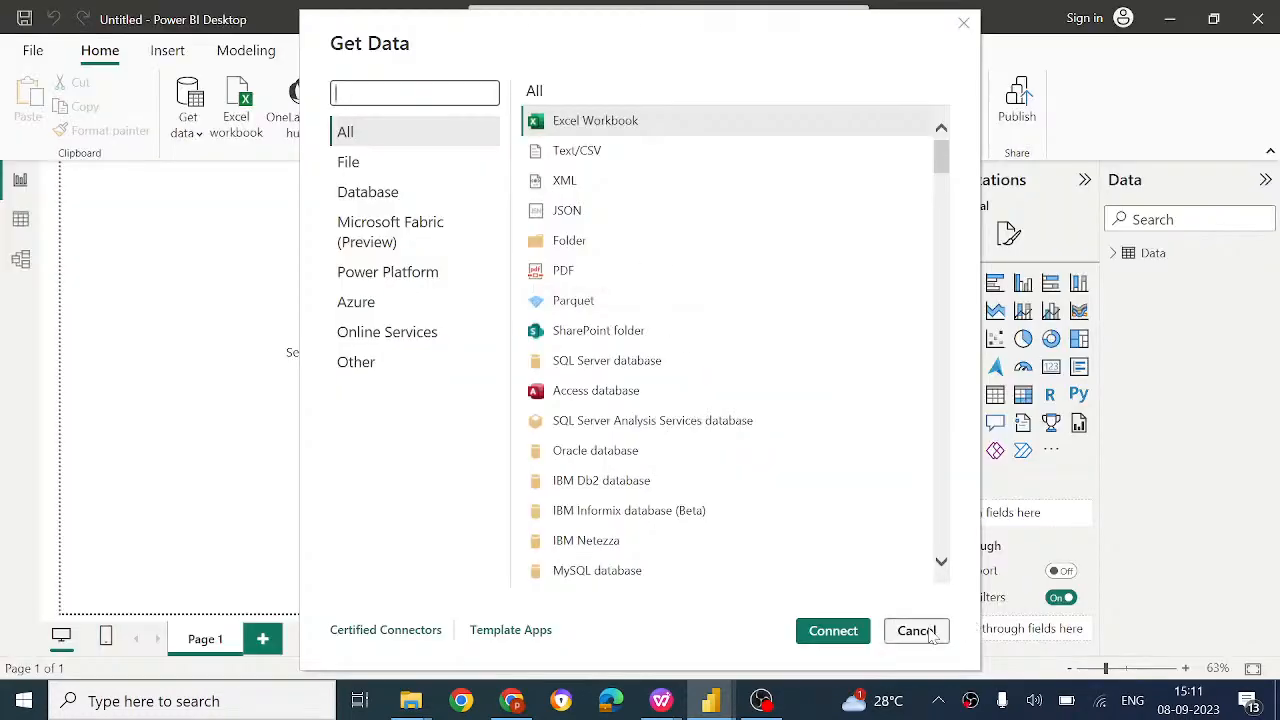
pyautogui.click(930, 633)
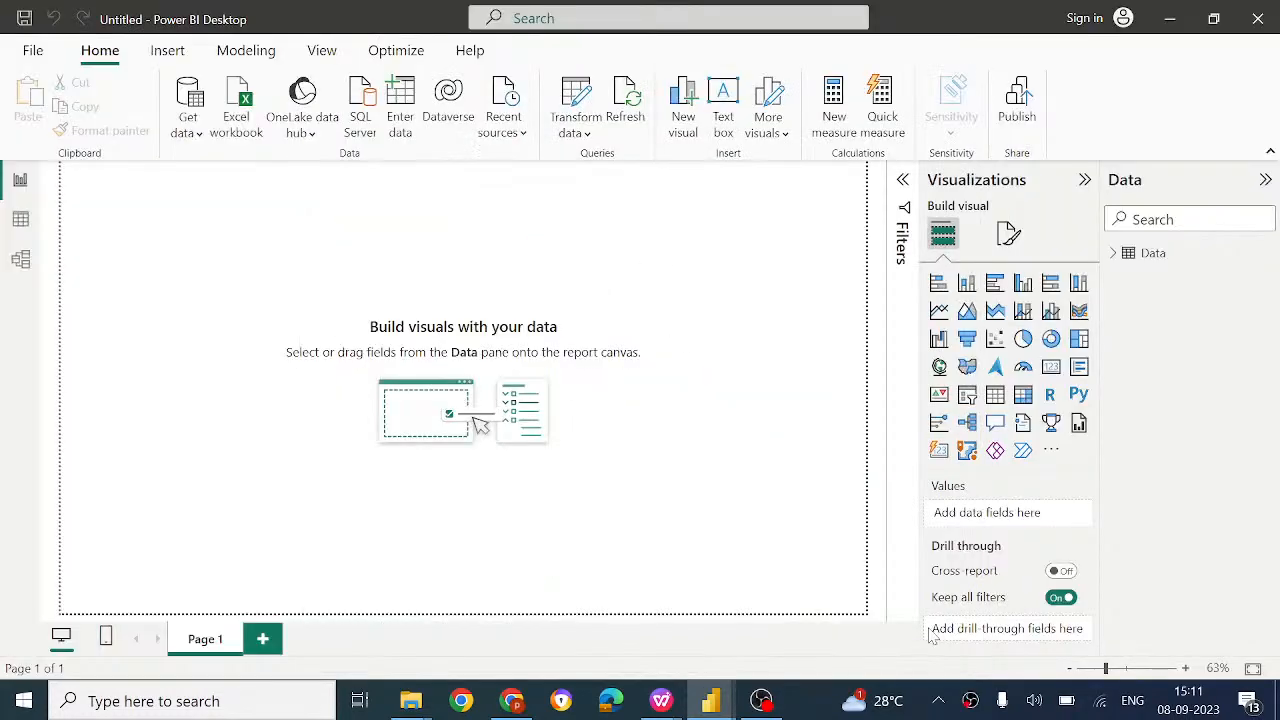
# Step: Start a new data import from a web page
pyautogui.click(199, 132)
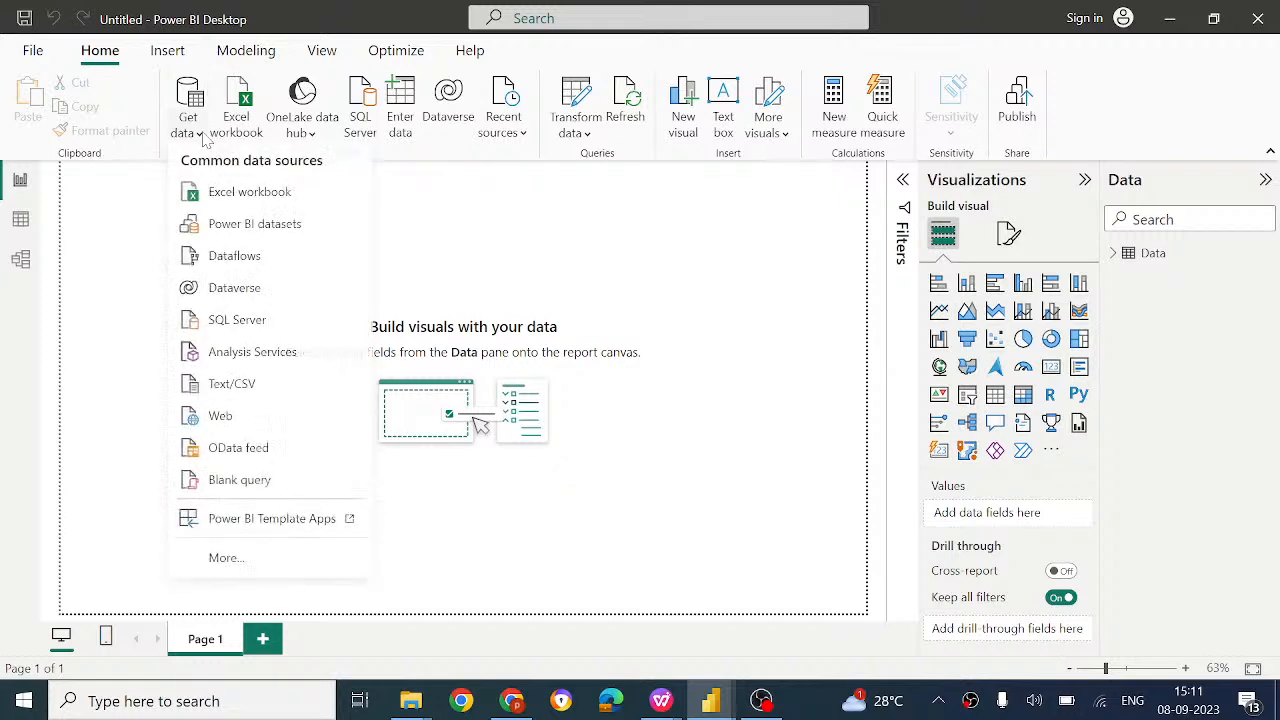
pyautogui.click(279, 422)
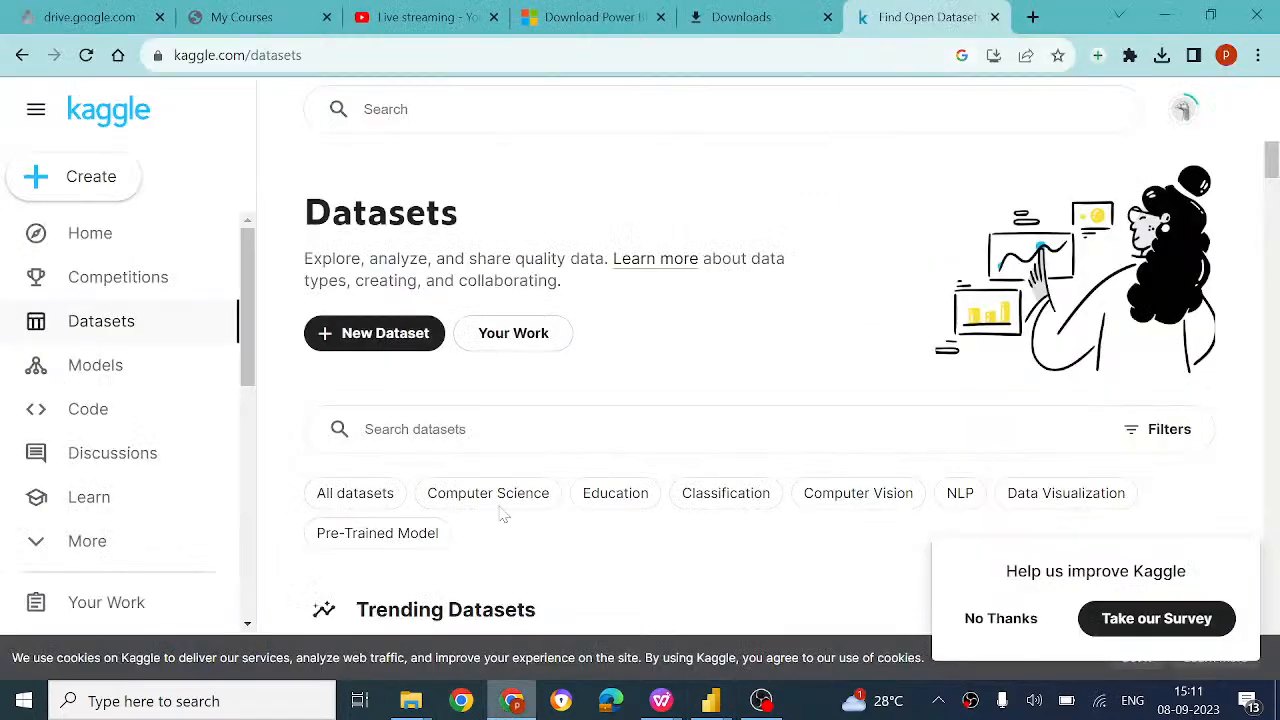
# Step: Switch to Chrome, search for countries and dependencies by population, and open and look through the Wikipedia List of countries and dependencies by population
pyautogui.click(511, 700)
pyautogui.click(1033, 18)
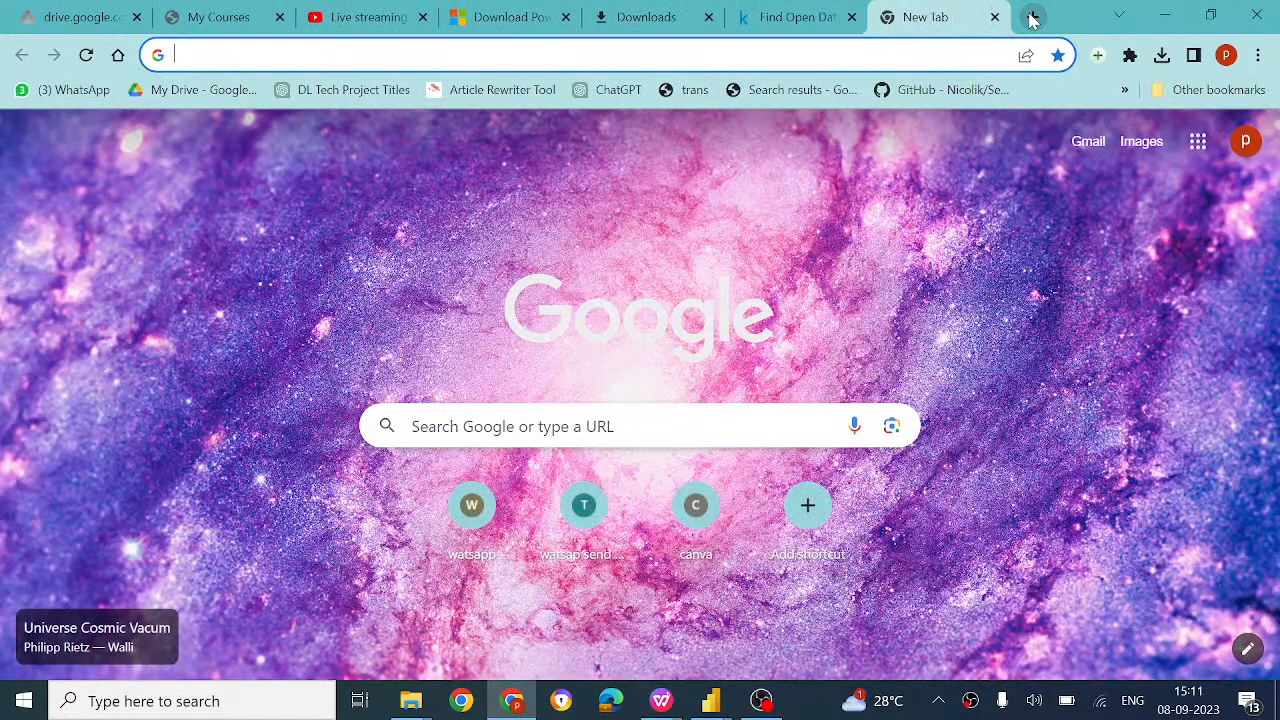
pyautogui.write('co')
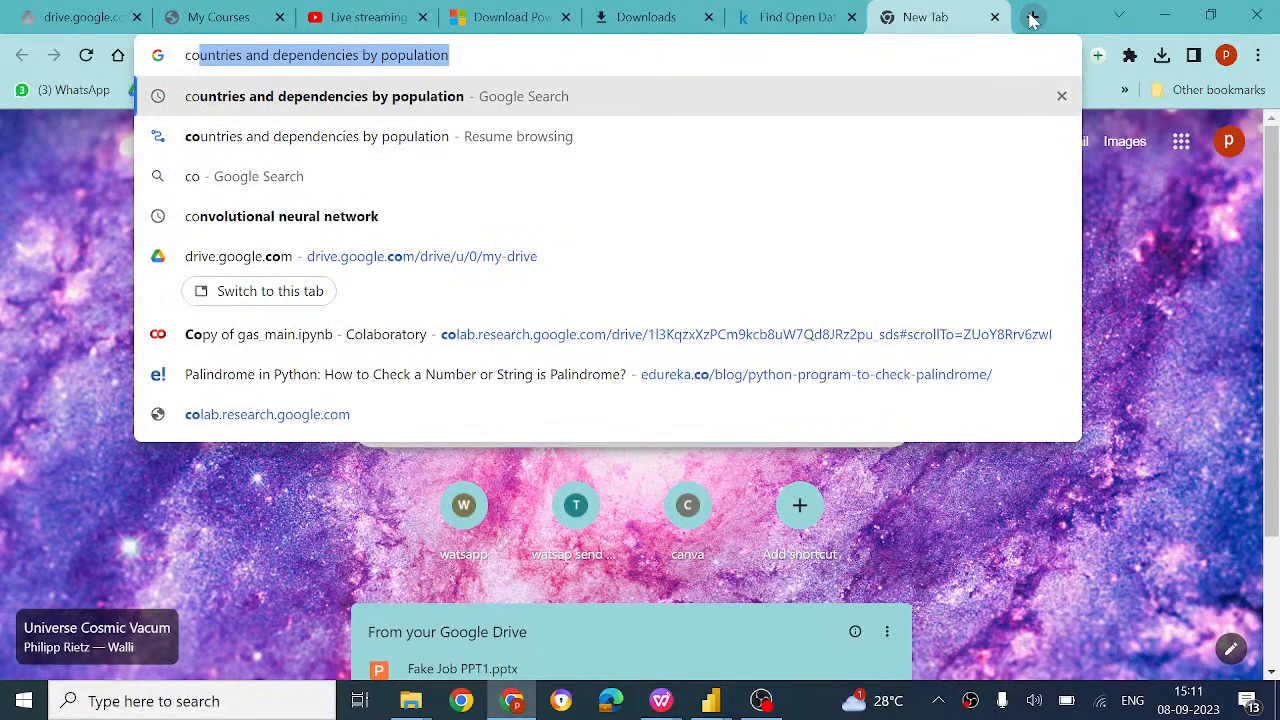
pyautogui.press('Right')
pyautogui.press('Return')
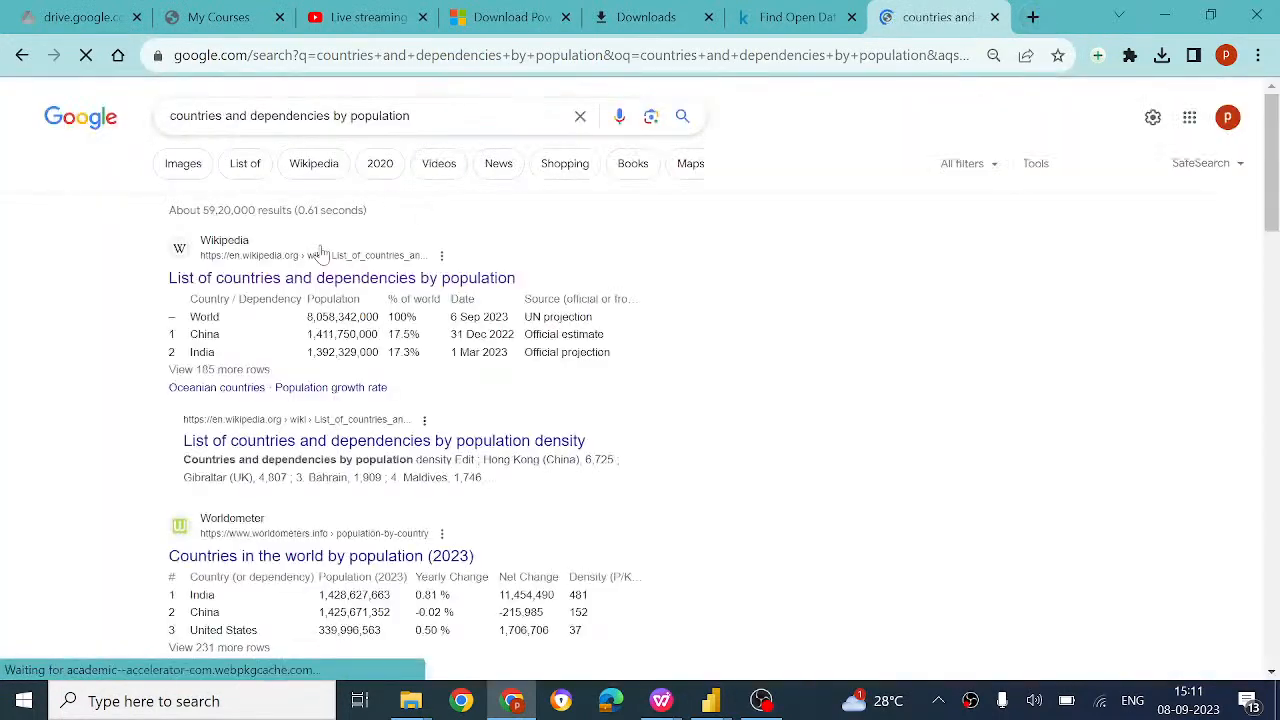
pyautogui.click(286, 285)
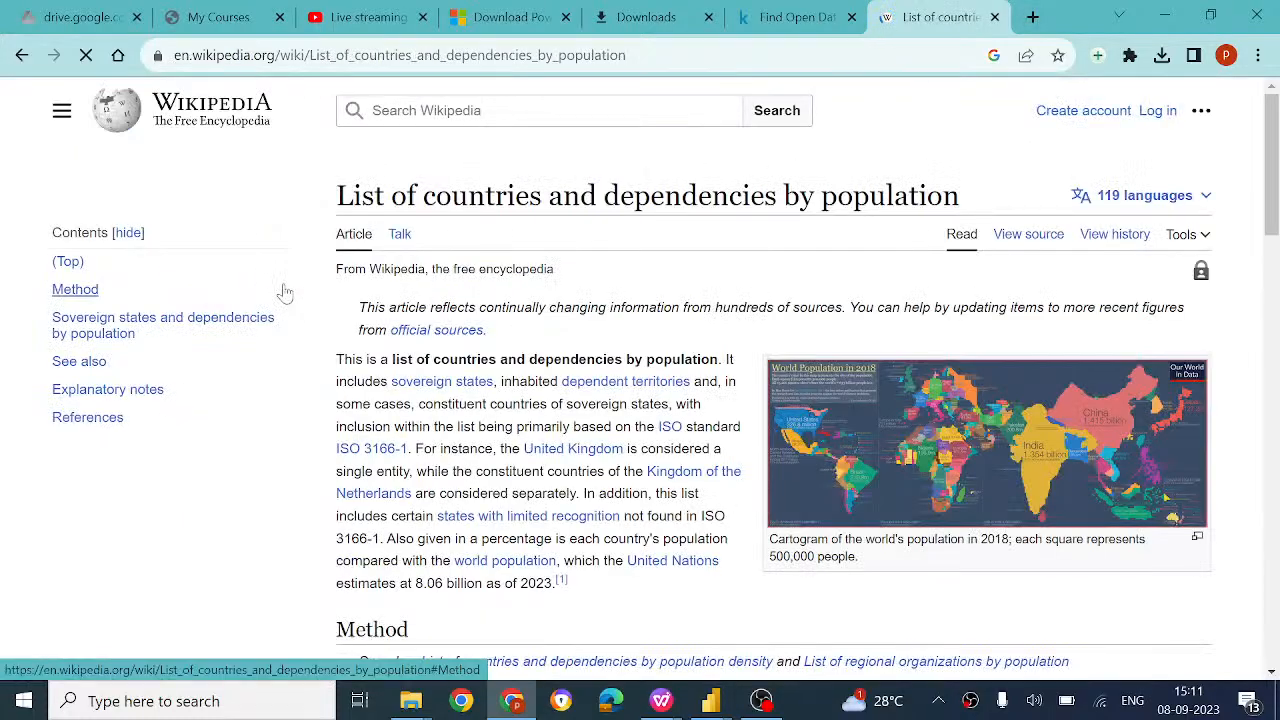
pyautogui.scroll(-10, 817, 537)
pyautogui.scroll(-20, 817, 537)
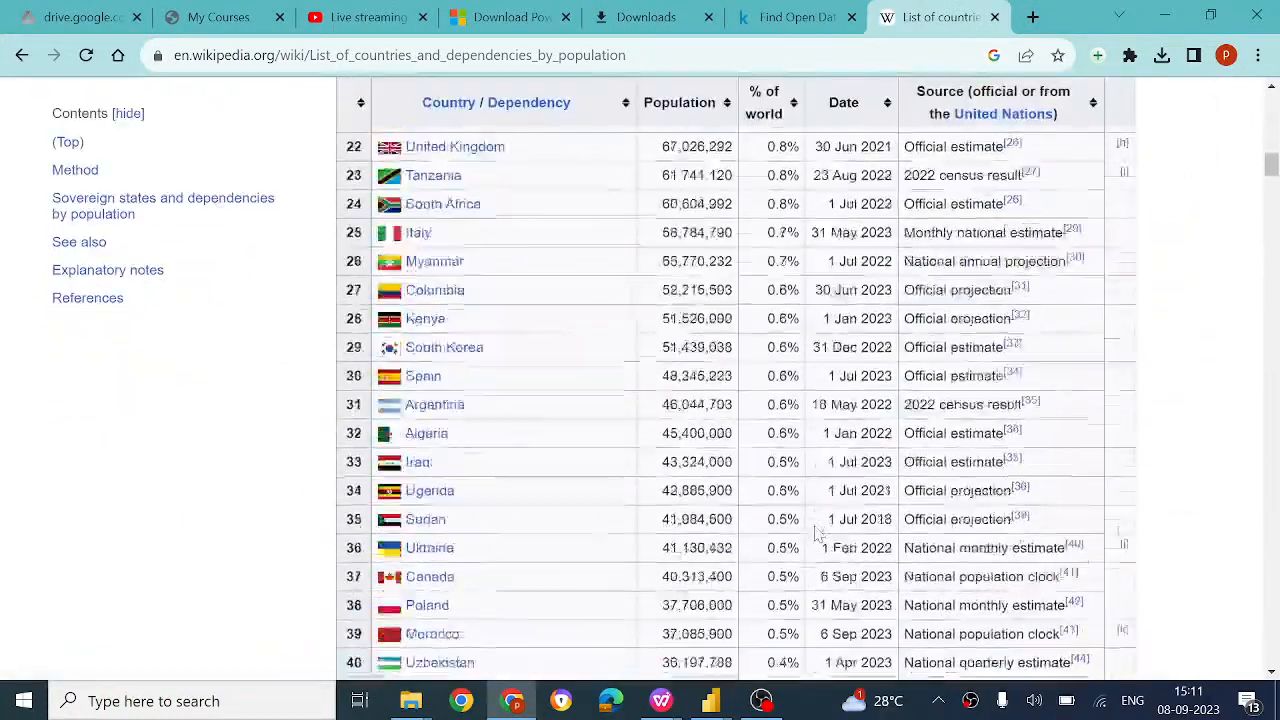
pyautogui.scroll(20, 817, 537)
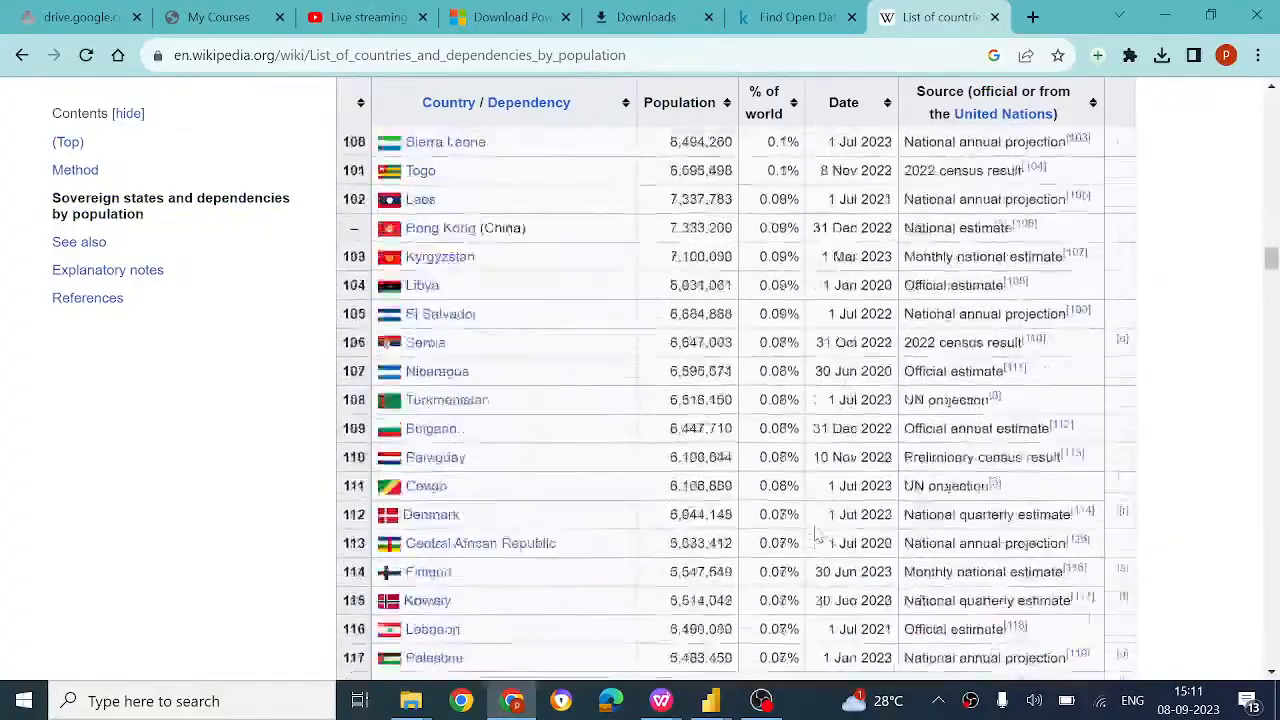
pyautogui.scroll(6, 776, 400)
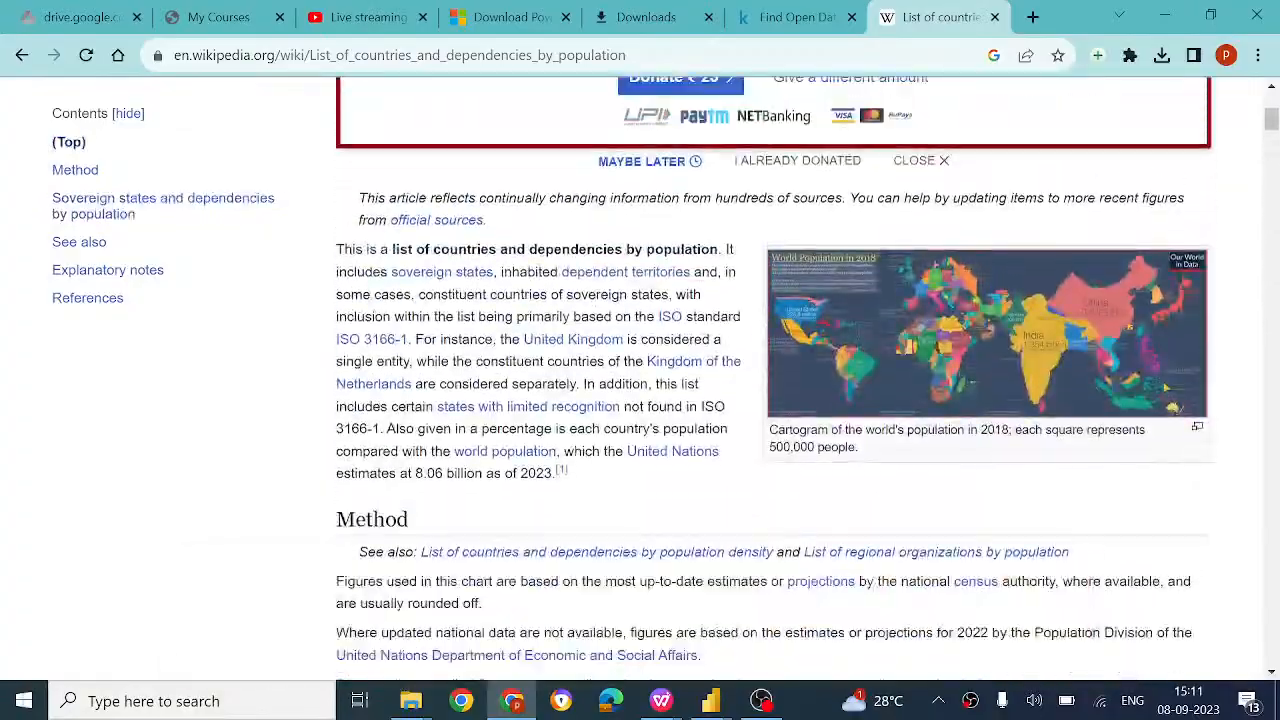
# Step: Try to copy the full web address of the Wikipedia population list
pyautogui.hotkey('ctrl', 'l')
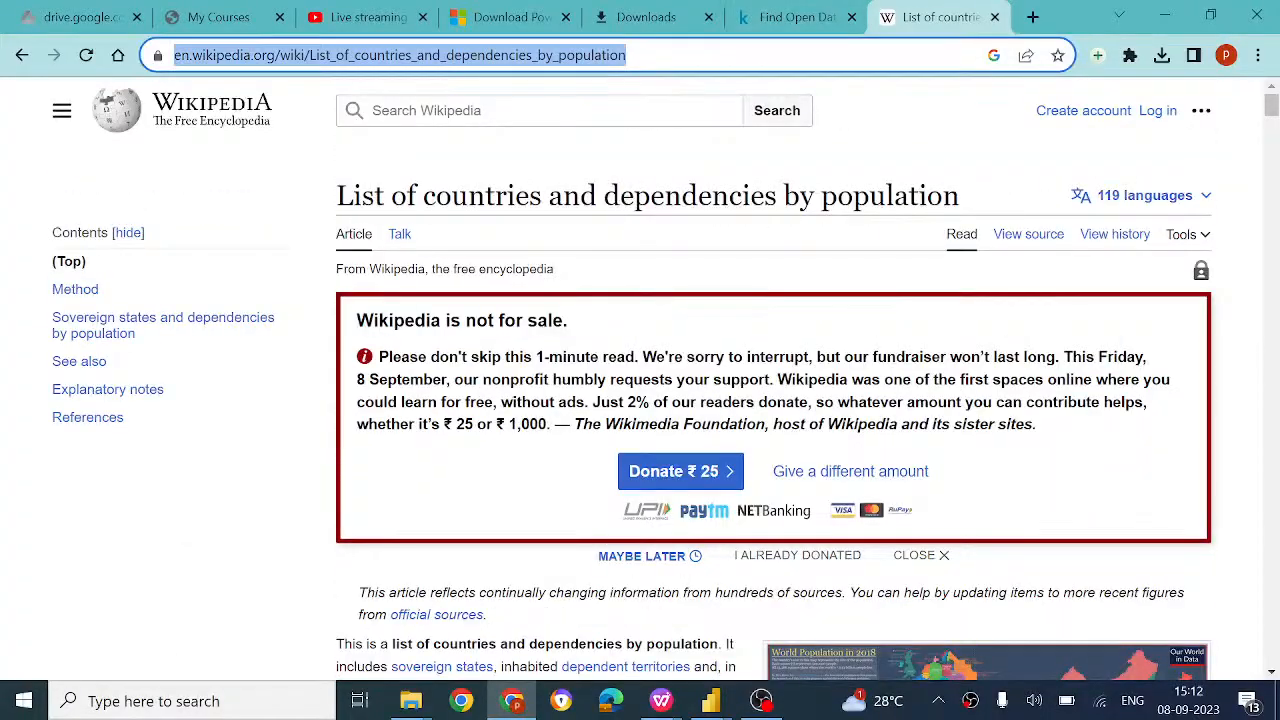
pyautogui.click(673, 55)
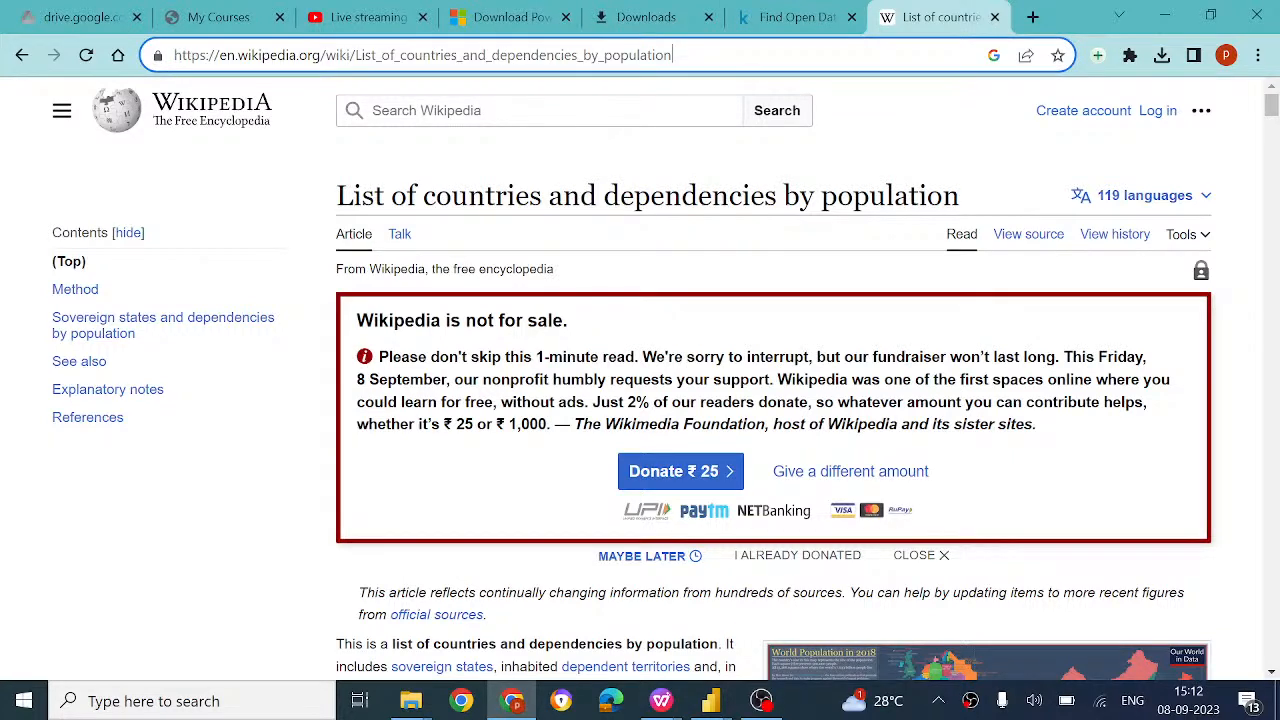
pyautogui.hotkey('ctrl', 'shift', 'Left')
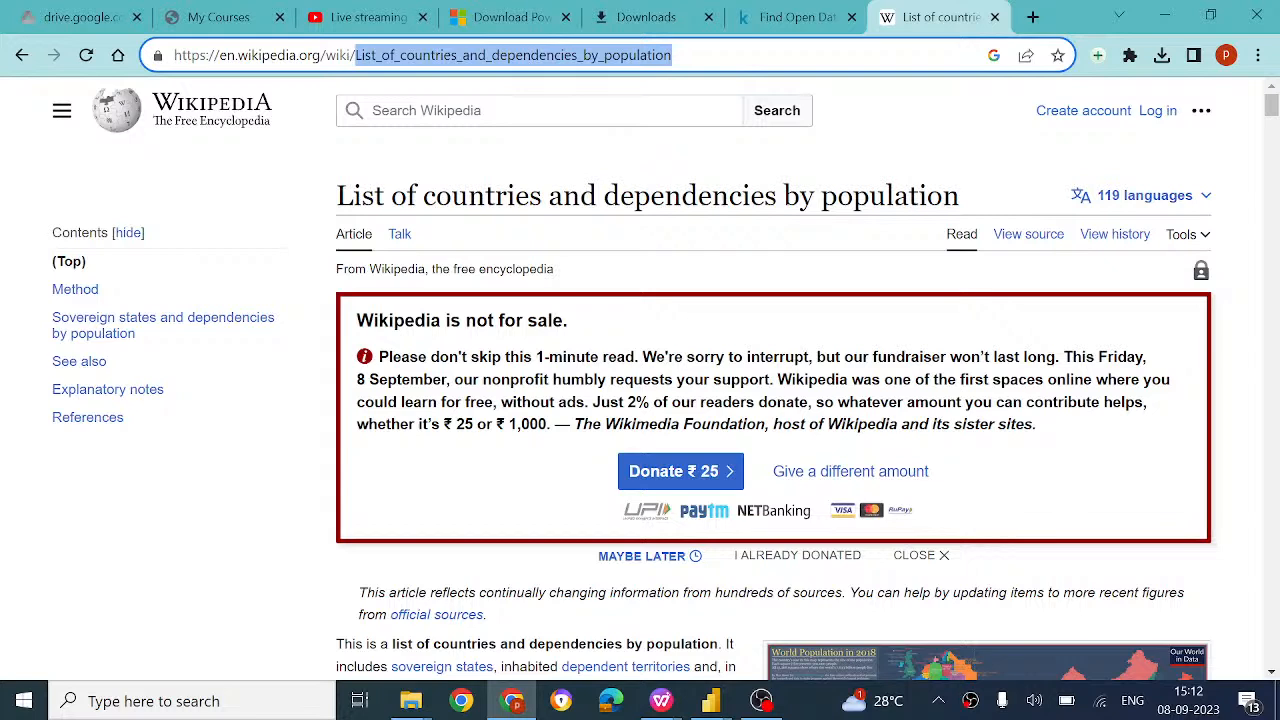
pyautogui.press('Right')
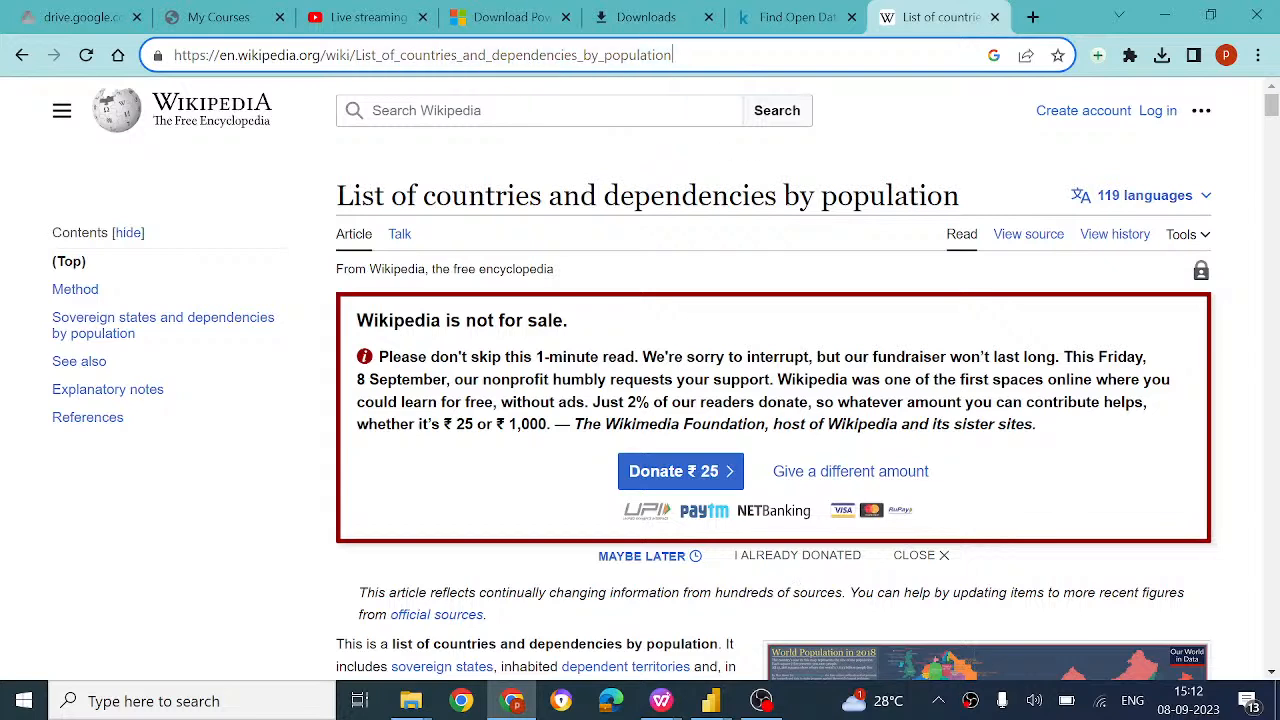
pyautogui.hotkey('ctrl', 'shift', 'Left')
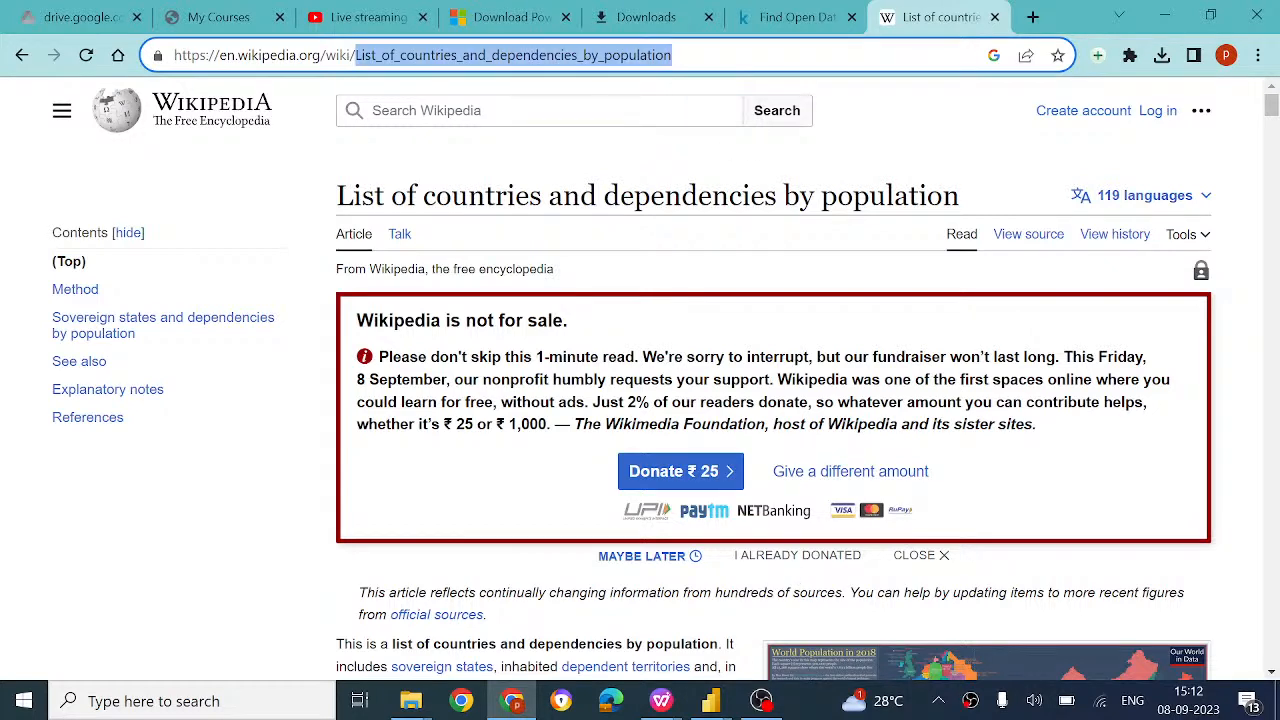
pyautogui.hotkey('shift', 'Home')
pyautogui.press('Right')
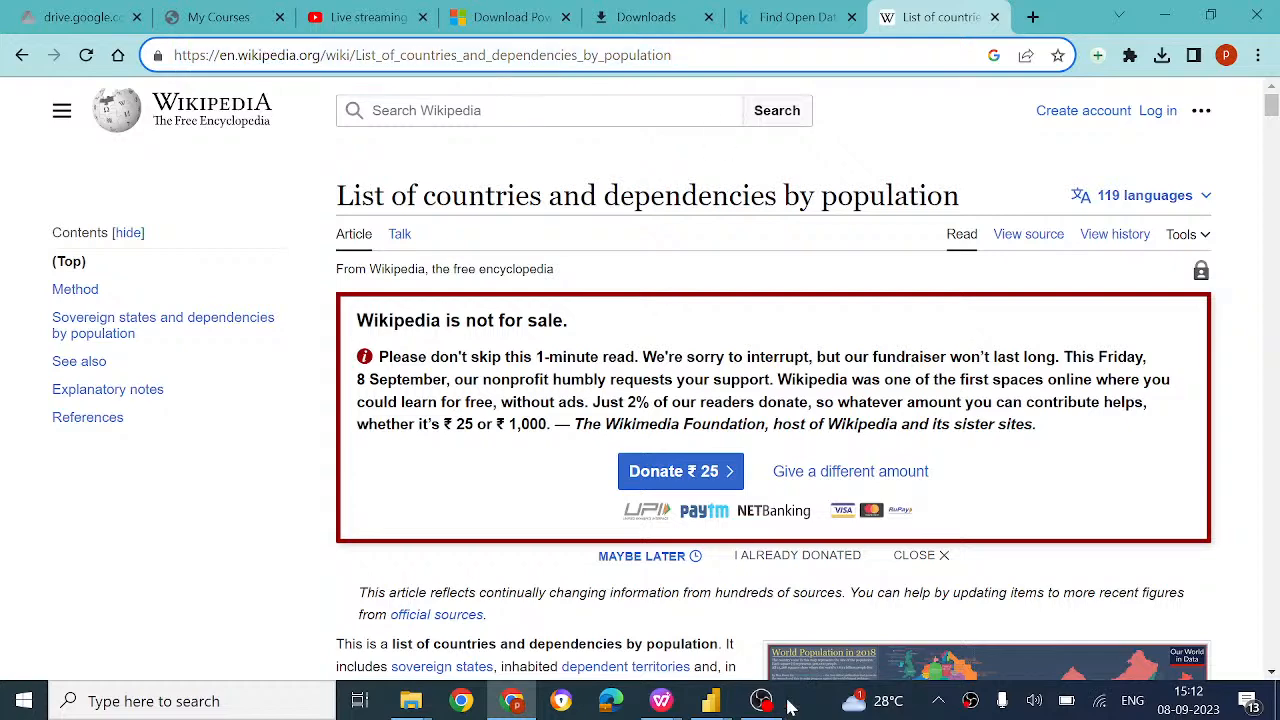
# Step: Switch to Power BI Desktop and paste the key code held on the clipboard into the From Web URL field
pyautogui.click(702, 684)
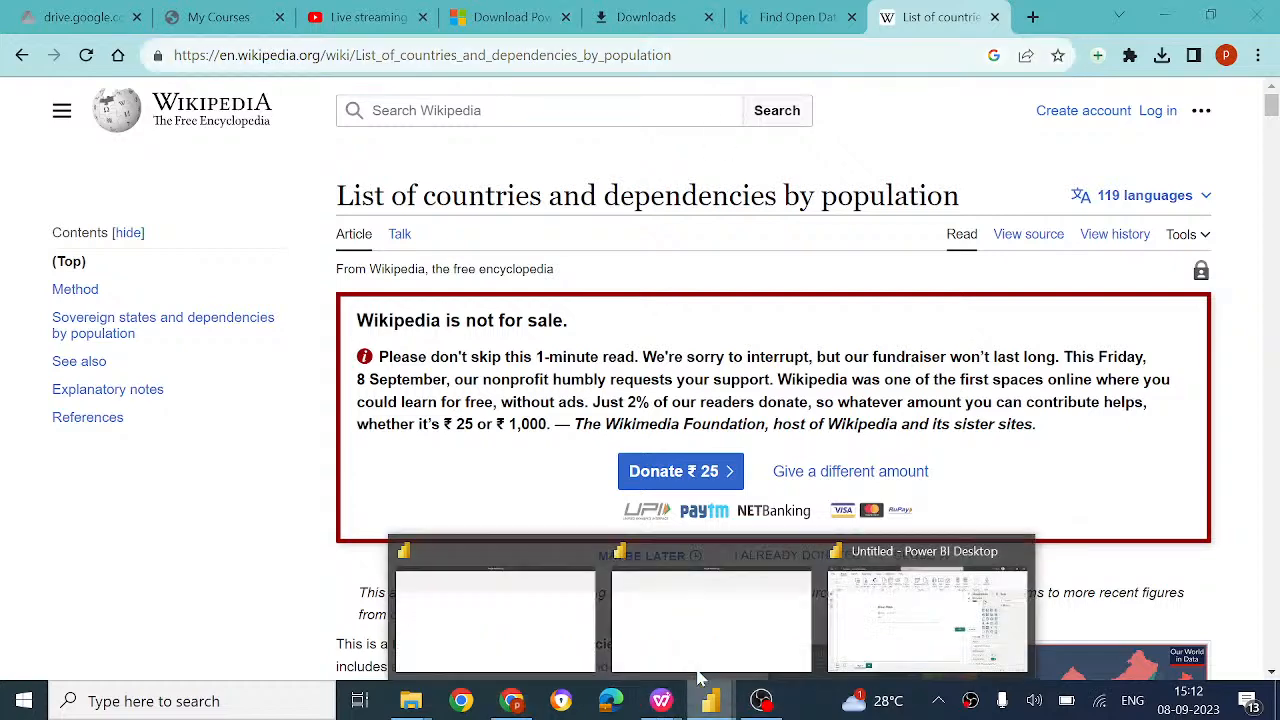
pyautogui.click(905, 613)
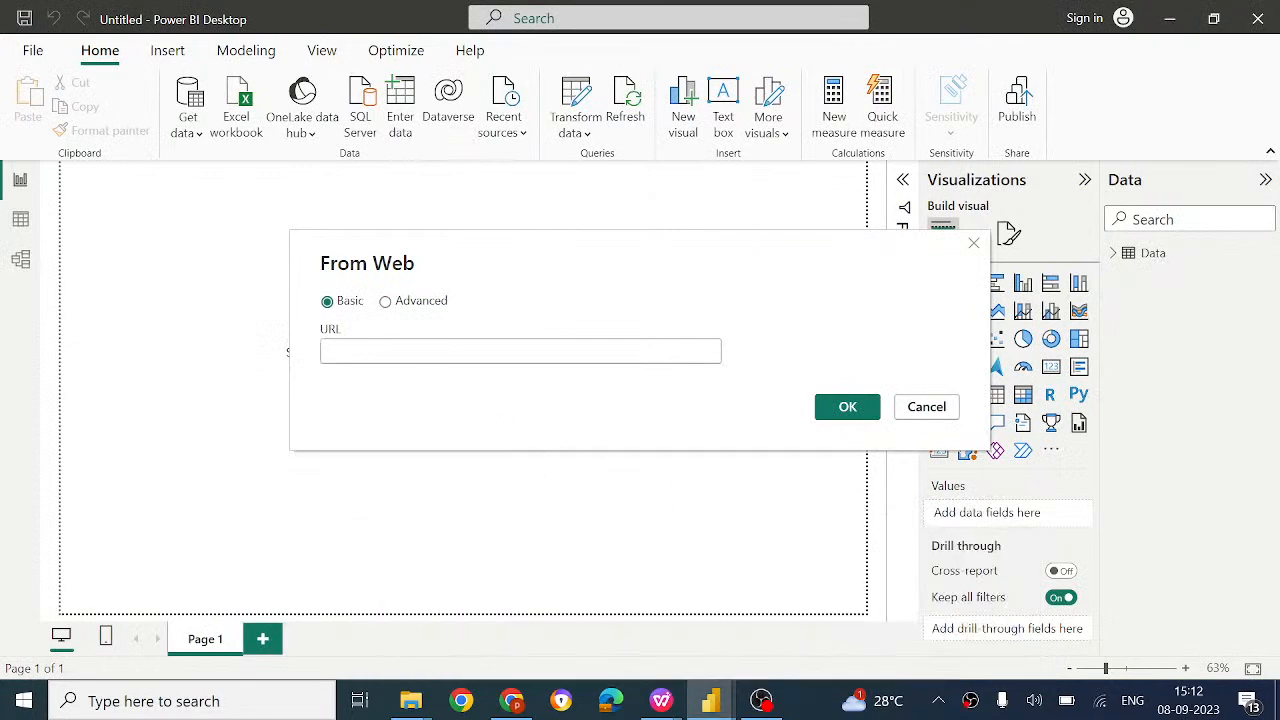
pyautogui.click(520, 351)
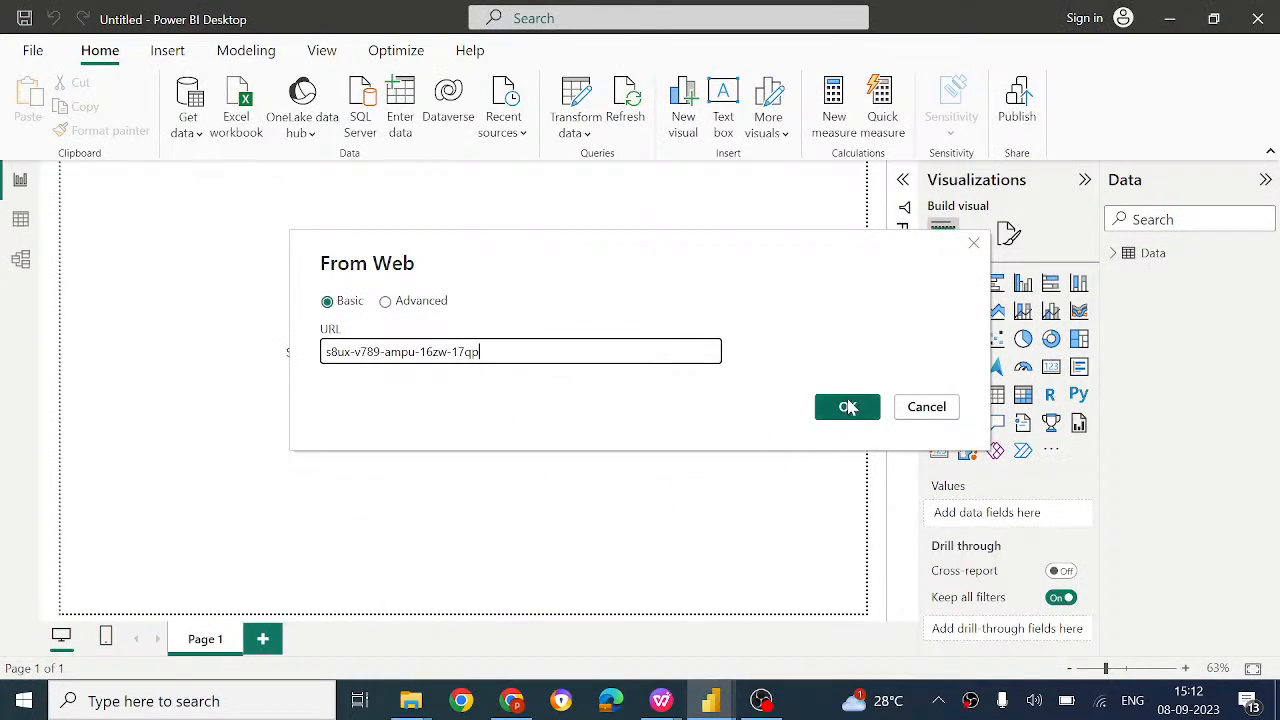
# Step: Return to Chrome, reopen the Wikipedia population list from the search results and select its full web address for copying
pyautogui.click(511, 701)
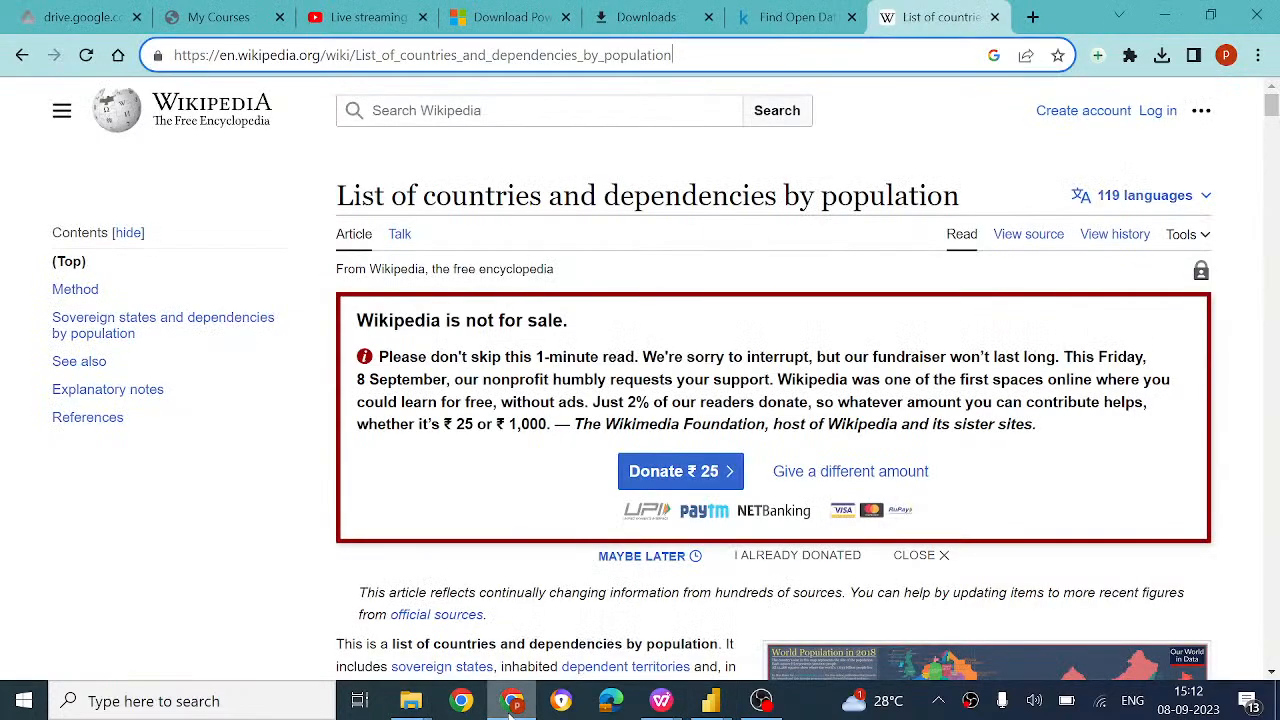
pyautogui.click(22, 55)
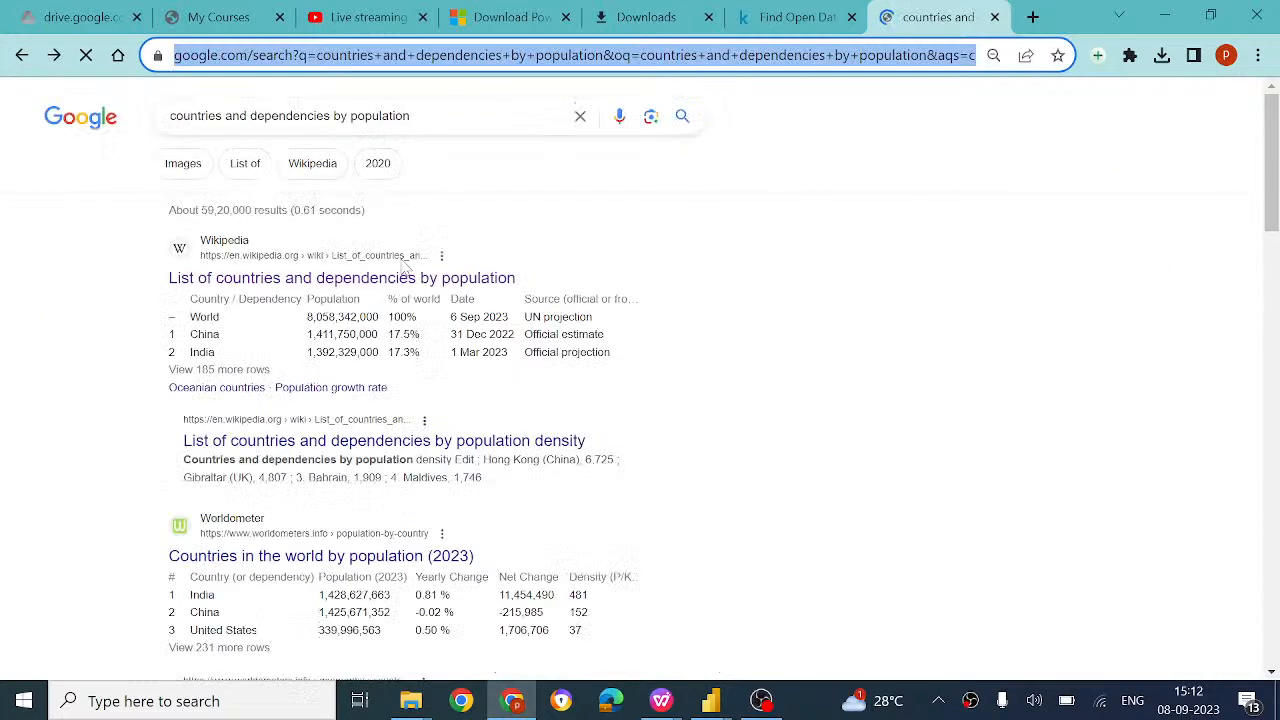
pyautogui.click(250, 278)
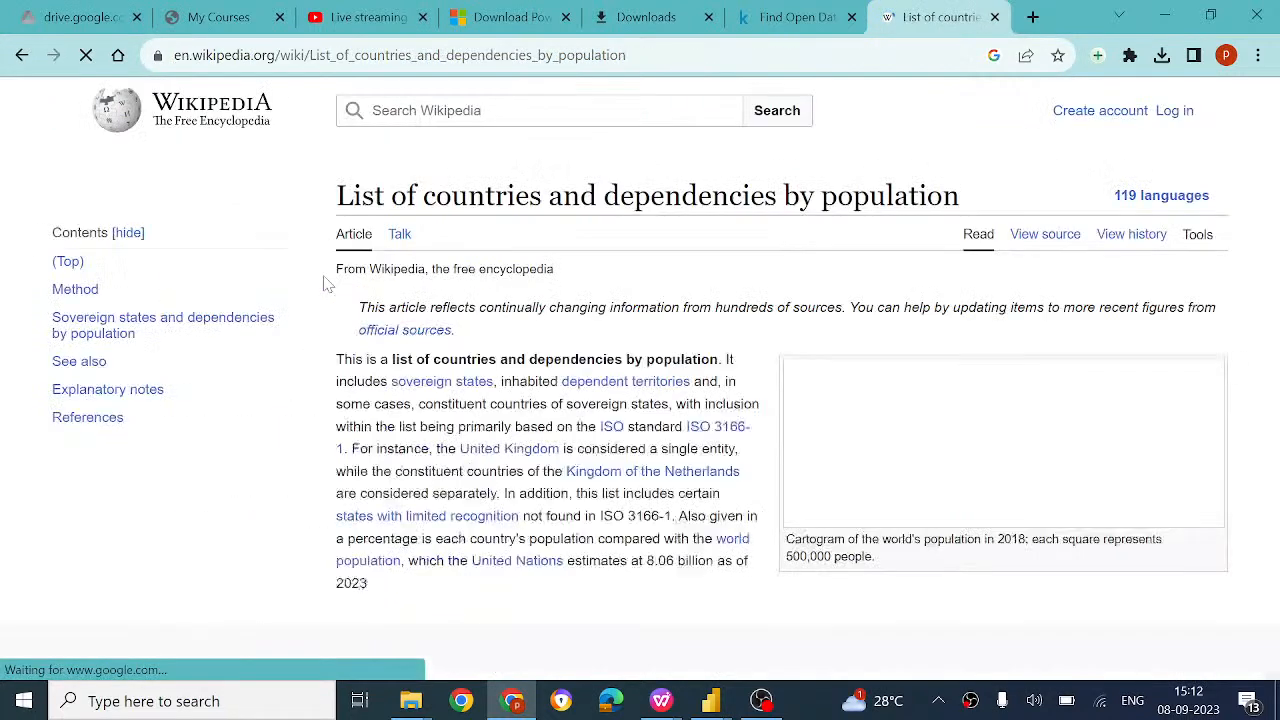
pyautogui.hotkey('ctrl', 'l')
pyautogui.hotkey('ctrl', 'c')
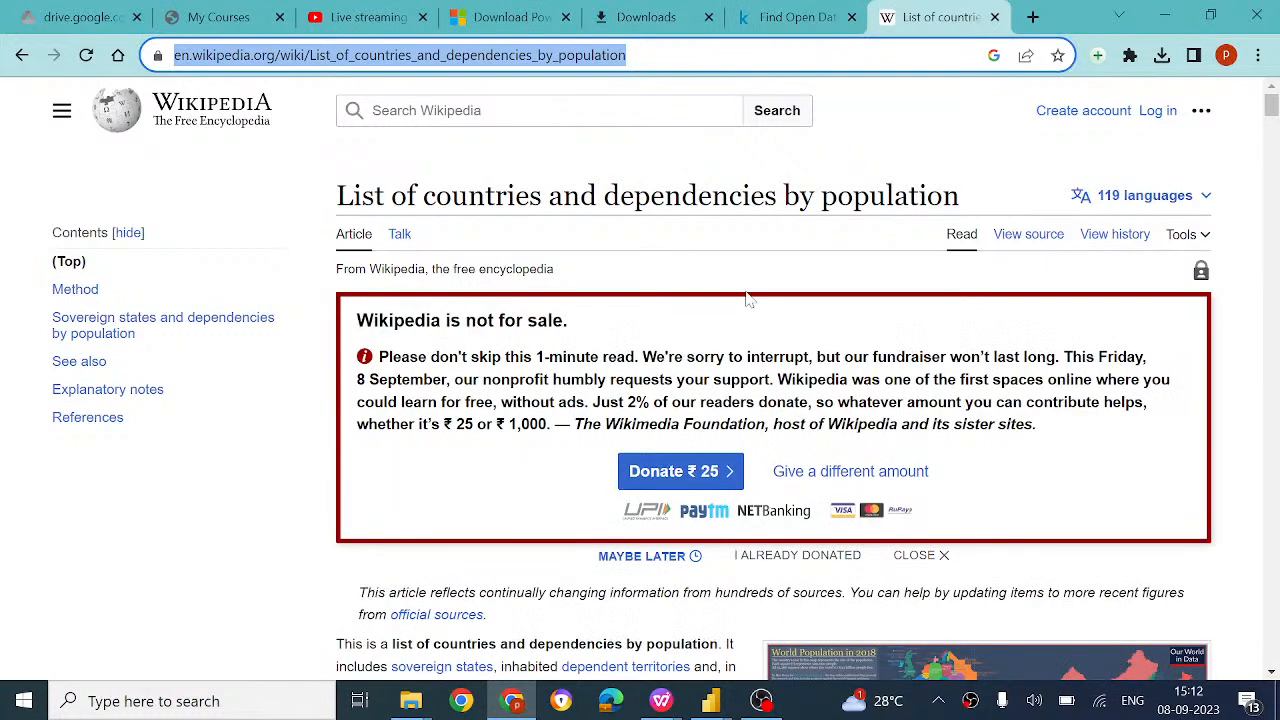
# Step: Switch to Power BI Desktop, replace the From Web URL with the Wikipedia population list's address and connect to the page
pyautogui.click(710, 701)
pyautogui.click(880, 617)
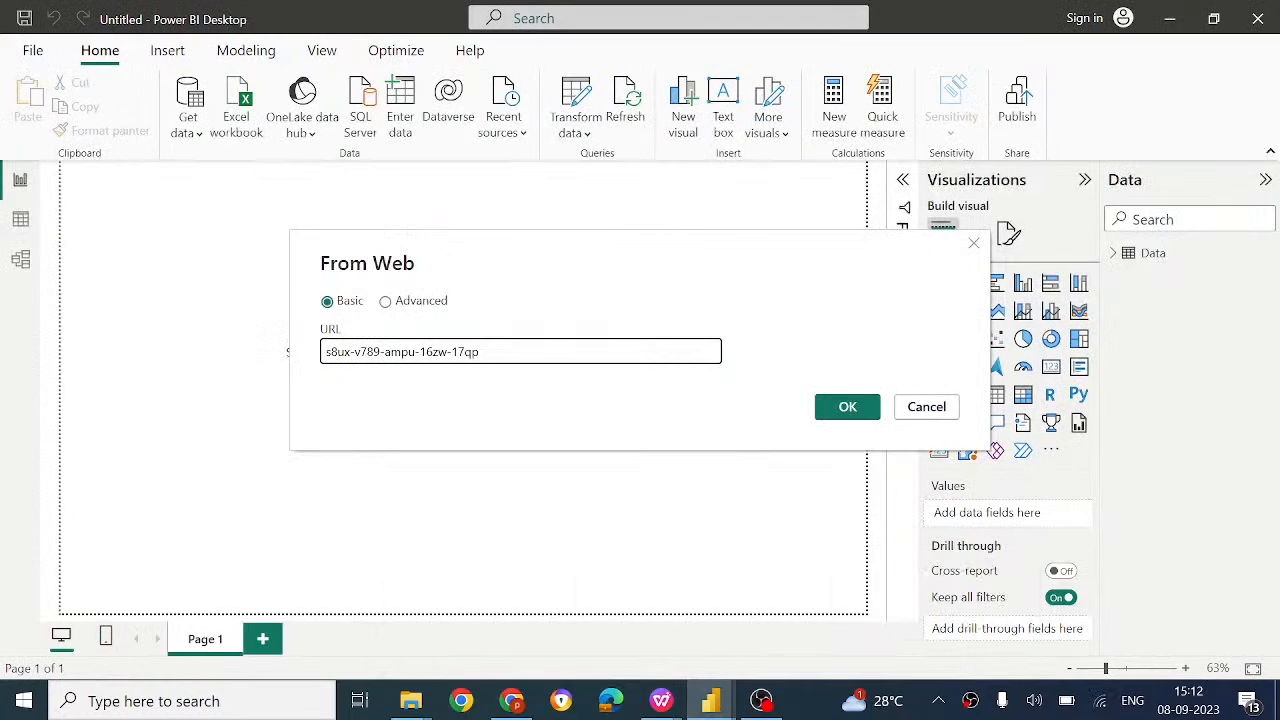
pyautogui.press('BackSpace')
pyautogui.press('BackSpace')
pyautogui.press('BackSpace')
pyautogui.press('BackSpace')
pyautogui.press('BackSpace')
pyautogui.press('BackSpace')
pyautogui.press('BackSpace')
pyautogui.press('BackSpace')
pyautogui.press('BackSpace')
pyautogui.press('BackSpace')
pyautogui.press('BackSpace')
pyautogui.press('BackSpace')
pyautogui.press('BackSpace')
pyautogui.press('BackSpace')
pyautogui.press('BackSpace')
pyautogui.press('BackSpace')
pyautogui.press('BackSpace')
pyautogui.press('BackSpace')
pyautogui.press('BackSpace')
pyautogui.press('BackSpace')
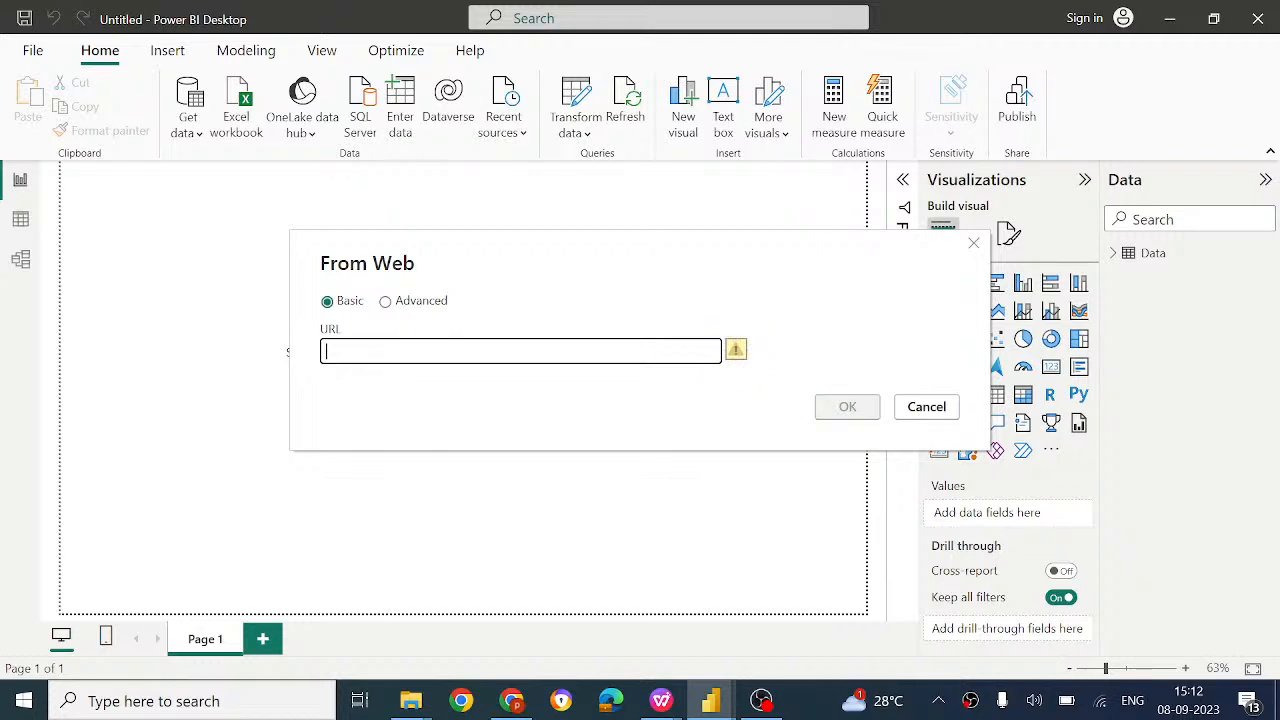
pyautogui.hotkey('ctrl', 'v')
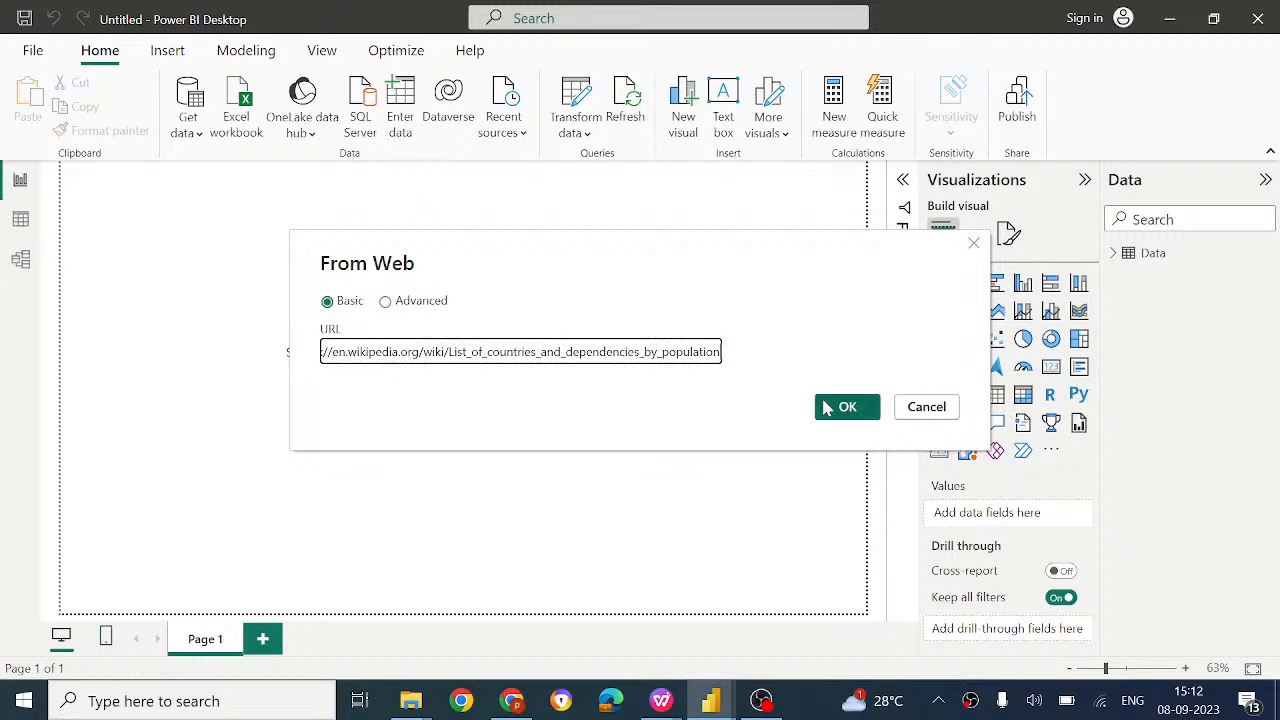
pyautogui.click(847, 406)
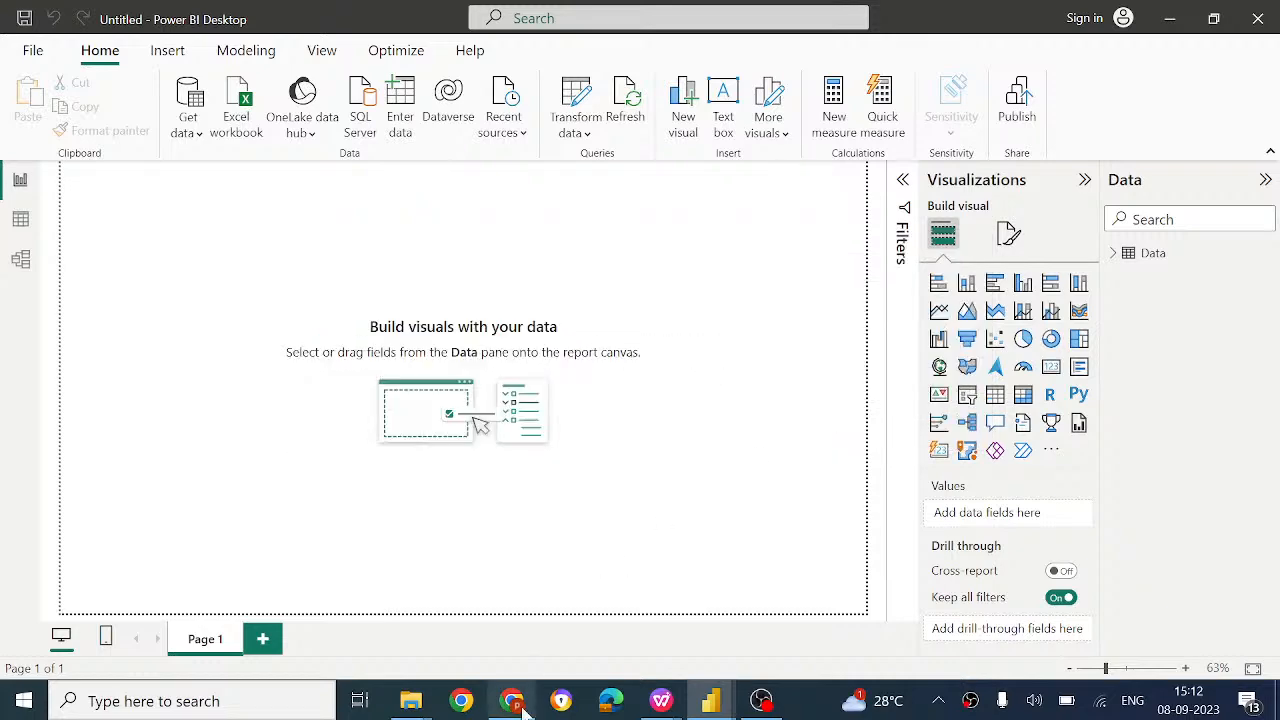
# Step: Look at the live-streaming page in Chrome, return to Power BI Desktop and cancel the table selection for the web import
pyautogui.click(530, 695)
pyautogui.click(362, 16)
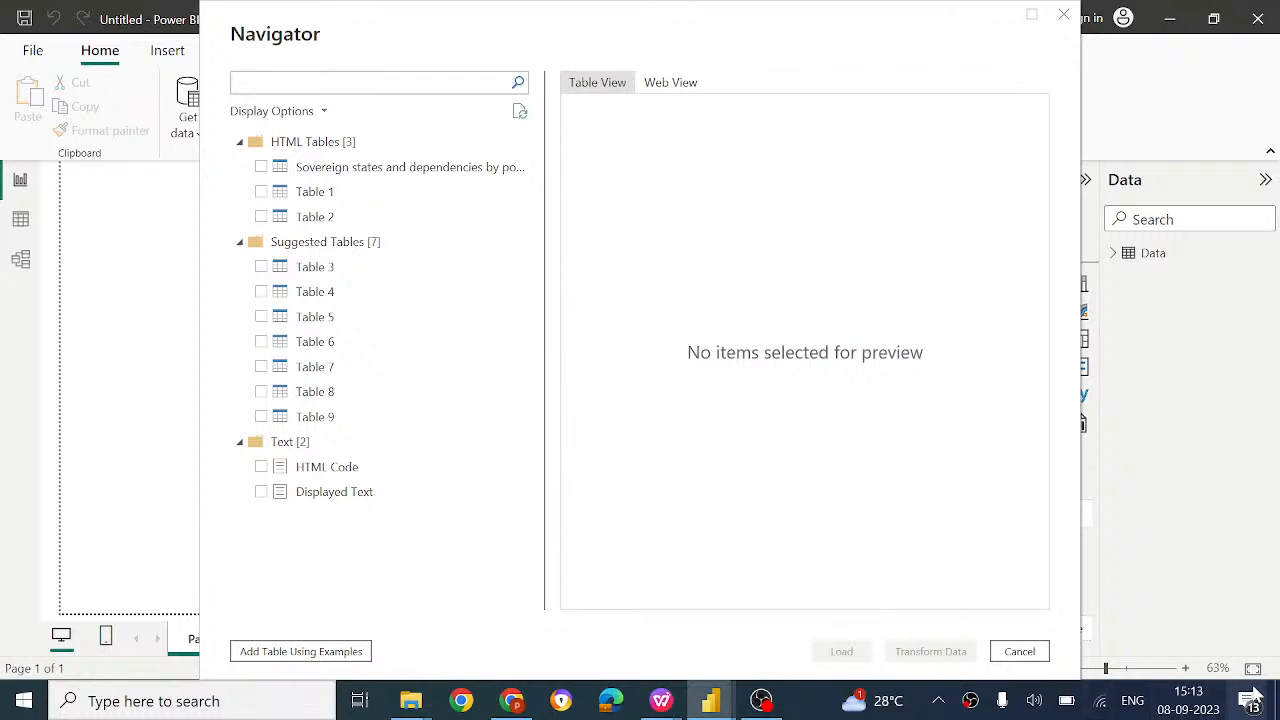
pyautogui.click(1019, 651)
pyautogui.click(722, 706)
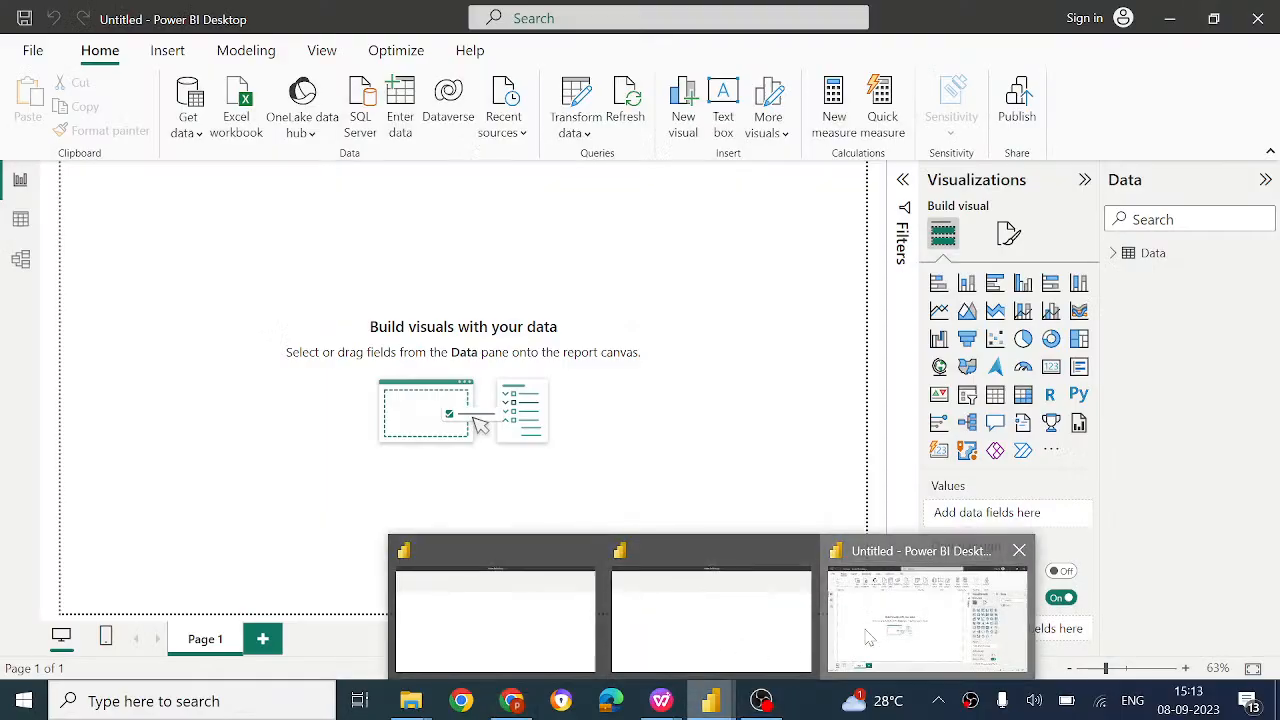
# Step: Start a new web import, switch to Chrome, reopen the Wikipedia population list from the search results and copy its web address
pyautogui.click(190, 128)
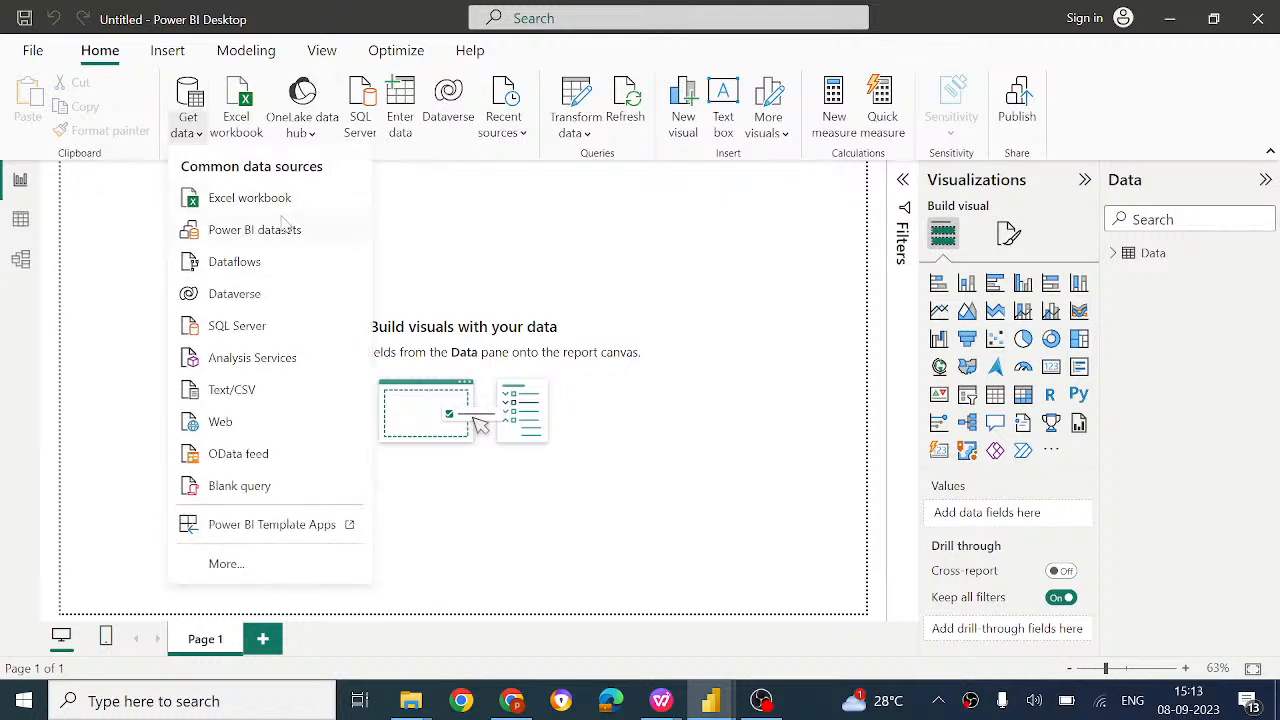
pyautogui.click(221, 422)
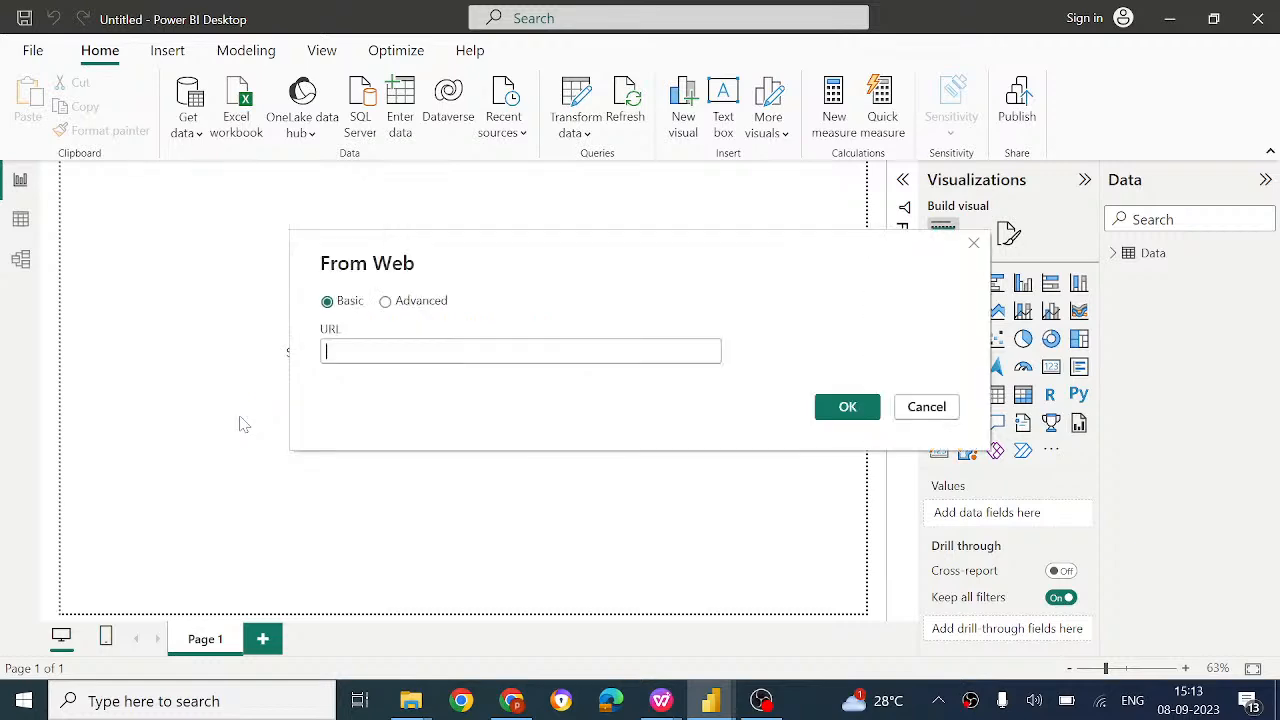
pyautogui.click(518, 704)
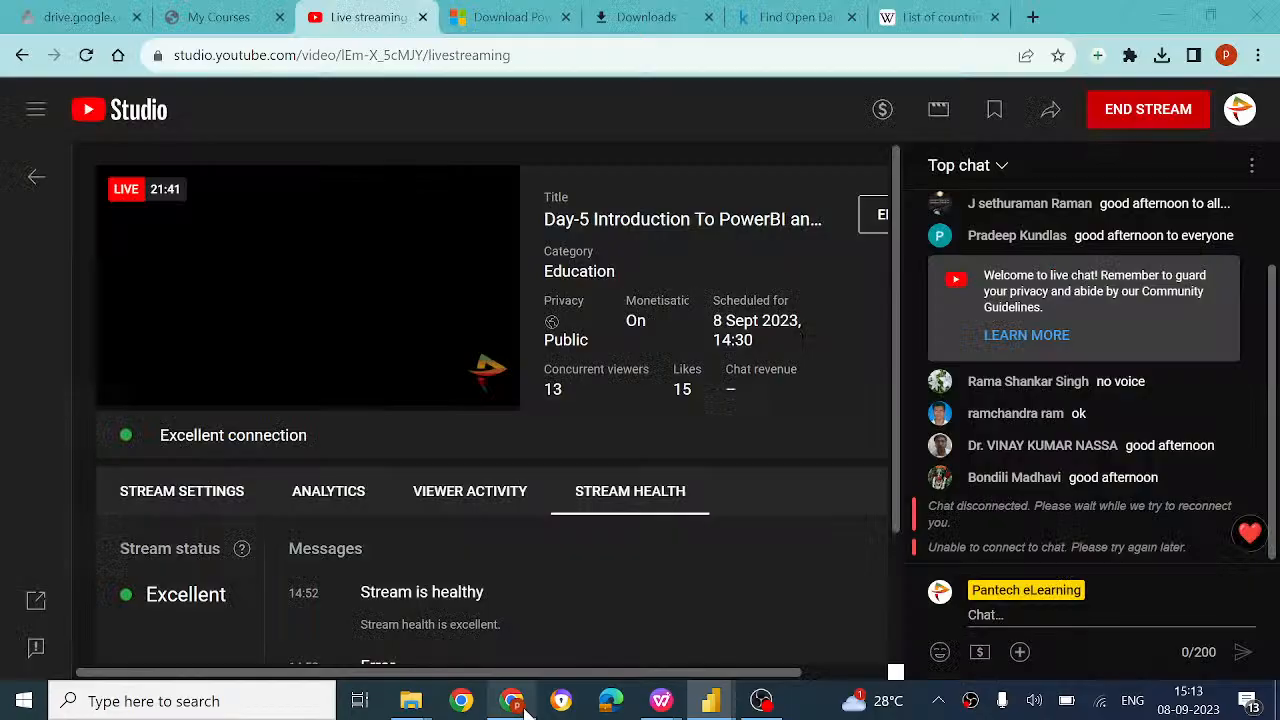
pyautogui.click(908, 17)
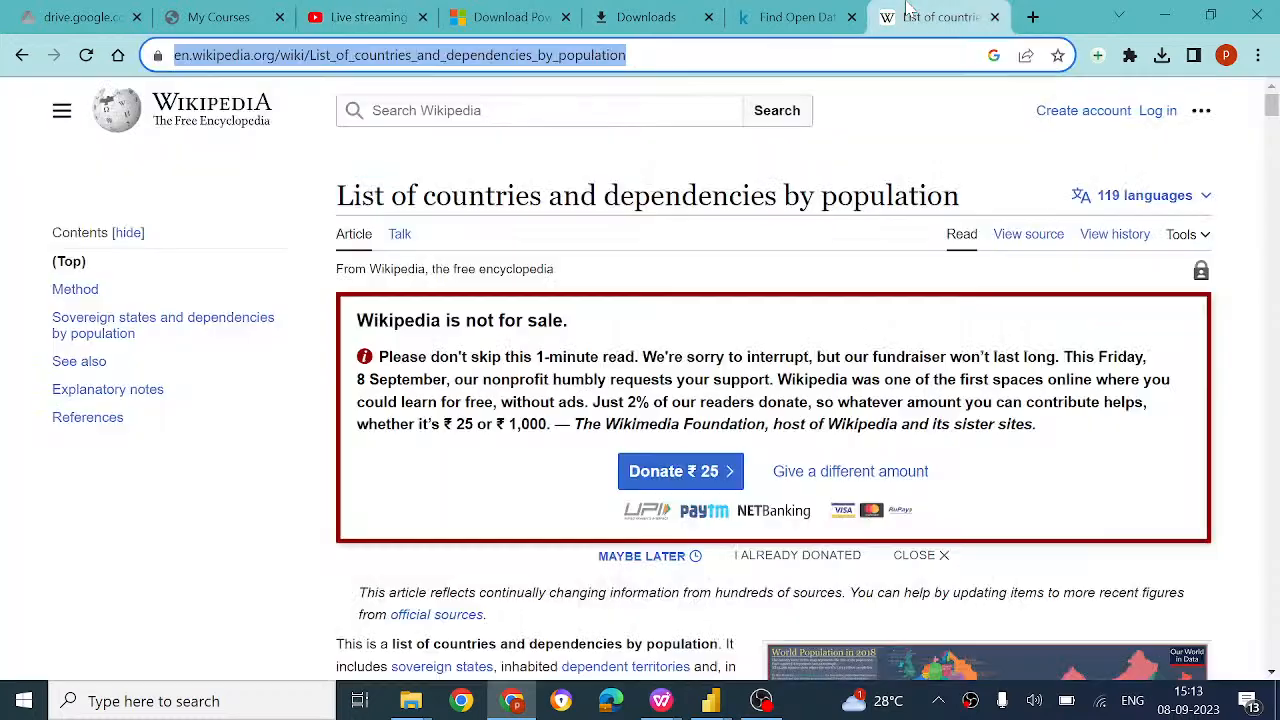
pyautogui.click(22, 55)
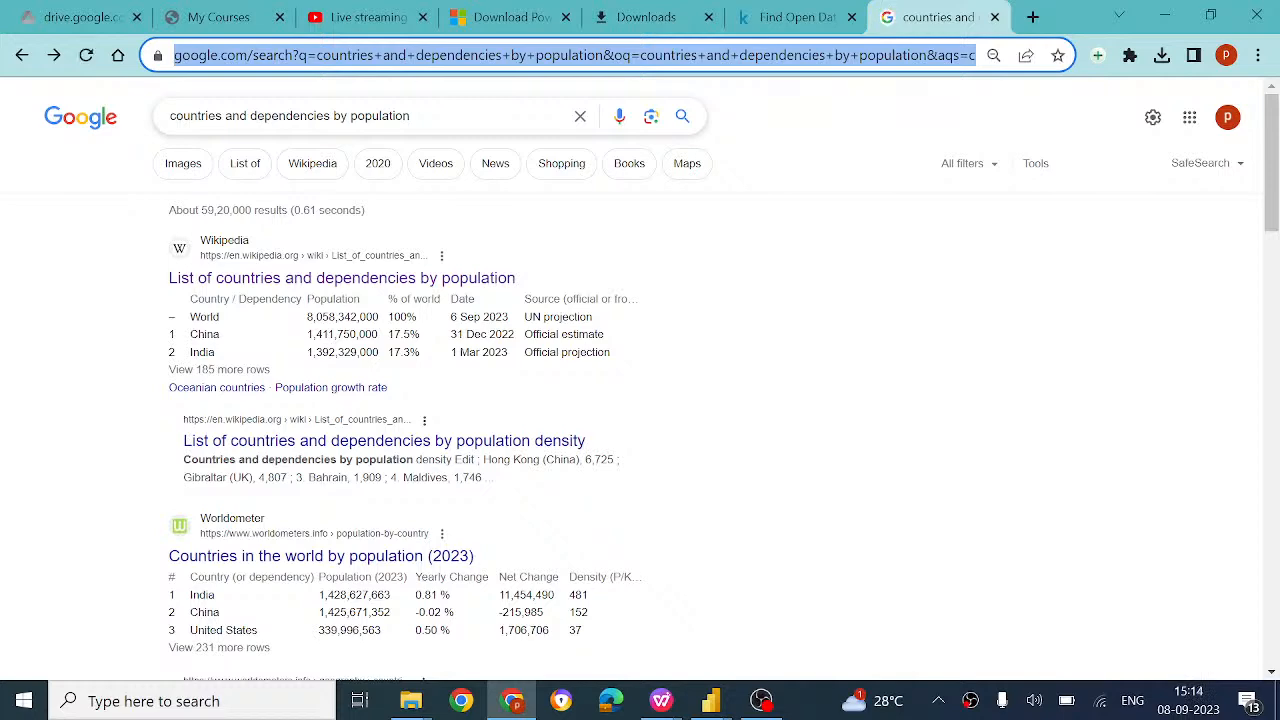
pyautogui.click(410, 280)
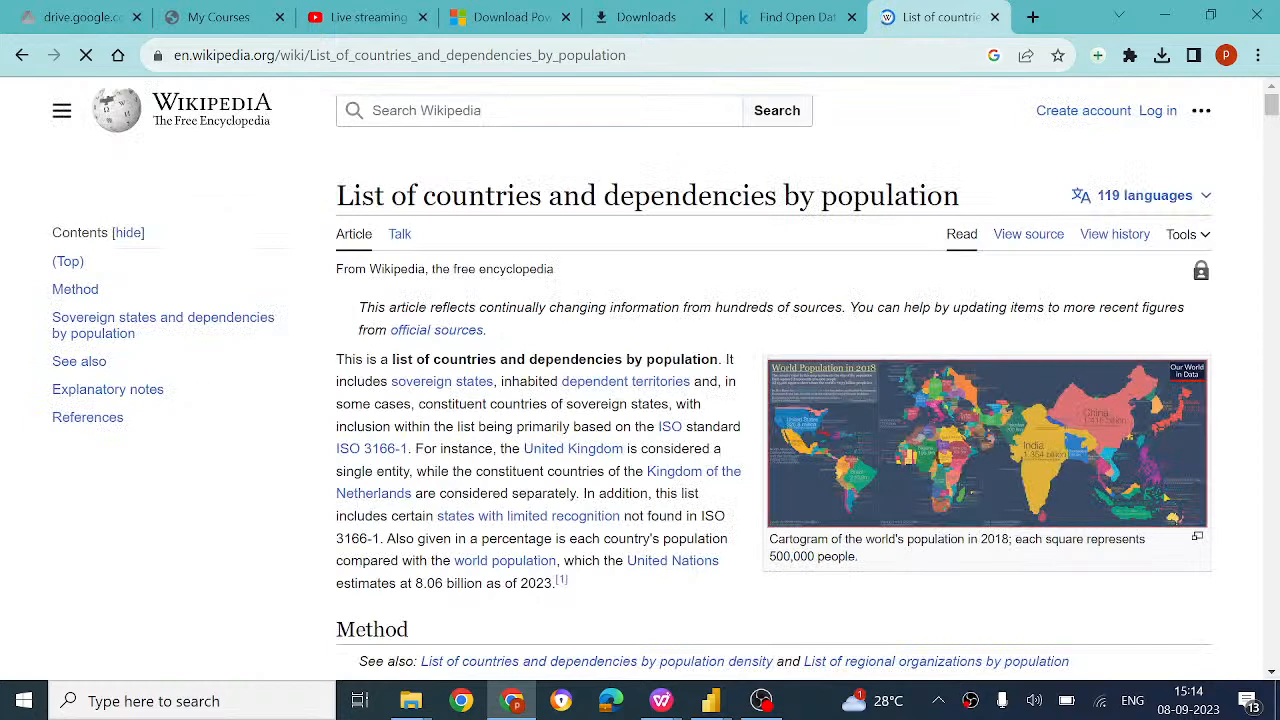
pyautogui.click(420, 55)
pyautogui.hotkey('ctrl', 'c')
# Step: Return to Power BI Desktop, enter the copied Wikipedia address as the web source URL and connect to it
pyautogui.click(710, 701)
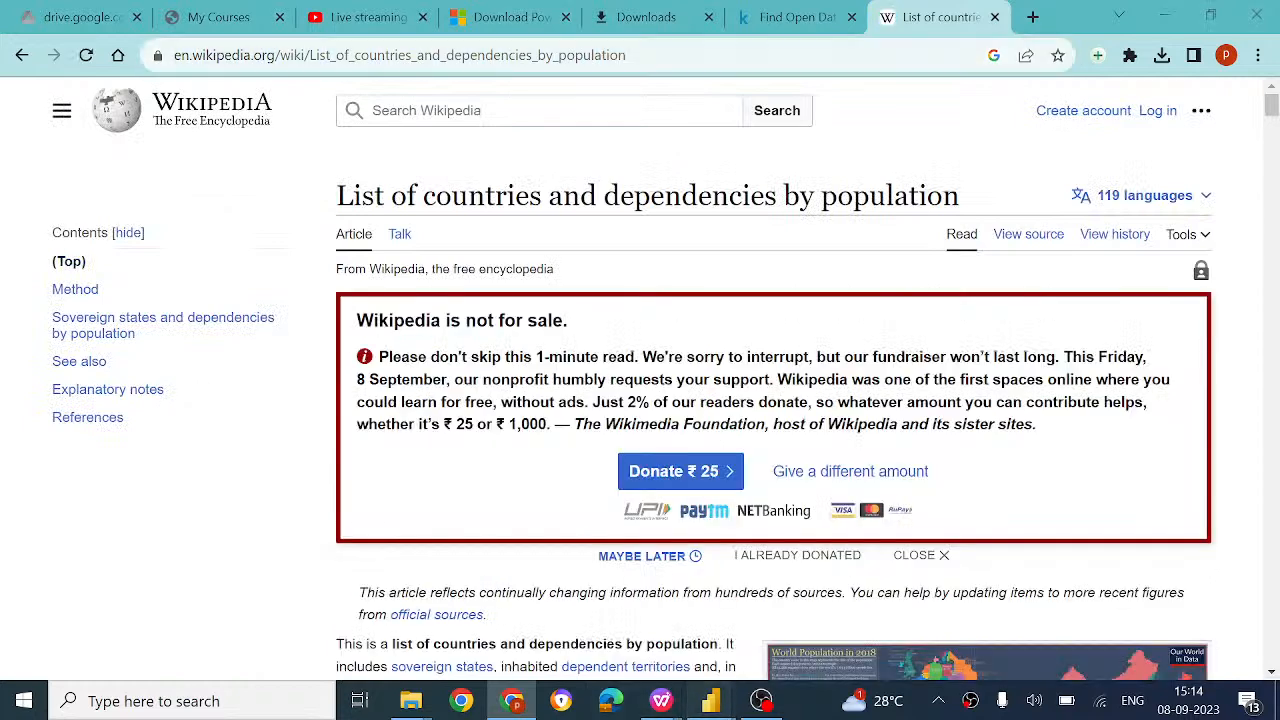
pyautogui.click(888, 603)
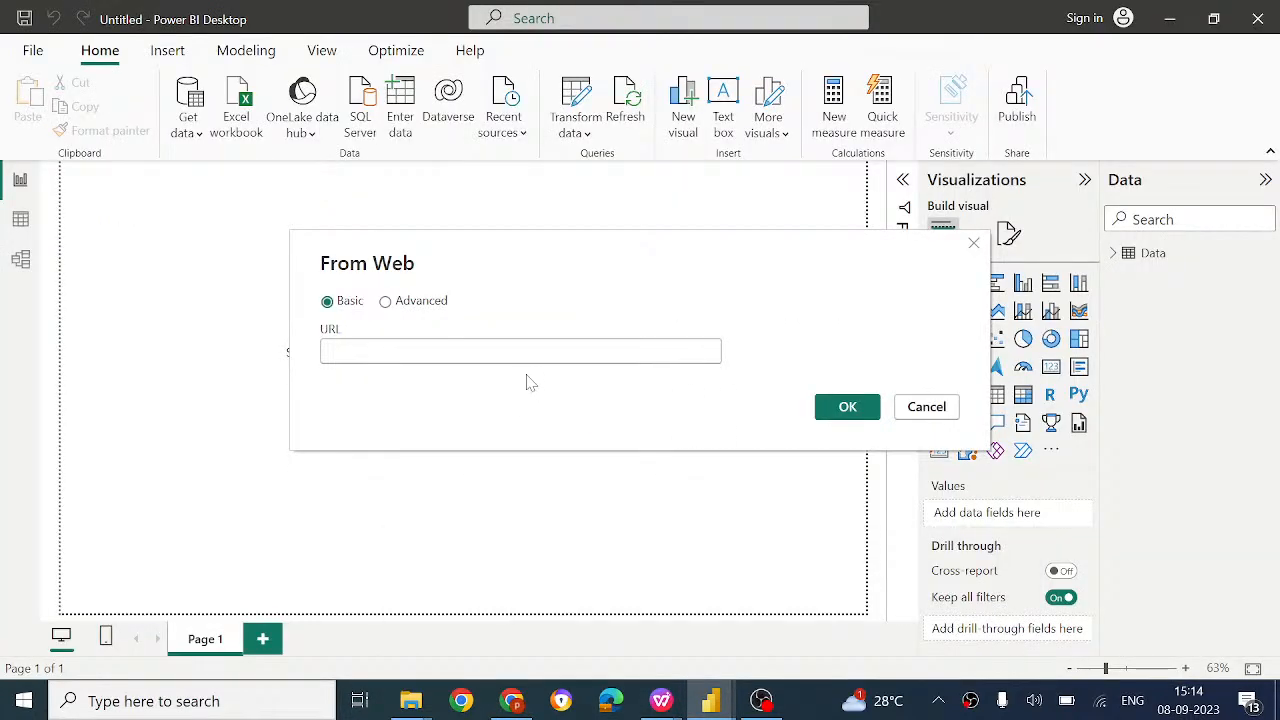
pyautogui.hotkey('ctrl', 'v')
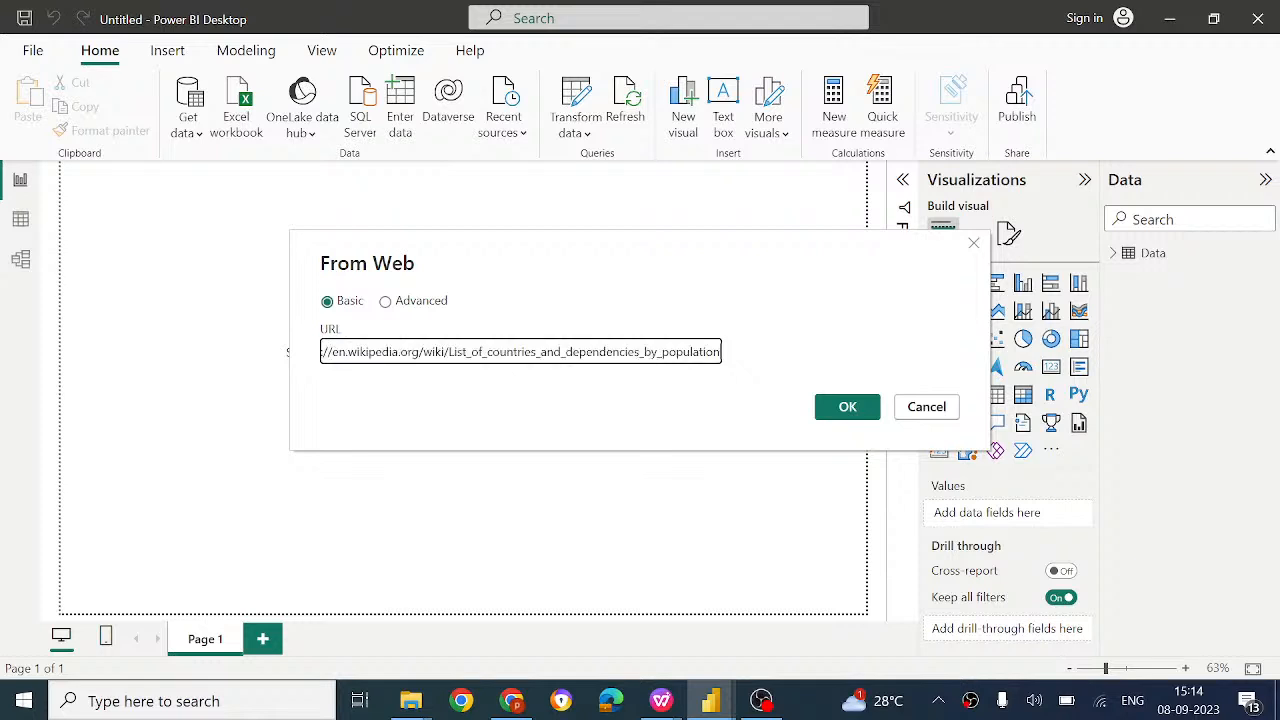
pyautogui.click(848, 408)
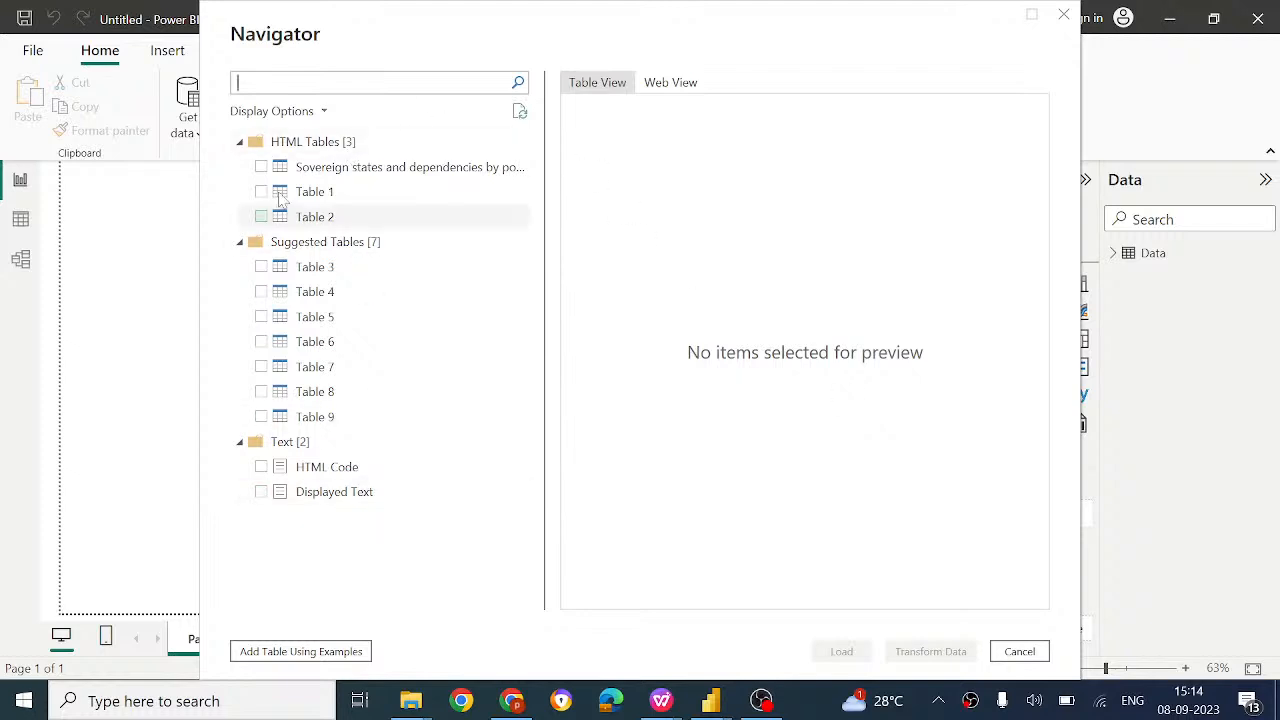
# Step: Choose the table Sovereign states and dependencies by population, preview its columns and open it for transformation in Power Query Editor
pyautogui.click(261, 167)
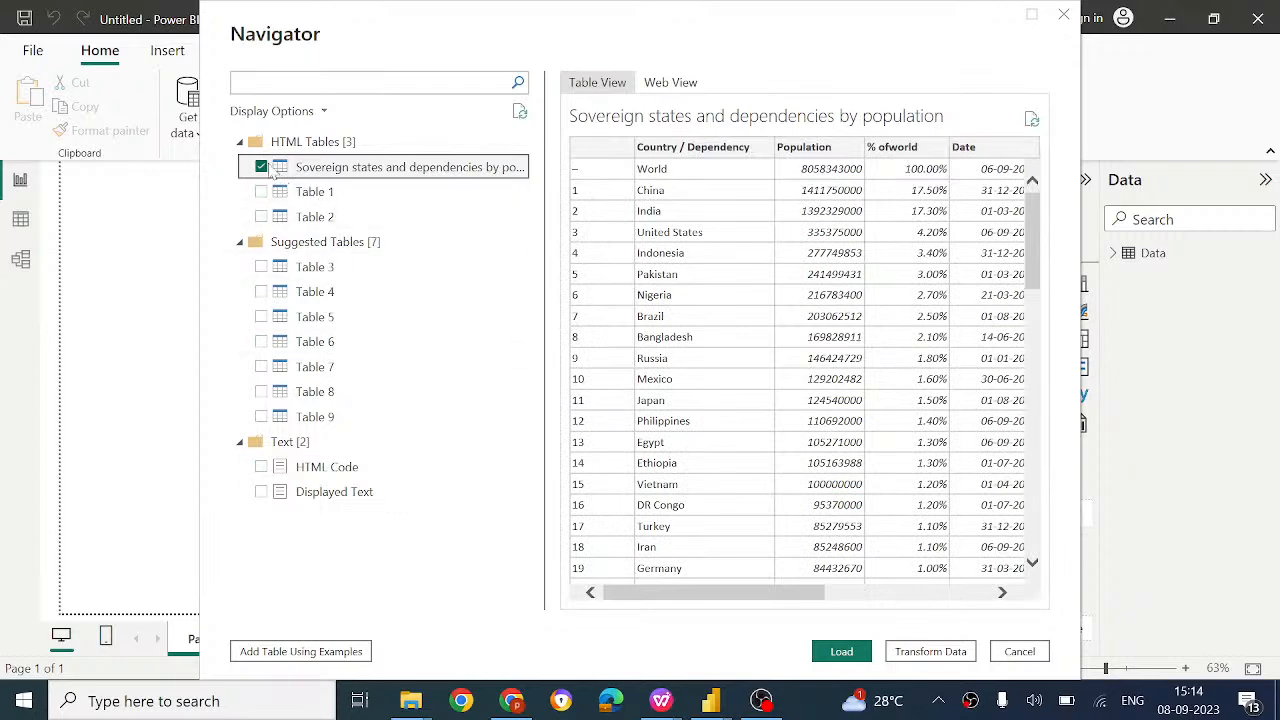
pyautogui.hscroll(5, 905, 322)
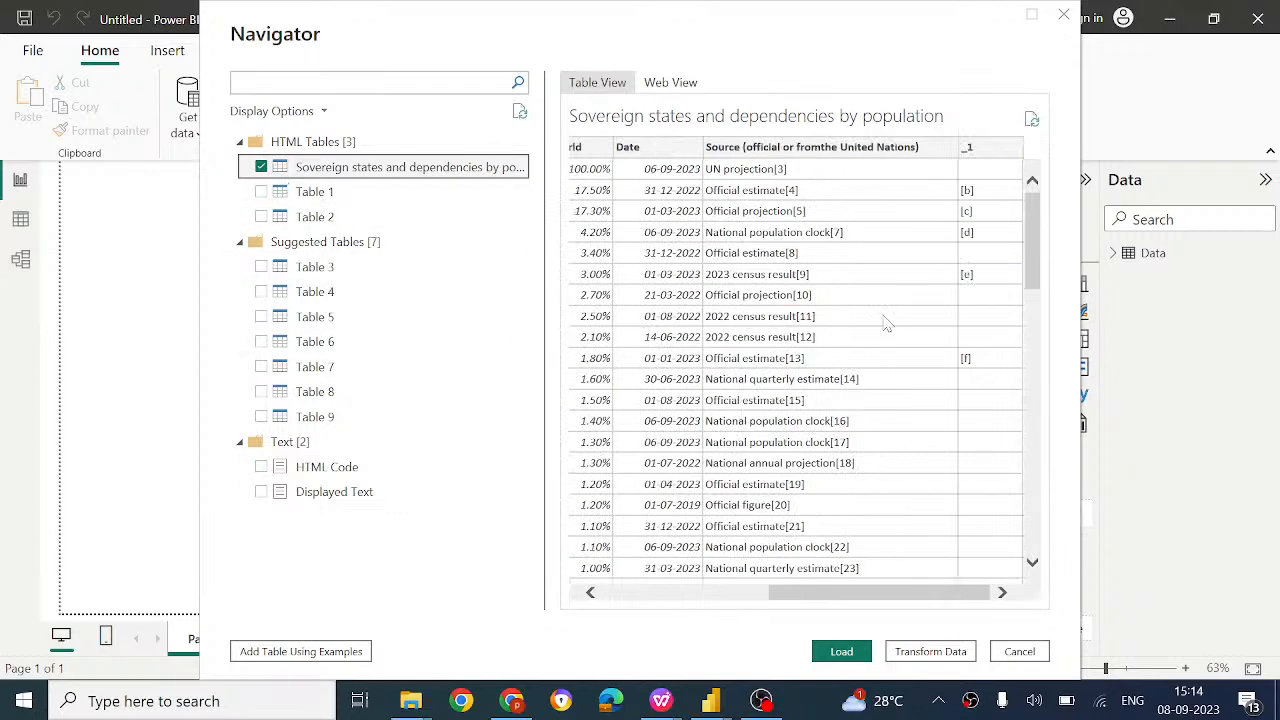
pyautogui.hscroll(-5, 886, 320)
pyautogui.hscroll(5, 884, 322)
pyautogui.click(949, 652)
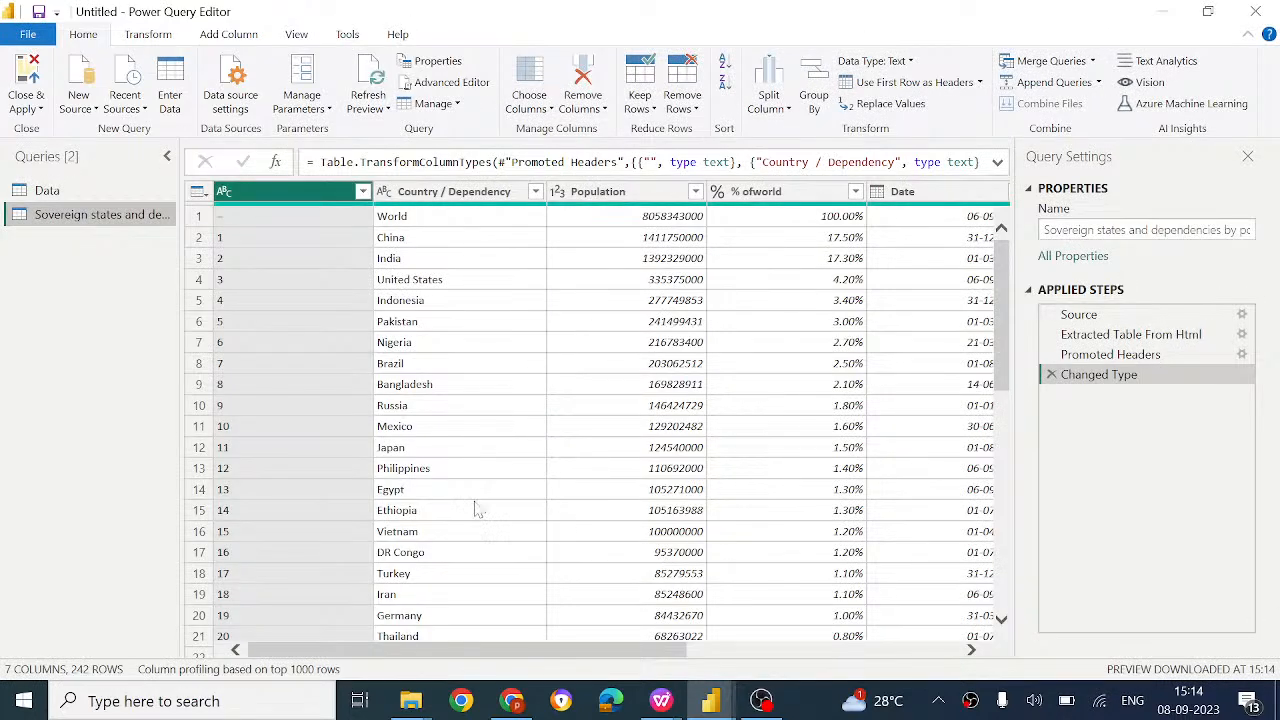
# Step: Rename the Sovereign states and dependencies by population query as population
pyautogui.rightClick(88, 220)
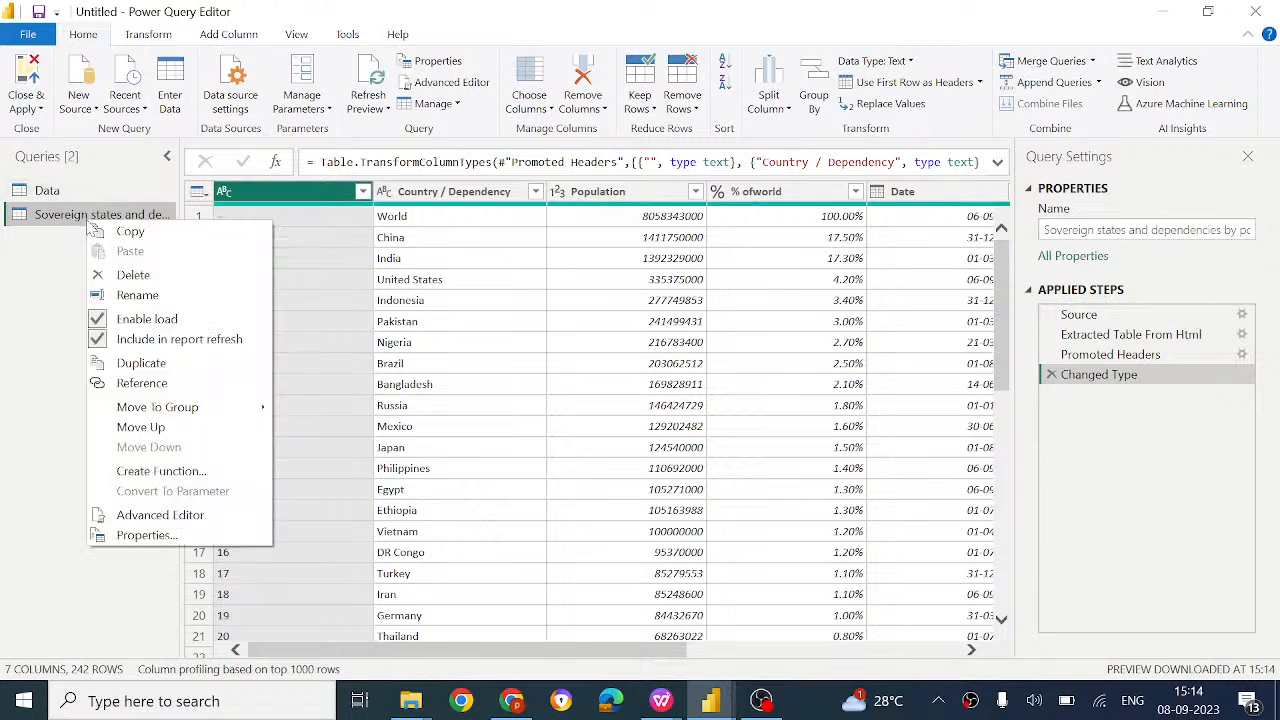
pyautogui.click(137, 295)
pyautogui.write('population')
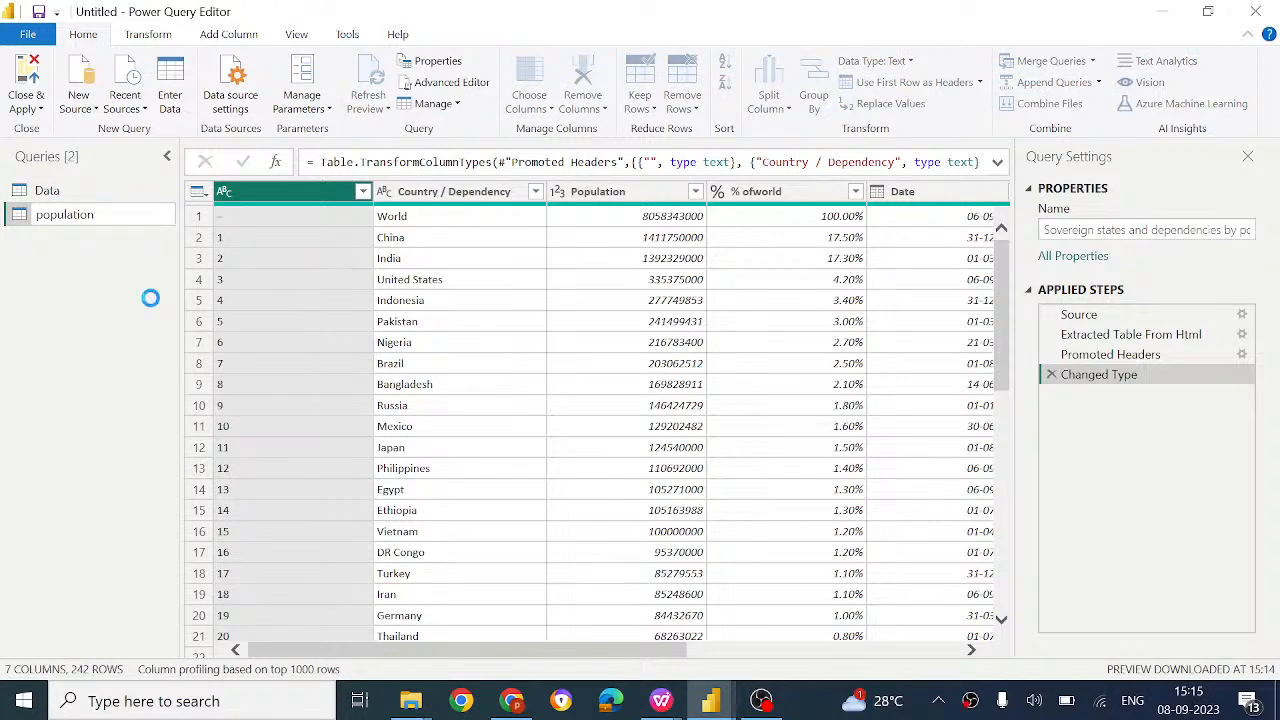
pyautogui.press('Return')
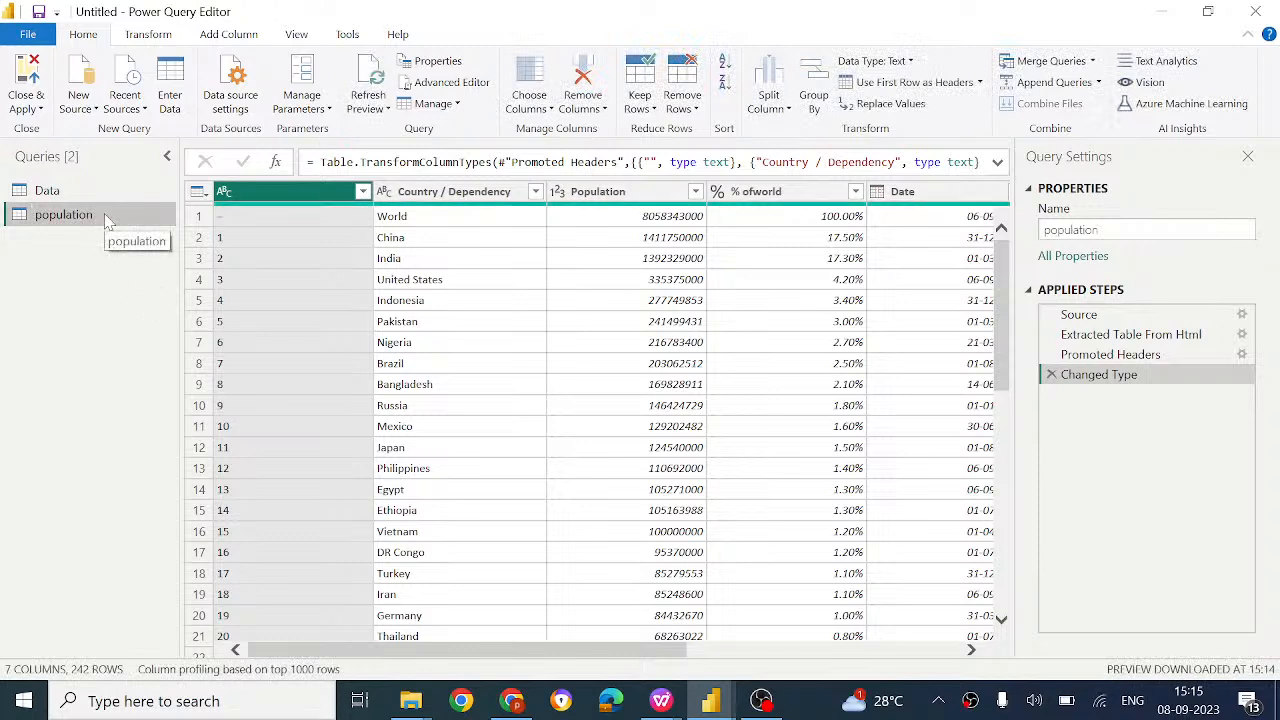
# Step: Remove the unnamed first column and the % ofworld, Date, Source and _1 columns from the population query
pyautogui.click(503, 277)
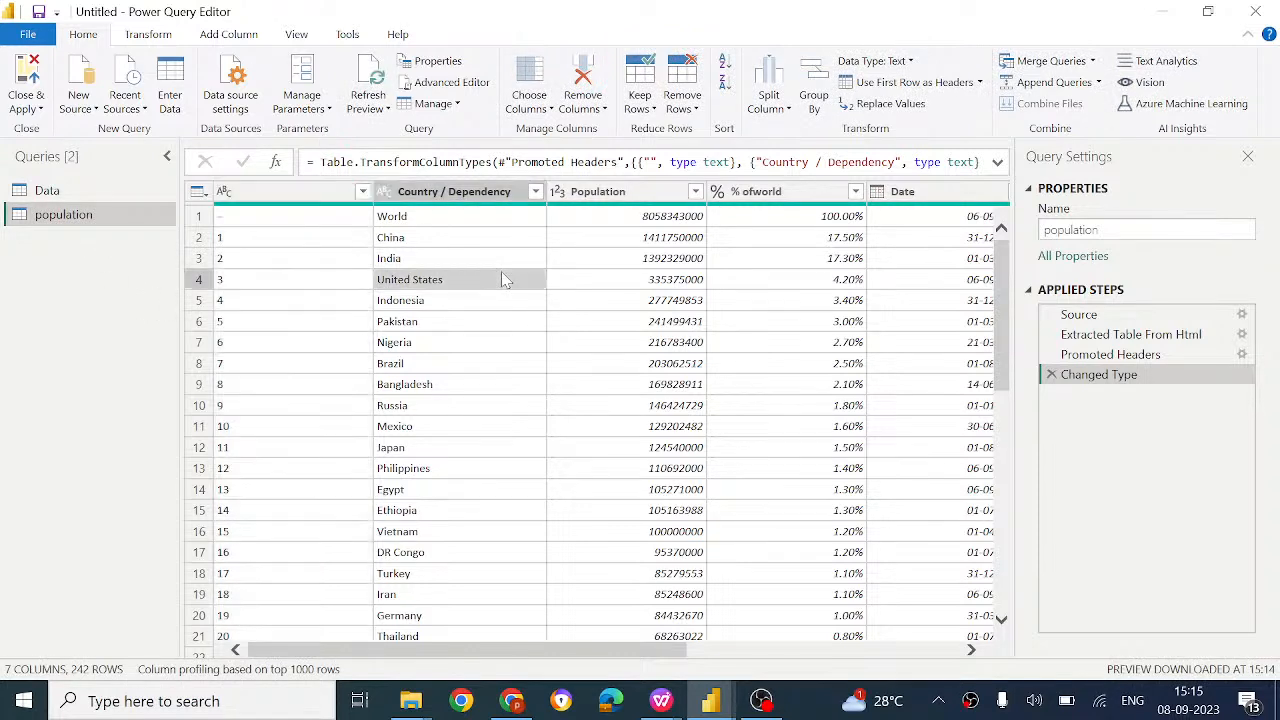
pyautogui.click(335, 192)
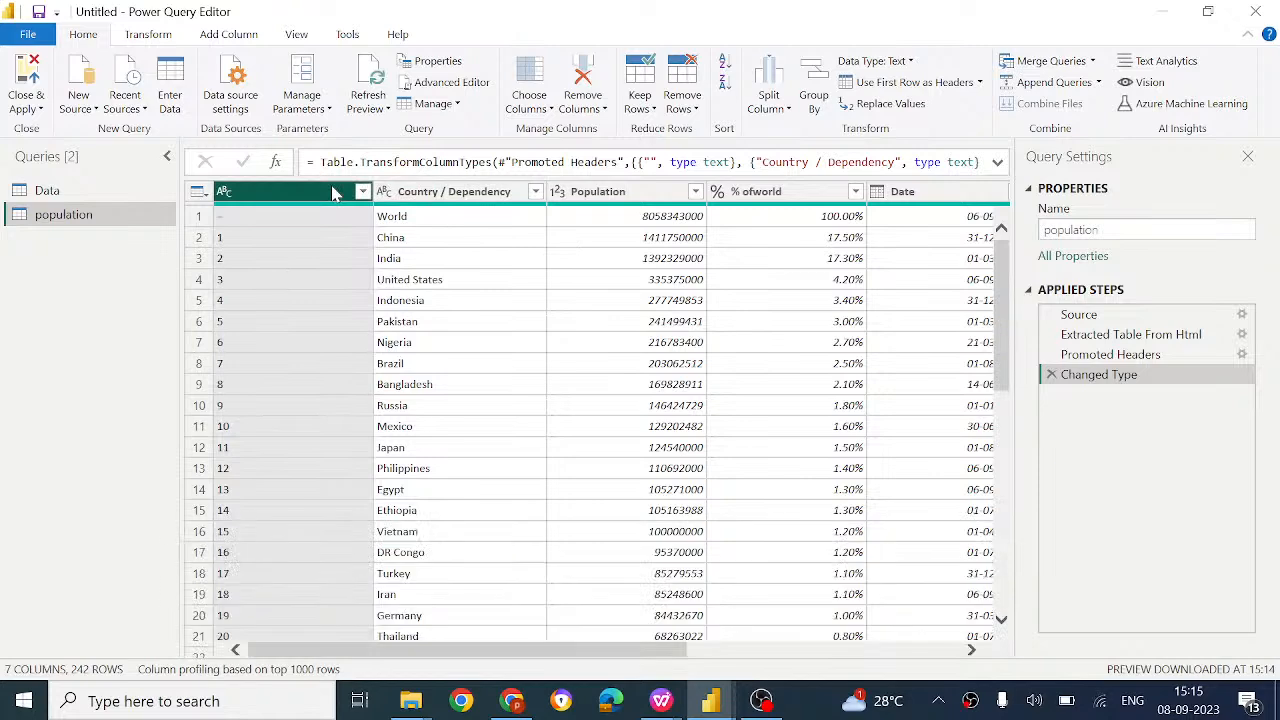
pyautogui.press('Delete')
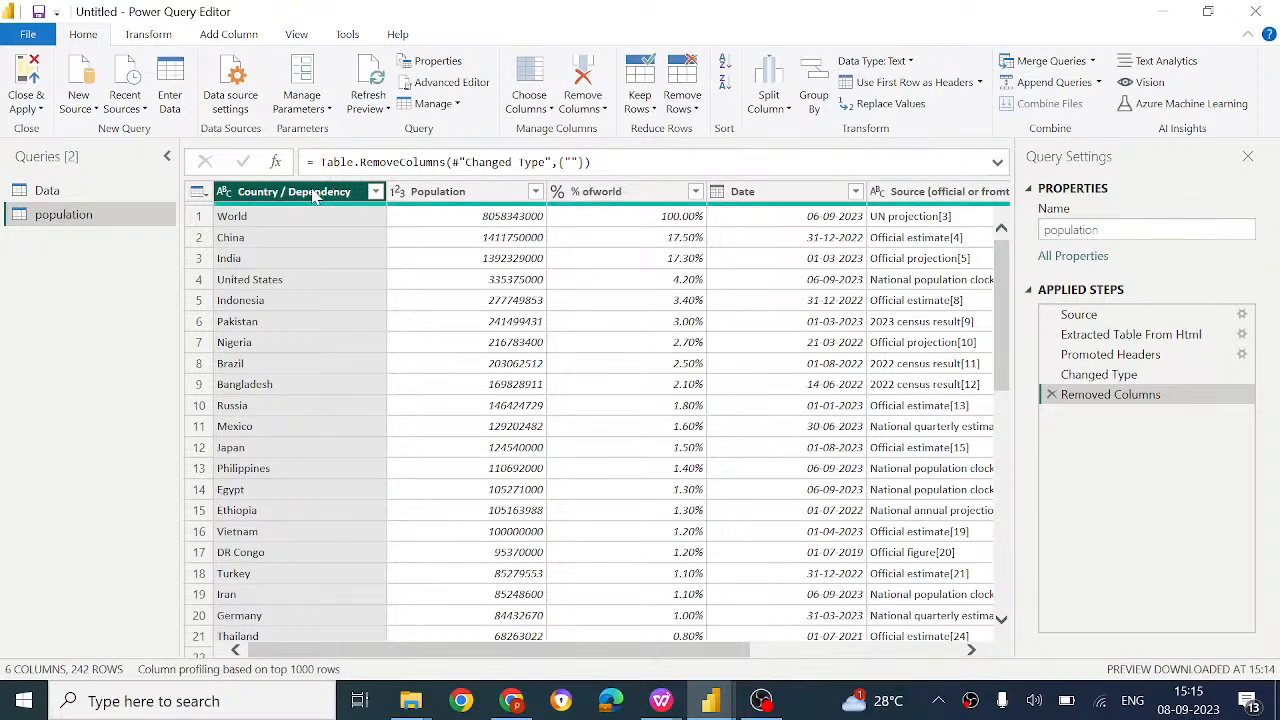
pyautogui.press('Right')
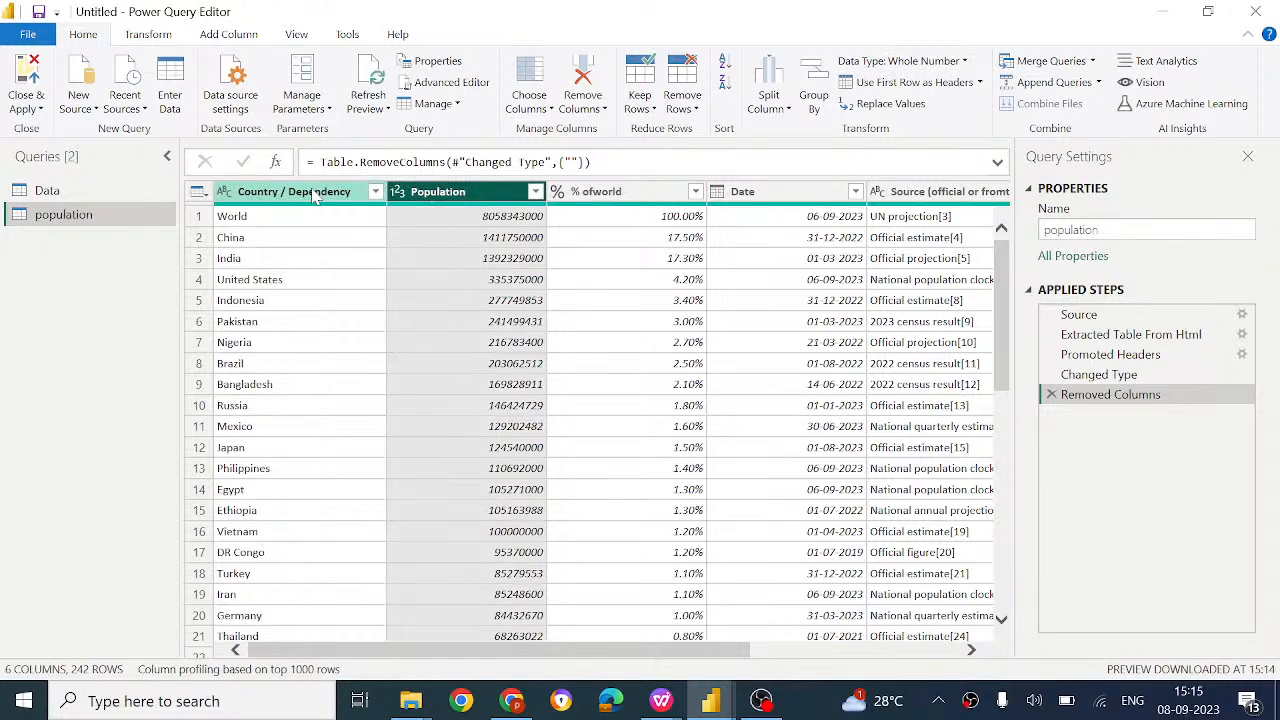
pyautogui.click(598, 192)
pyautogui.press('Delete')
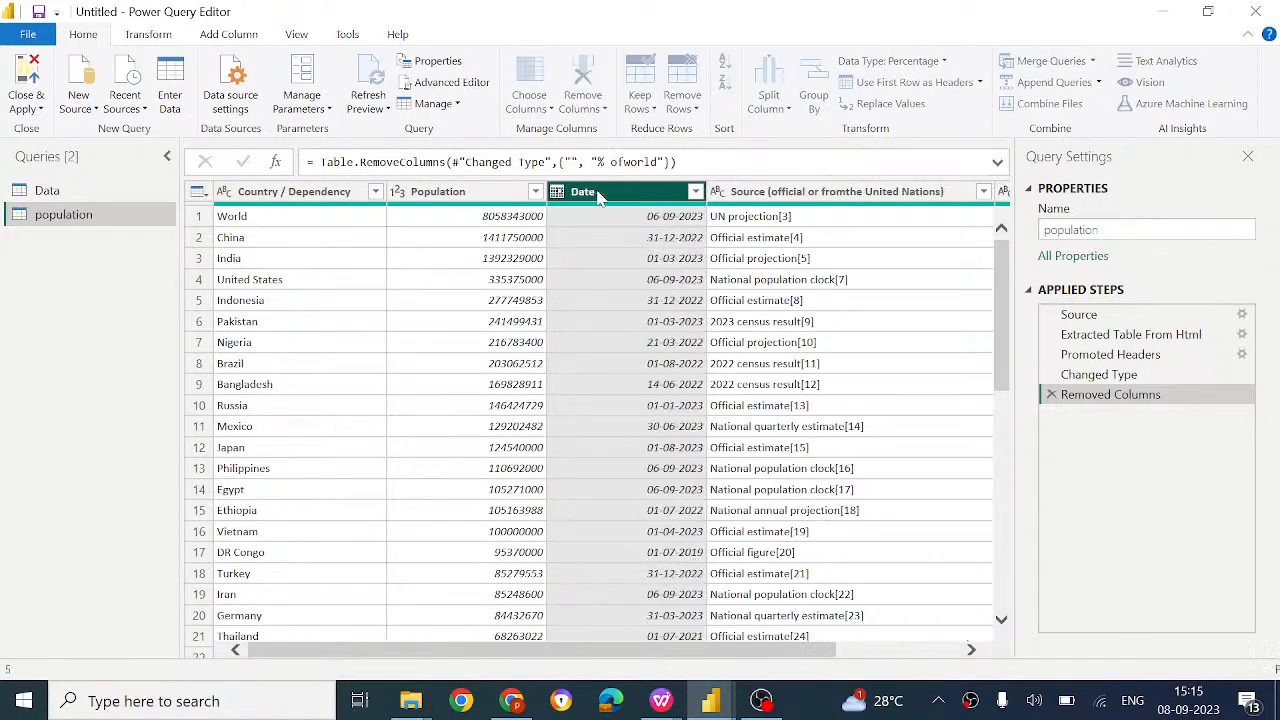
pyautogui.press('Delete')
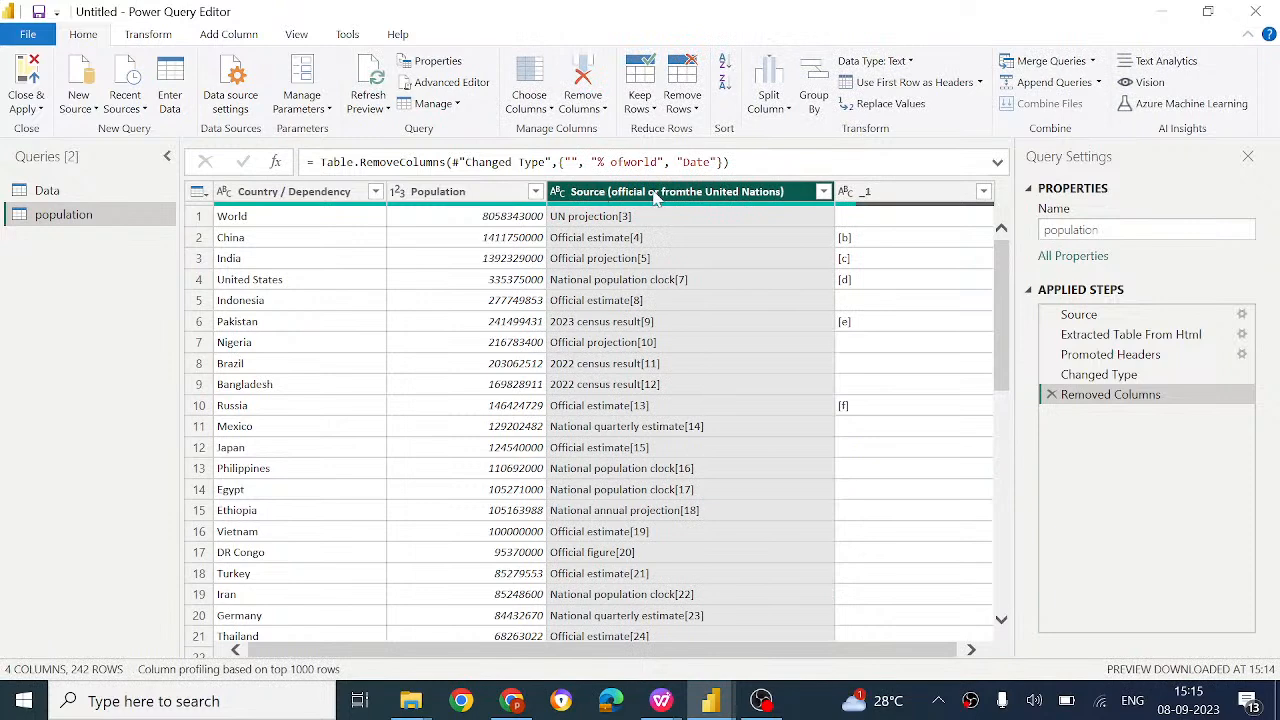
pyautogui.press('Delete')
pyautogui.press('Delete')
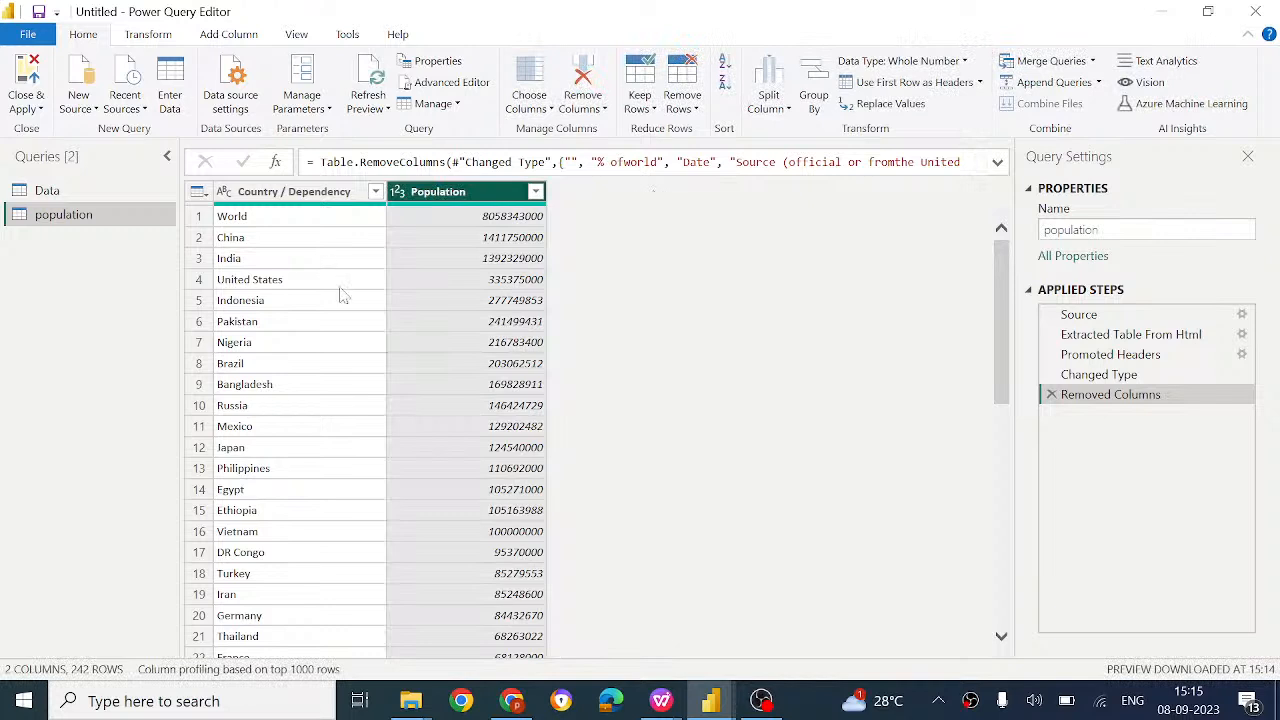
# Step: Deselect all values in the population query's Country / Dependency filter, search for ind and include India
pyautogui.click(450, 302)
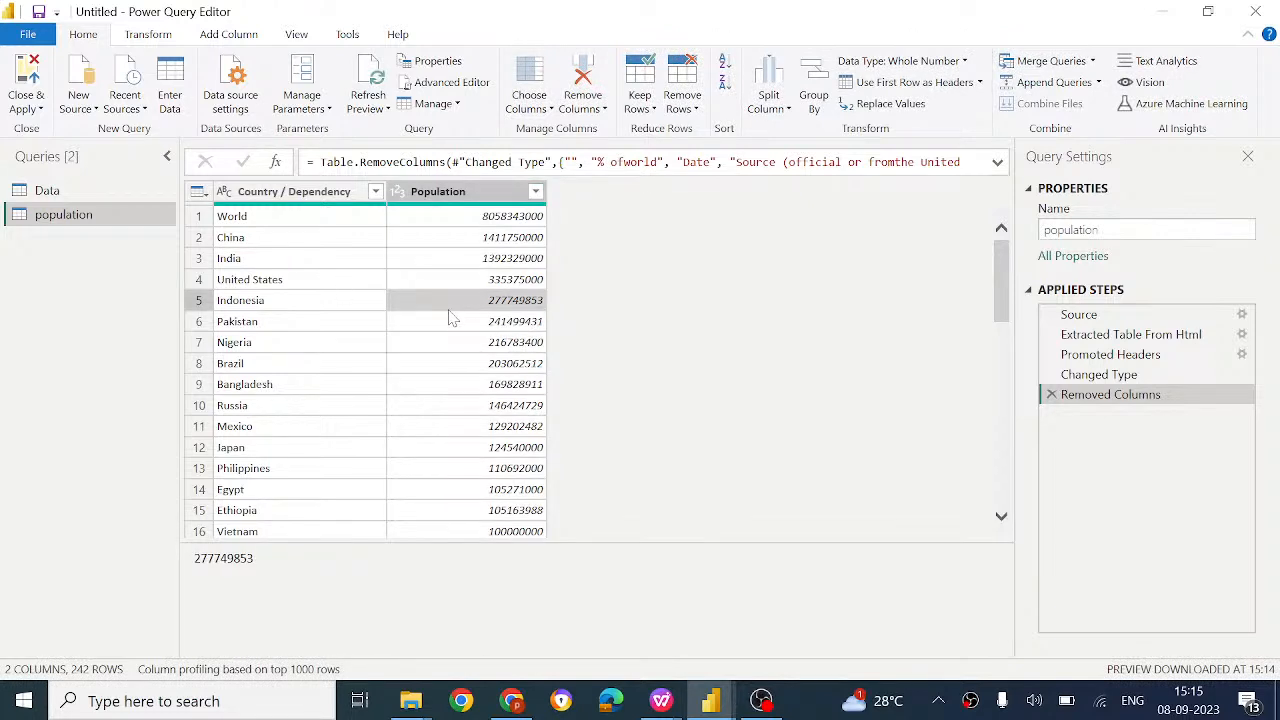
pyautogui.click(366, 194)
pyautogui.click(376, 193)
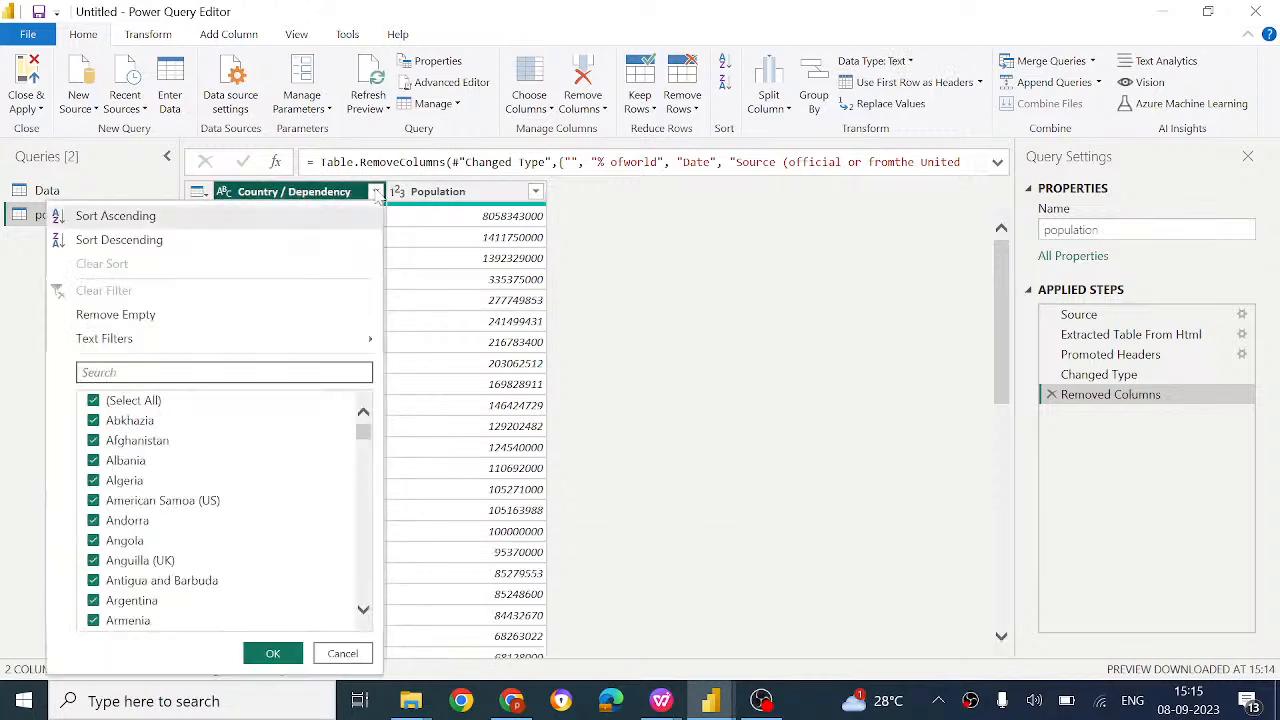
pyautogui.click(94, 402)
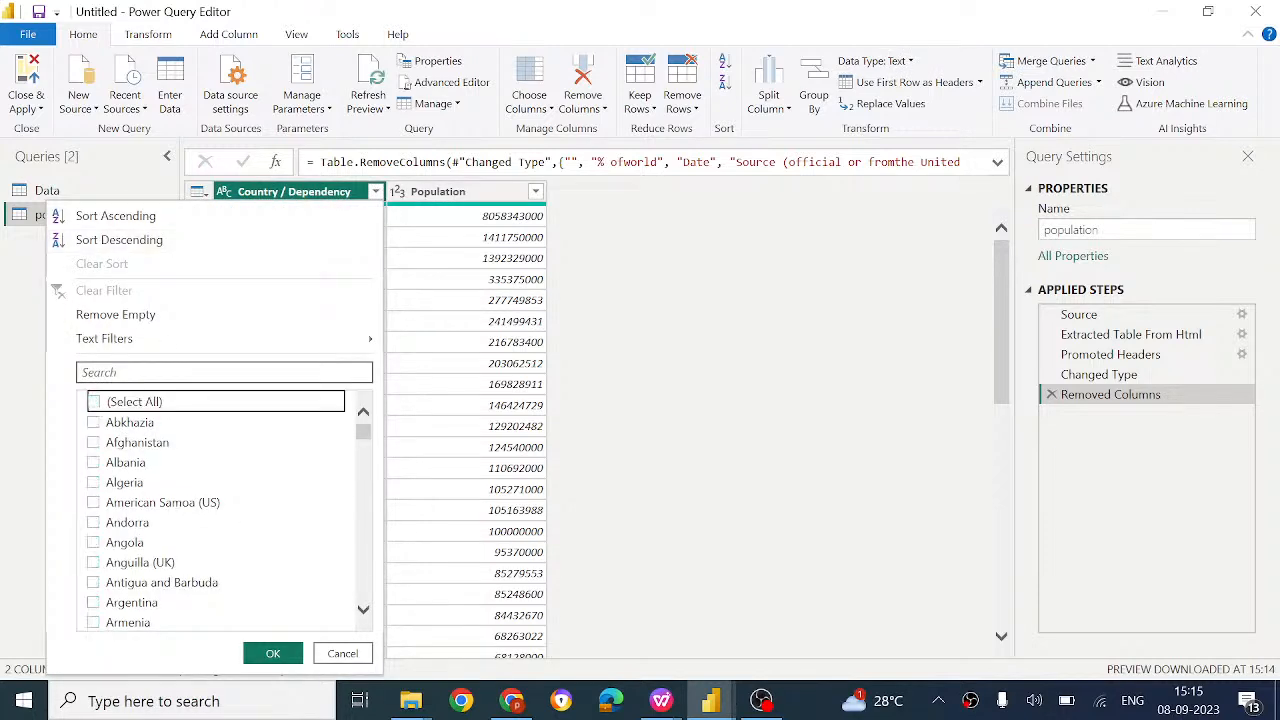
pyautogui.click(130, 372)
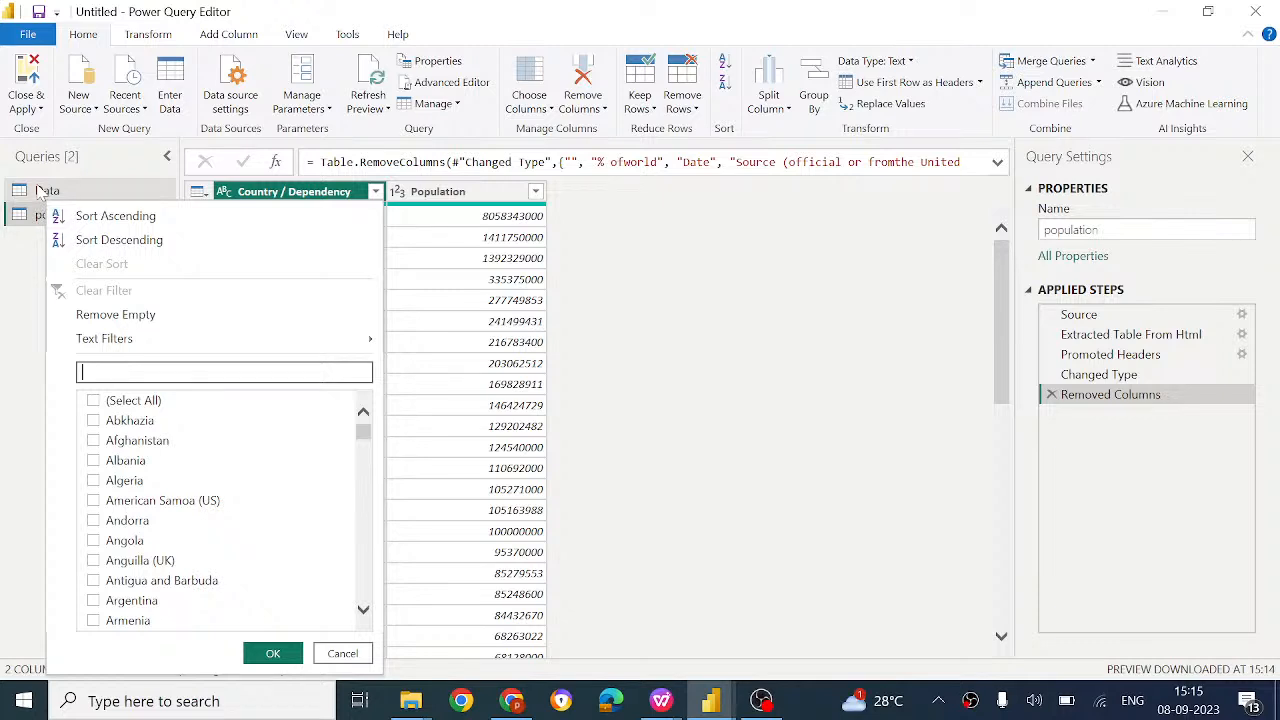
pyautogui.write('ind')
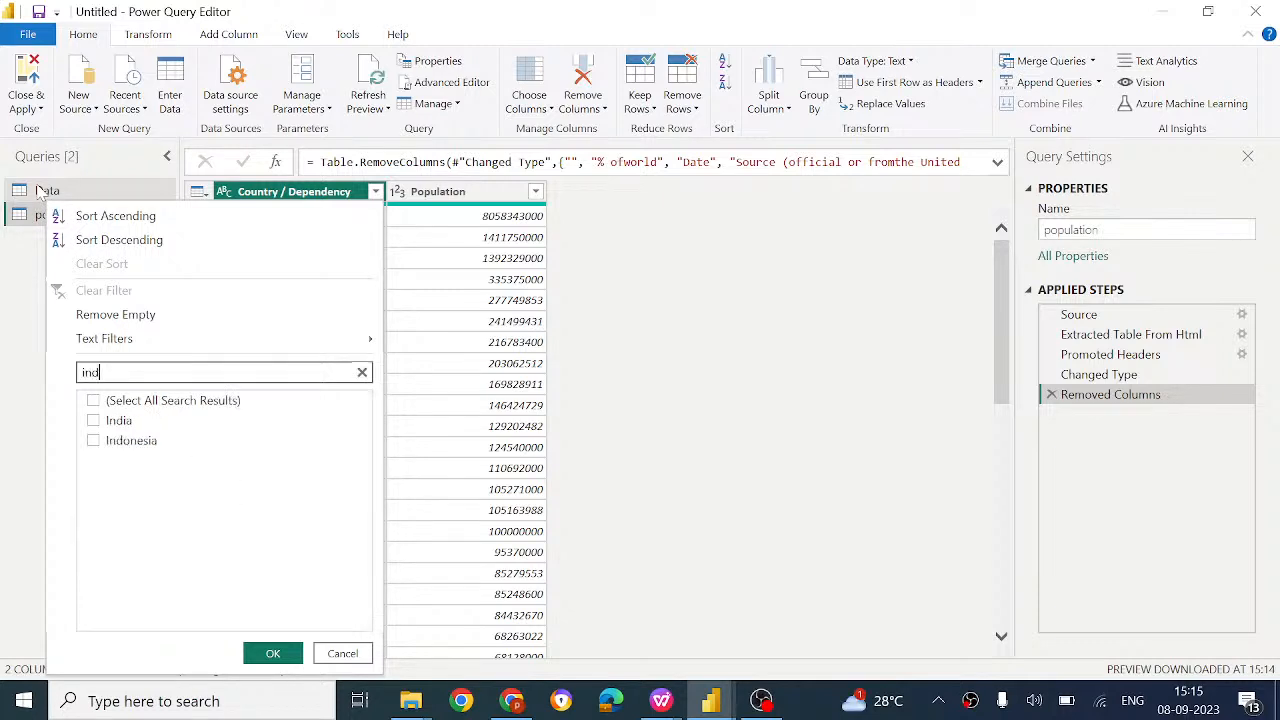
pyautogui.click(94, 422)
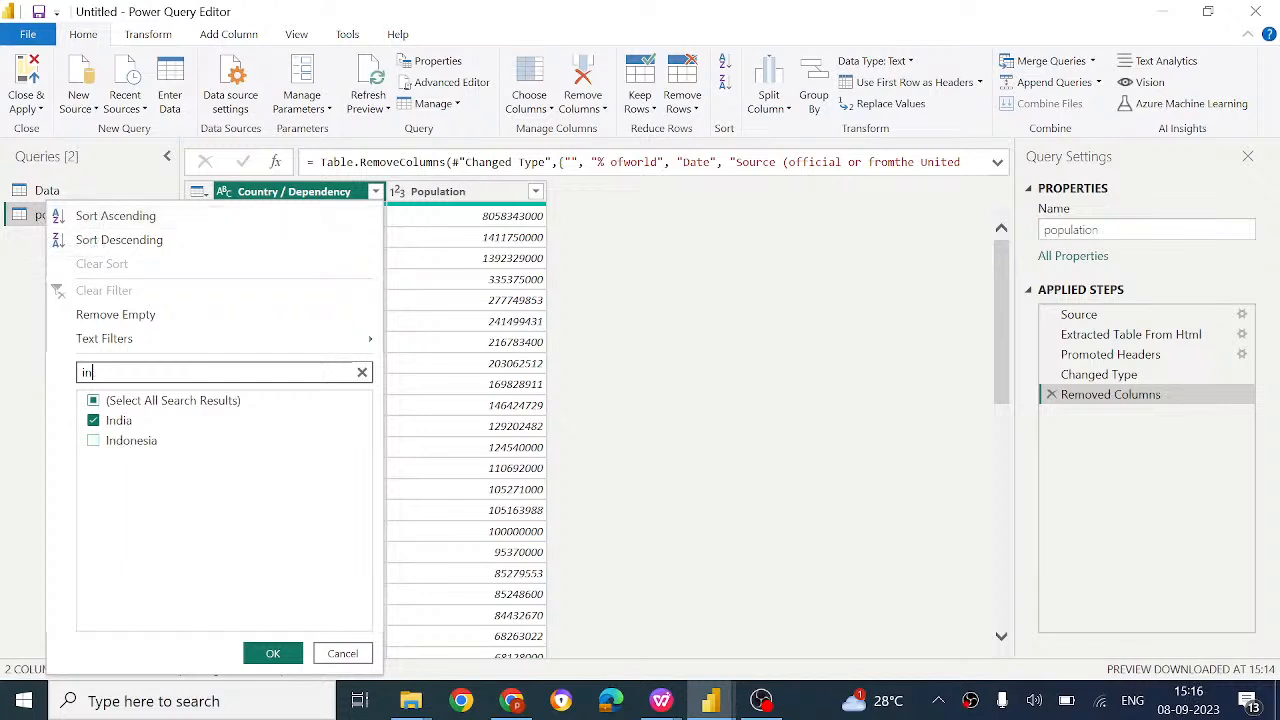
# Step: Search the Country / Dependency filter values for unite and include United Kingdom and United States
pyautogui.press('BackSpace')
pyautogui.press('BackSpace')
pyautogui.write('unit')
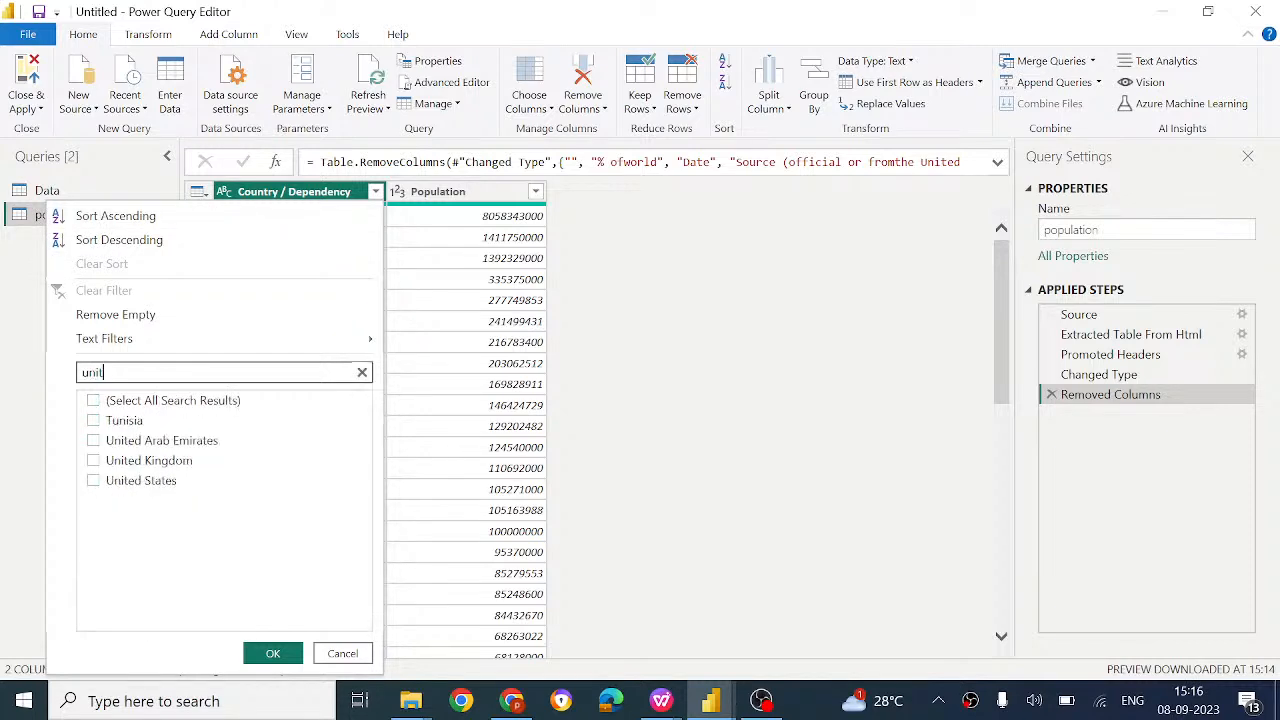
pyautogui.write('e')
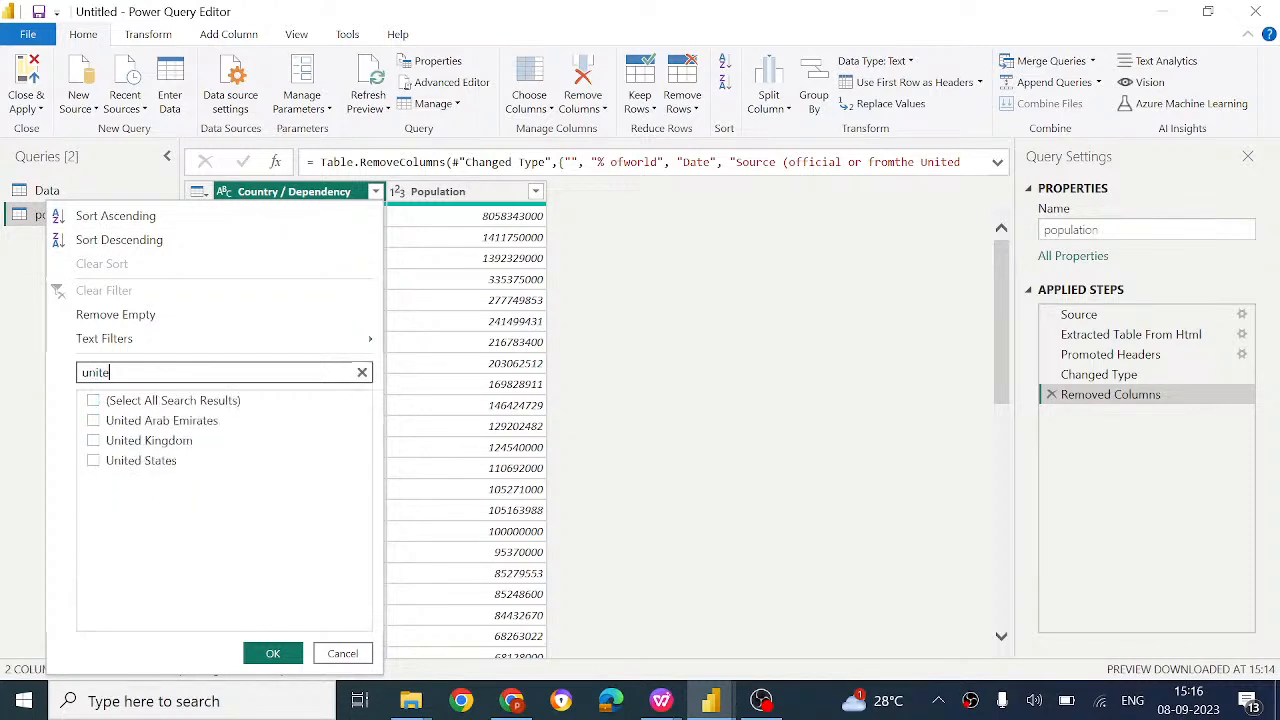
pyautogui.click(94, 446)
pyautogui.click(93, 462)
# Step: Search the filter values for mala and include Malaysia in the Country / Dependency filter
pyautogui.press('BackSpace')
pyautogui.press('BackSpace')
pyautogui.press('BackSpace')
pyautogui.press('BackSpace')
pyautogui.press('BackSpace')
pyautogui.write('ma')
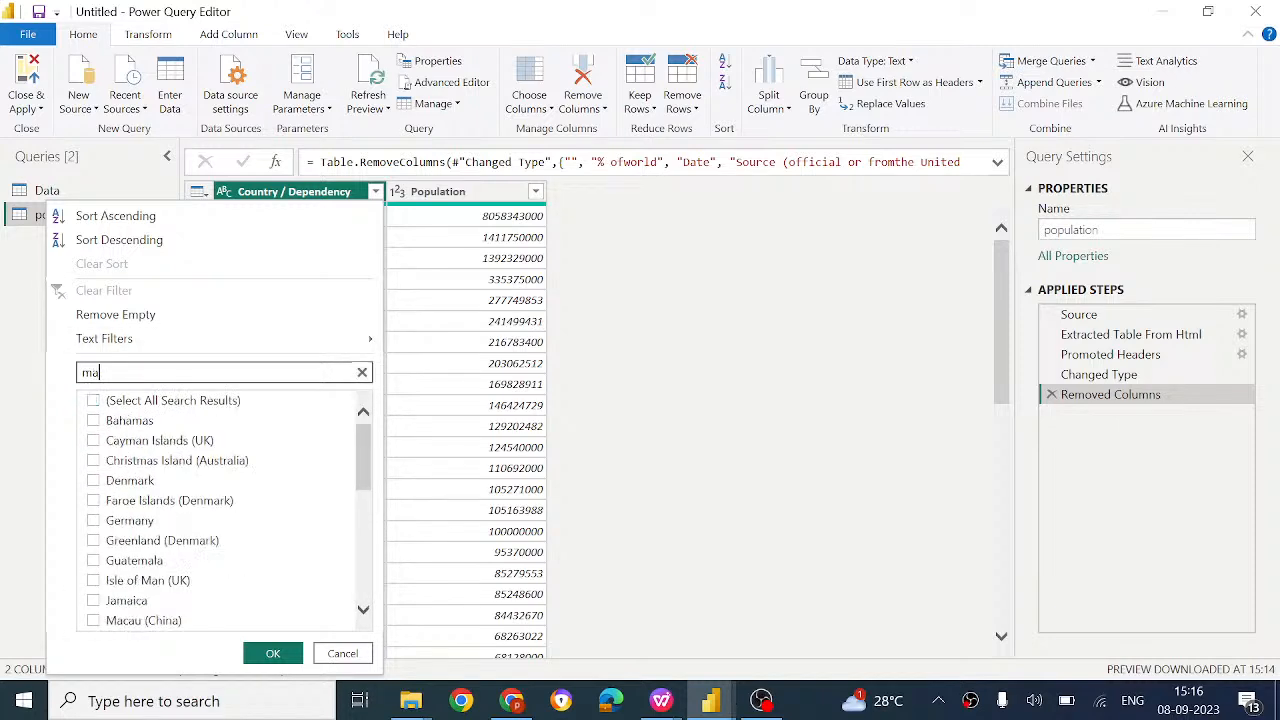
pyautogui.write('la')
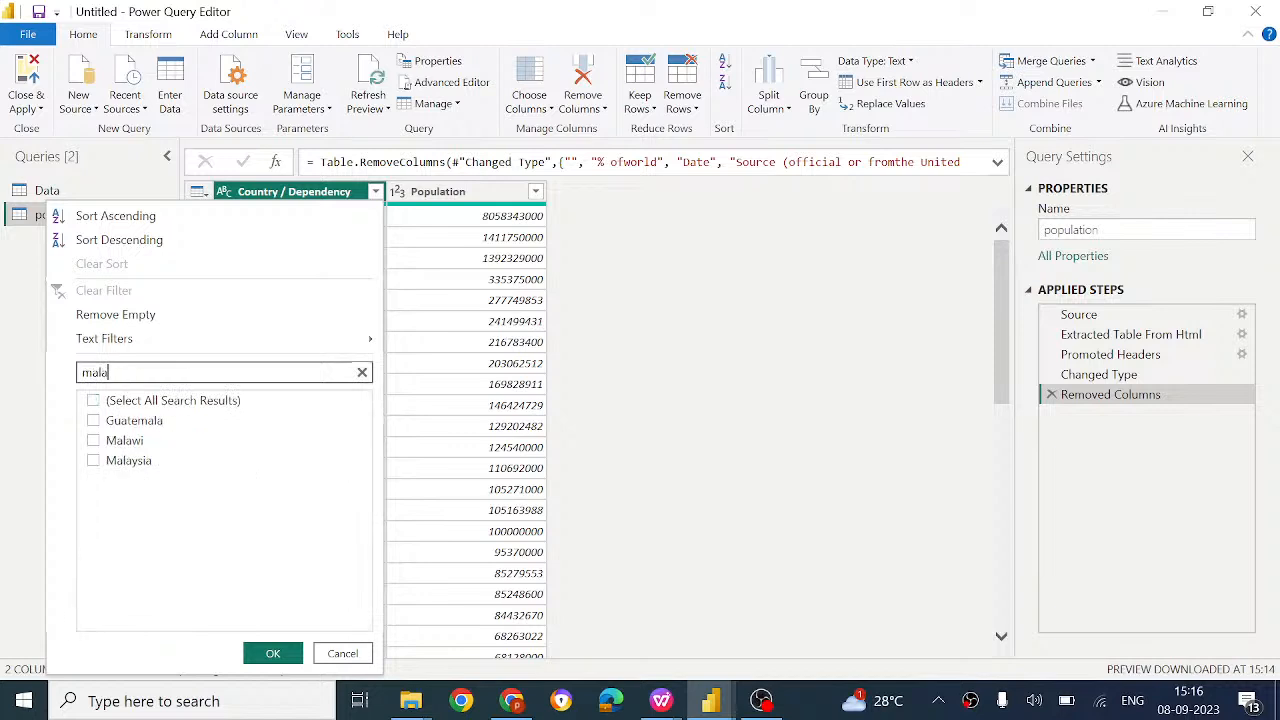
pyautogui.click(93, 462)
# Step: Search the filter values for phi, include Philippines and apply the Country / Dependency filter
pyautogui.click(150, 372)
pyautogui.press('BackSpace')
pyautogui.press('BackSpace')
pyautogui.press('BackSpace')
pyautogui.press('BackSpace')
pyautogui.write('phi')
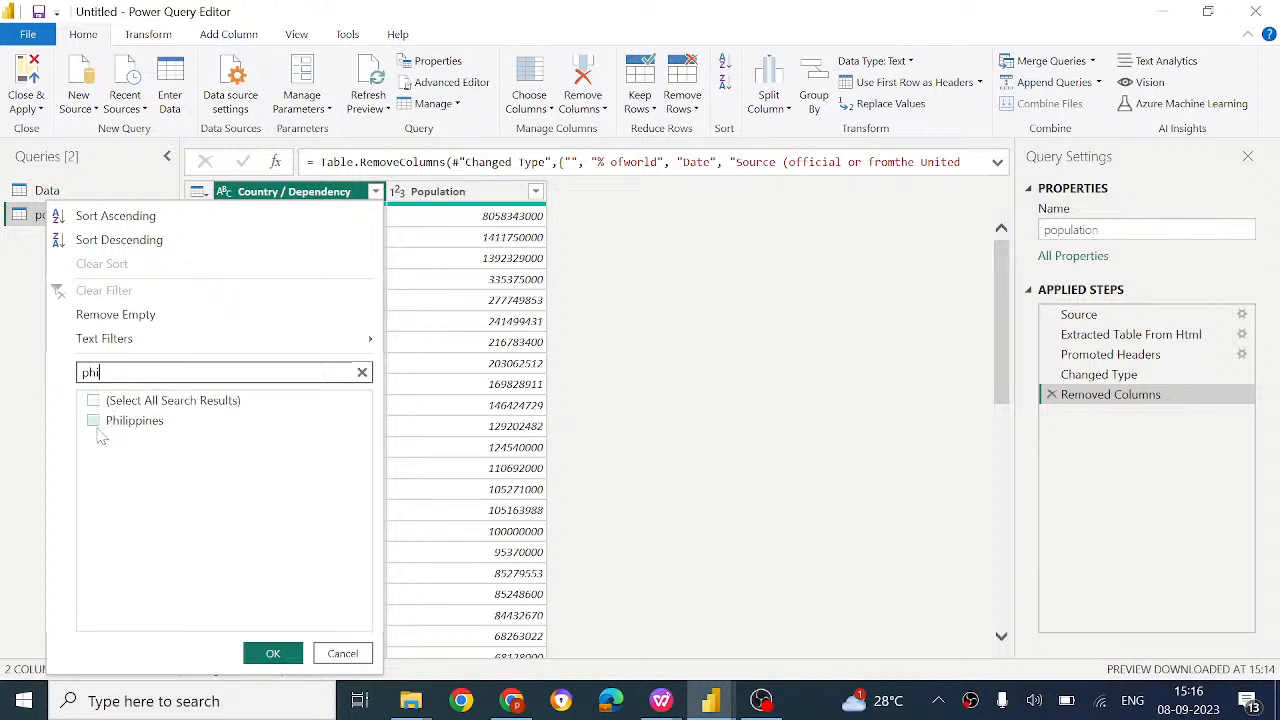
pyautogui.click(93, 421)
pyautogui.click(272, 654)
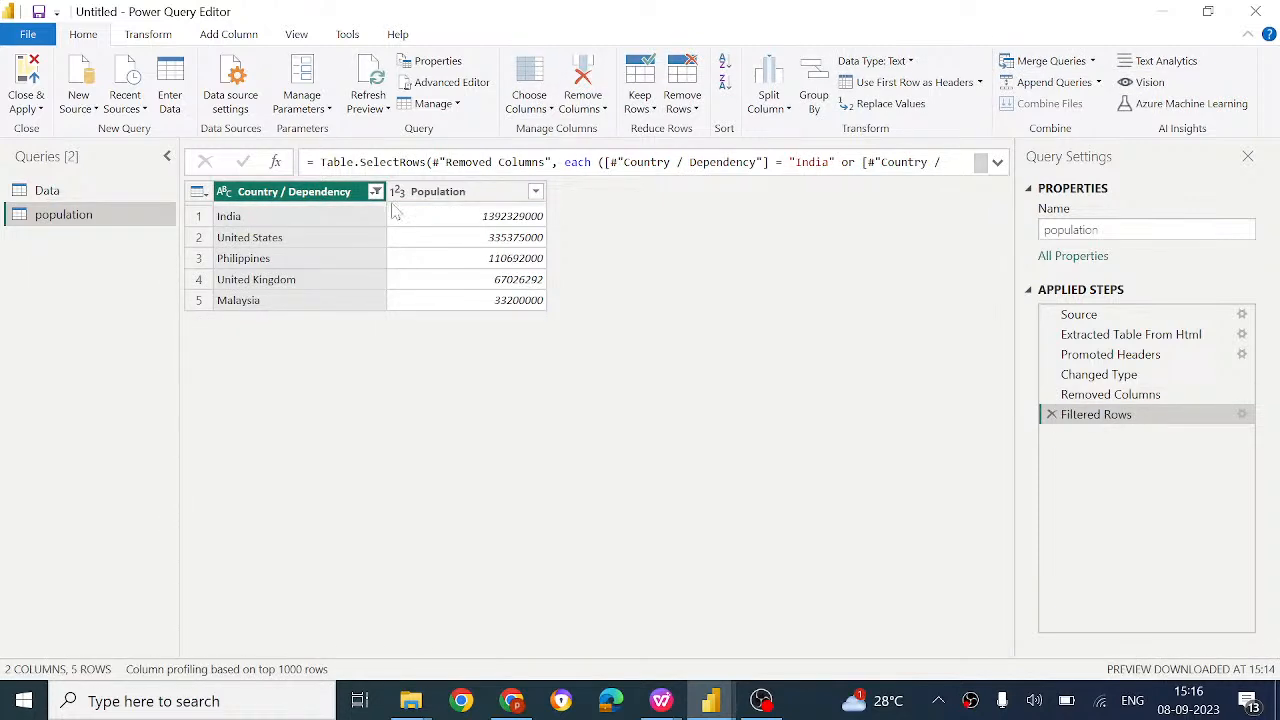
# Step: Review the Country / Dependency filter values in population and the Country filter values in the Data query
pyautogui.click(376, 191)
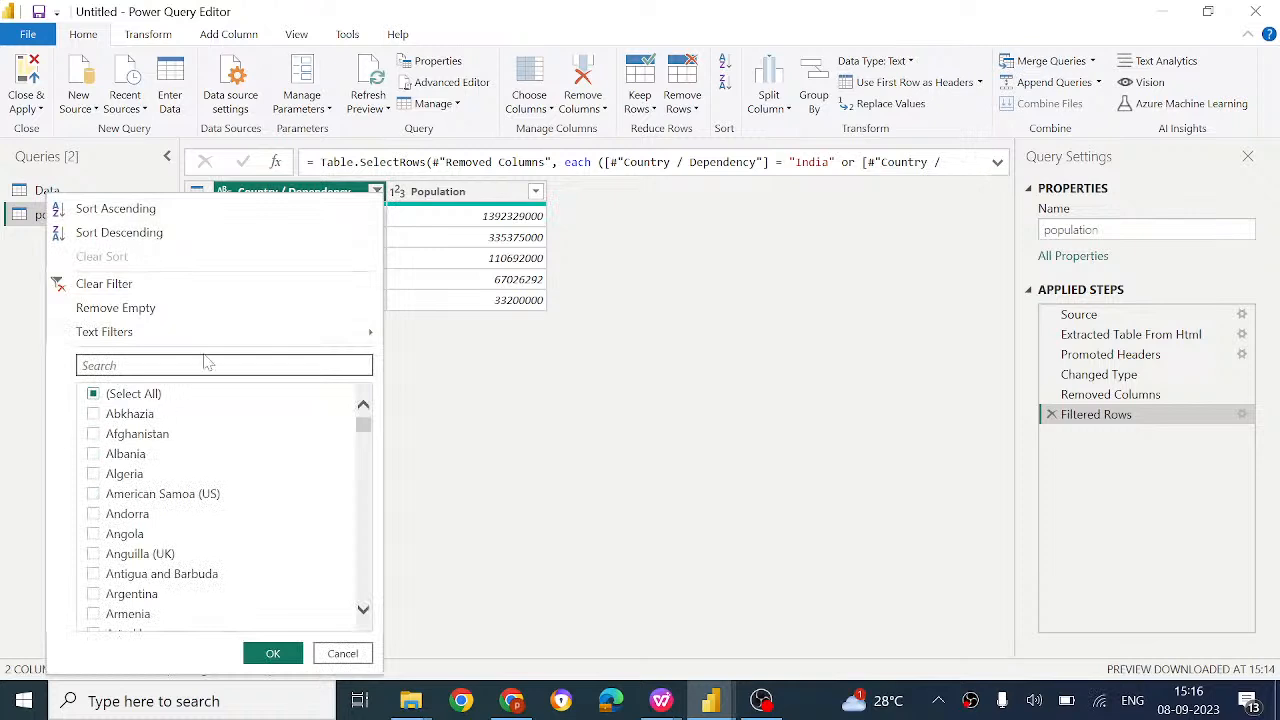
pyautogui.click(492, 443)
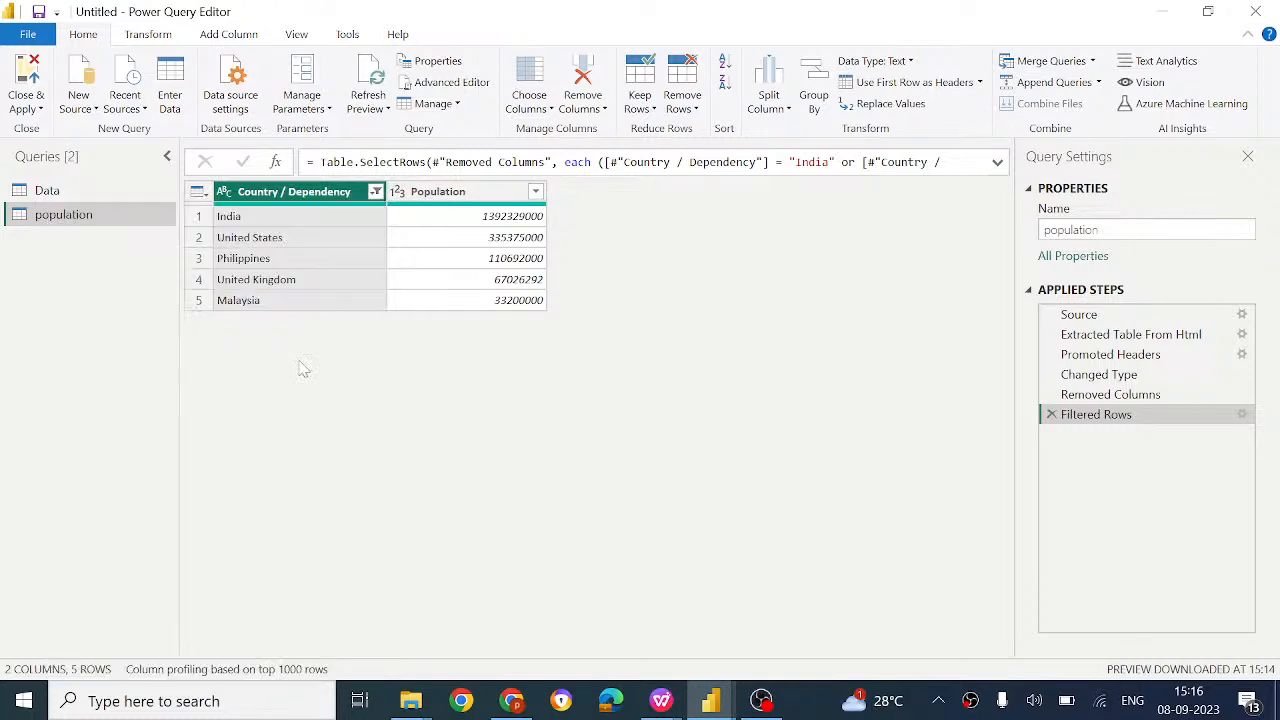
pyautogui.click(50, 190)
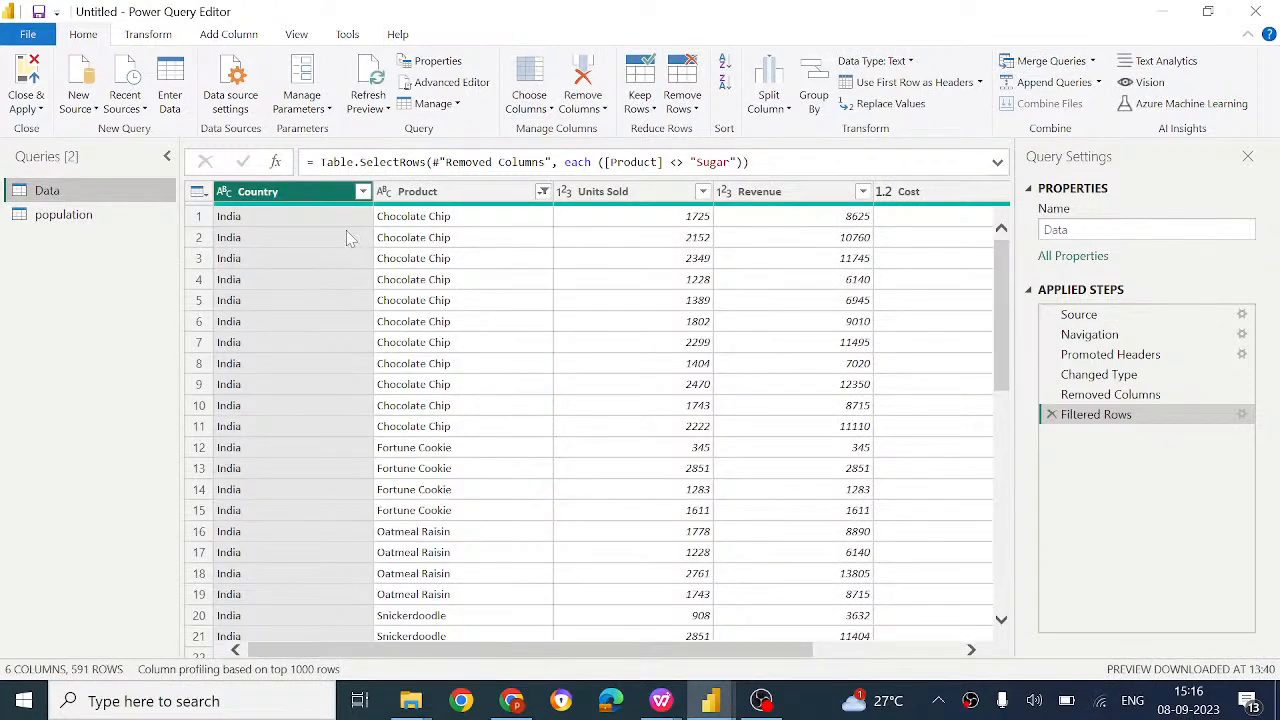
pyautogui.click(362, 191)
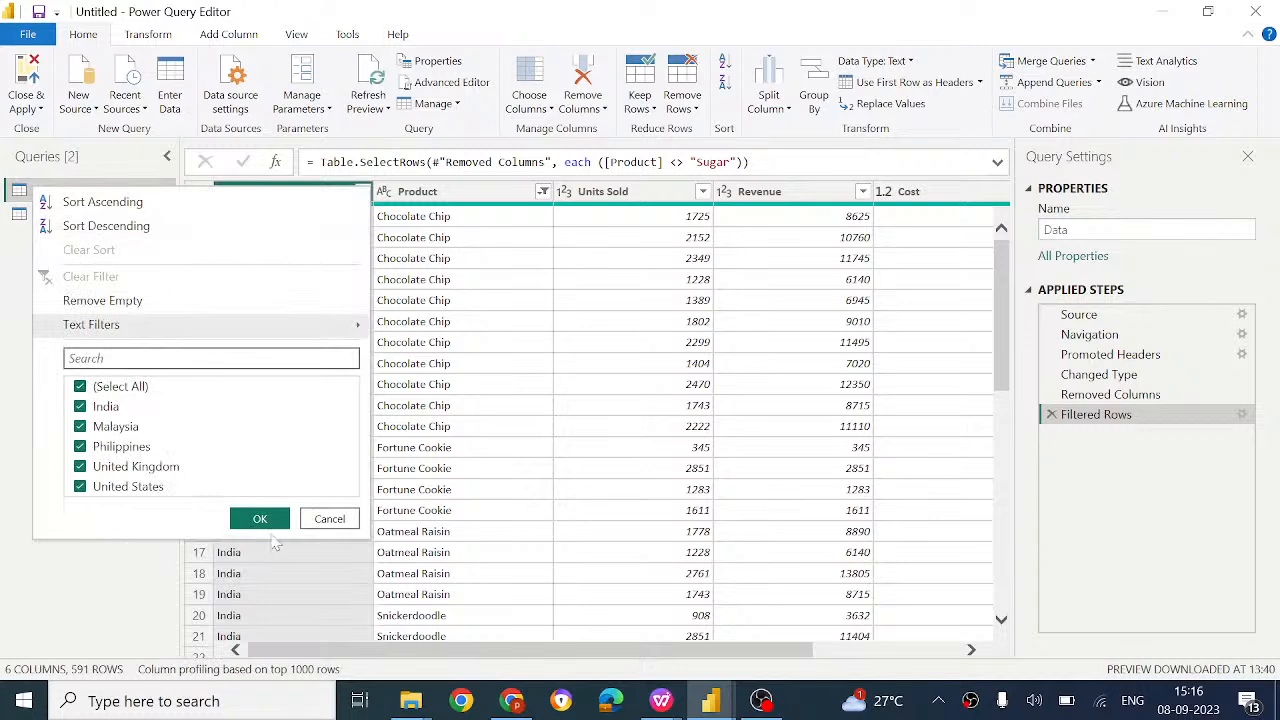
pyautogui.click(260, 519)
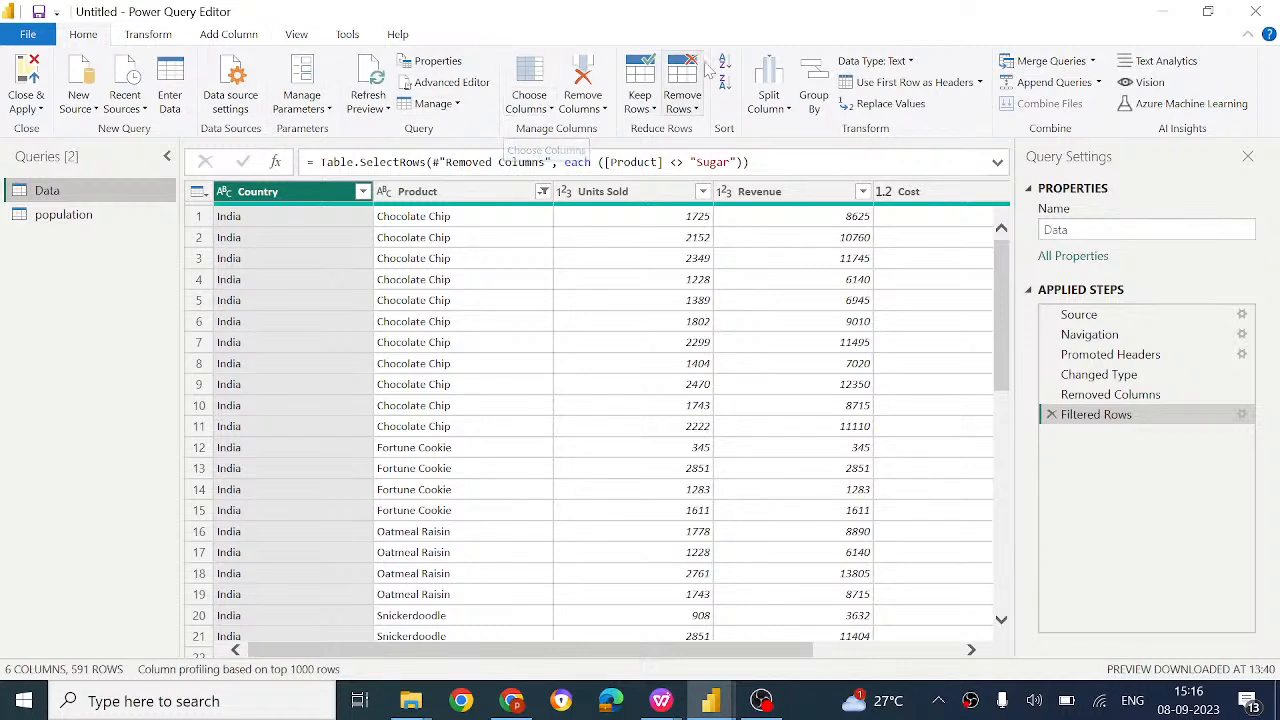
# Step: Set up a merge of Data with population, matching Country to Country / Dependency, and ignore Privacy Levels checks for this file
pyautogui.click(1053, 63)
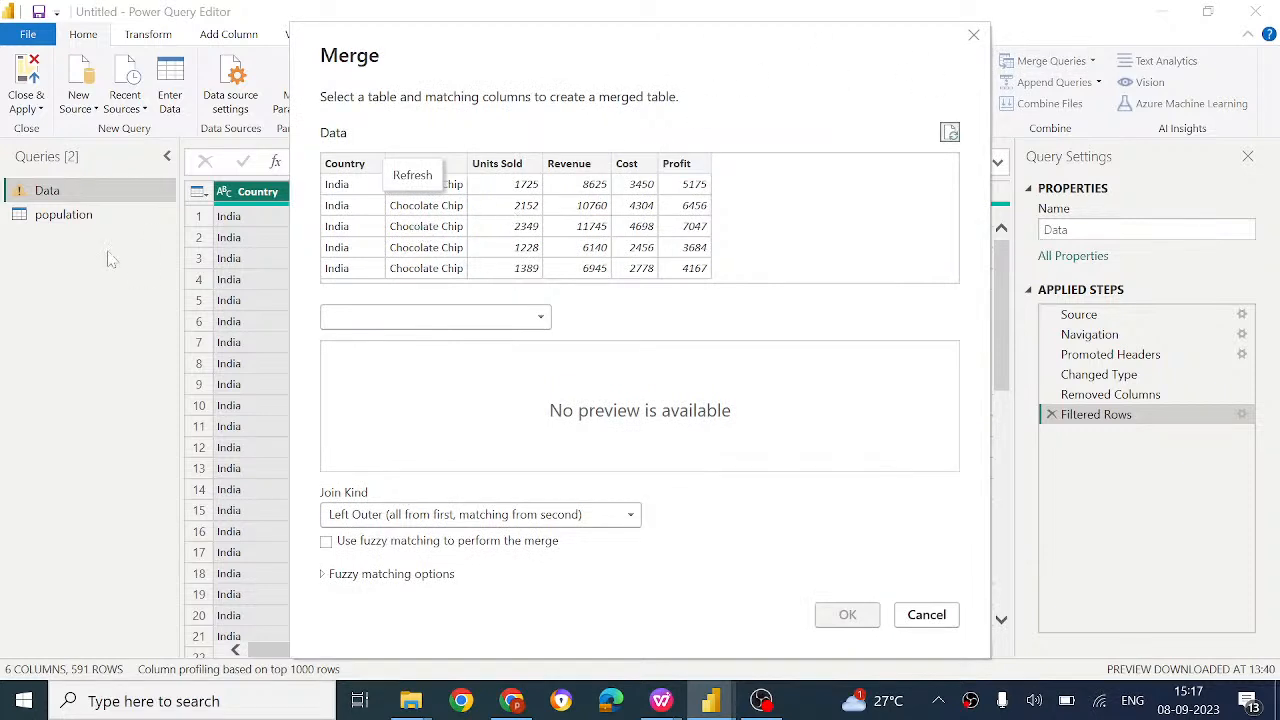
pyautogui.click(366, 316)
pyautogui.click(389, 361)
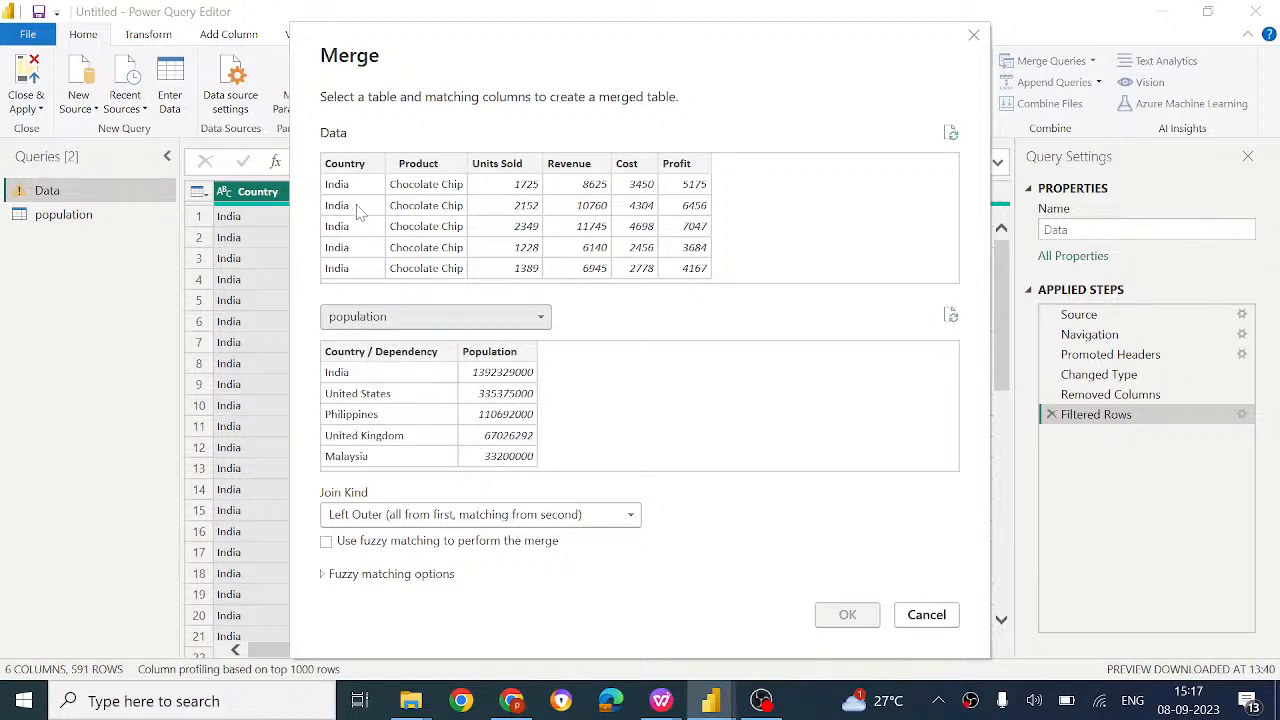
pyautogui.click(365, 166)
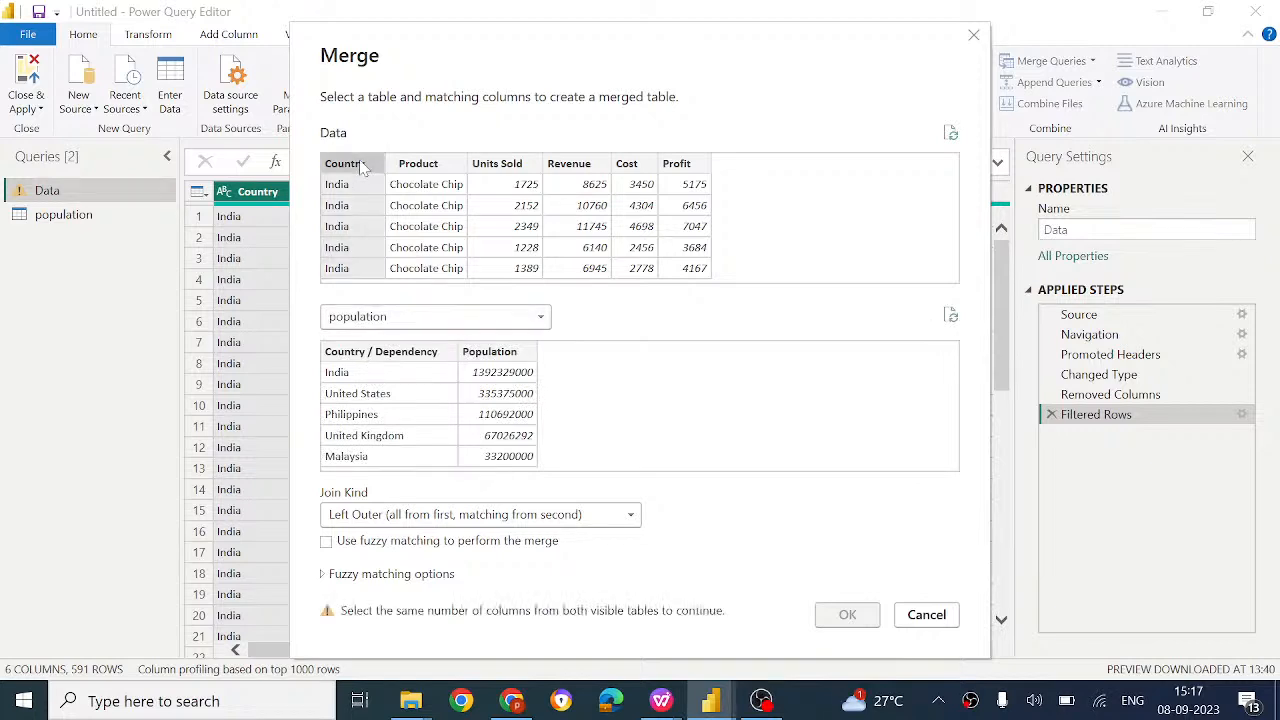
pyautogui.click(378, 354)
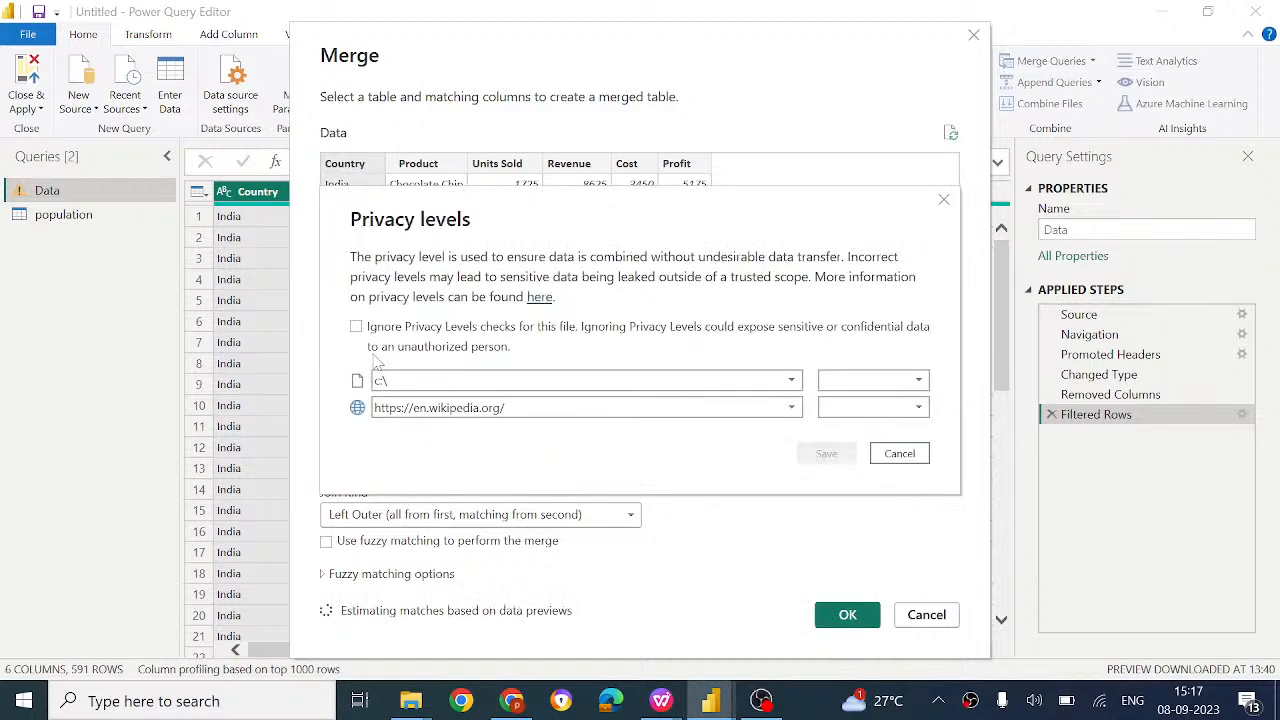
pyautogui.click(358, 330)
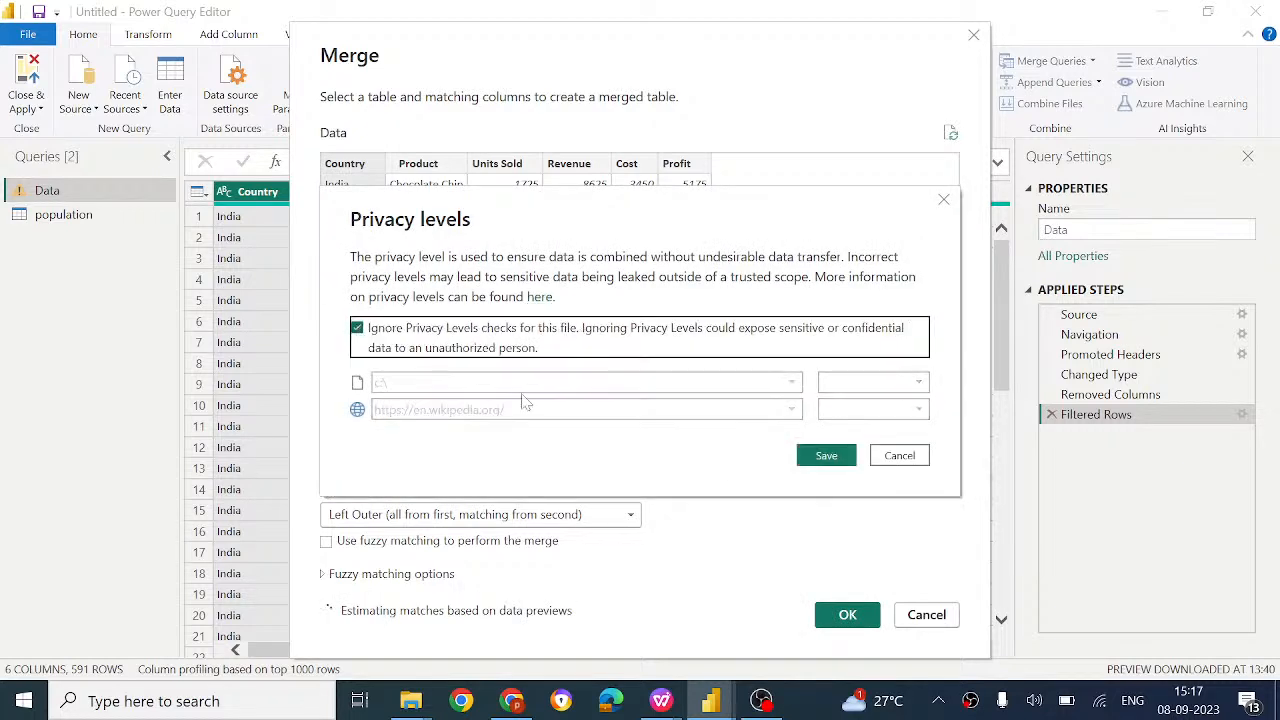
pyautogui.click(845, 455)
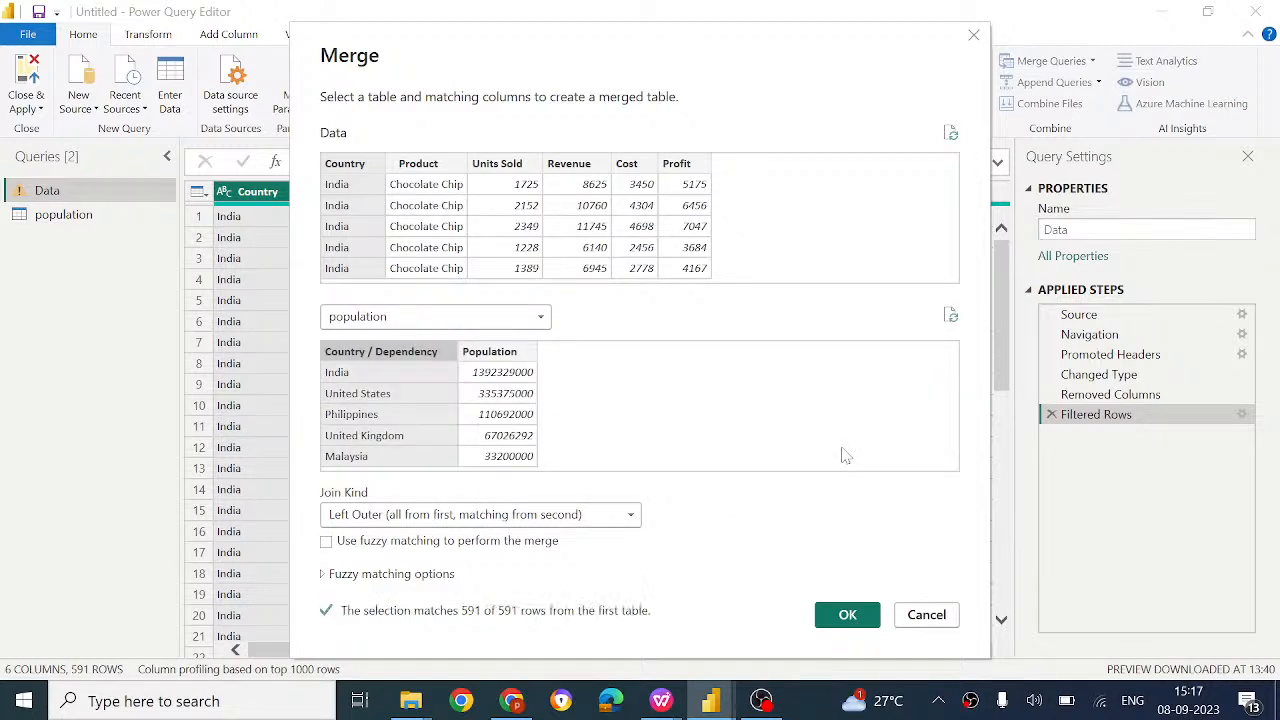
# Step: Complete the Left Outer merge with fuzzy matching enabled, and close Power Query Editor applying the pending changes
pyautogui.click(327, 541)
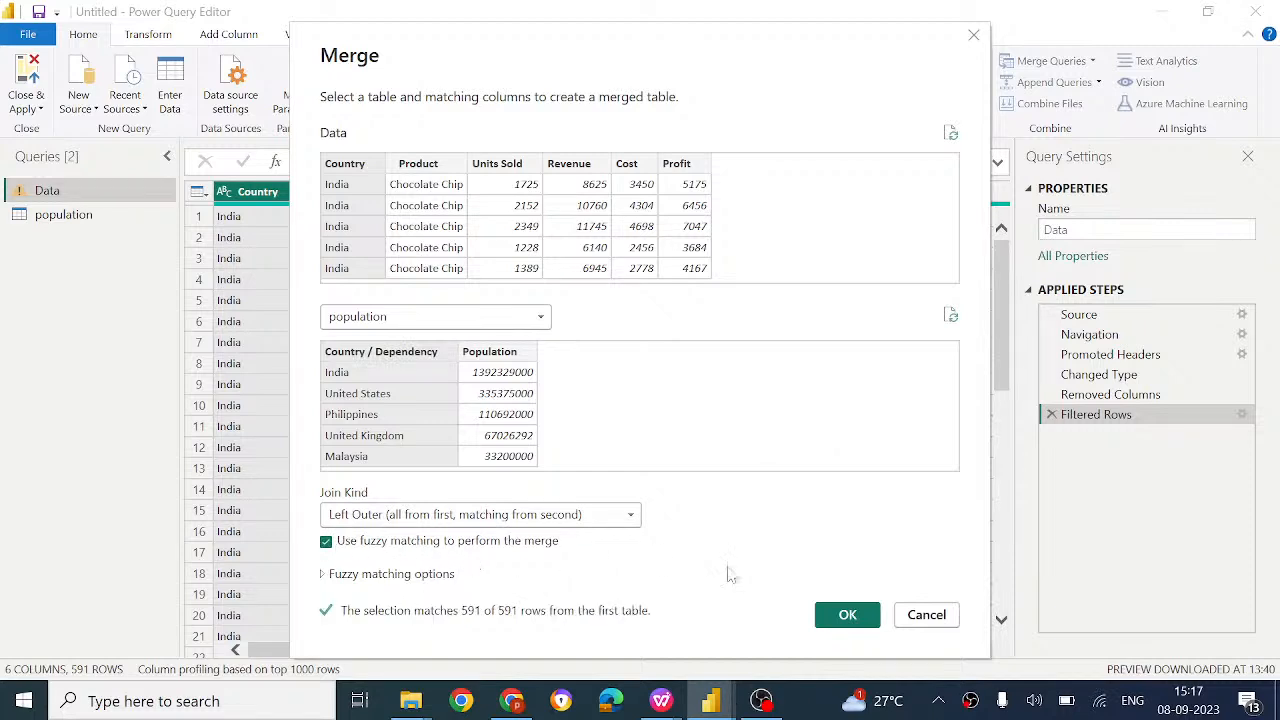
pyautogui.click(847, 617)
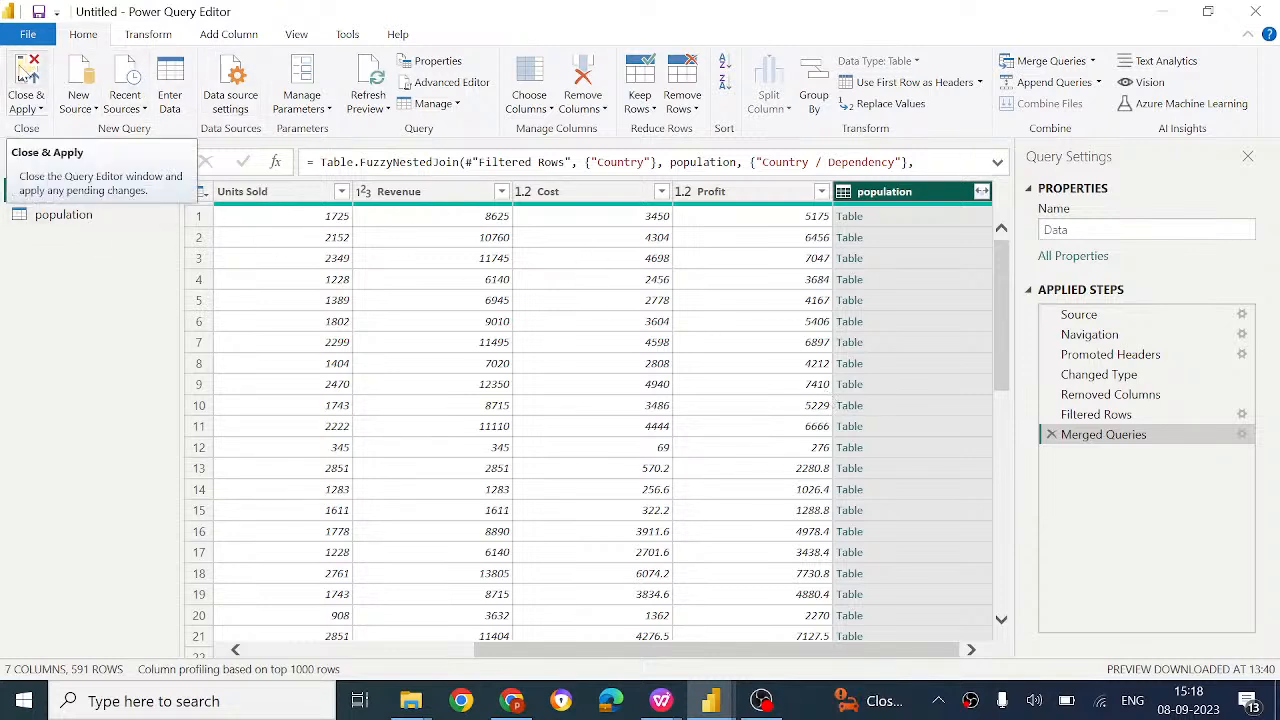
pyautogui.click(22, 78)
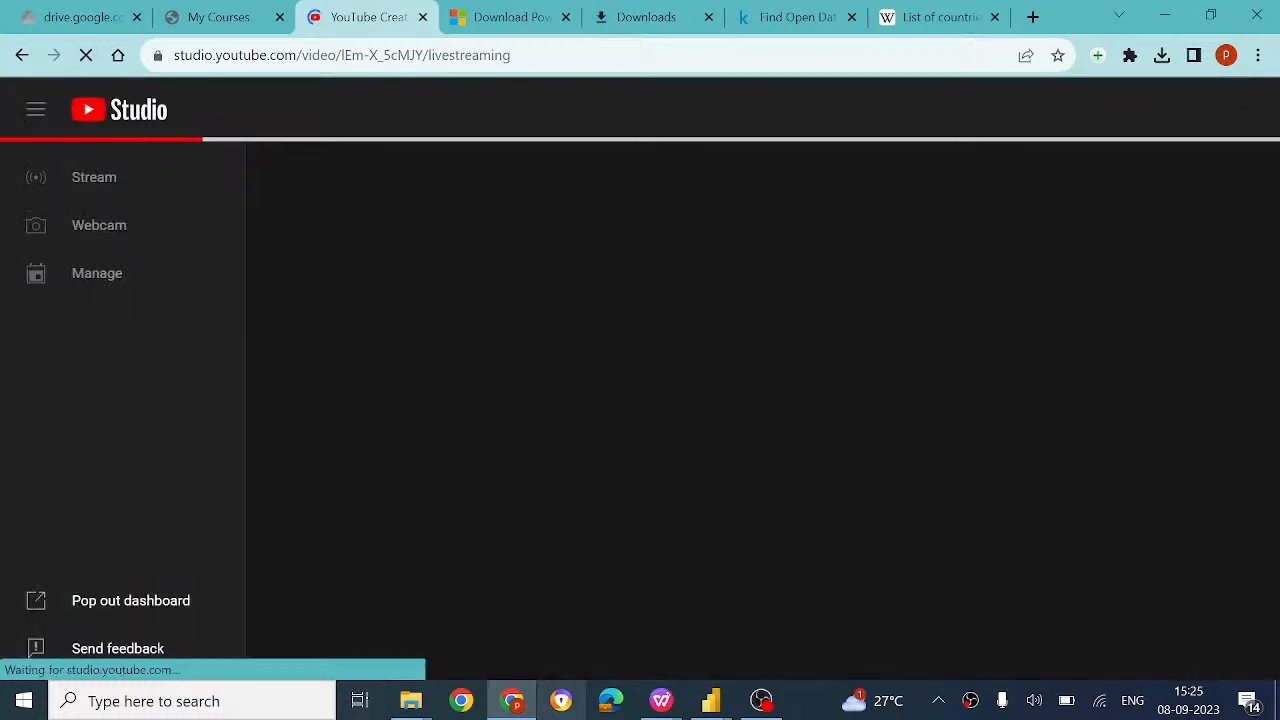
# Step: Check the live stream status in OBS and YouTube Studio, and return to the Power BI Desktop report window
pyautogui.click(761, 700)
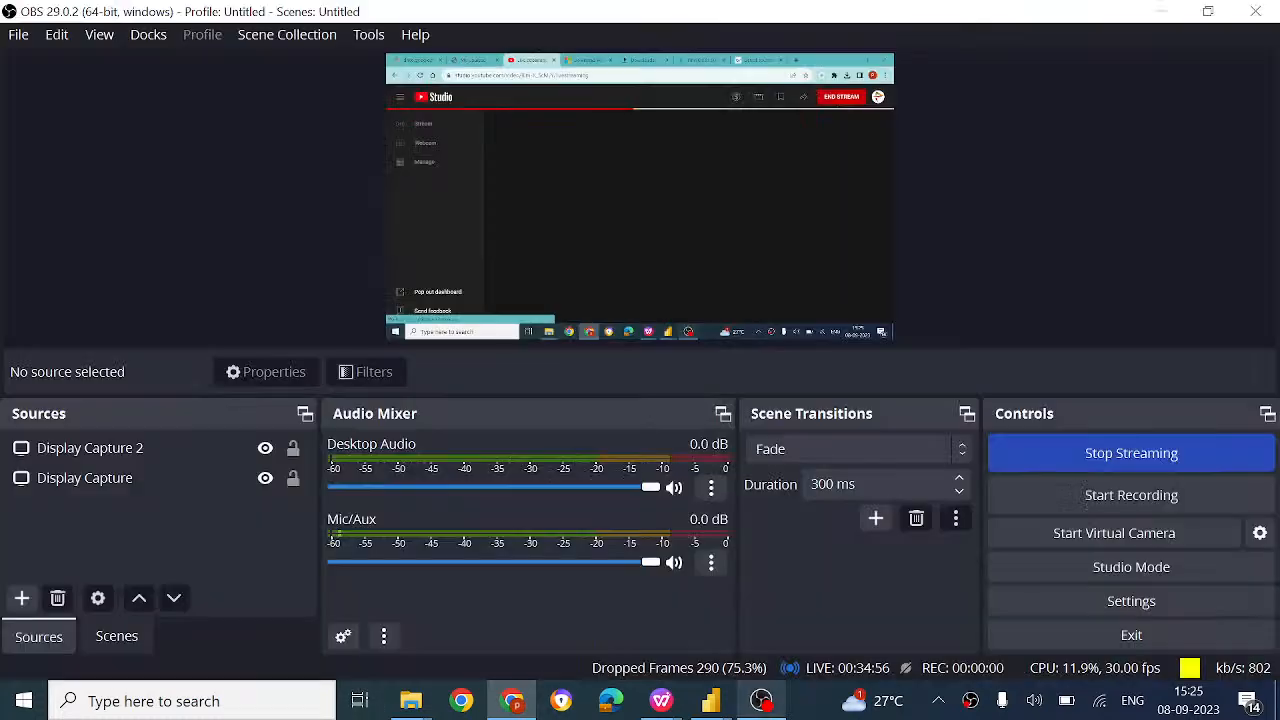
pyautogui.click(511, 702)
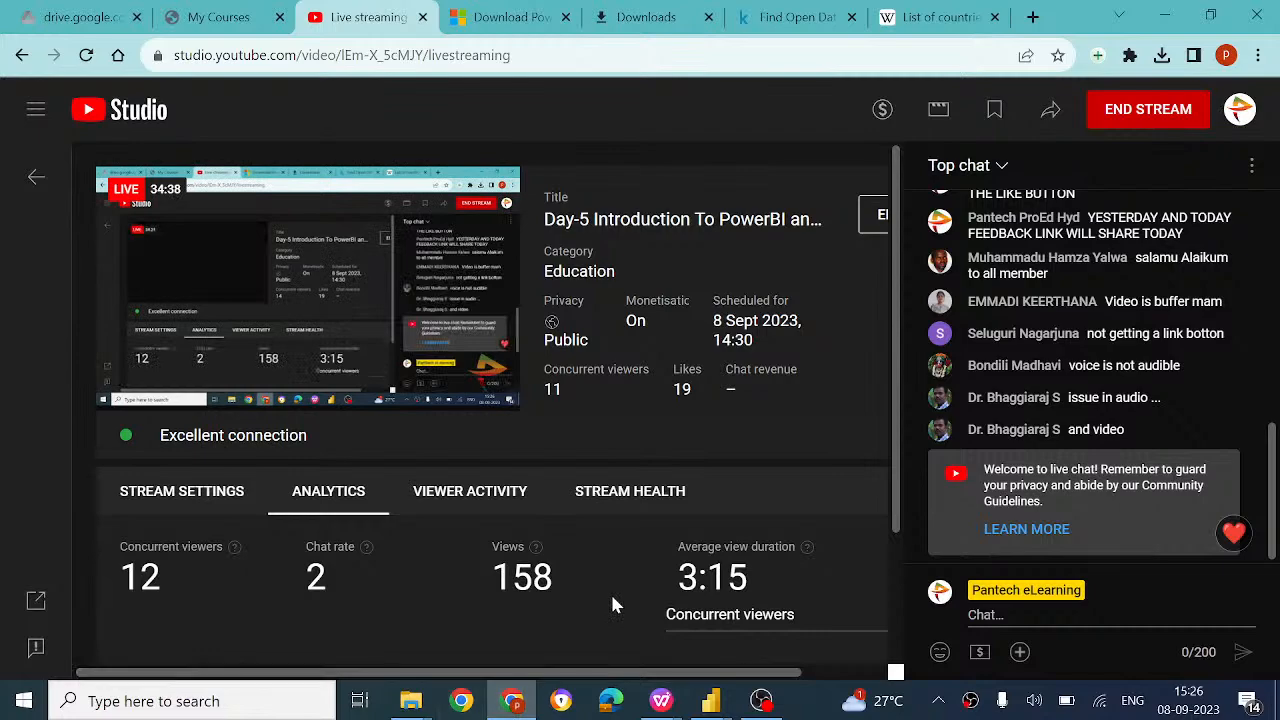
pyautogui.click(711, 700)
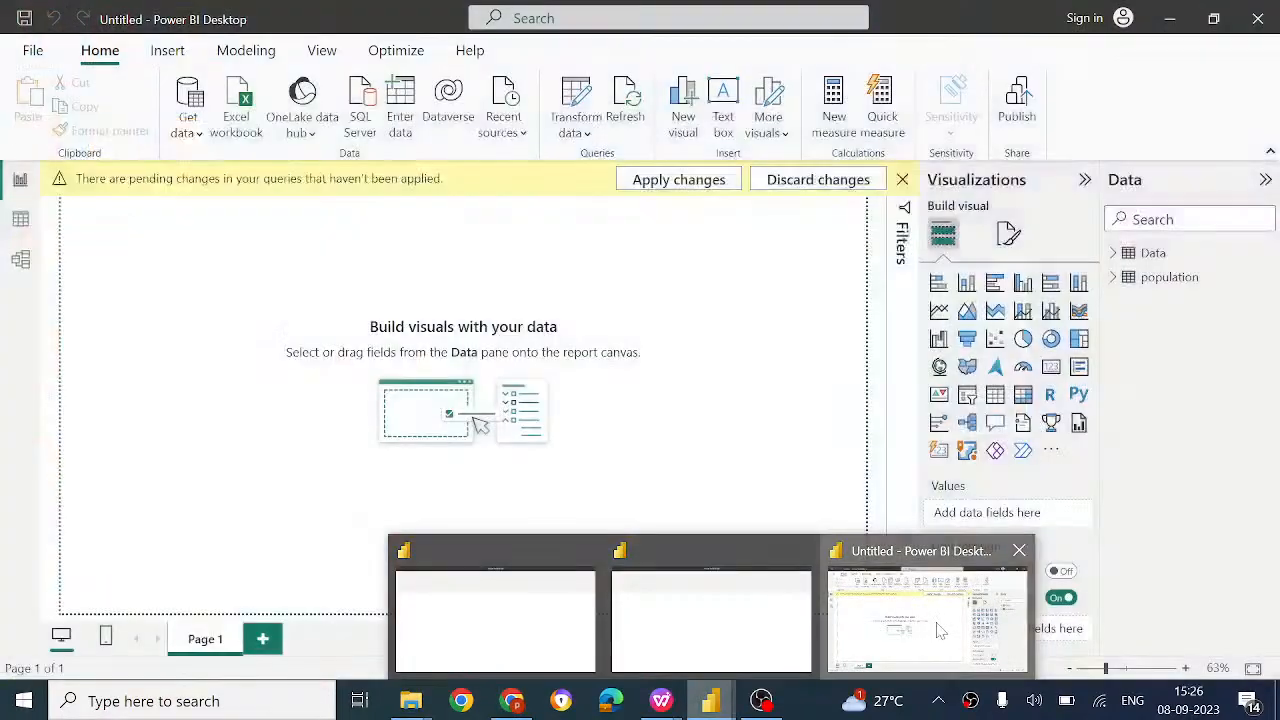
pyautogui.click(908, 614)
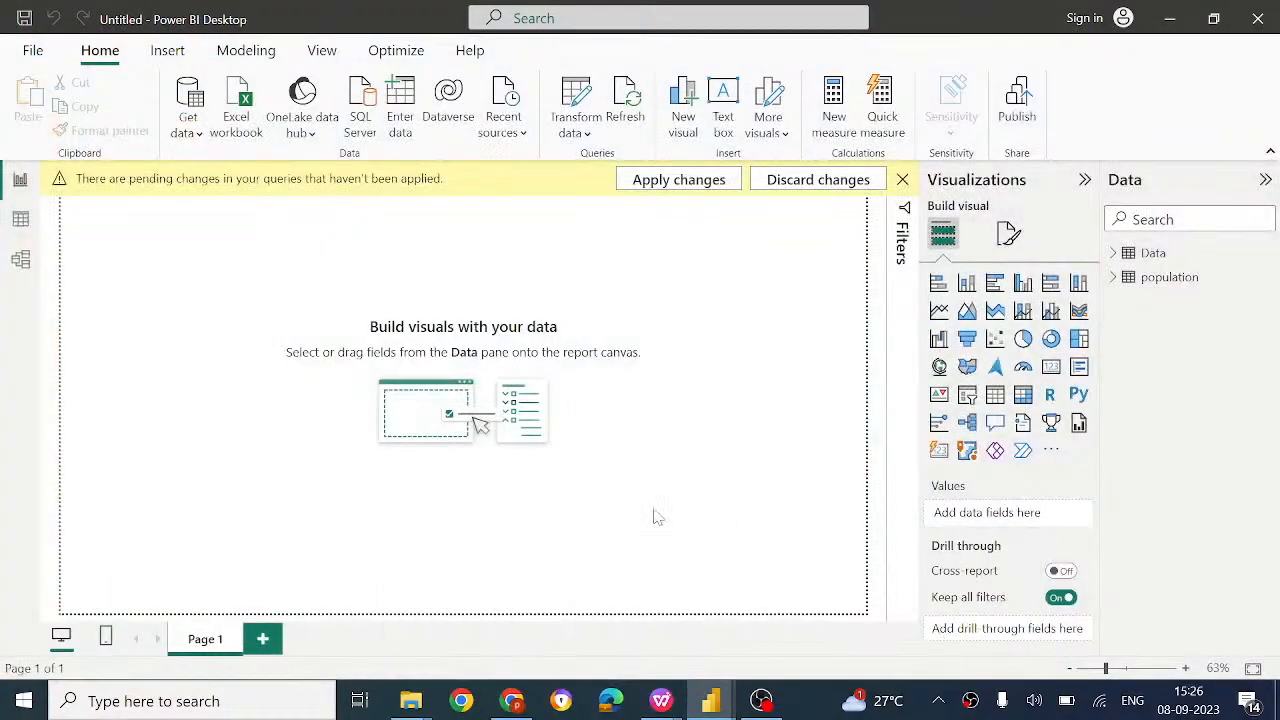
# Step: Expand the Data table's fields and add Country to the blank report page as a map visual
pyautogui.click(1156, 256)
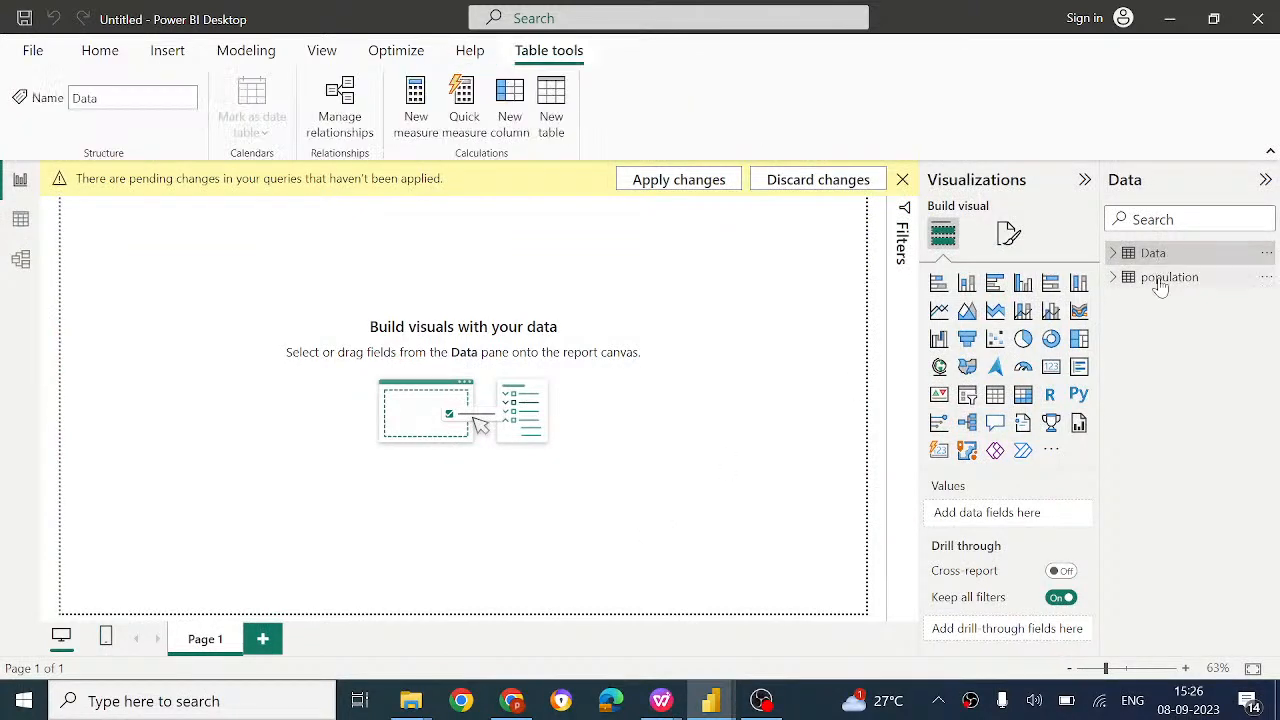
pyautogui.click(1160, 284)
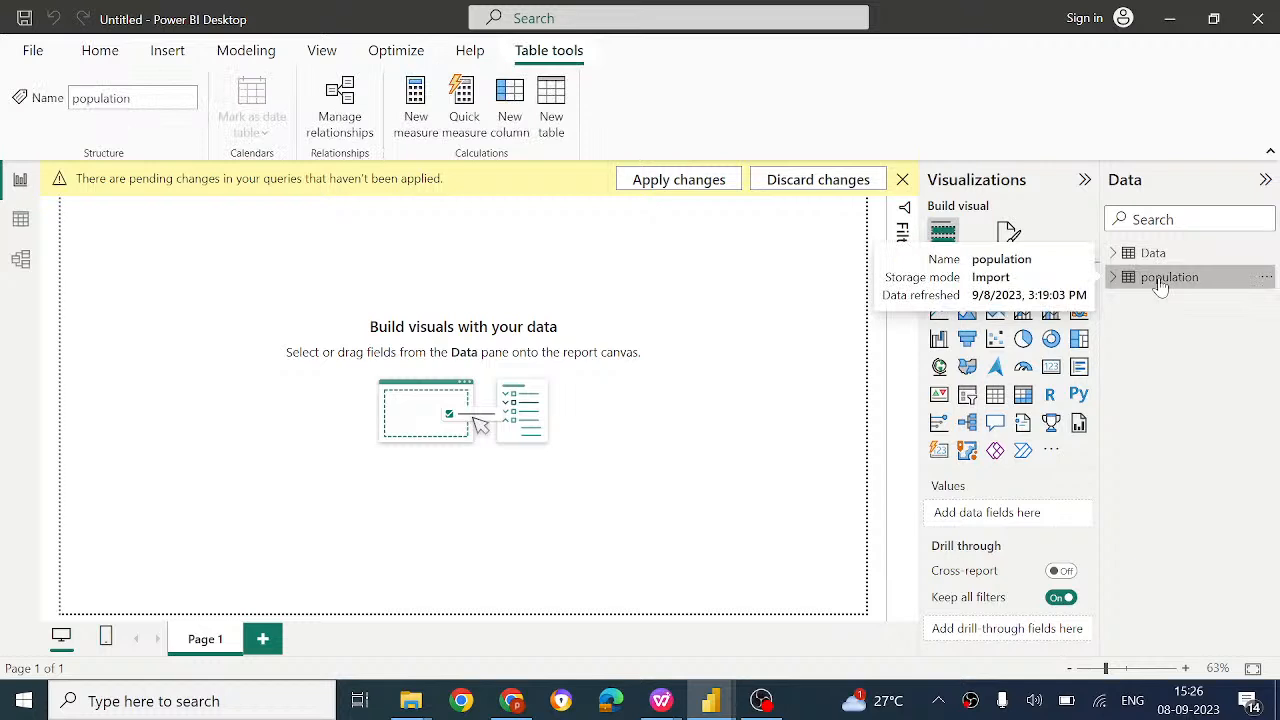
pyautogui.click(1114, 256)
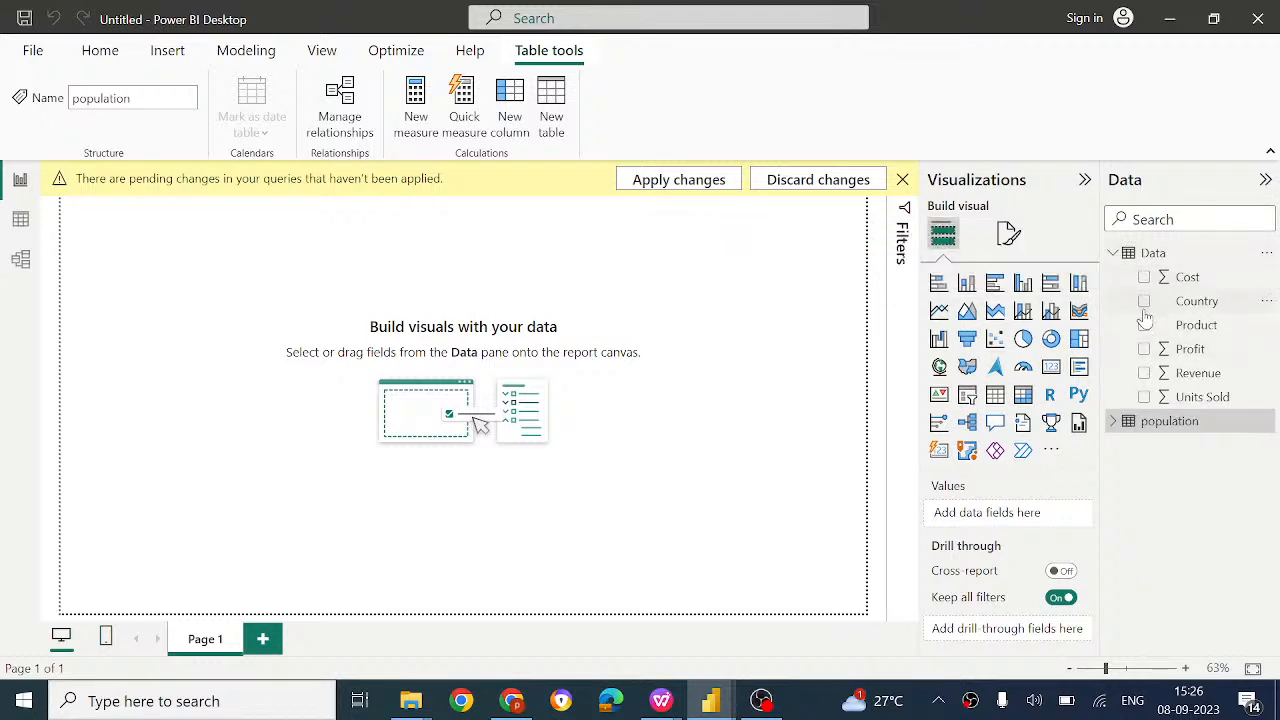
pyautogui.click(1146, 305)
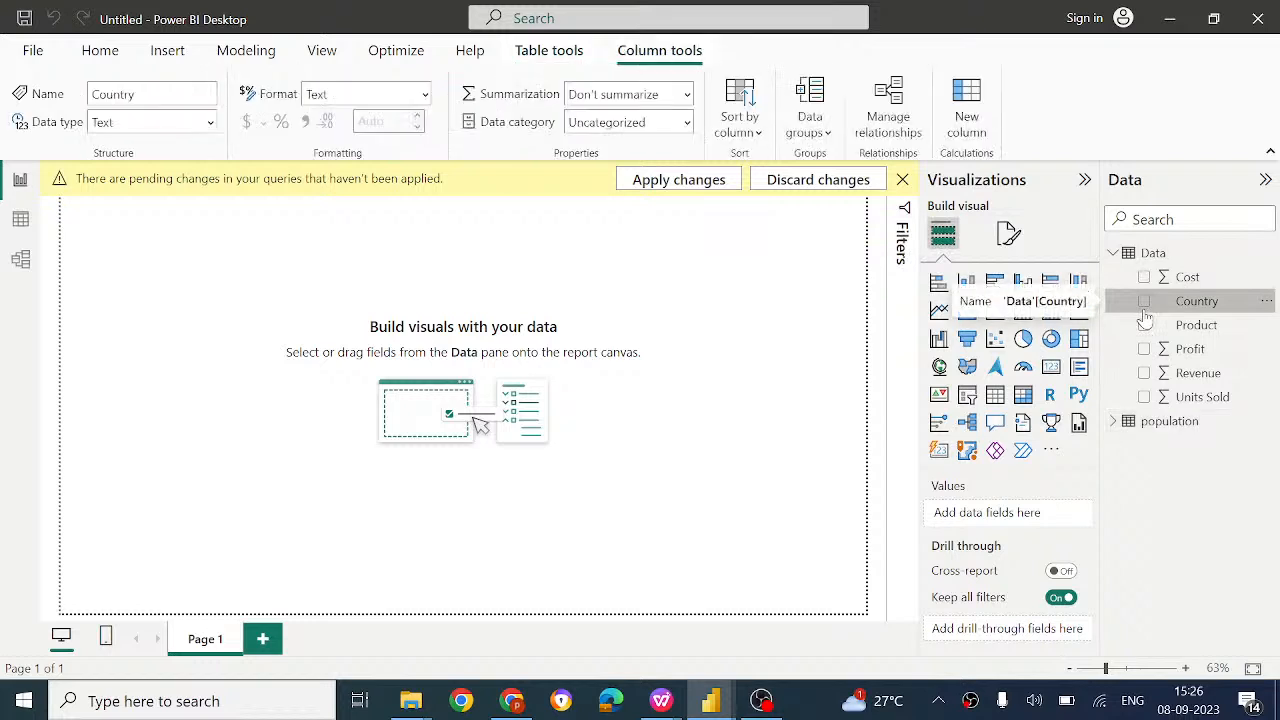
pyautogui.click(1144, 302)
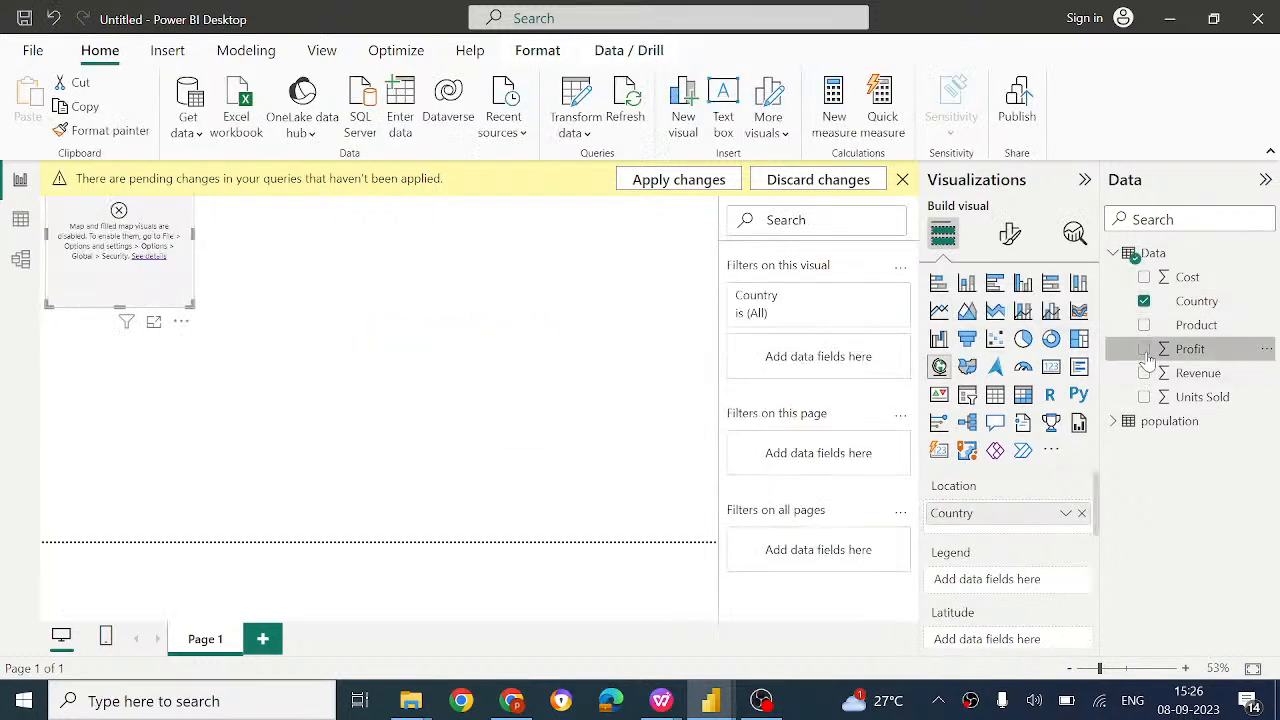
# Step: Add Profit to the Country visual, change it to a stacked area chart, and dismiss the pending changes notice
pyautogui.click(1144, 349)
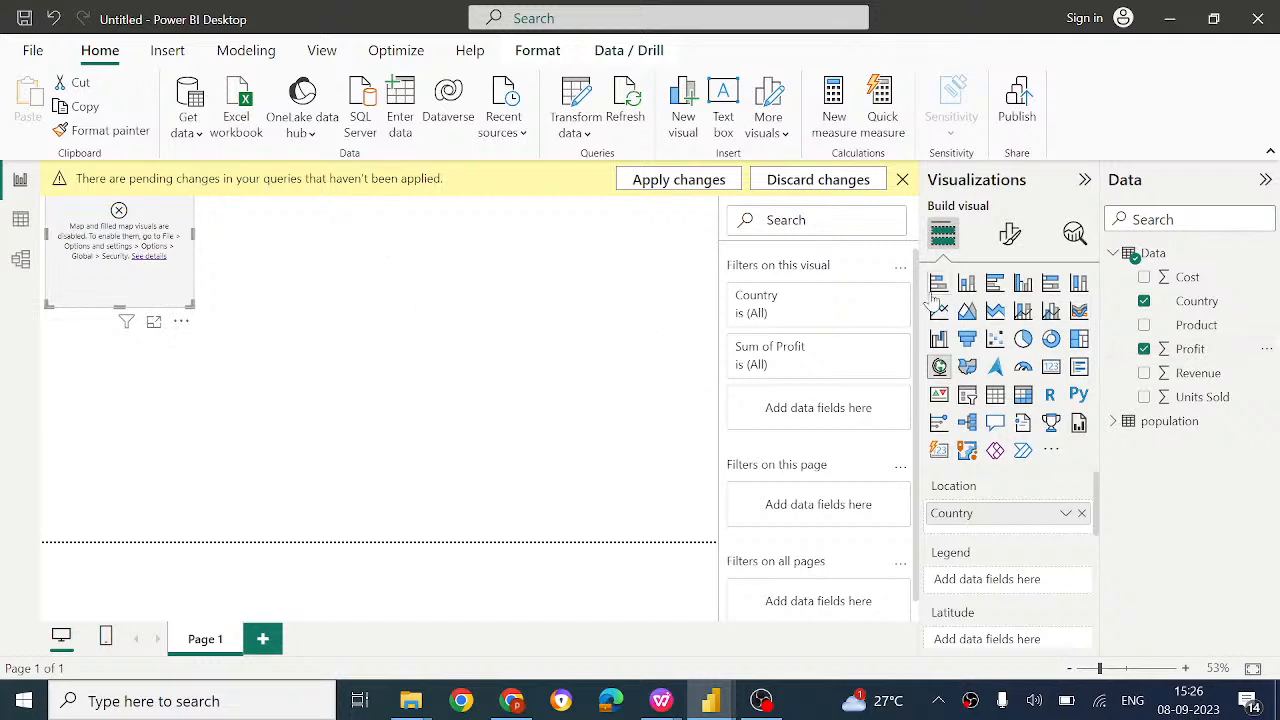
pyautogui.click(994, 313)
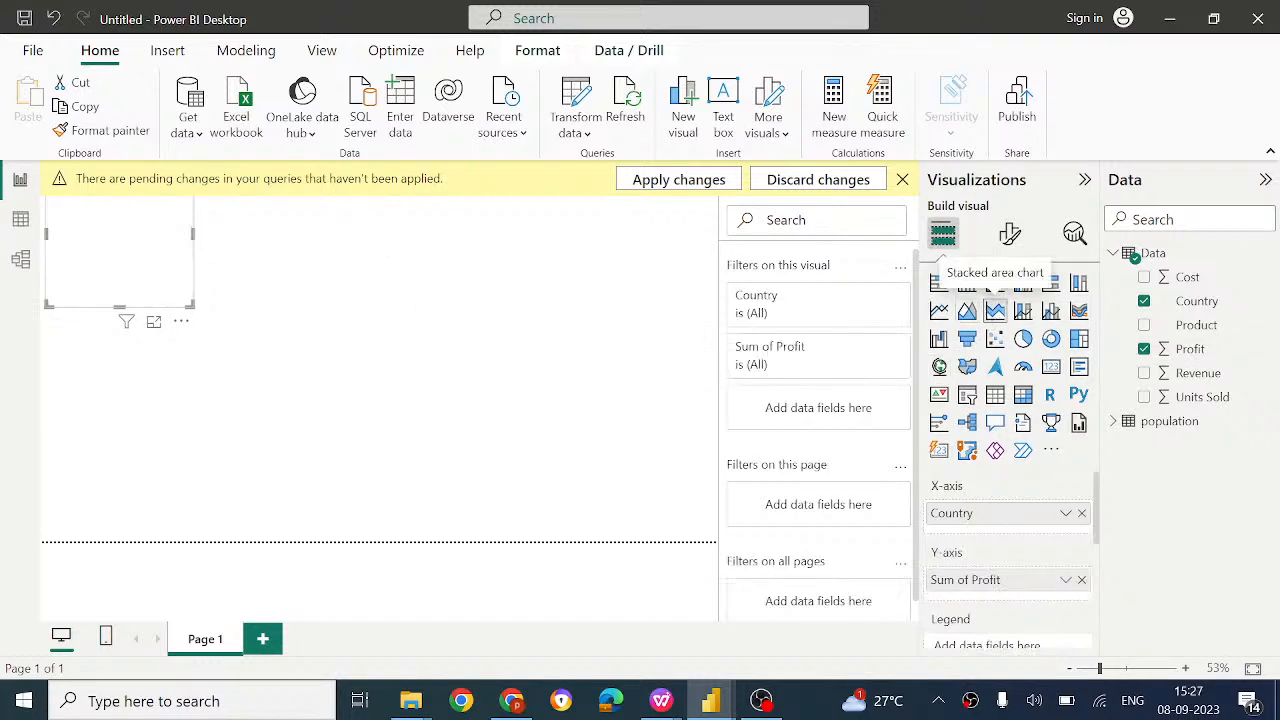
pyautogui.click(902, 179)
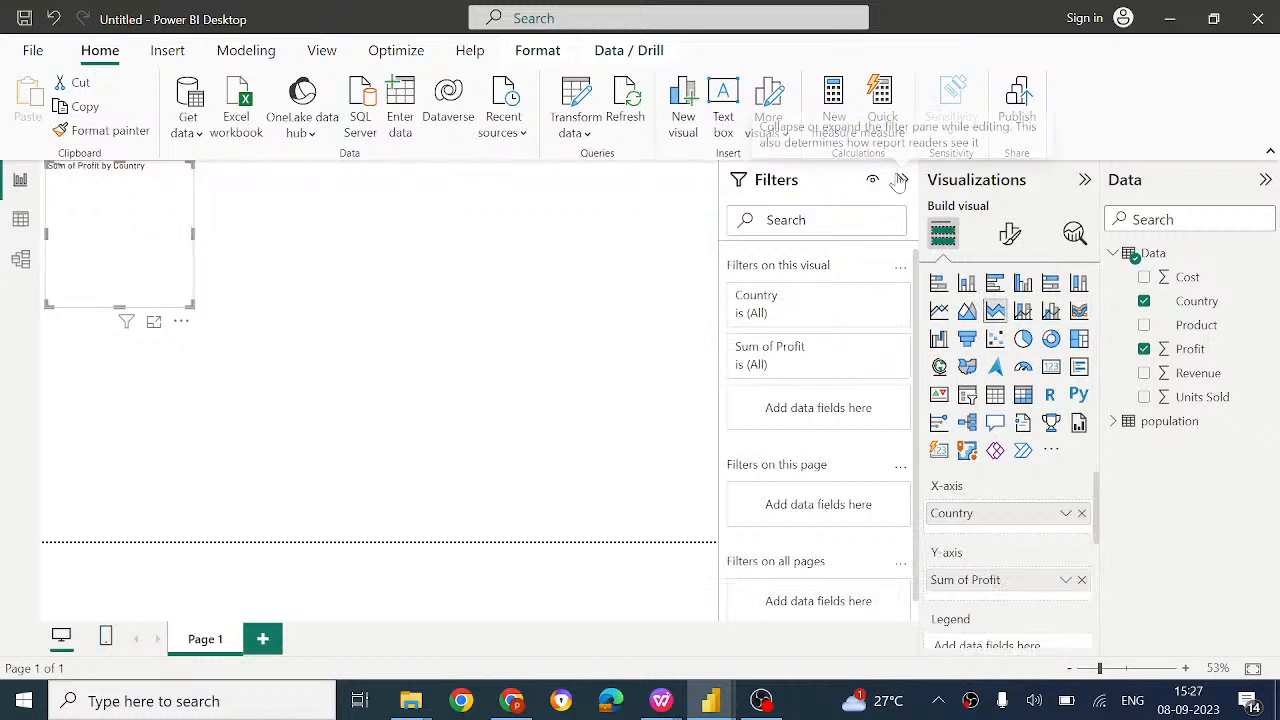
pyautogui.click(495, 292)
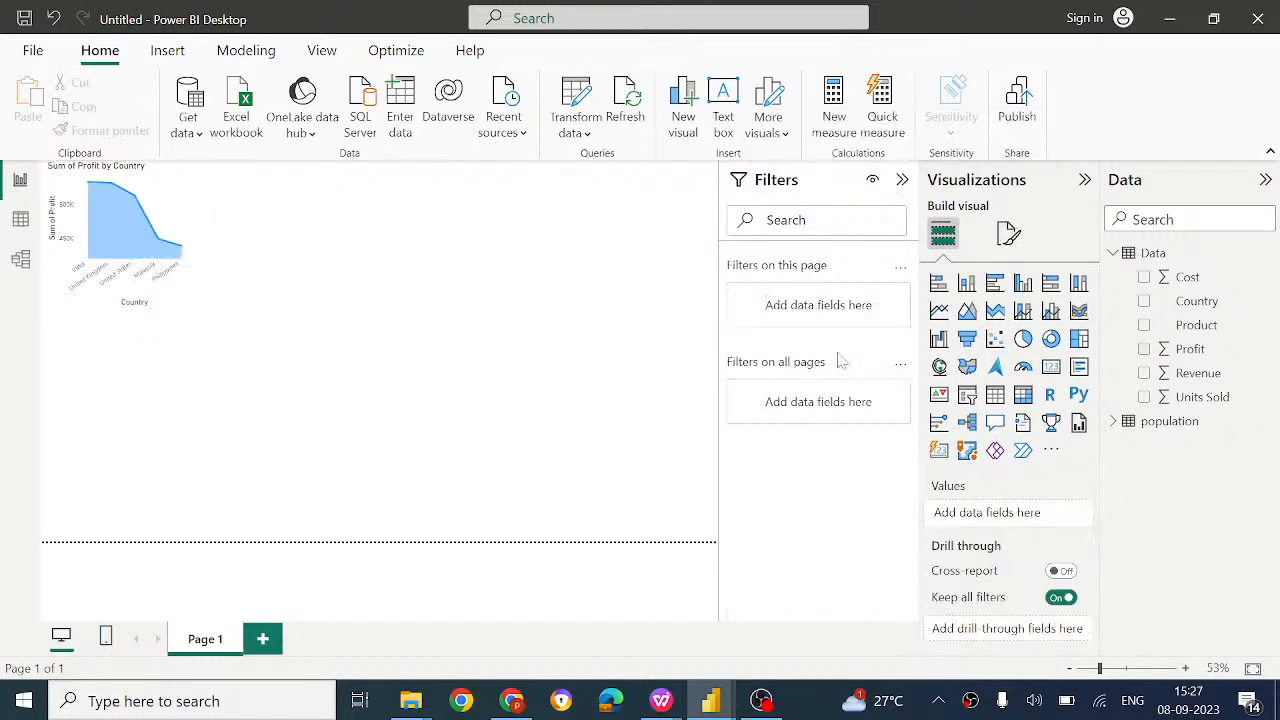
# Step: Add a pie chart of Profit by Country below the area chart
pyautogui.click(1023, 339)
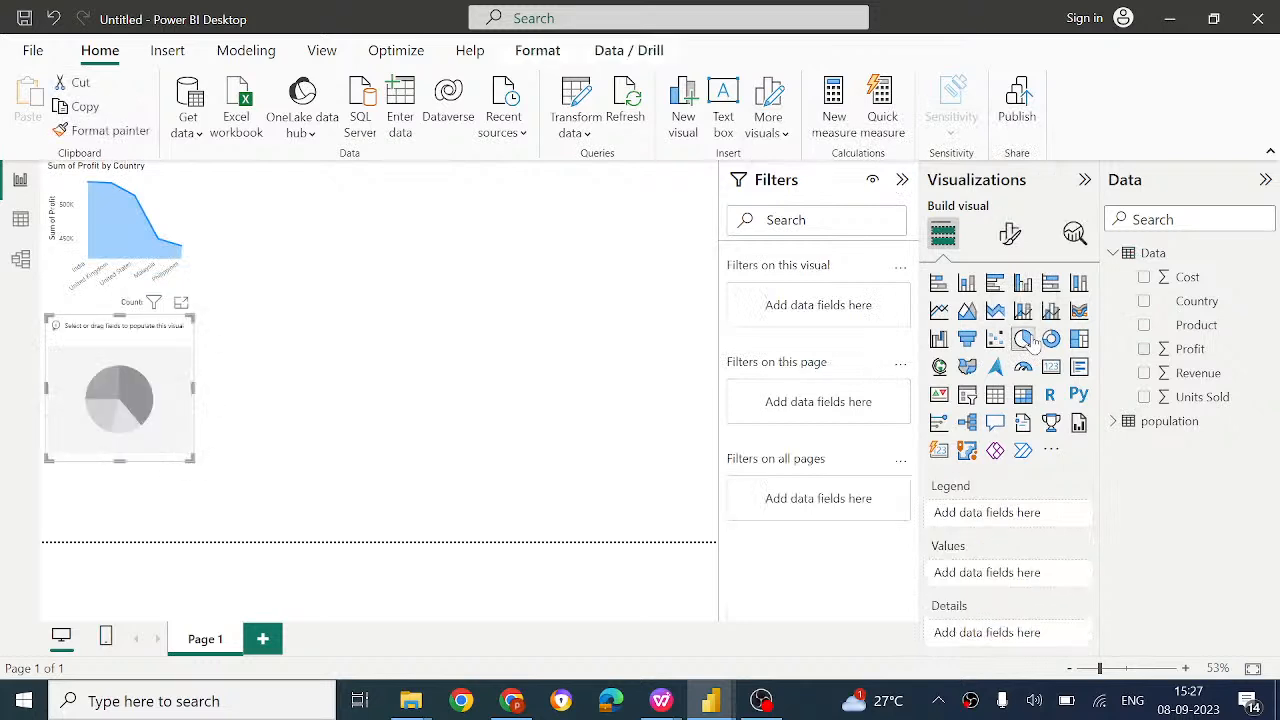
pyautogui.click(1144, 303)
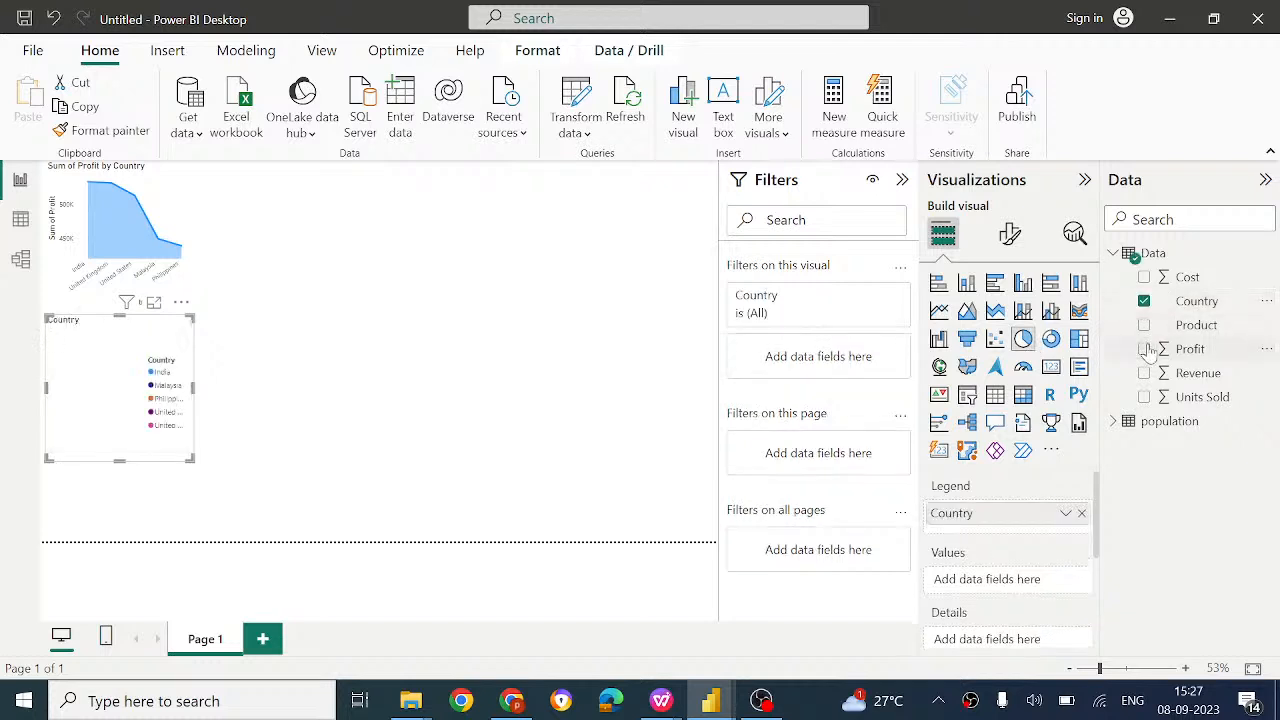
pyautogui.click(1144, 349)
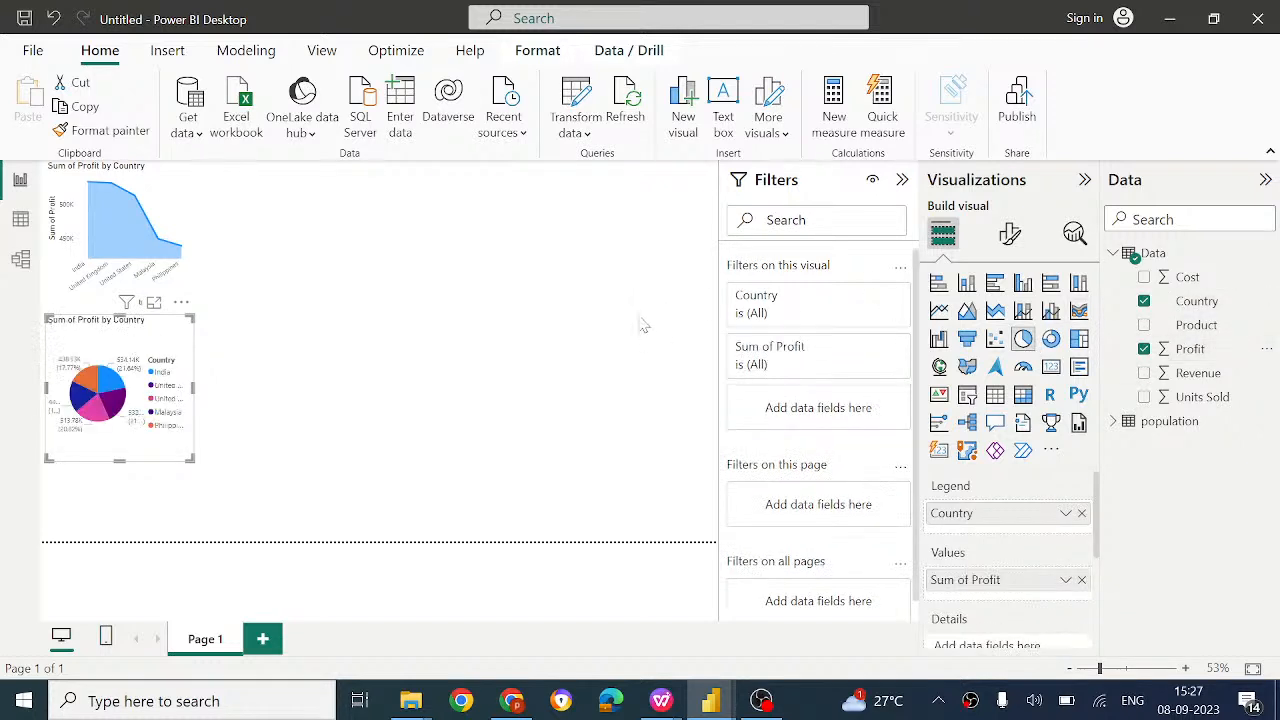
pyautogui.click(147, 289)
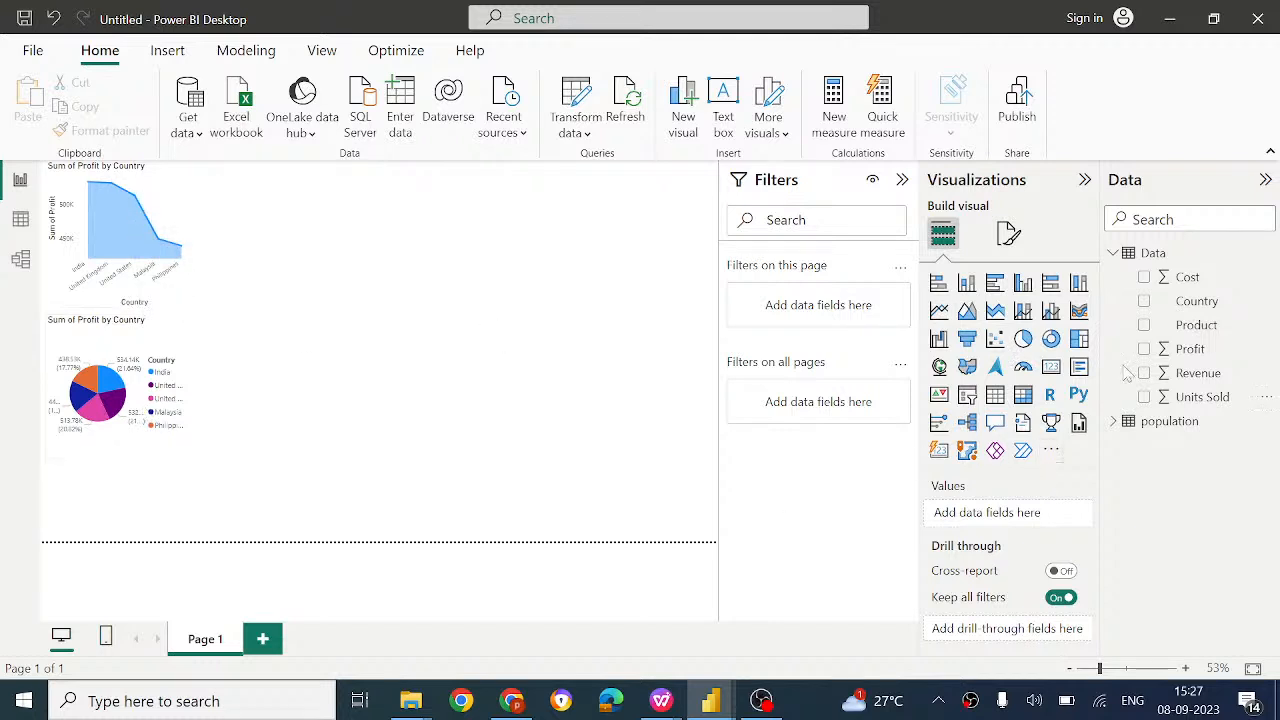
# Step: Add a Cost visual below the pie chart and try it as donut, treemap, 100% stacked column, 100% stacked bar and clustered bar
pyautogui.click(1143, 277)
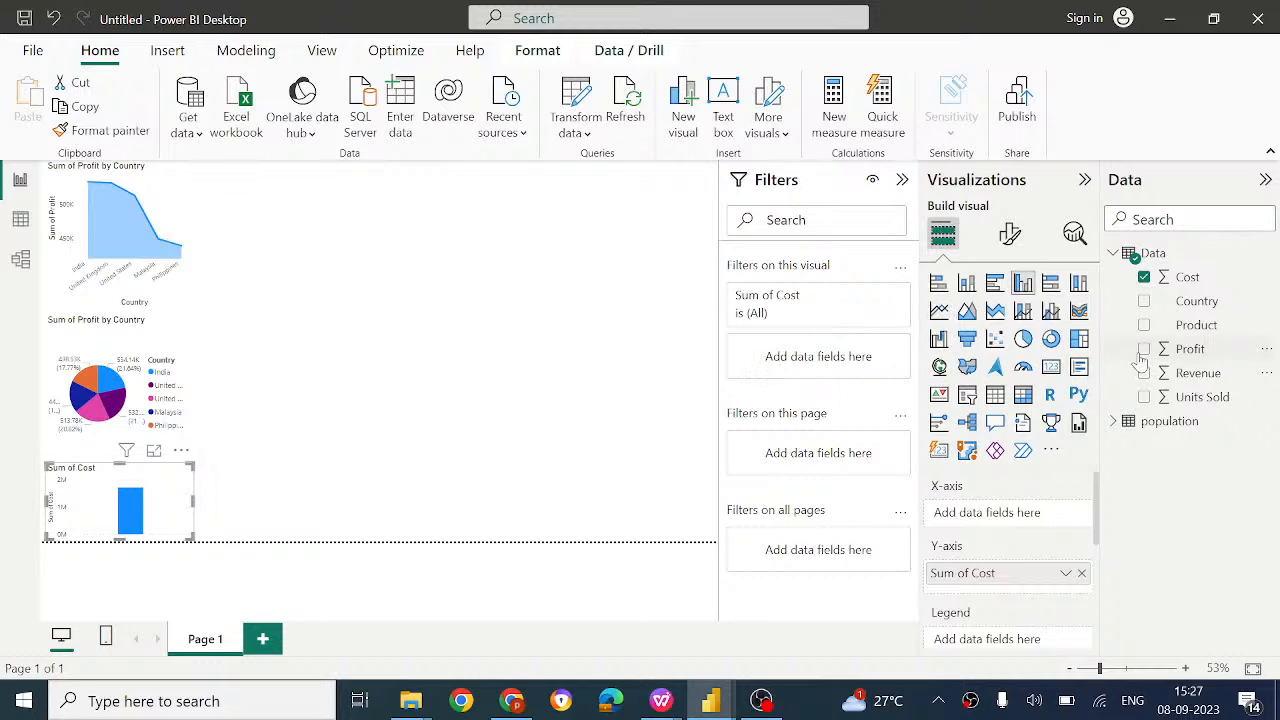
pyautogui.click(1051, 339)
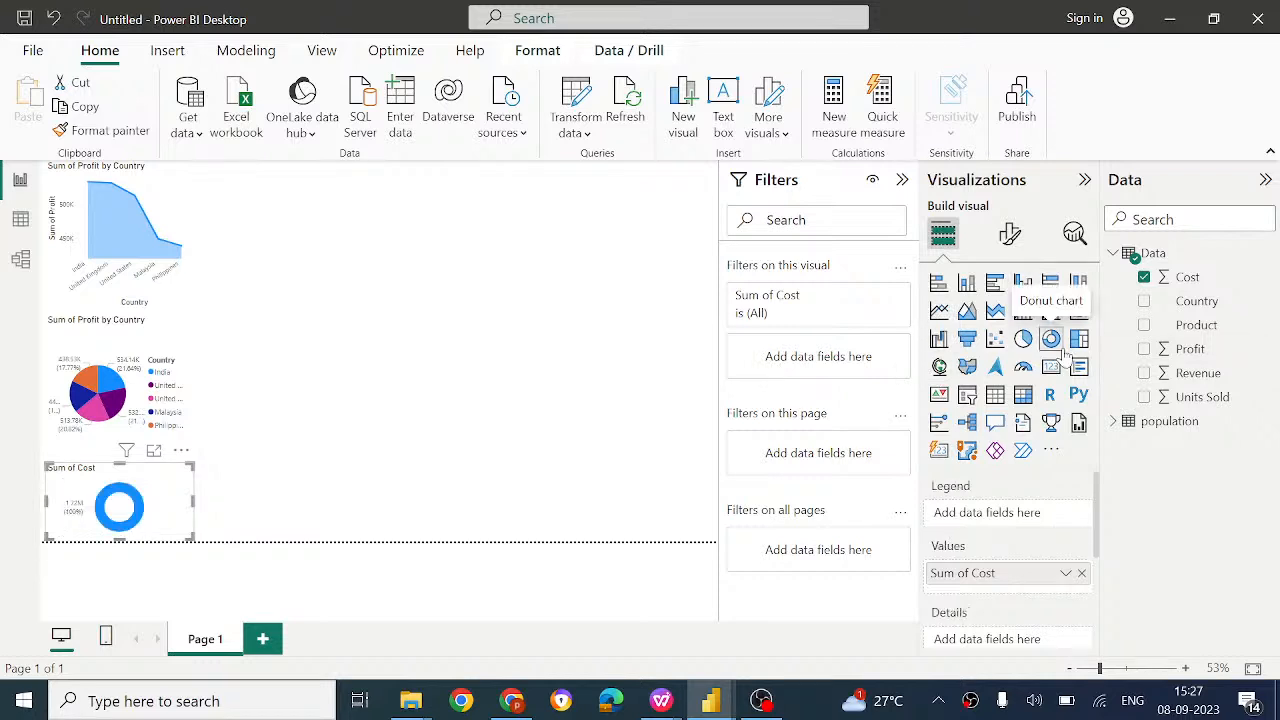
pyautogui.click(1081, 341)
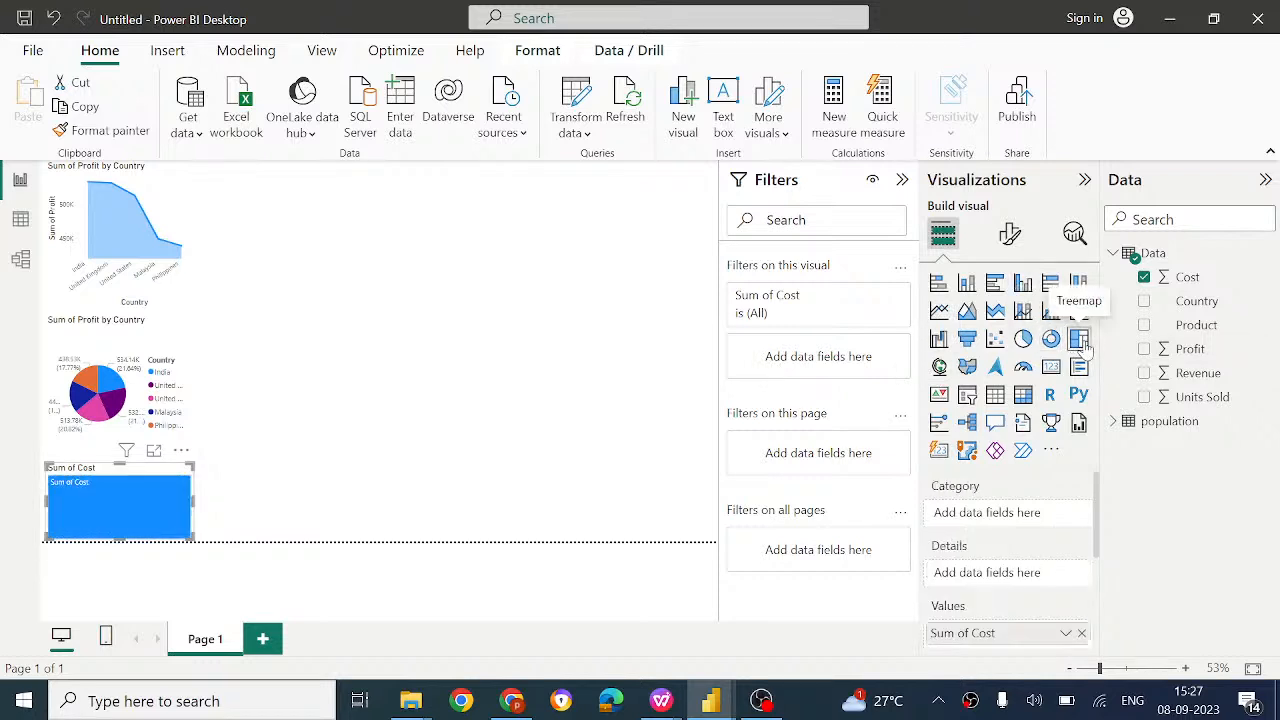
pyautogui.click(1079, 284)
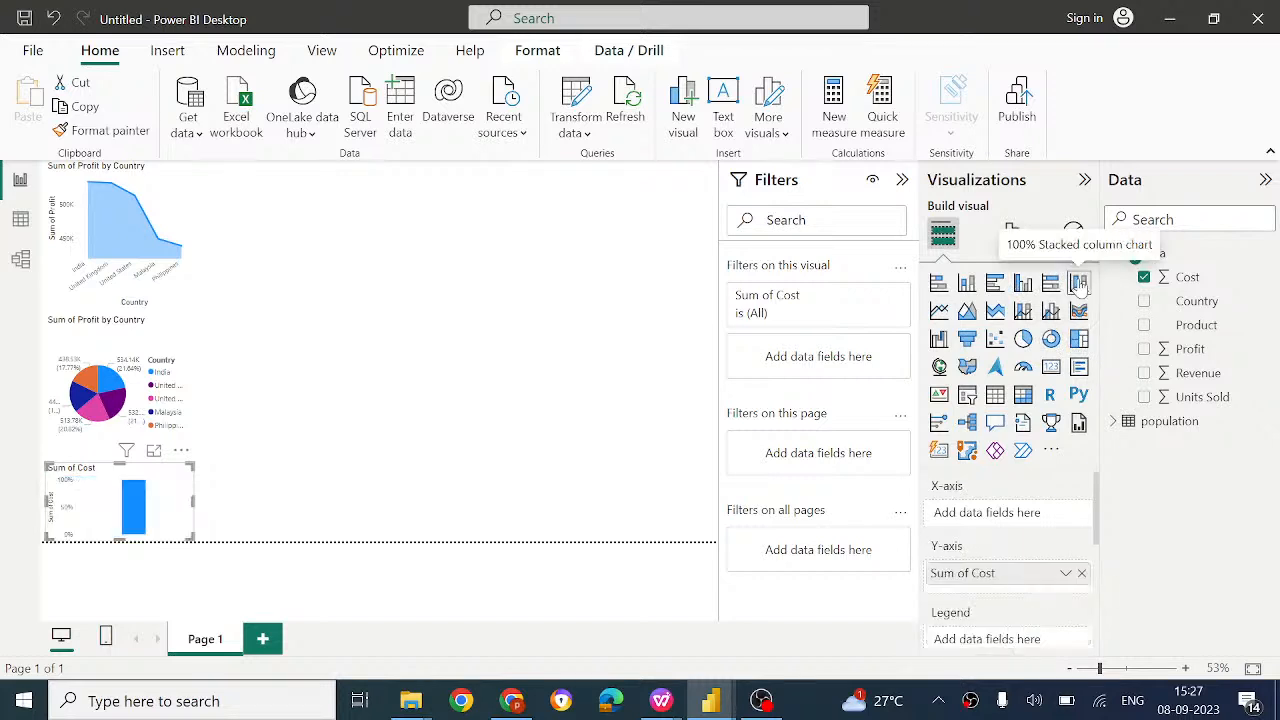
pyautogui.click(1051, 286)
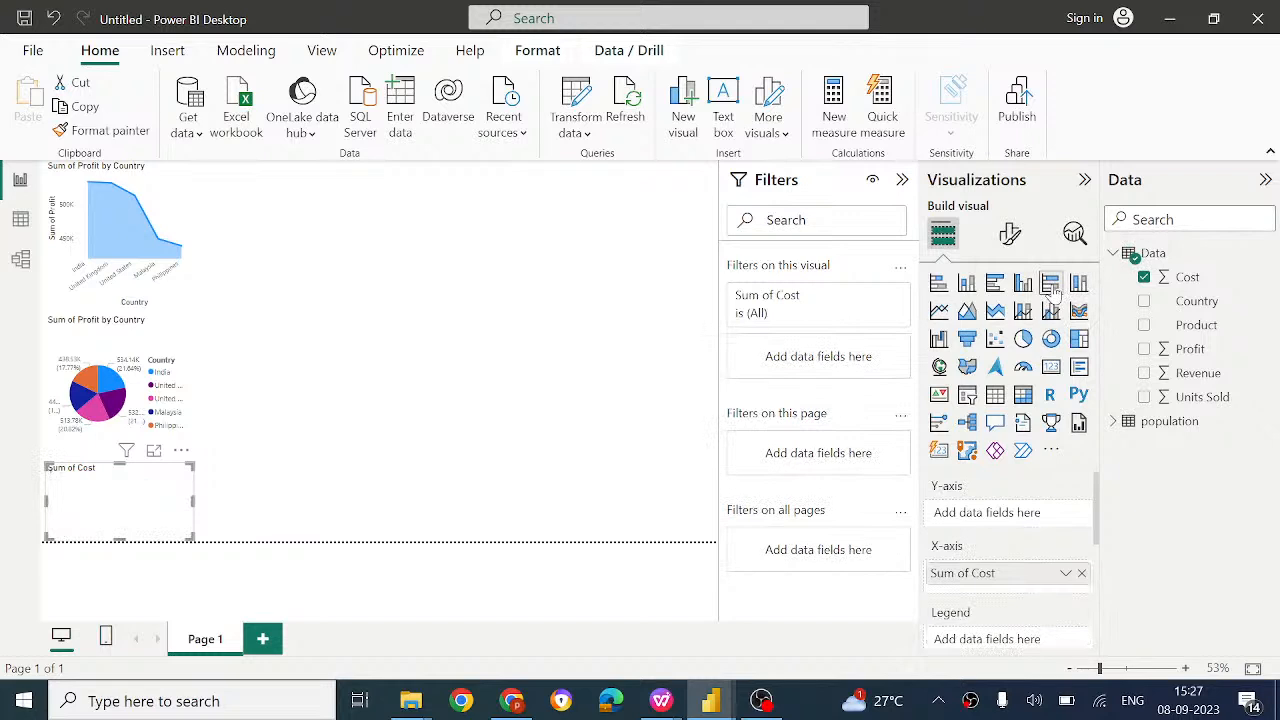
pyautogui.click(995, 284)
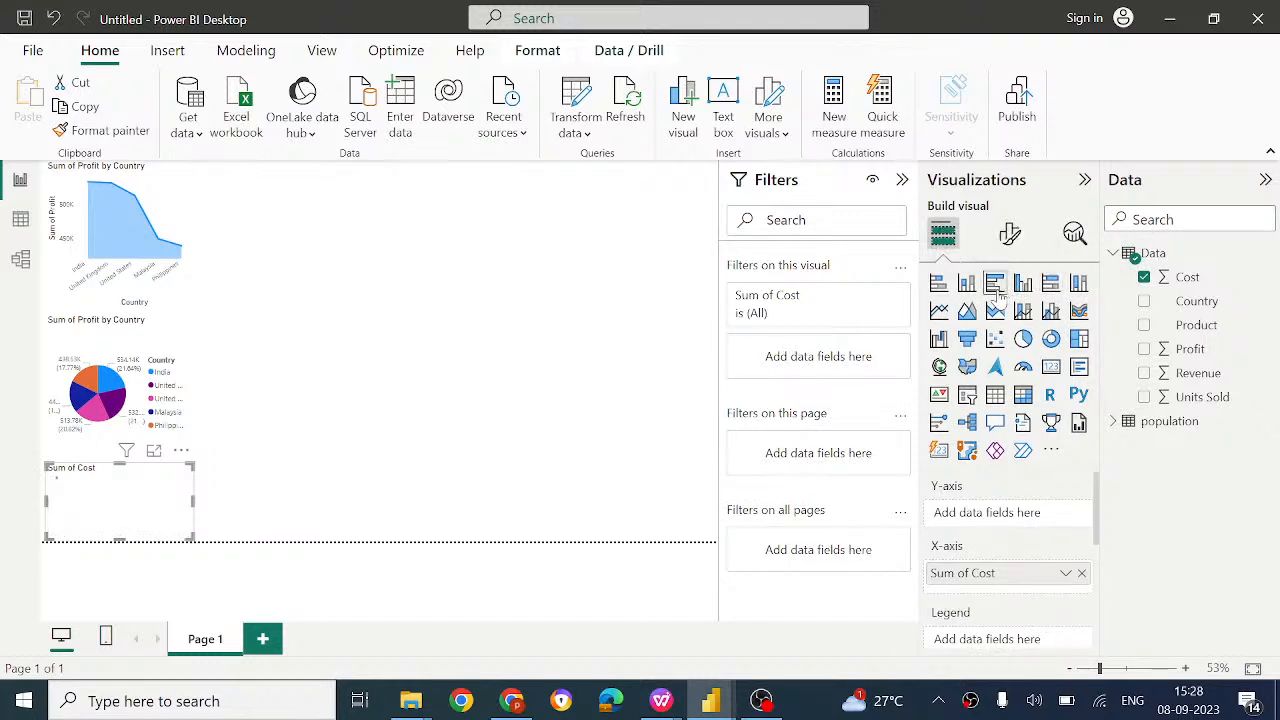
# Step: Add Profit to the Cost visual, try it as a treemap, and change it to a donut chart
pyautogui.click(1145, 350)
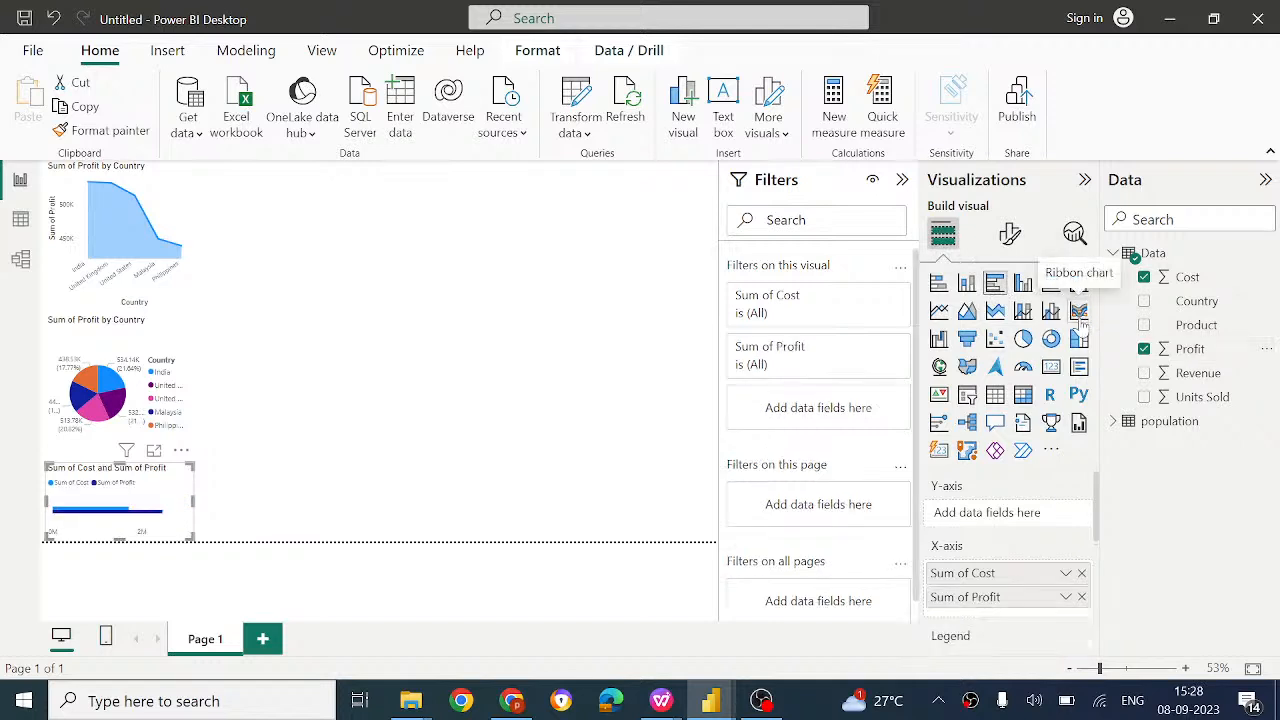
pyautogui.click(1079, 339)
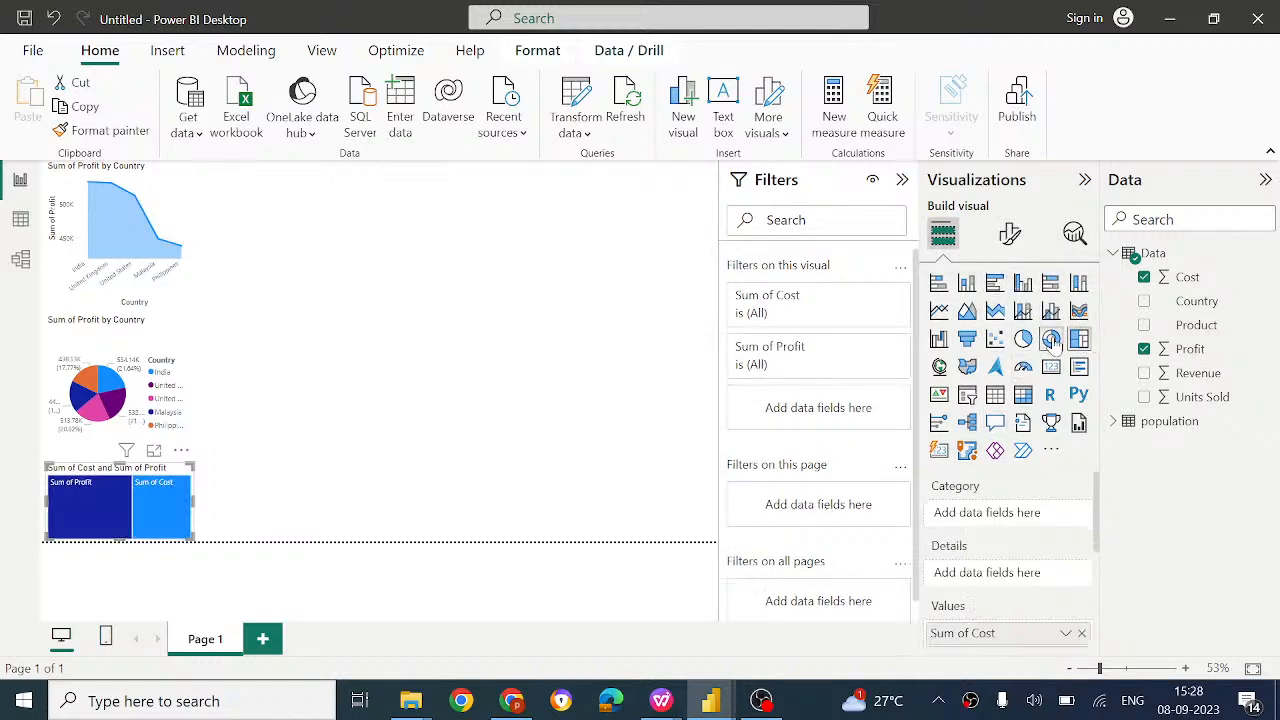
pyautogui.click(1051, 340)
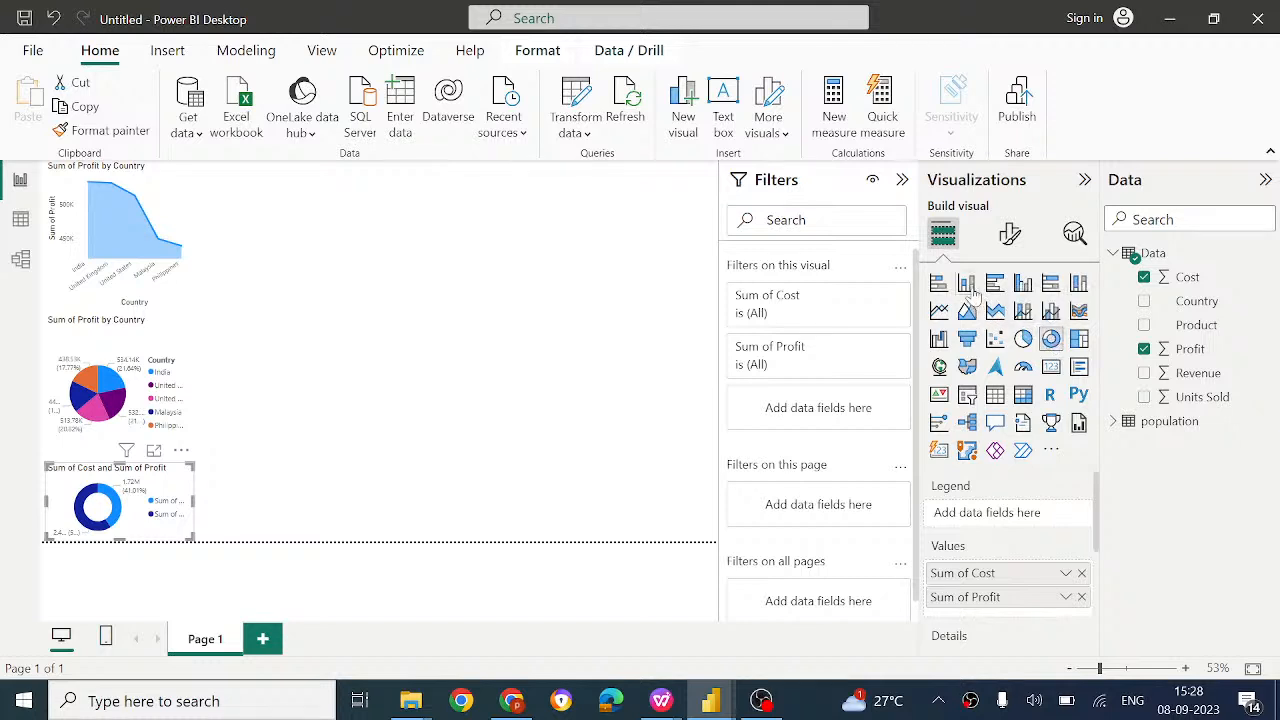
pyautogui.click(1012, 236)
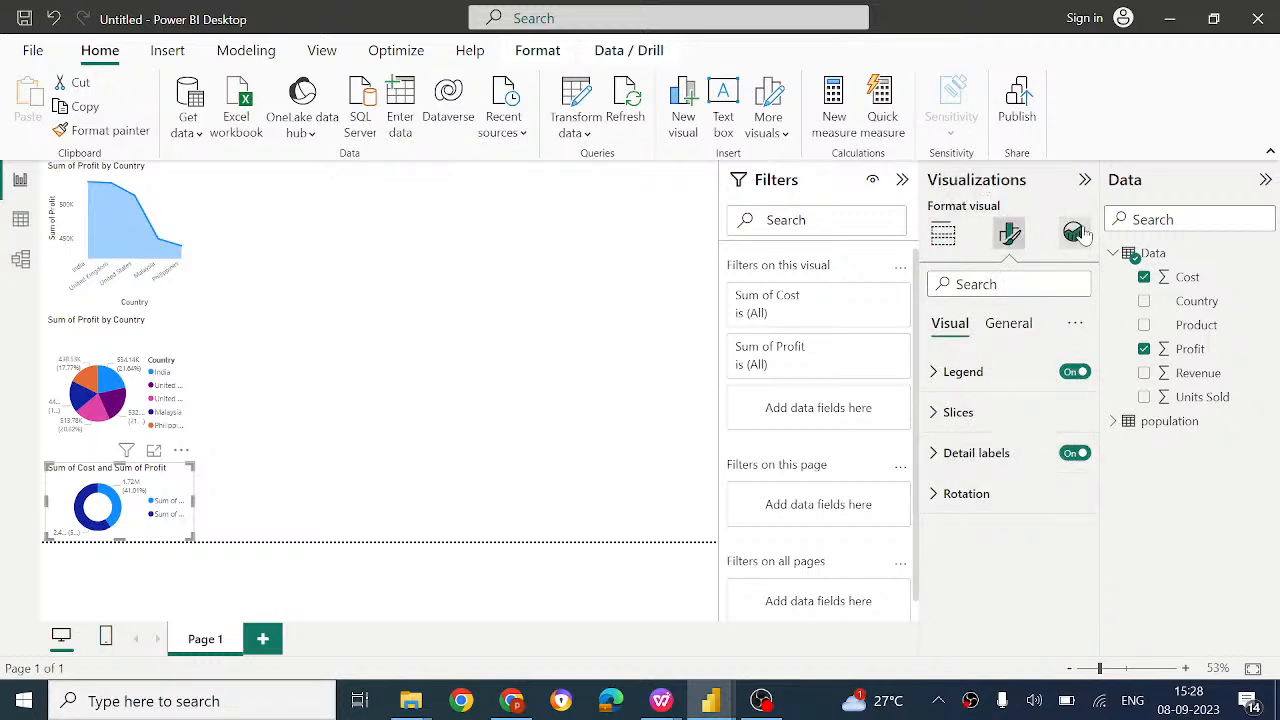
pyautogui.click(943, 233)
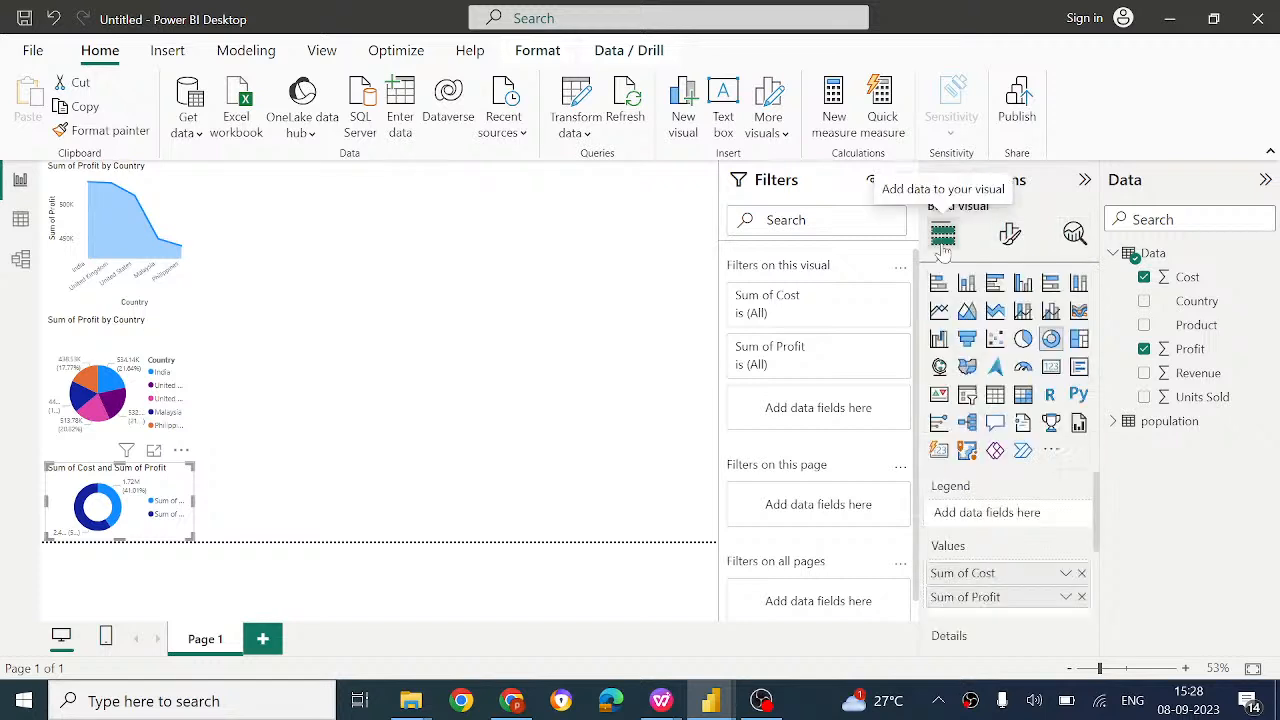
pyautogui.click(545, 422)
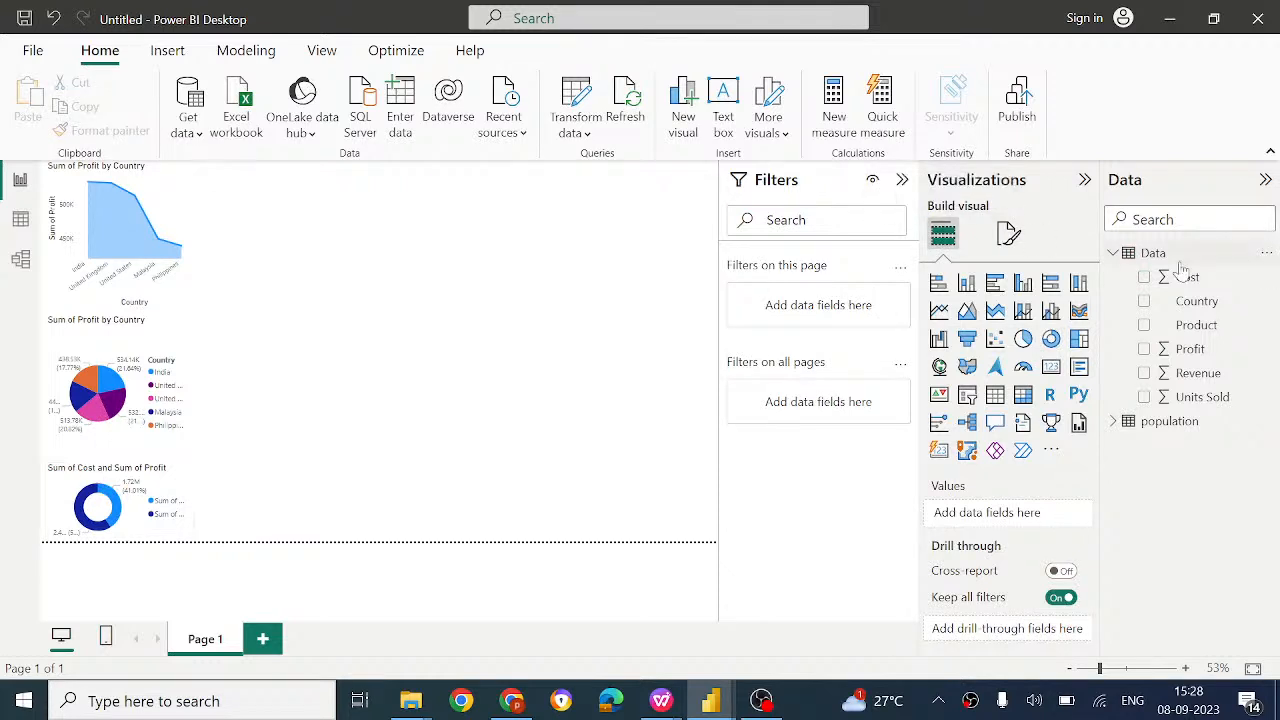
# Step: Expand the population table's fields and add a pie chart of Population by Country / Dependency
pyautogui.click(1114, 423)
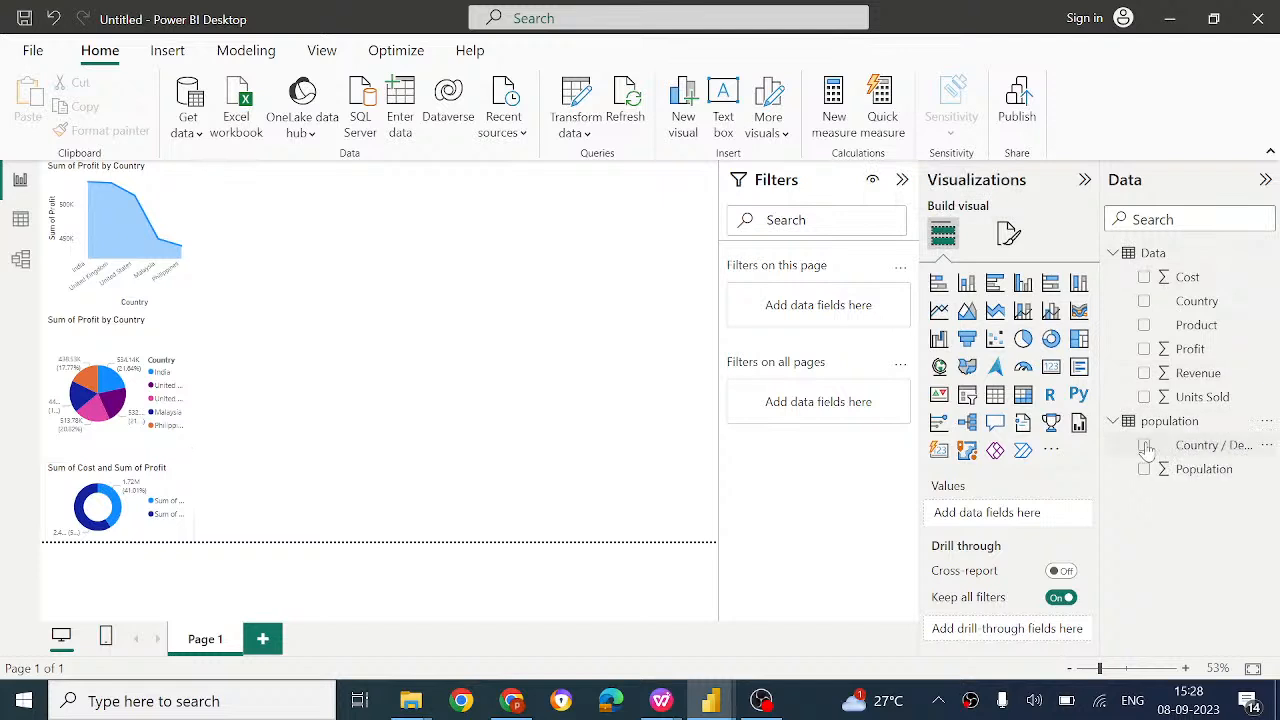
pyautogui.click(1145, 446)
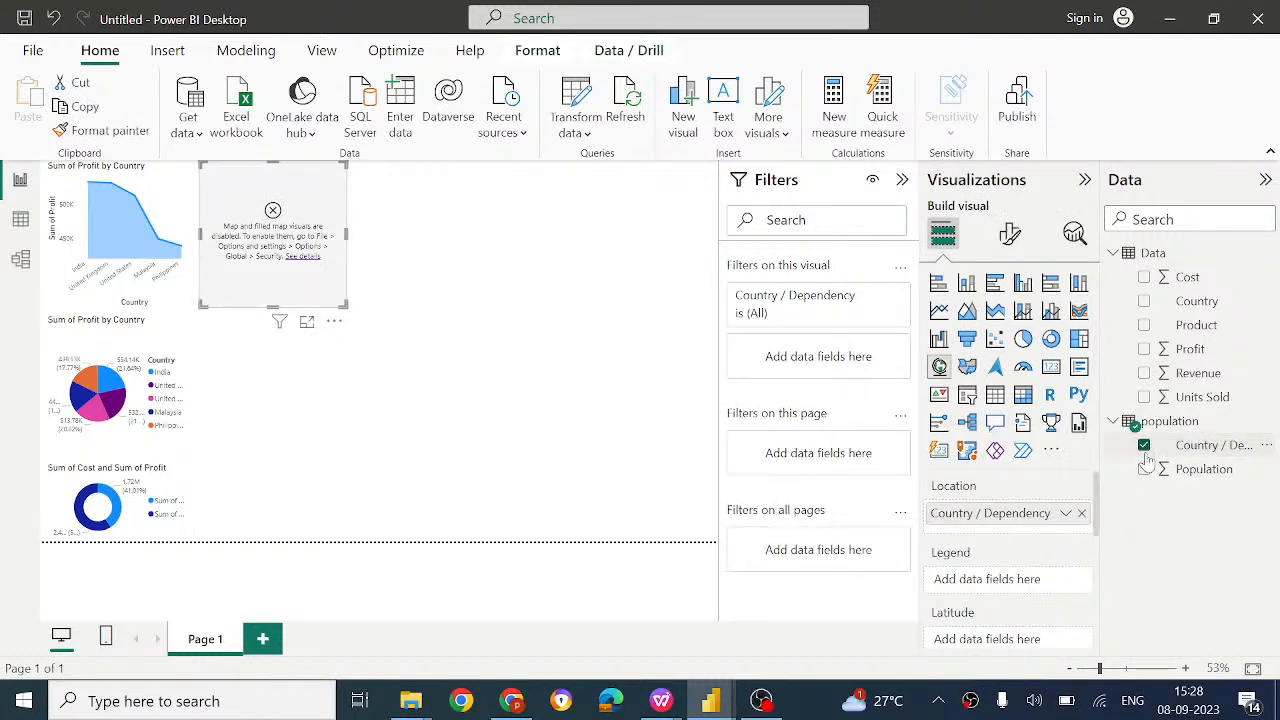
pyautogui.click(1144, 470)
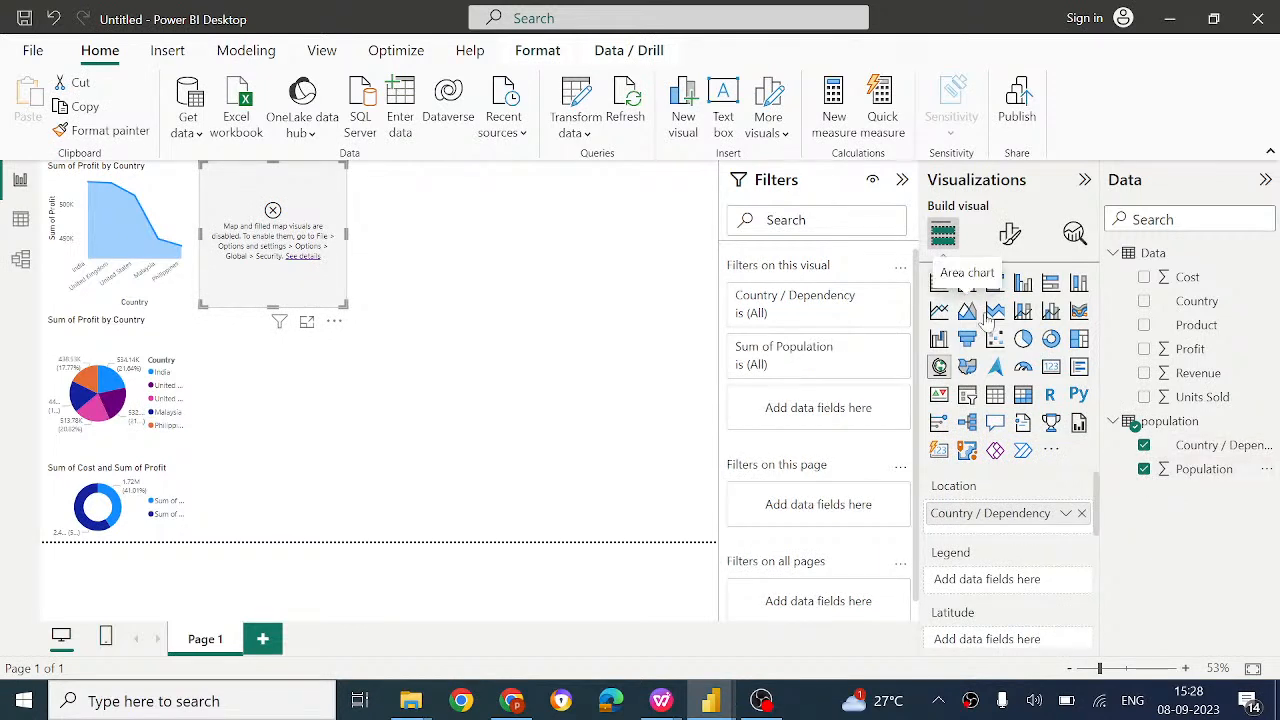
pyautogui.click(1023, 339)
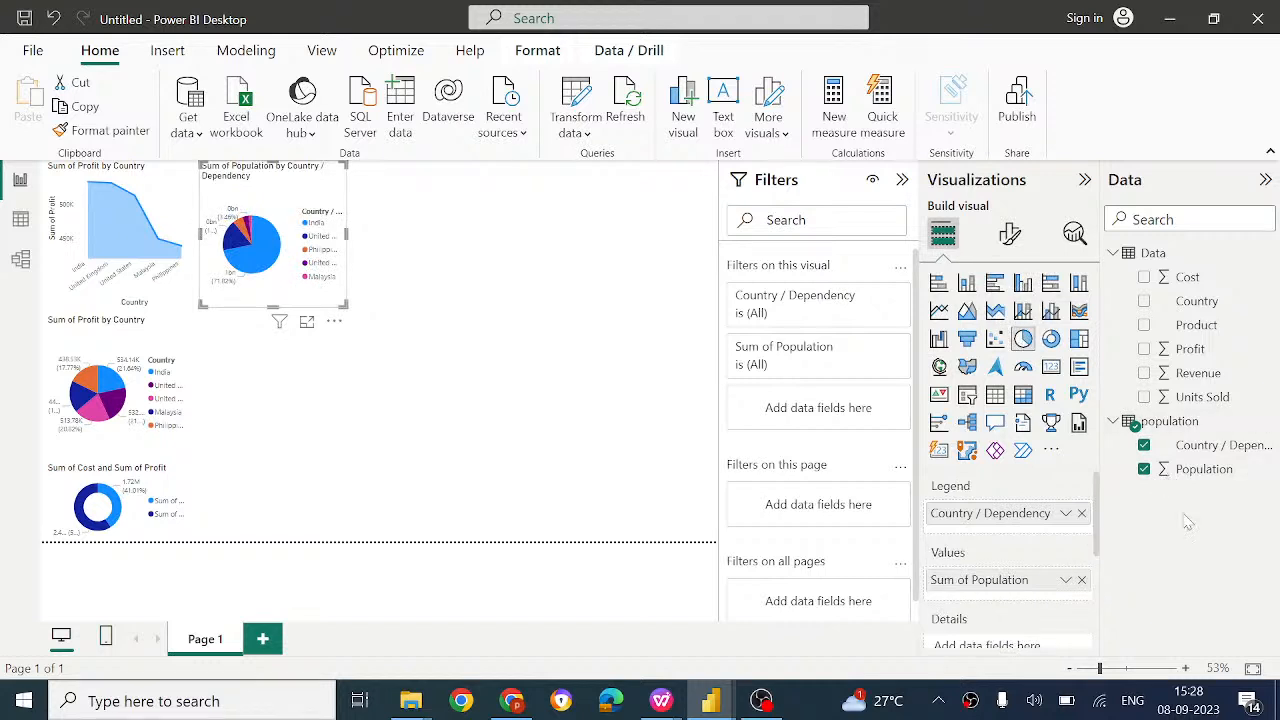
pyautogui.click(610, 335)
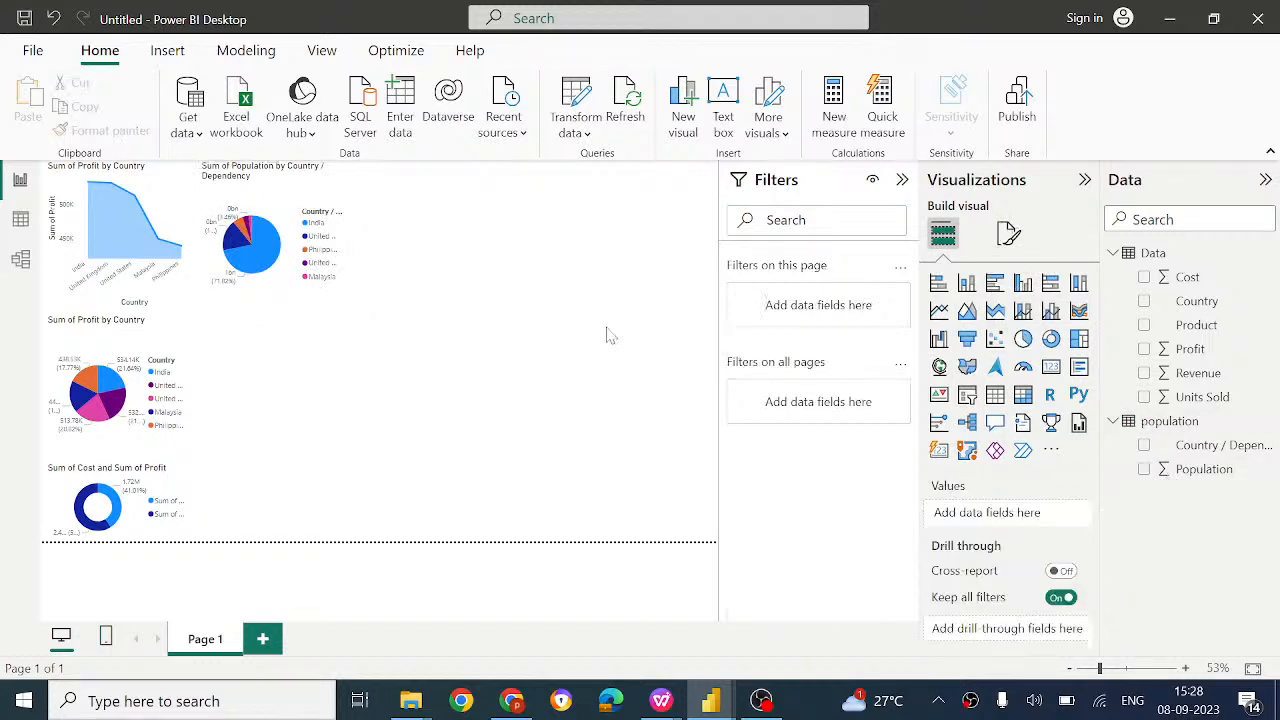
# Step: Try to combine Data's Country with population's Country / Dependency in a ribbon chart and create the missing relationship manually
pyautogui.click(1144, 302)
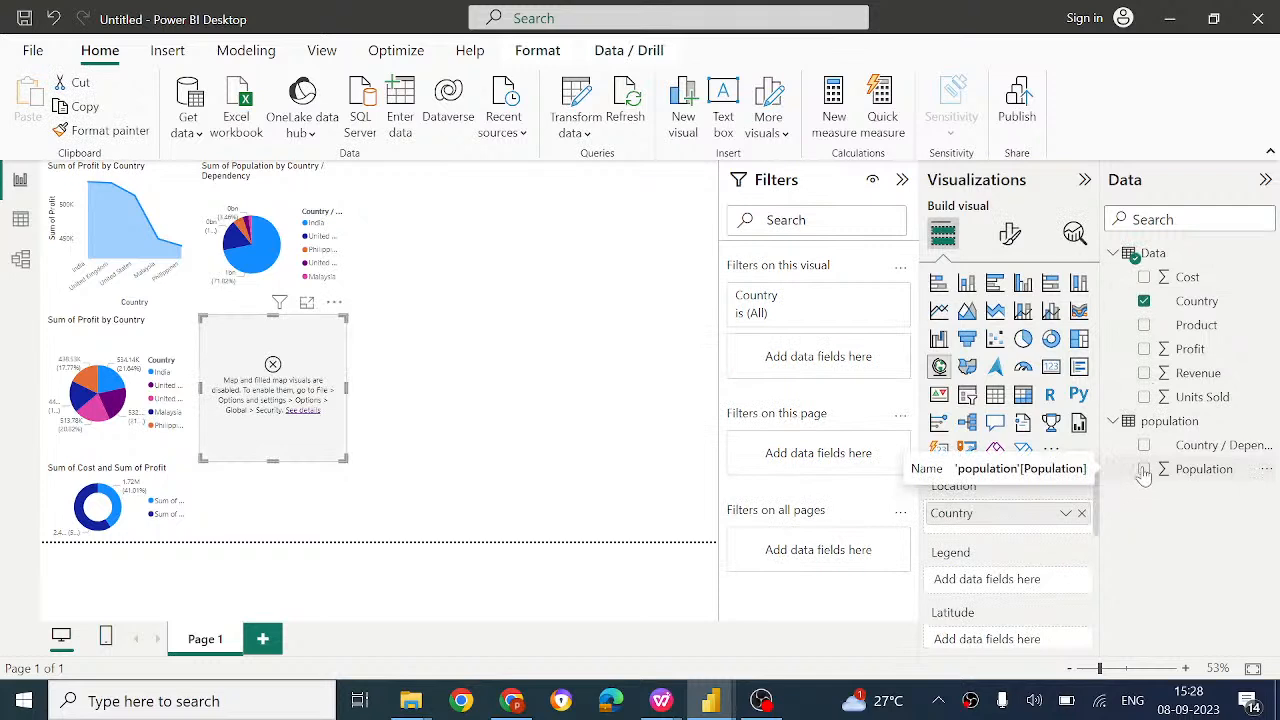
pyautogui.click(1144, 446)
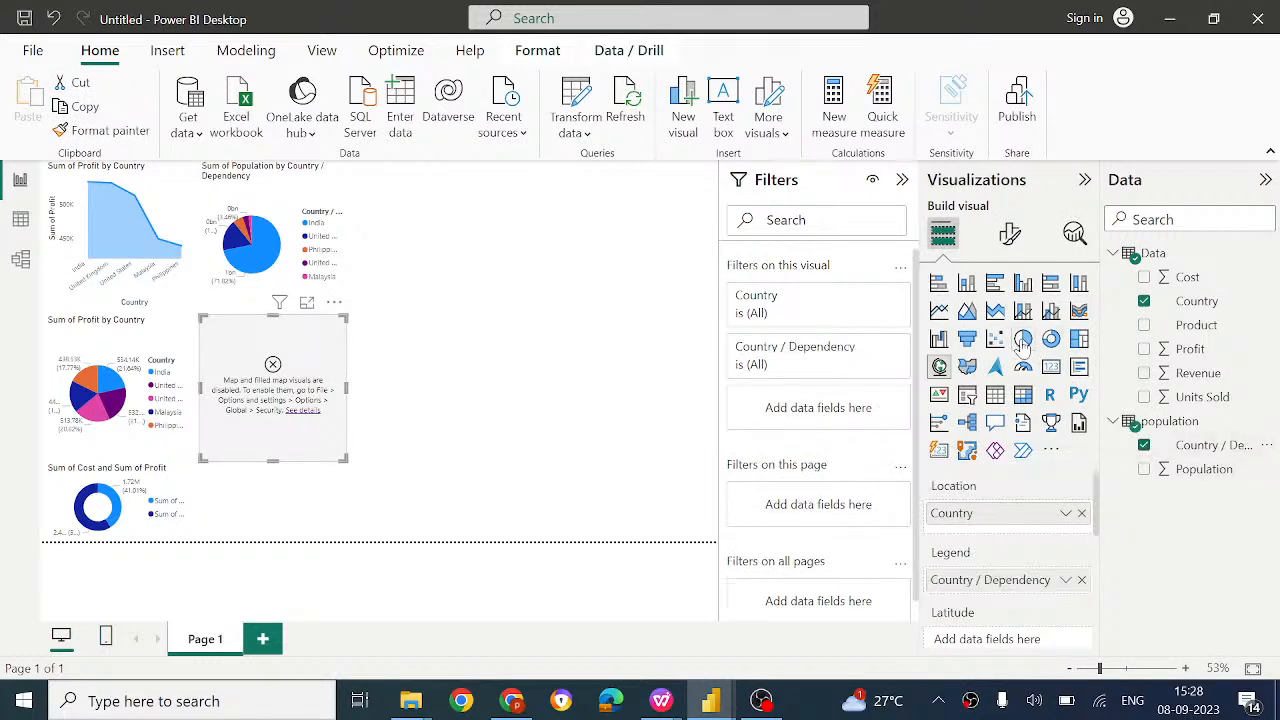
pyautogui.click(1079, 311)
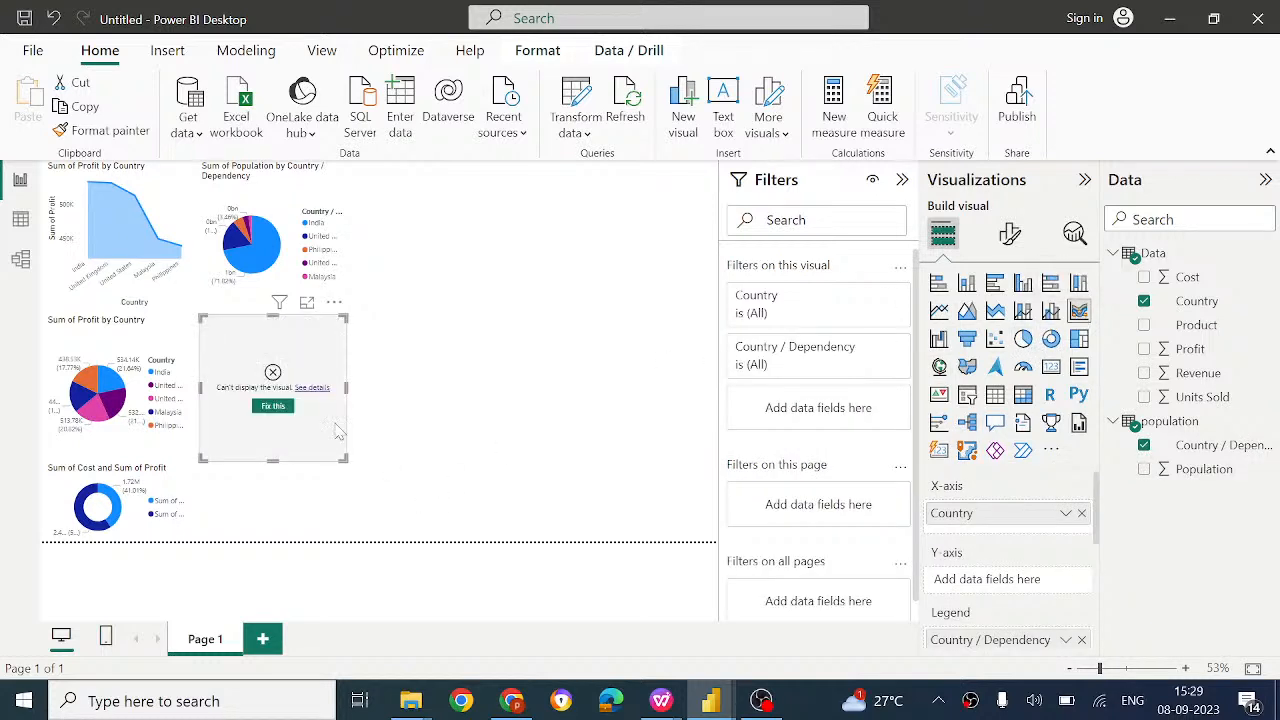
pyautogui.click(273, 406)
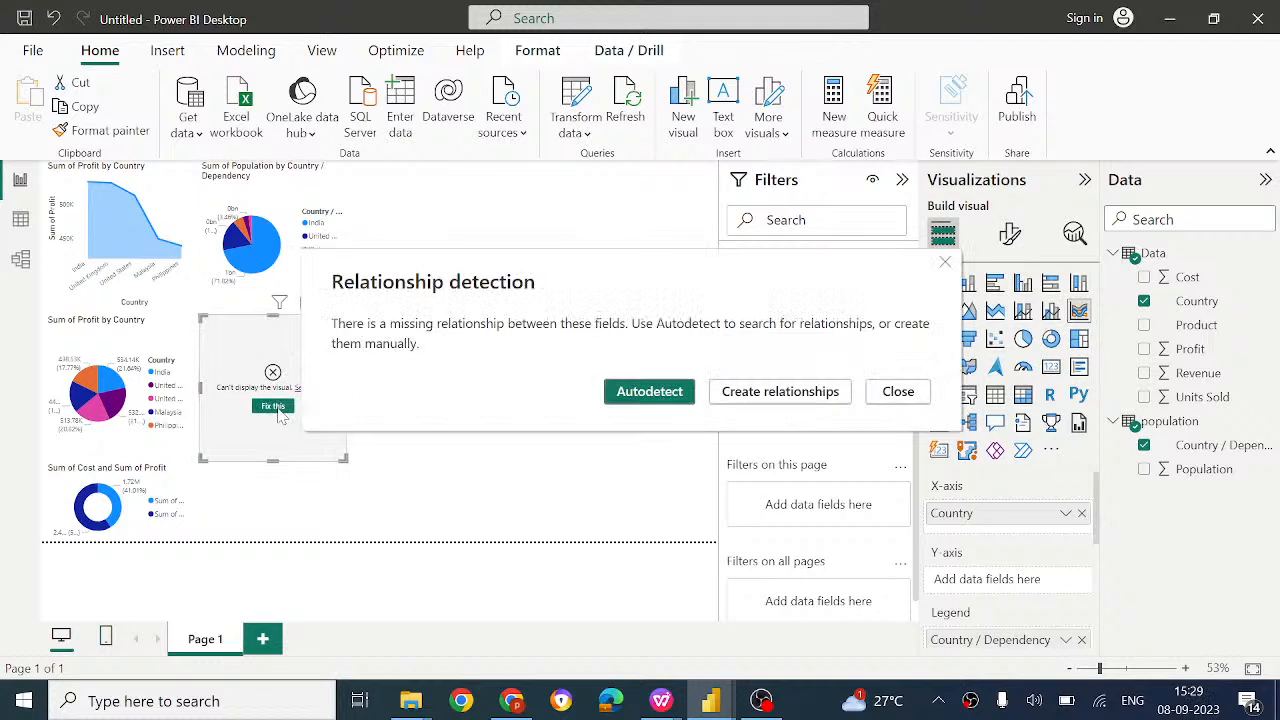
pyautogui.click(798, 398)
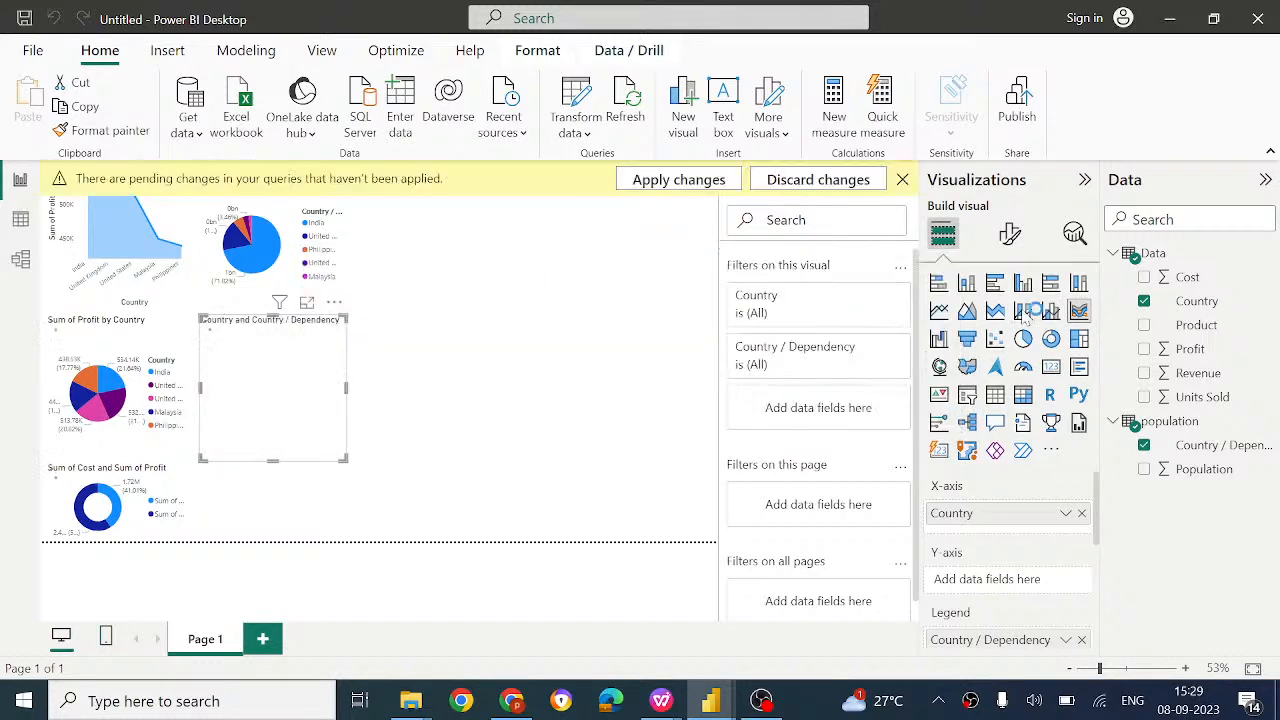
# Step: Add Profit to the Country and Country / Dependency visual, try it as a donut chart, and delete the visual
pyautogui.click(1145, 350)
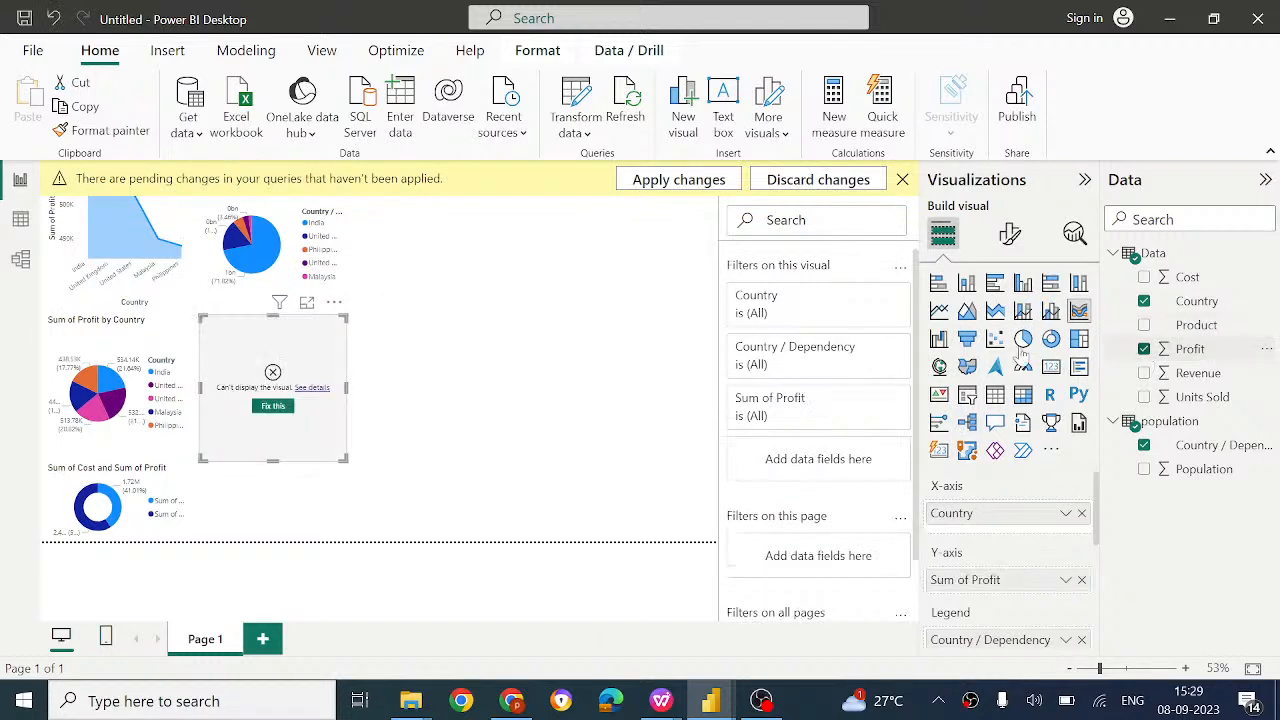
pyautogui.click(1051, 338)
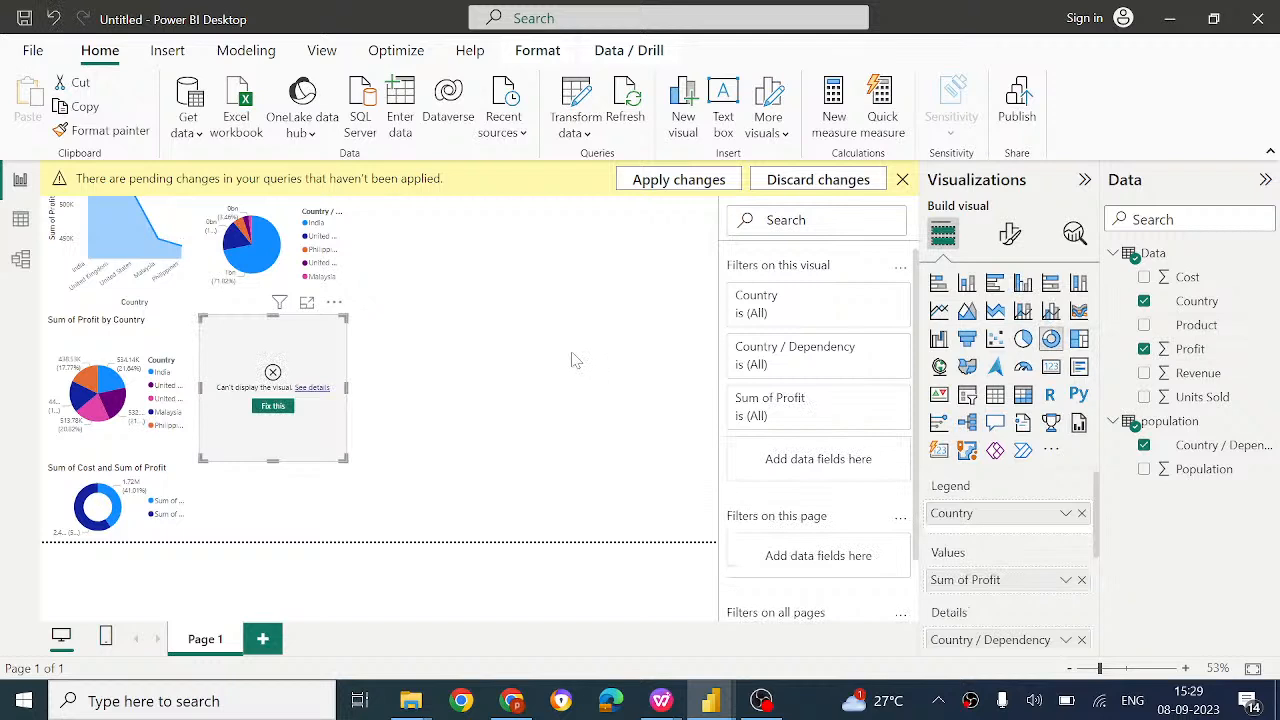
pyautogui.click(270, 406)
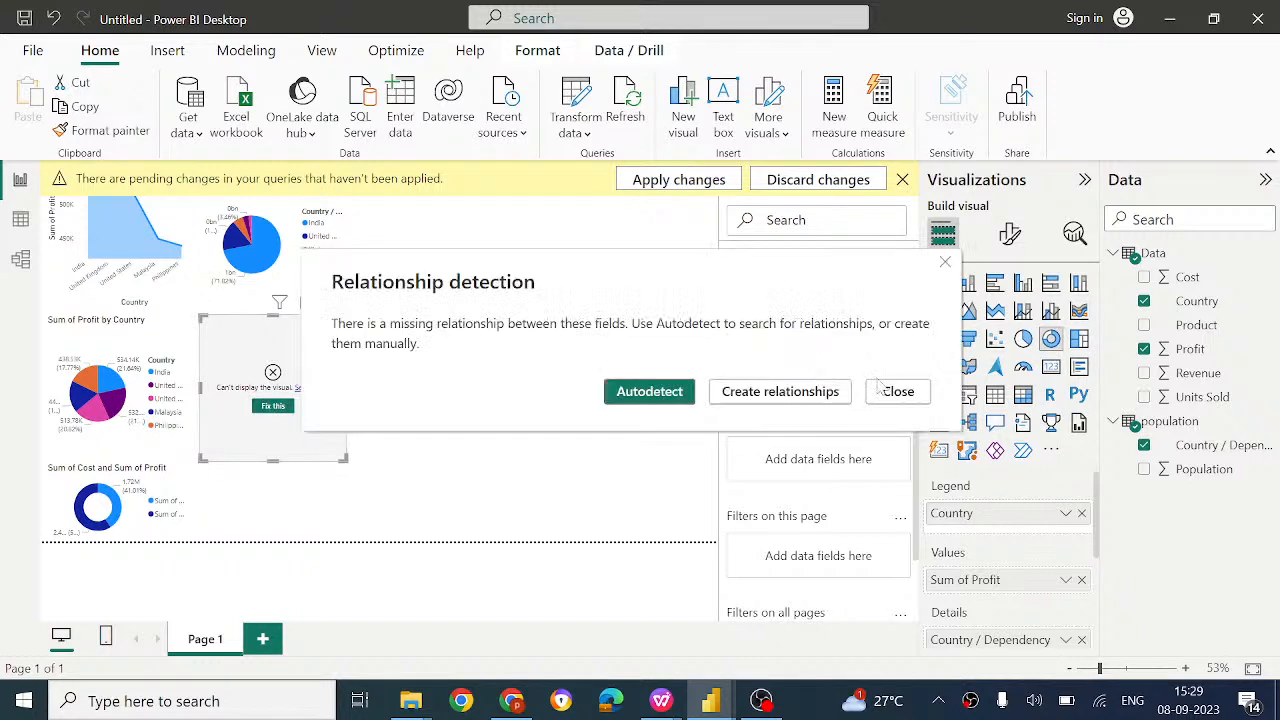
pyautogui.click(896, 389)
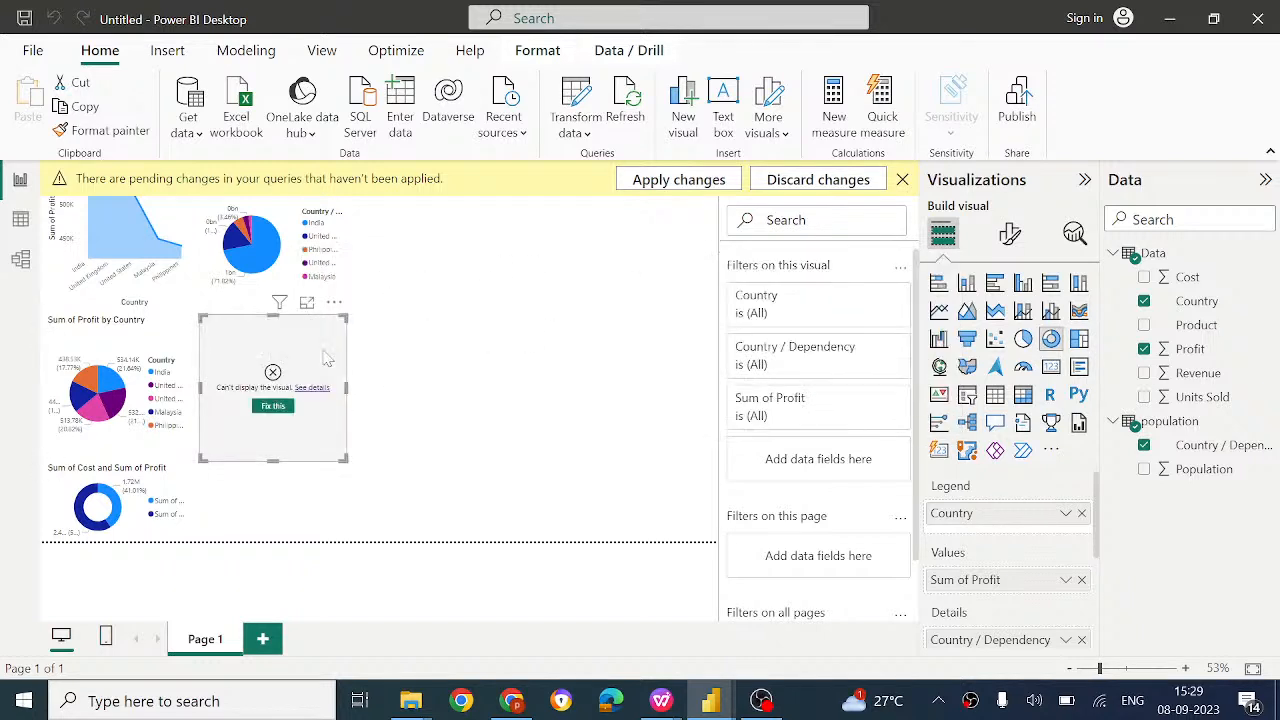
pyautogui.press('Delete')
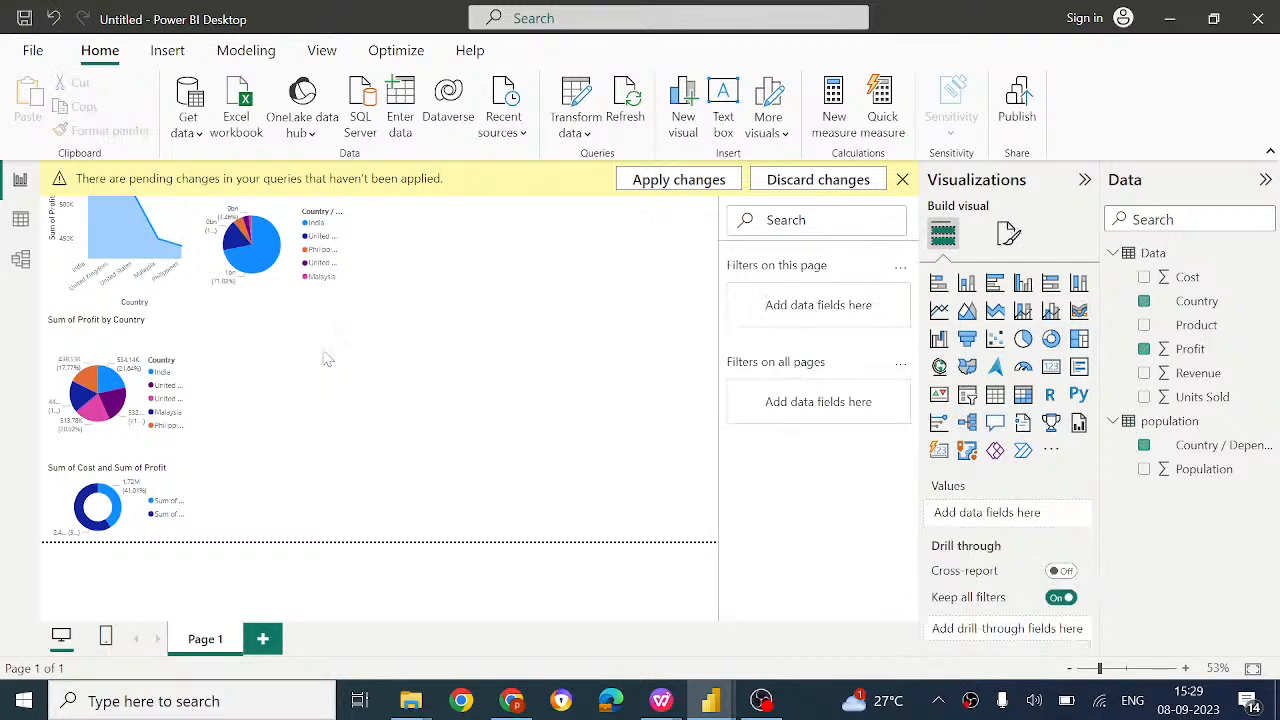
# Step: Add a clustered column chart of Cost by the population table's Country / Dependency
pyautogui.click(1144, 279)
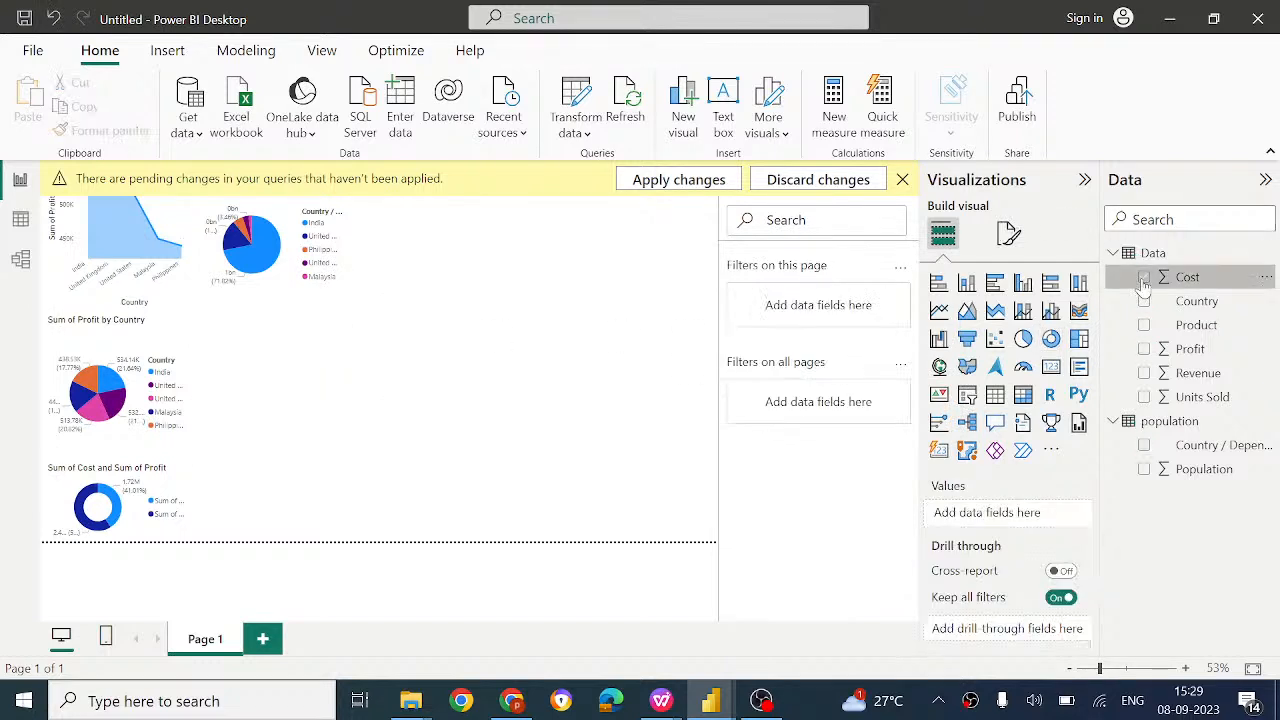
pyautogui.click(1150, 452)
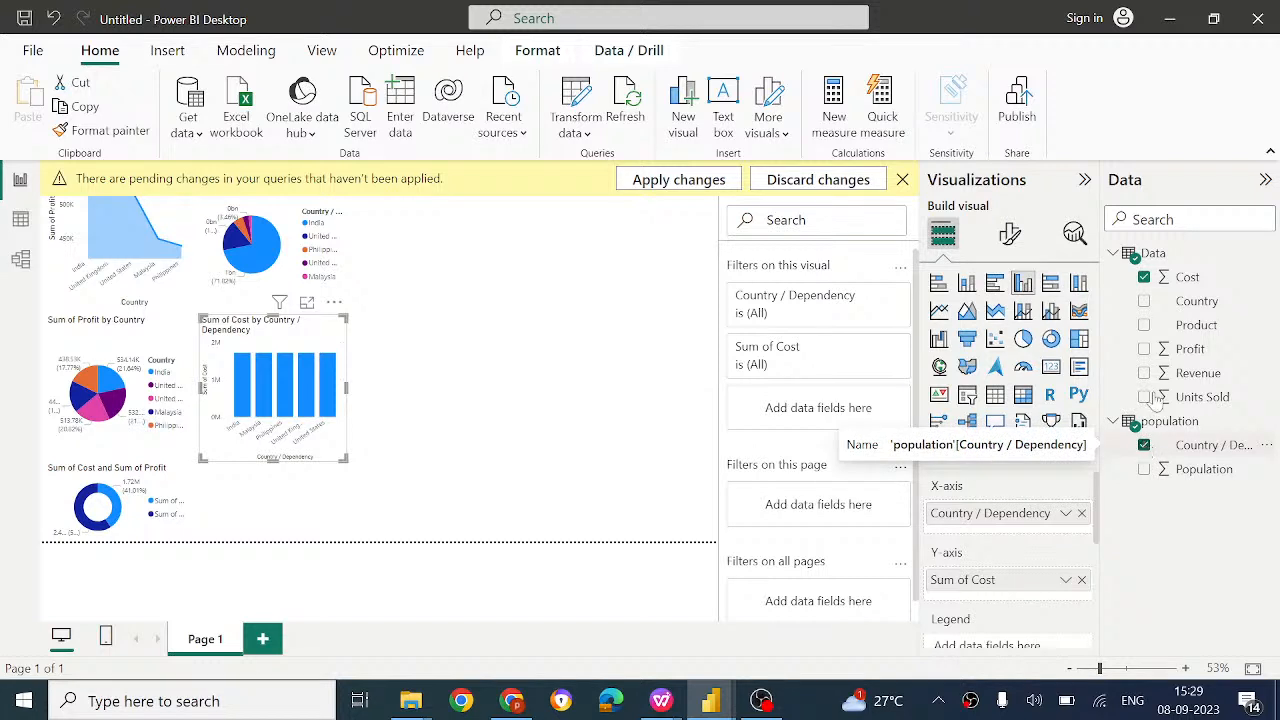
# Step: Try adding Product and Country to the Cost by Country / Dependency chart and remove both fields
pyautogui.click(1144, 326)
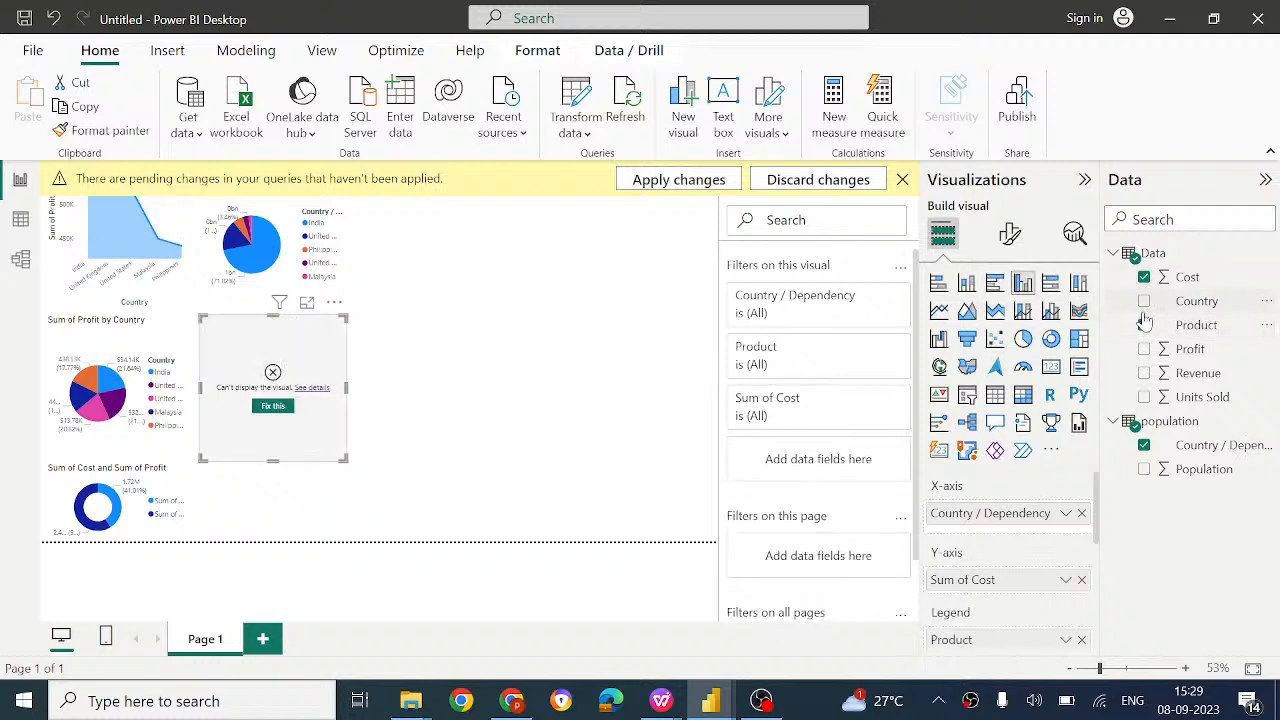
pyautogui.click(1144, 302)
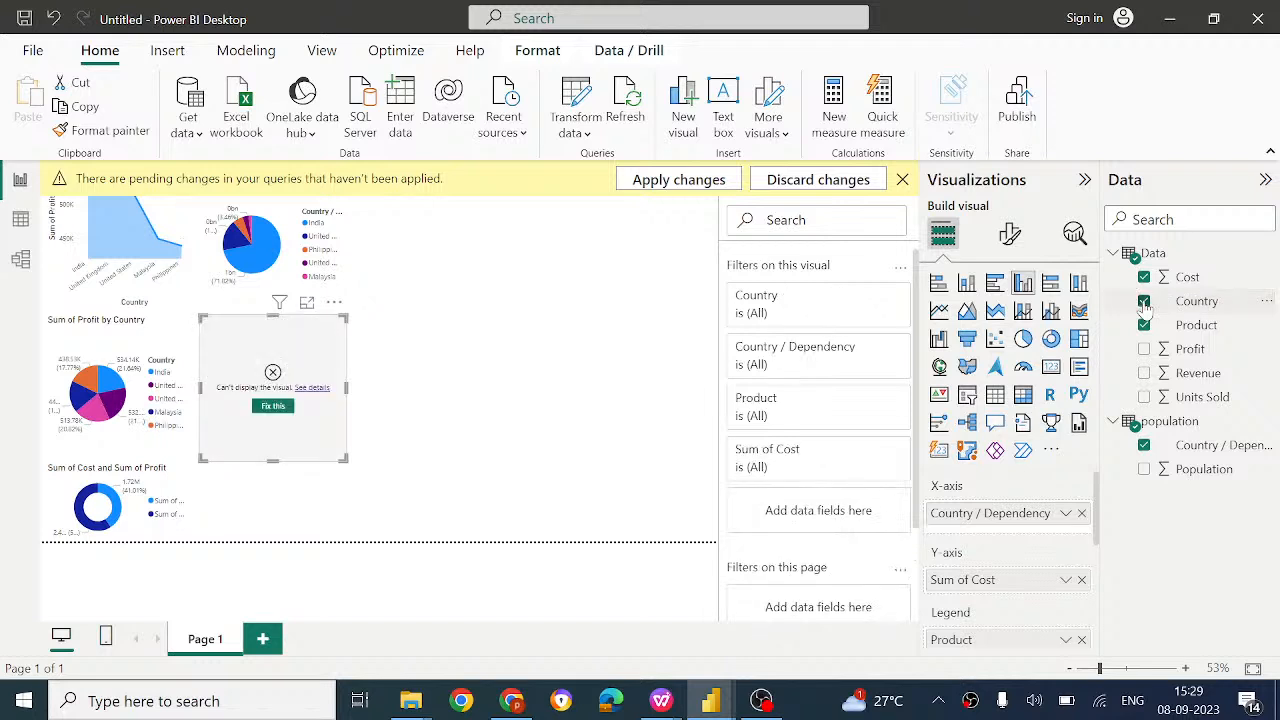
pyautogui.click(1144, 303)
pyautogui.click(1144, 326)
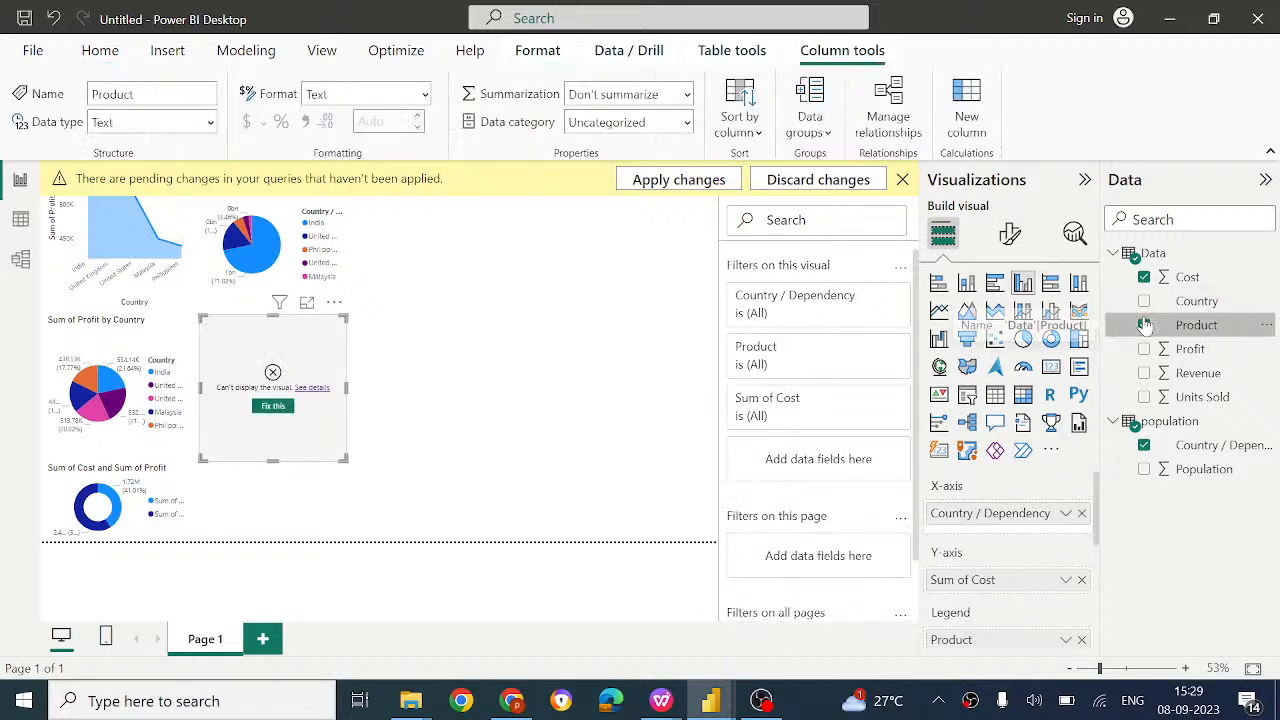
pyautogui.click(1144, 326)
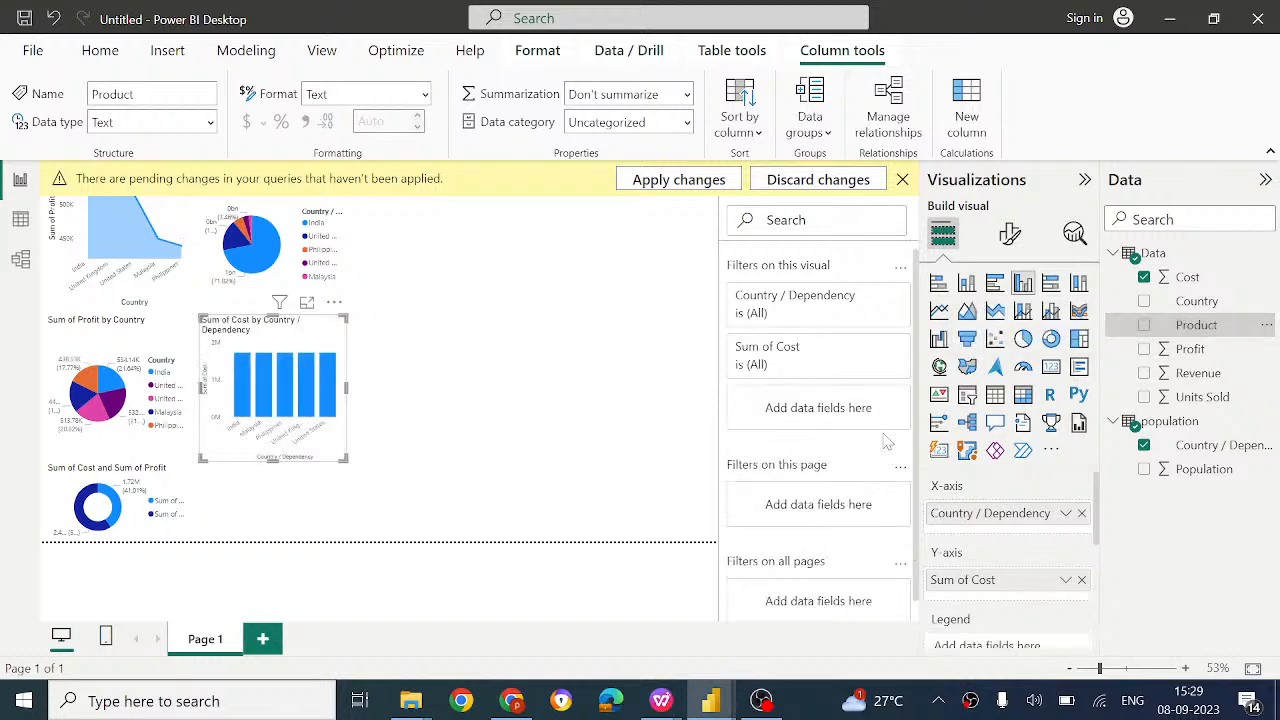
# Step: Change the Cost by Country / Dependency visual to a ribbon chart and dismiss the pending changes notice
pyautogui.click(1051, 311)
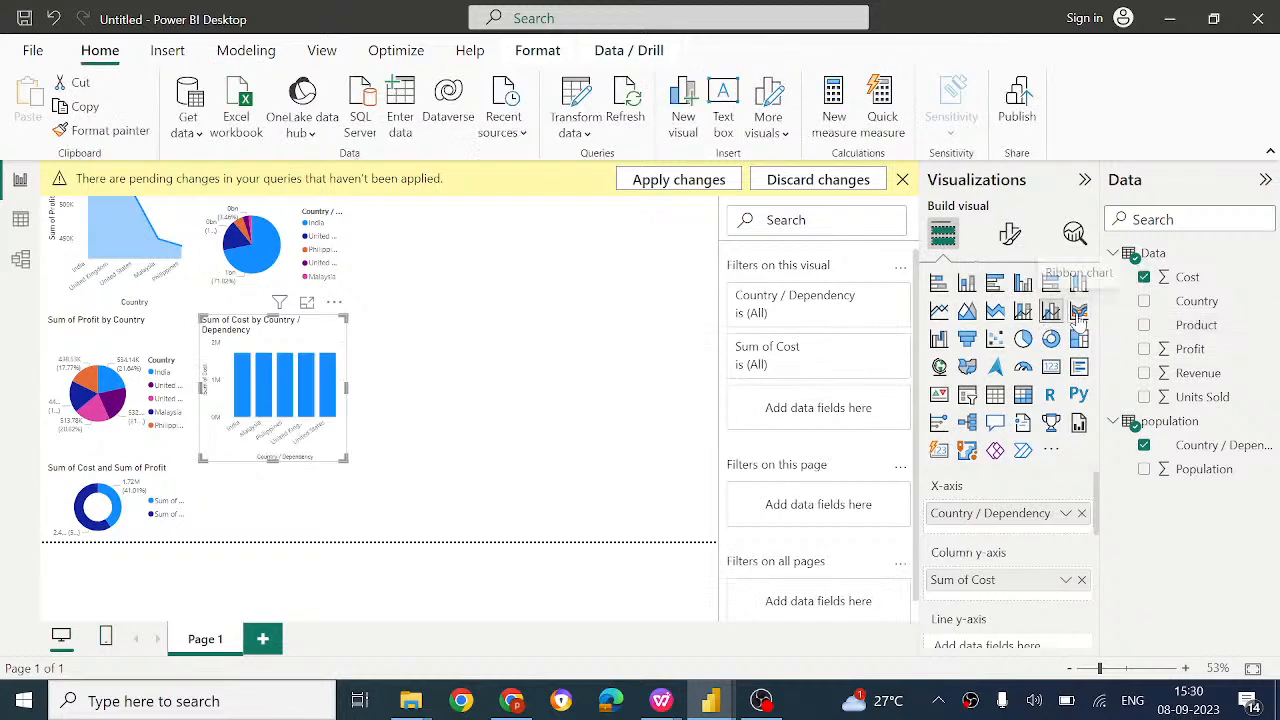
pyautogui.click(1079, 313)
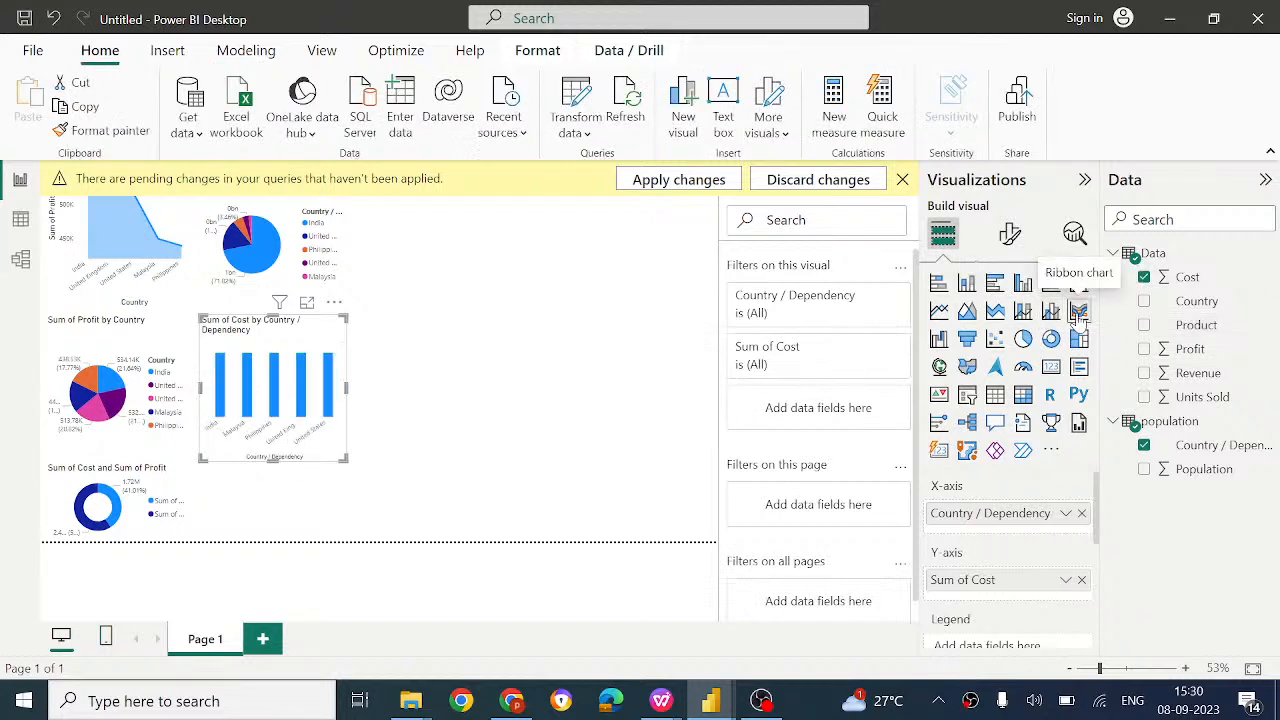
pyautogui.click(510, 302)
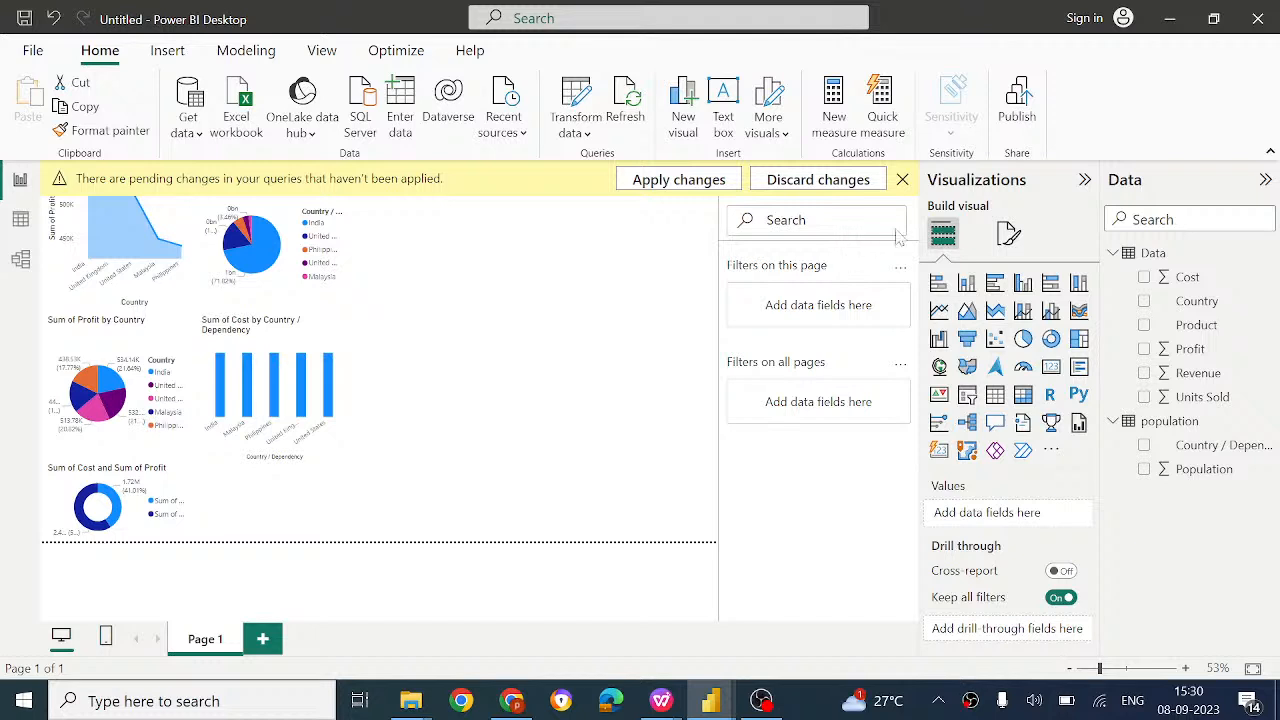
pyautogui.click(903, 180)
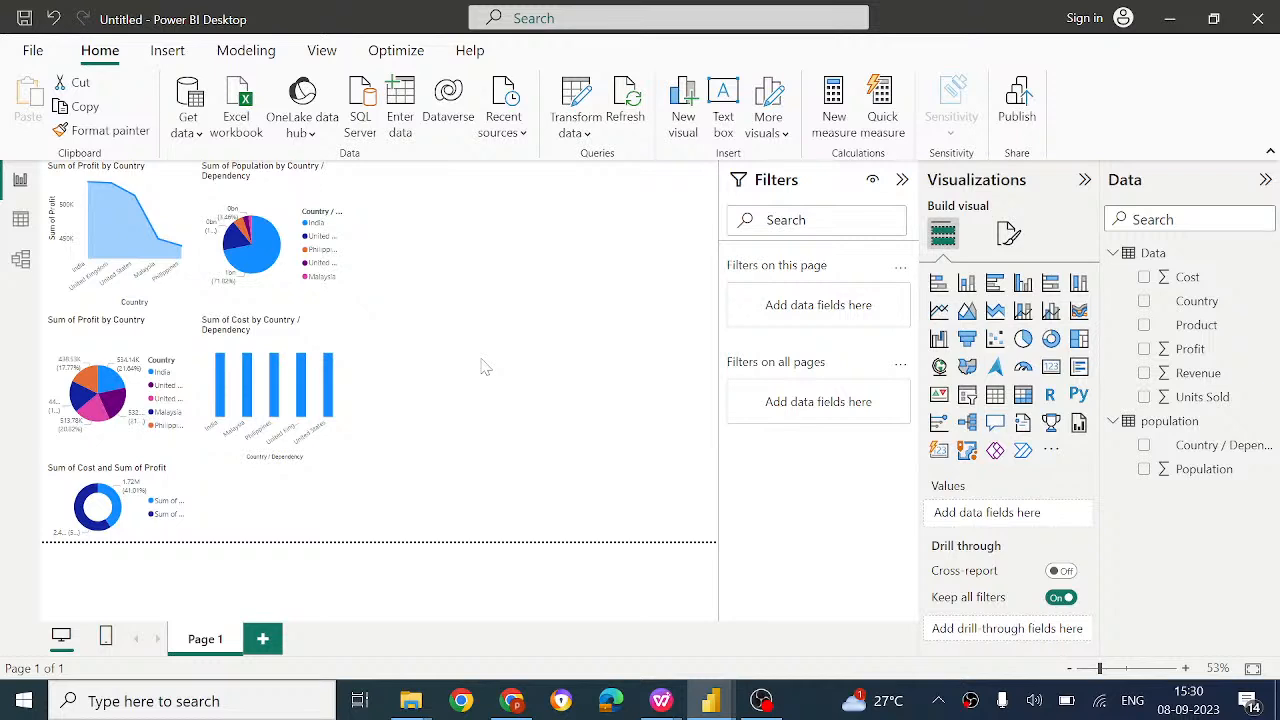
# Step: Add a clustered column chart of Revenue, Profit and Population by the Data table's Country
pyautogui.click(1145, 372)
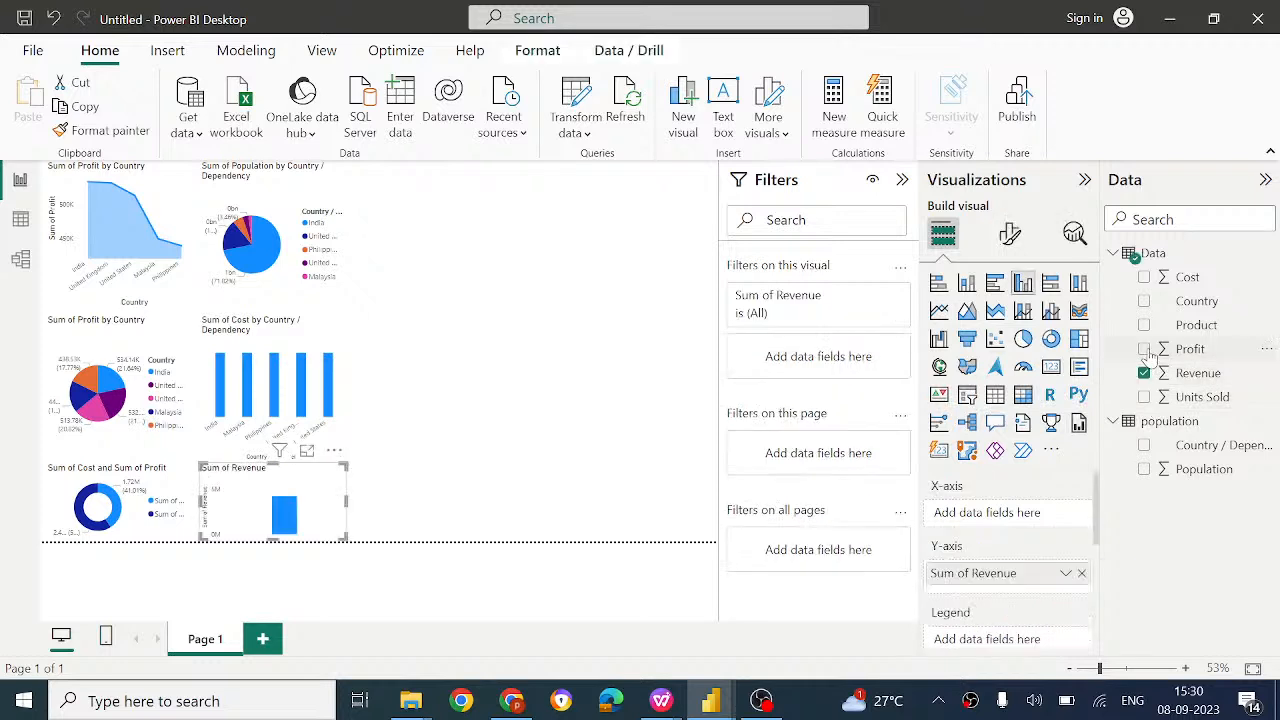
pyautogui.click(1145, 349)
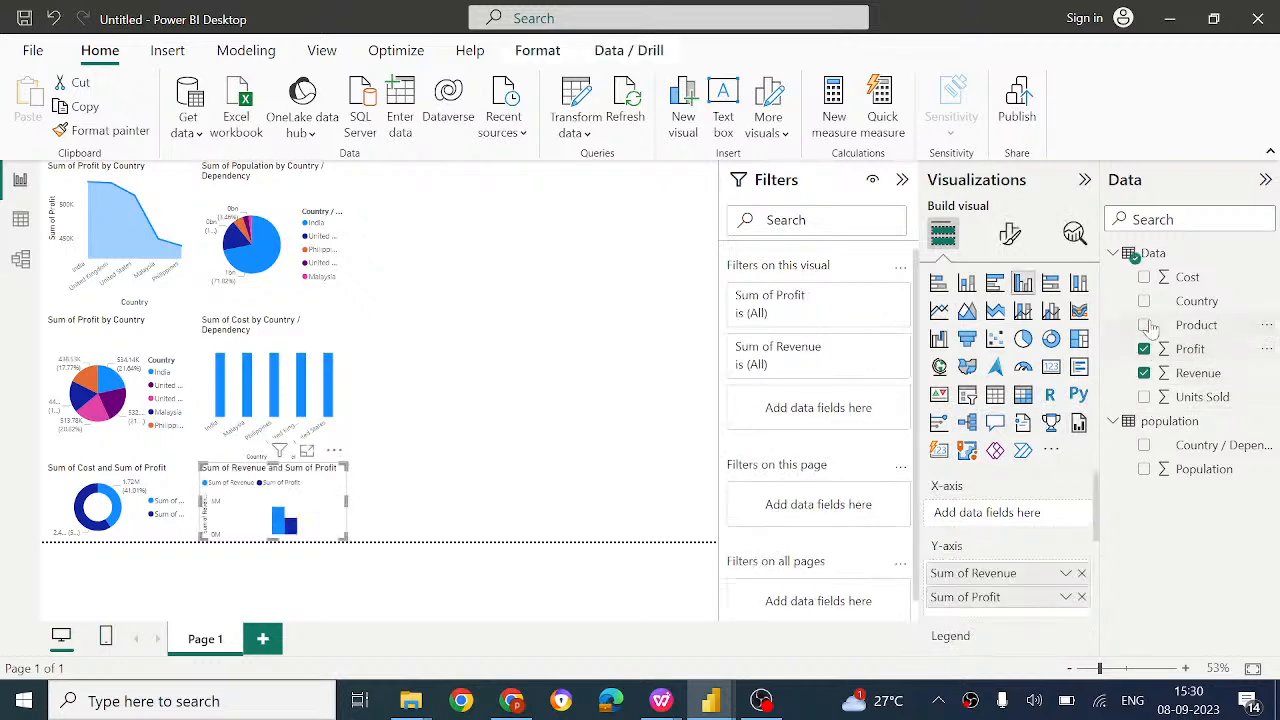
pyautogui.click(1146, 472)
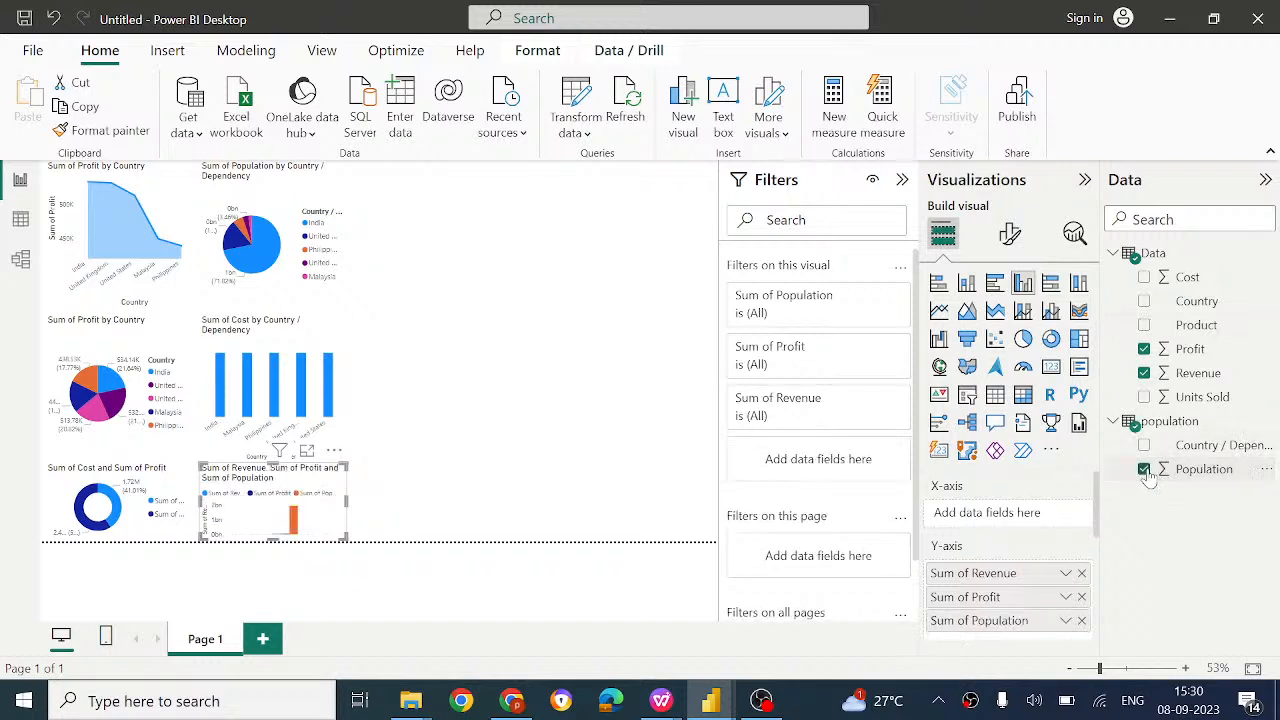
pyautogui.click(1144, 305)
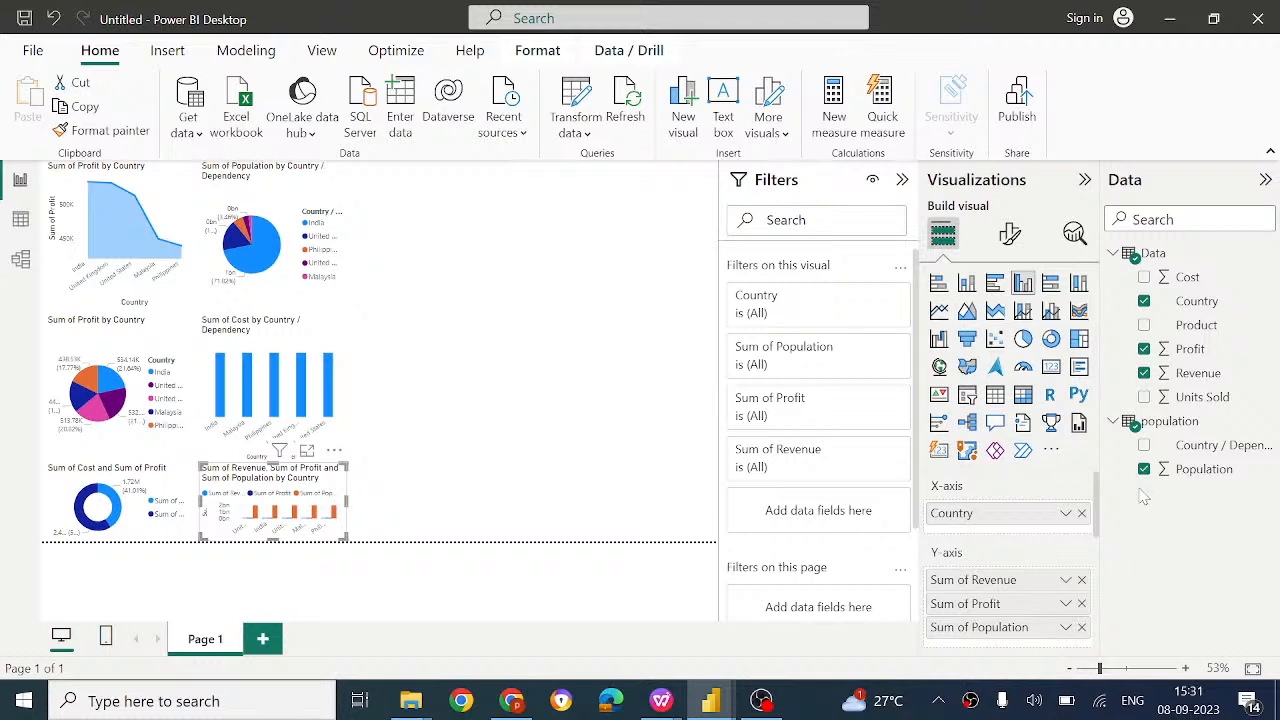
pyautogui.click(648, 426)
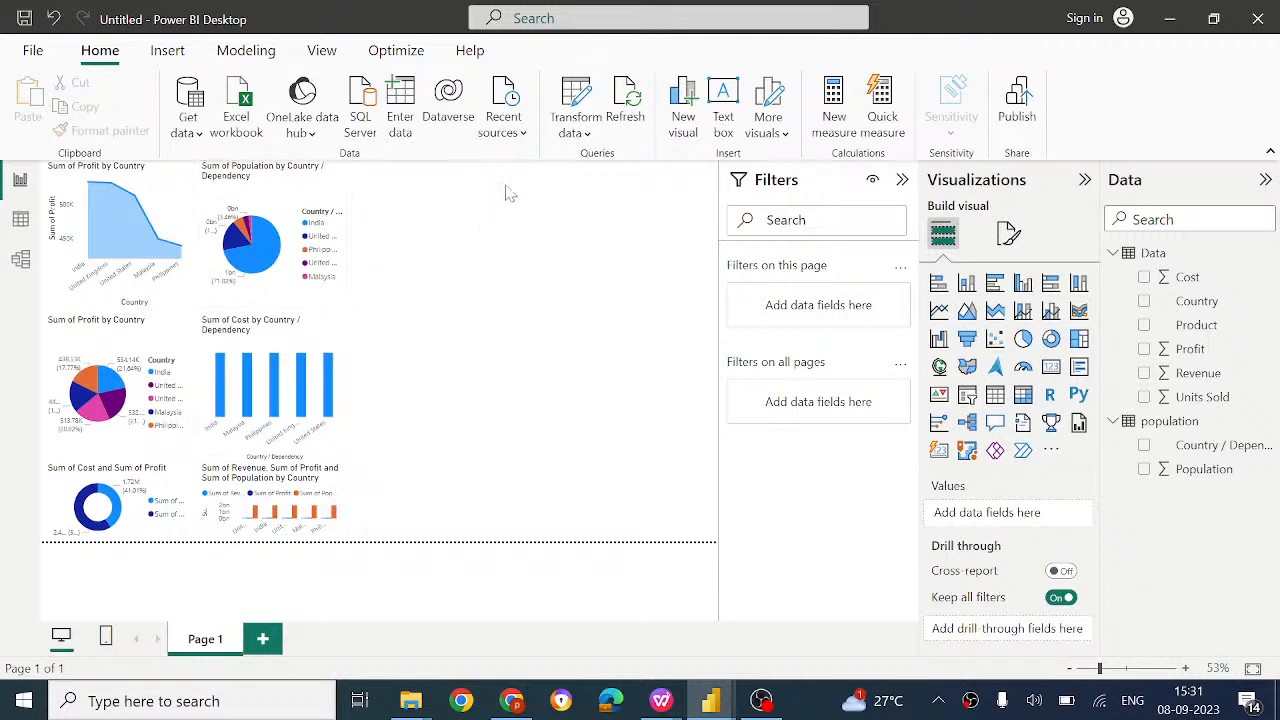
# Step: Add a clustered column chart comparing Cost and Units Sold
pyautogui.click(1145, 279)
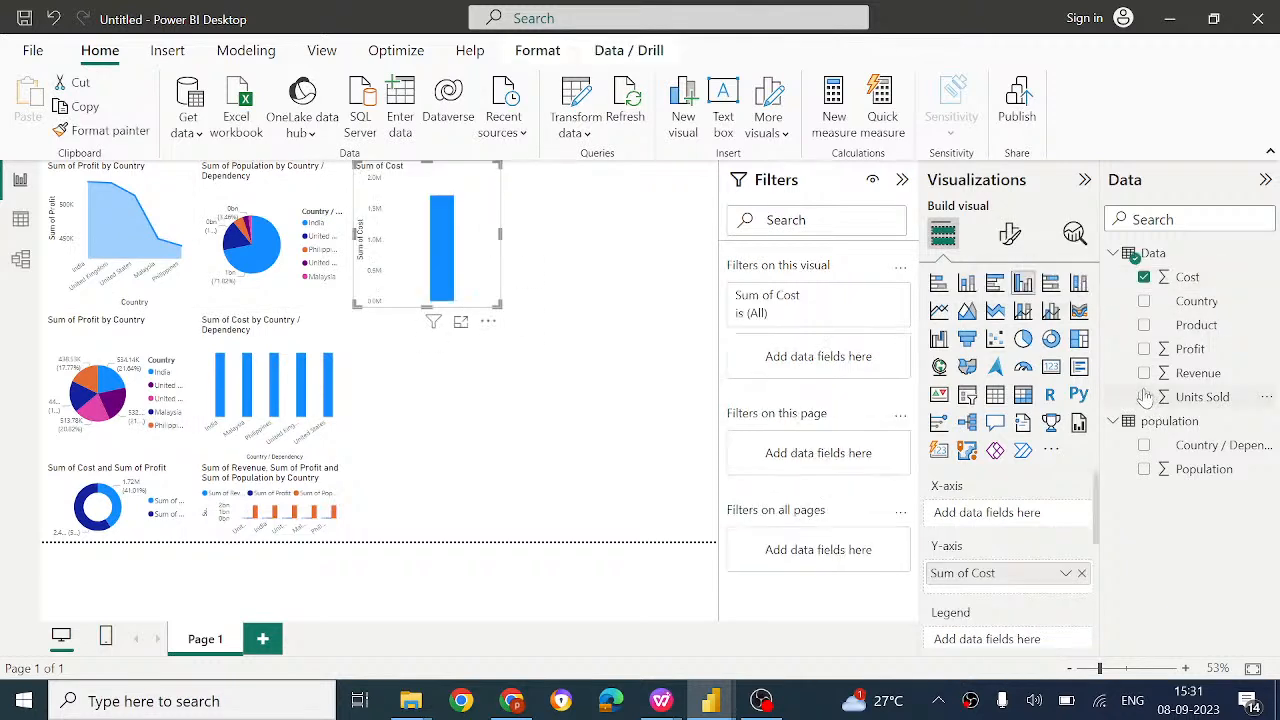
pyautogui.click(1145, 397)
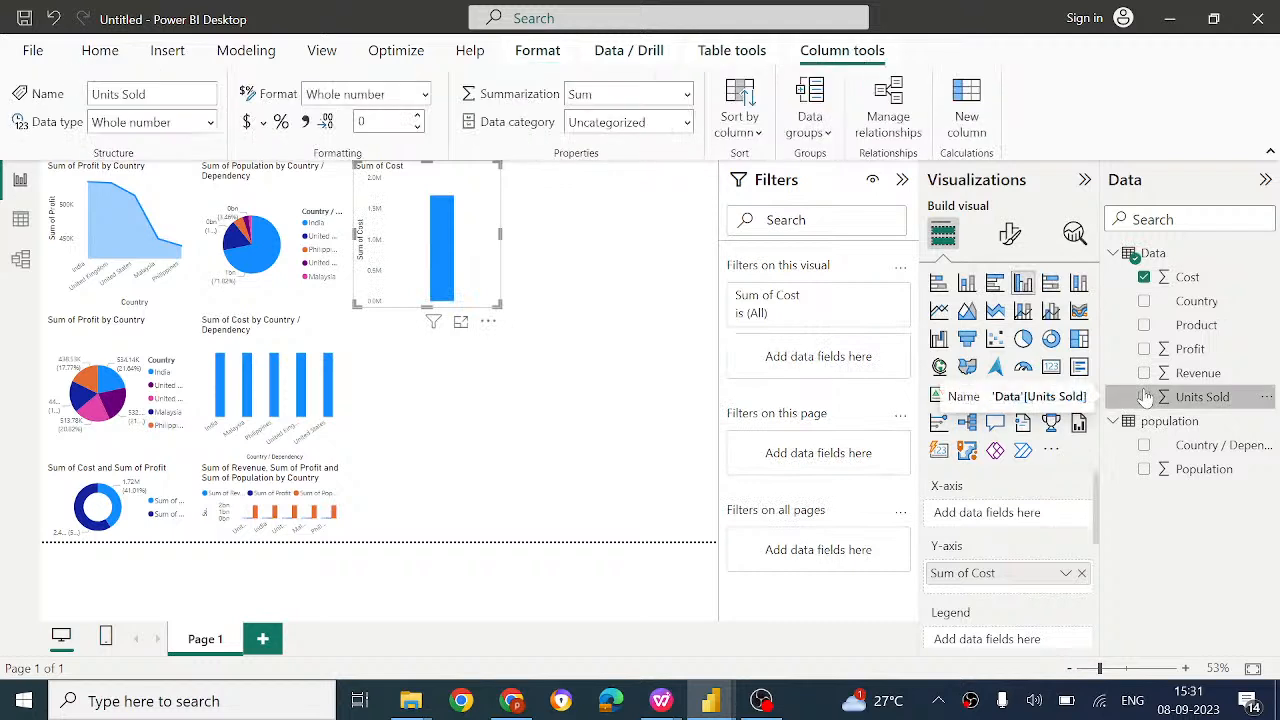
pyautogui.click(1144, 398)
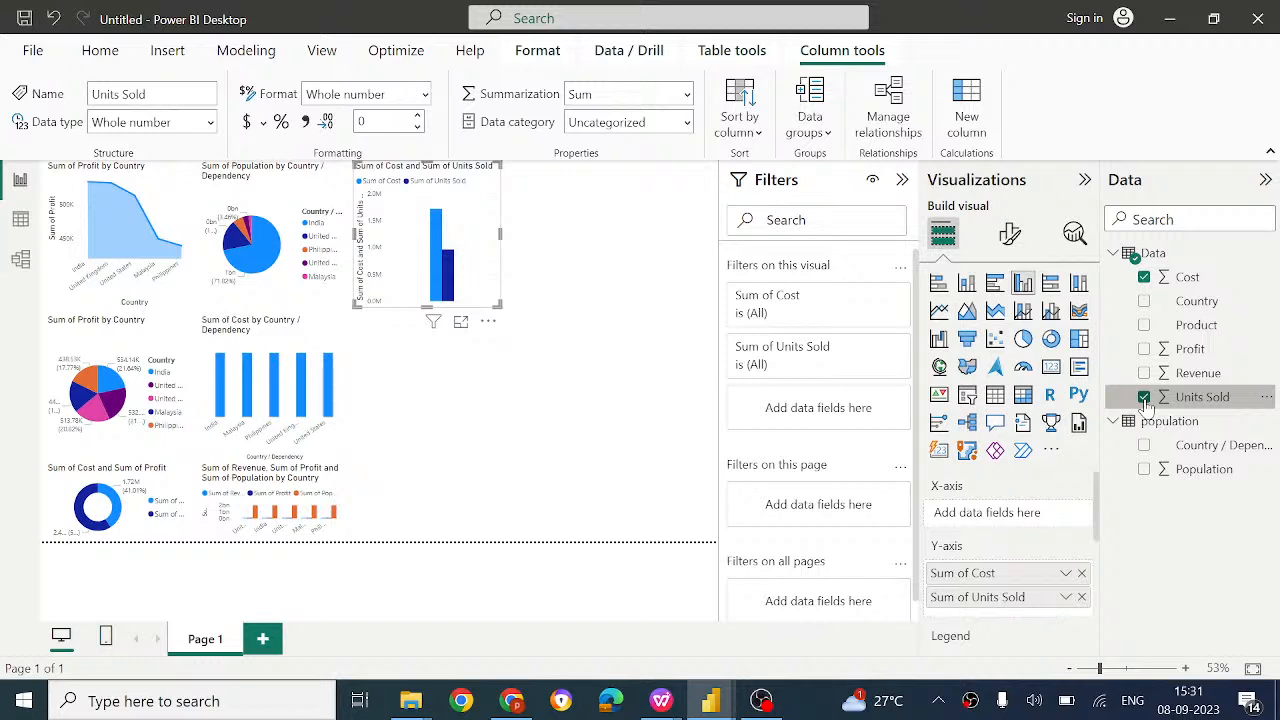
pyautogui.click(617, 379)
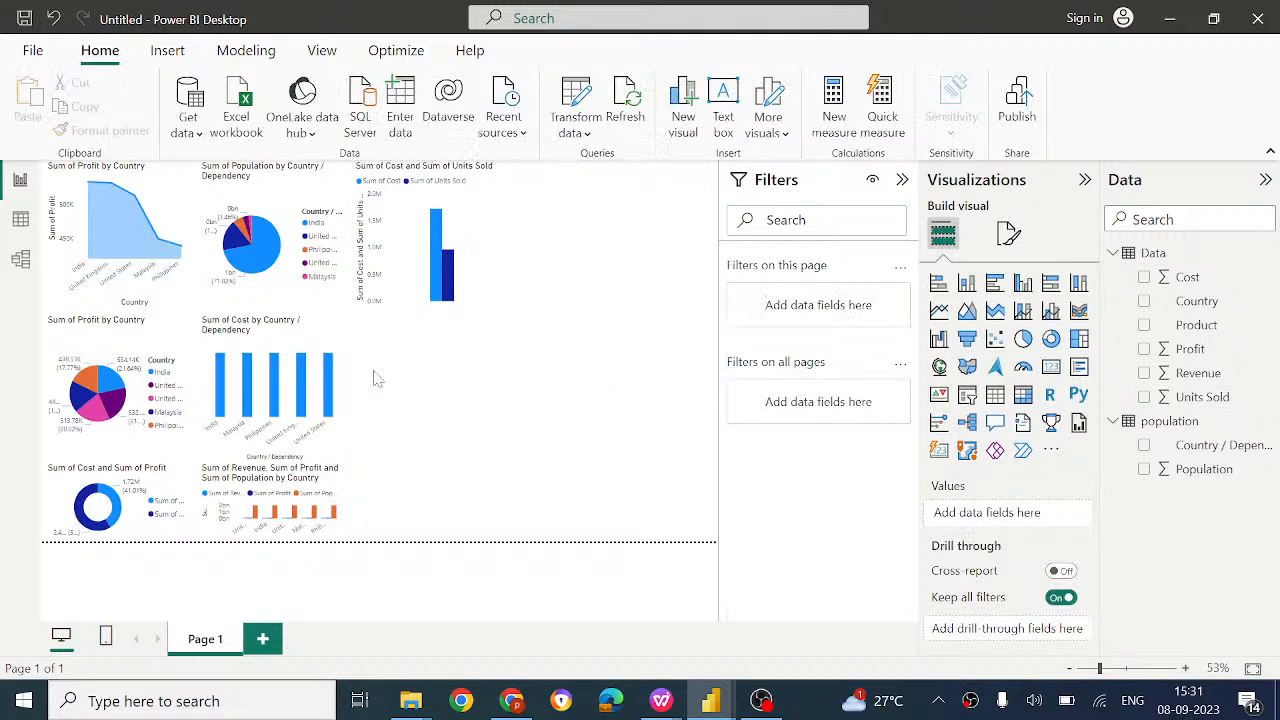
# Step: Try an Azure map of Product with Population, swap Population for Profit, and delete the visual
pyautogui.click(1146, 327)
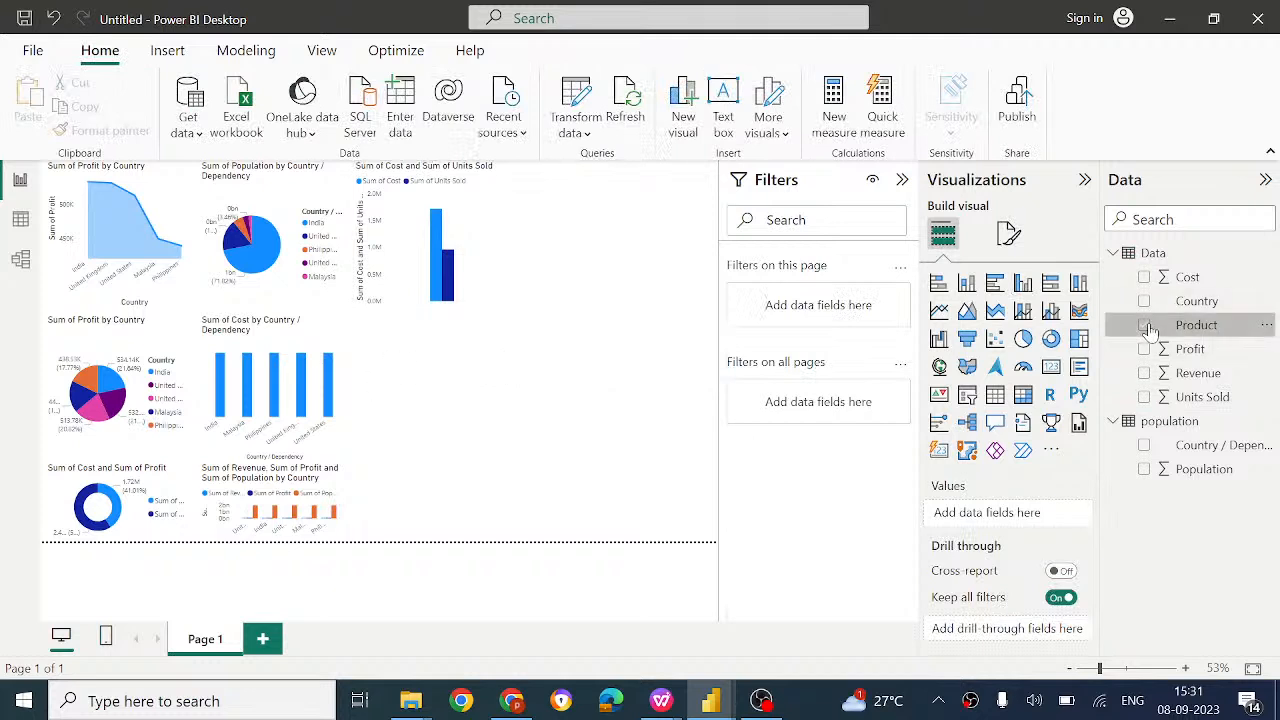
pyautogui.click(1144, 470)
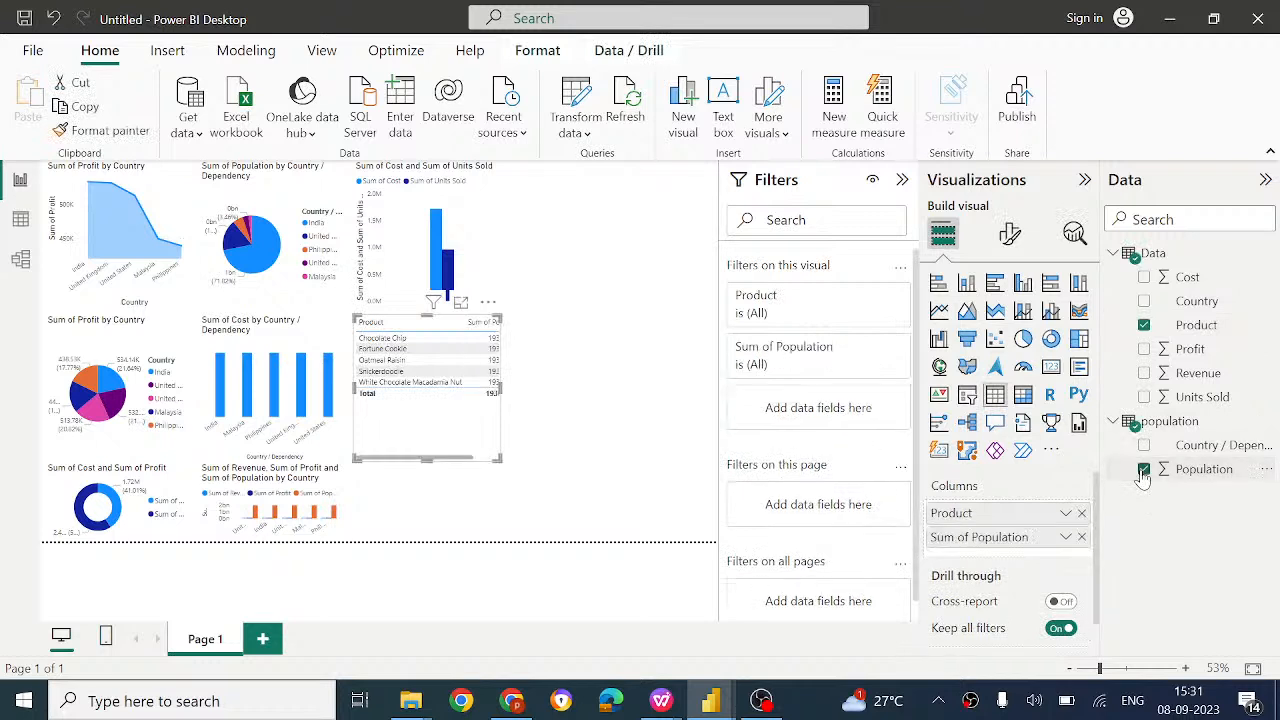
pyautogui.click(996, 370)
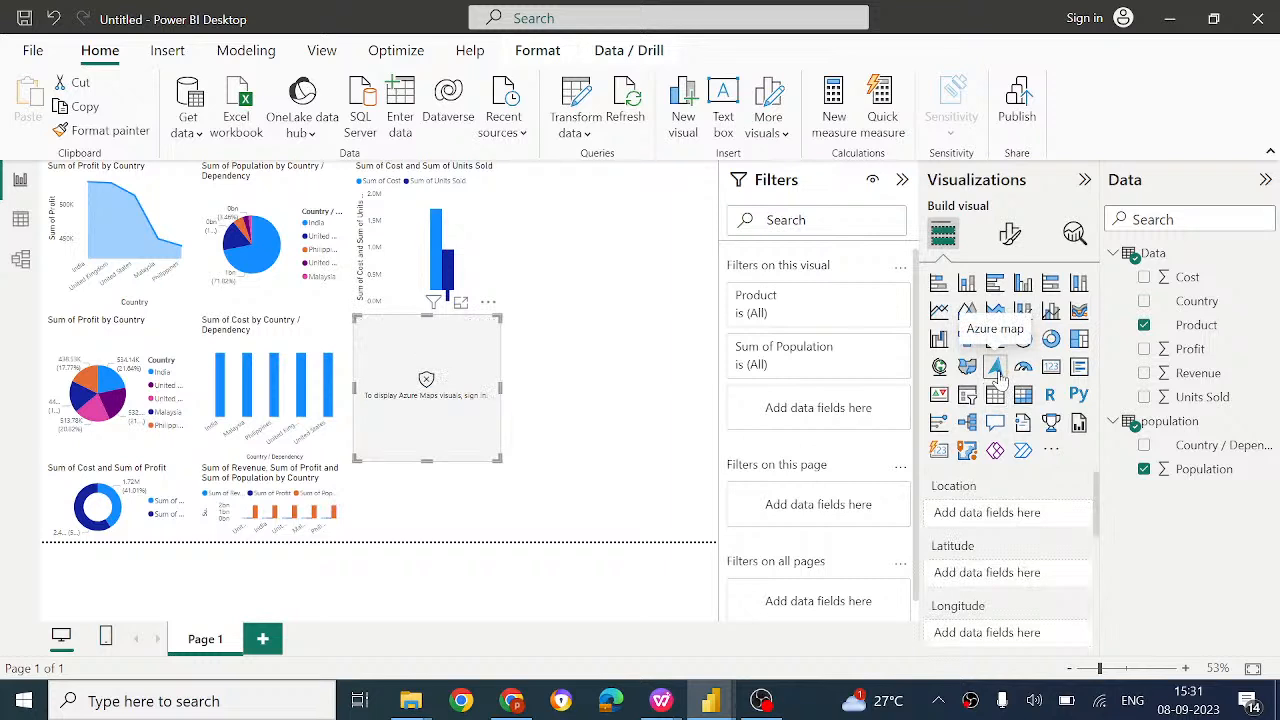
pyautogui.click(1145, 470)
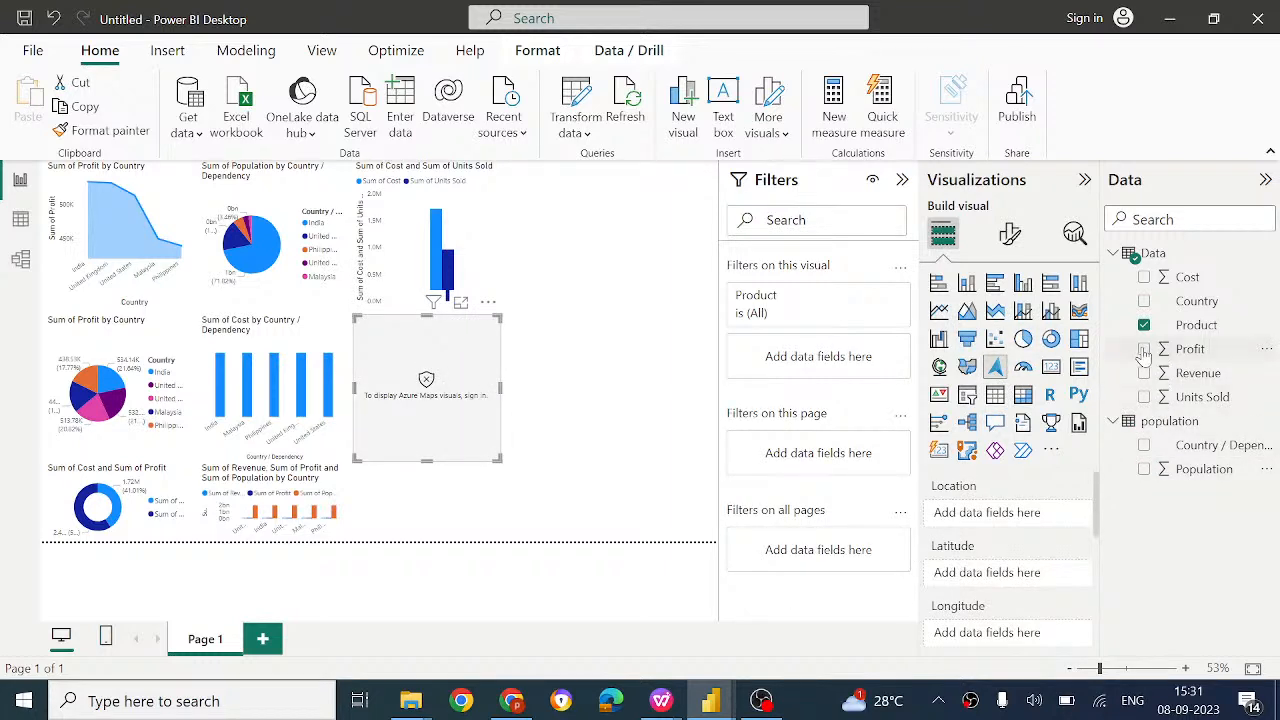
pyautogui.click(1143, 351)
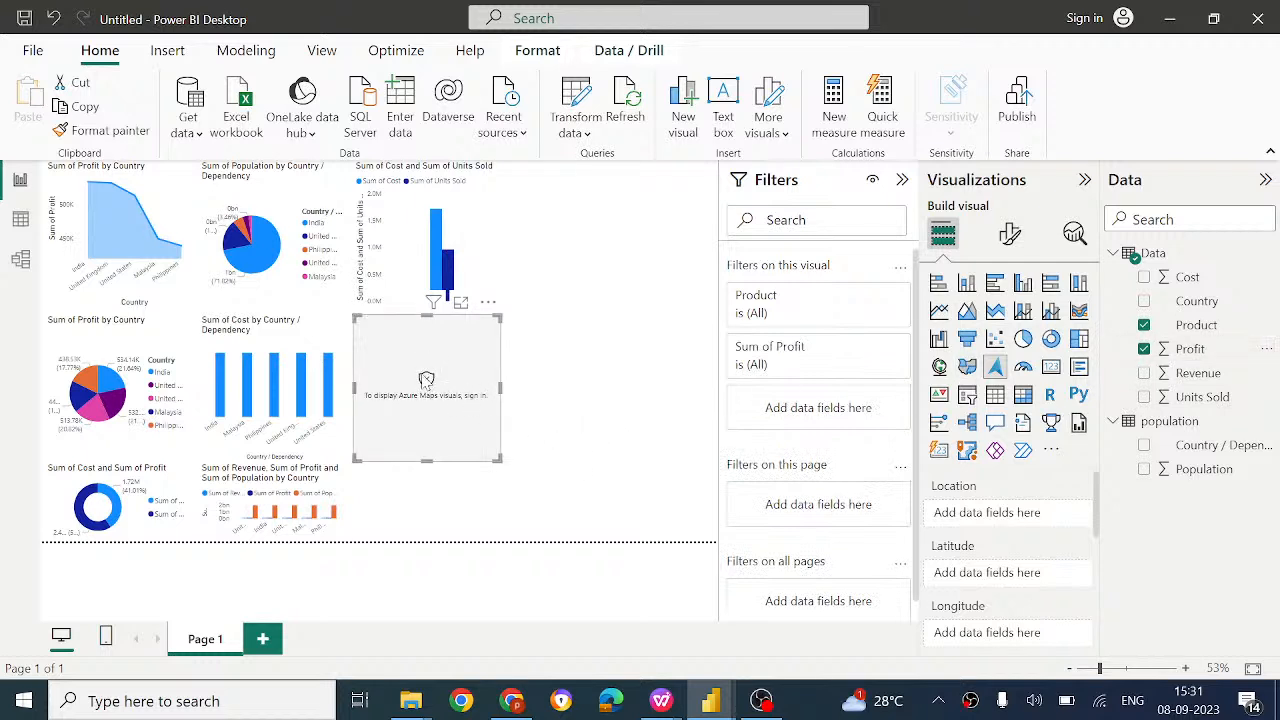
pyautogui.click(602, 372)
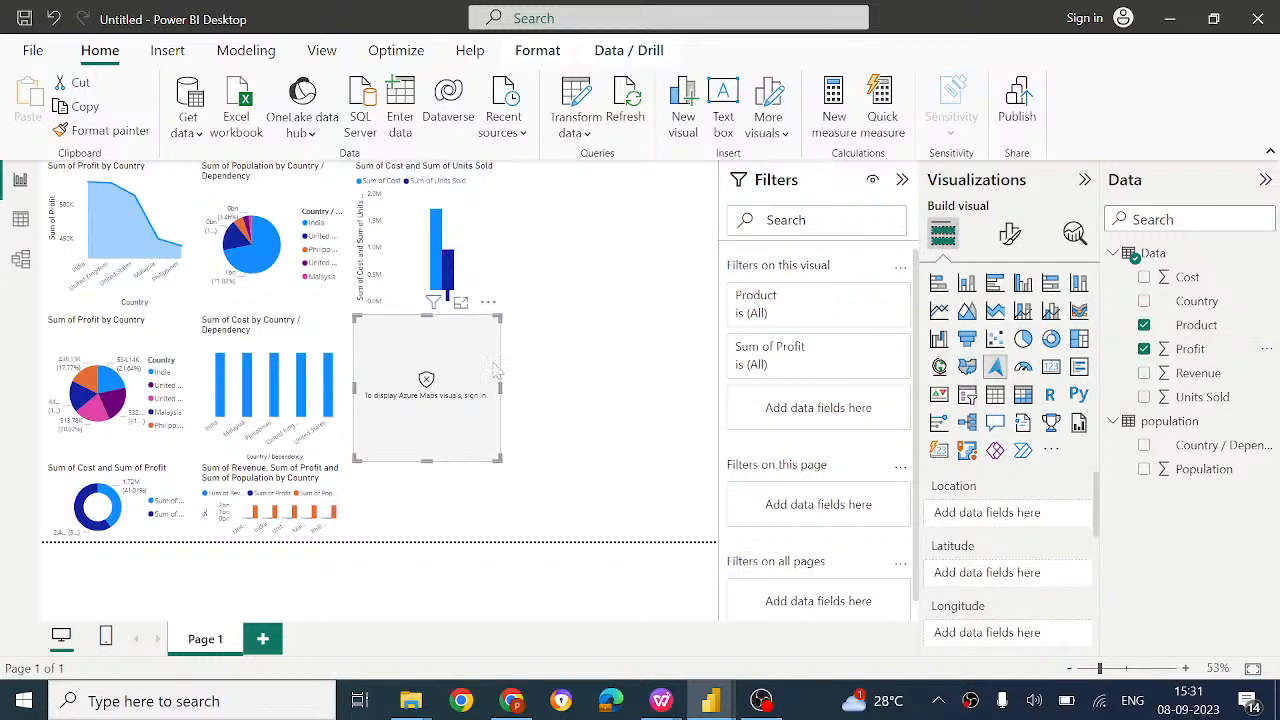
pyautogui.click(445, 385)
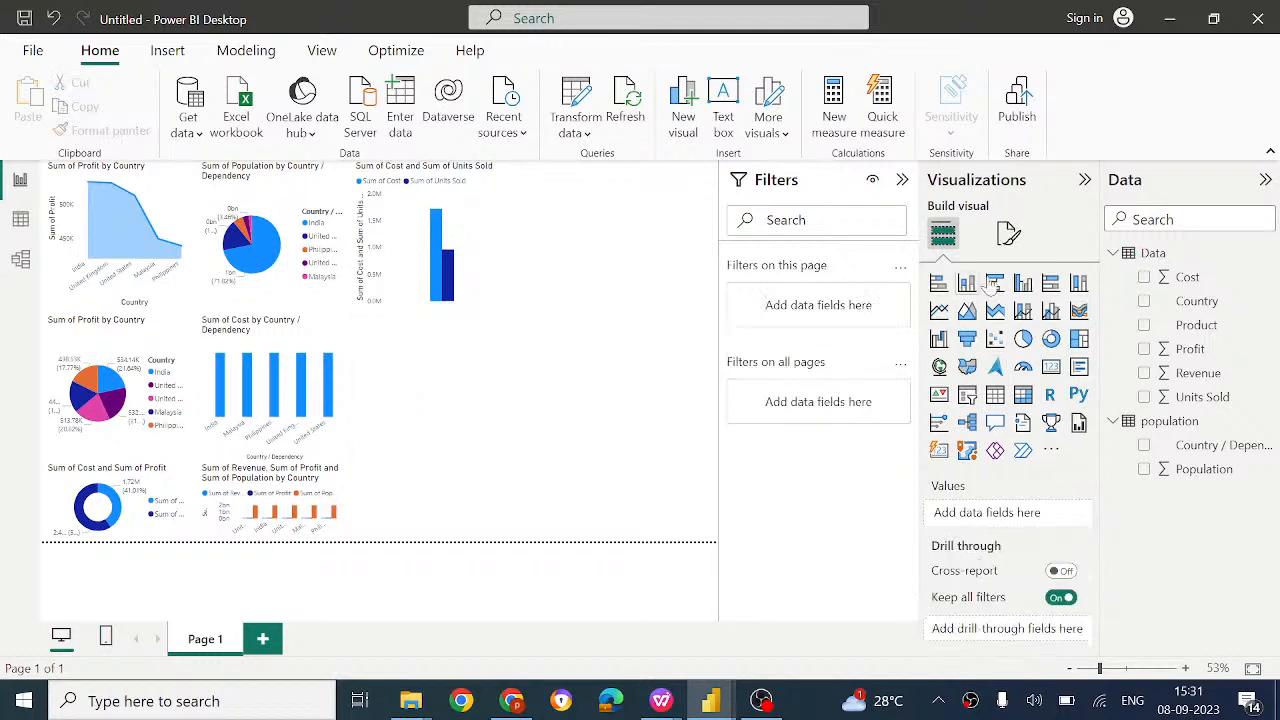
# Step: Add a Profit by Product visual, try it as a pie and an area chart, and change it to a line chart
pyautogui.click(1144, 325)
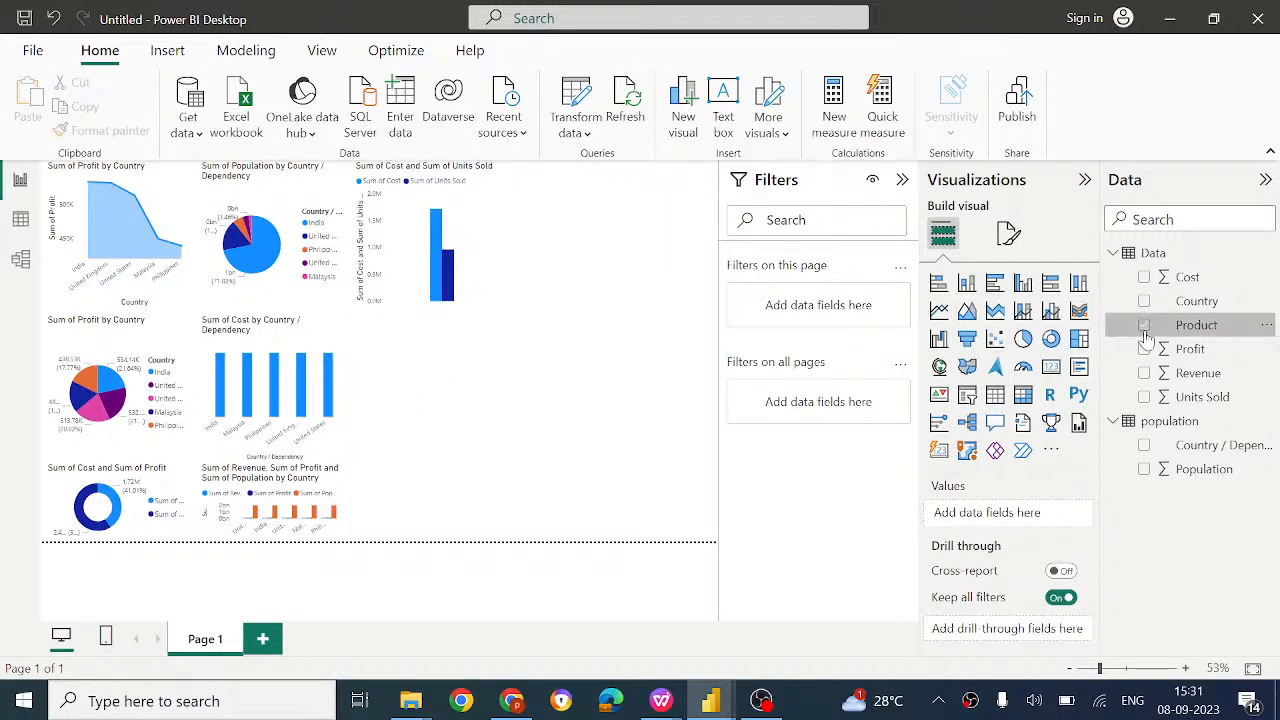
pyautogui.click(1144, 349)
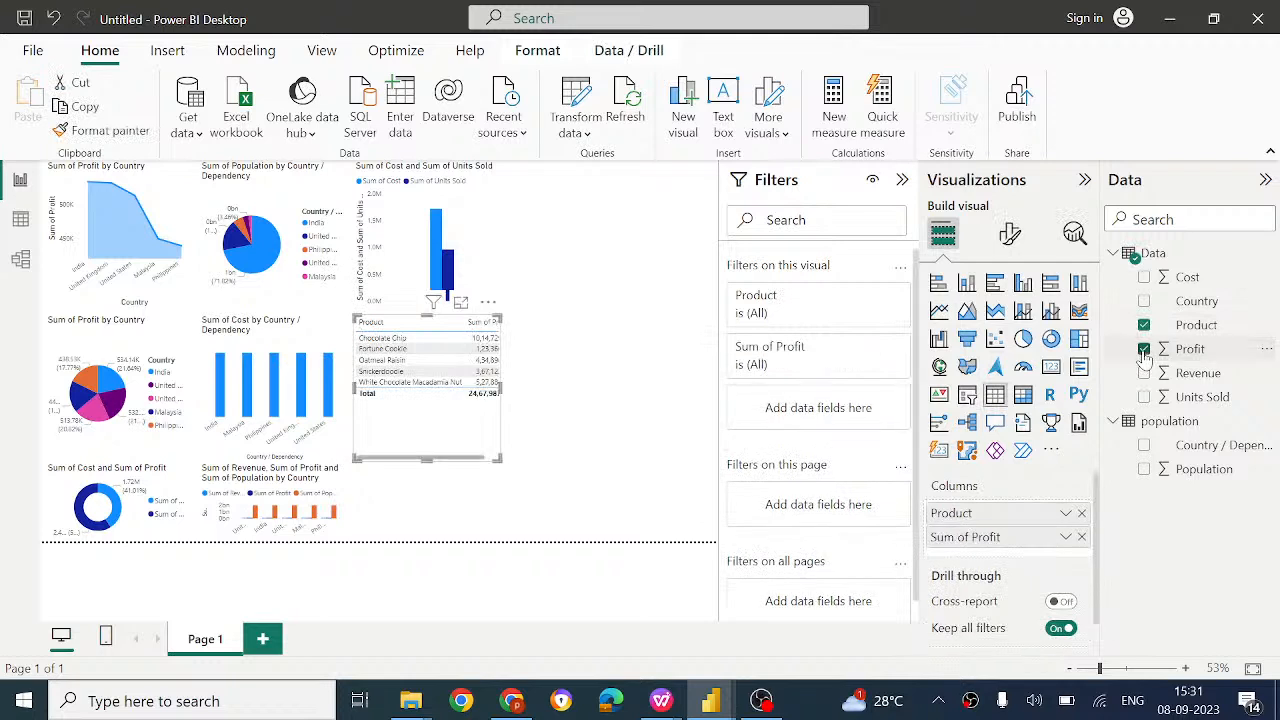
pyautogui.click(1025, 338)
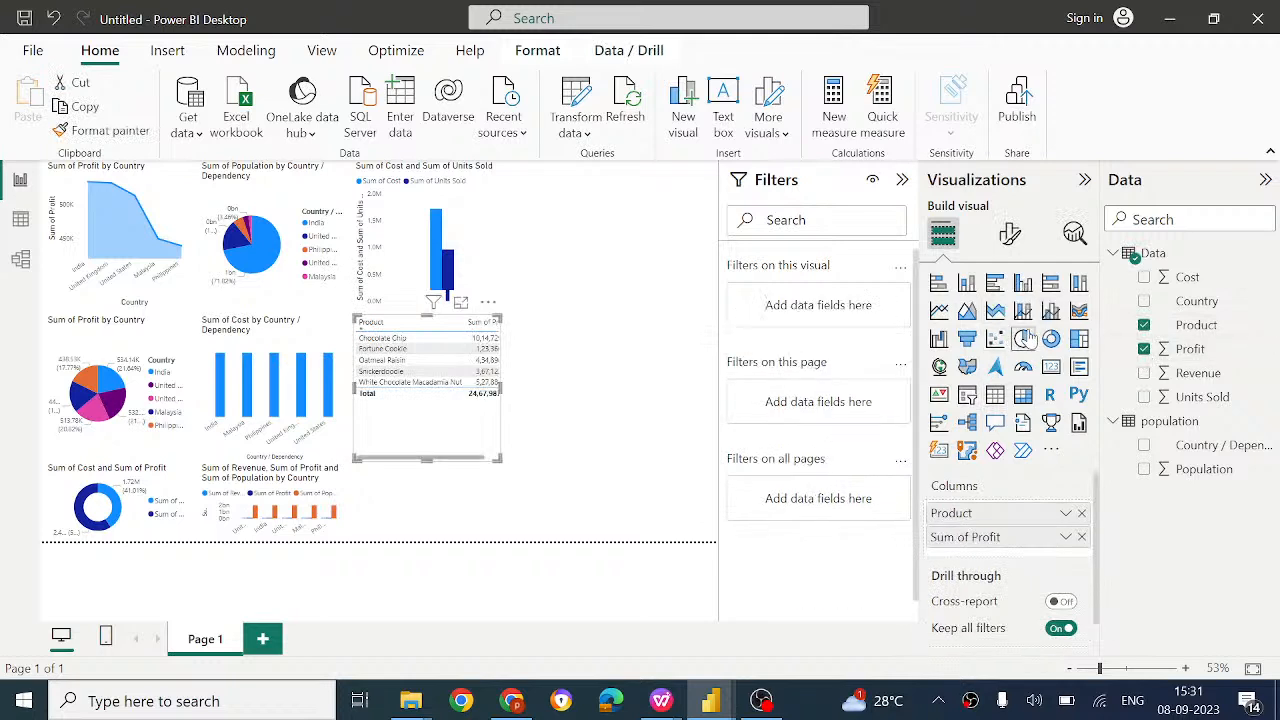
pyautogui.click(968, 312)
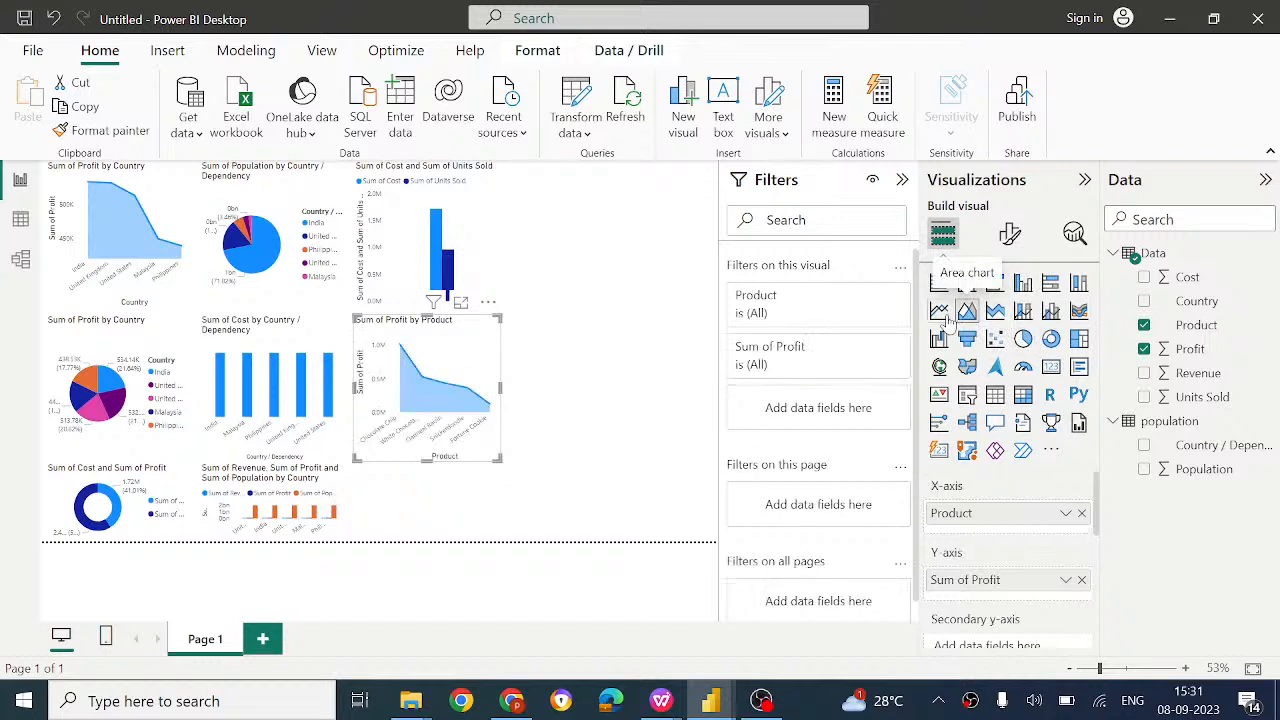
pyautogui.click(940, 313)
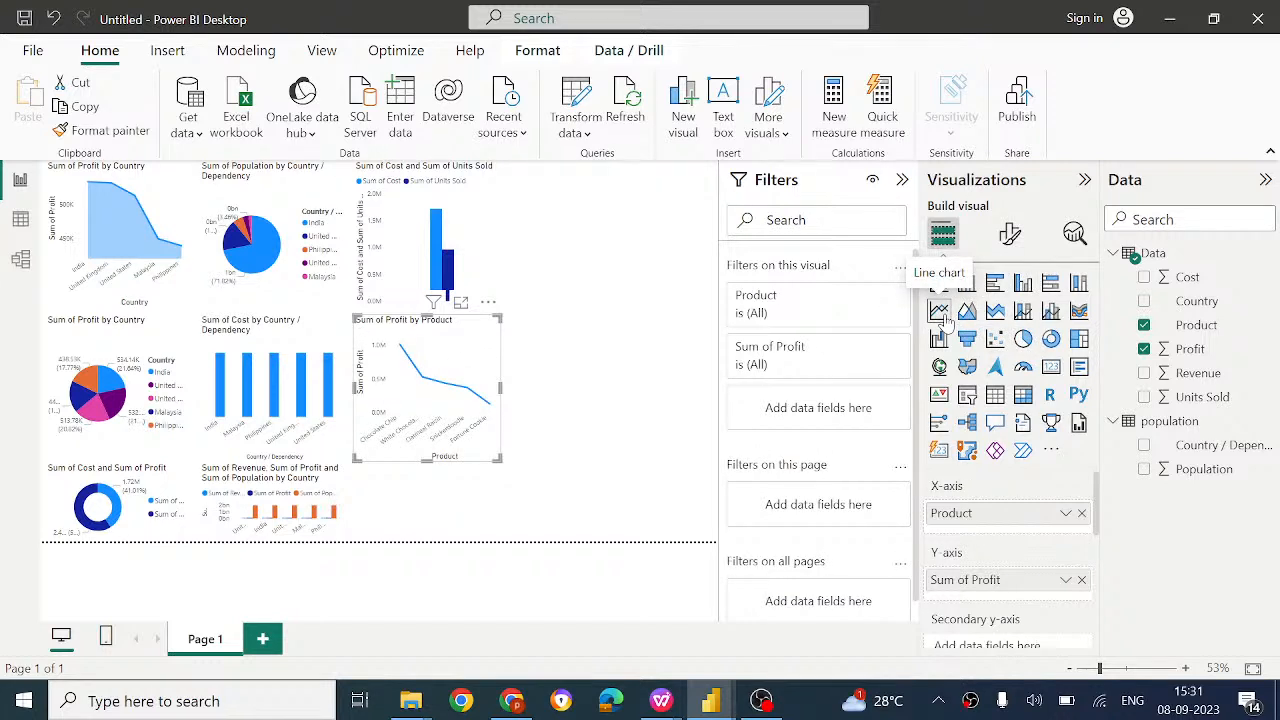
pyautogui.click(588, 425)
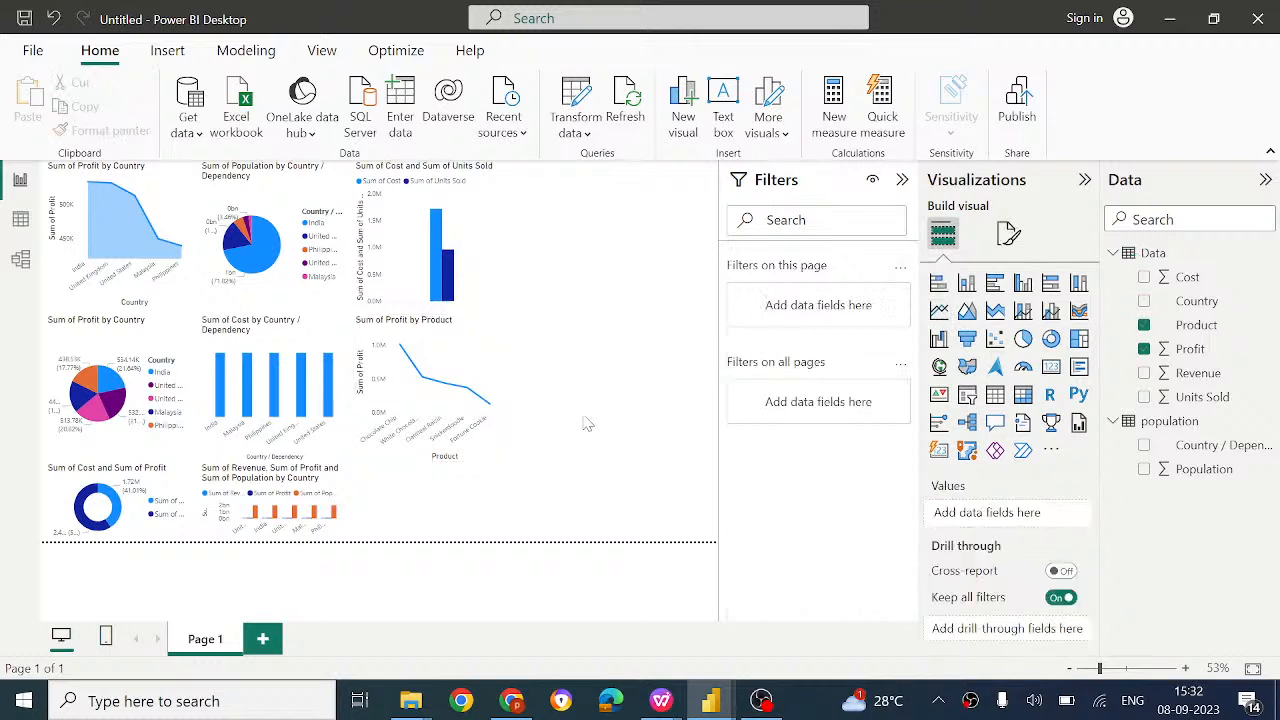
# Step: Try a map of Population by Country / Dependency and remove both fields from it
pyautogui.click(1146, 446)
pyautogui.click(1144, 469)
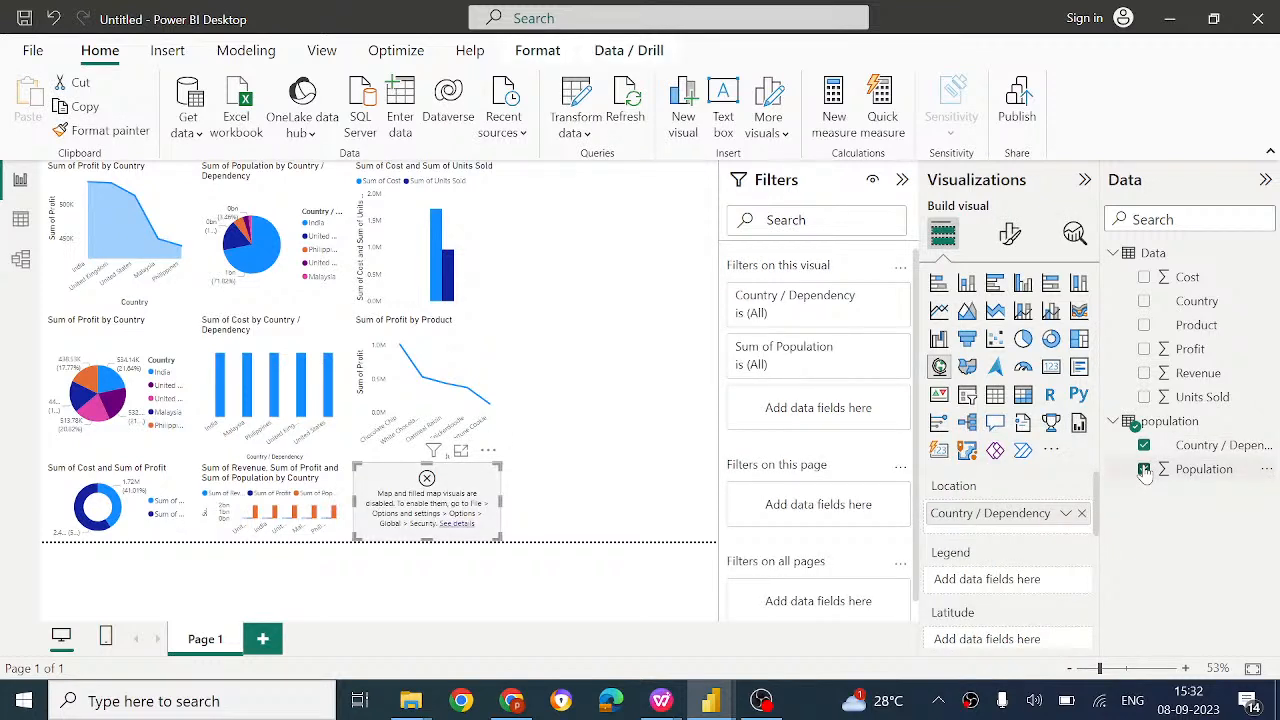
pyautogui.click(1144, 469)
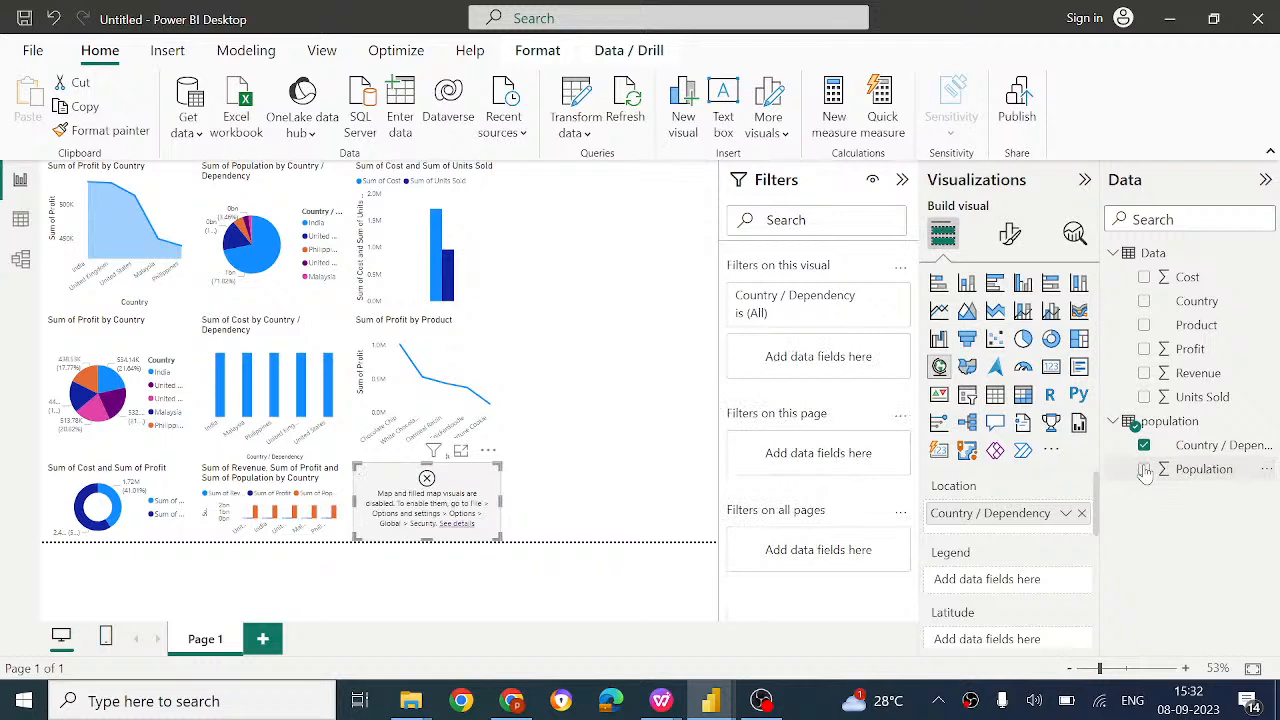
pyautogui.click(1144, 445)
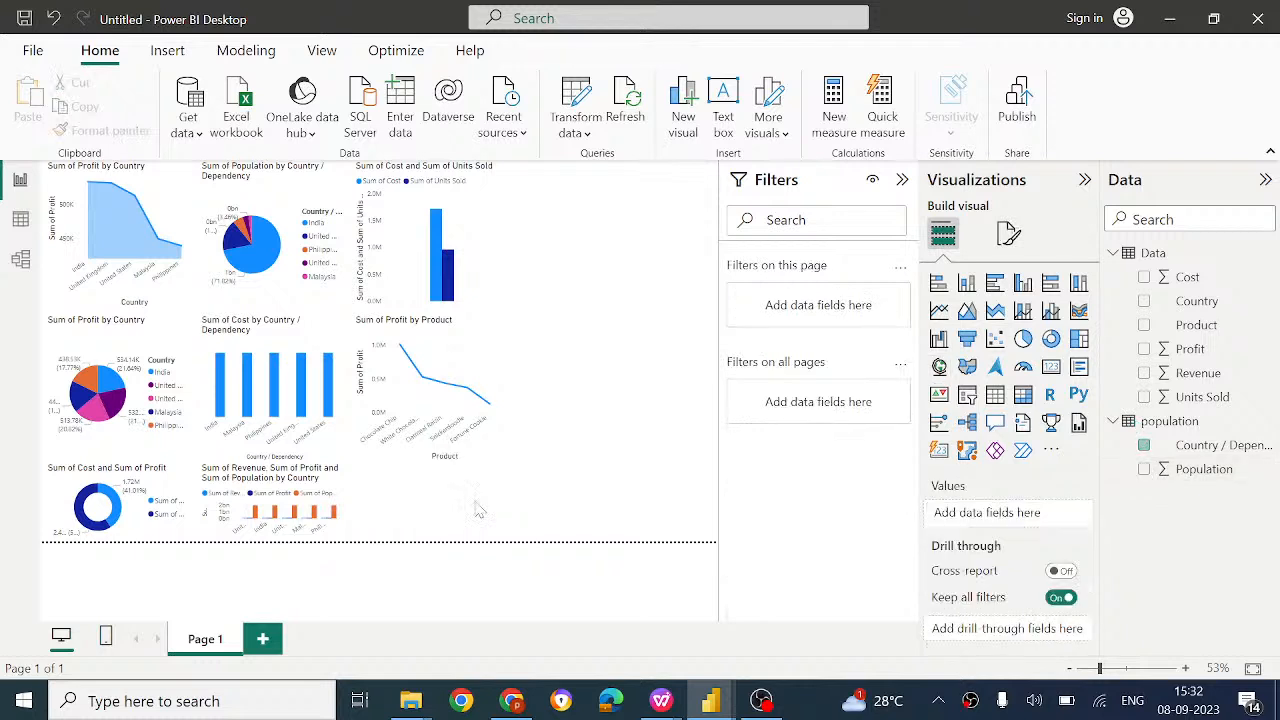
# Step: Add a visual of Population by Country / Dependency, try it as a multi-row card and a card, and change it to a Population gauge
pyautogui.click(1144, 445)
pyautogui.click(1144, 469)
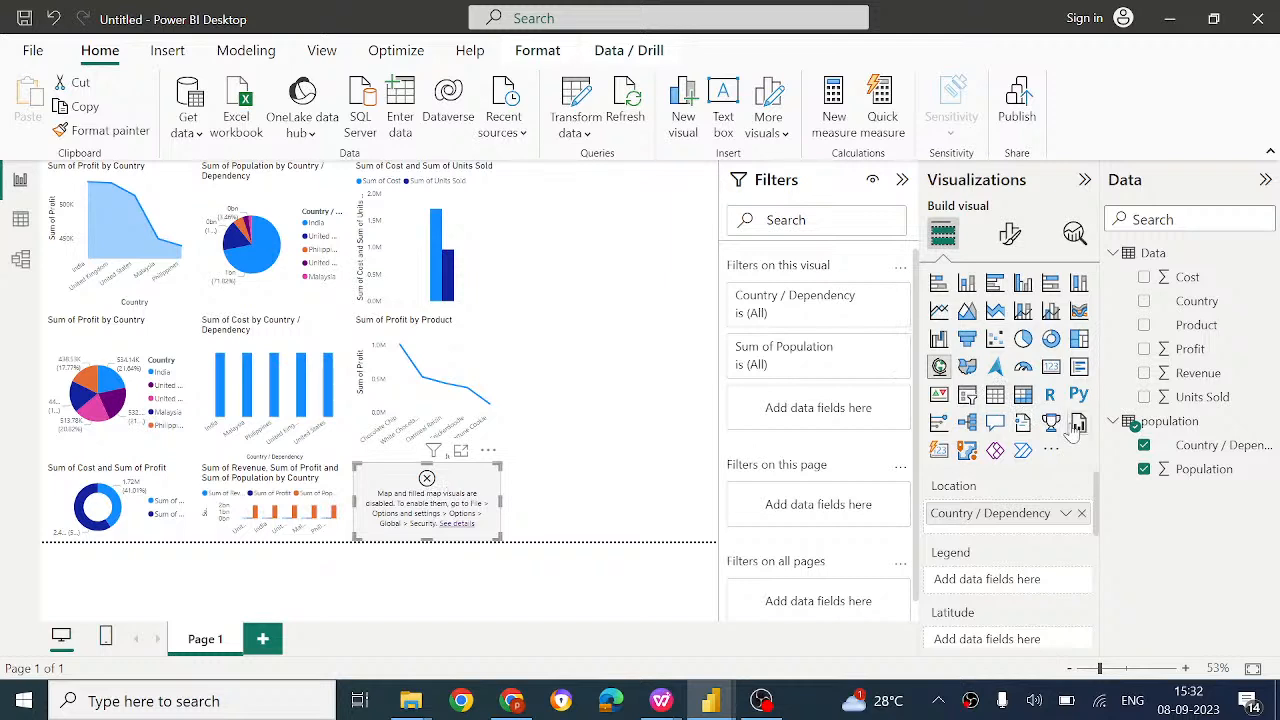
pyautogui.click(1079, 367)
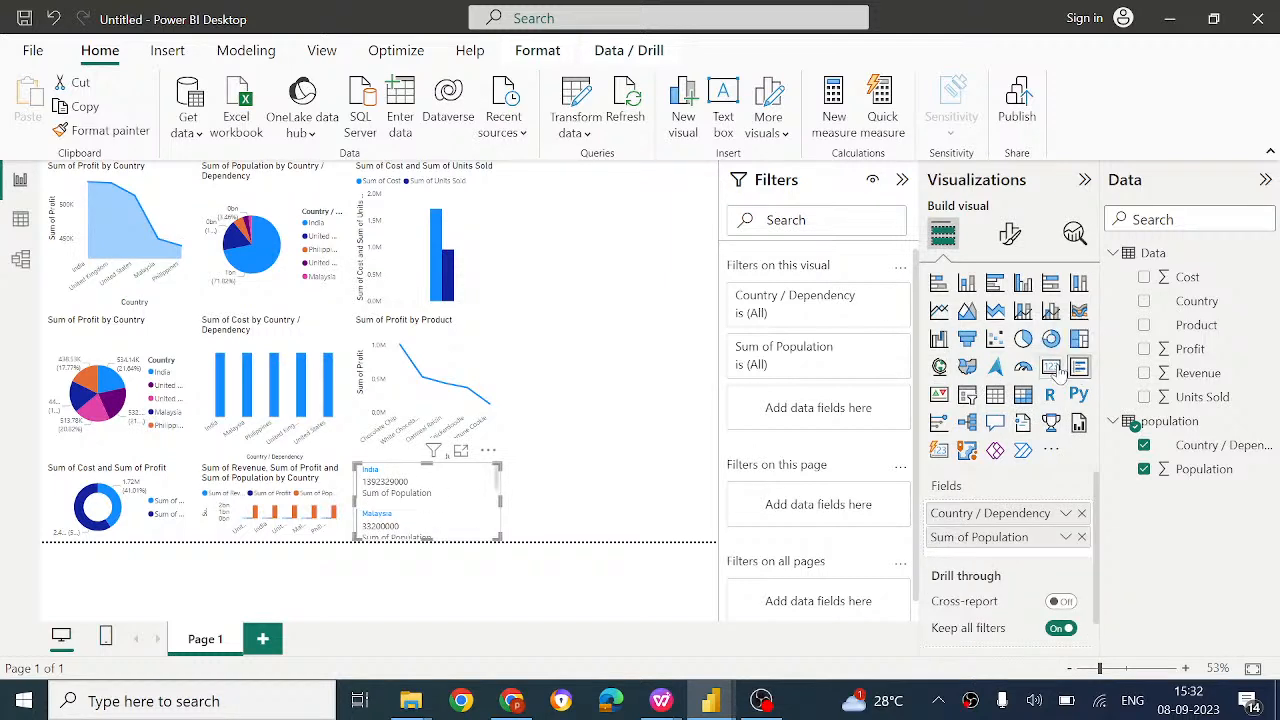
pyautogui.click(1052, 368)
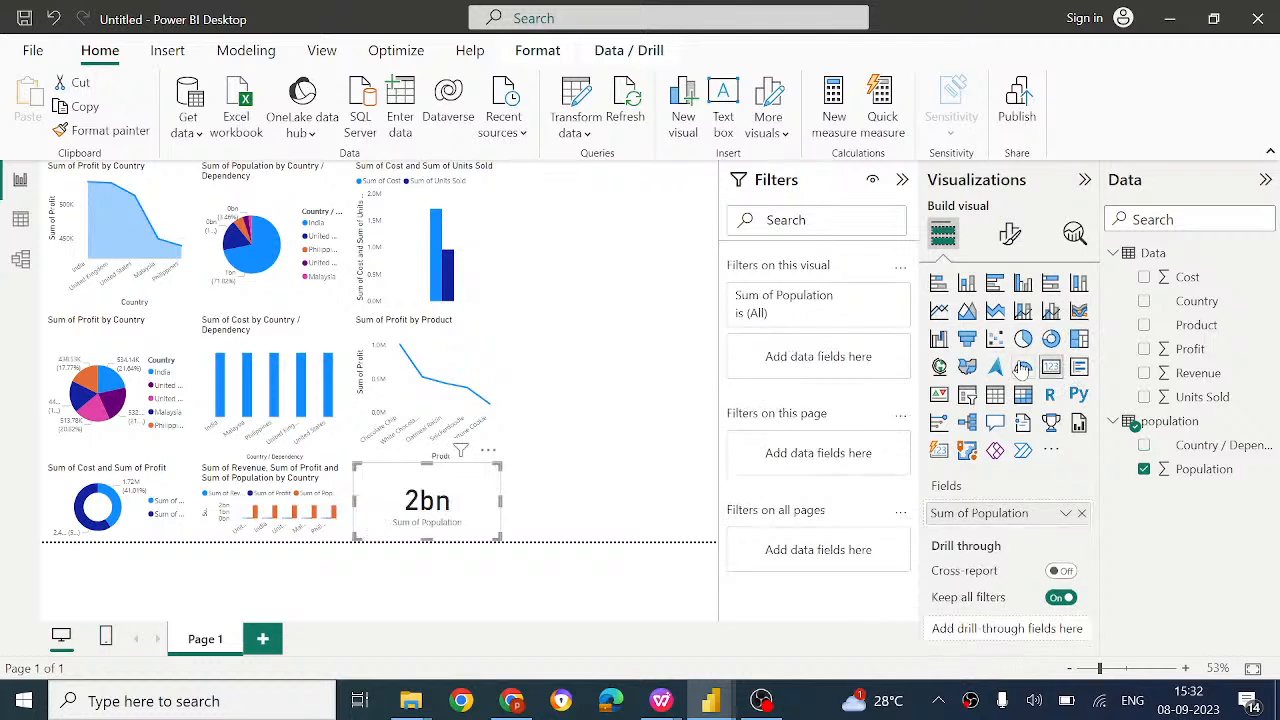
pyautogui.click(1022, 368)
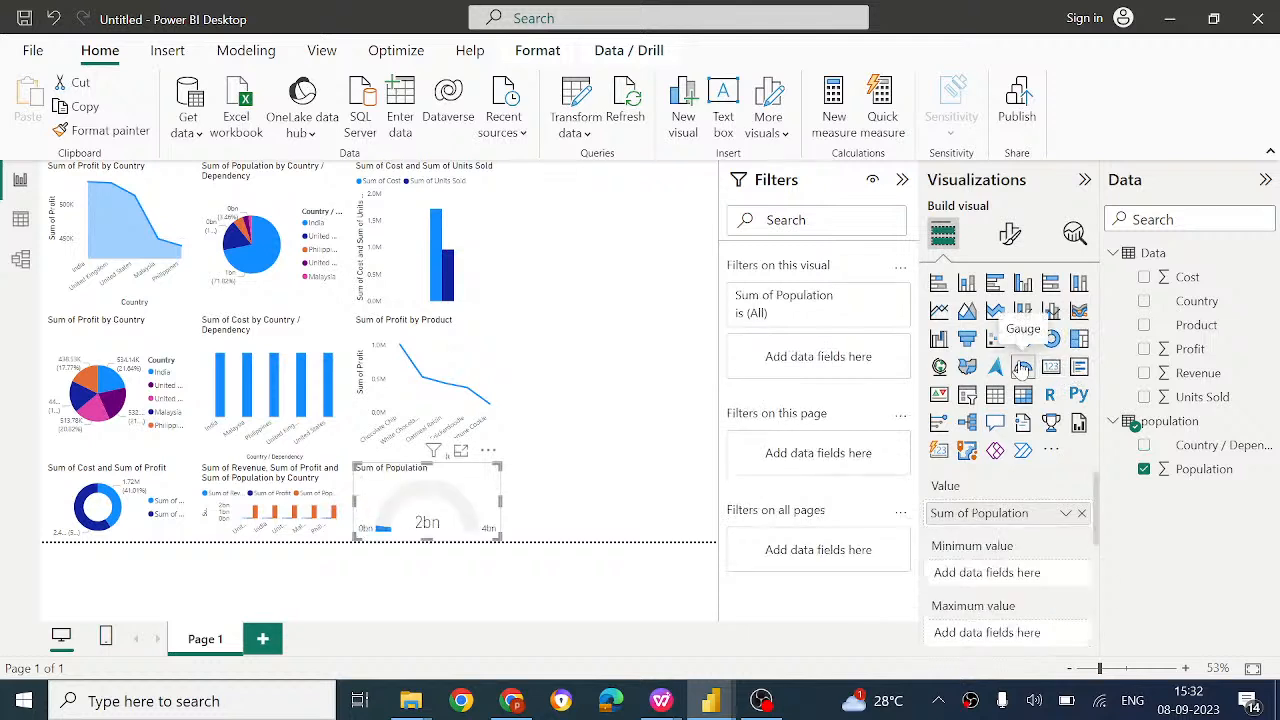
pyautogui.click(661, 505)
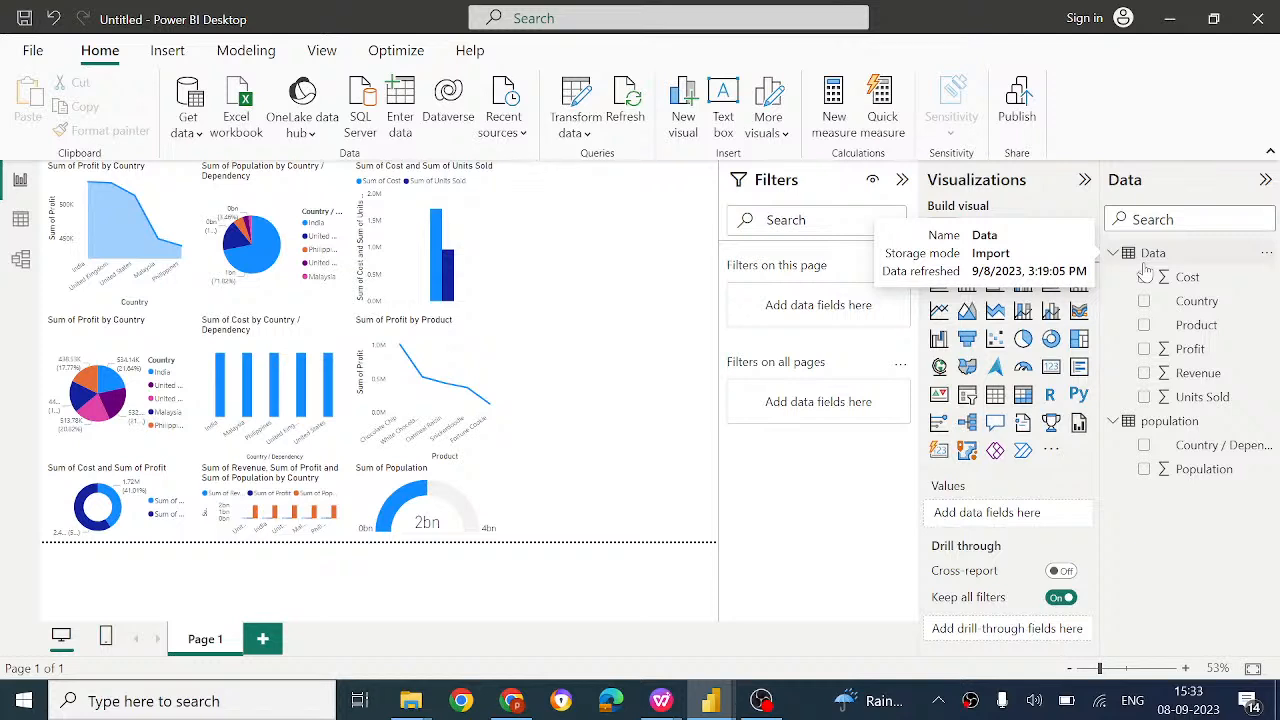
# Step: Add a visual of Revenue and Cost by Product, try it as a scatter chart, and change it to a funnel of Revenue by Product
pyautogui.click(1143, 373)
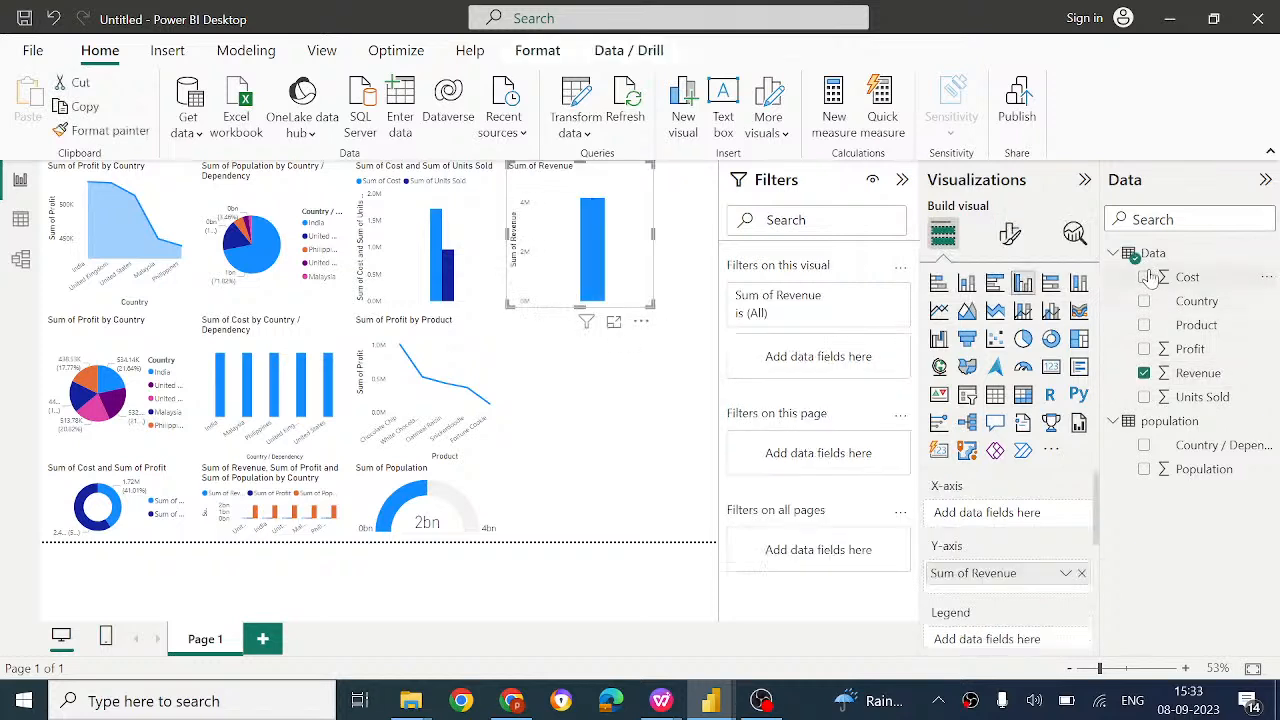
pyautogui.click(1150, 280)
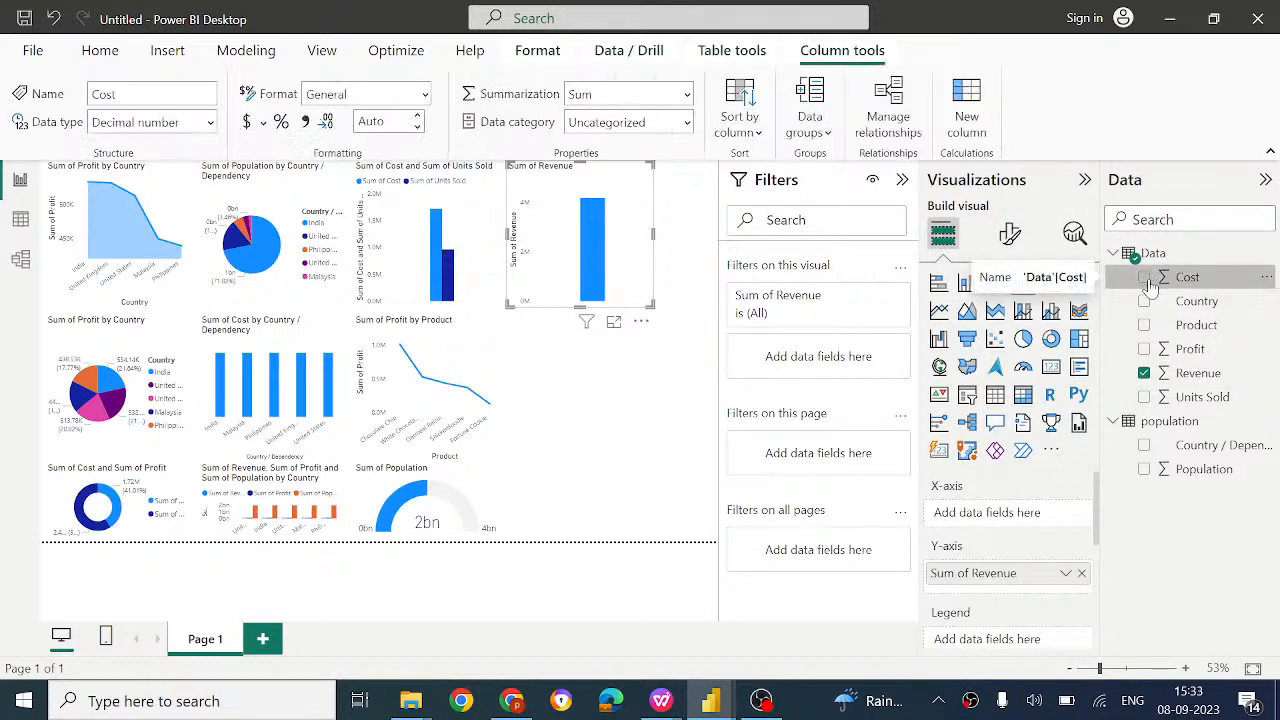
pyautogui.click(1144, 279)
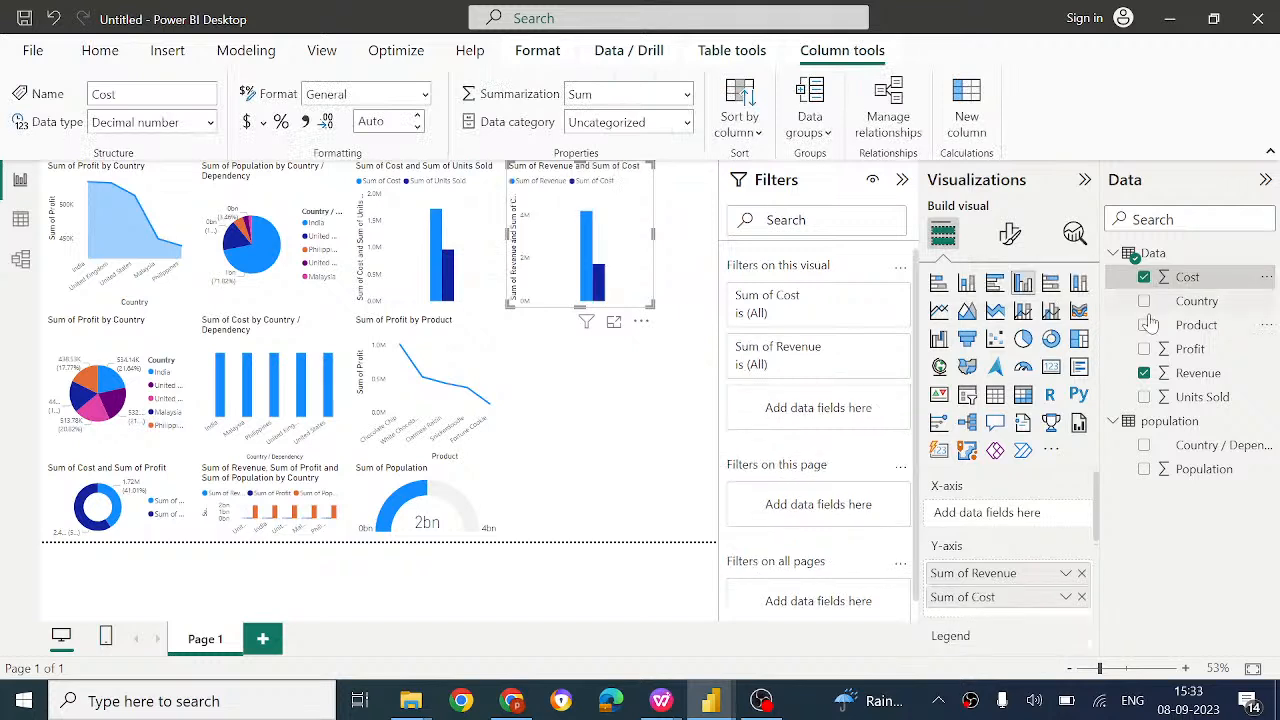
pyautogui.click(1150, 301)
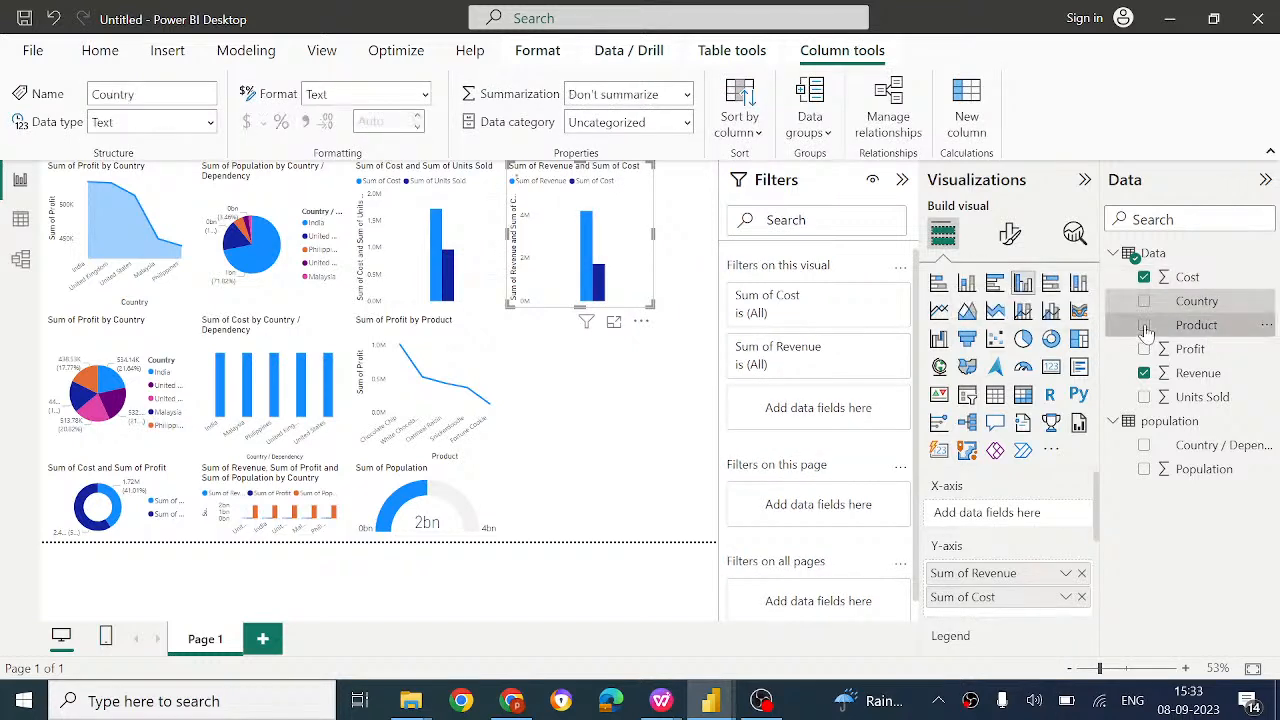
pyautogui.click(1145, 326)
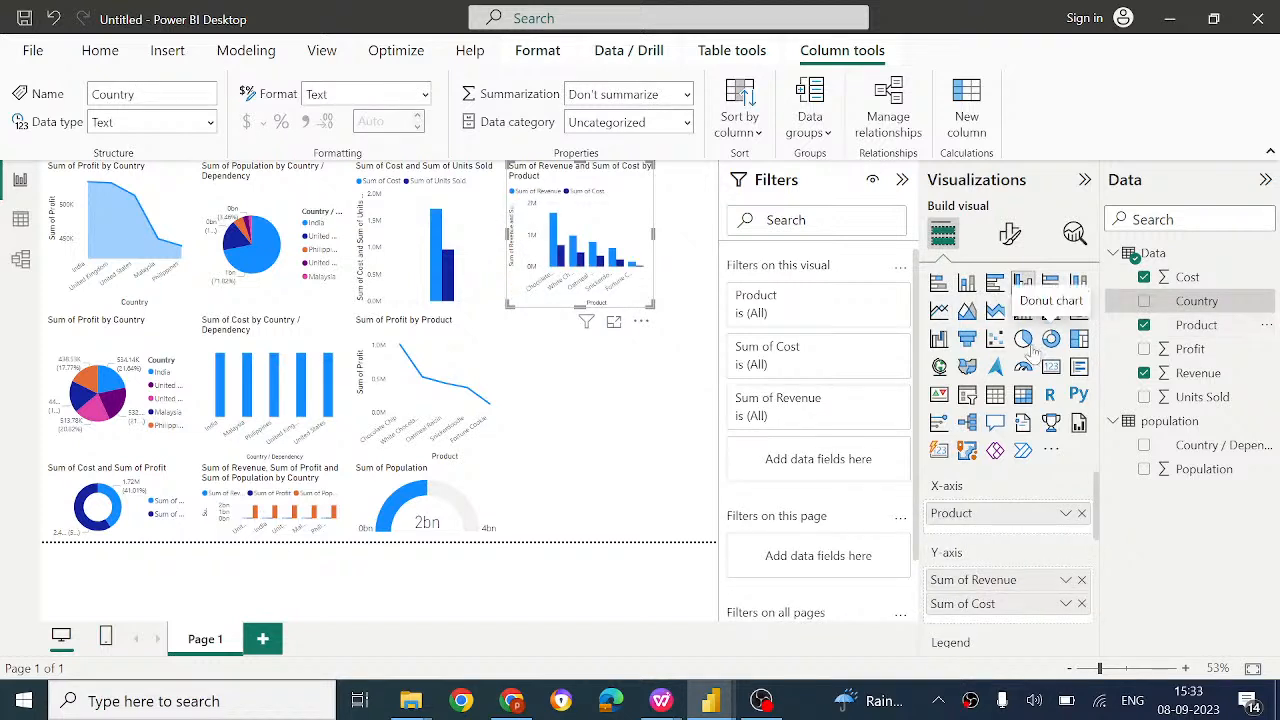
pyautogui.click(996, 340)
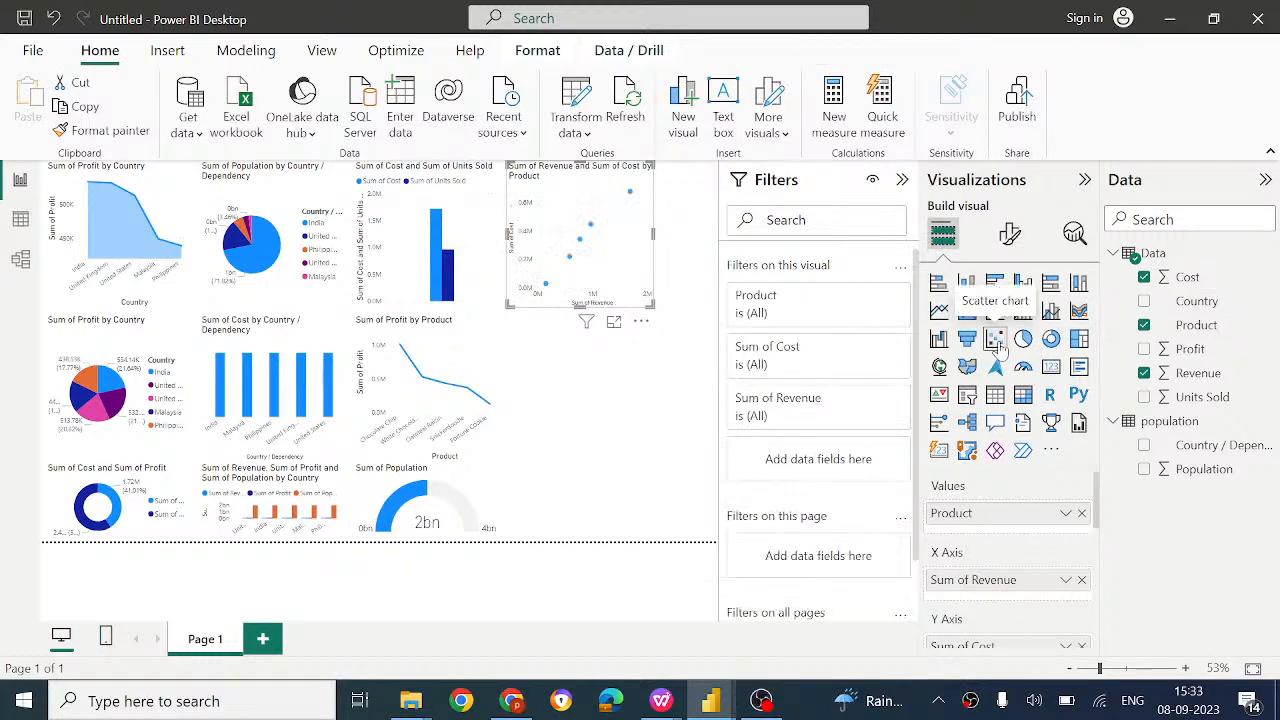
pyautogui.click(967, 340)
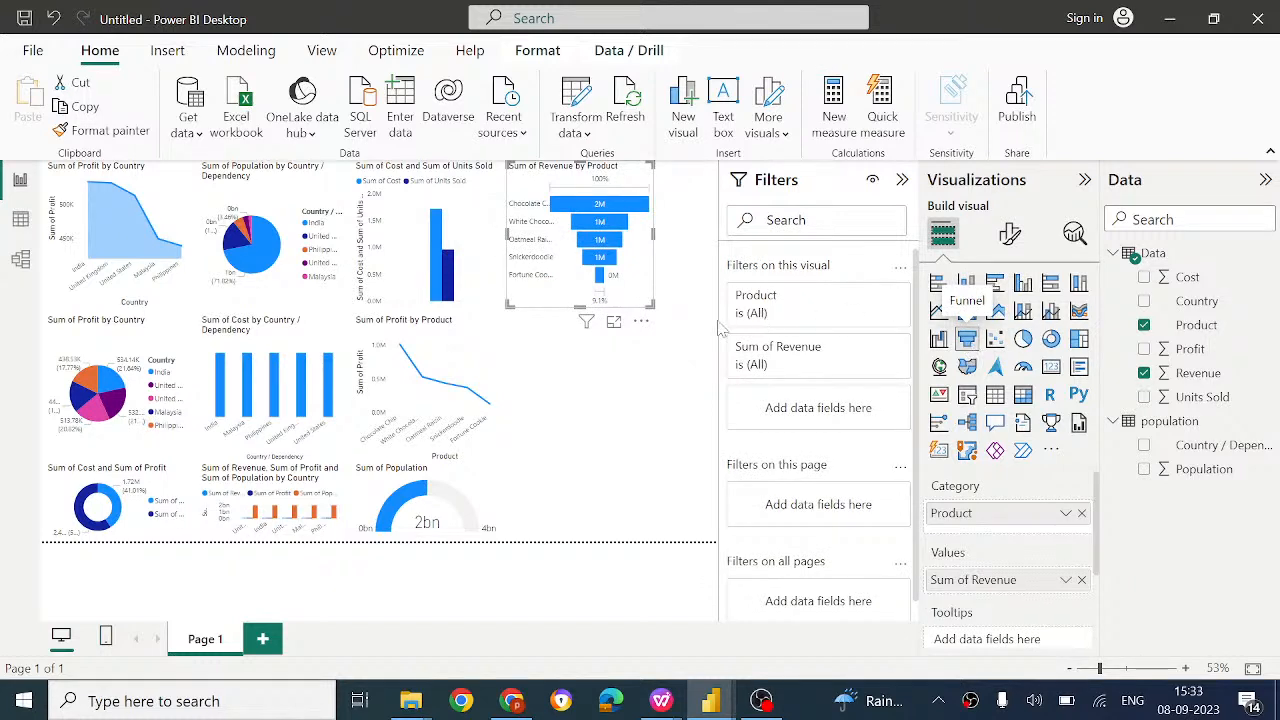
pyautogui.click(682, 393)
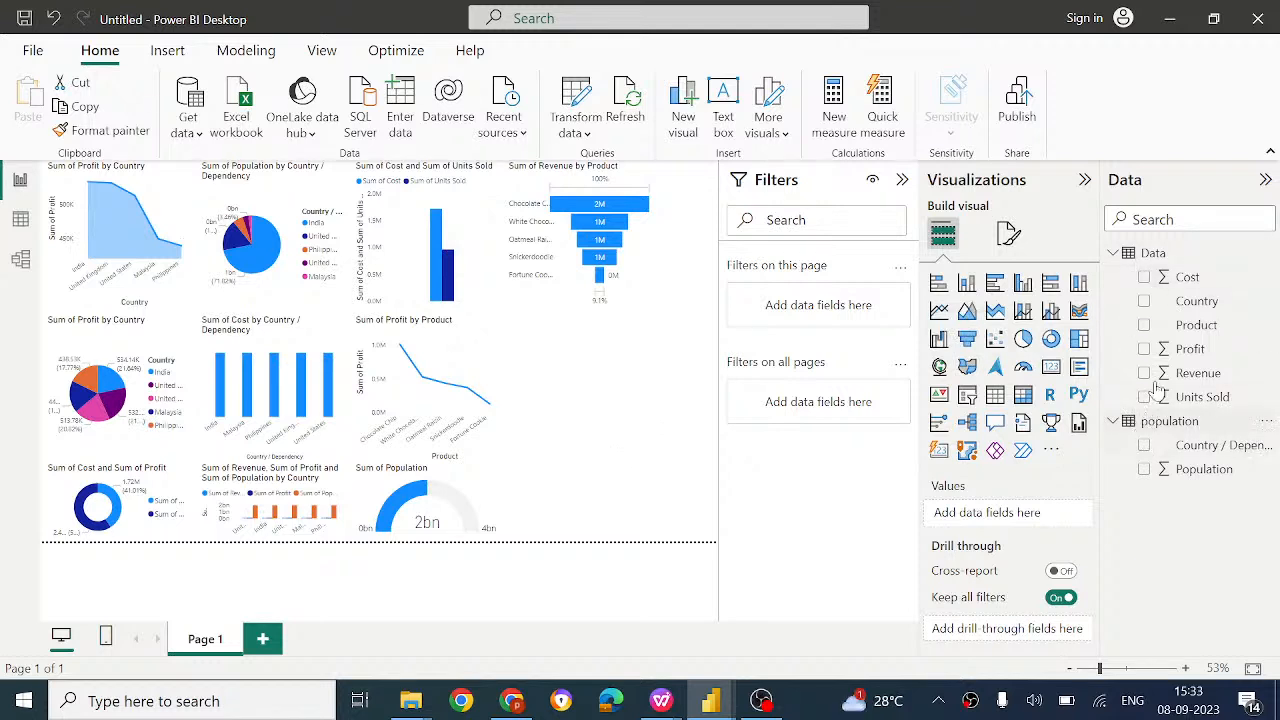
# Step: Add a clustered column chart comparing Profit, Revenue, Cost and Units Sold below the funnel chart
pyautogui.click(1144, 350)
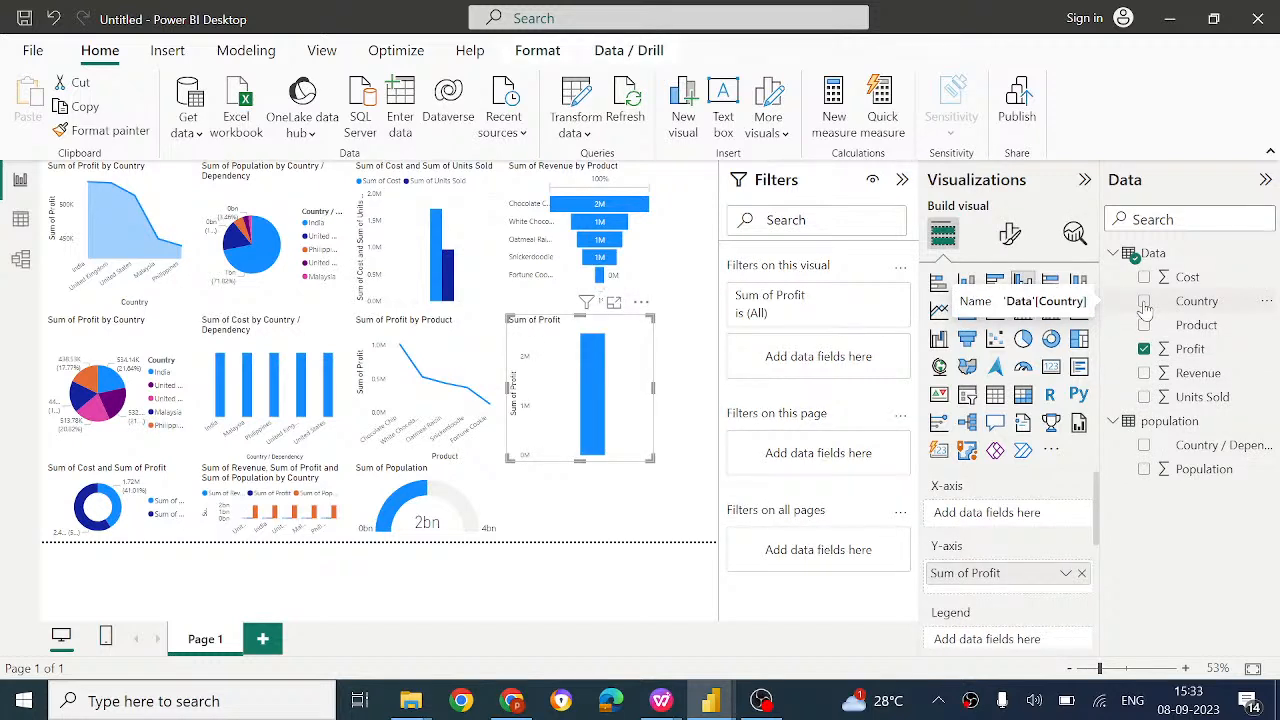
pyautogui.click(1145, 375)
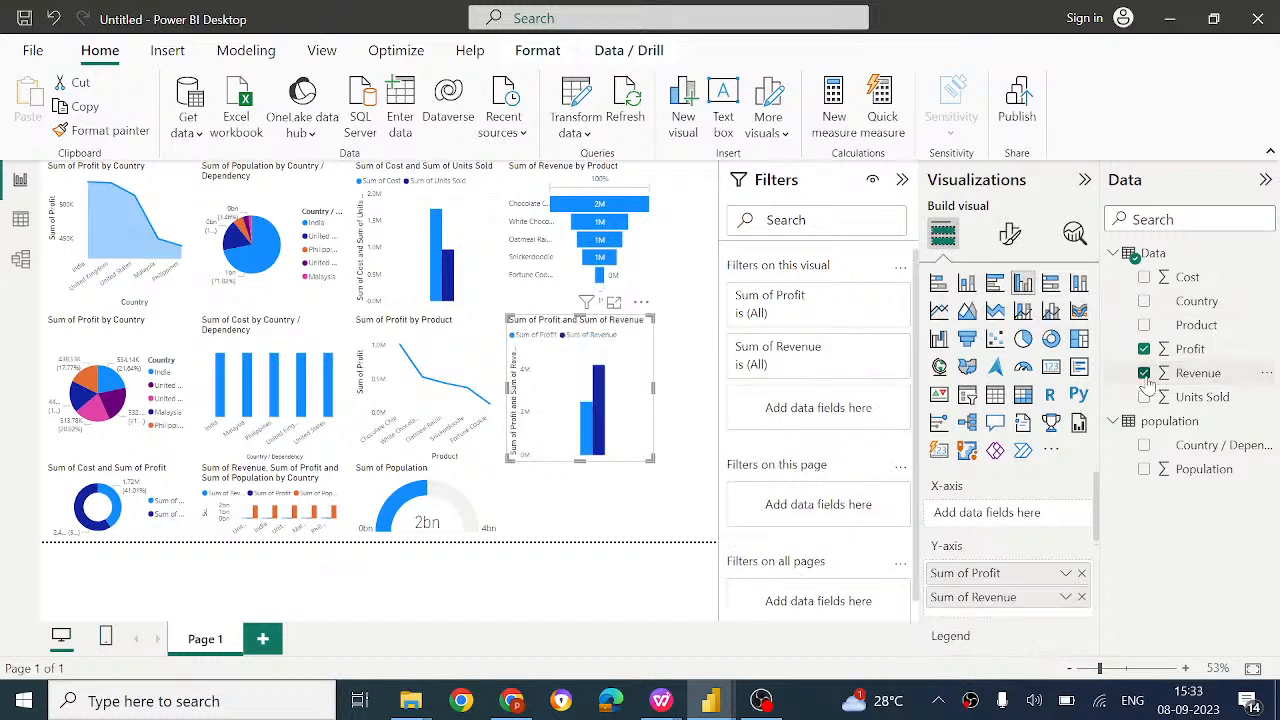
pyautogui.click(1144, 279)
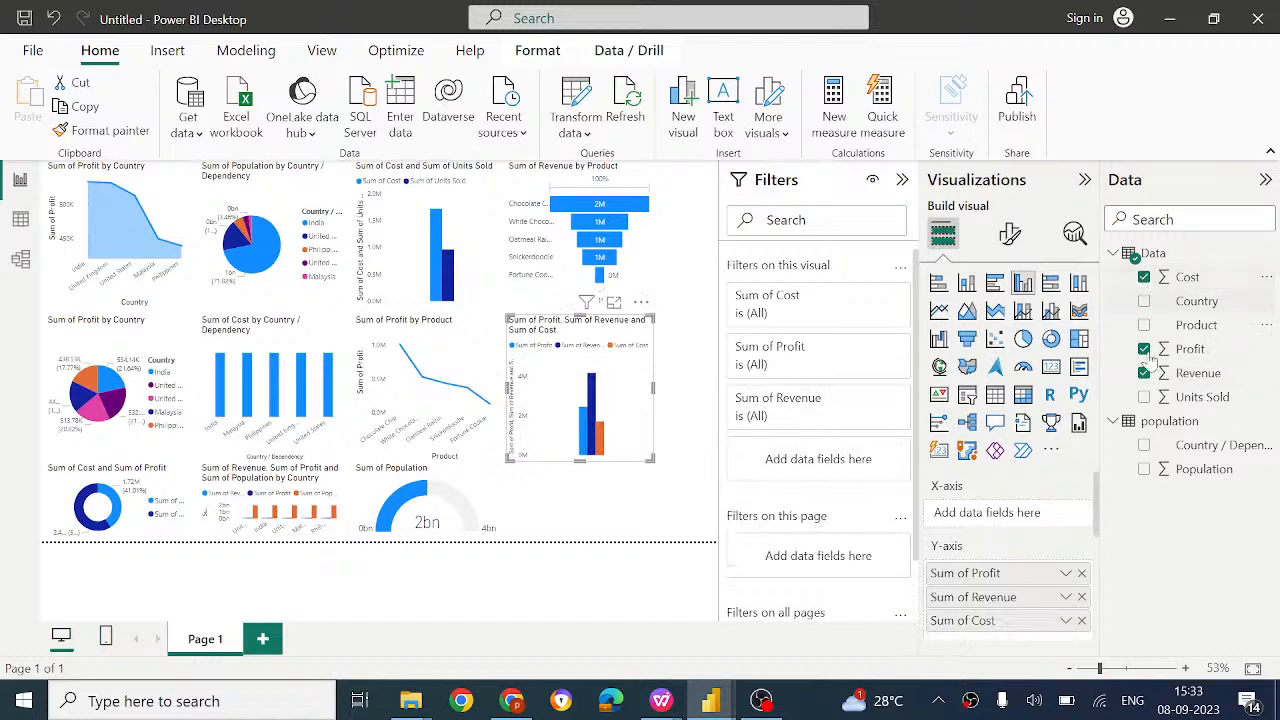
pyautogui.click(1146, 400)
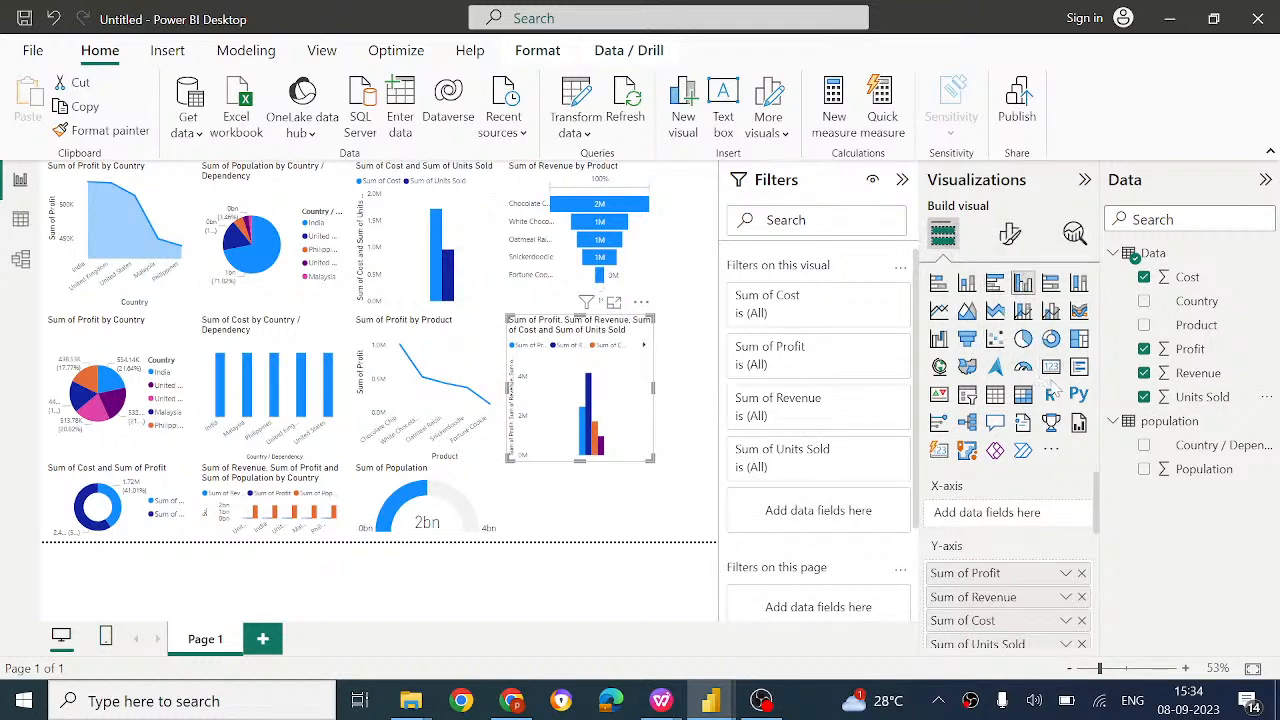
# Step: Try the Profit, Revenue, Cost and Units Sold visual as a KPI and a filled map, and switch it to a map
pyautogui.click(939, 396)
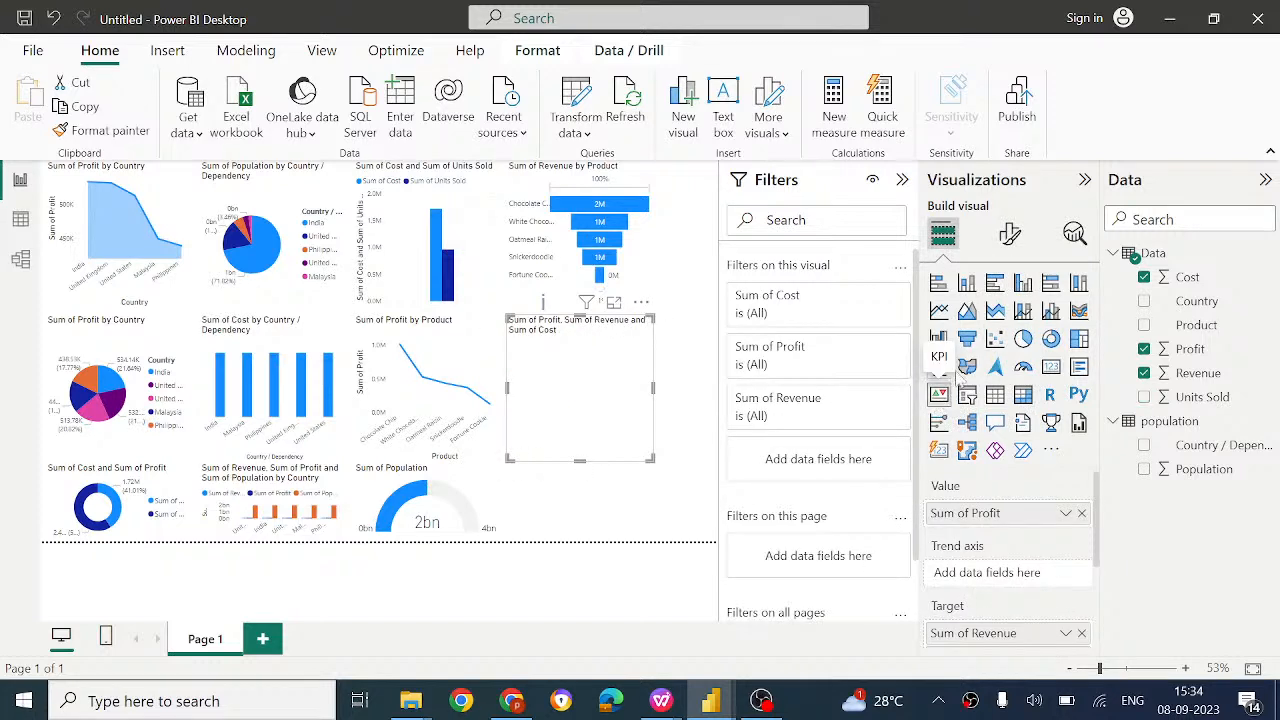
pyautogui.click(967, 367)
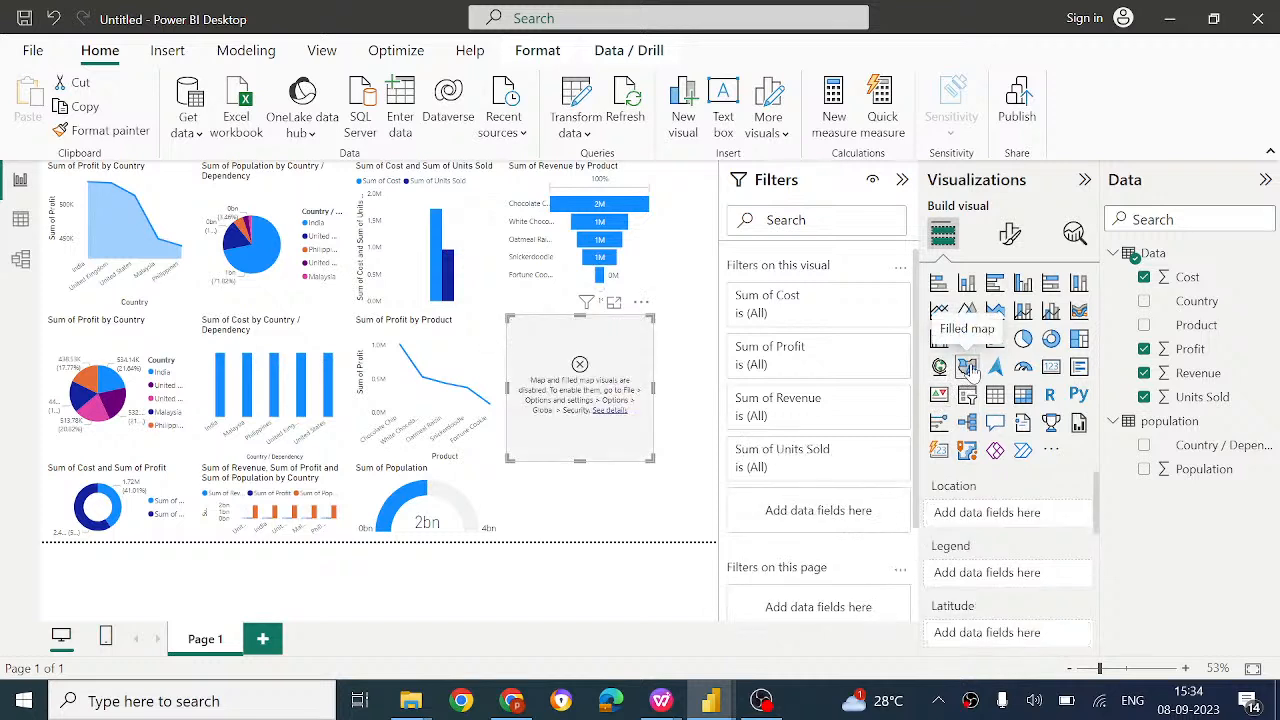
pyautogui.click(942, 367)
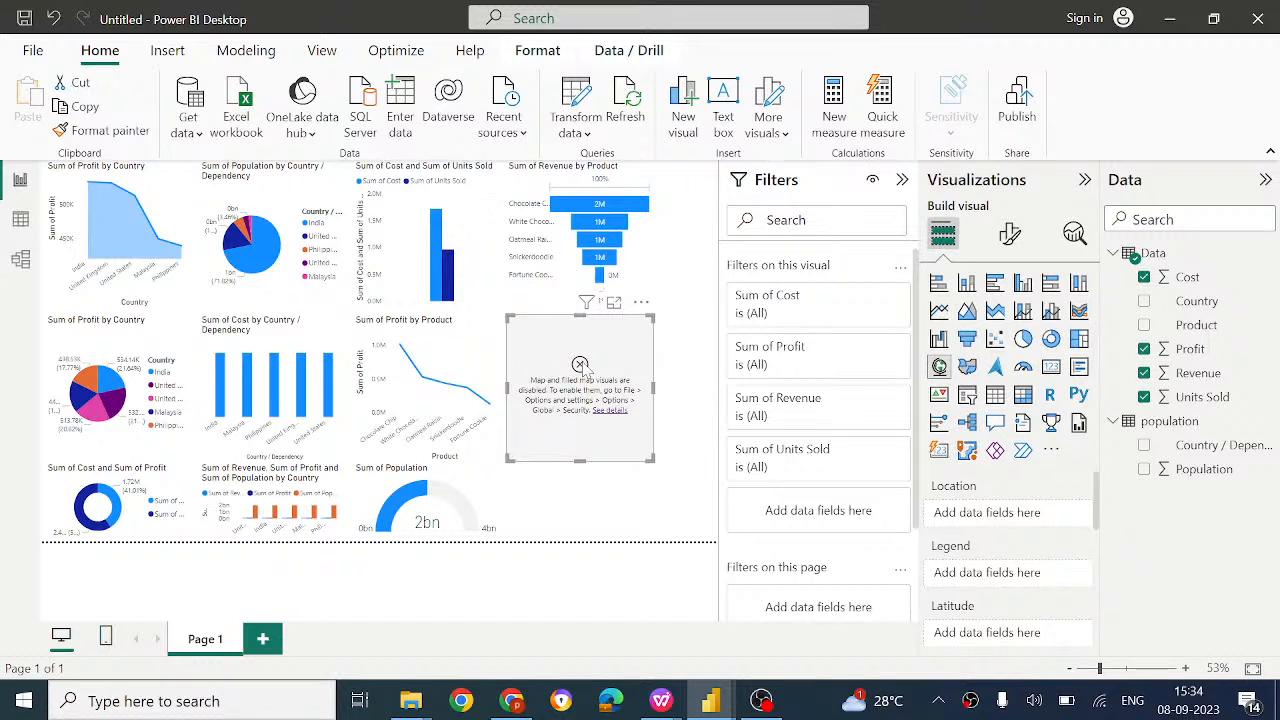
pyautogui.click(1034, 702)
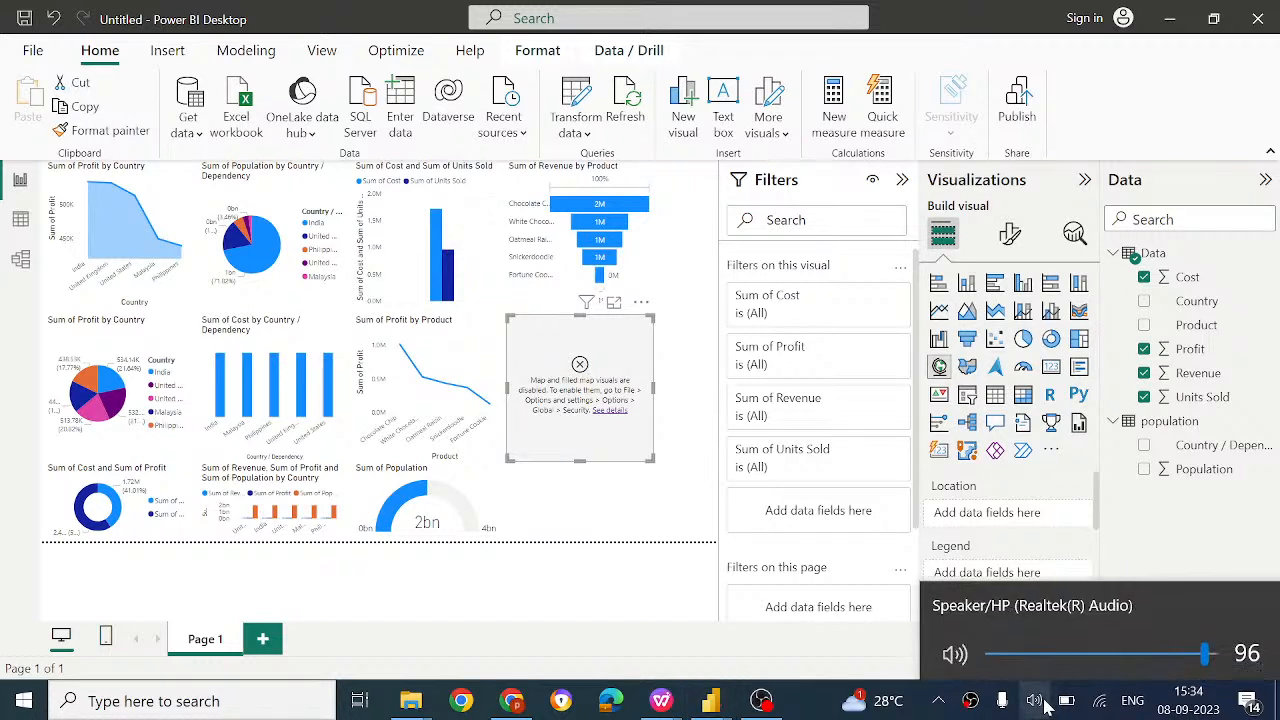
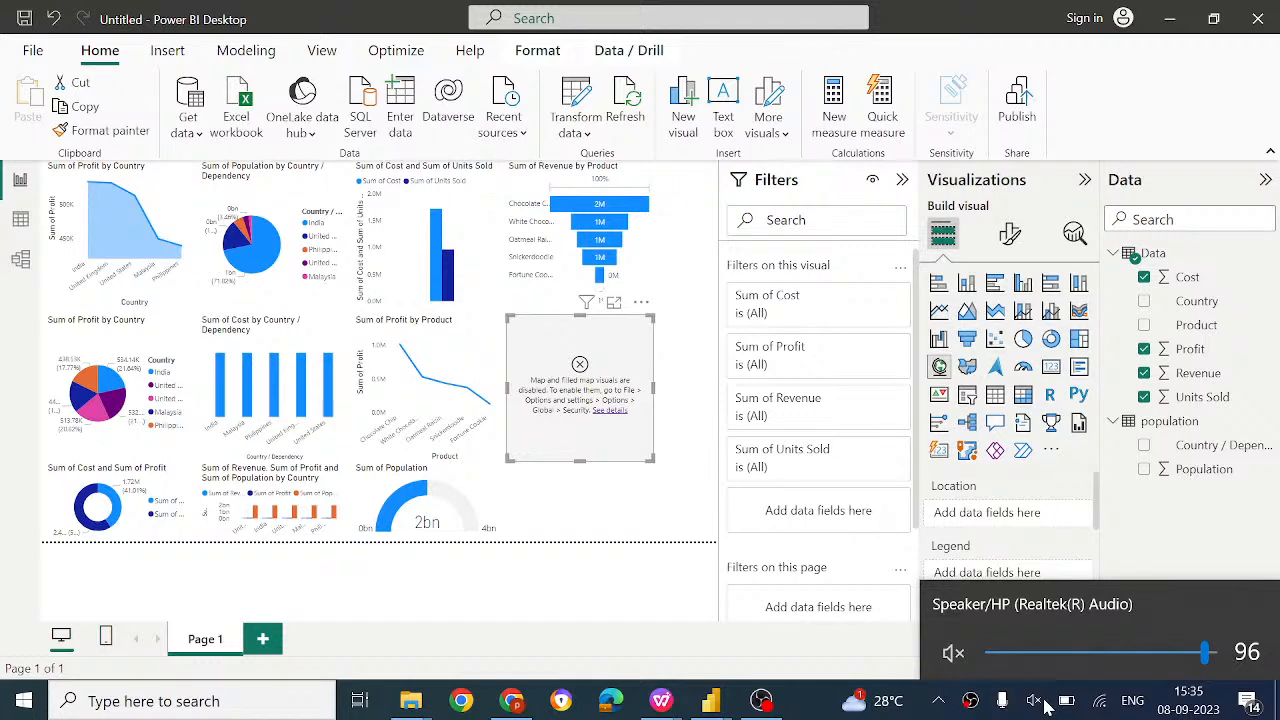
# Step: Delete the Profit, Revenue, Cost and Units Sold map visual below the funnel chart
pyautogui.press('XF86AudioMute')
pyautogui.click(580, 370)
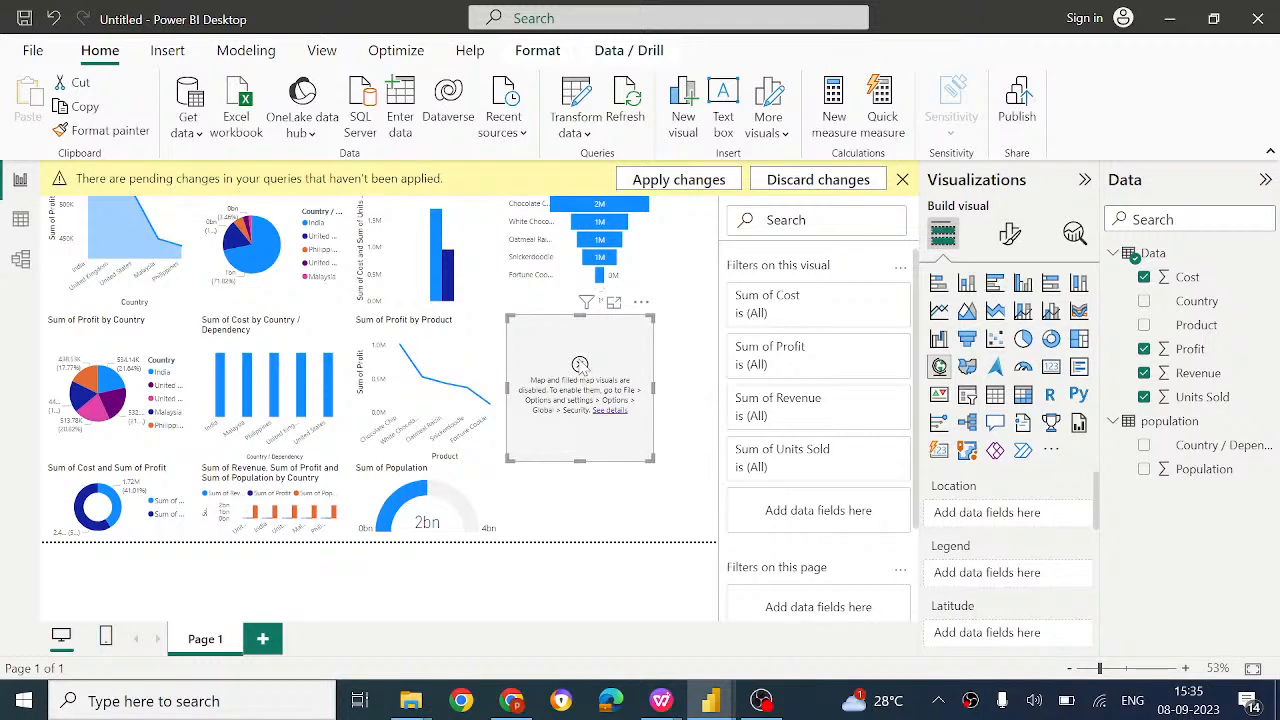
pyautogui.press('Delete')
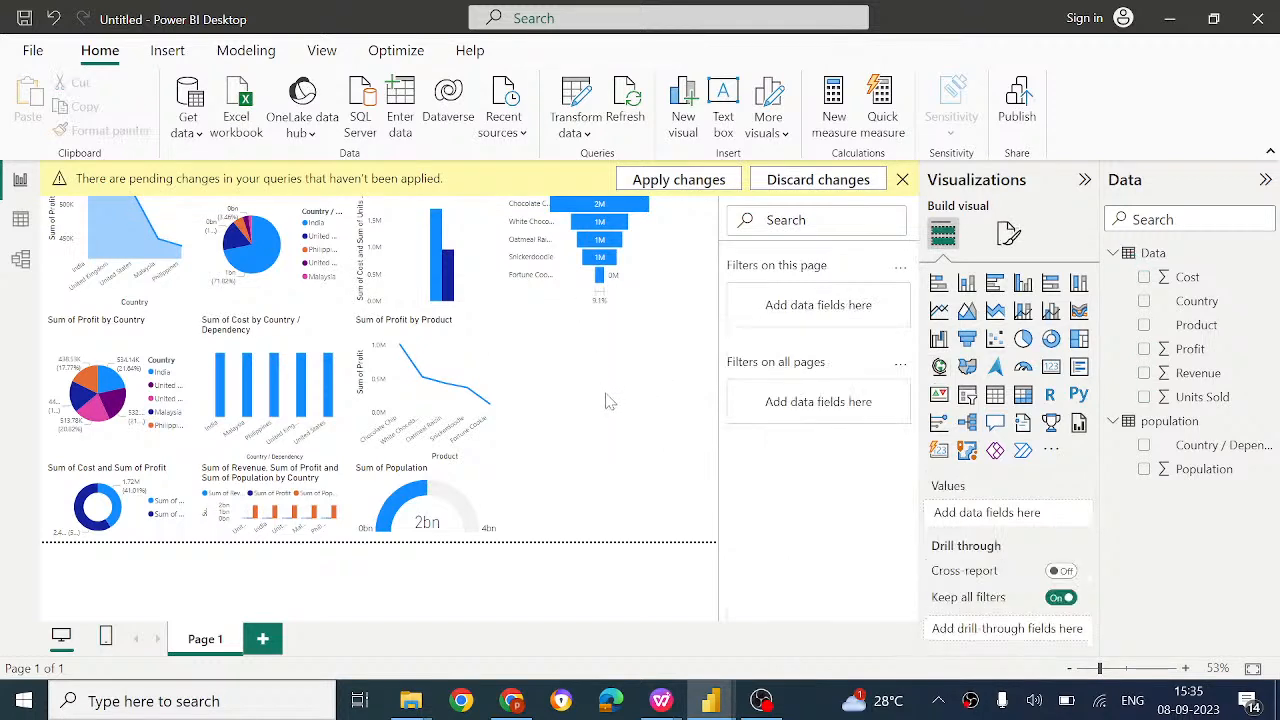
# Step: Add a treemap of Profit and Revenue by Country below the funnel chart and reduce its height
pyautogui.click(1143, 301)
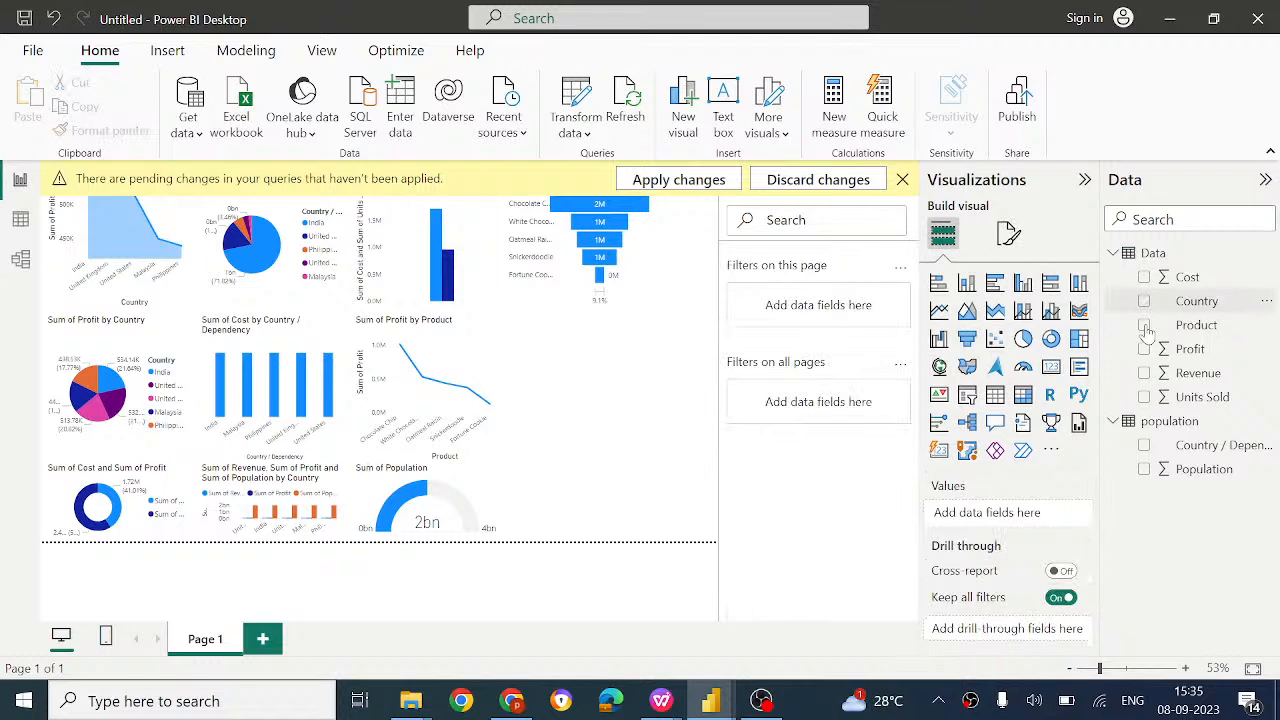
pyautogui.click(1144, 349)
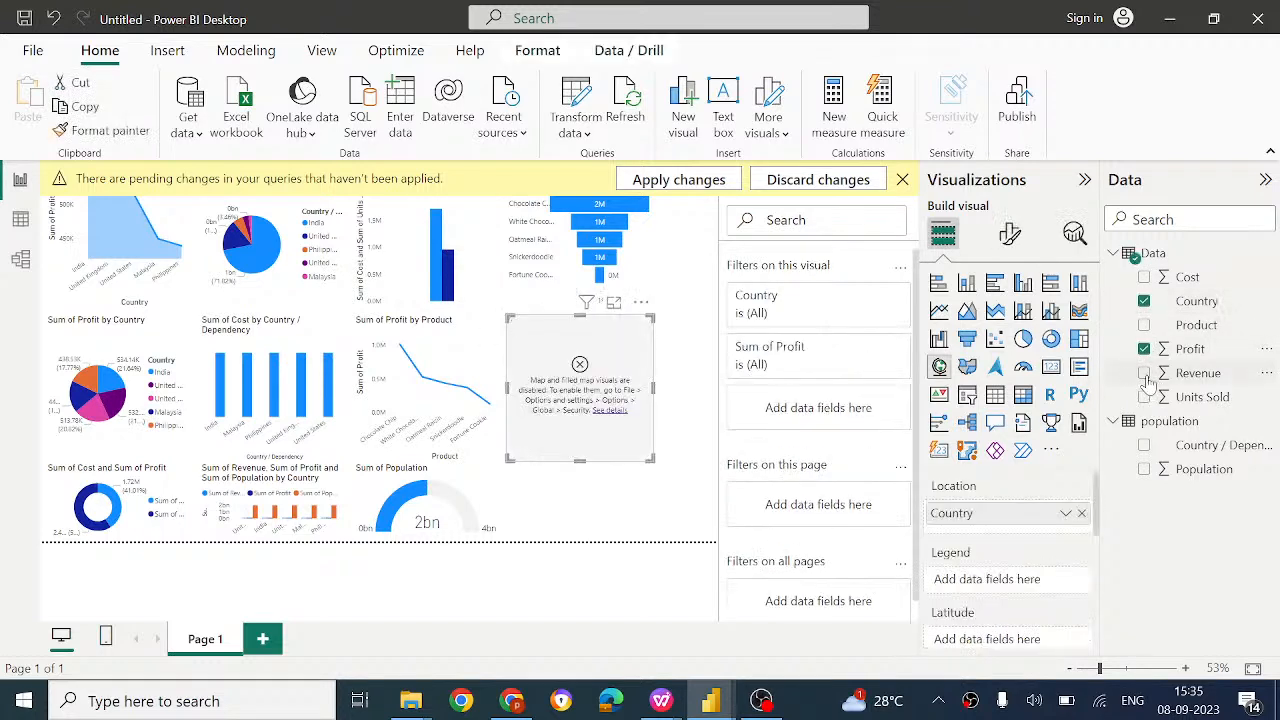
pyautogui.click(1144, 373)
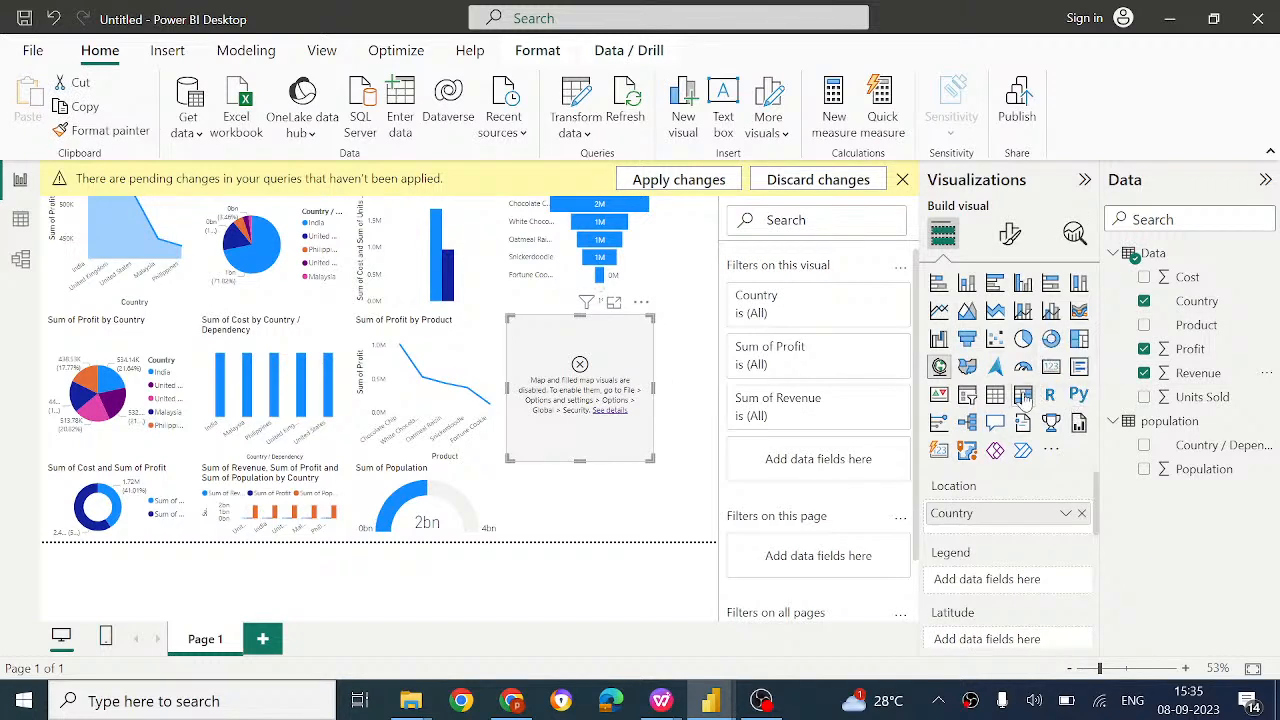
pyautogui.click(1079, 341)
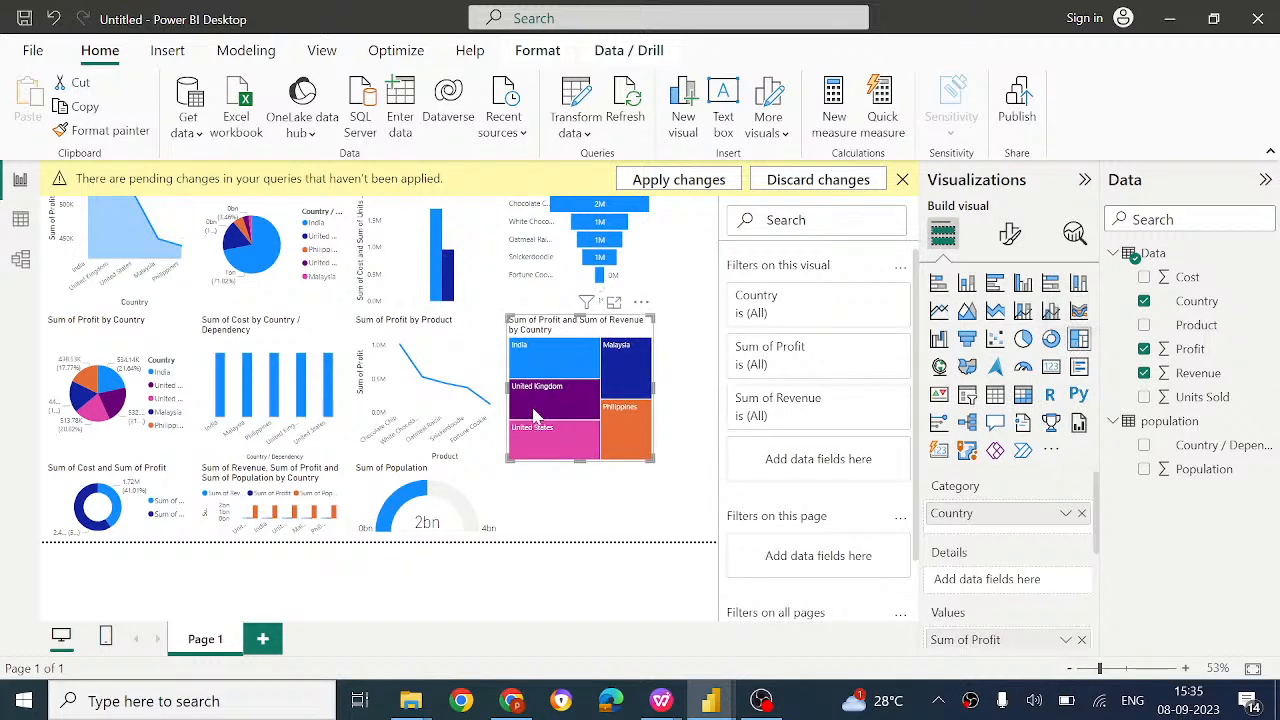
pyautogui.moveTo(597, 459); pyautogui.dragTo(606, 406)
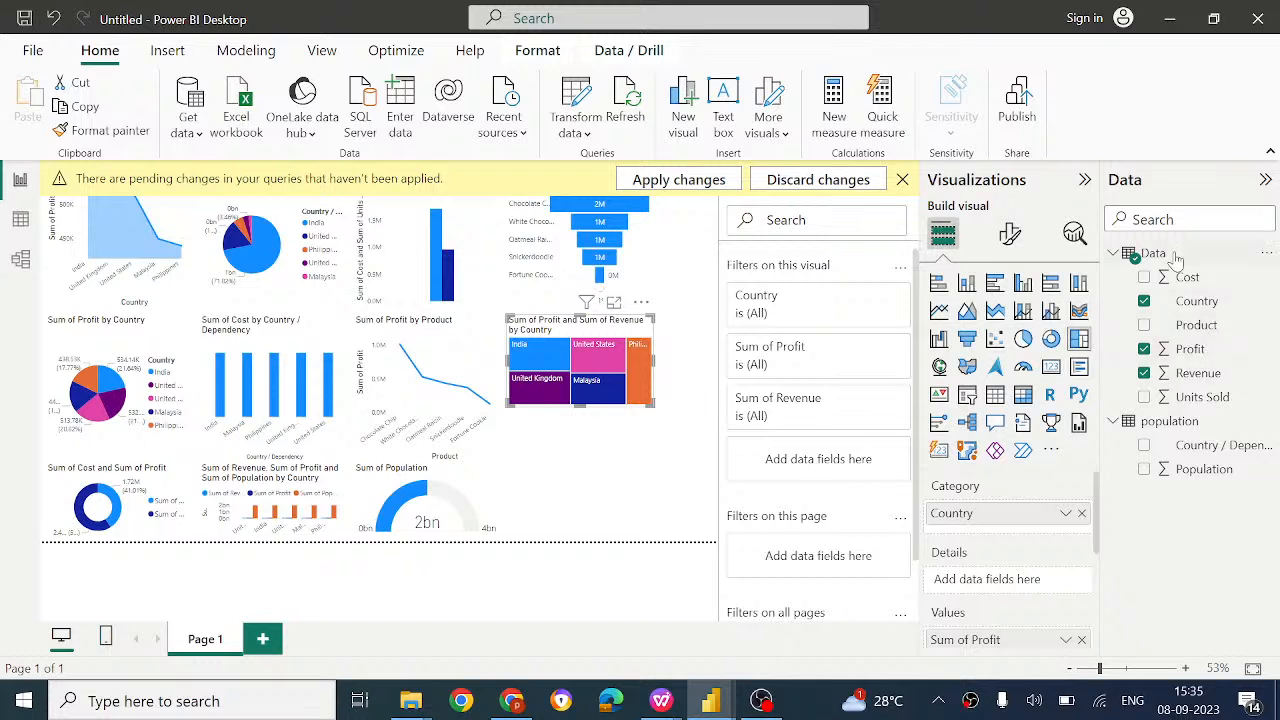
pyautogui.click(631, 530)
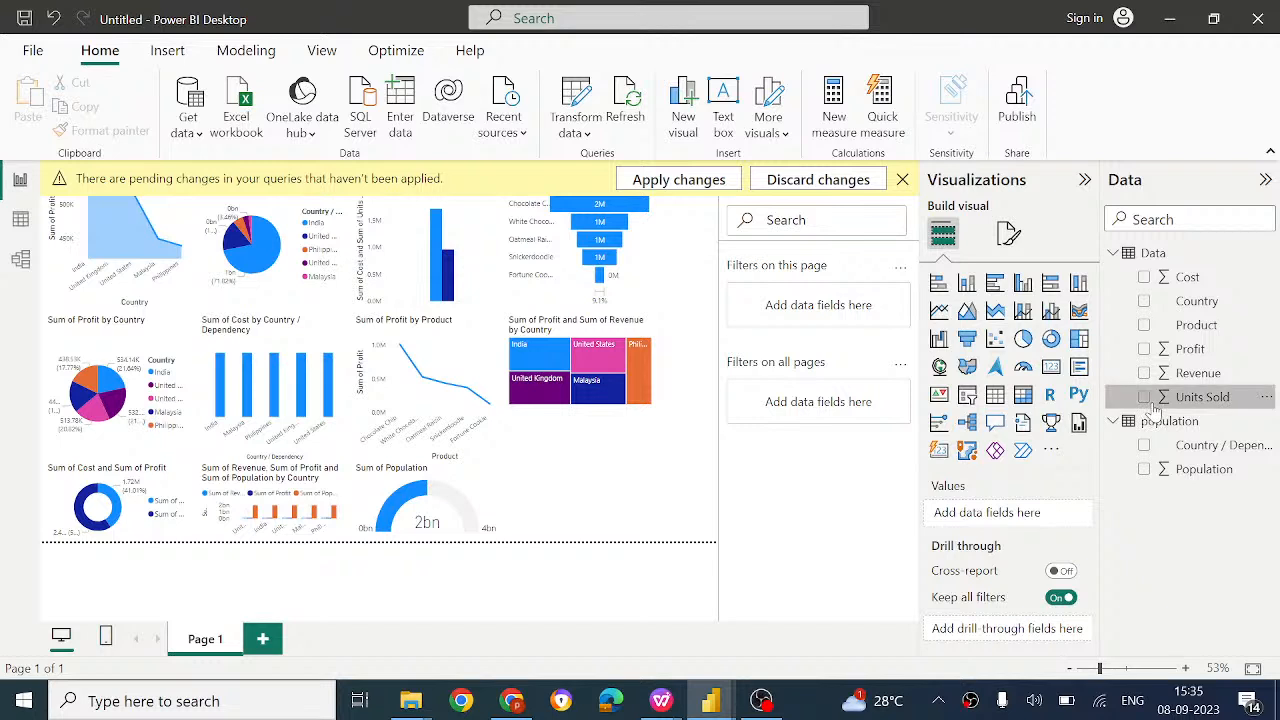
# Step: Try a Country / Dependency visual below the treemap as a waterfall chart and a funnel, and delete it
pyautogui.click(1145, 446)
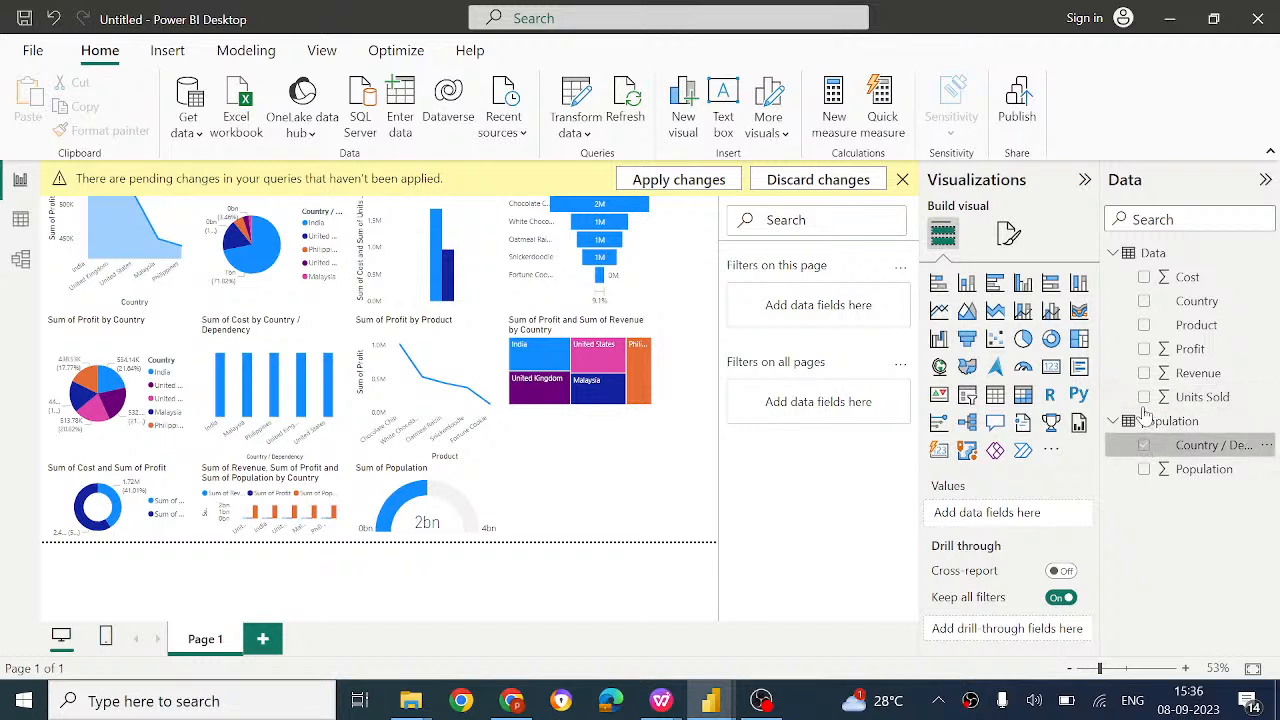
pyautogui.click(1160, 397)
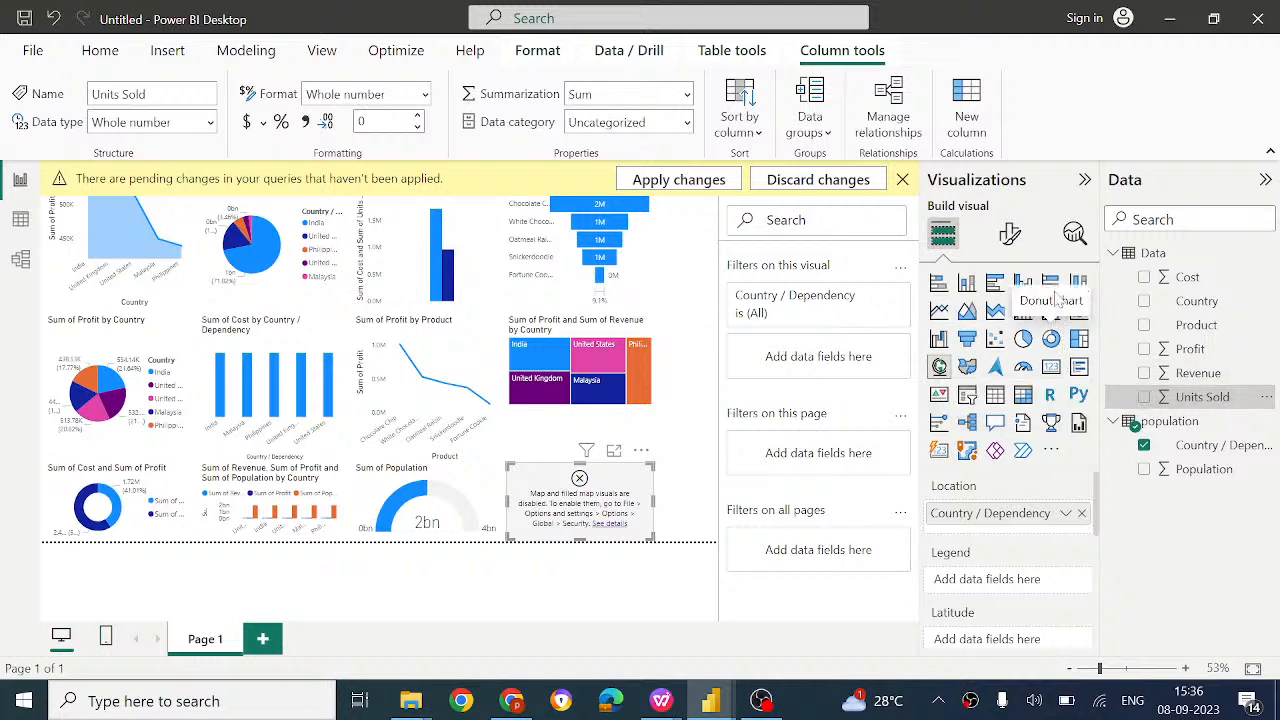
pyautogui.click(938, 341)
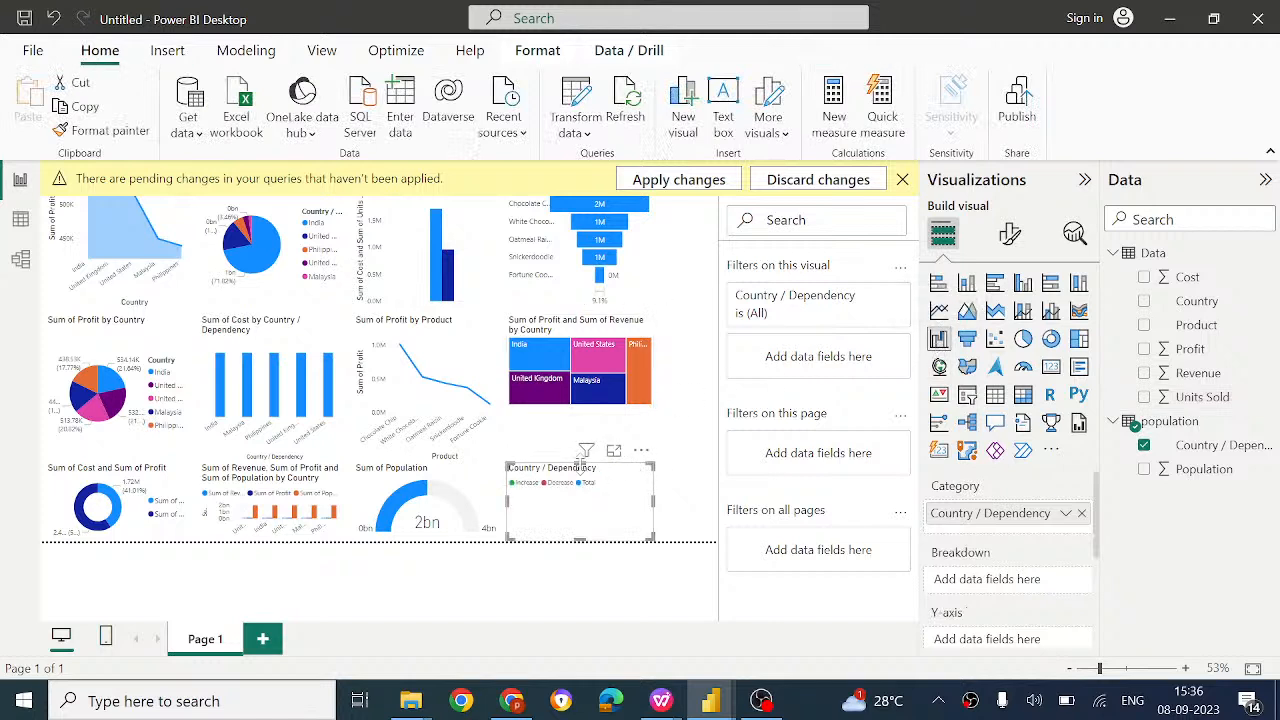
pyautogui.moveTo(580, 462); pyautogui.dragTo(600, 440)
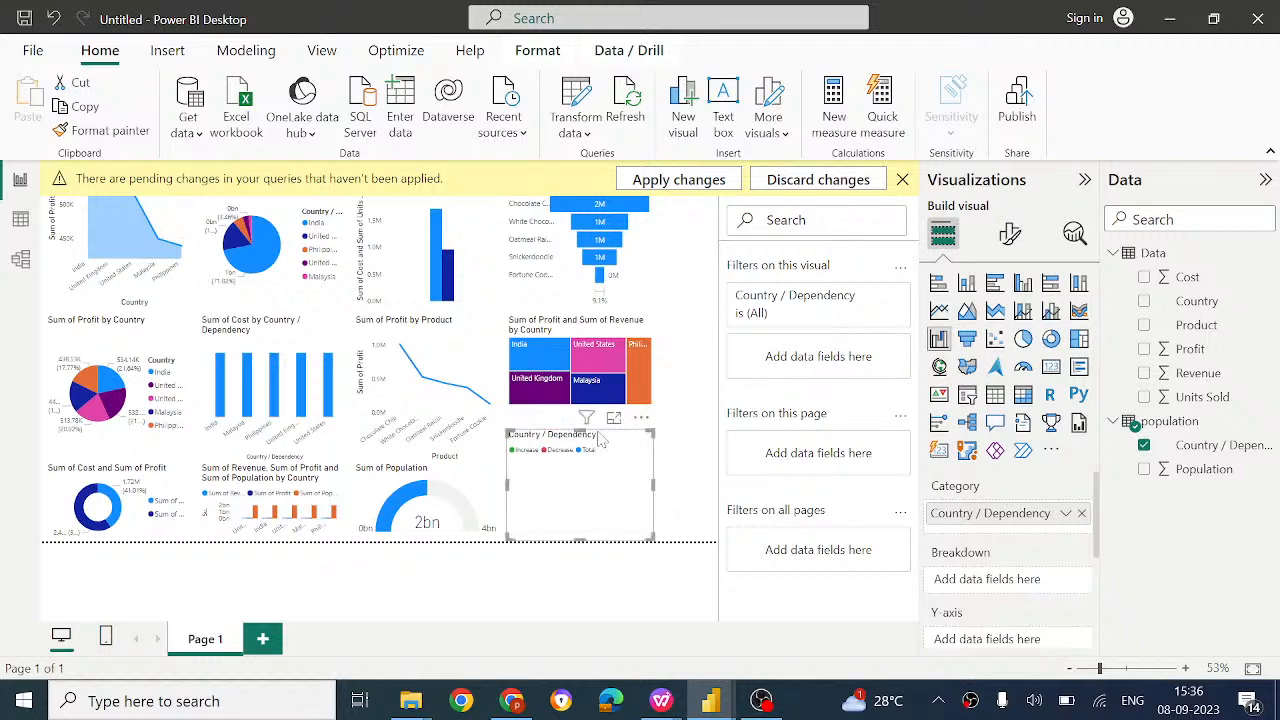
pyautogui.click(702, 468)
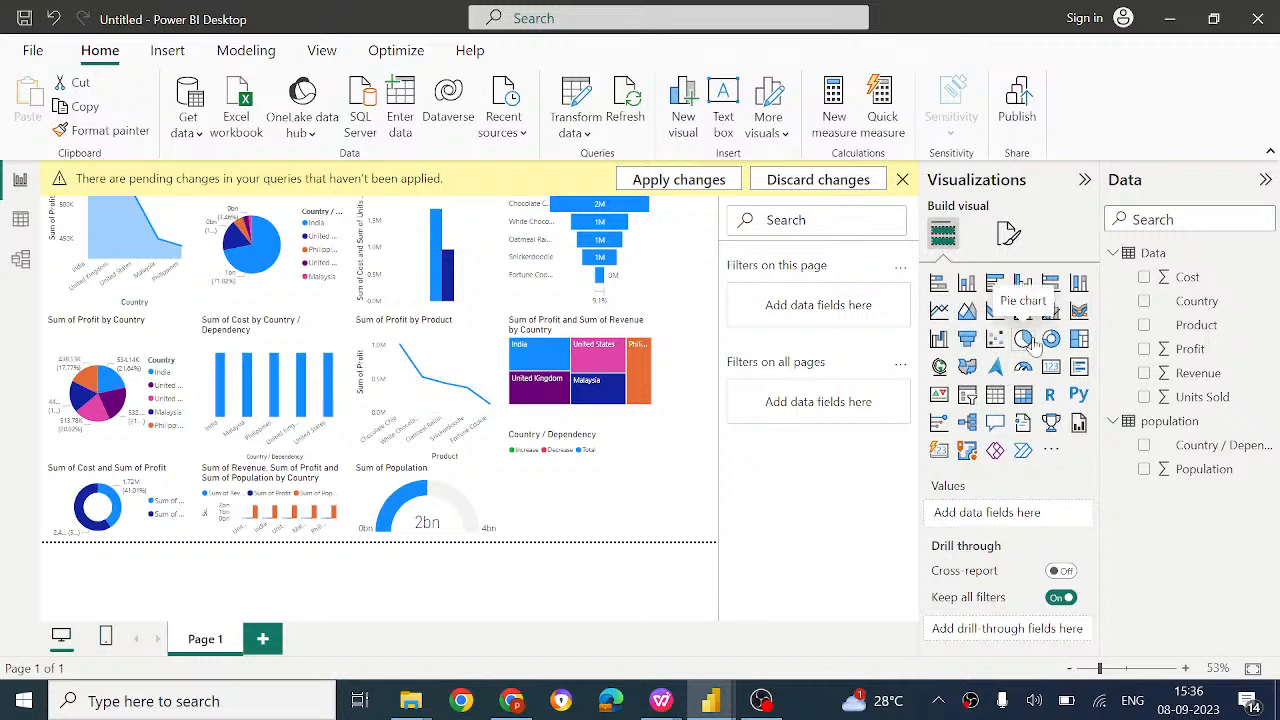
pyautogui.click(939, 369)
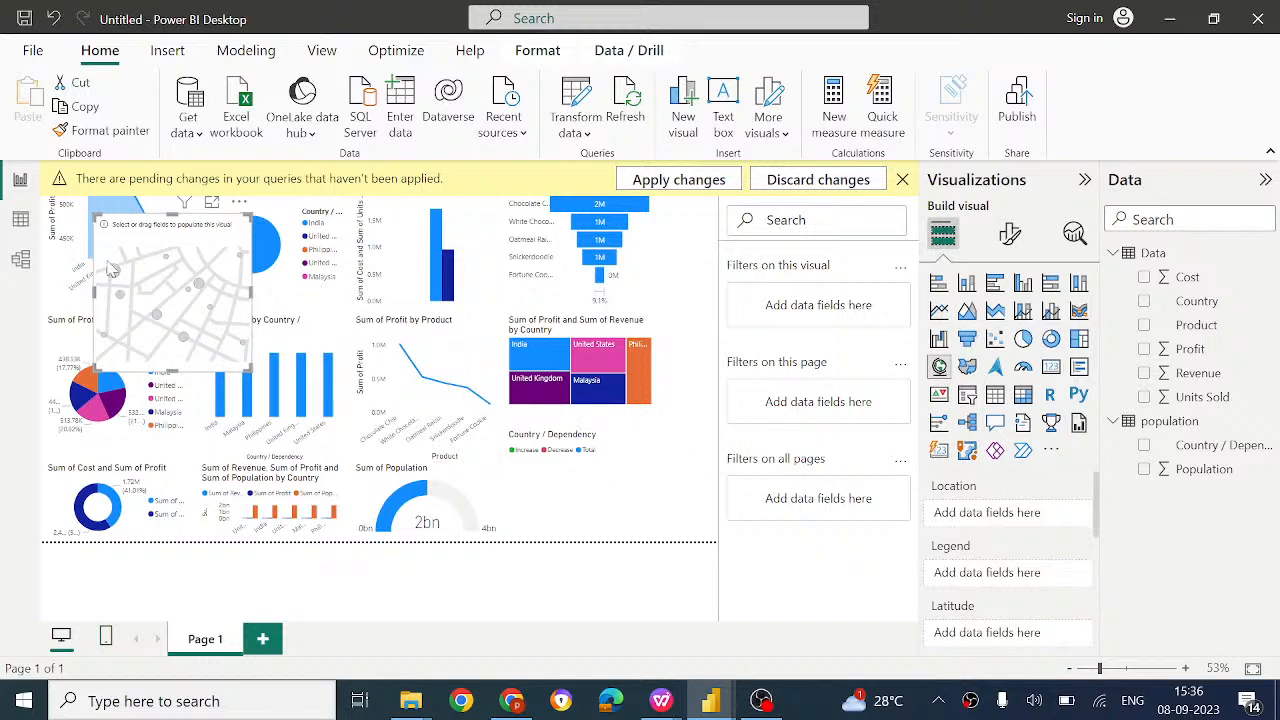
pyautogui.press('Delete')
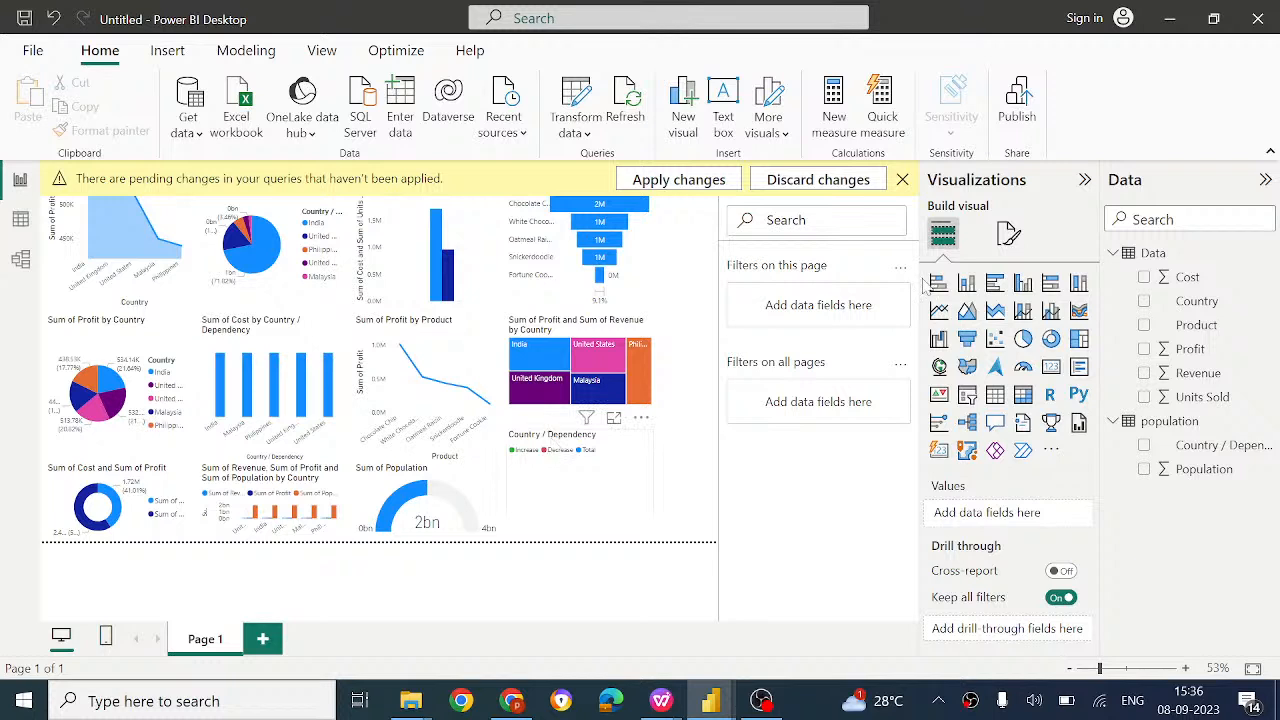
pyautogui.click(966, 341)
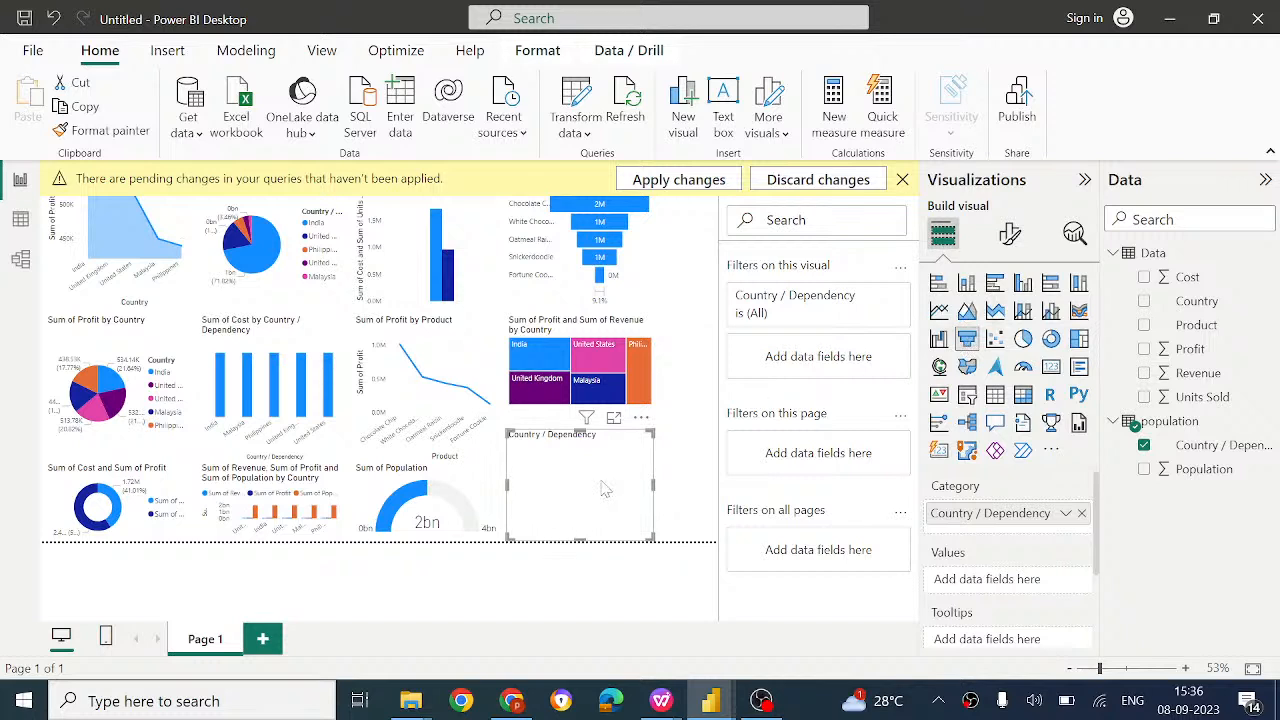
pyautogui.press('Delete')
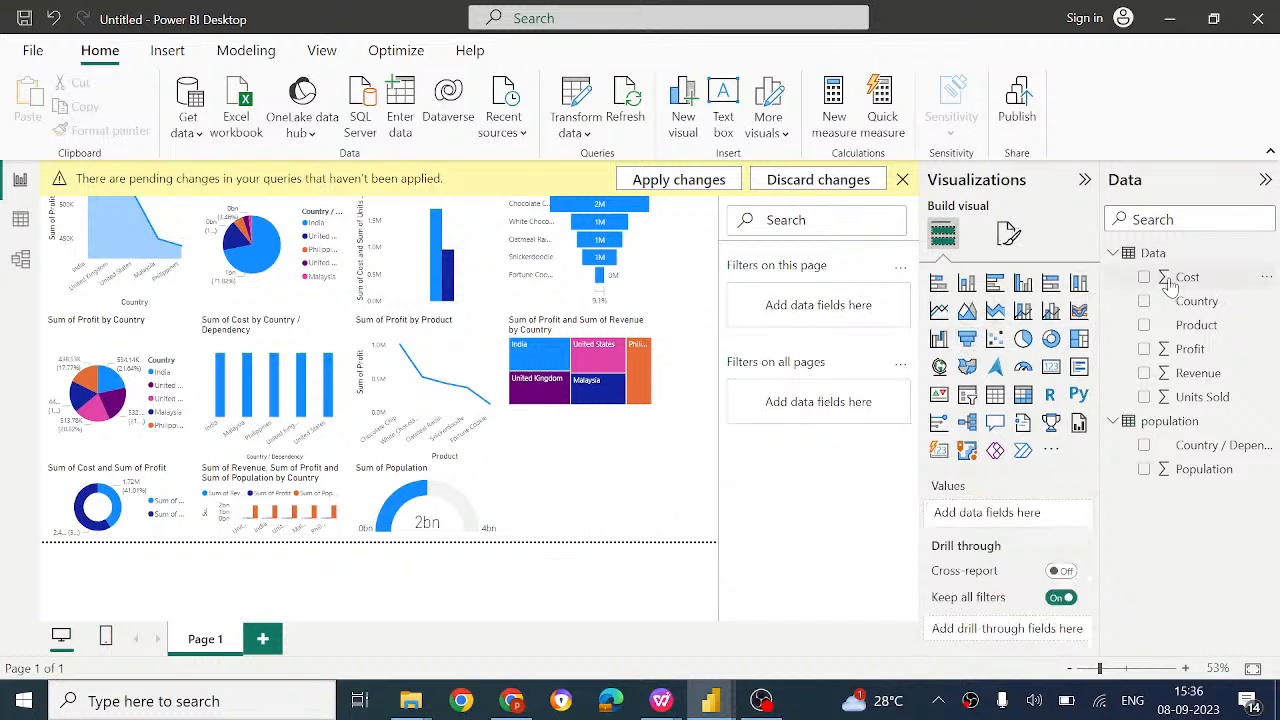
# Step: Add a ribbon chart of Units Sold, Revenue and Profit below the treemap and extend it upward
pyautogui.click(1144, 397)
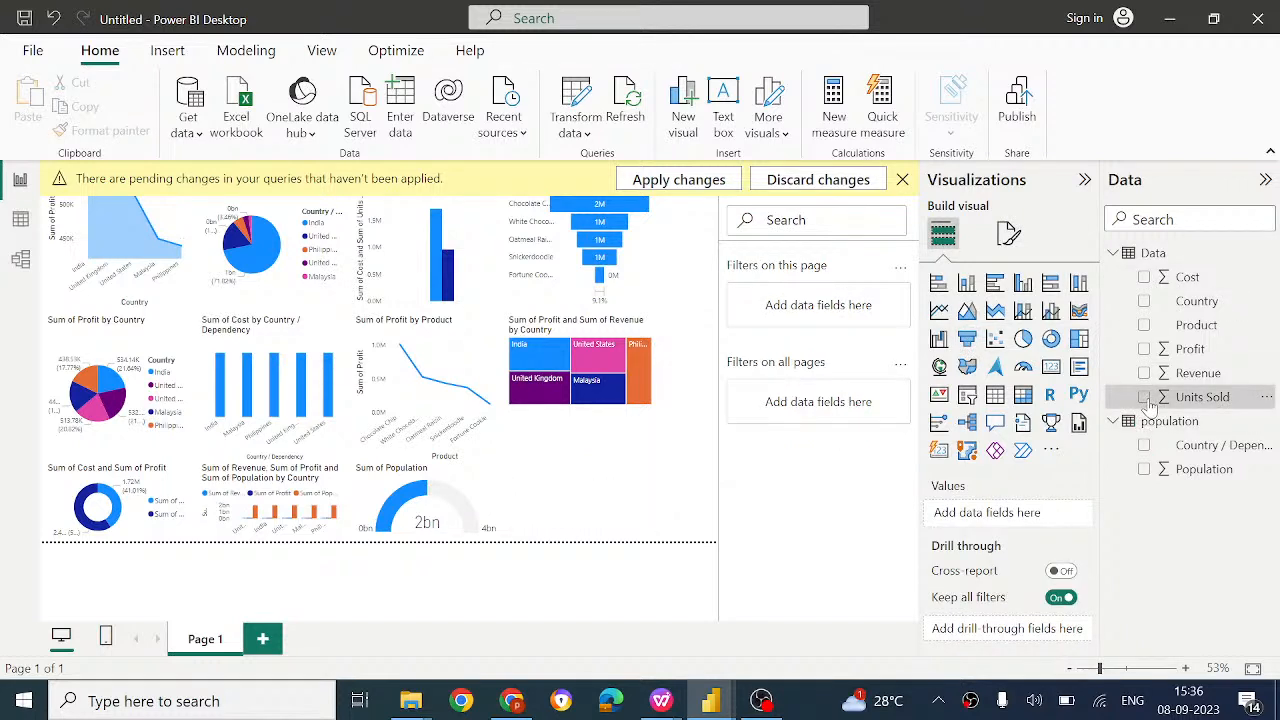
pyautogui.click(1144, 373)
pyautogui.click(1144, 349)
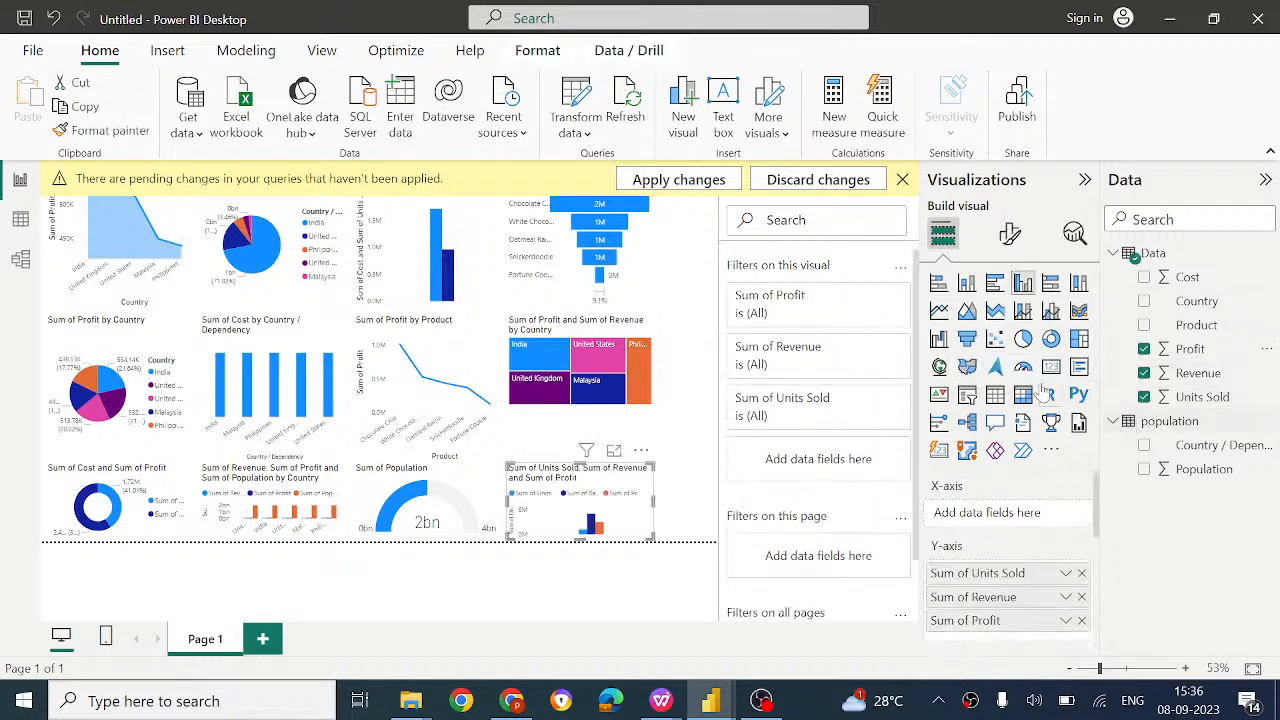
pyautogui.click(1051, 311)
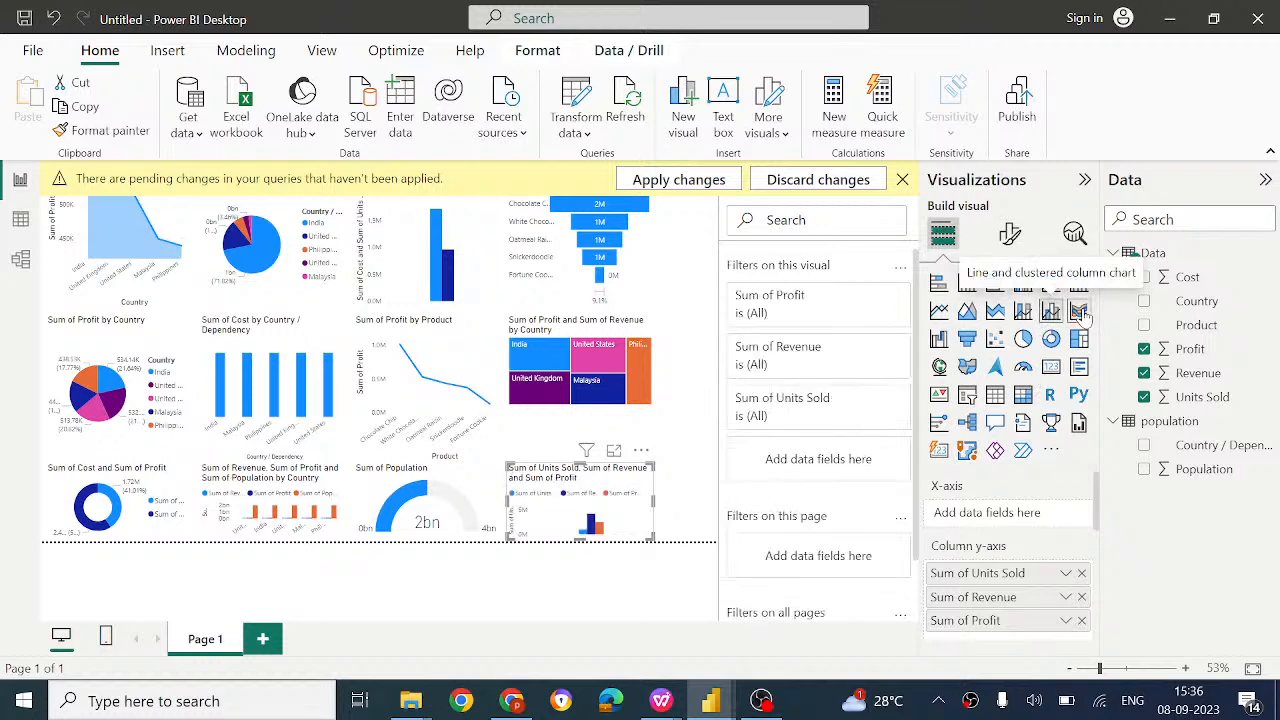
pyautogui.click(1080, 312)
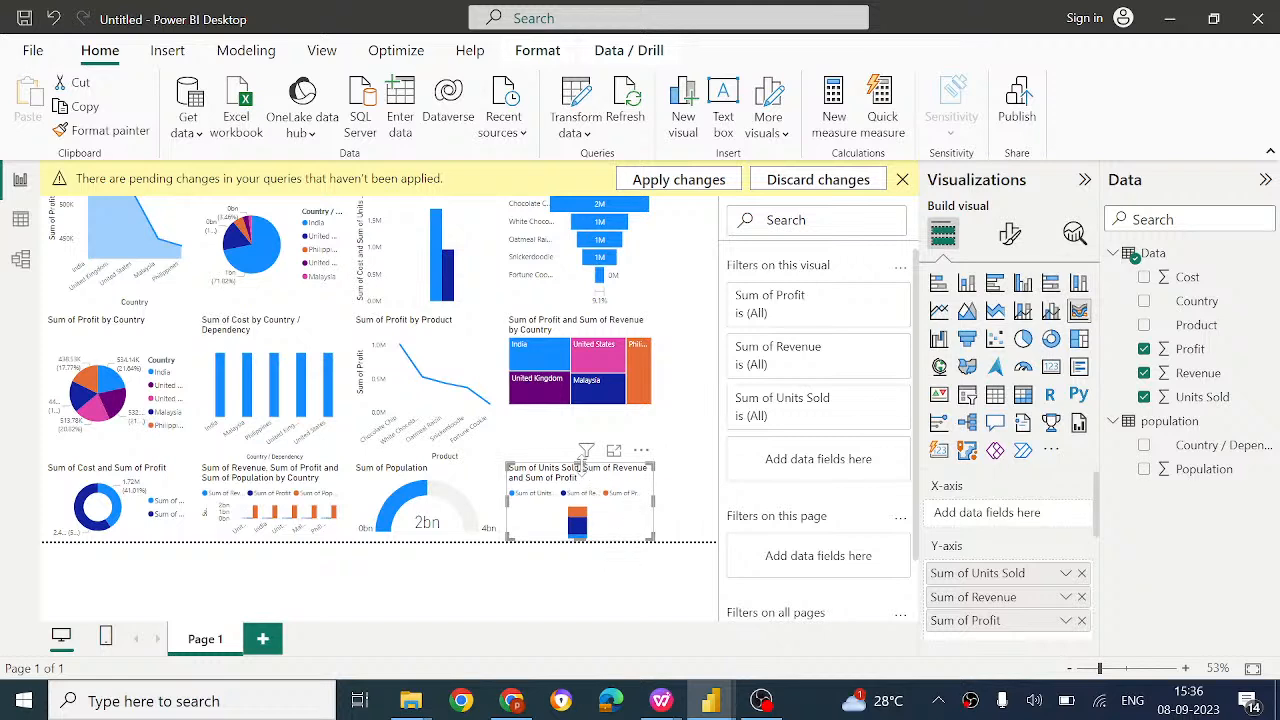
pyautogui.moveTo(580, 463); pyautogui.dragTo(619, 420)
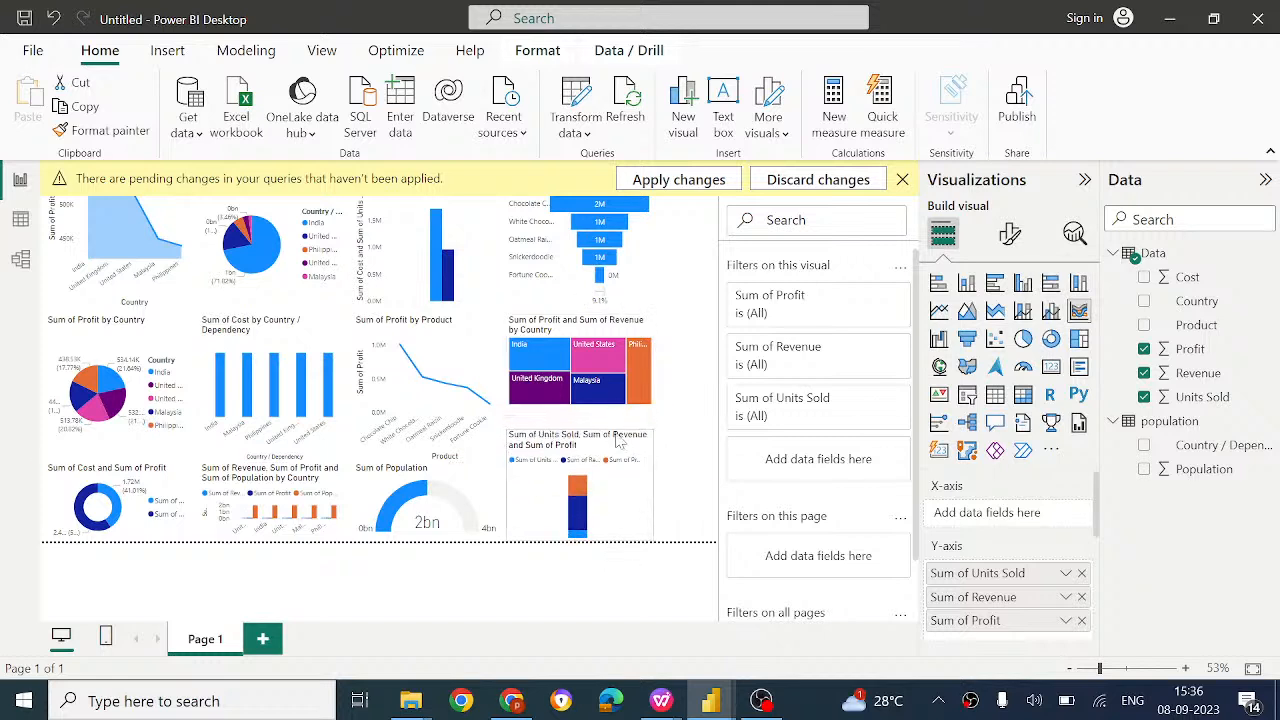
pyautogui.click(678, 493)
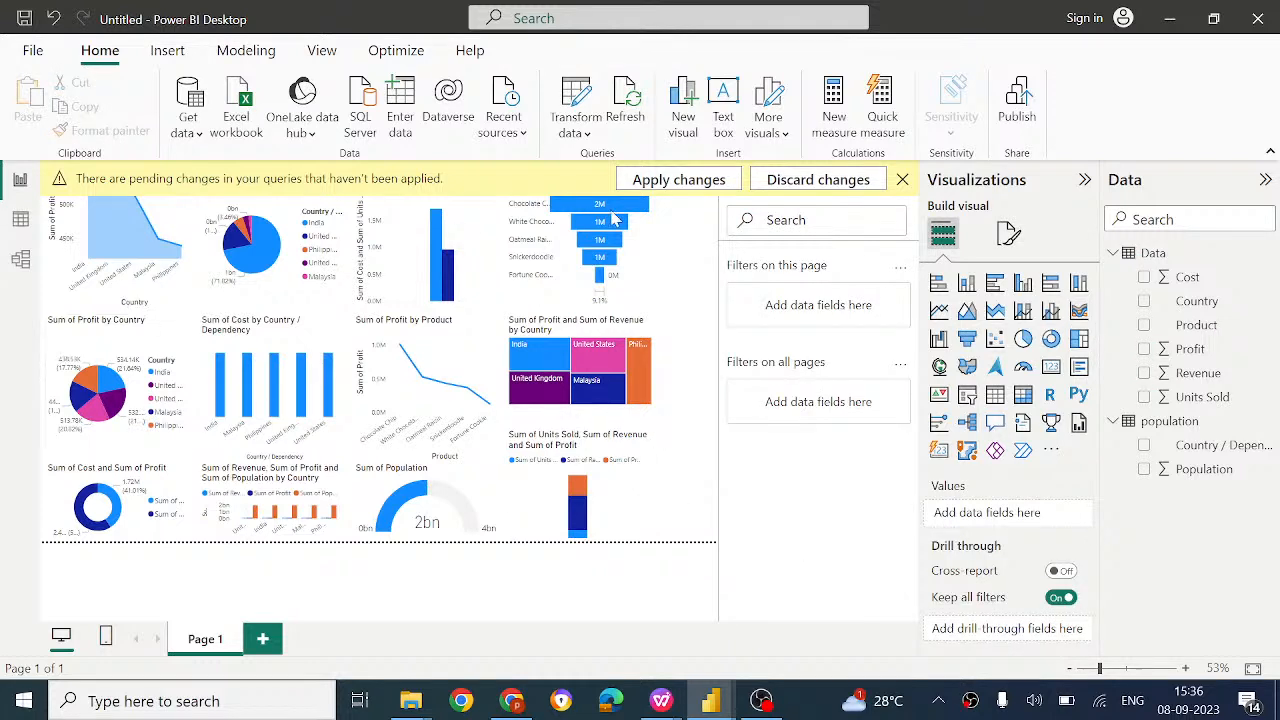
# Step: Dismiss the pending changes notice and lower the top edges of the Profit by Country area chart and the Population pie chart
pyautogui.click(902, 179)
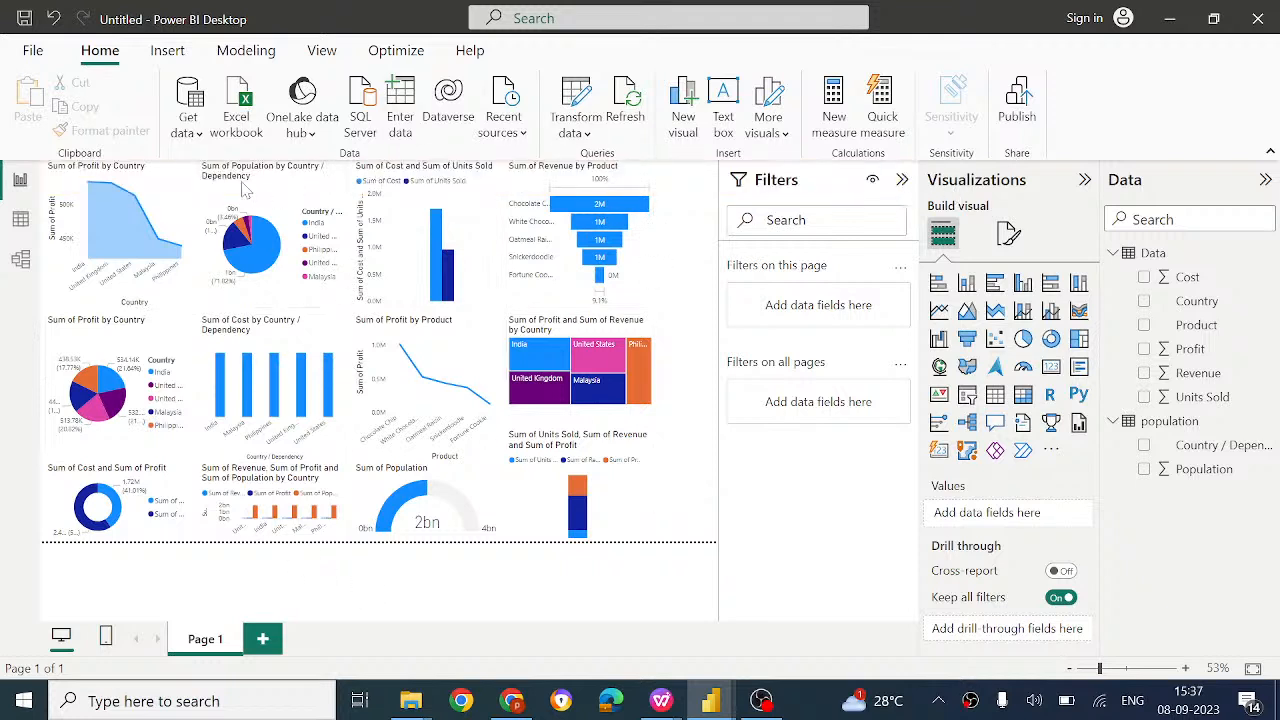
pyautogui.click(160, 232)
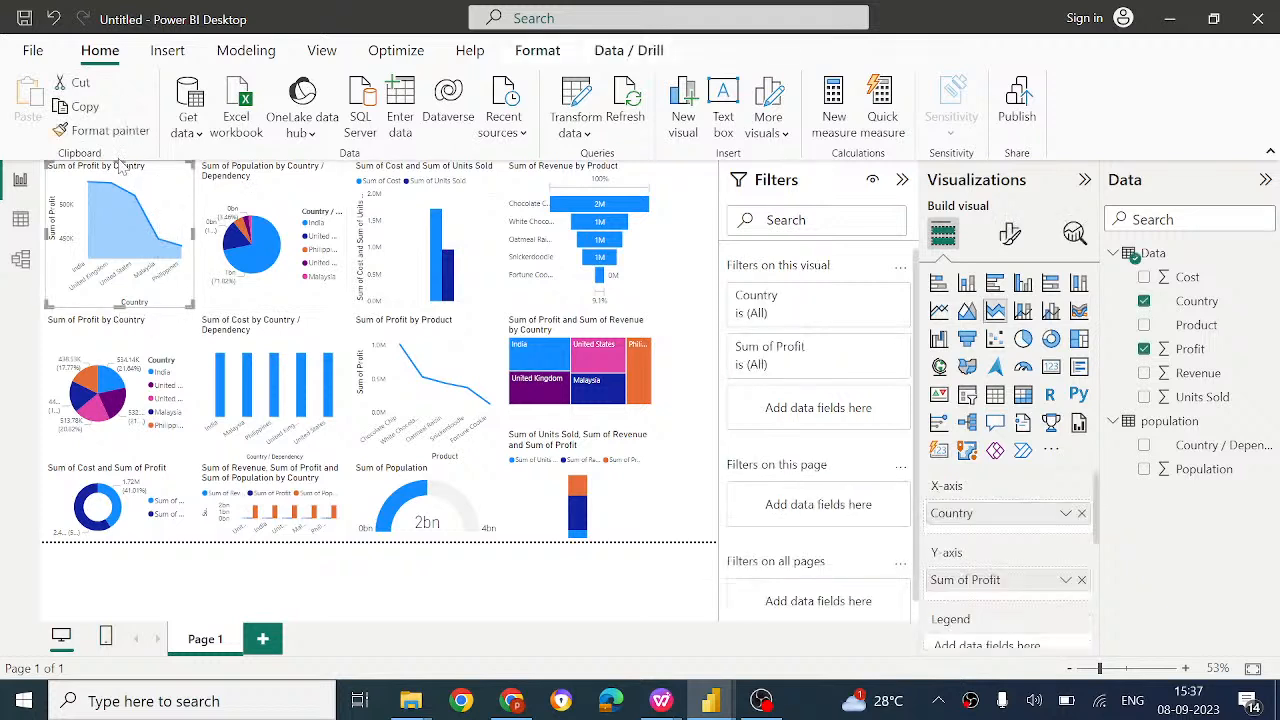
pyautogui.moveTo(120, 163); pyautogui.dragTo(120, 184)
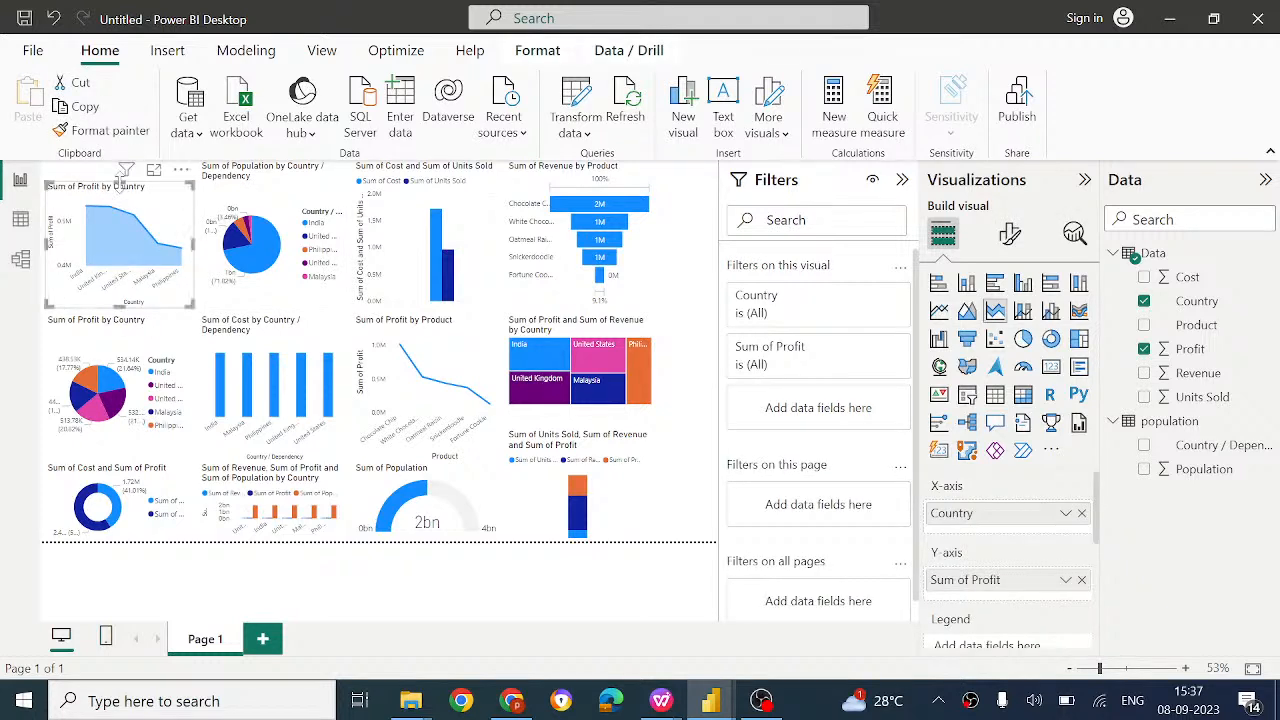
pyautogui.click(228, 216)
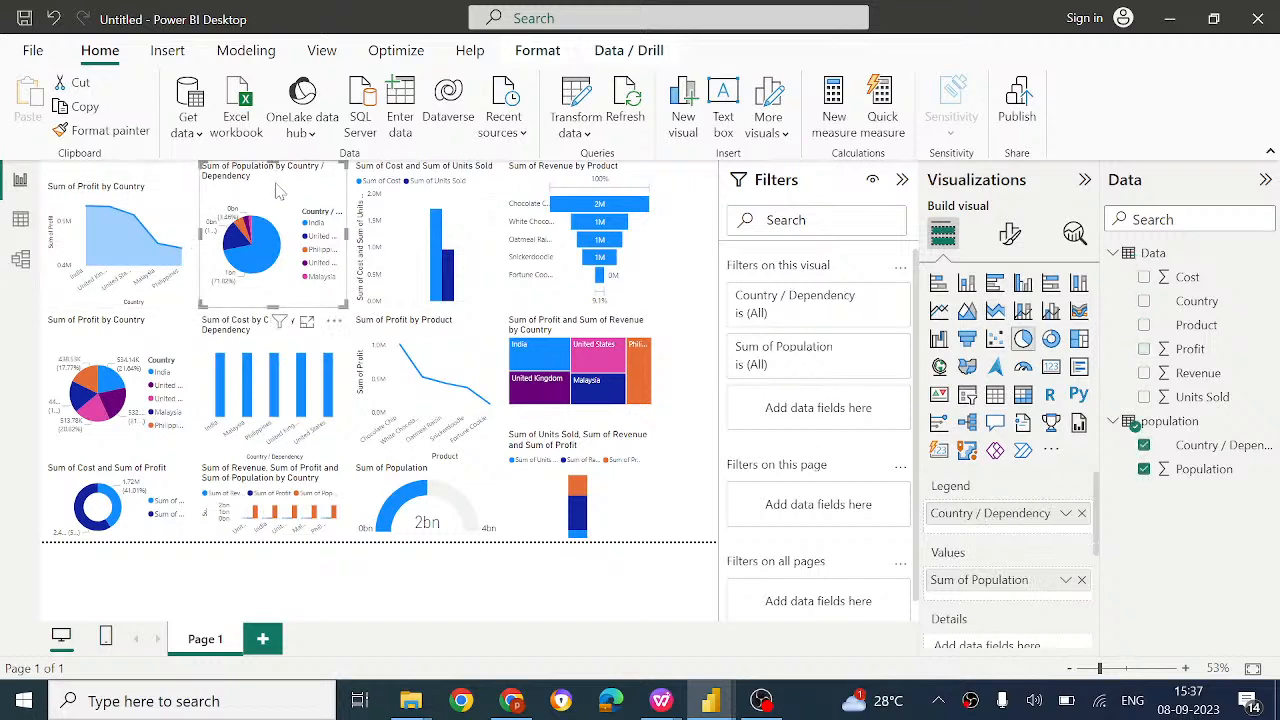
pyautogui.moveTo(273, 165); pyautogui.dragTo(275, 192)
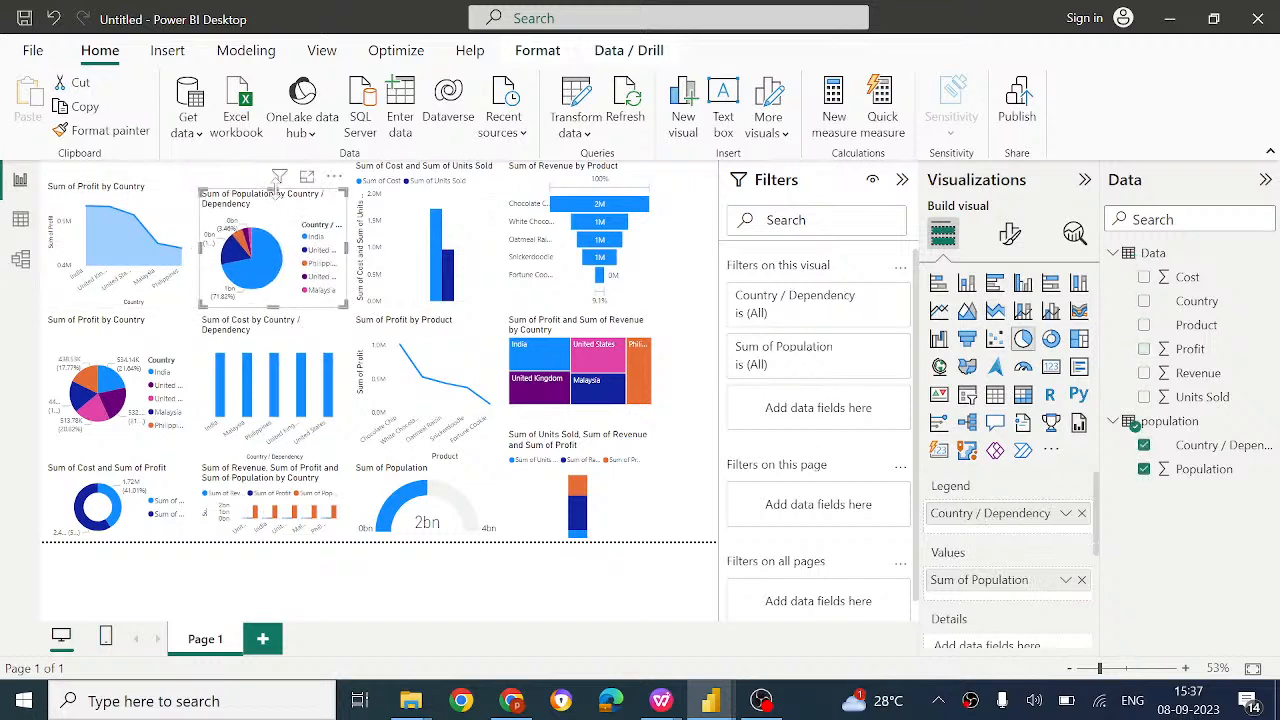
# Step: Shorten the Cost and Units Sold column chart and the Revenue by Product funnel from above to free space at the page top
pyautogui.click(432, 200)
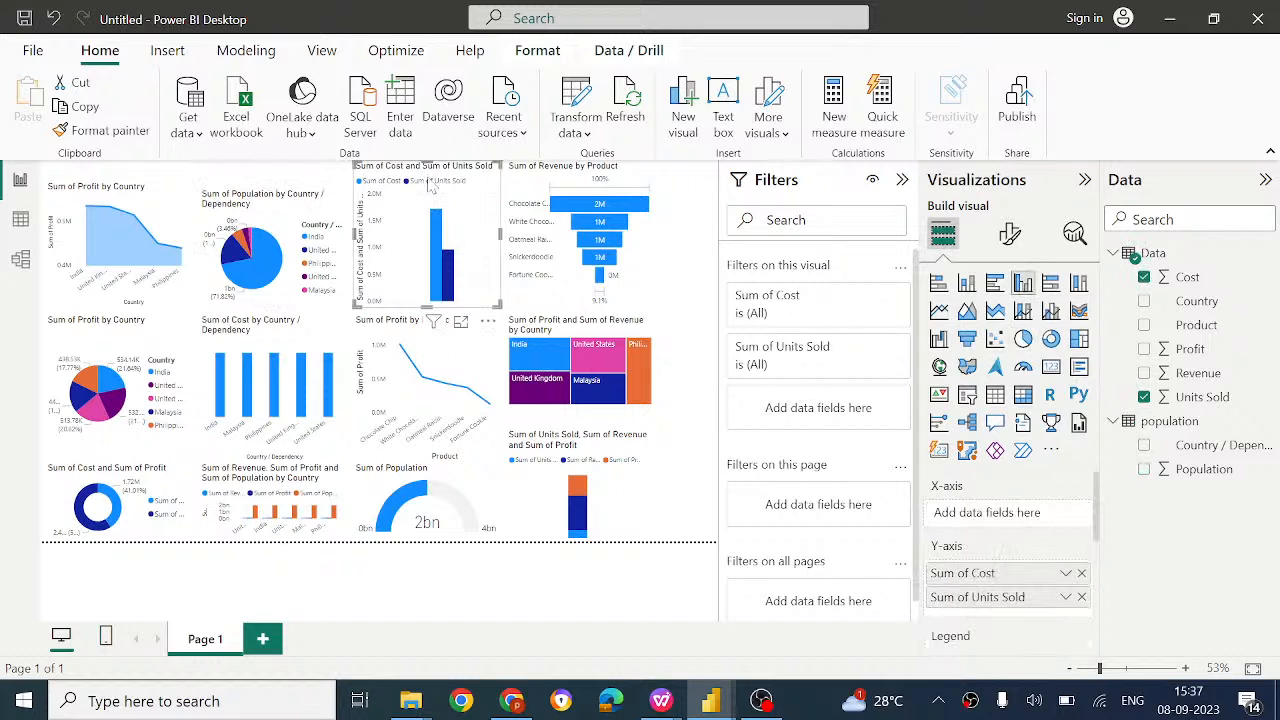
pyautogui.moveTo(432, 184); pyautogui.dragTo(432, 184)
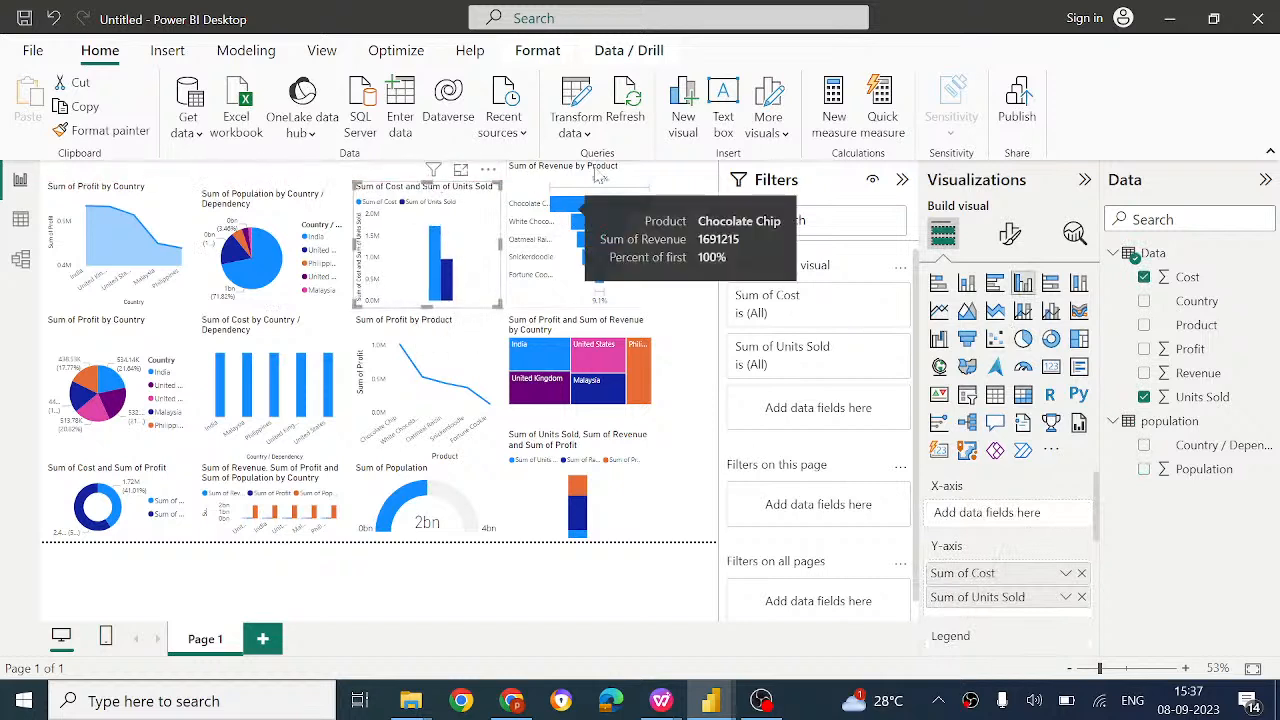
pyautogui.click(597, 177)
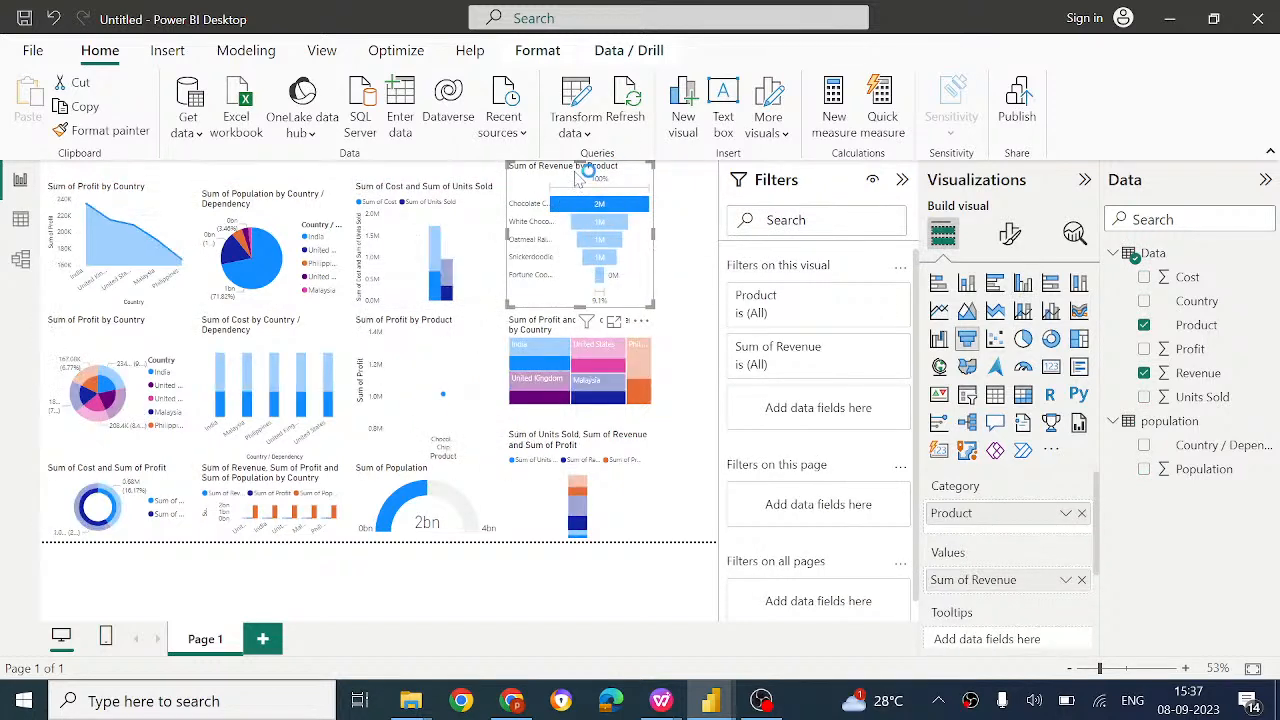
pyautogui.moveTo(588, 168); pyautogui.dragTo(595, 194)
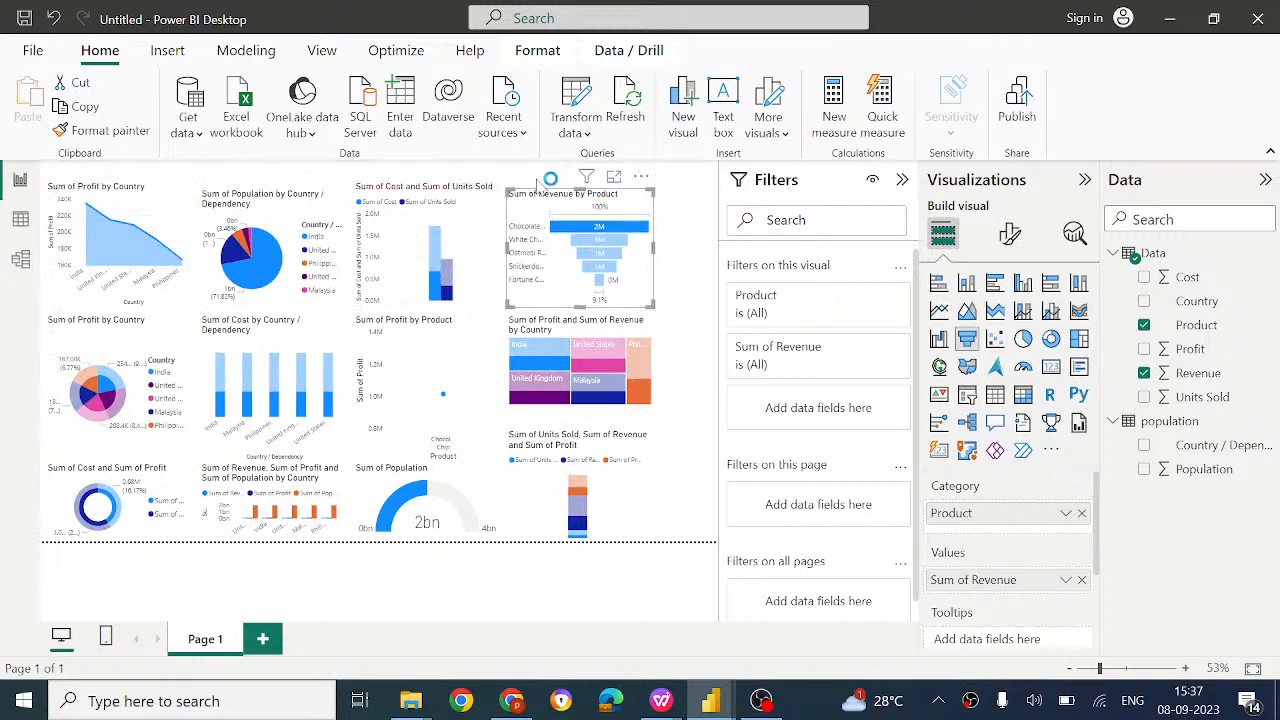
pyautogui.click(463, 199)
pyautogui.moveTo(427, 181); pyautogui.dragTo(427, 196)
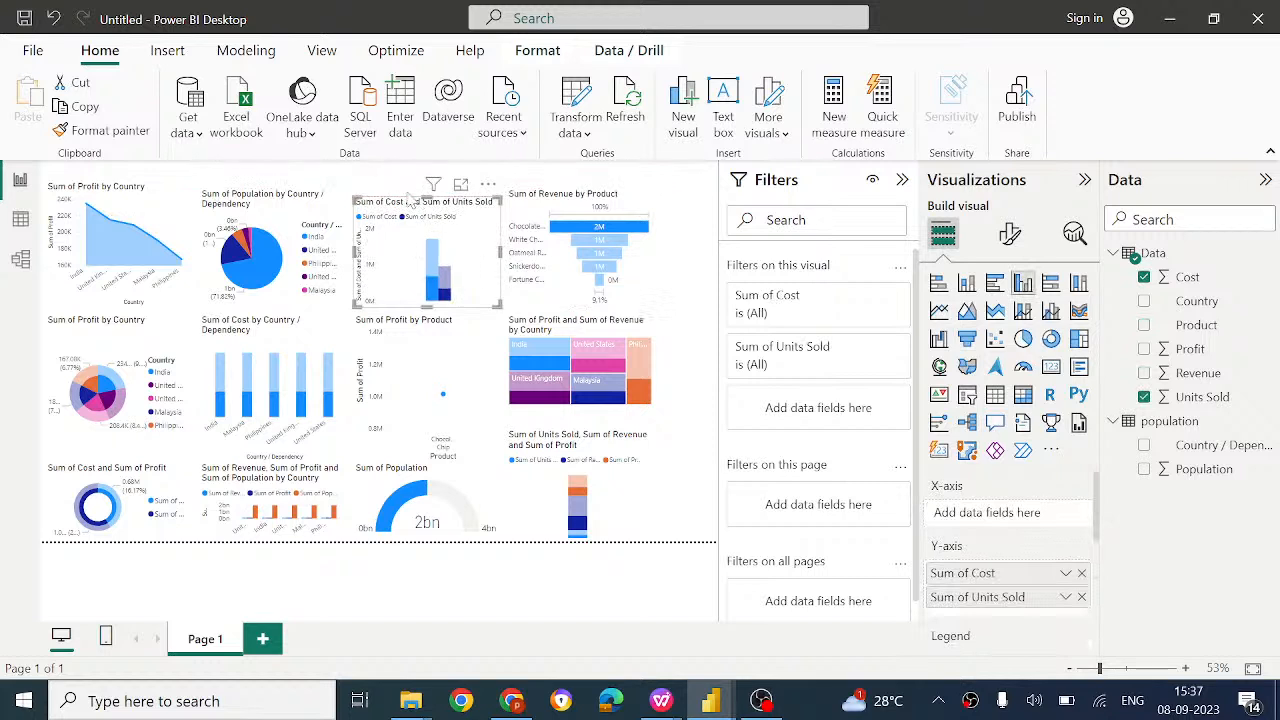
pyautogui.click(387, 184)
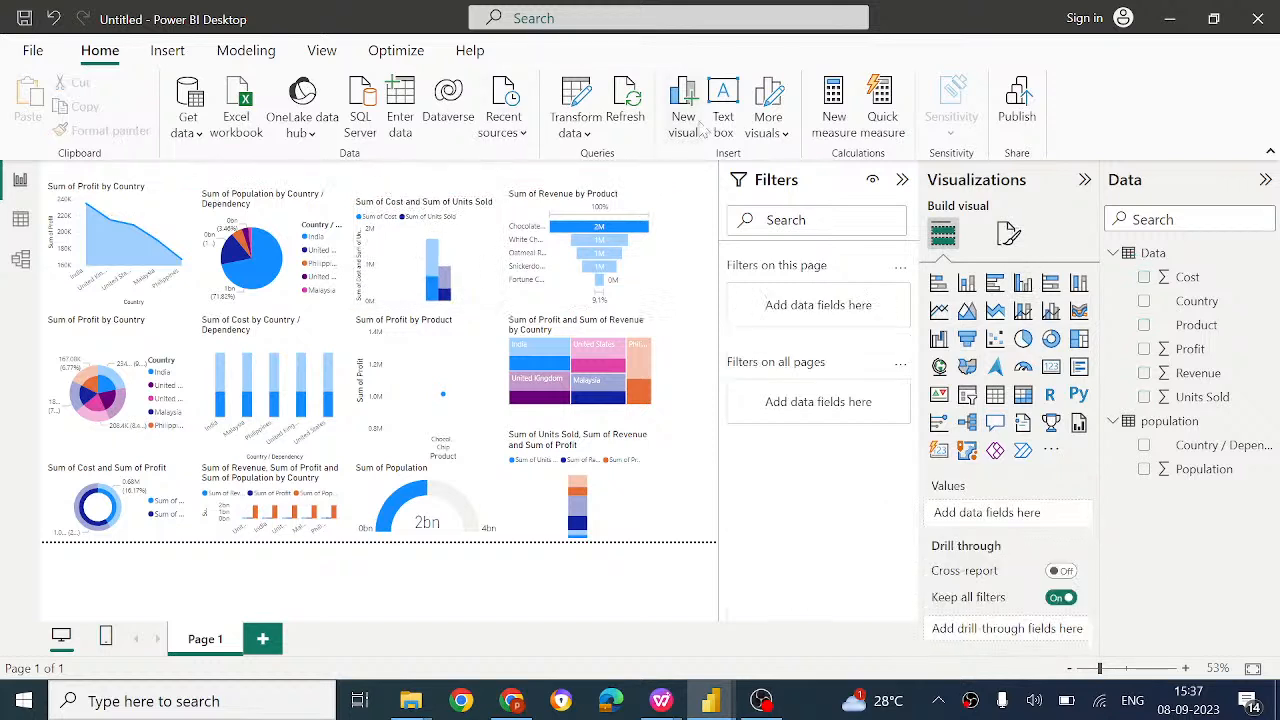
# Step: Insert a text box on the report page and try the Segoe (Bold) and Tahoma fonts for it
pyautogui.click(724, 100)
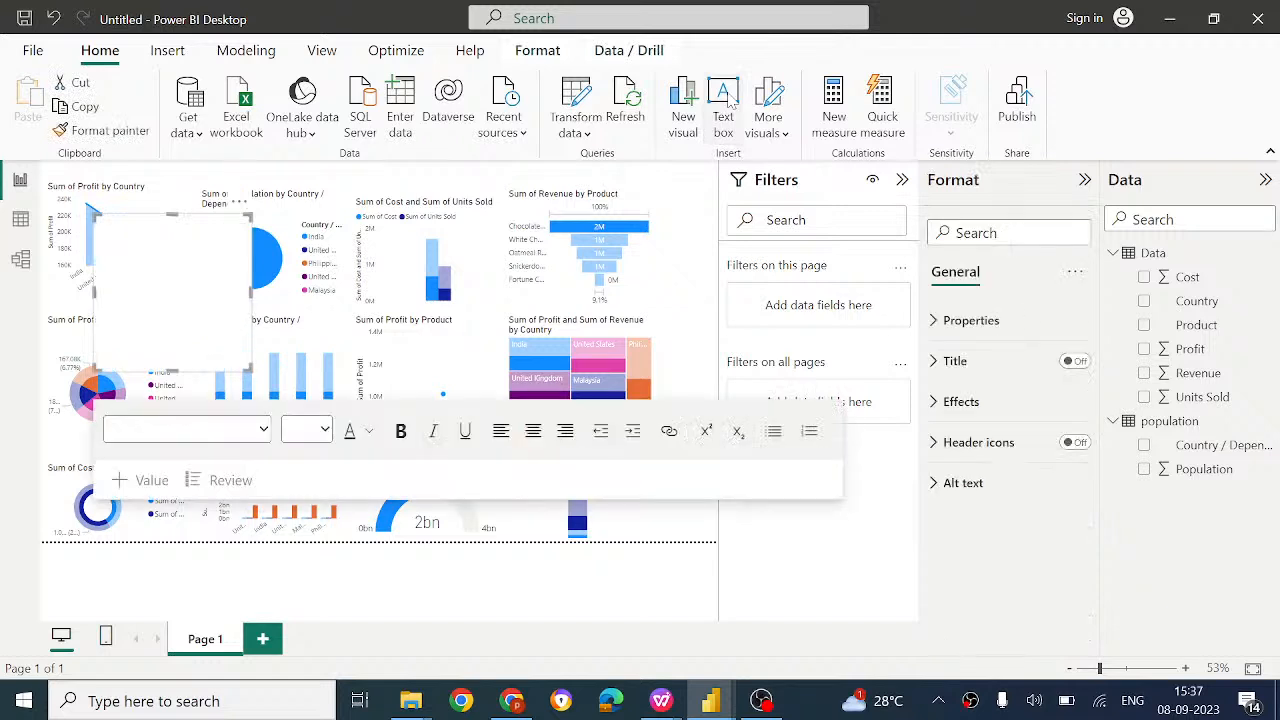
pyautogui.click(213, 440)
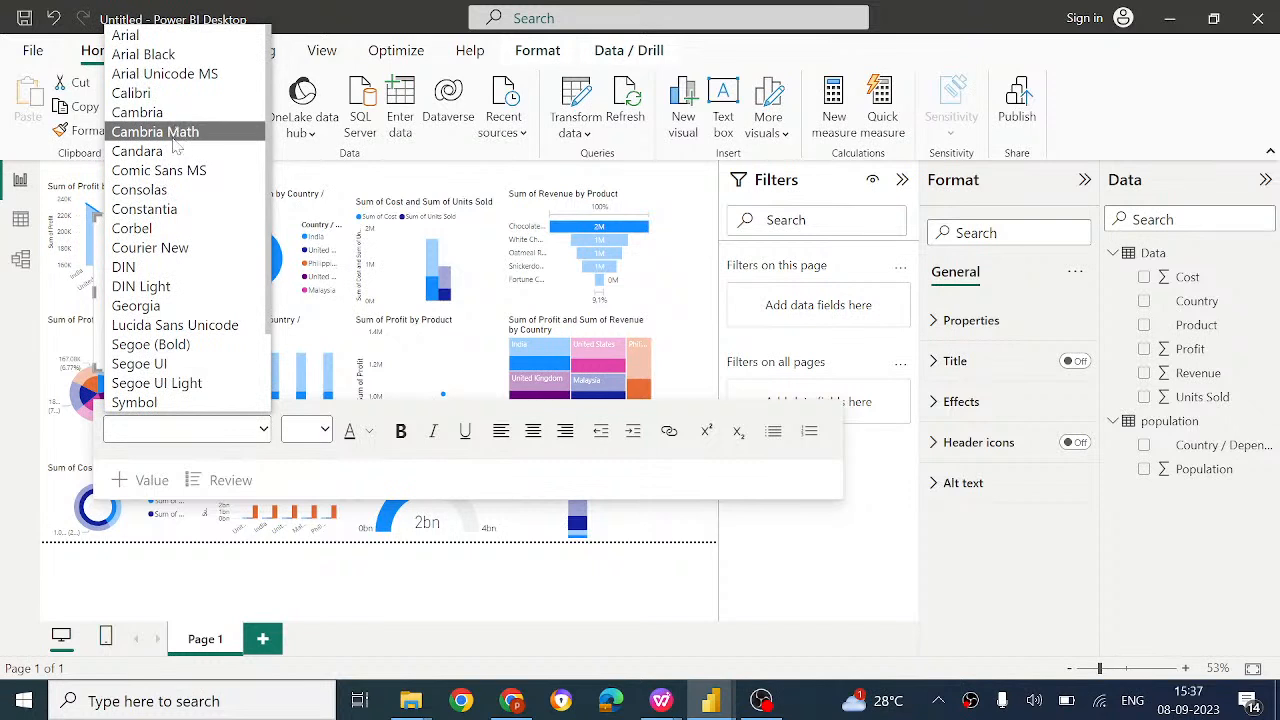
pyautogui.press('t')
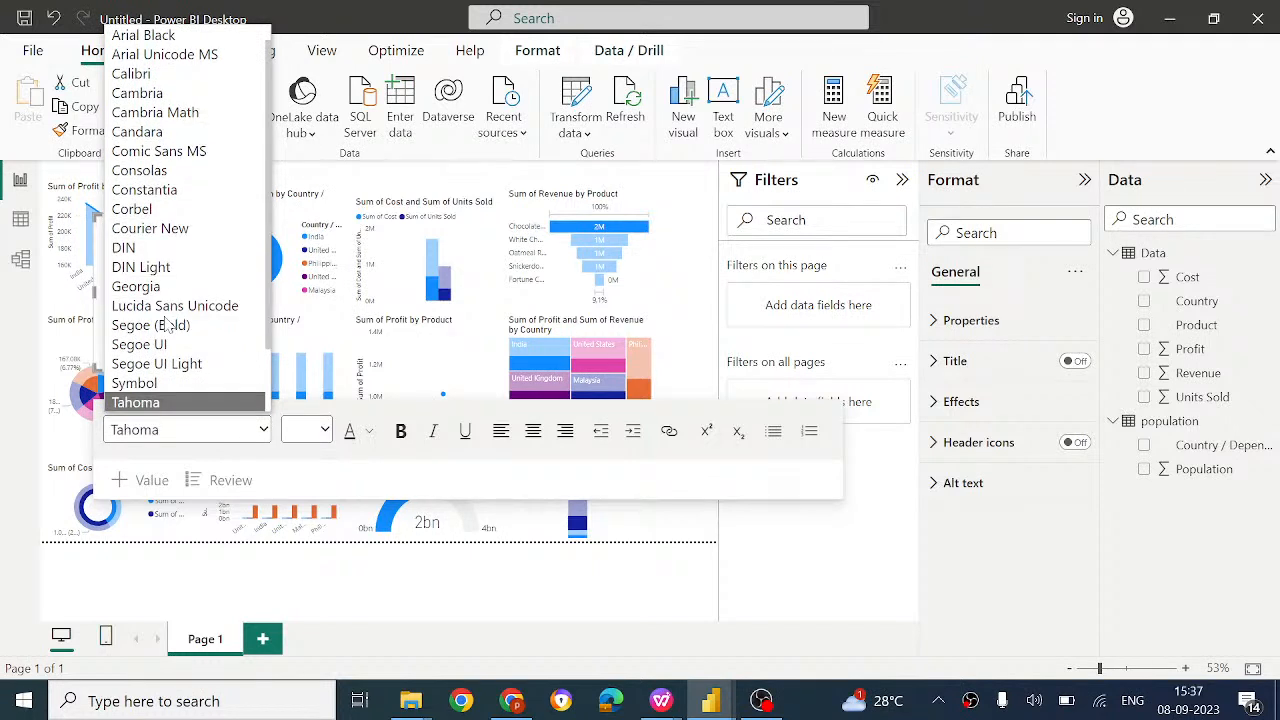
pyautogui.click(168, 325)
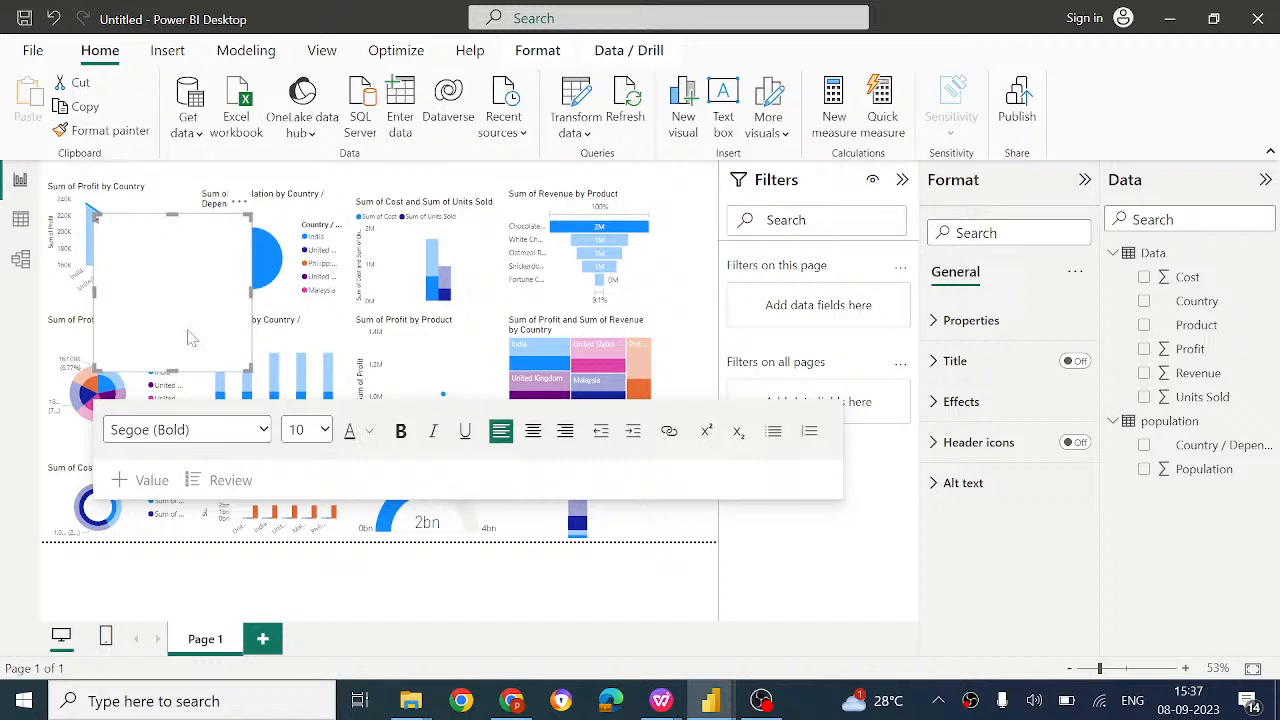
pyautogui.click(790, 499)
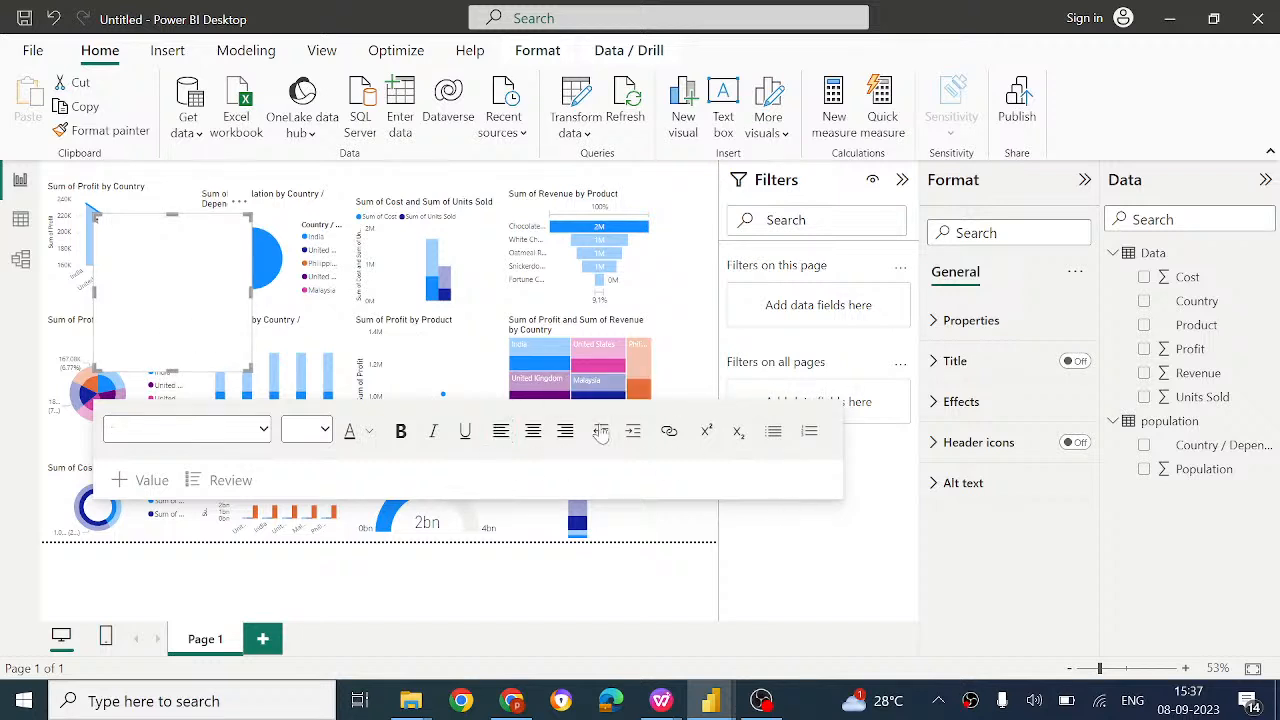
pyautogui.click(172, 290)
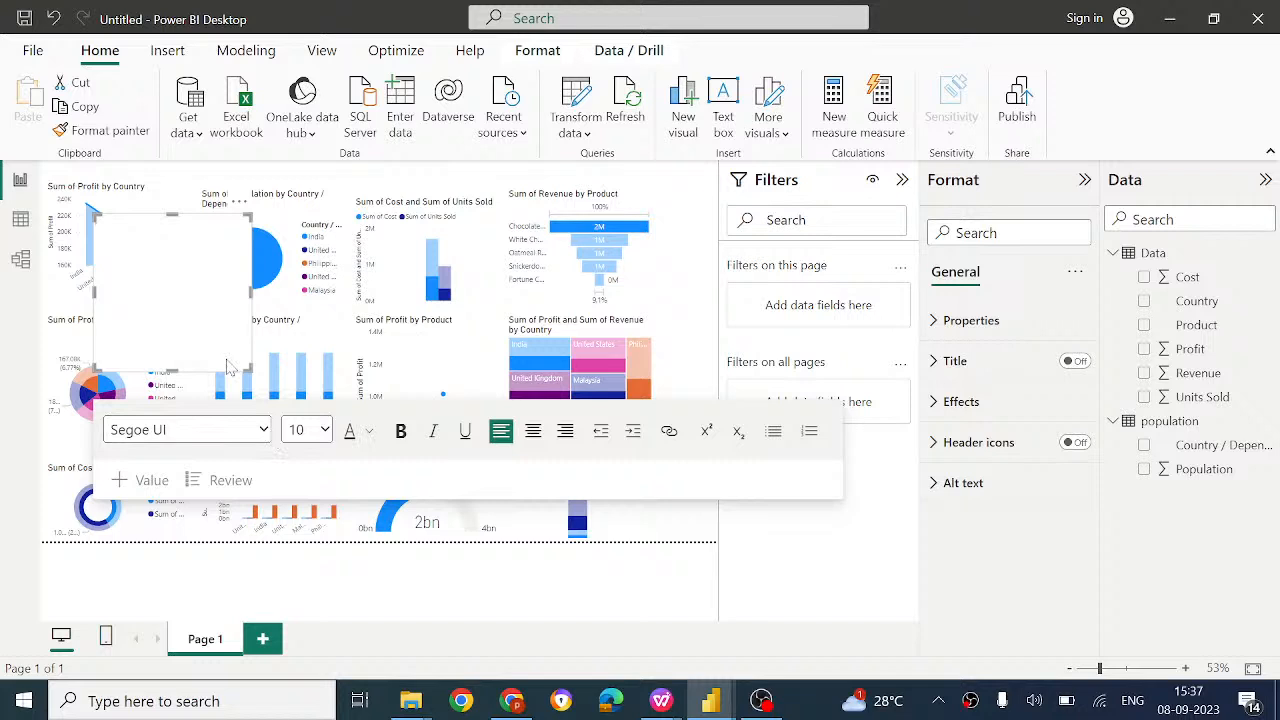
pyautogui.click(228, 367)
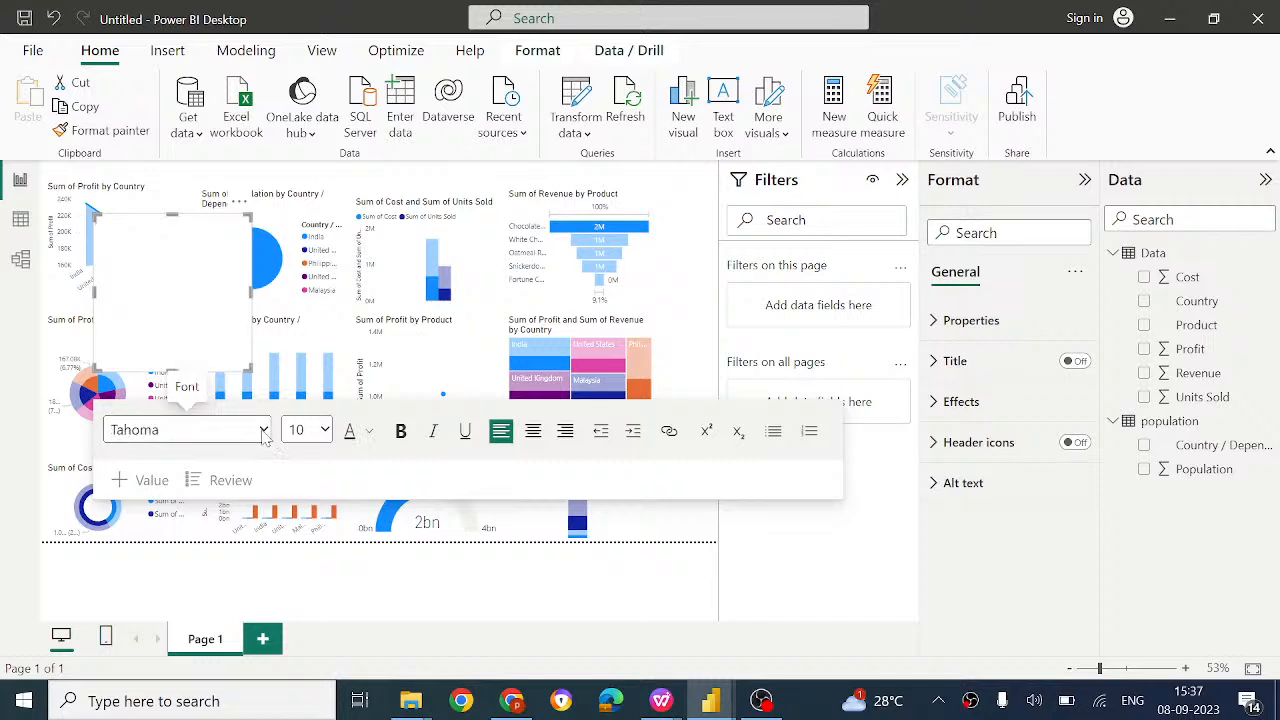
# Step: Set the text box's font to Times New Roman, size 18, bold
pyautogui.click(263, 430)
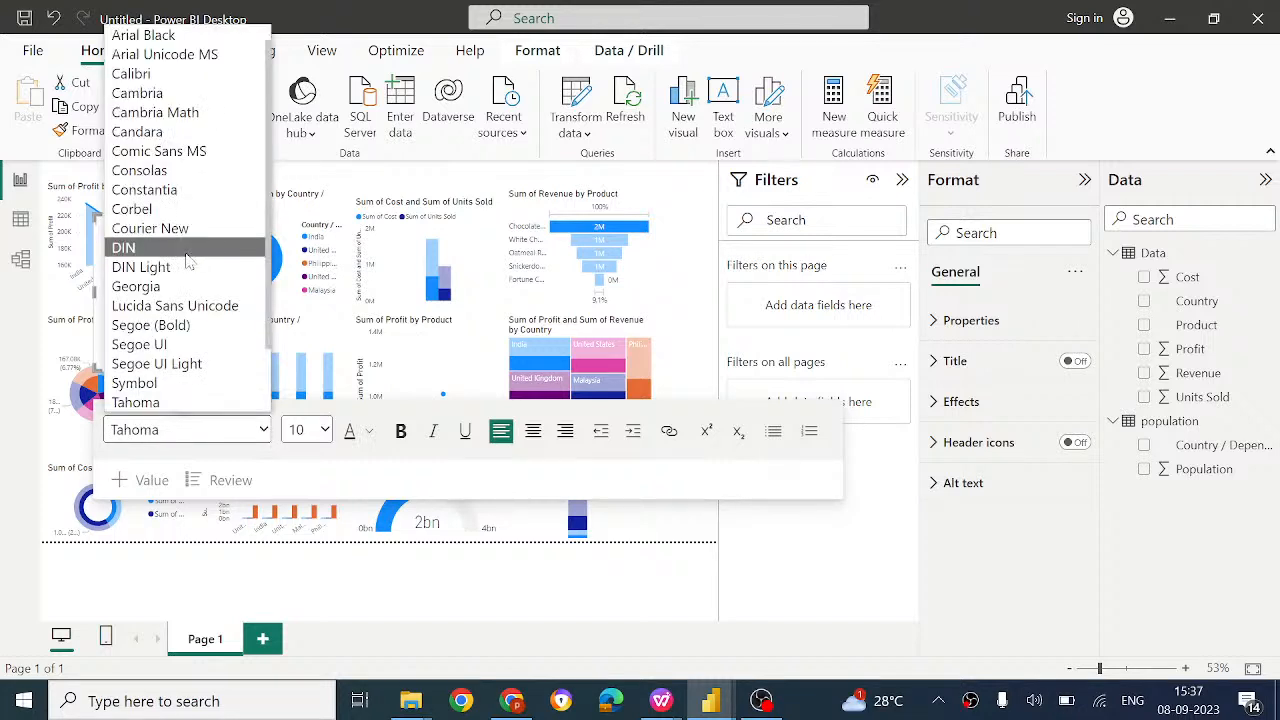
pyautogui.scroll(1, 187, 262)
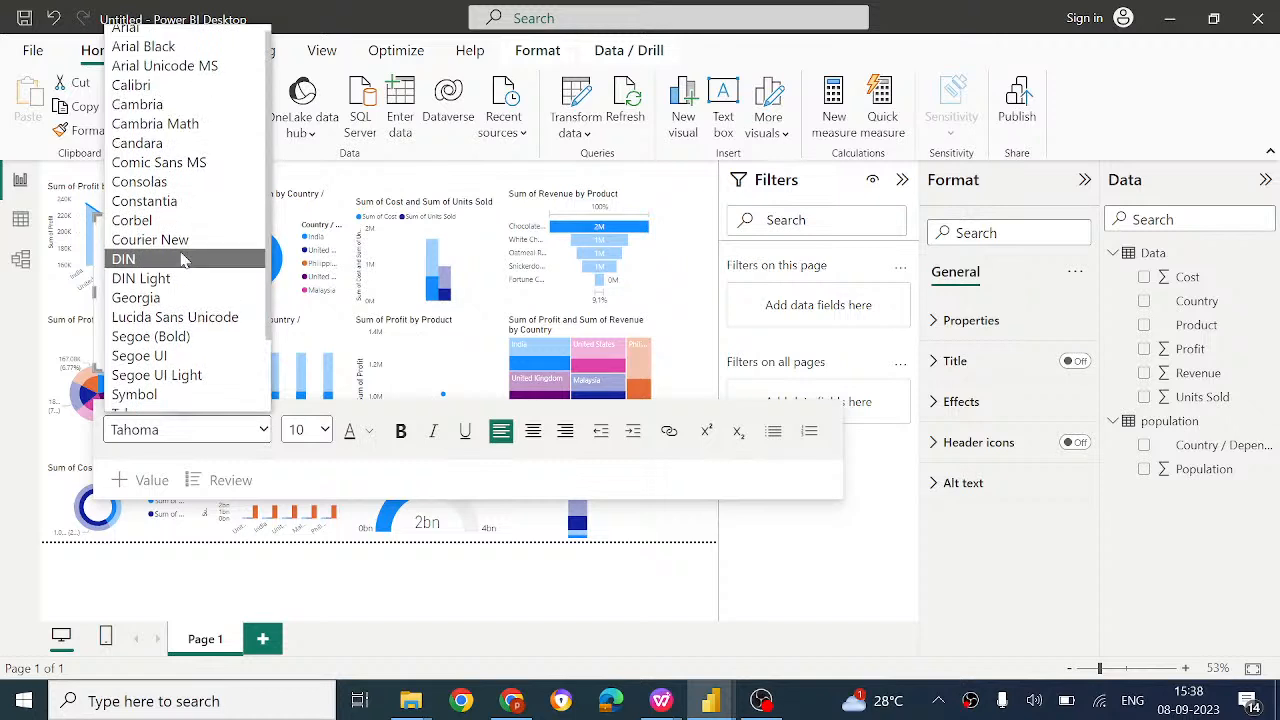
pyautogui.scroll(-3, 183, 260)
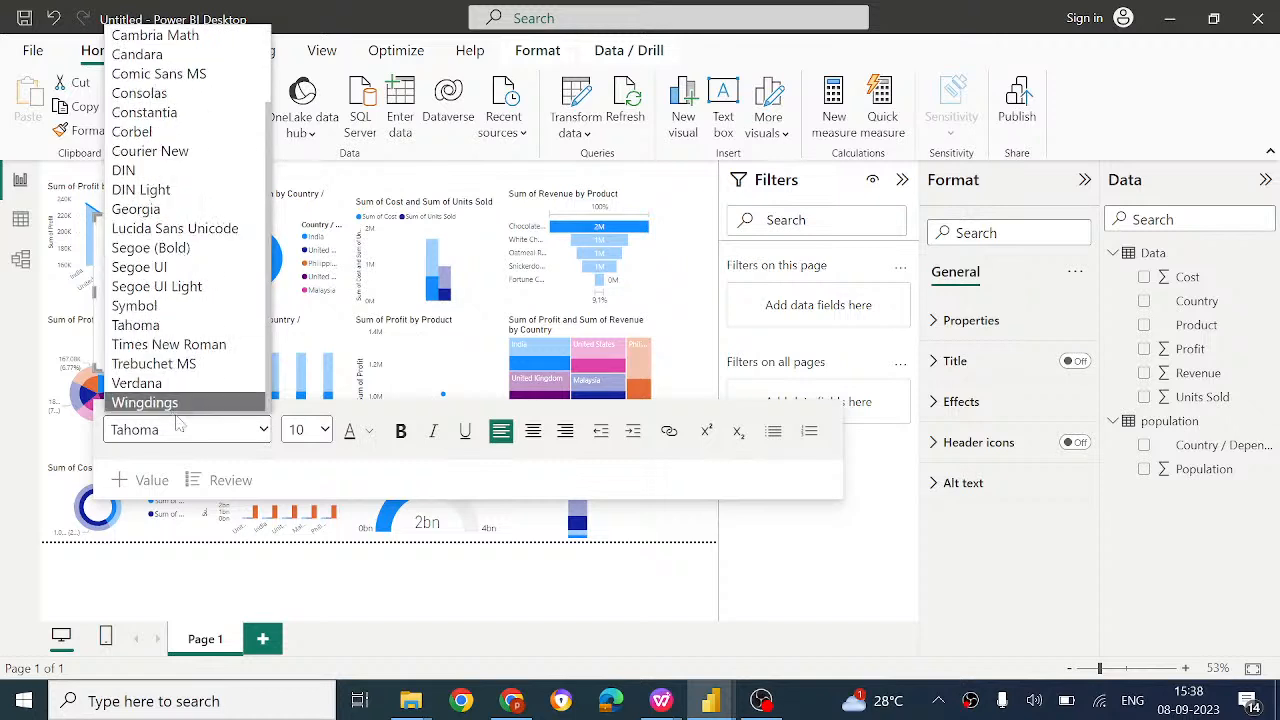
pyautogui.click(227, 351)
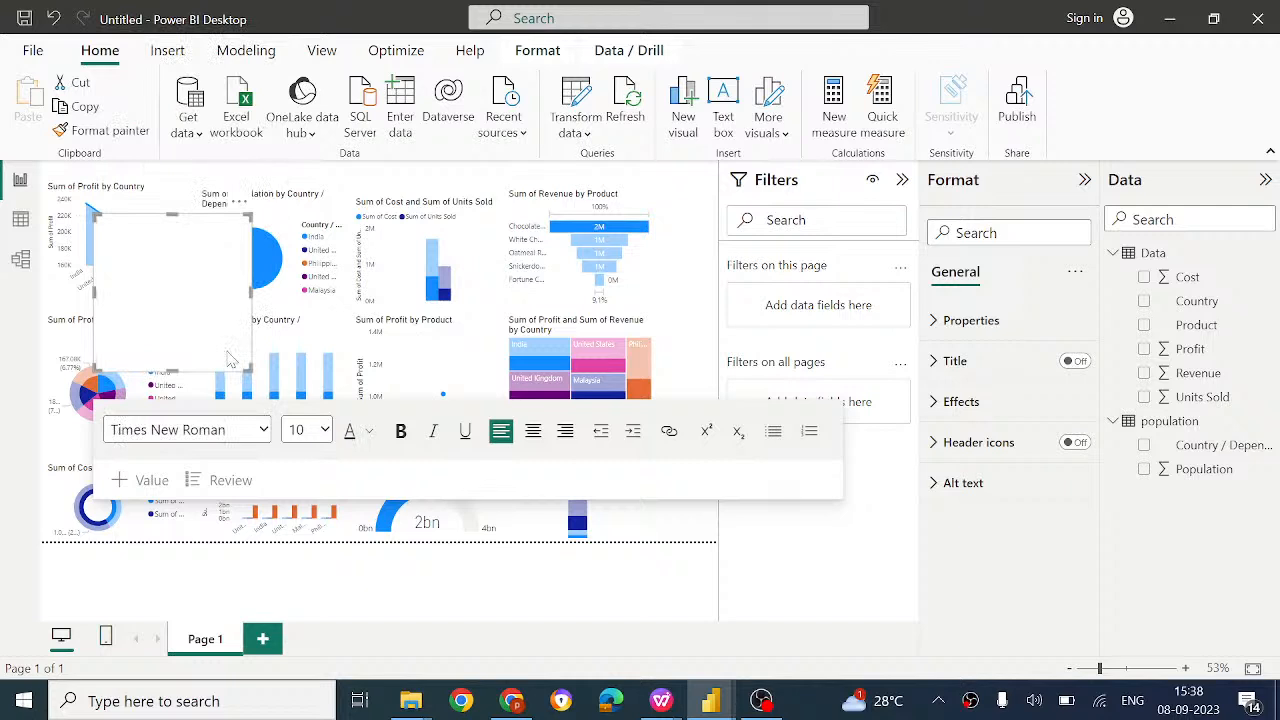
pyautogui.click(322, 430)
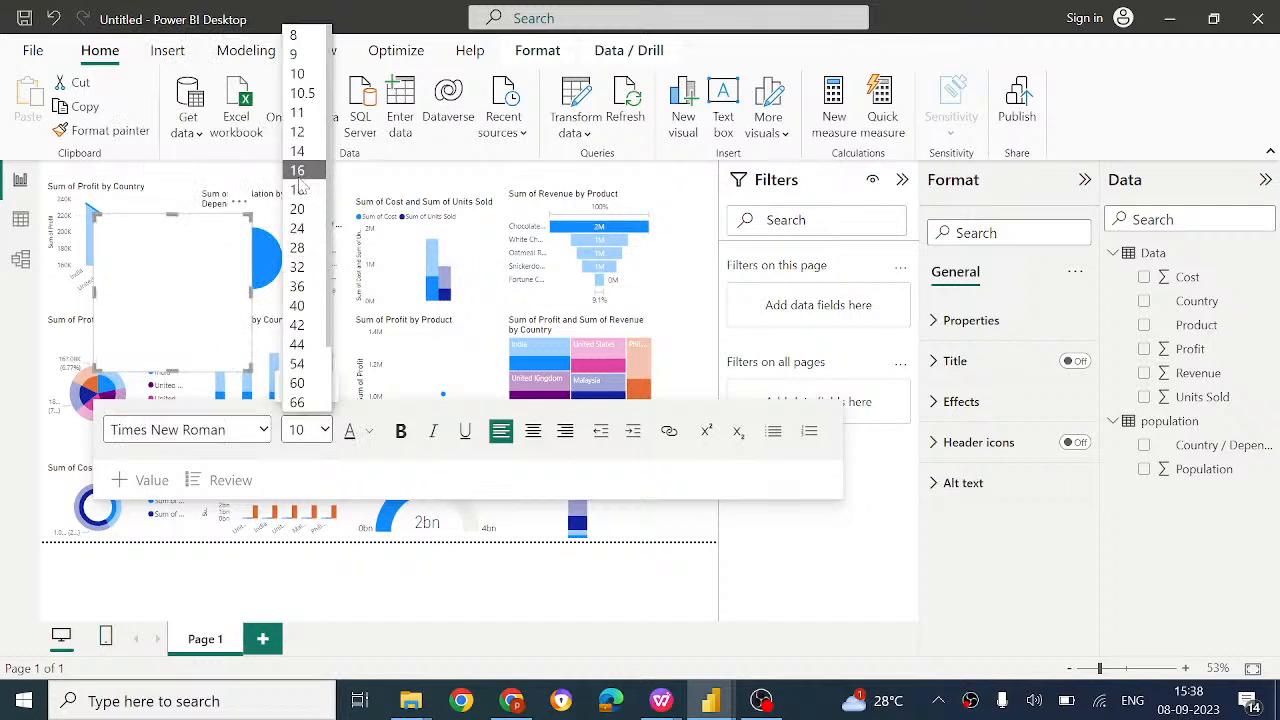
pyautogui.click(302, 195)
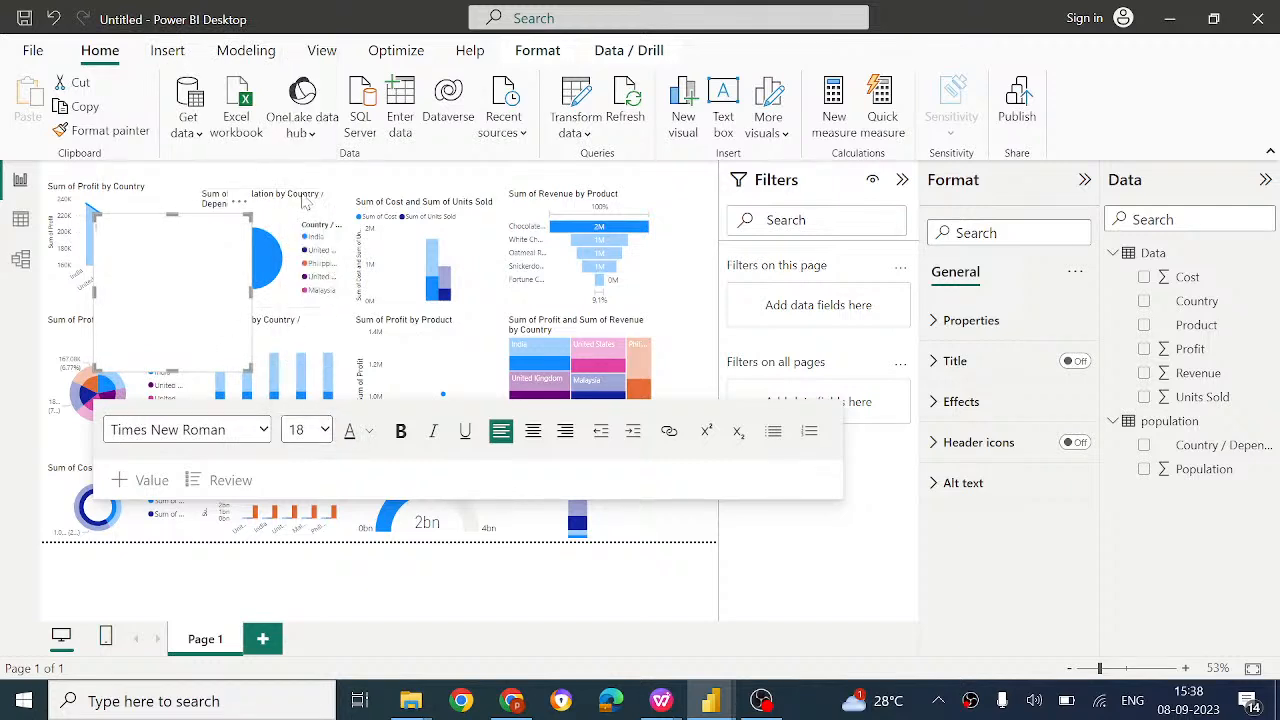
pyautogui.click(400, 430)
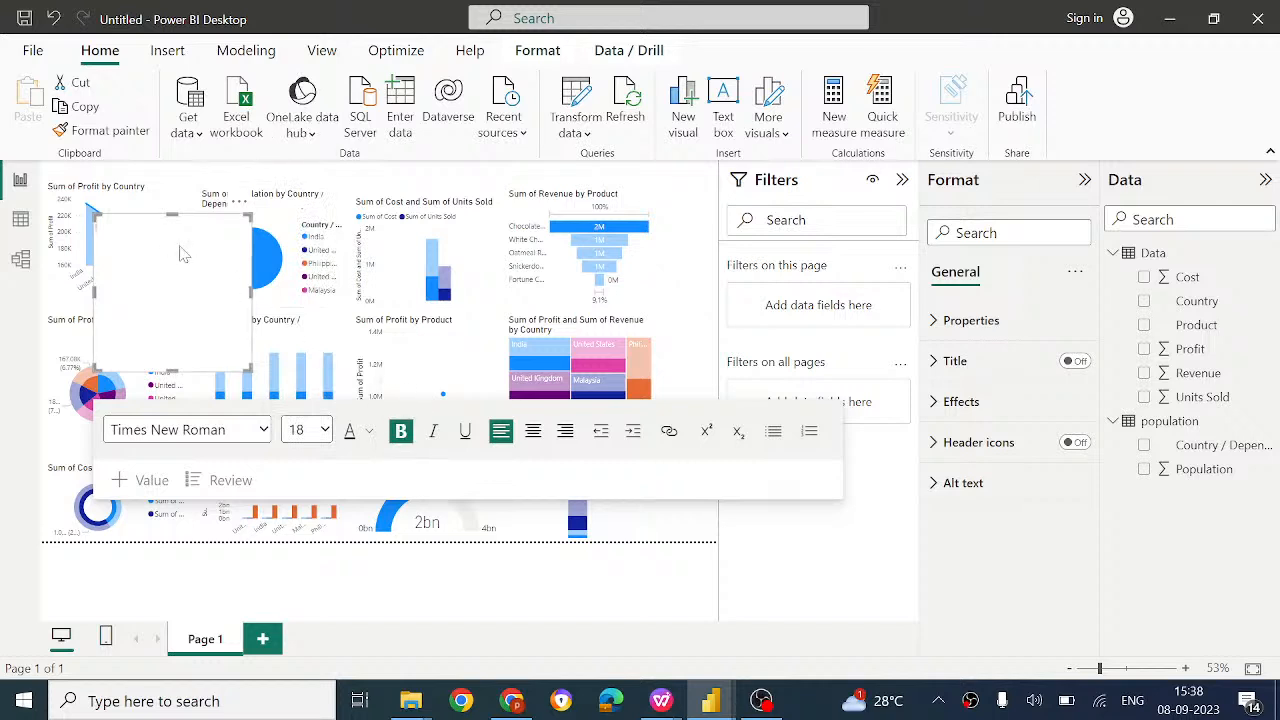
# Step: Enter the title "my dashboard" in the text box and centre it
pyautogui.write('my dashboard')
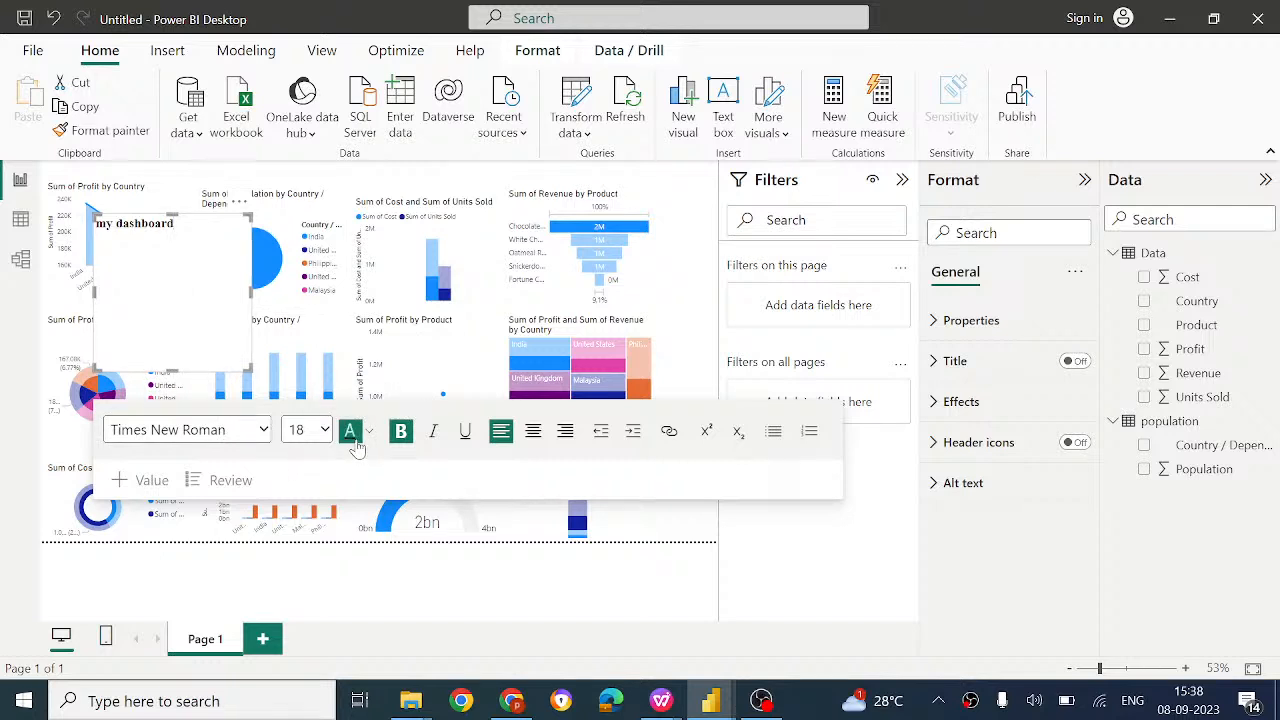
pyautogui.click(534, 431)
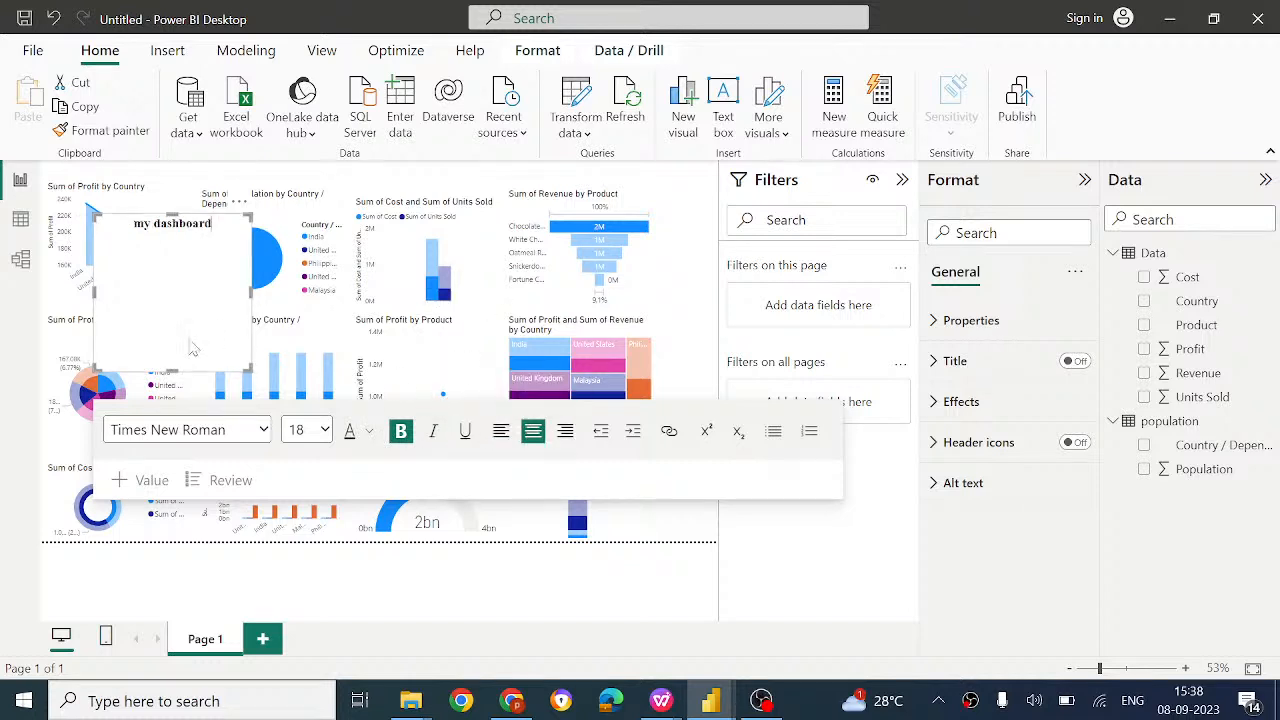
pyautogui.hotkey('ctrl', 'a')
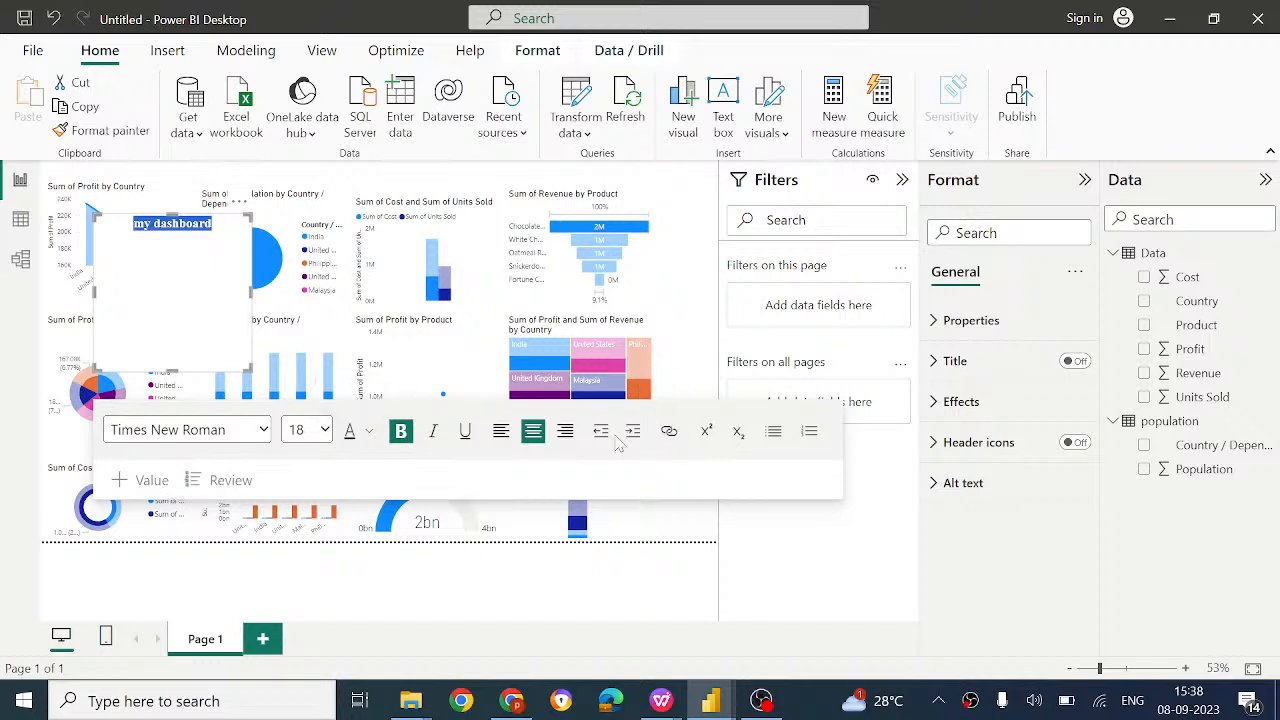
pyautogui.click(146, 484)
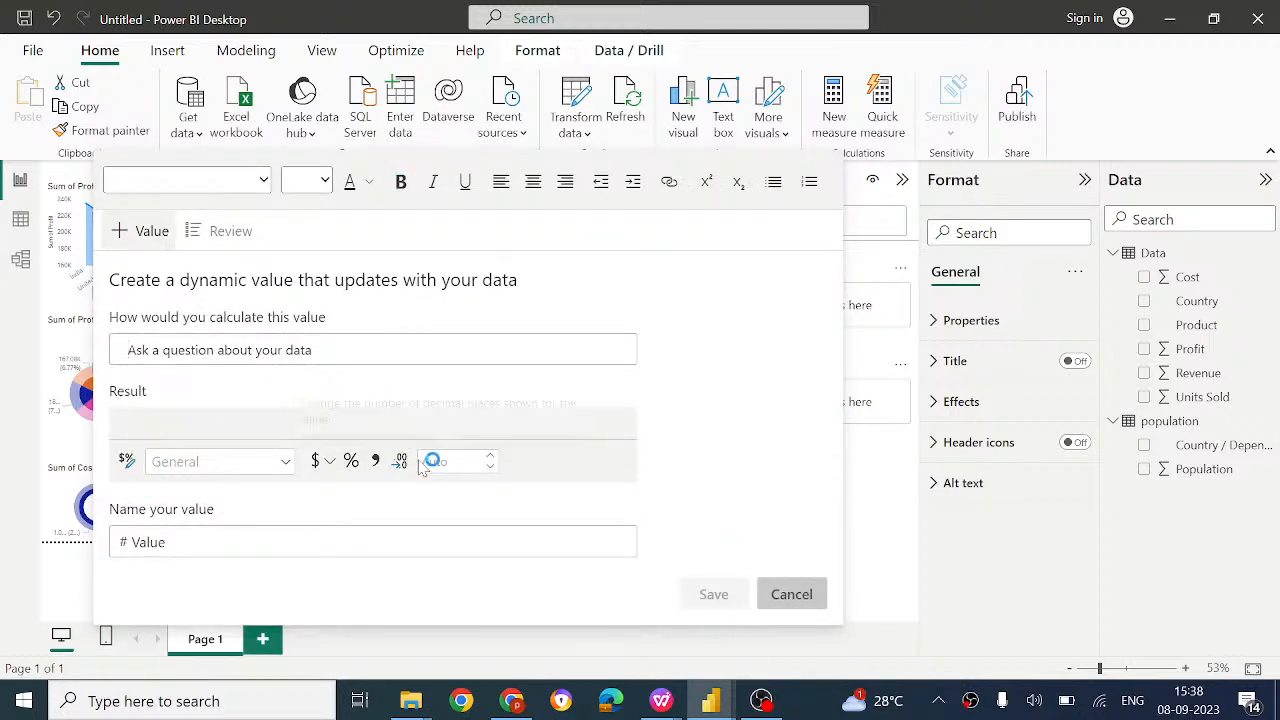
pyautogui.click(799, 604)
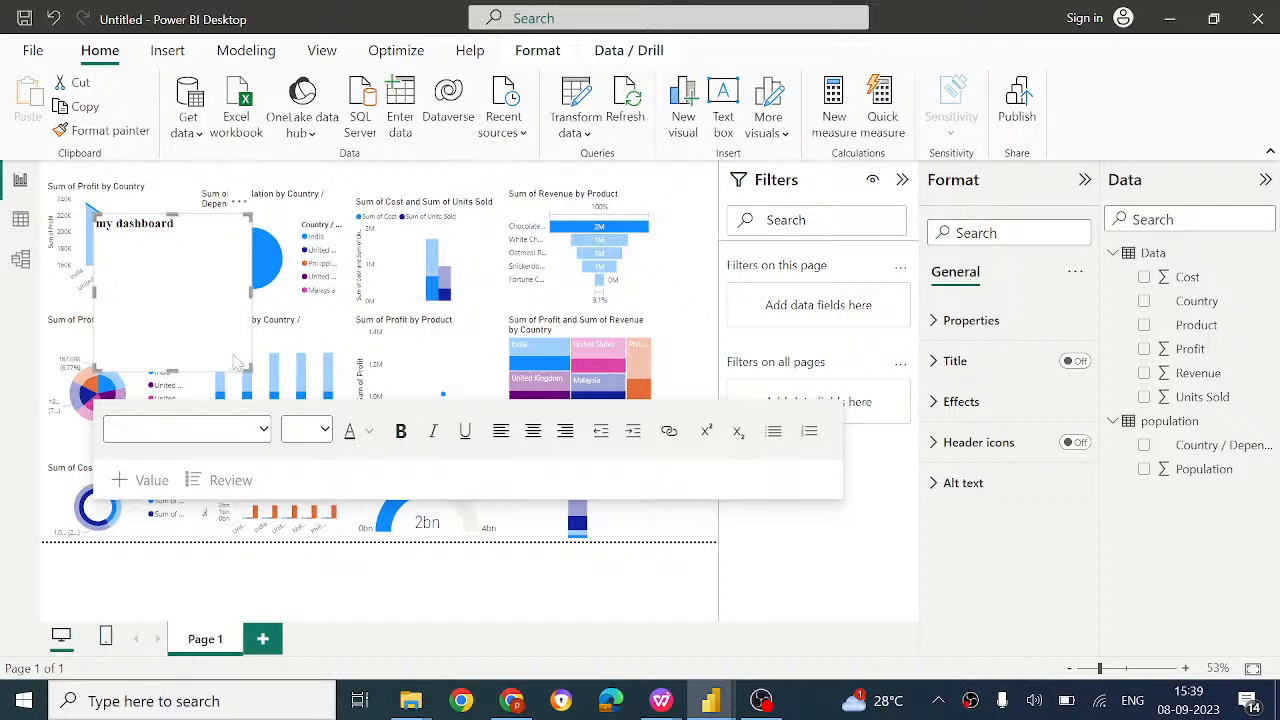
pyautogui.rightClick(200, 292)
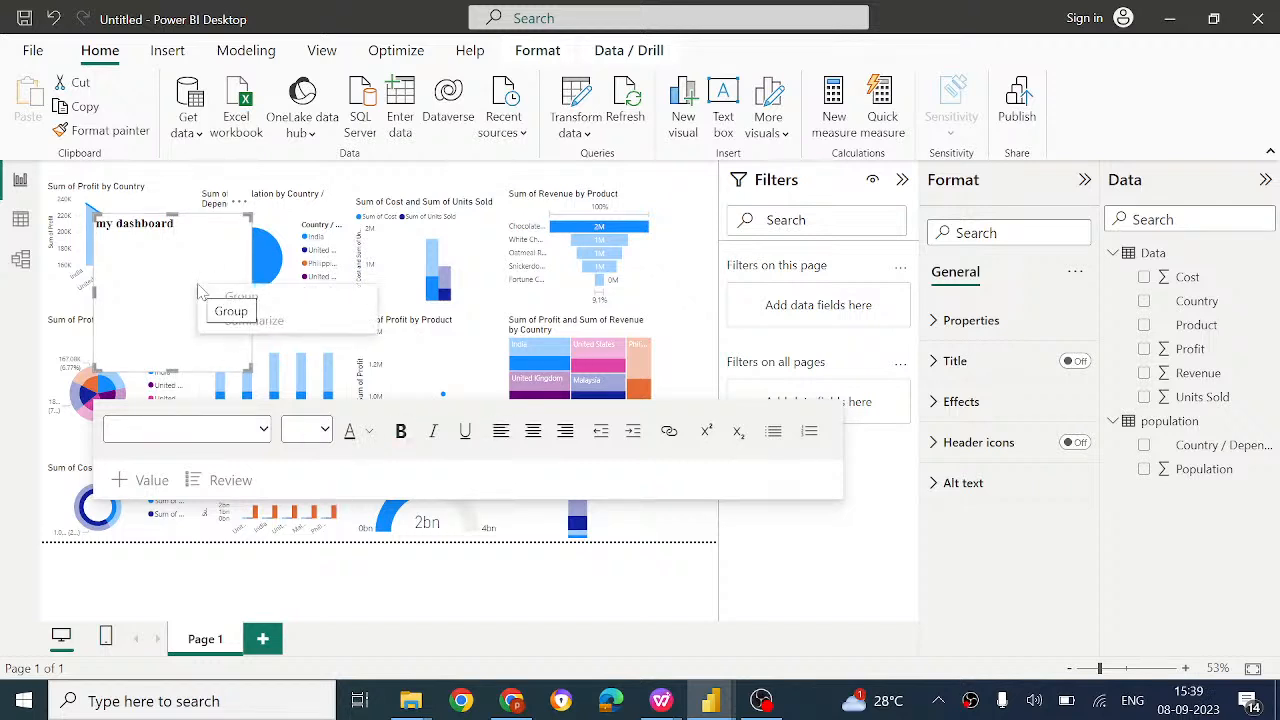
pyautogui.click(937, 533)
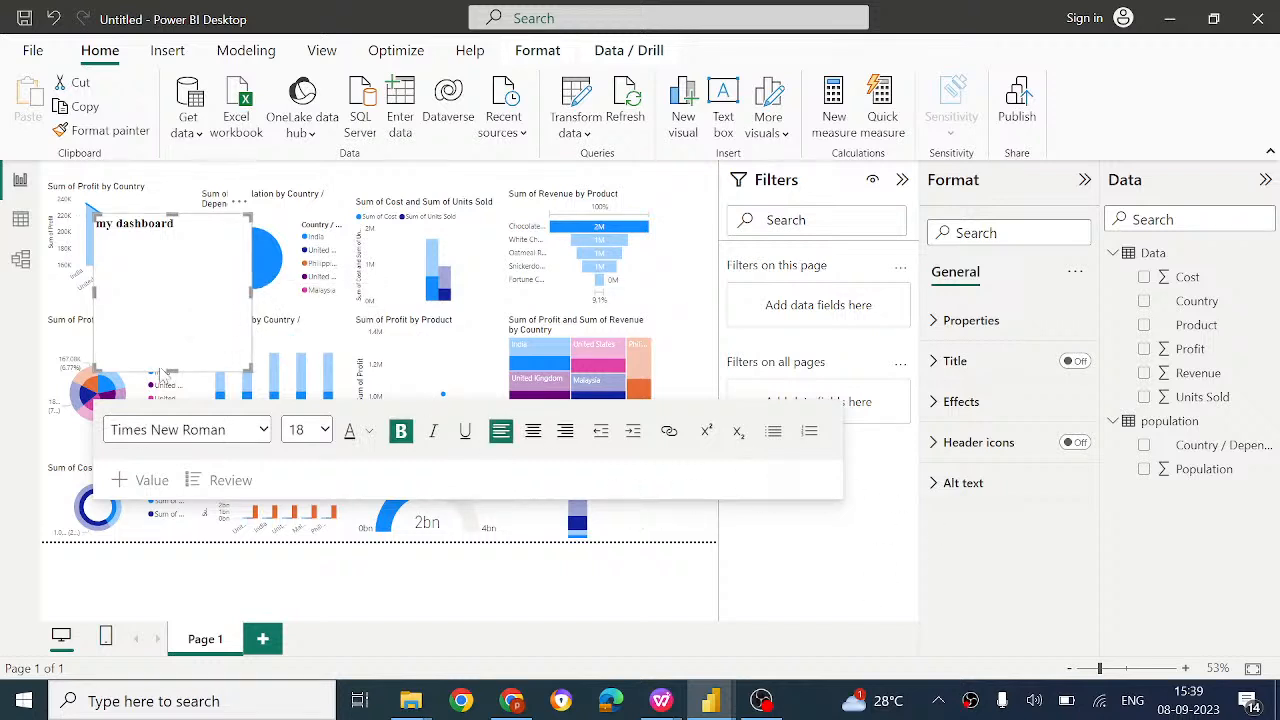
# Step: Shorten the "my dashboard" text box from below and cross-highlight the visuals by India in the Population pie chart
pyautogui.moveTo(165, 372); pyautogui.dragTo(193, 257)
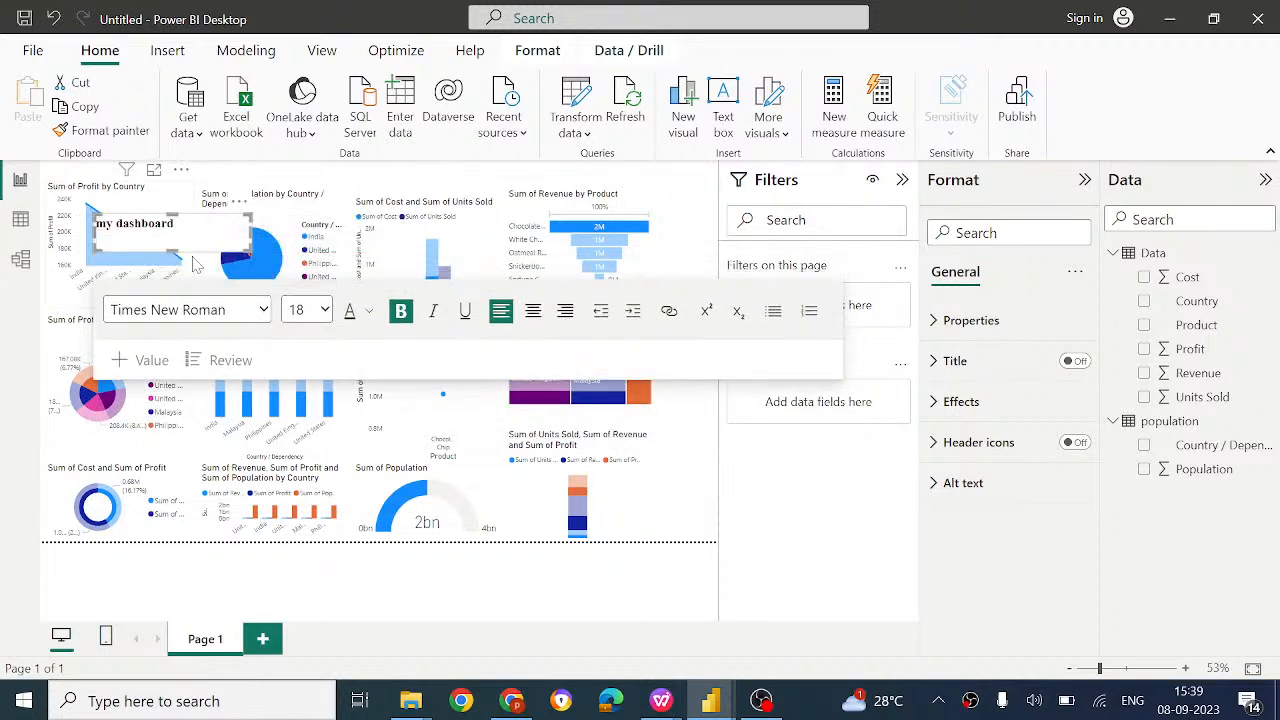
pyautogui.click(272, 248)
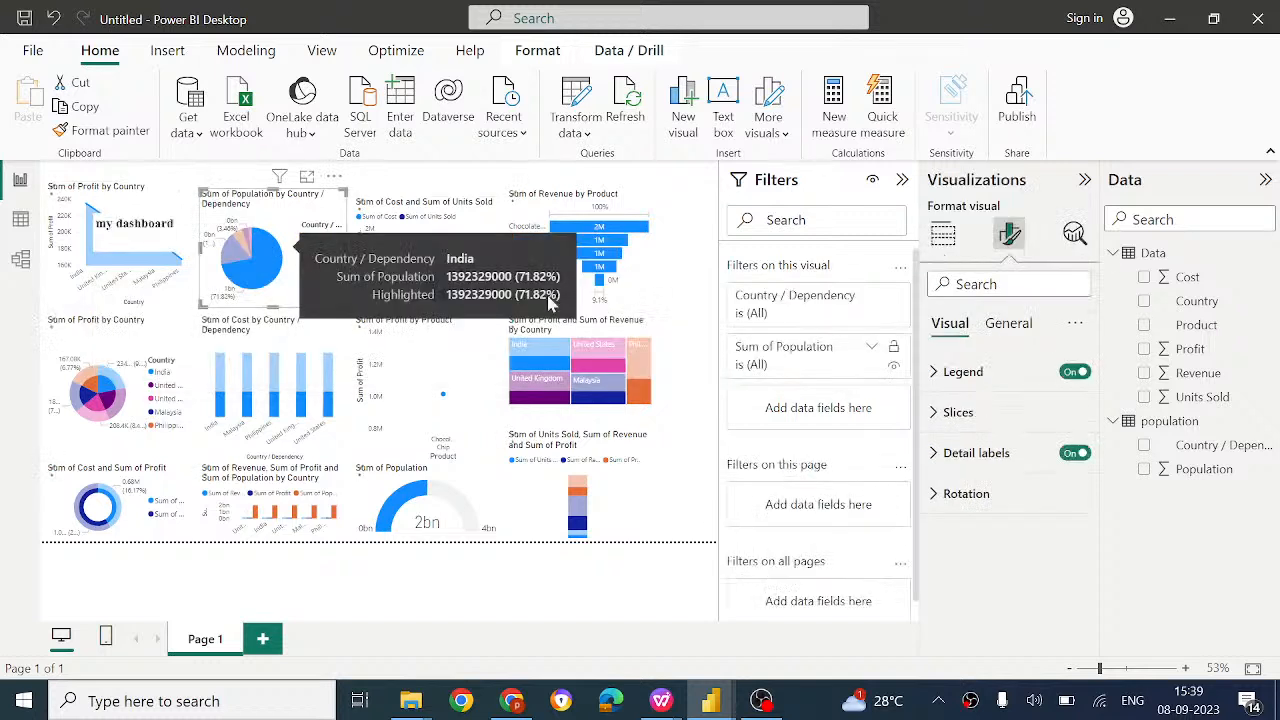
pyautogui.click(244, 251)
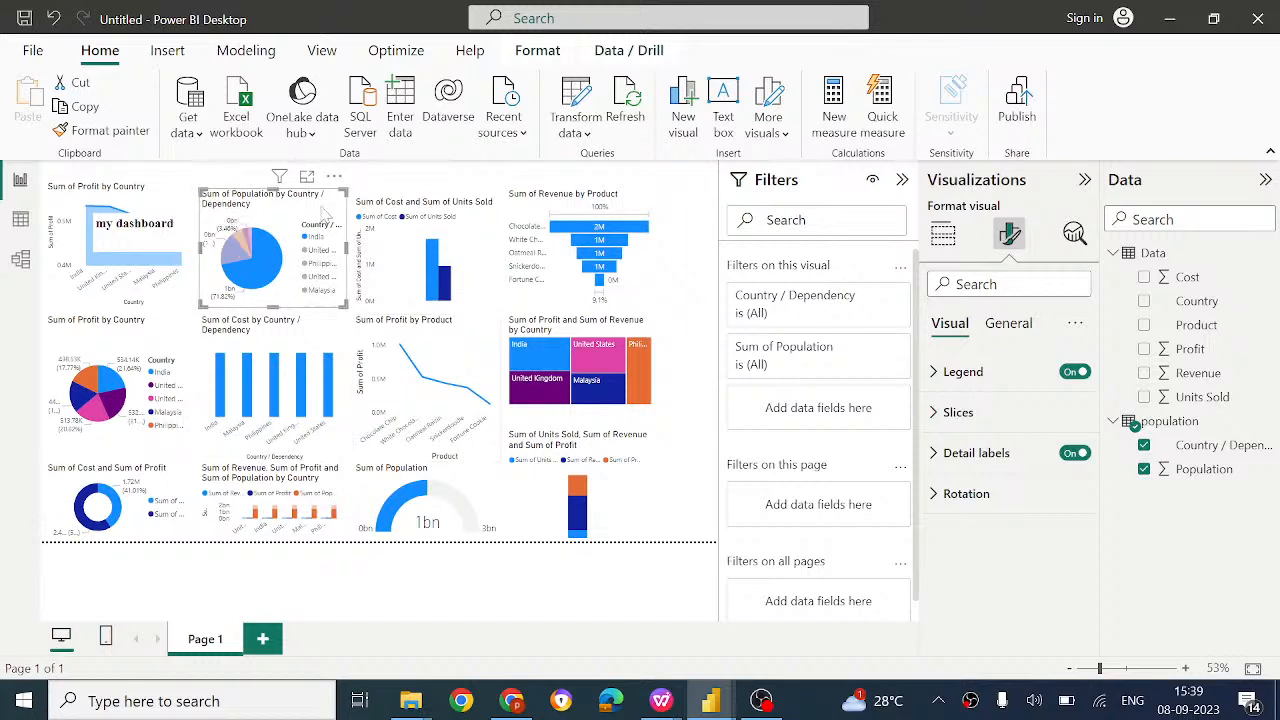
pyautogui.click(532, 628)
# Step: Reshape the "my dashboard" text box into a narrow title strip at the page's upper edge, above the Population pie chart and the Cost chart
pyautogui.click(163, 250)
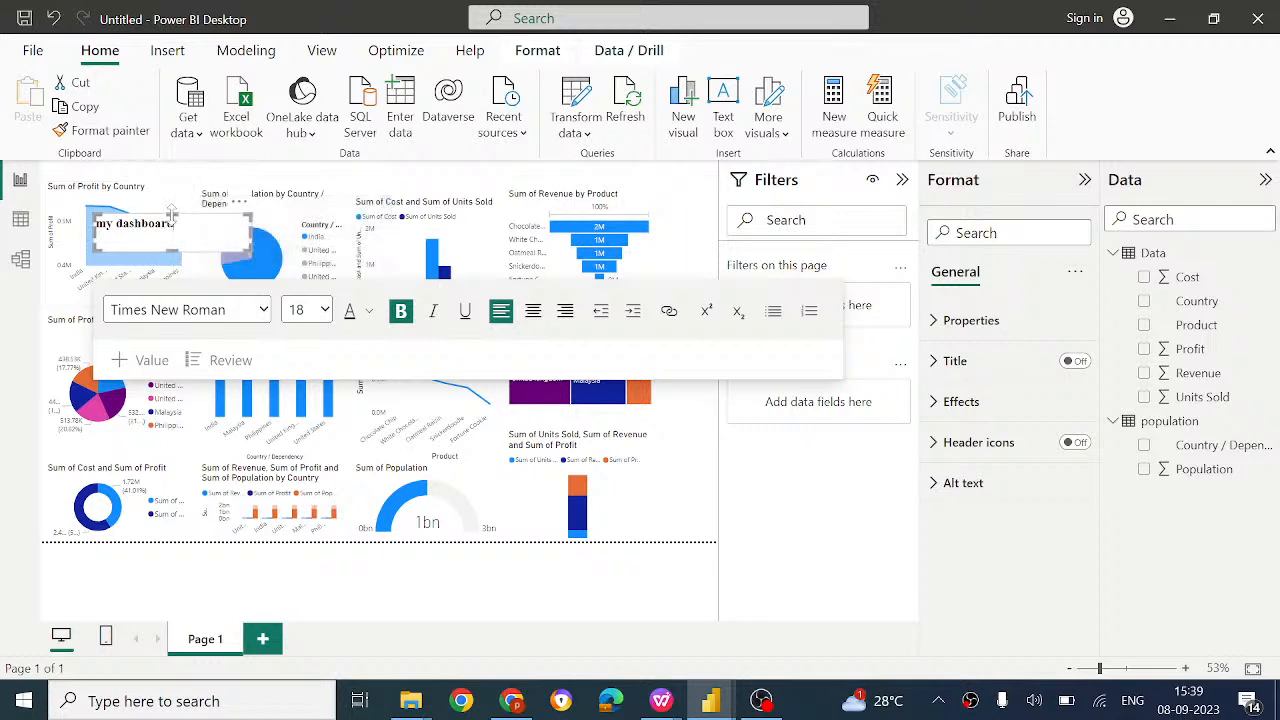
pyautogui.moveTo(175, 215); pyautogui.dragTo(178, 172)
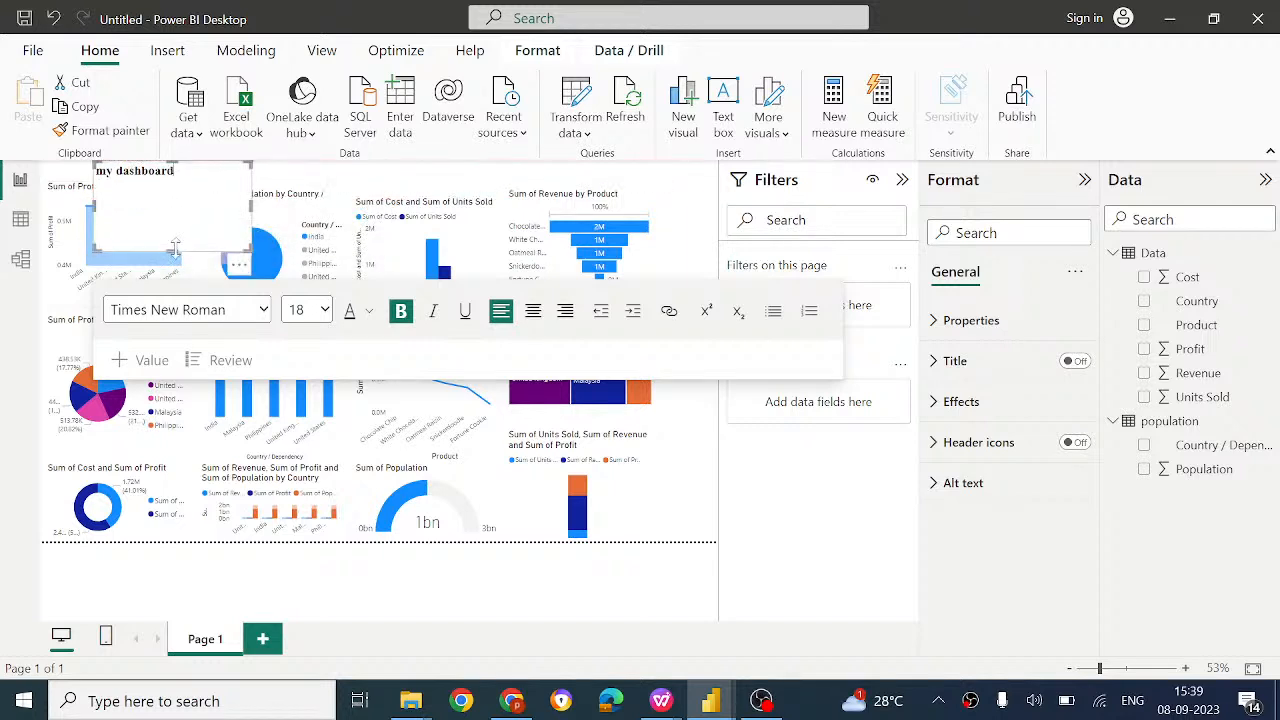
pyautogui.moveTo(175, 248); pyautogui.dragTo(182, 187)
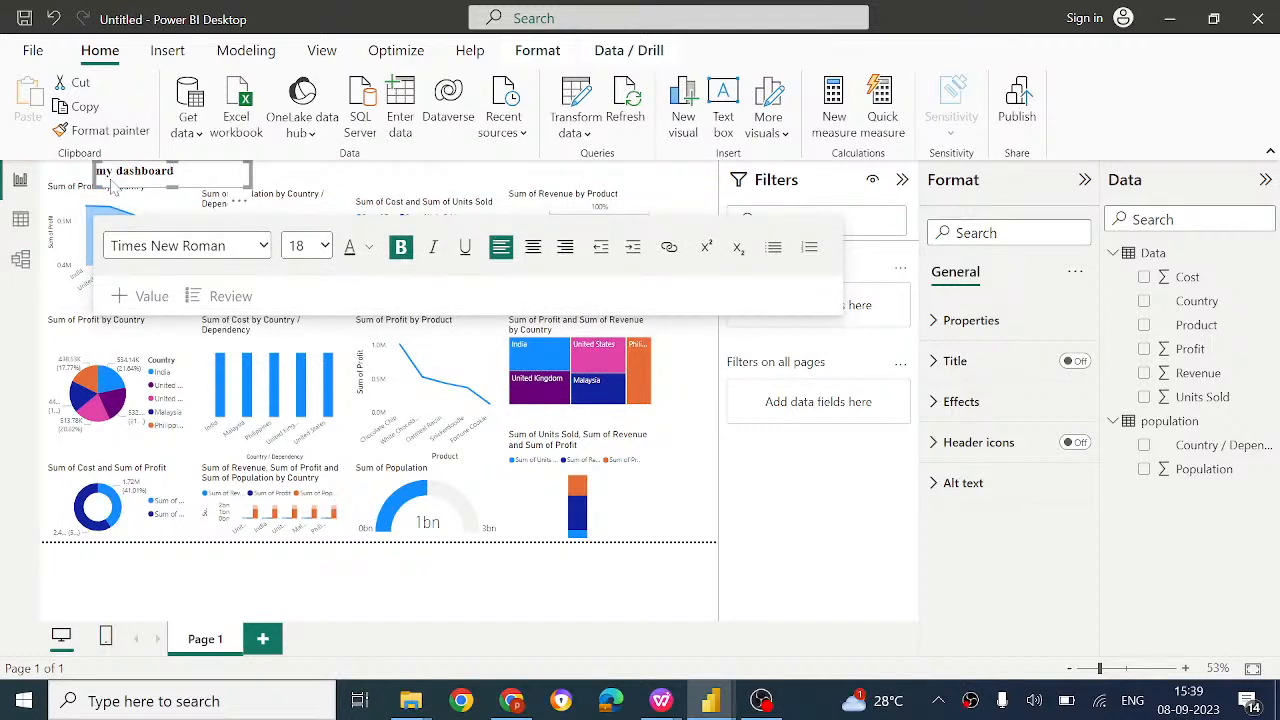
pyautogui.moveTo(88, 172); pyautogui.dragTo(210, 157)
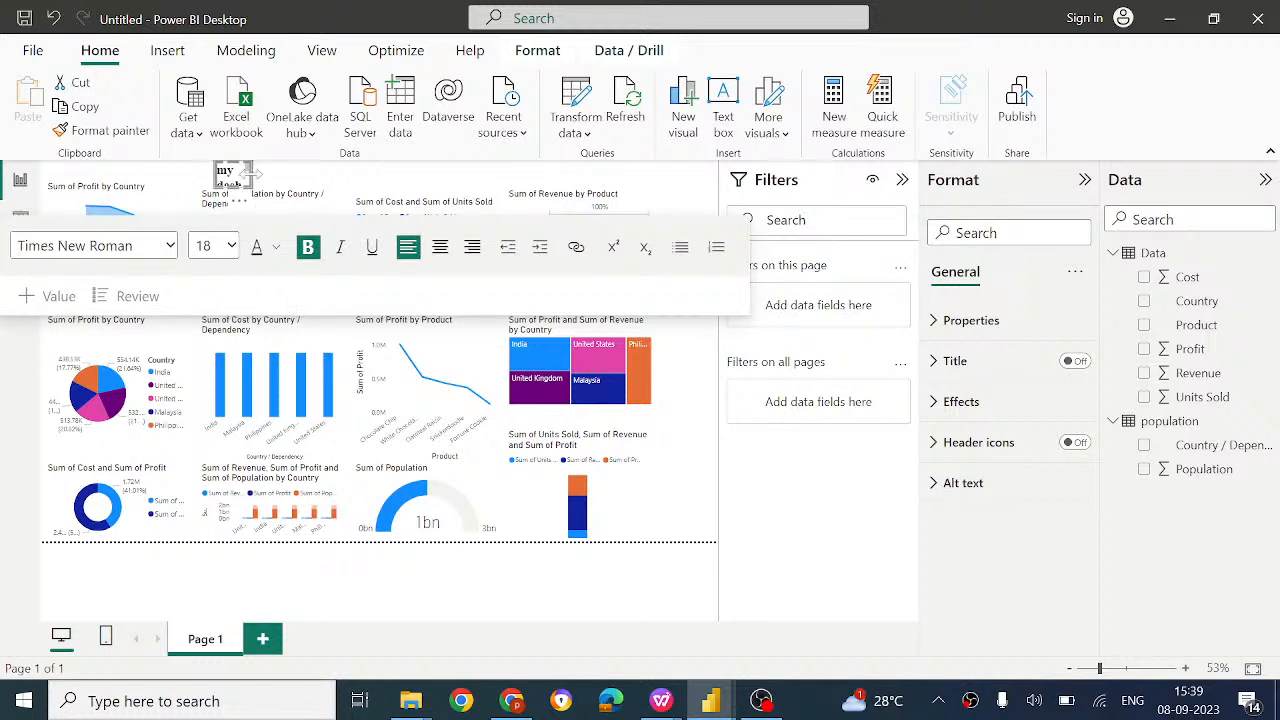
pyautogui.moveTo(245, 175); pyautogui.dragTo(397, 168)
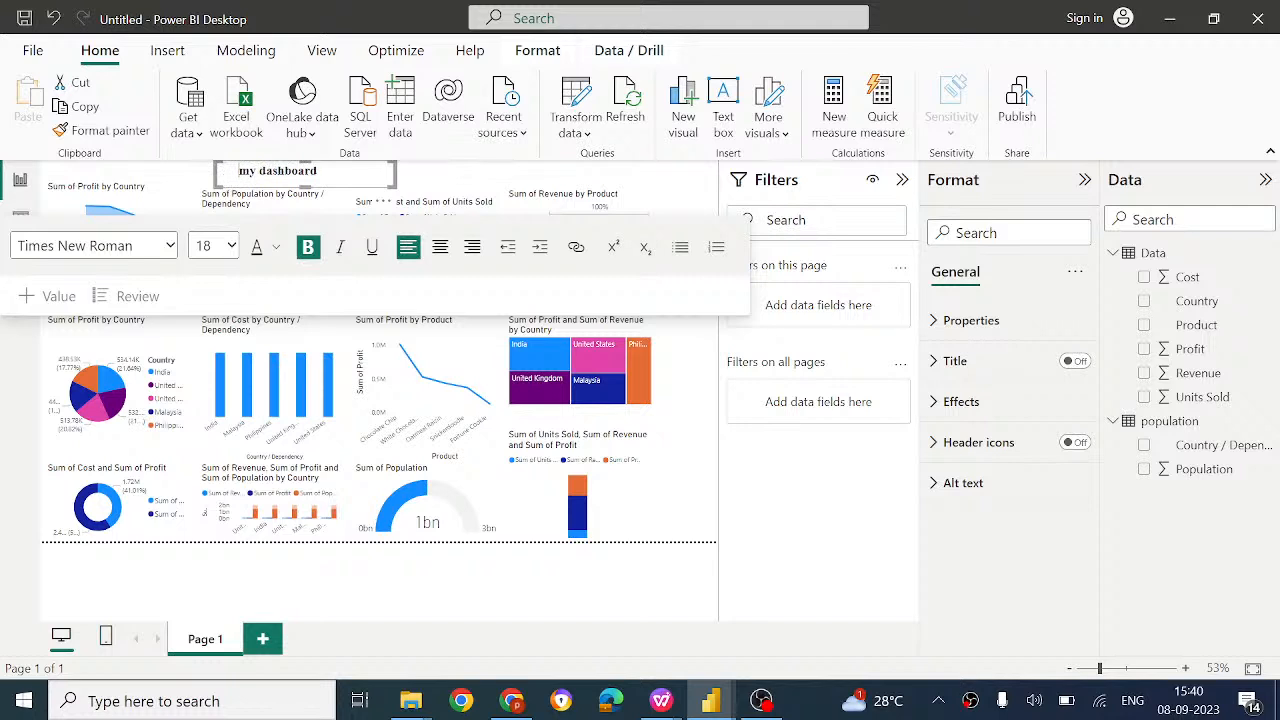
pyautogui.click(452, 178)
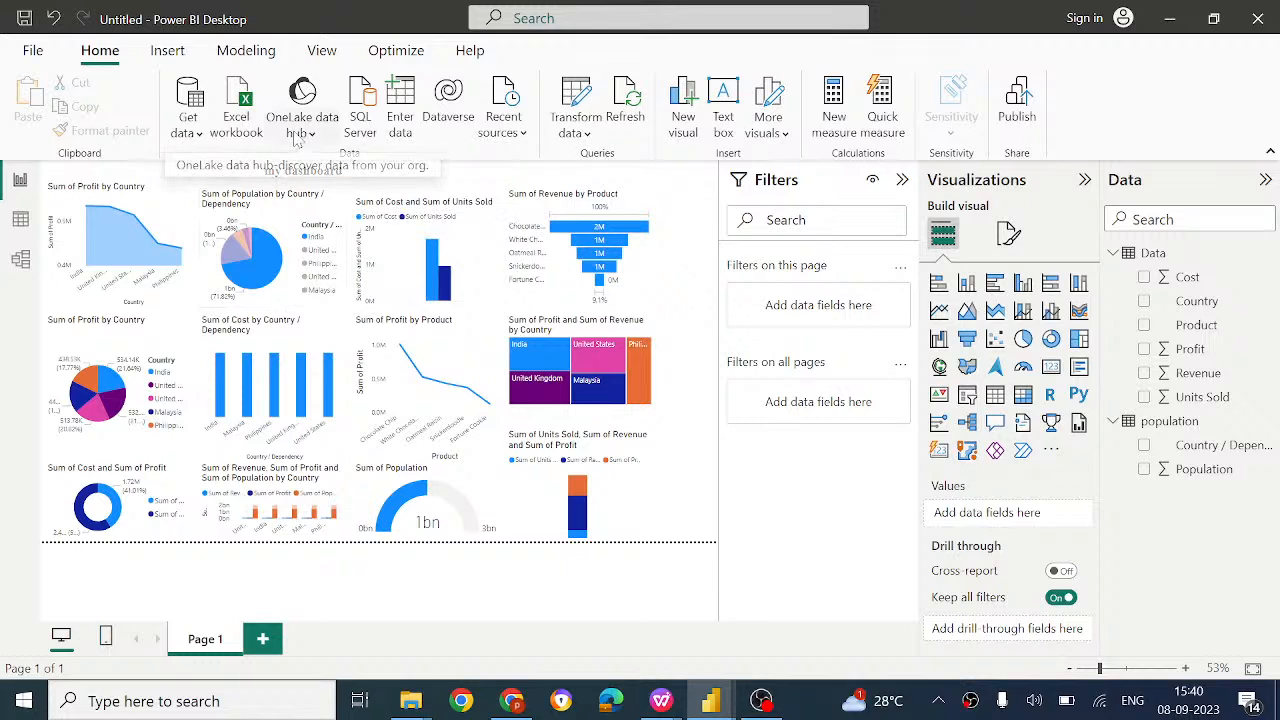
# Step: Apply the Bloom theme to the report
pyautogui.click(169, 51)
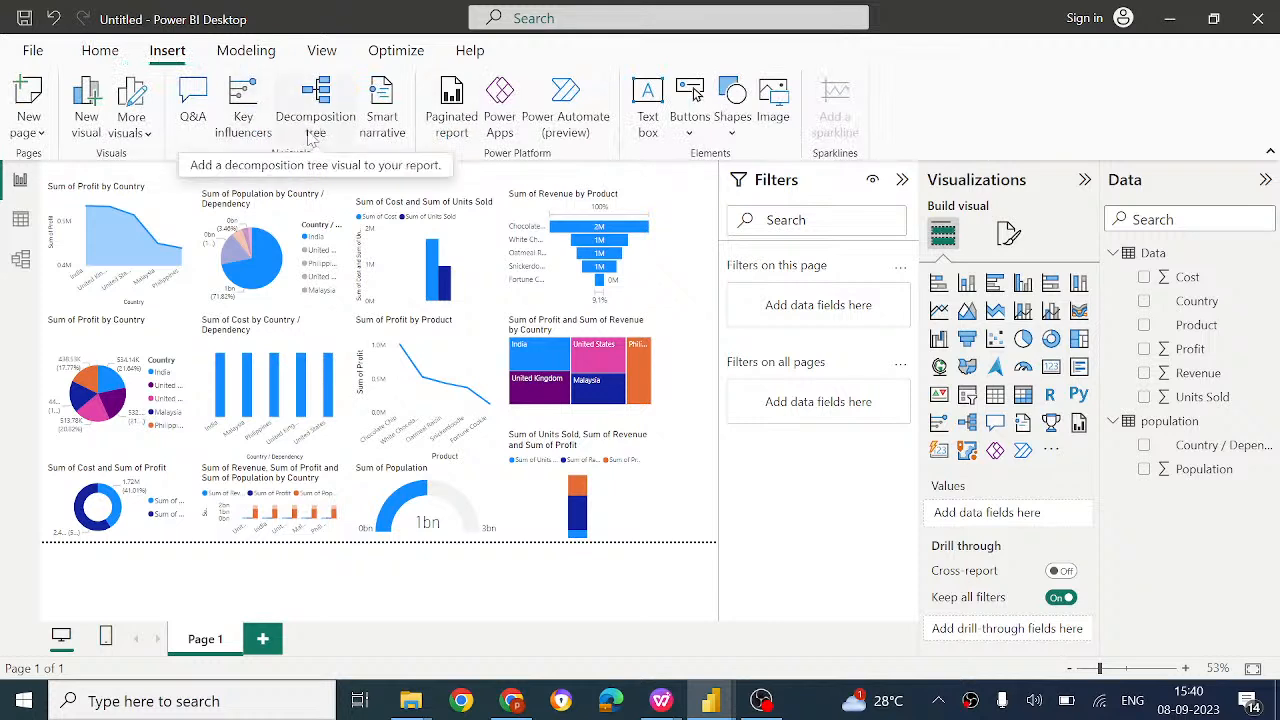
pyautogui.click(255, 54)
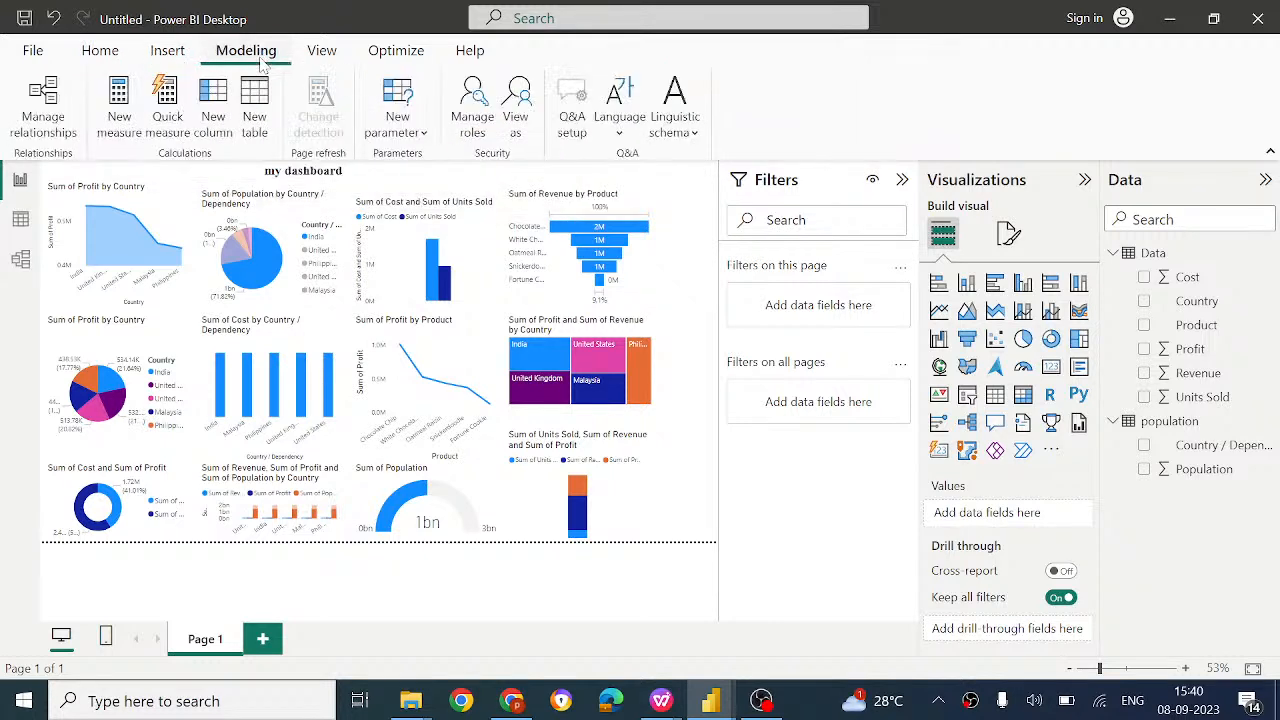
pyautogui.click(313, 56)
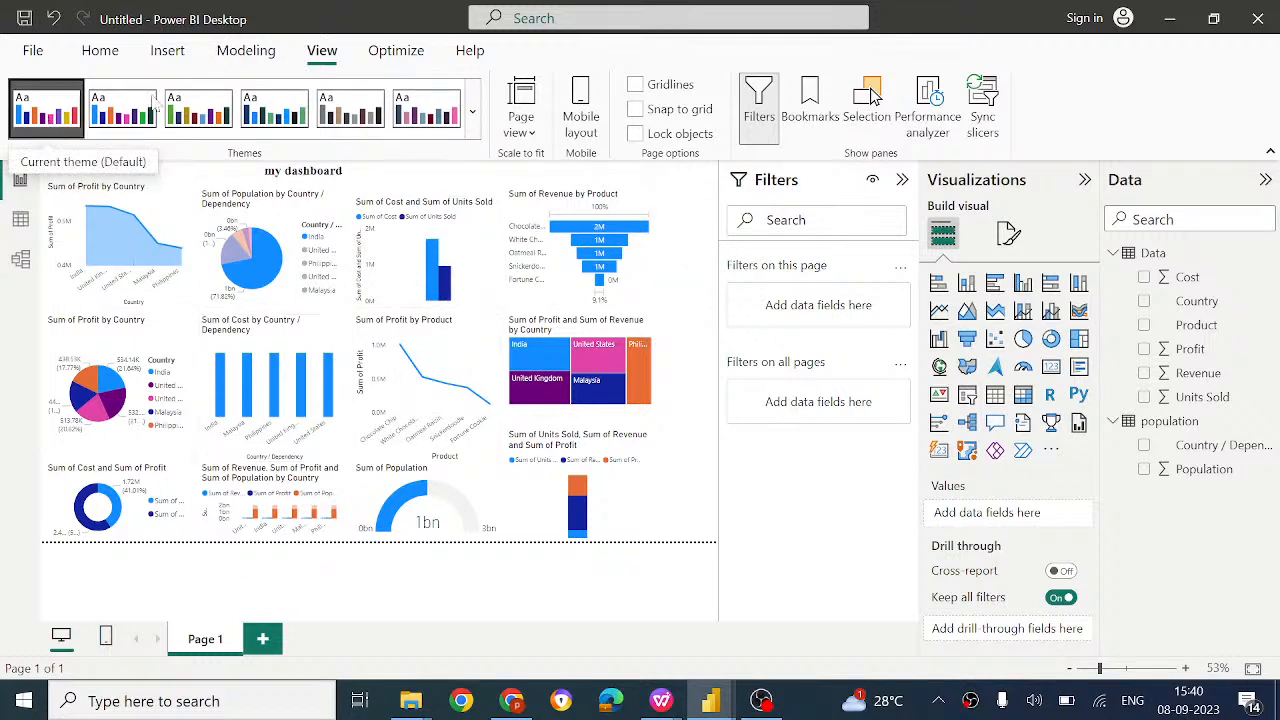
pyautogui.click(471, 126)
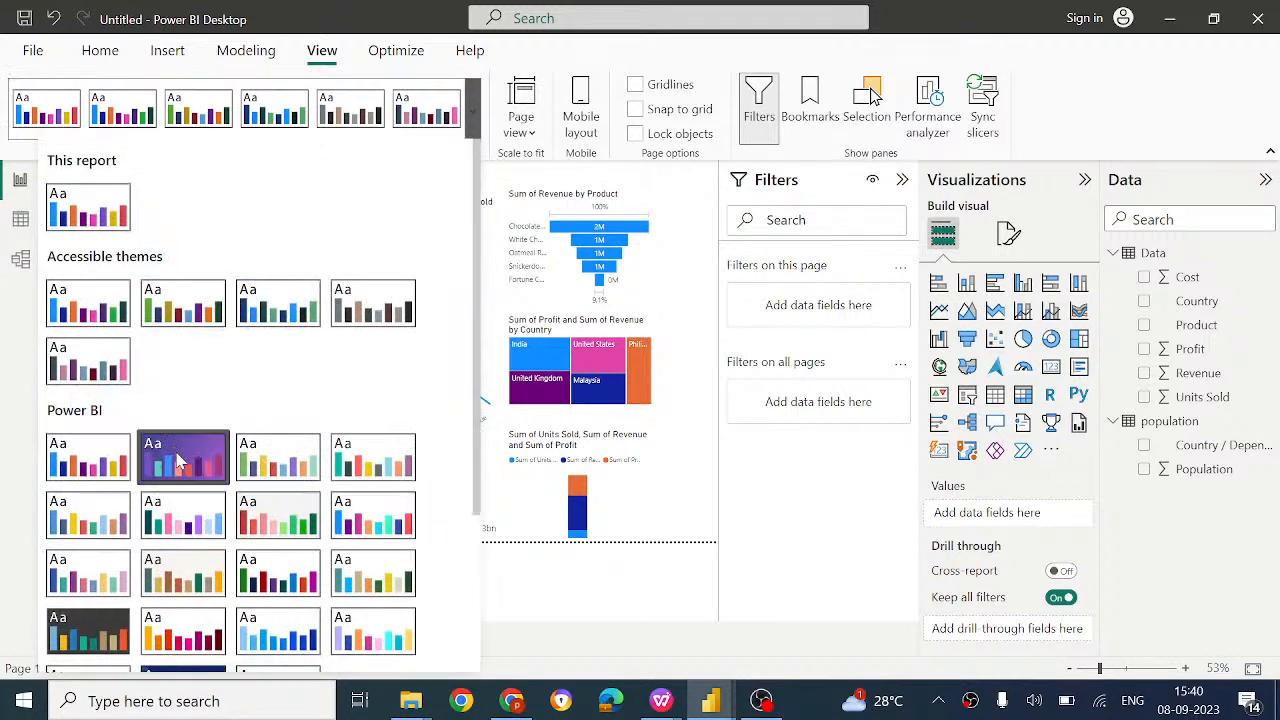
pyautogui.press('Escape')
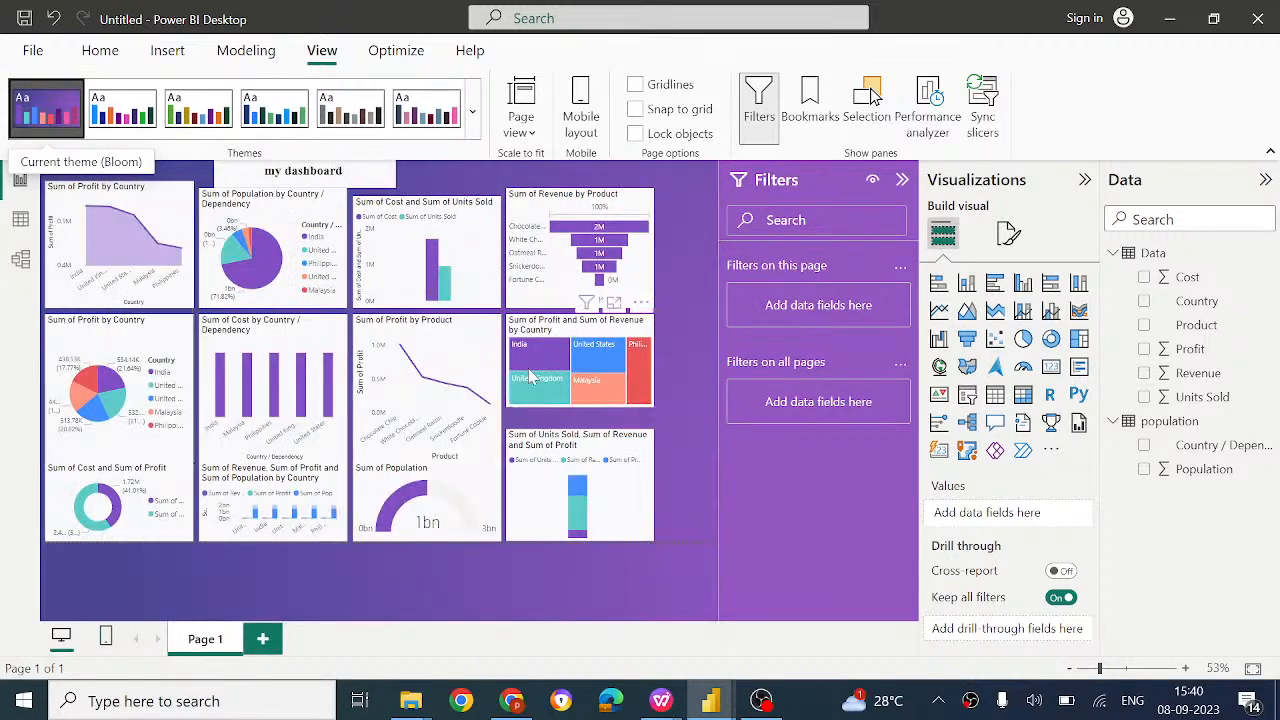
# Step: Try the Tidal theme with the dark blue wave background on the report
pyautogui.moveTo(531, 376)
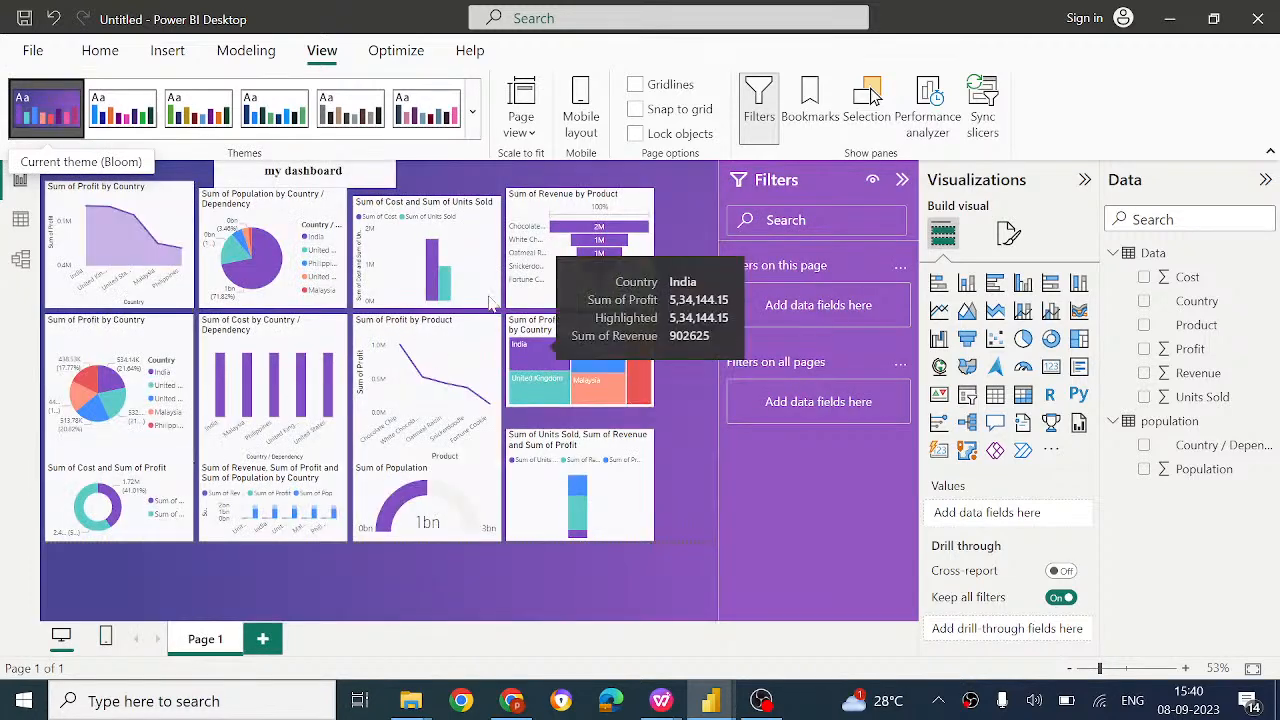
pyautogui.click(472, 111)
pyautogui.scroll(-4, 345, 455)
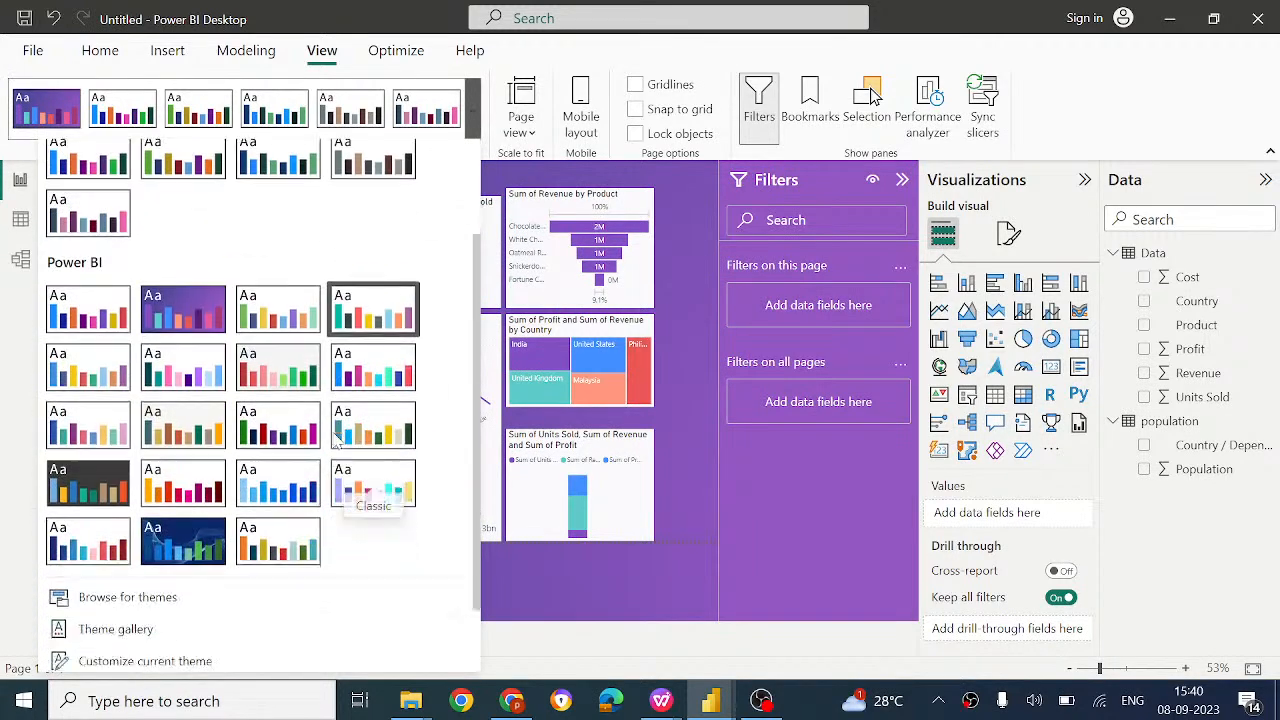
pyautogui.click(172, 482)
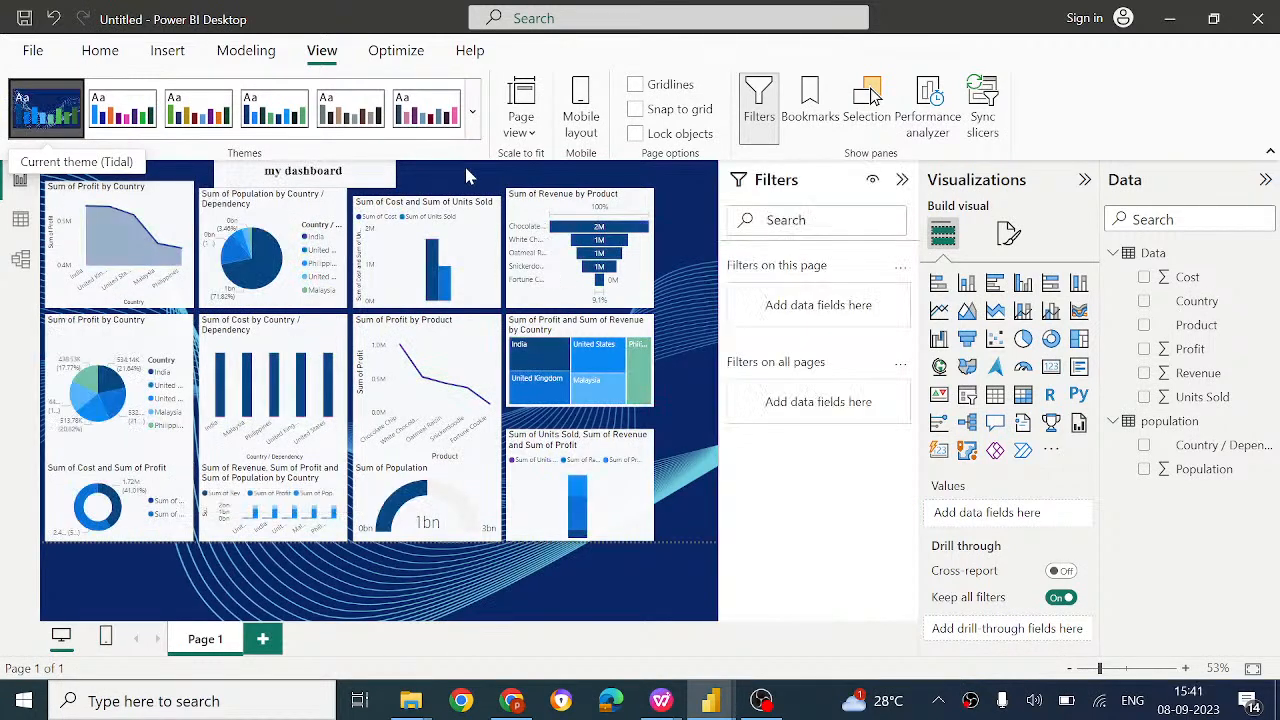
# Step: Try the dark grey Power BI theme with blue and orange chart colours on the report
pyautogui.click(472, 112)
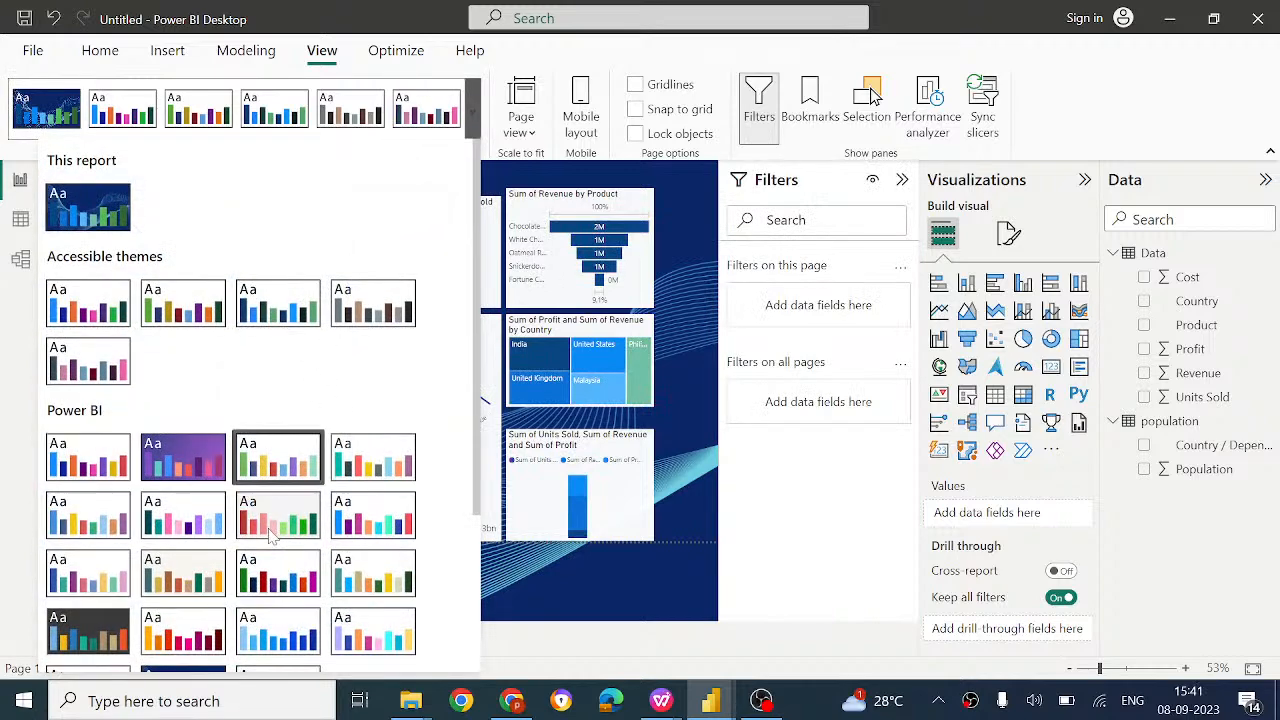
pyautogui.scroll(-1, 275, 540)
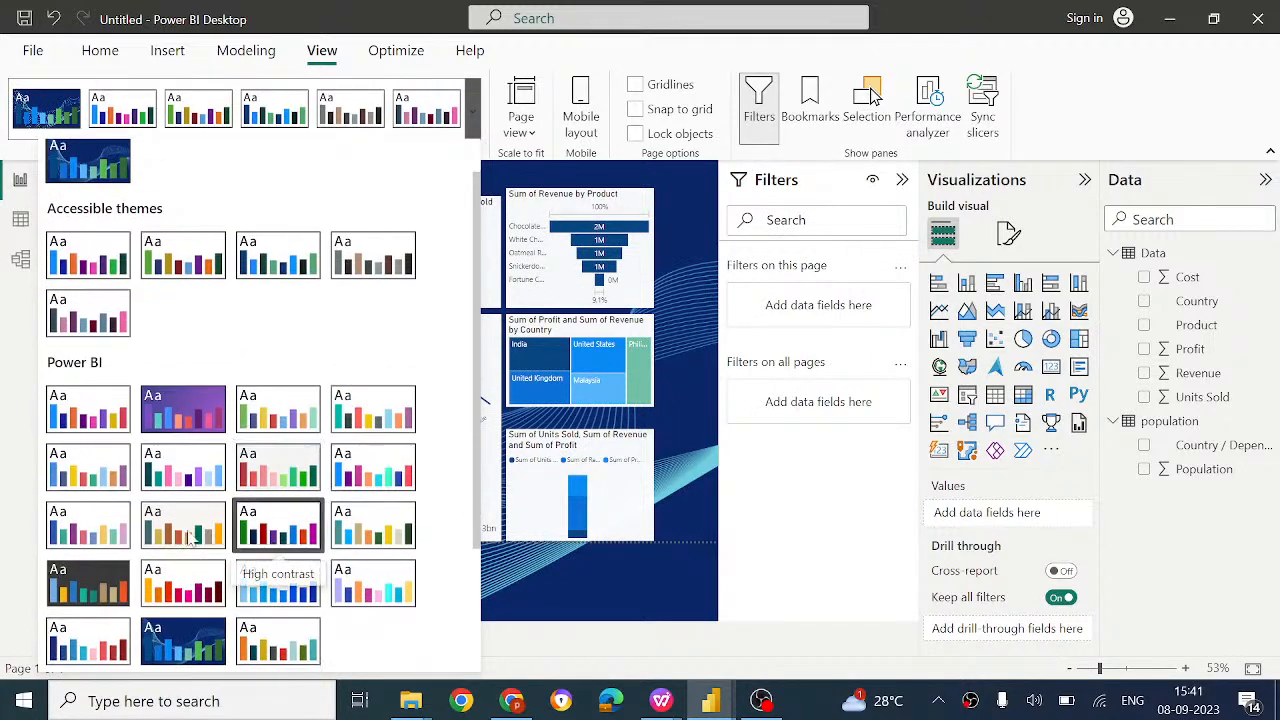
pyautogui.click(101, 598)
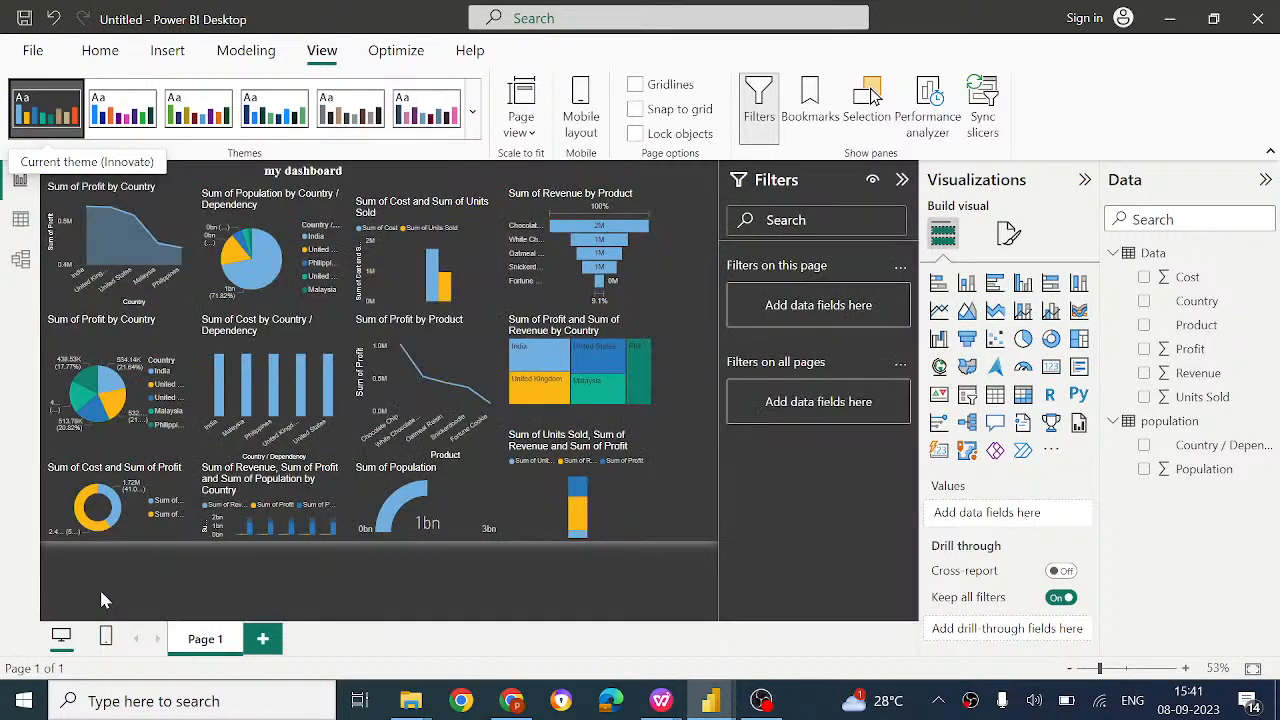
# Step: Try the white Power BI theme with green charts, followed by the Accessible City park theme
pyautogui.click(471, 112)
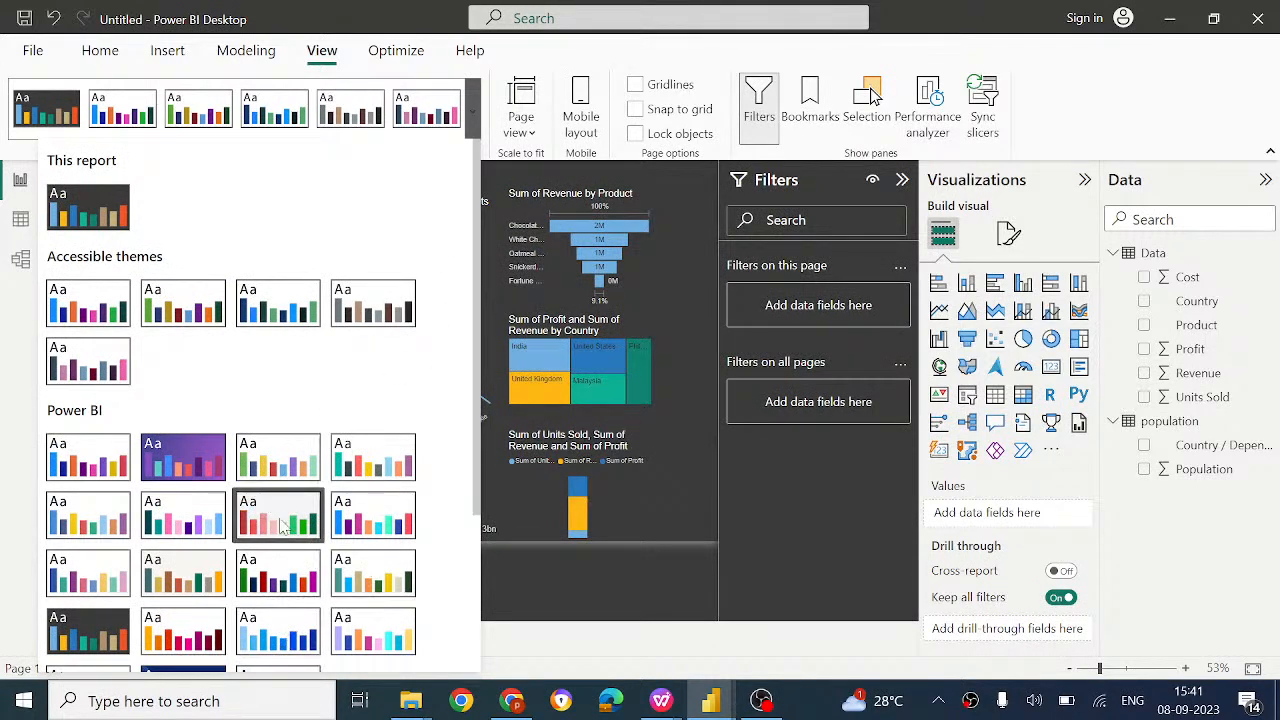
pyautogui.click(288, 478)
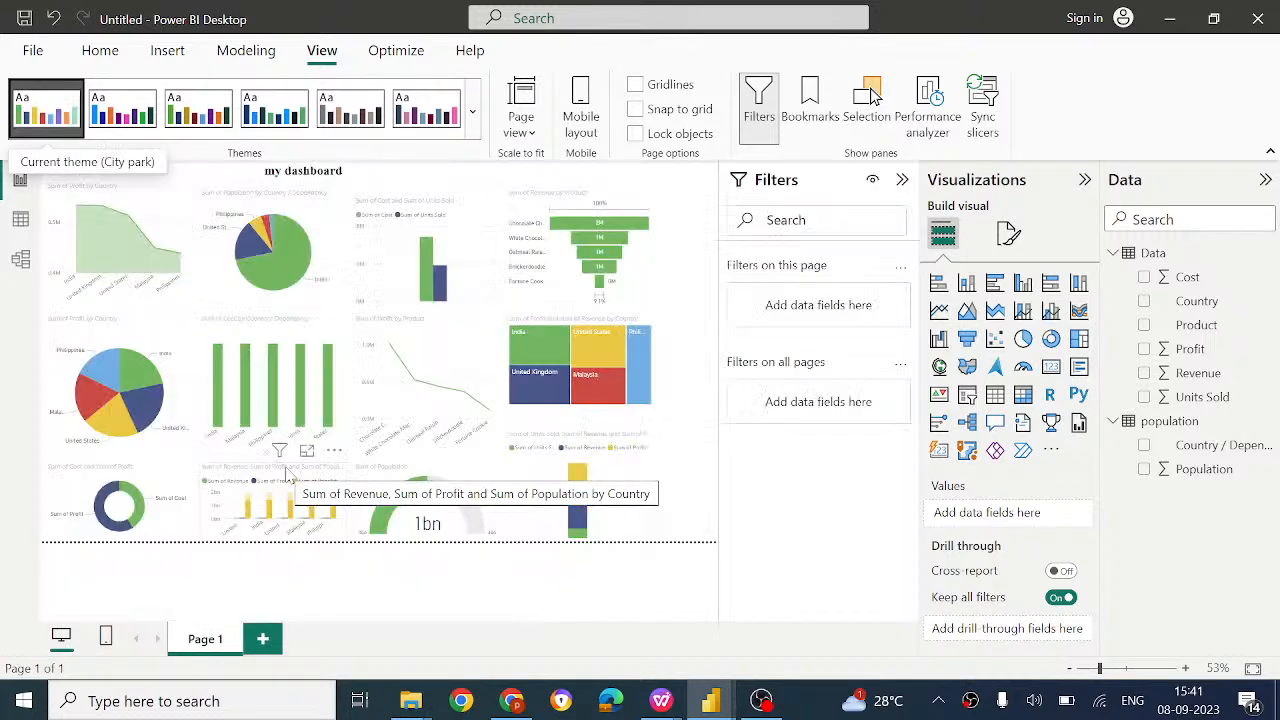
pyautogui.click(473, 113)
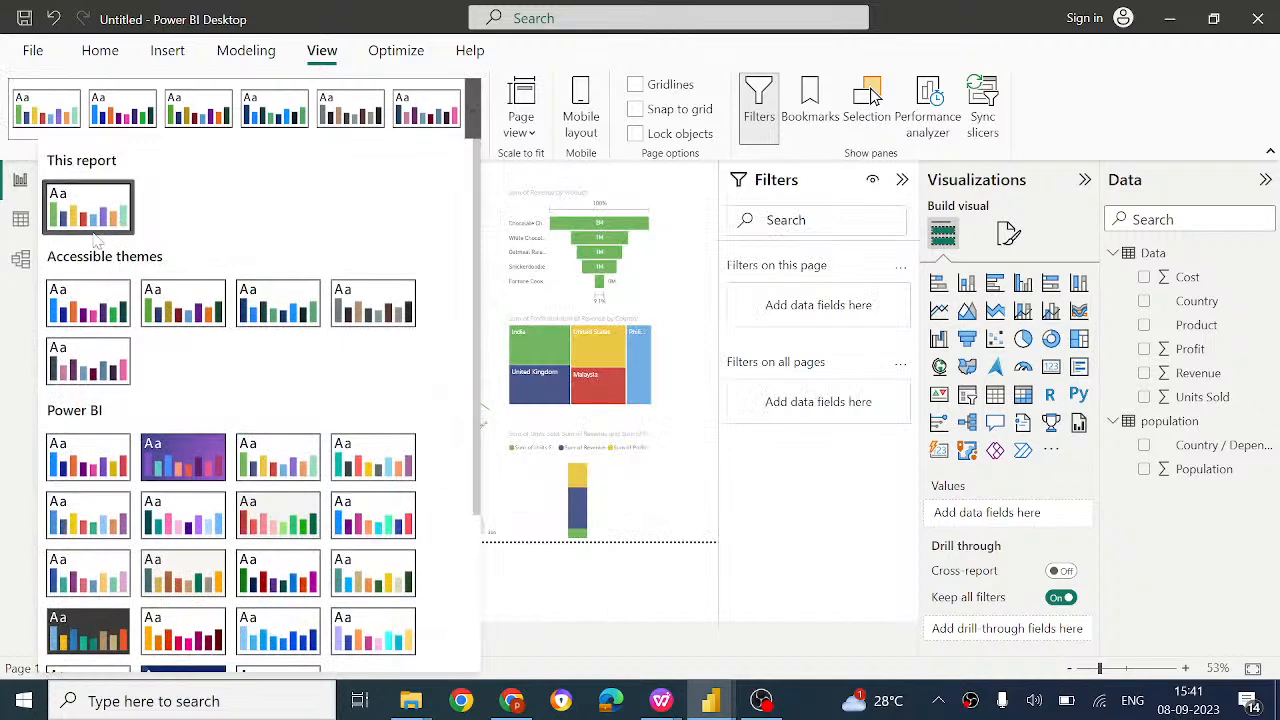
pyautogui.click(184, 310)
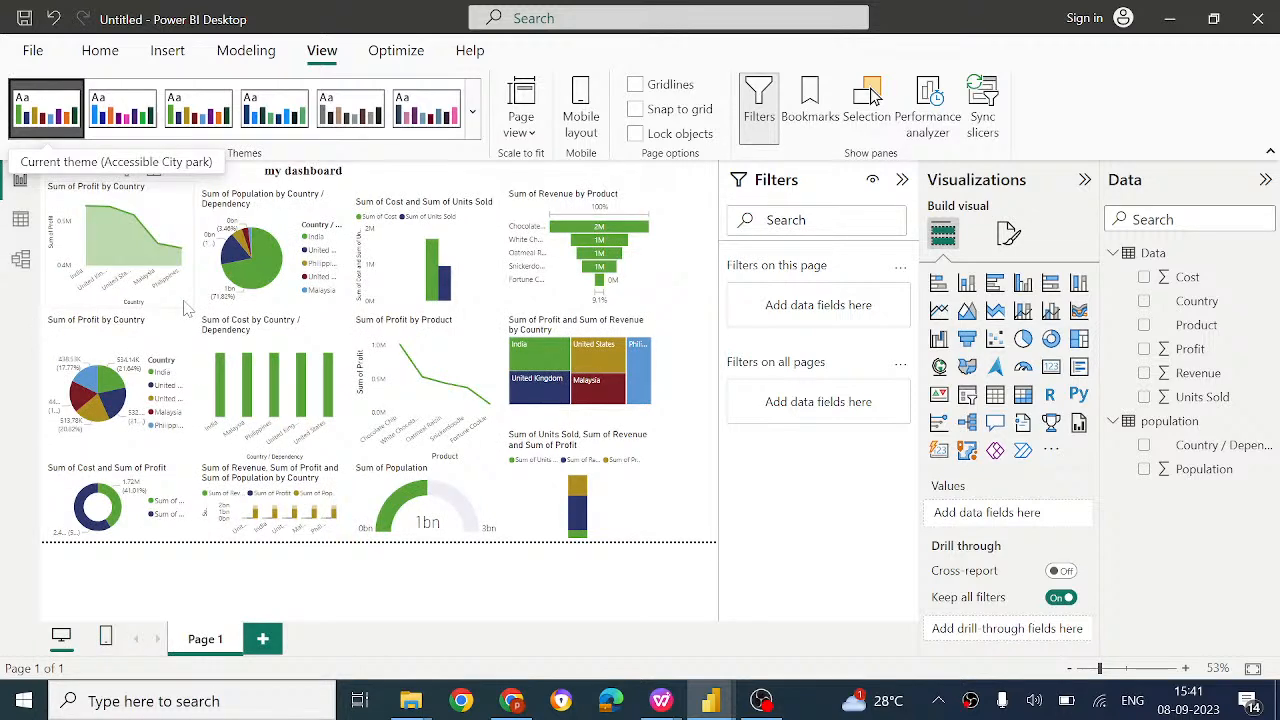
# Step: Try the five accessible themes one by one, from Accessible Default through Accessible City park and Accessible Neutral to Accessible Orchid
pyautogui.click(120, 118)
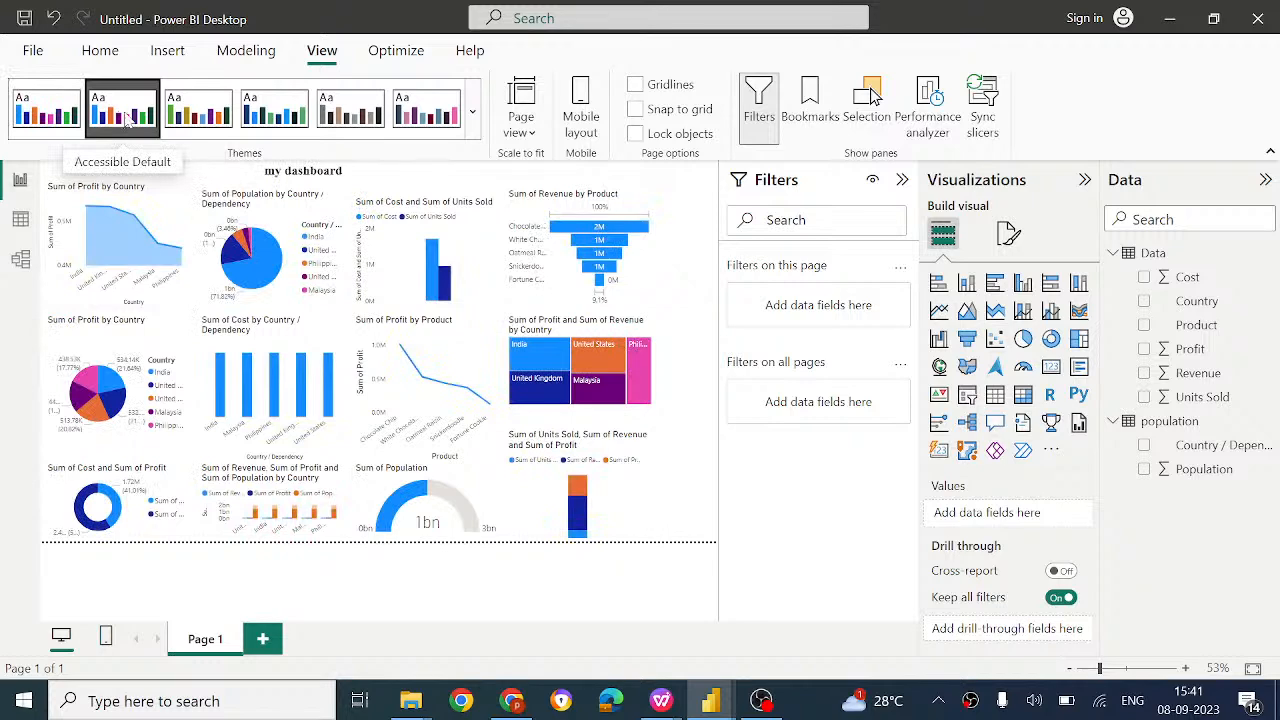
pyautogui.click(196, 118)
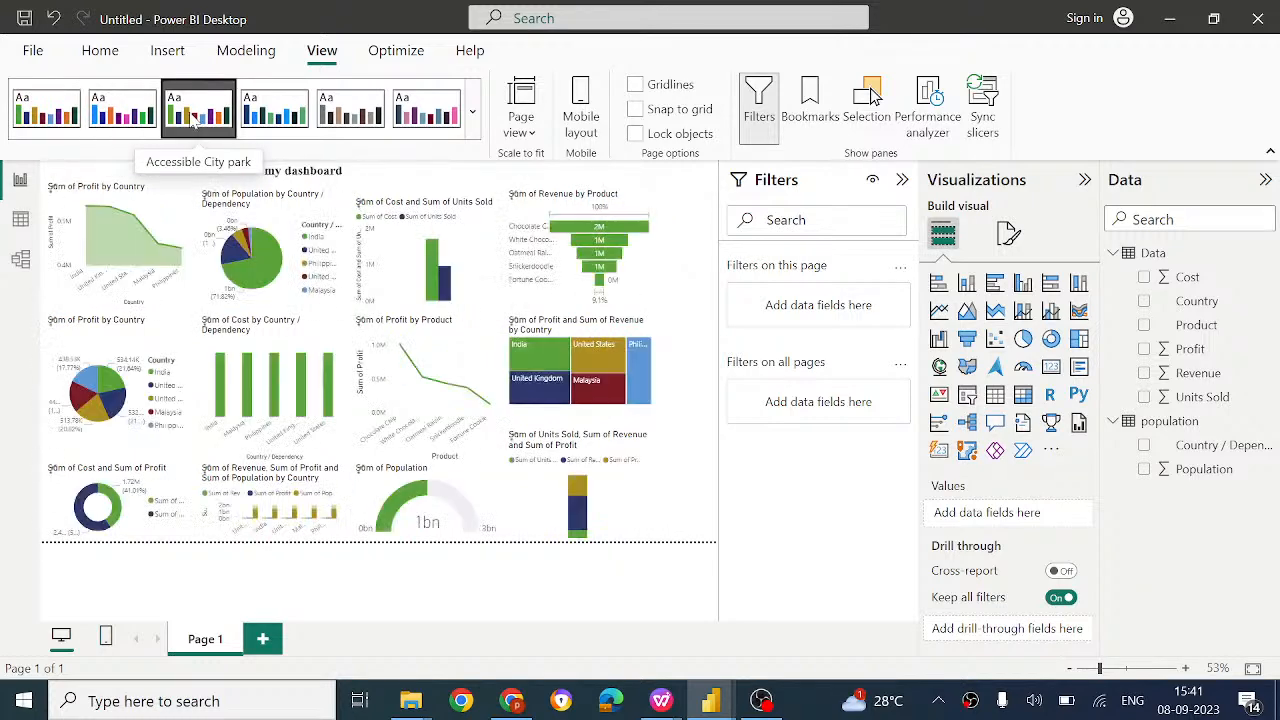
pyautogui.click(274, 118)
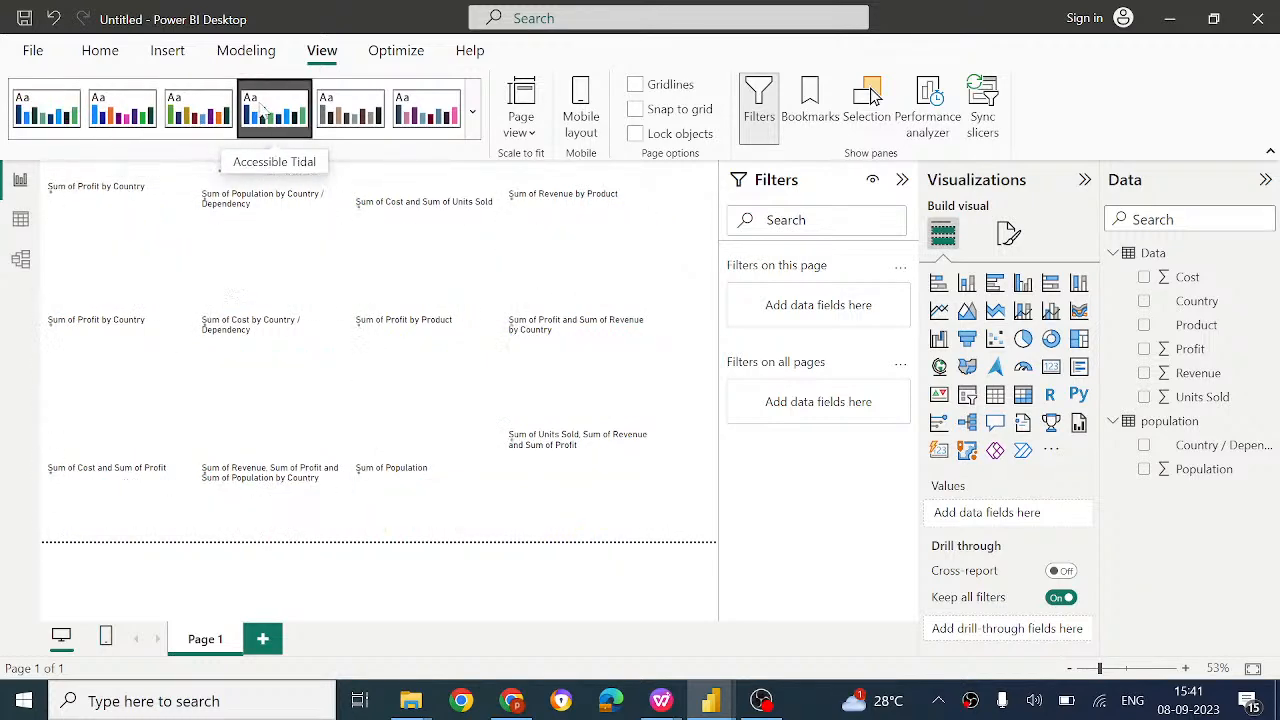
pyautogui.click(331, 113)
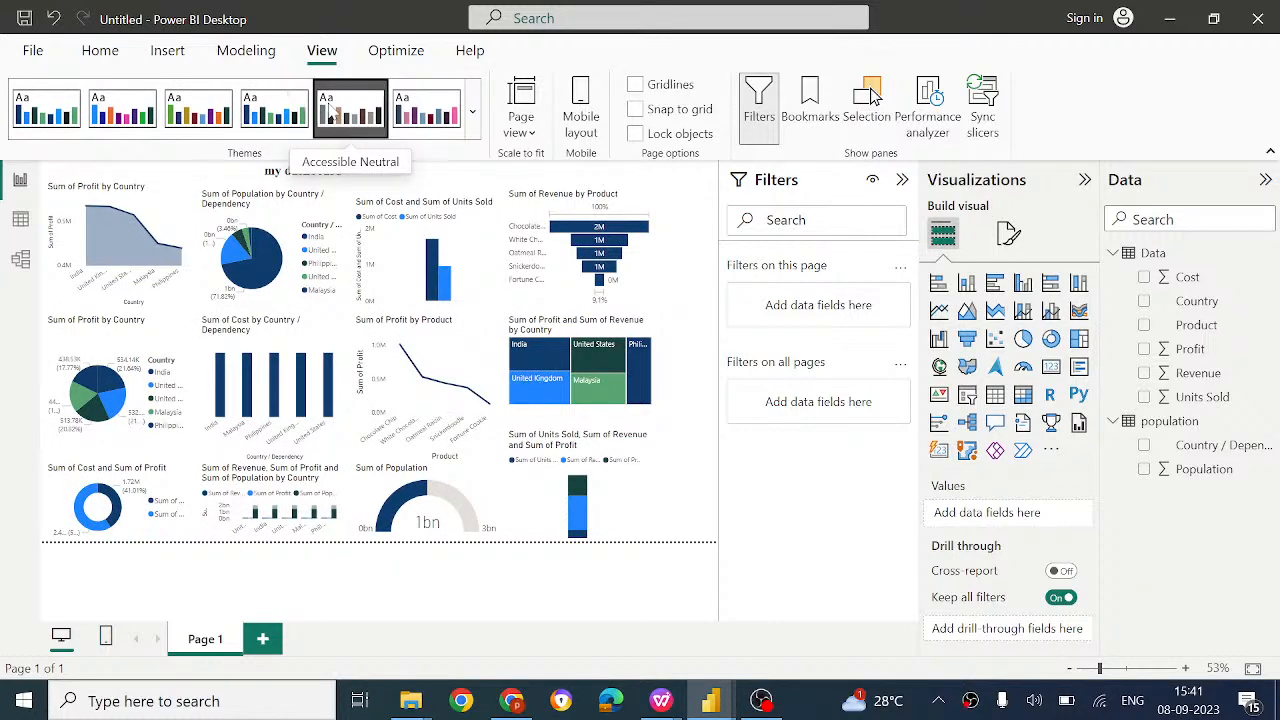
pyautogui.click(413, 113)
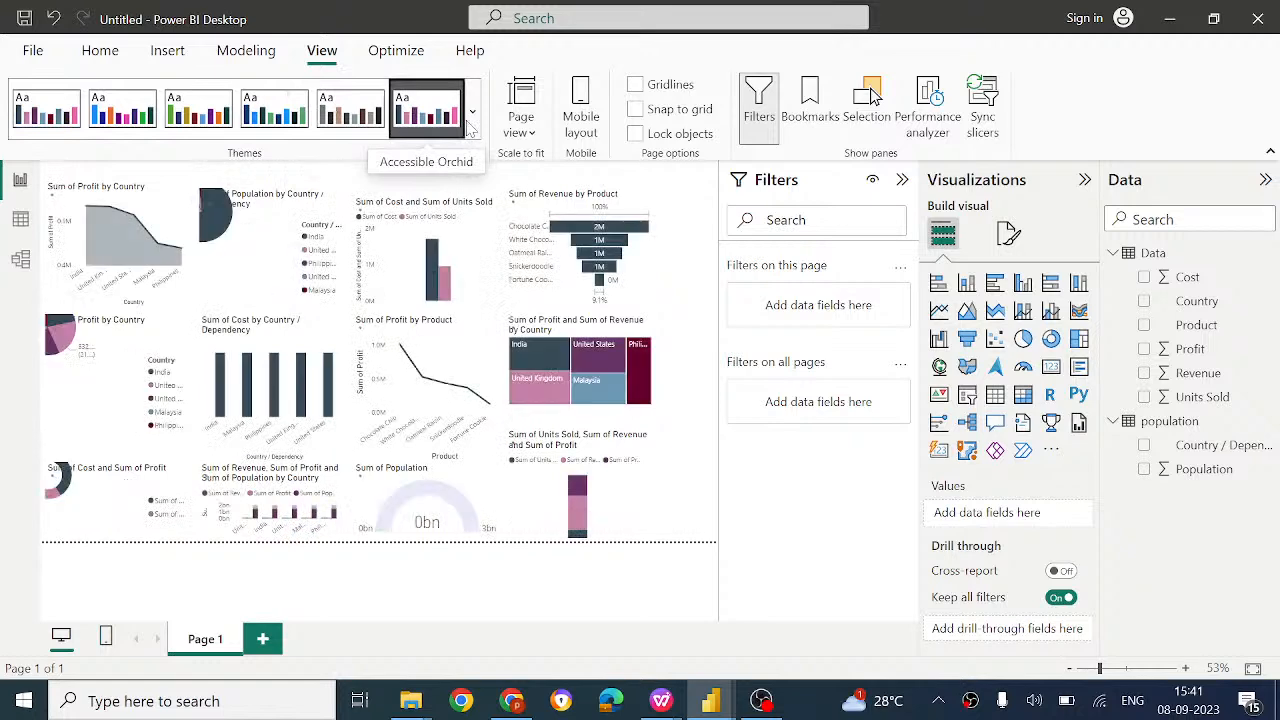
# Step: Reapply the purple Bloom theme to the report
pyautogui.click(472, 125)
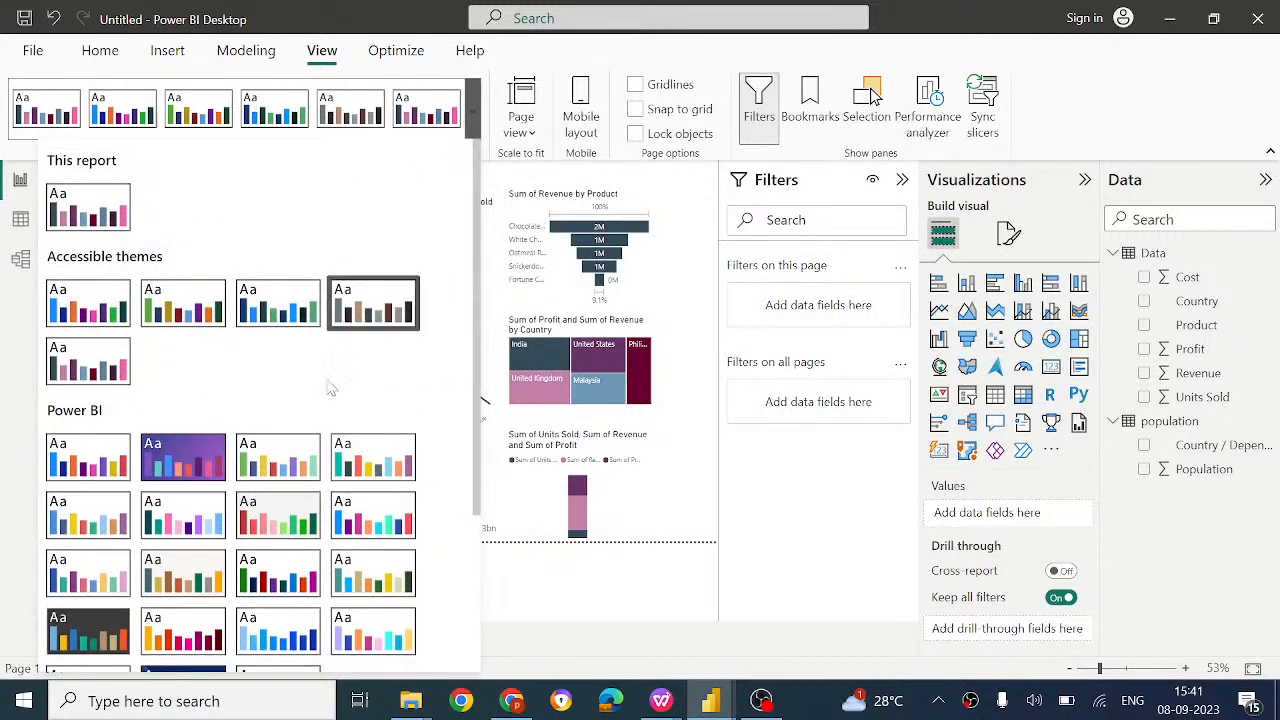
pyautogui.click(158, 465)
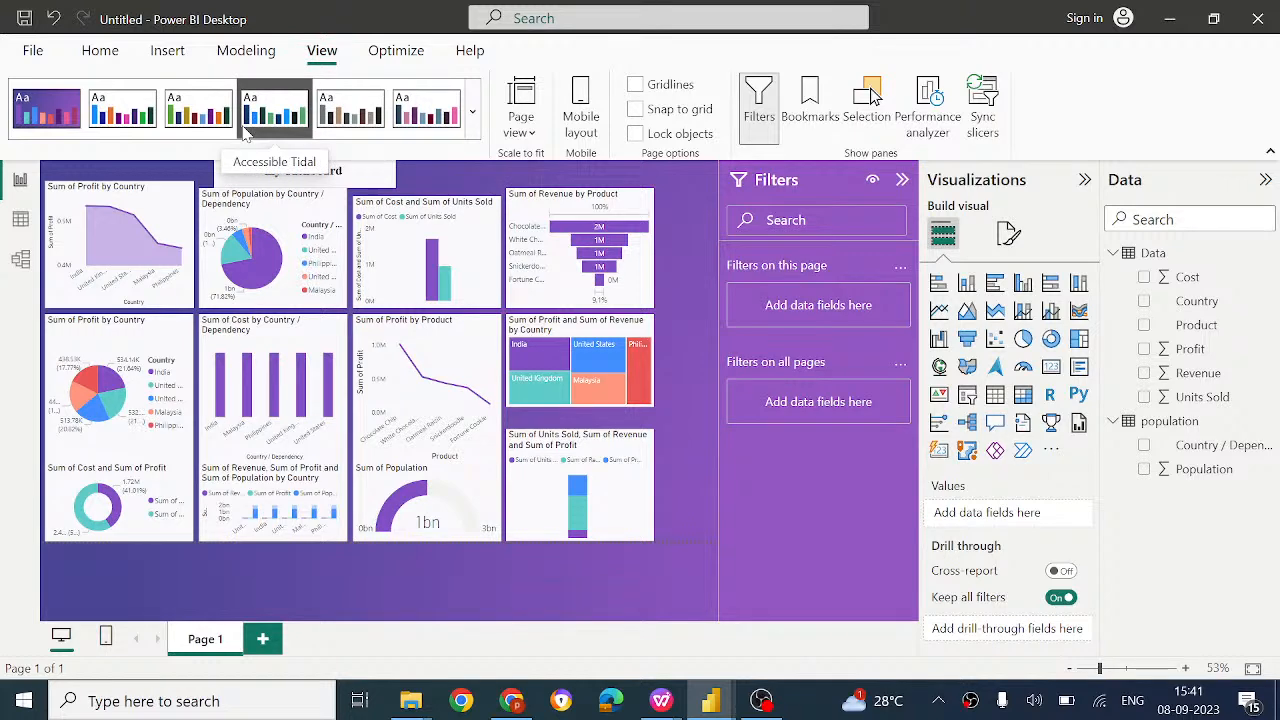
# Step: Save the report as my_dasboard in the MGIT WORKSHOP folder, postpone the pending query changes and dismiss their notice
pyautogui.click(24, 20)
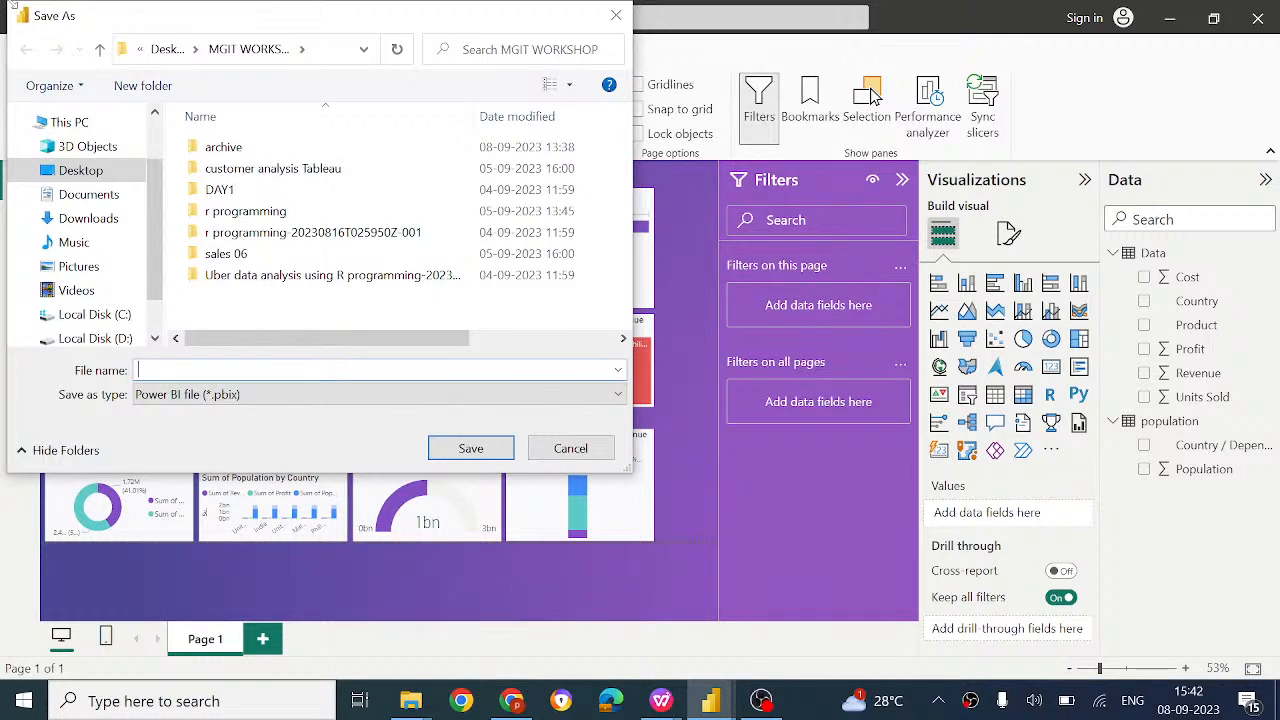
pyautogui.write('my_dasboard')
pyautogui.press('Return')
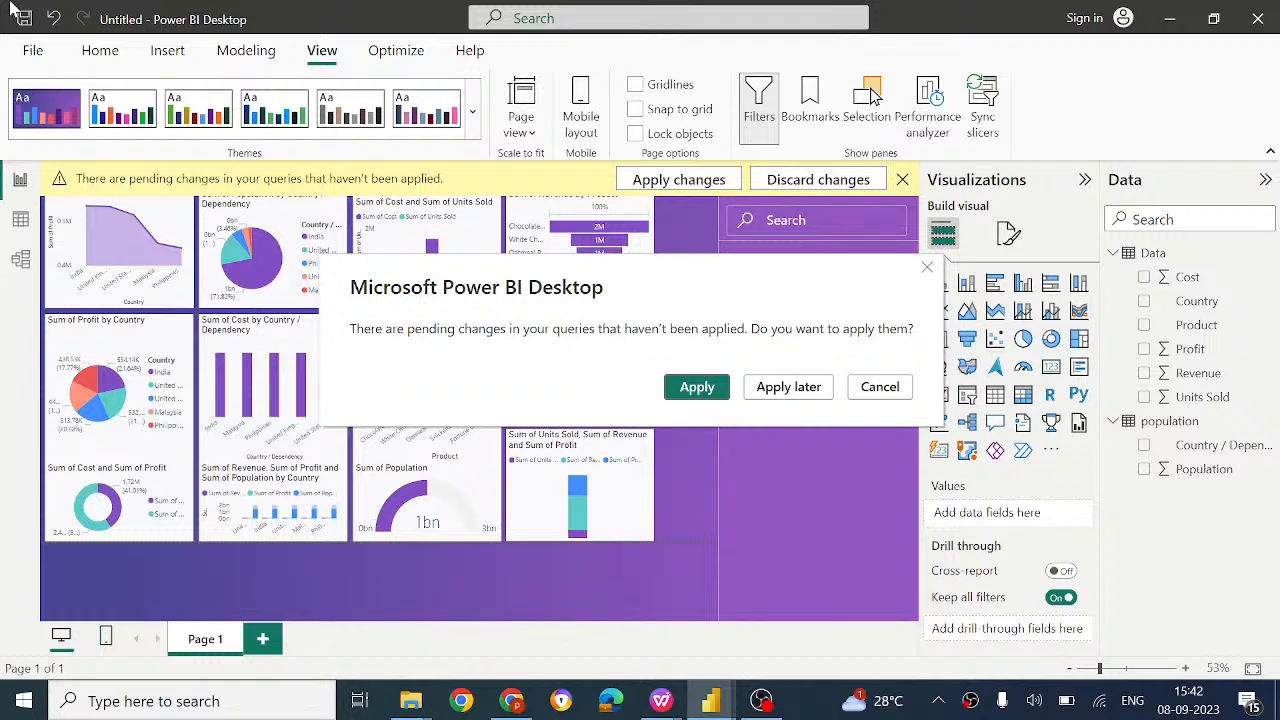
pyautogui.click(790, 387)
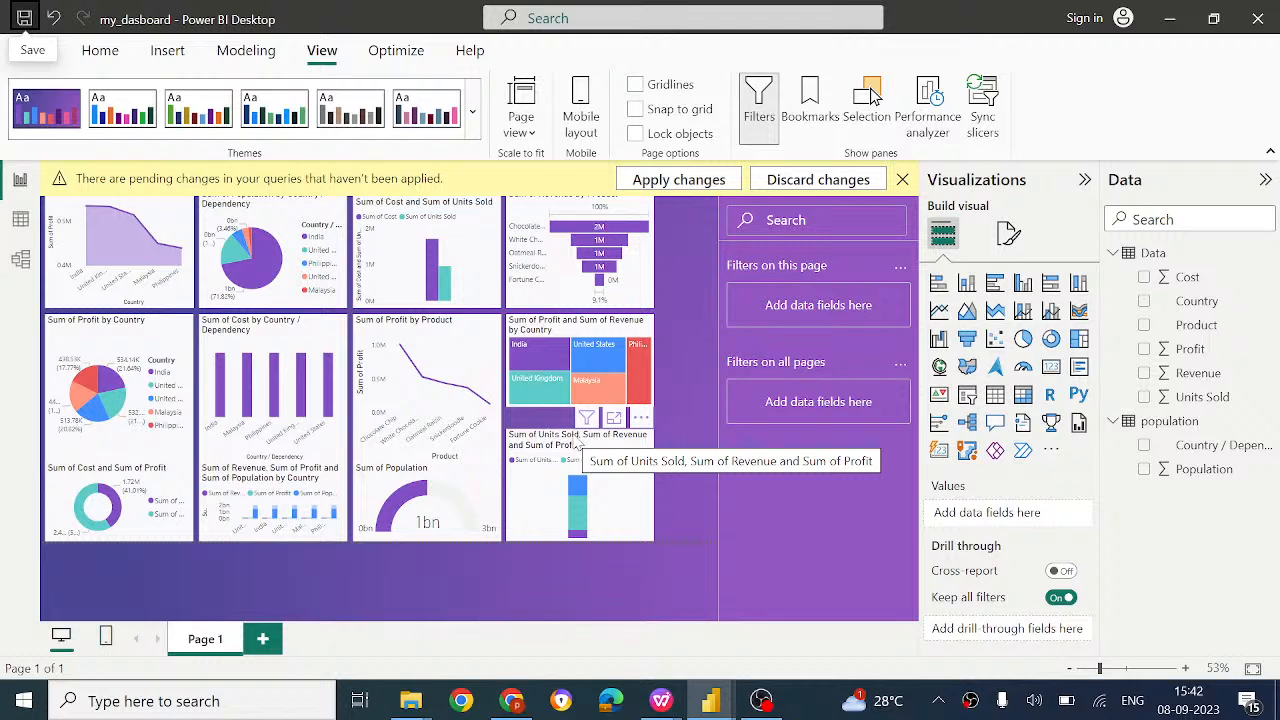
pyautogui.click(903, 181)
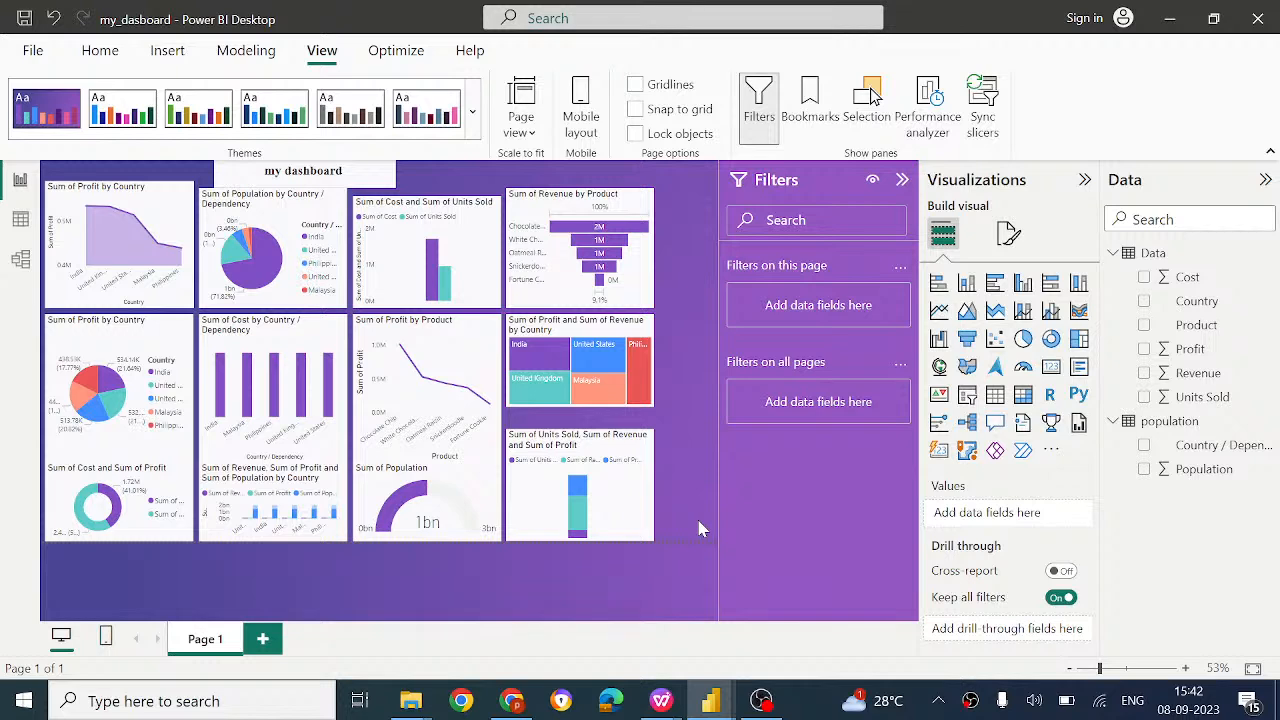
pyautogui.click(303, 170)
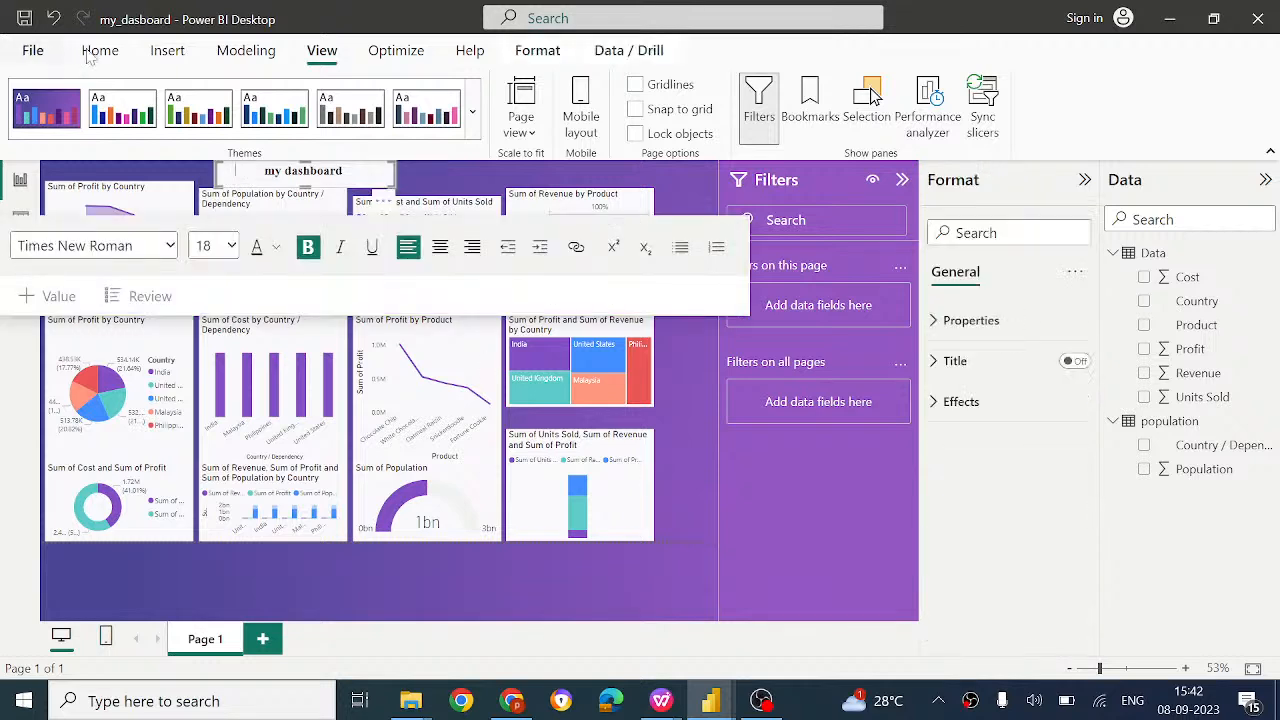
pyautogui.click(99, 55)
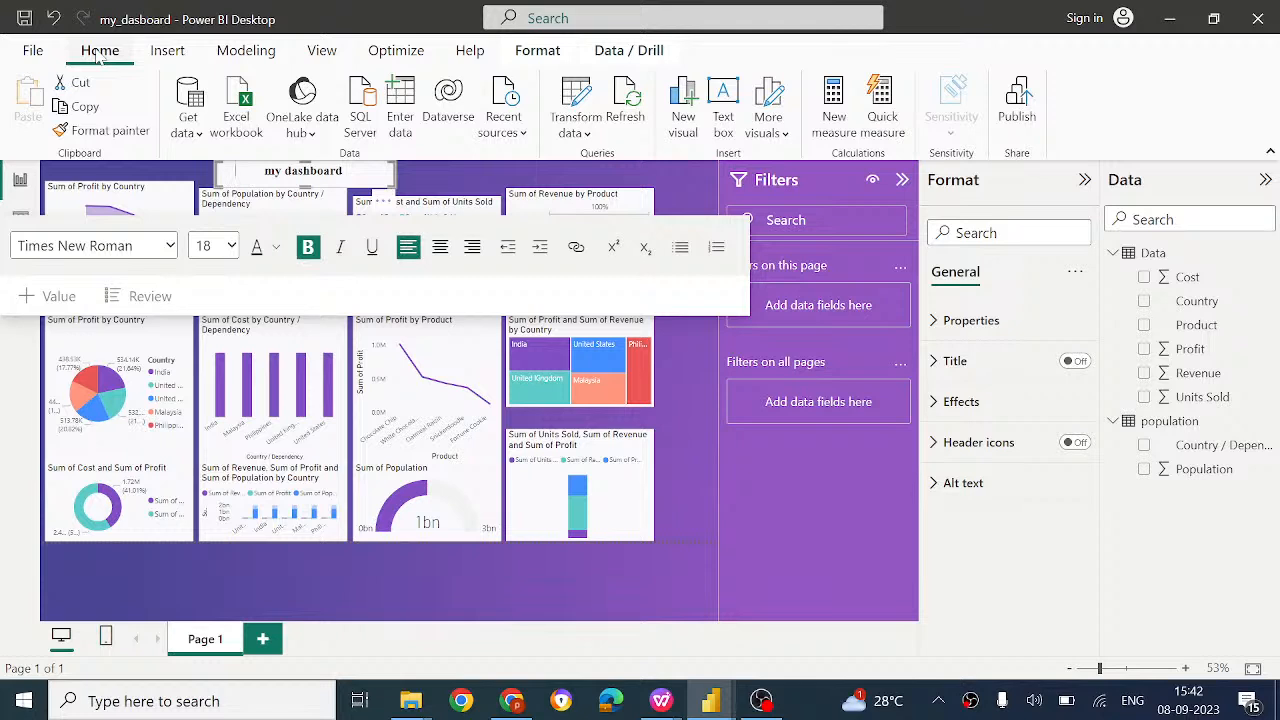
pyautogui.click(882, 537)
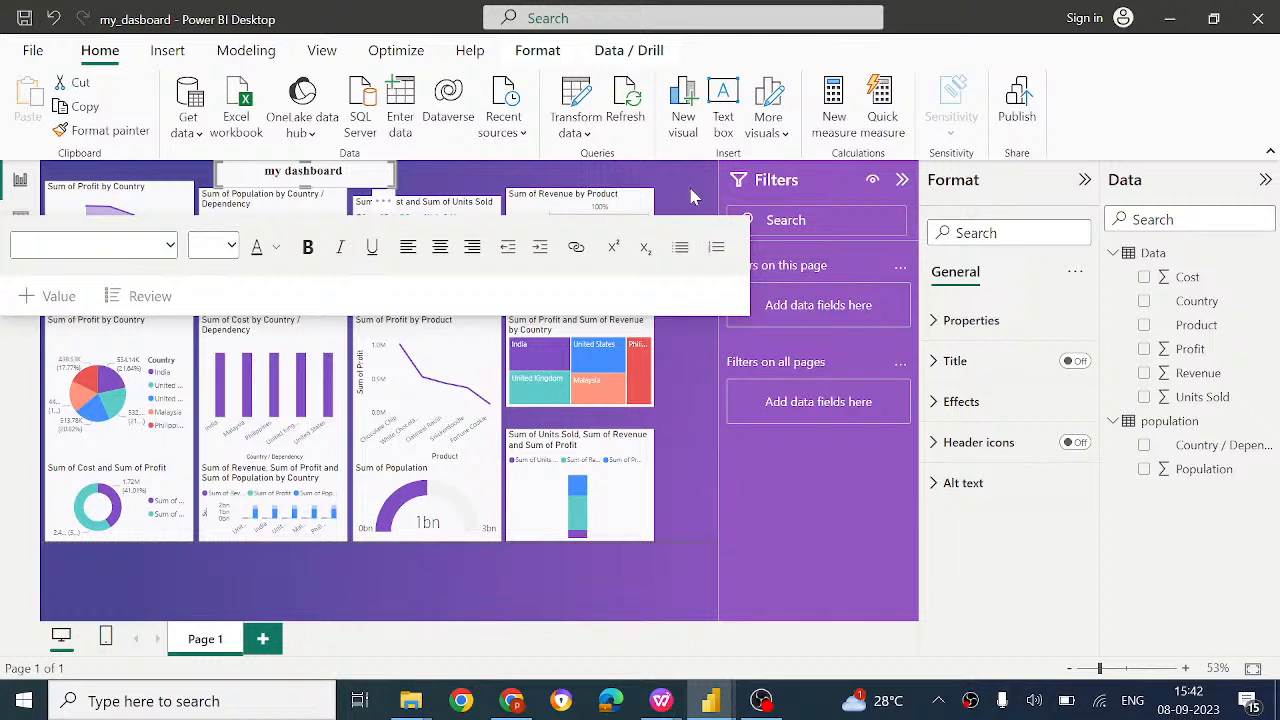
pyautogui.click(696, 230)
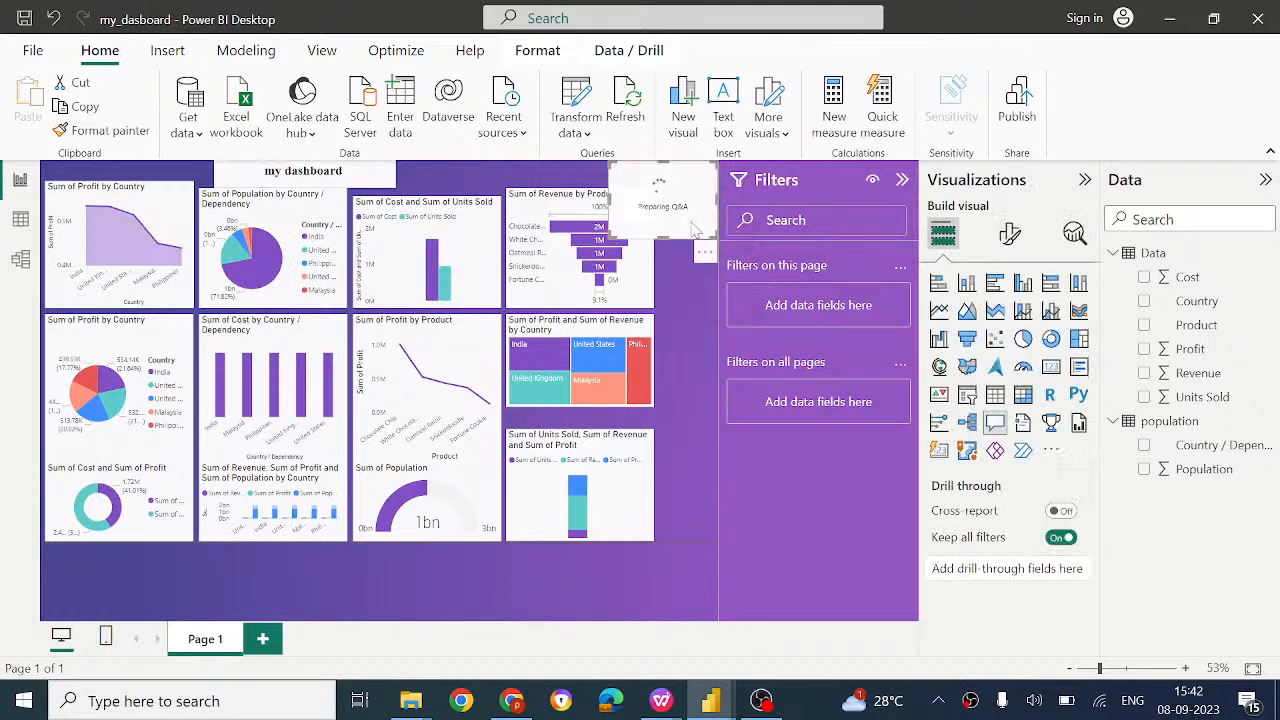
pyautogui.press('Delete')
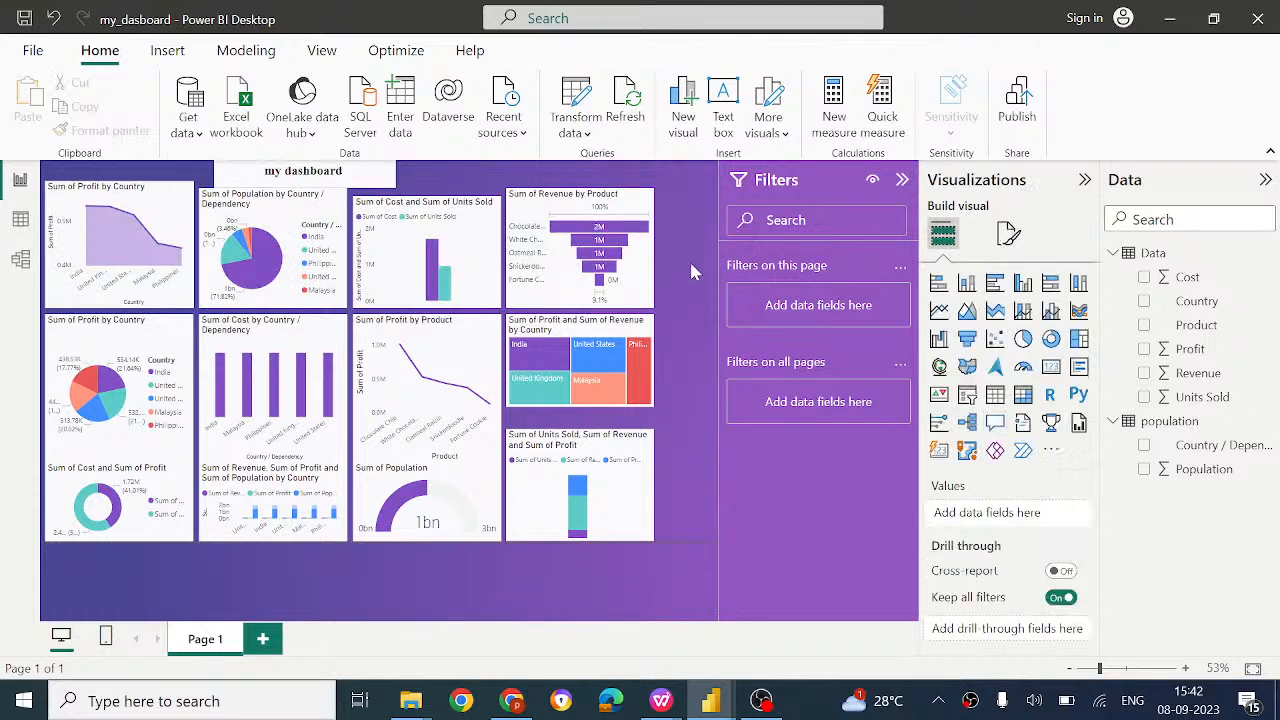
# Step: Start publishing the report, saving its changes and postponing the pending query changes
pyautogui.click(1015, 105)
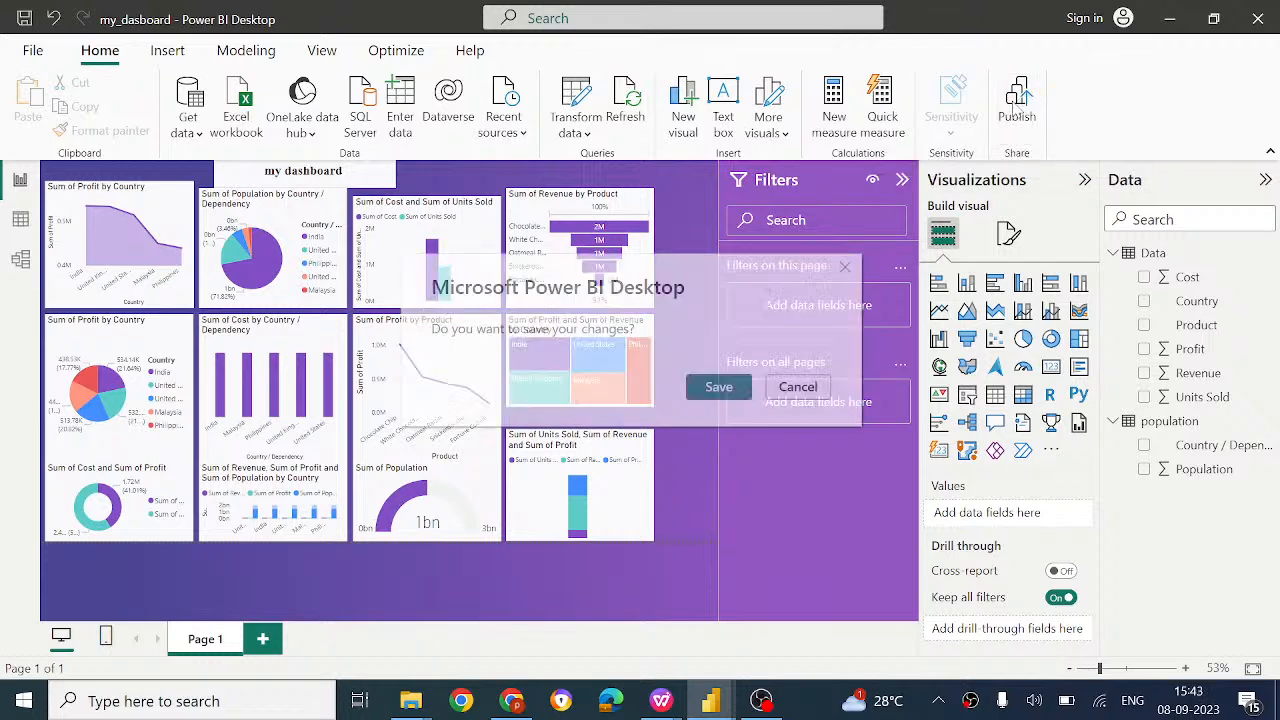
pyautogui.click(718, 387)
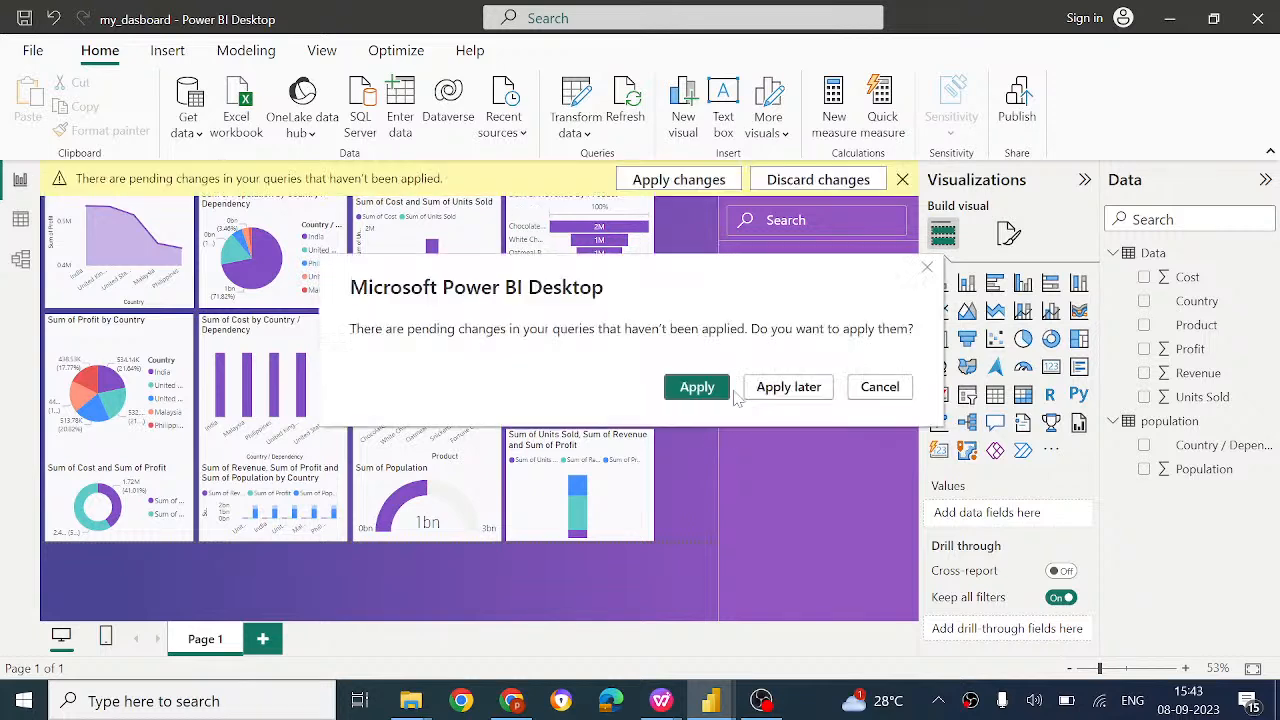
pyautogui.click(787, 388)
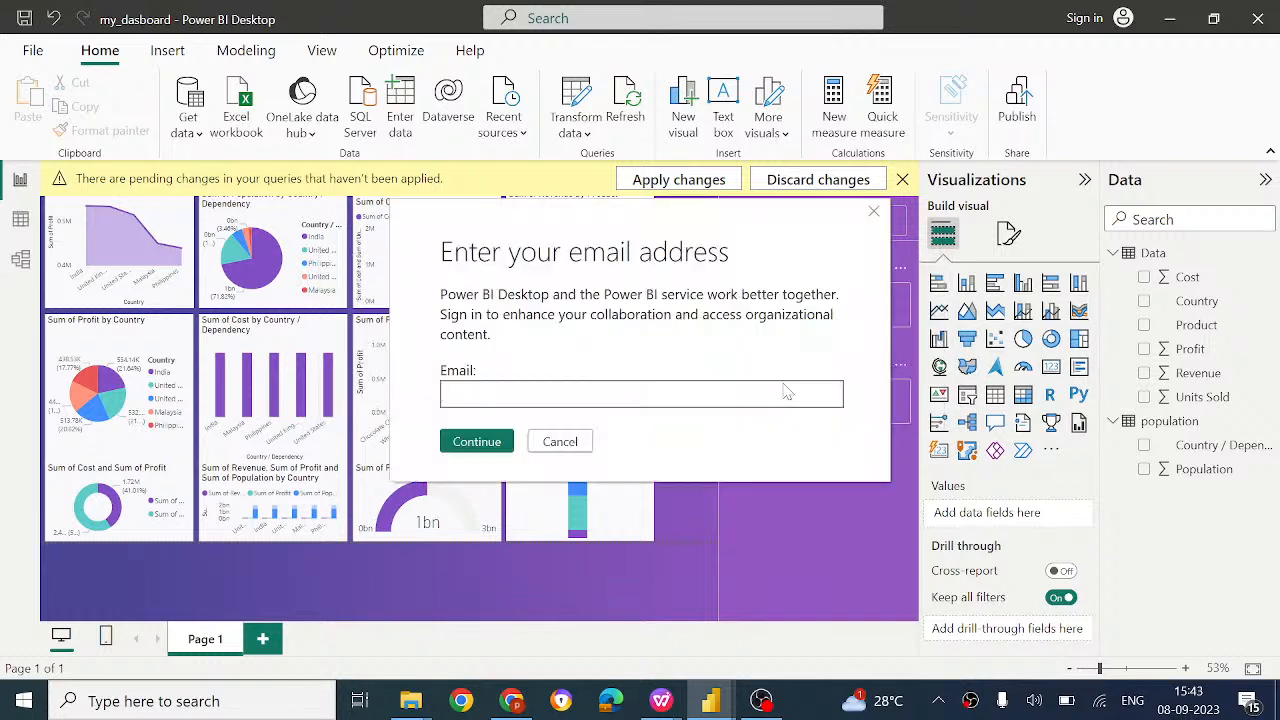
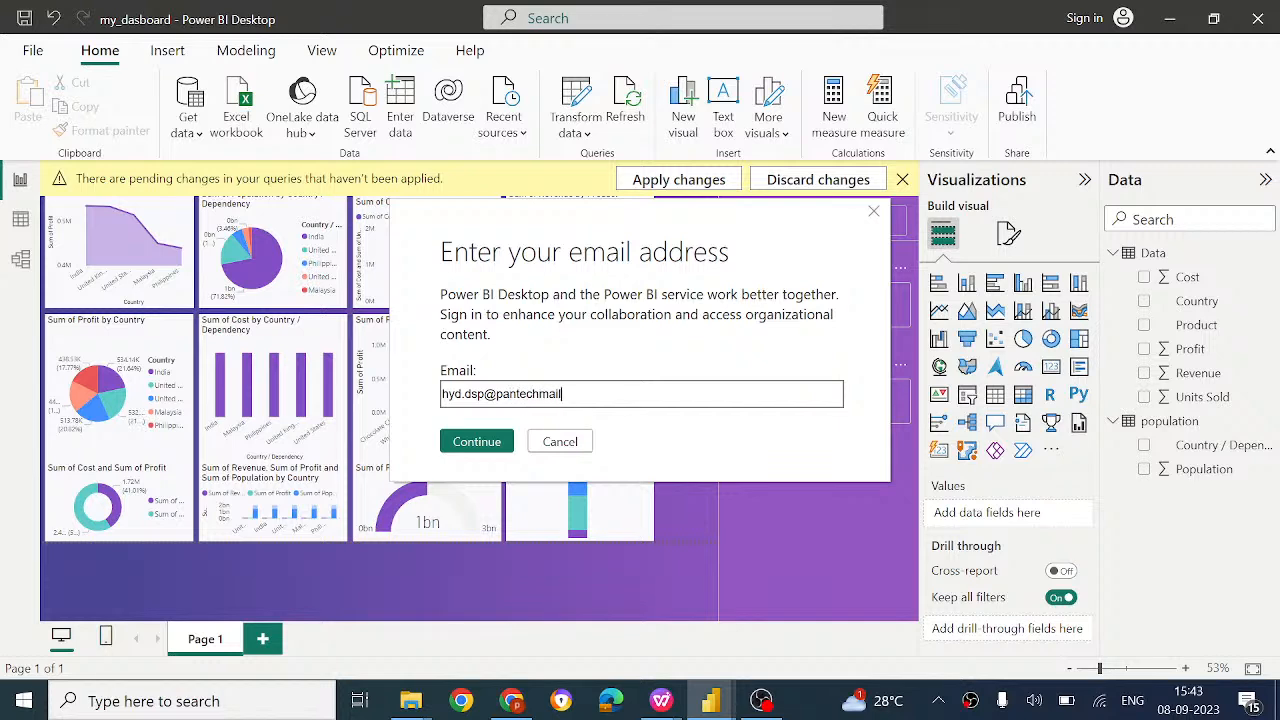
# Step: Enter the account's email address for the Power BI service and continue to the sign-in
pyautogui.click(486, 447)
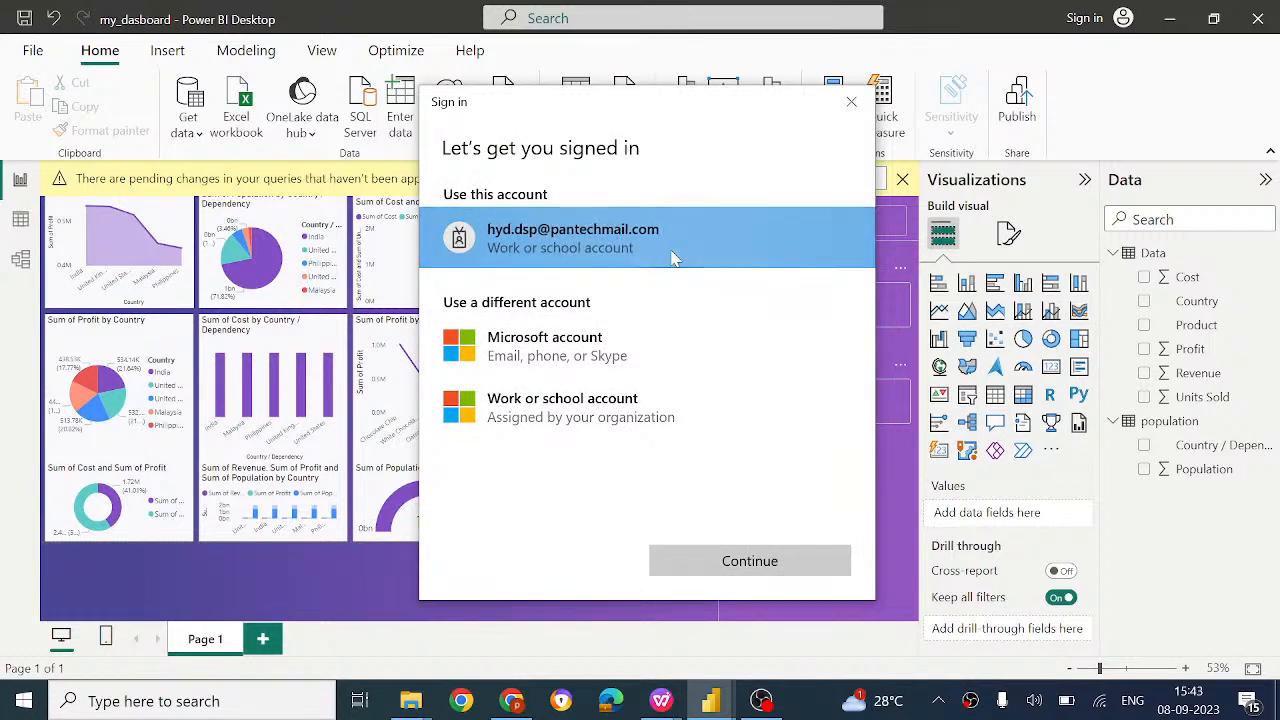
# Step: Continue with the suggested work or school account, sign in again as the personal account and request an emailed sign-in code
pyautogui.click(771, 570)
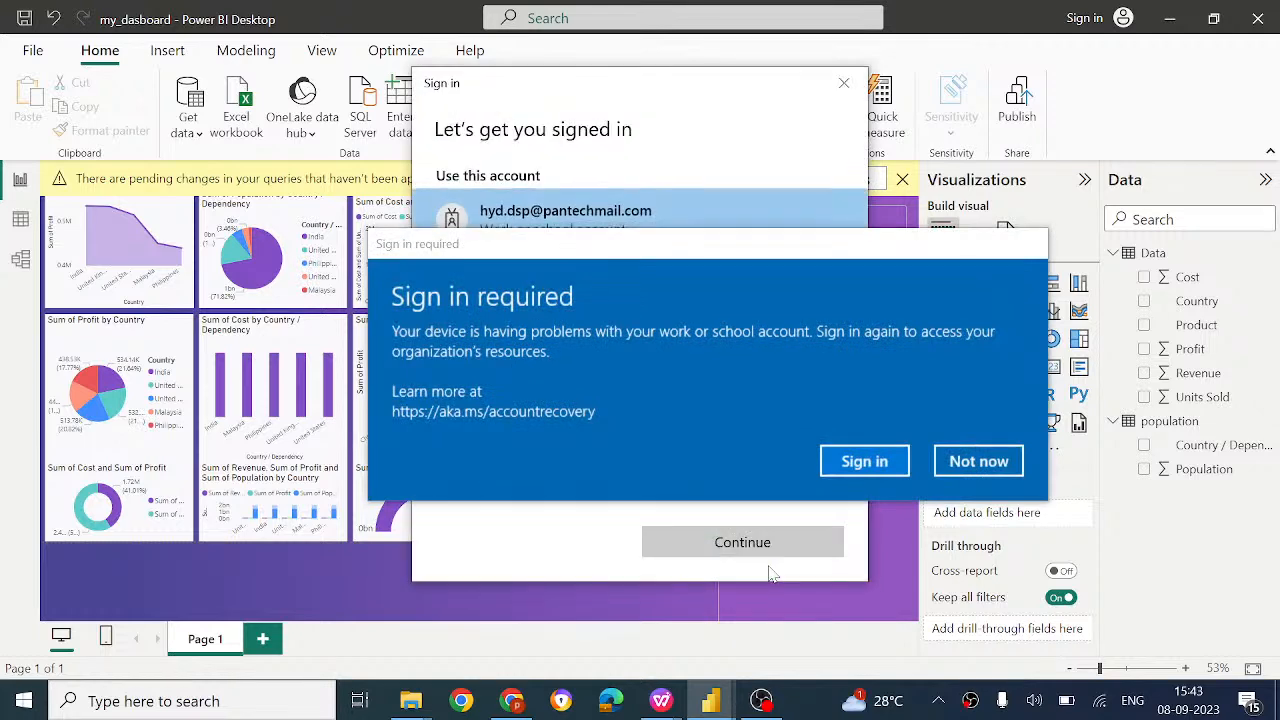
pyautogui.click(860, 468)
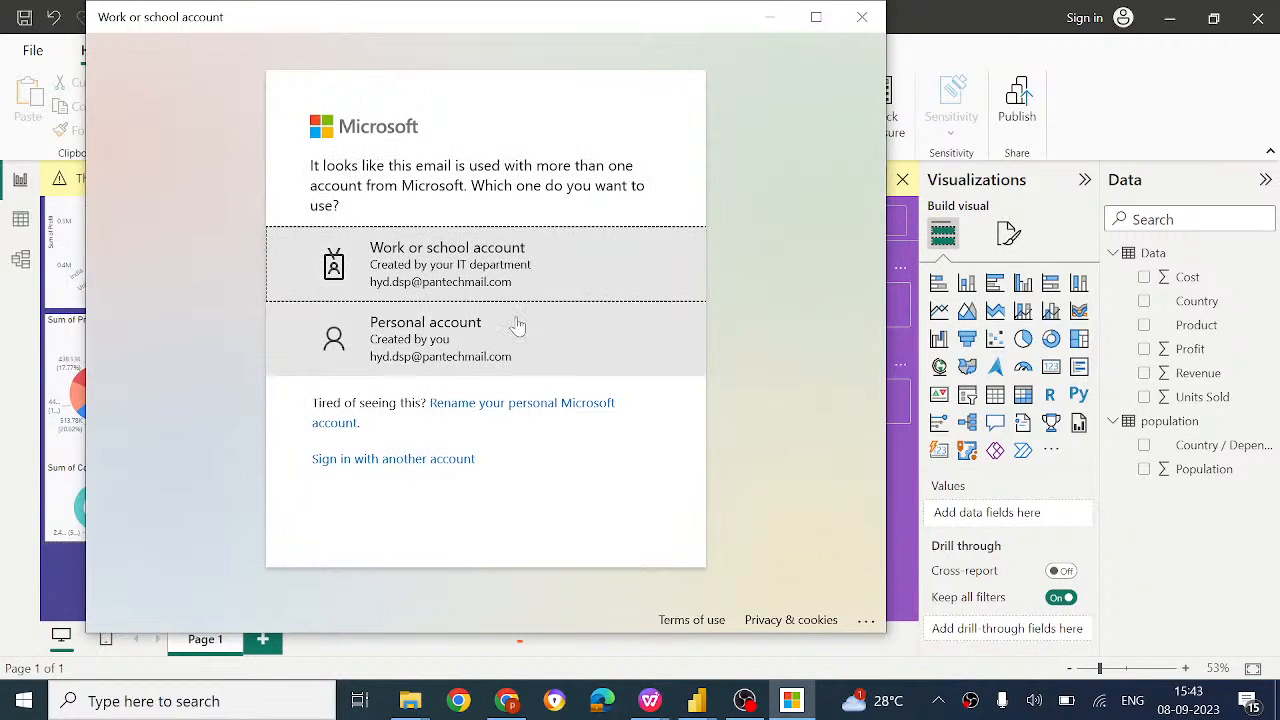
pyautogui.click(516, 323)
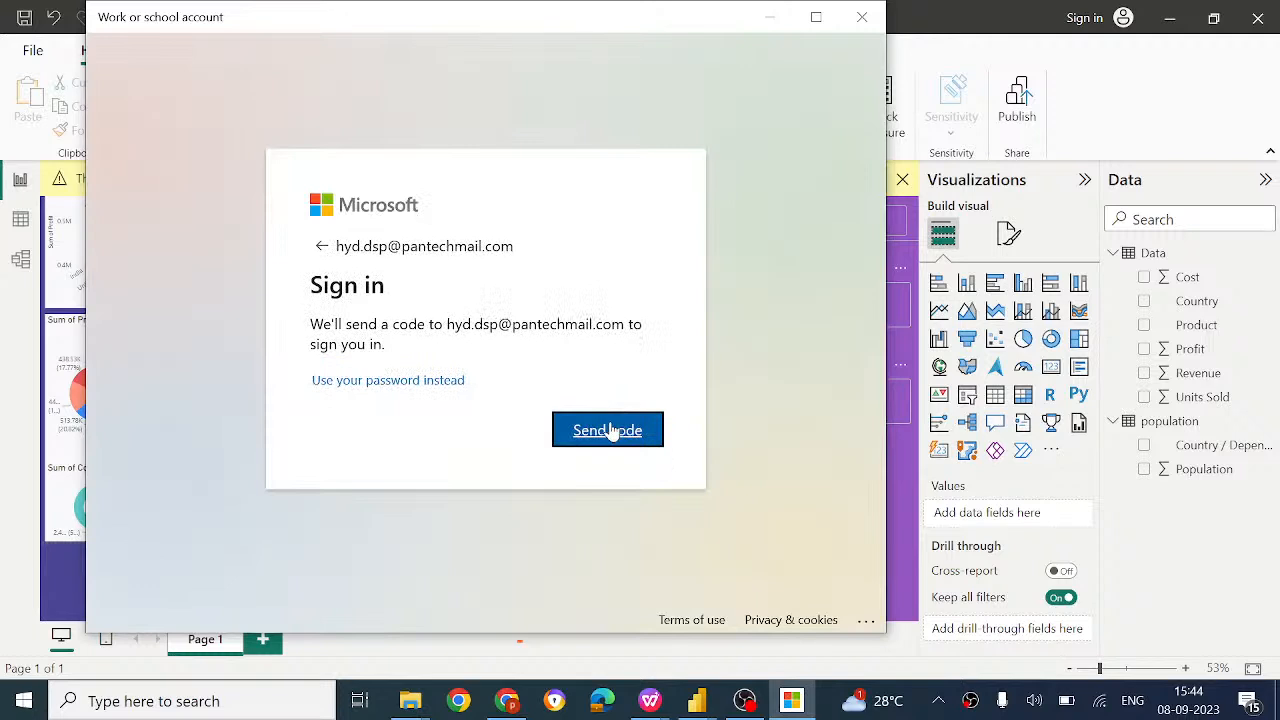
pyautogui.click(612, 430)
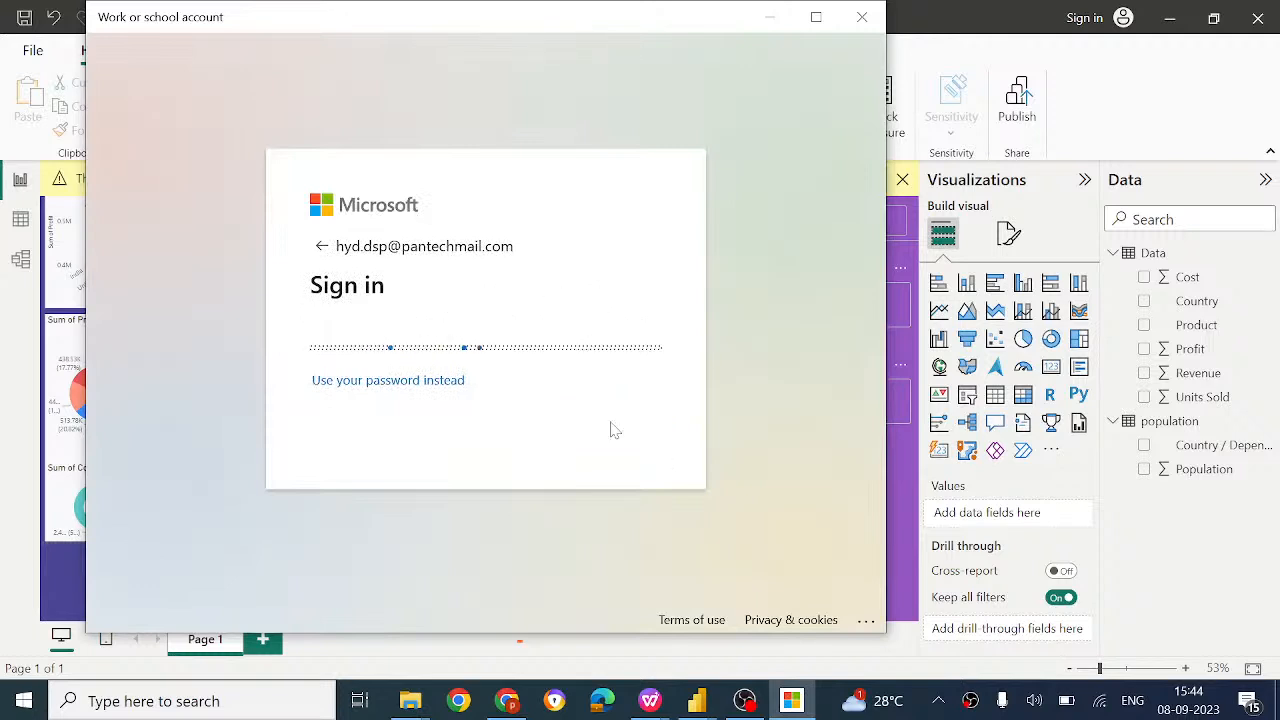
# Step: Switch to Chrome and change the Google session in a new tab to the account that receives the sign-in code
pyautogui.click(505, 701)
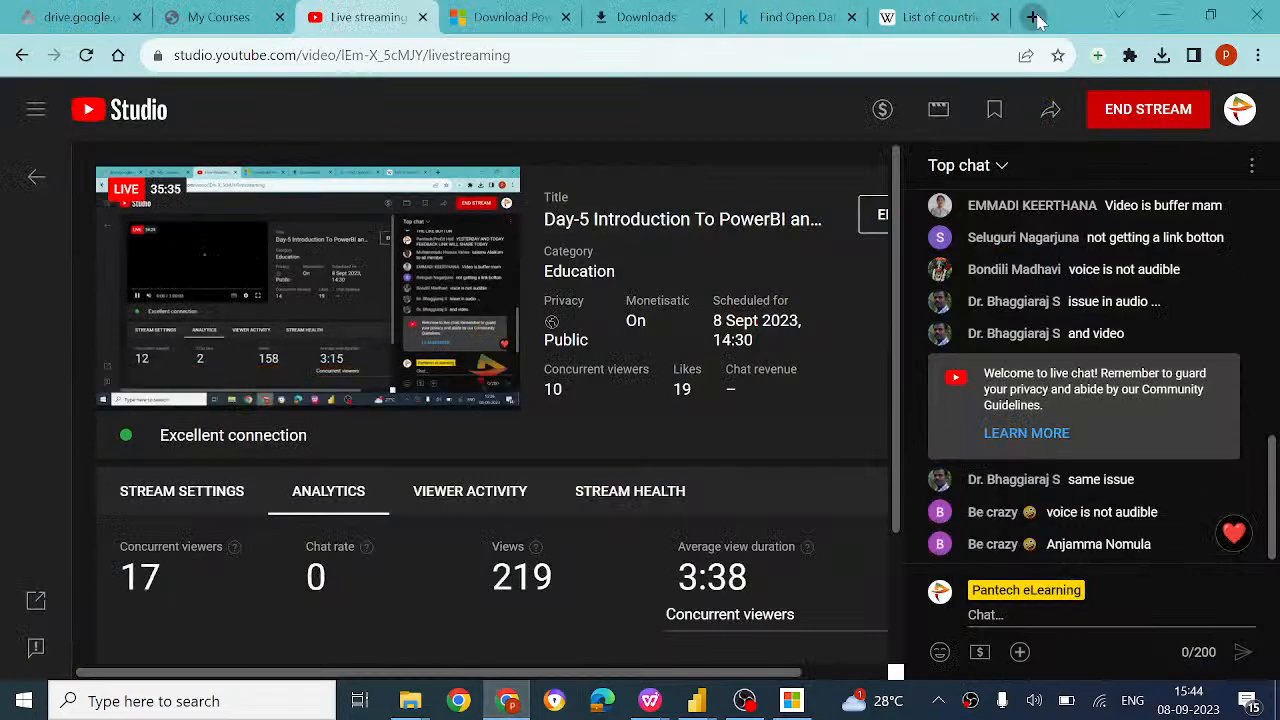
pyautogui.click(1033, 17)
pyautogui.click(832, 12)
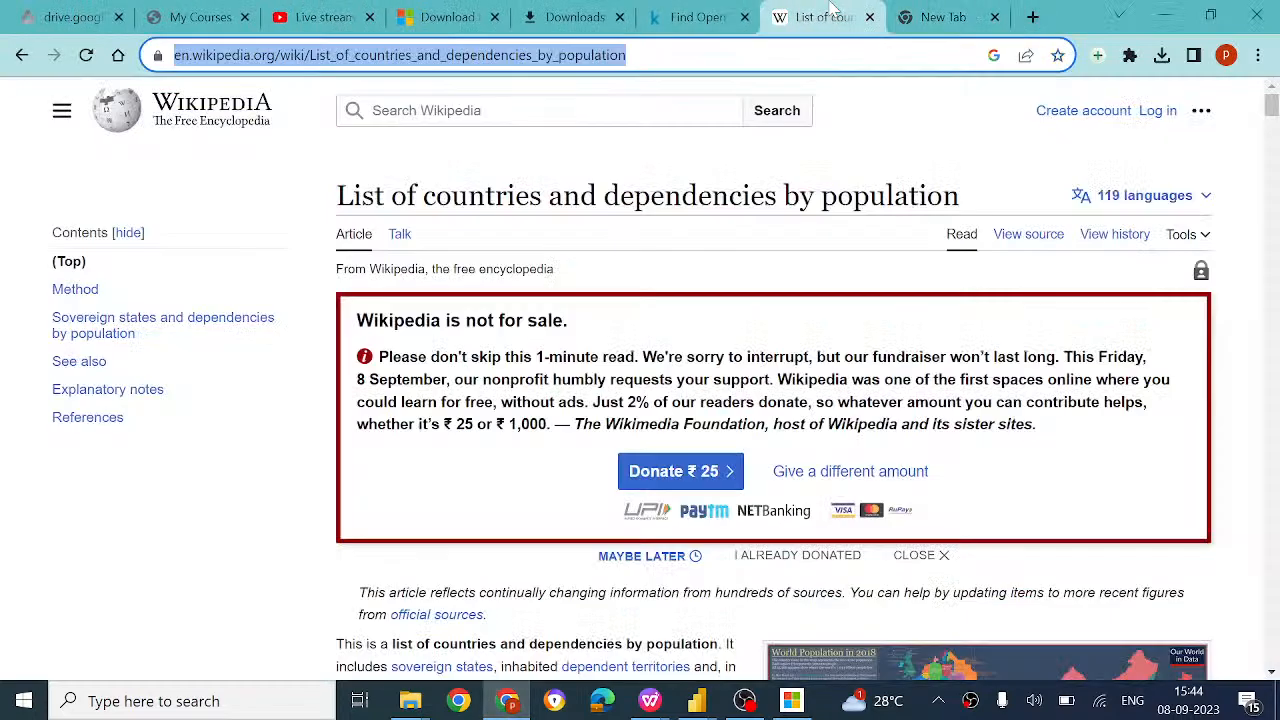
pyautogui.click(940, 17)
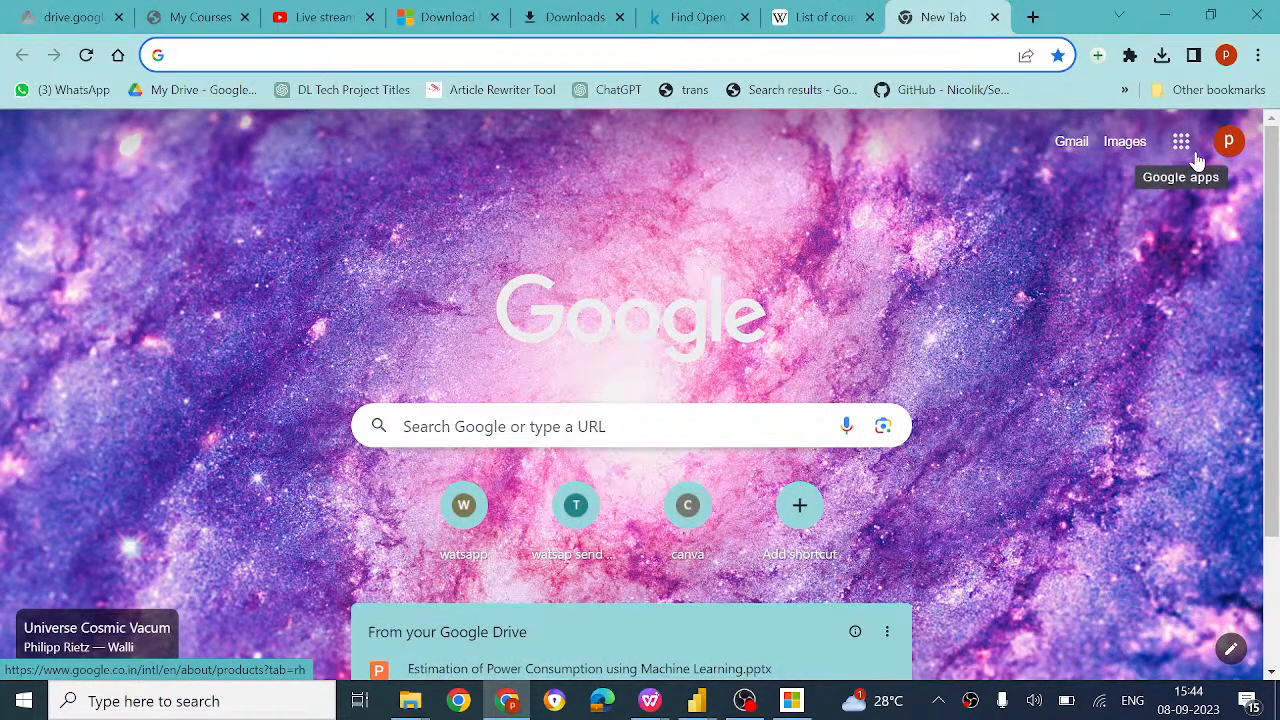
pyautogui.click(1228, 141)
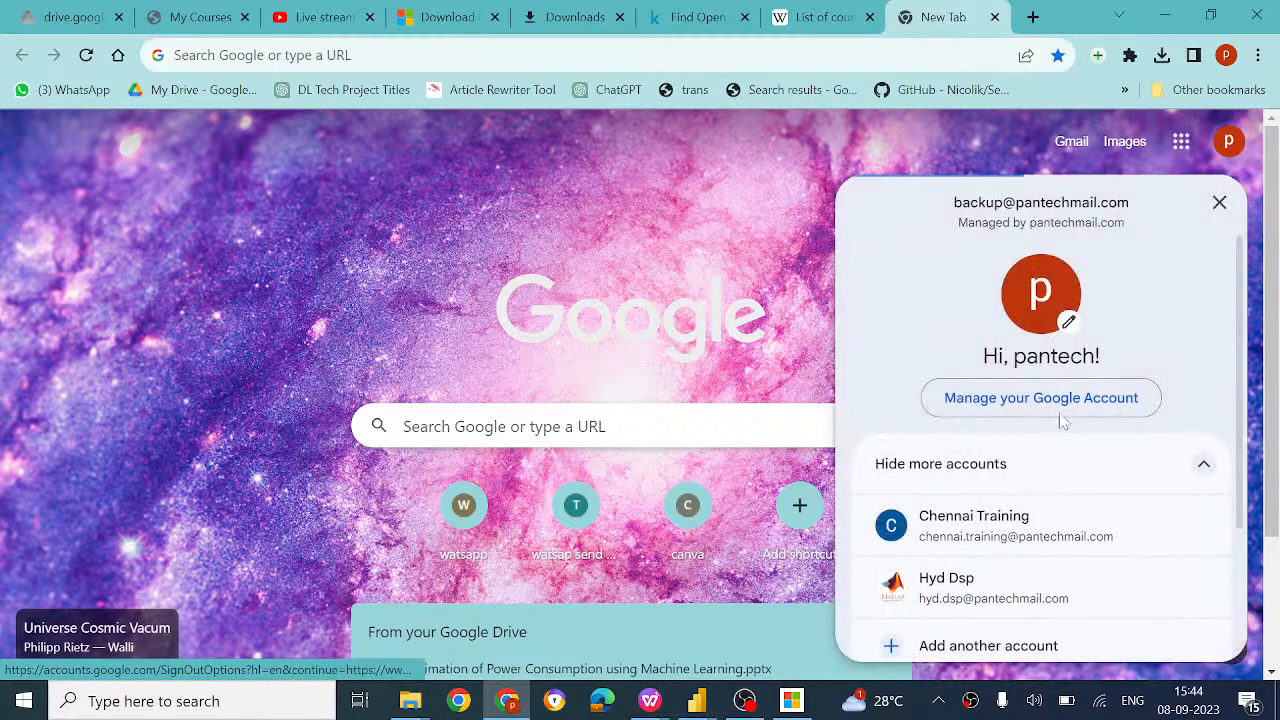
pyautogui.click(1041, 578)
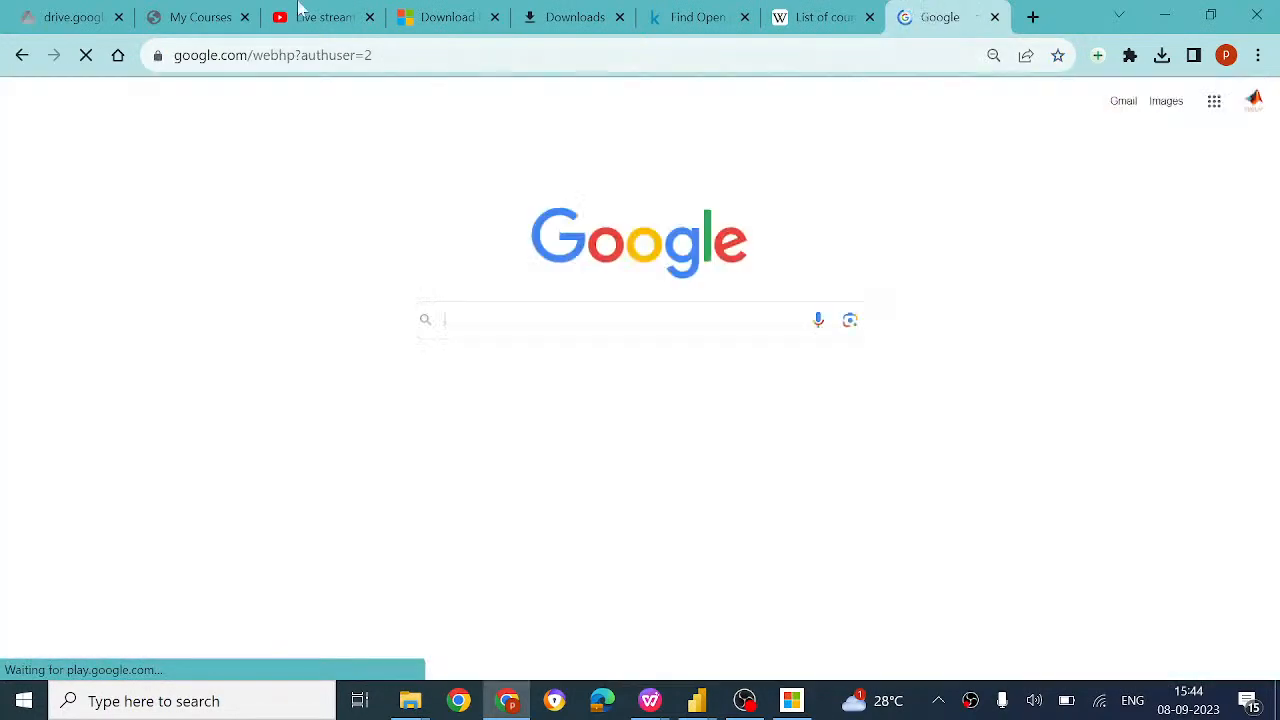
# Step: Open Gmail for that account and open the Microsoft account team's single-use code email
pyautogui.hotkey('ctrl', '3')
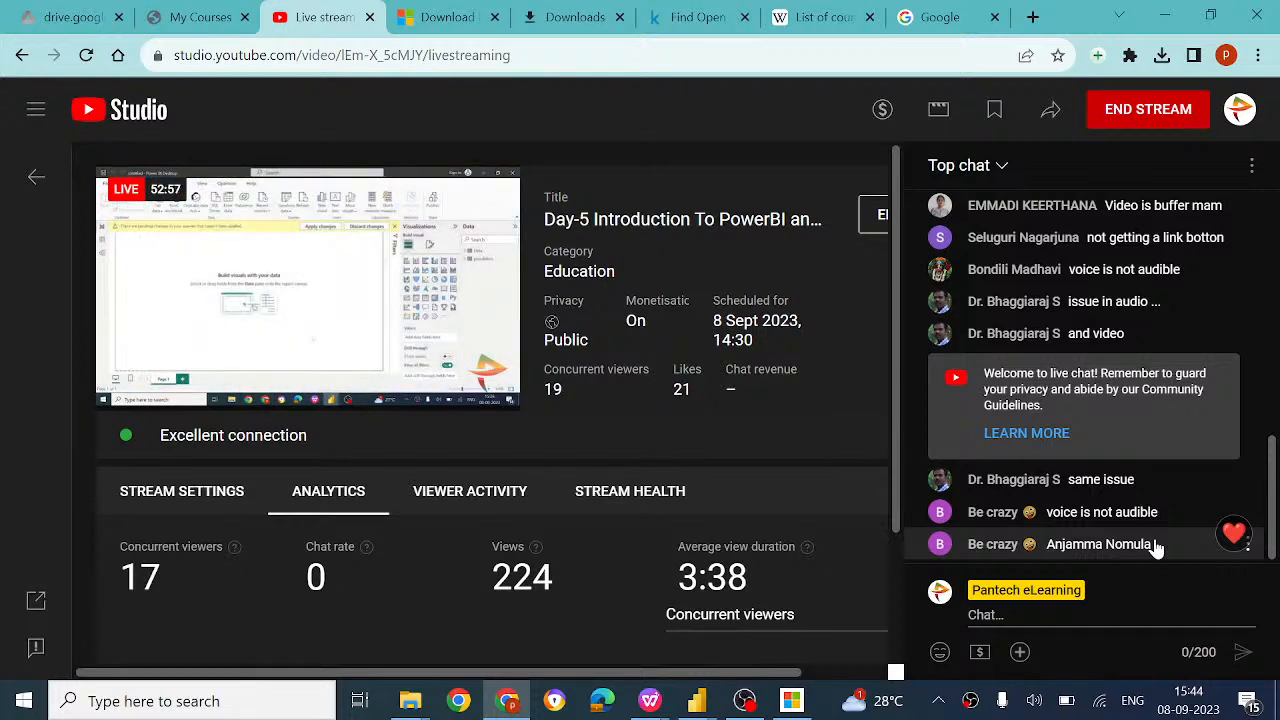
pyautogui.click(962, 8)
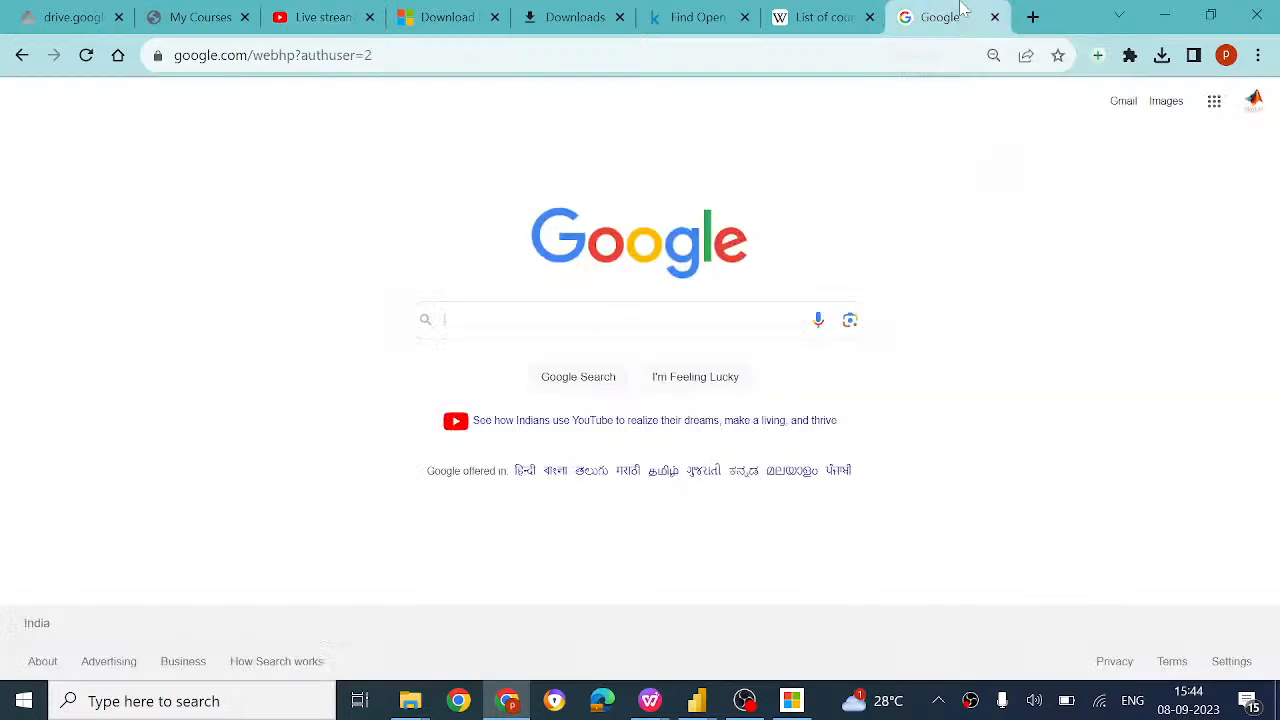
pyautogui.click(1124, 104)
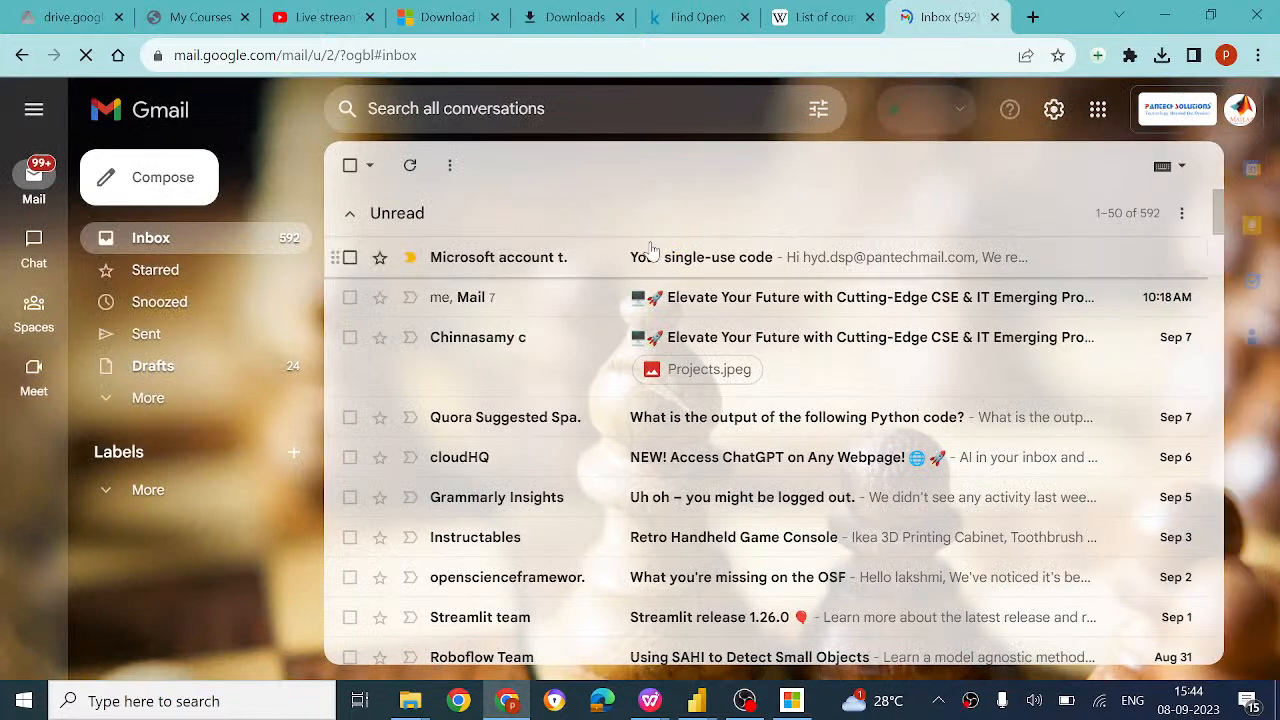
pyautogui.click(662, 260)
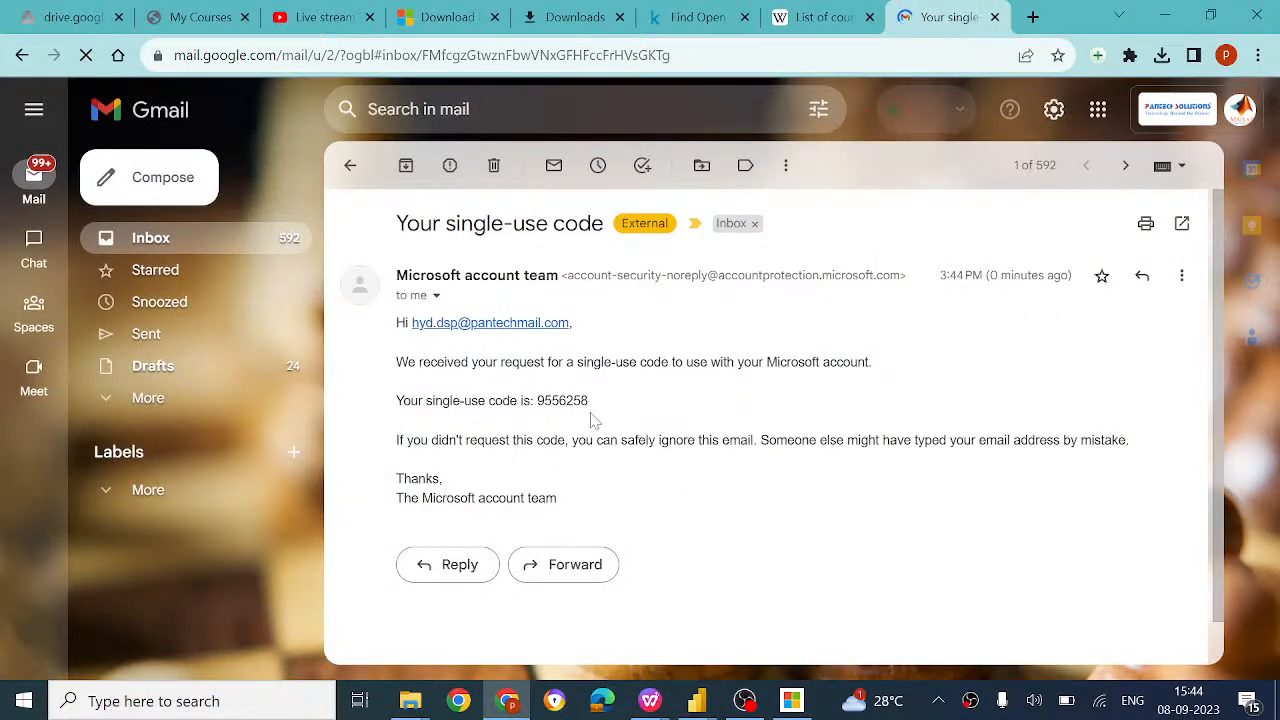
# Step: Copy the single-use code from the email into the Microsoft sign-in window's code field and sign in
pyautogui.moveTo(591, 412); pyautogui.dragTo(537, 402)
pyautogui.hotkey('ctrl', 'c')
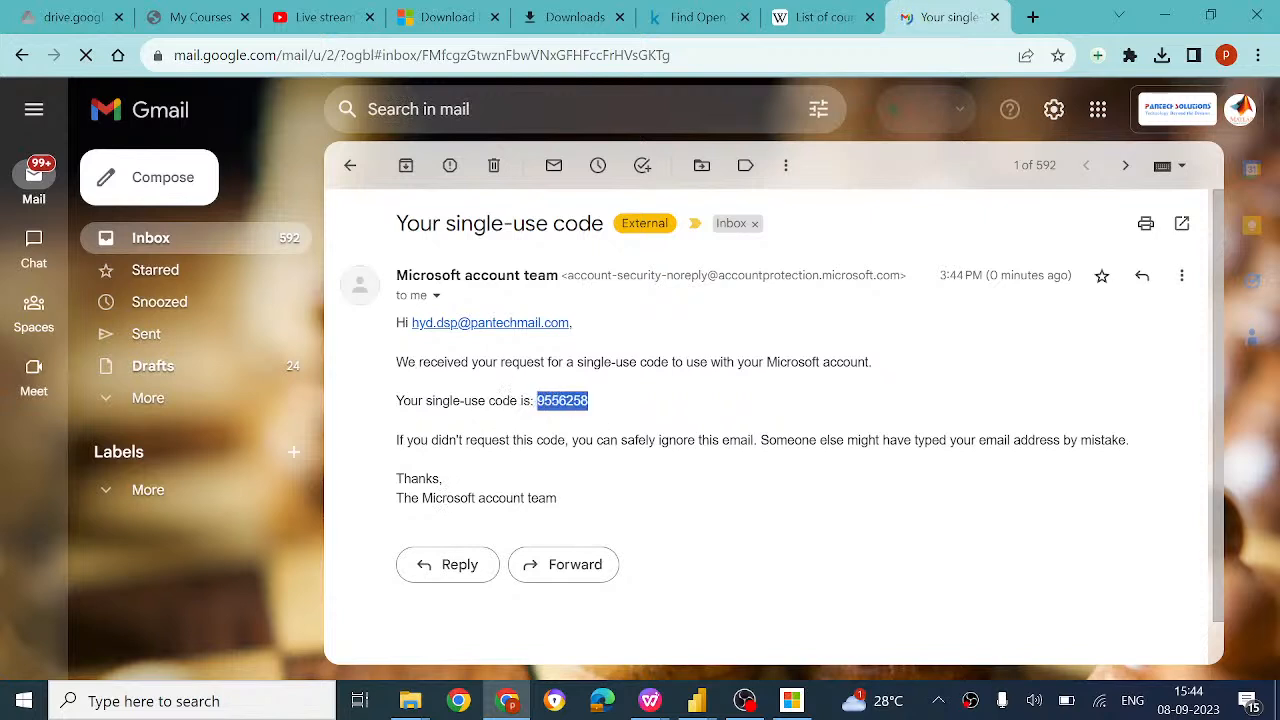
pyautogui.click(791, 700)
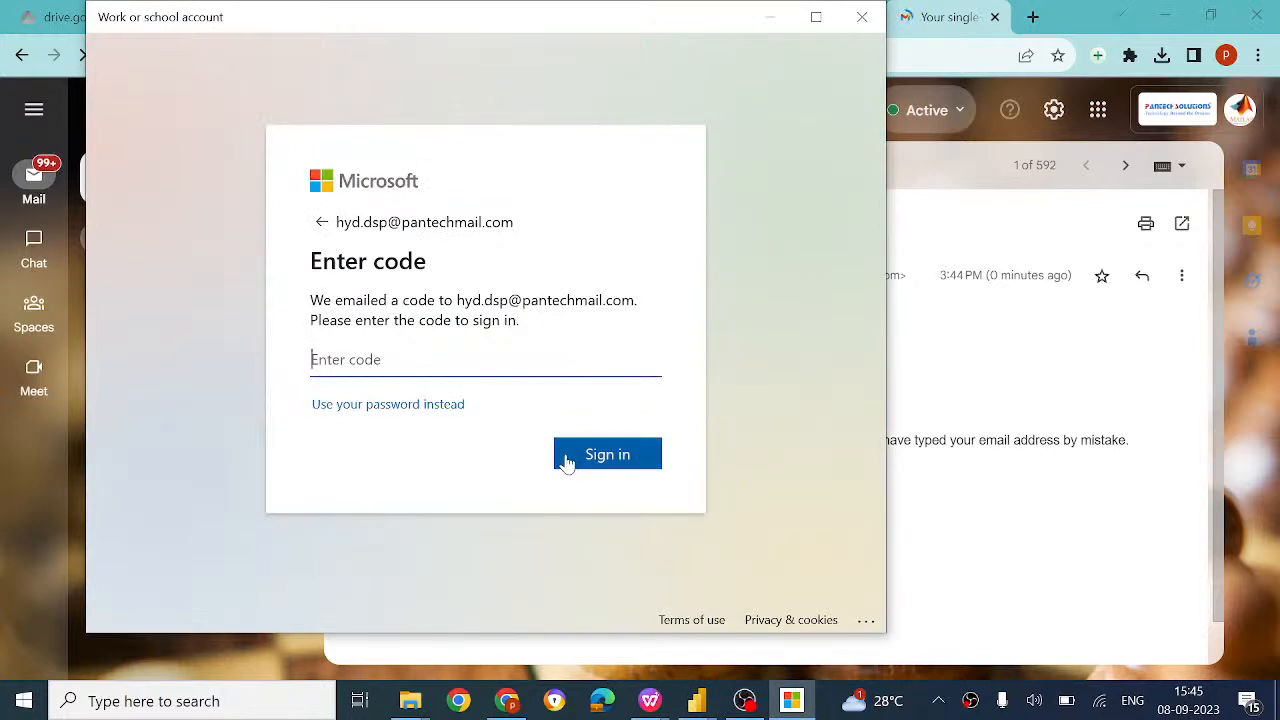
pyautogui.hotkey('ctrl', 'v')
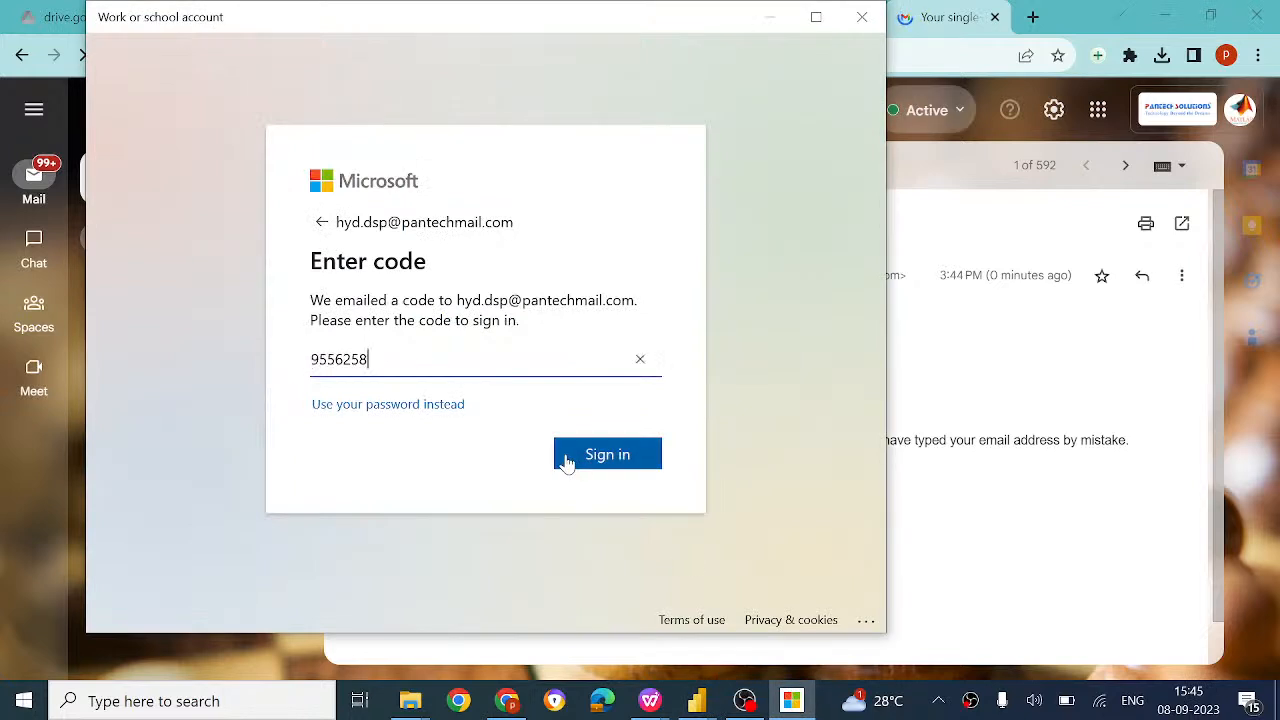
pyautogui.click(566, 462)
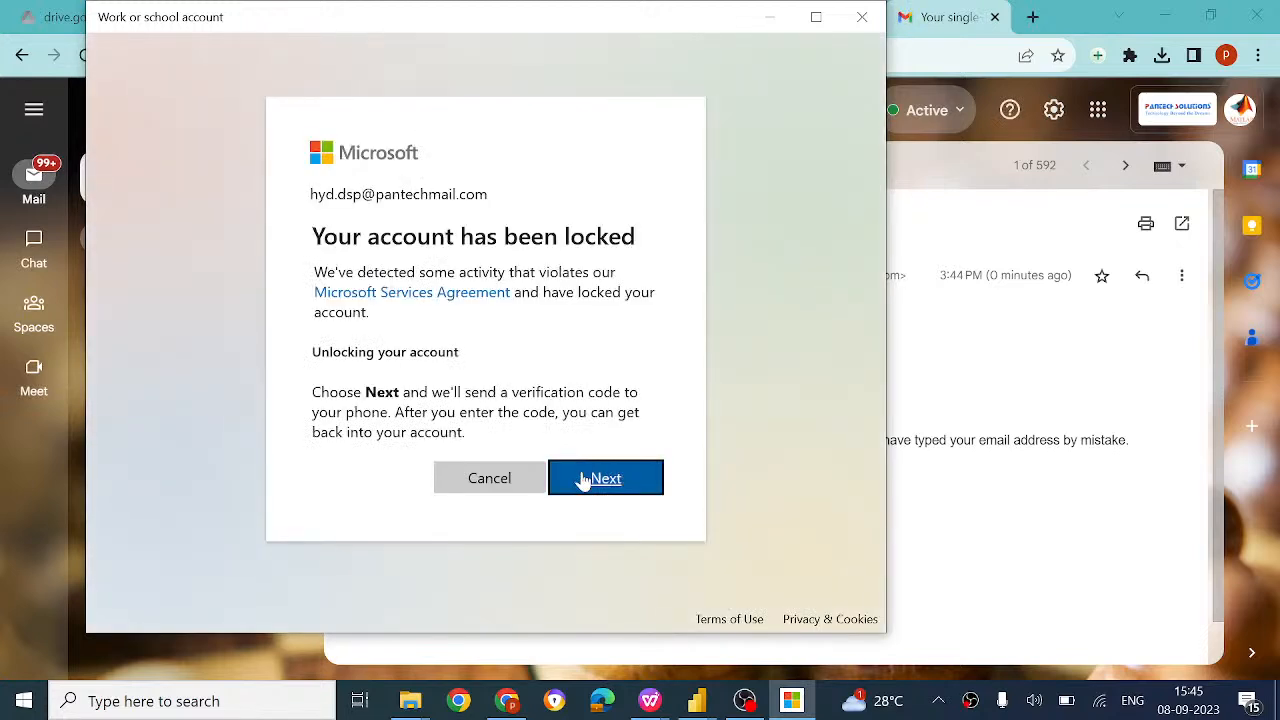
# Step: Proceed with unlocking the Microsoft account and set the phone country code to India (+91)
pyautogui.click(583, 480)
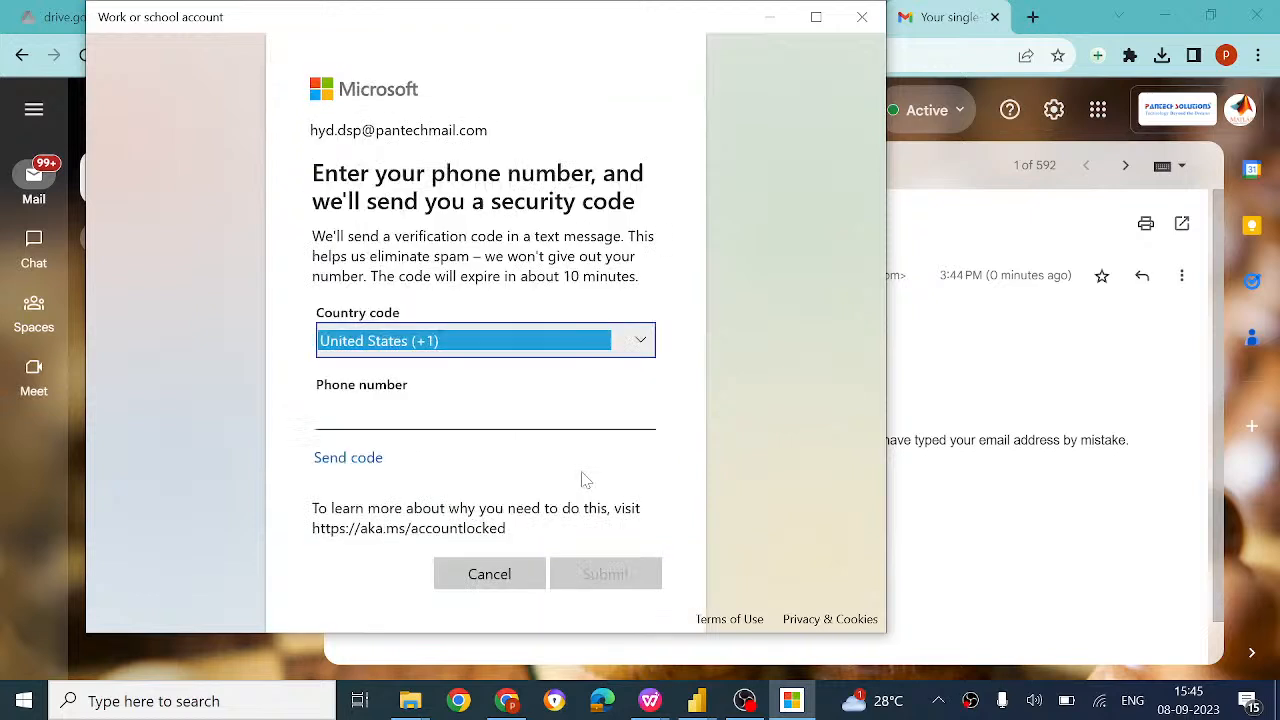
pyautogui.click(497, 416)
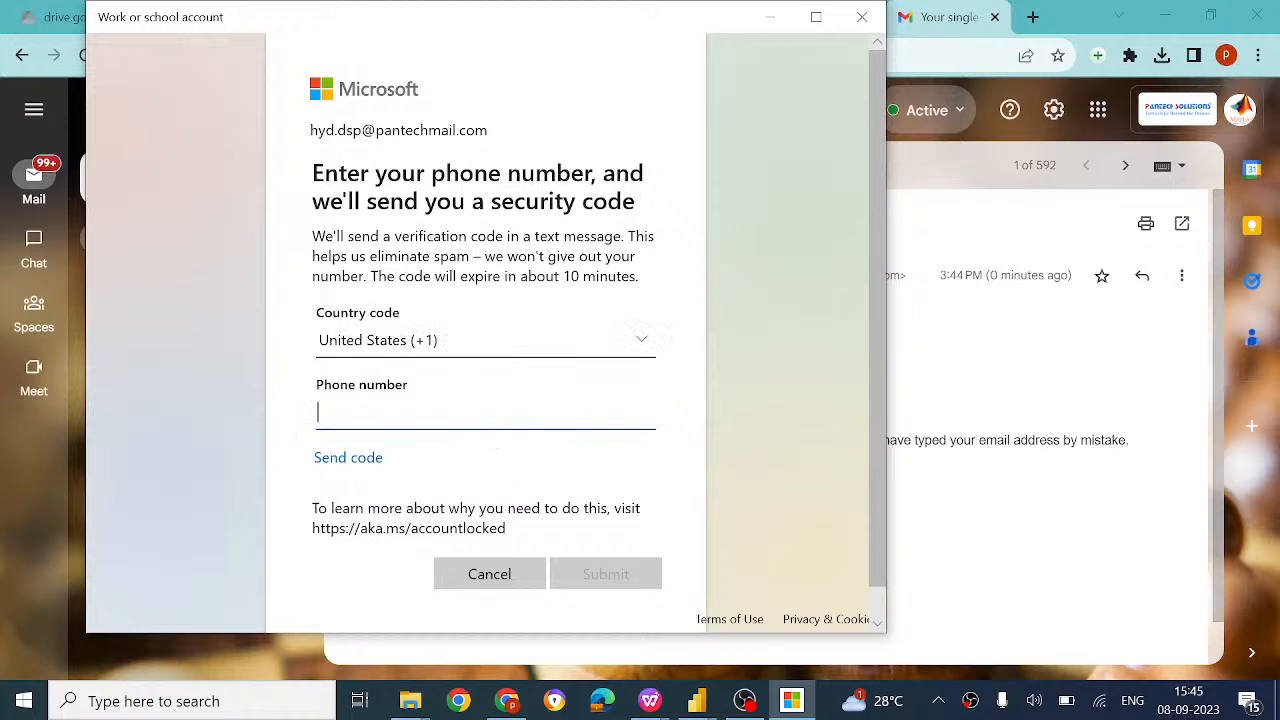
pyautogui.write('7')
pyautogui.press('BackSpace')
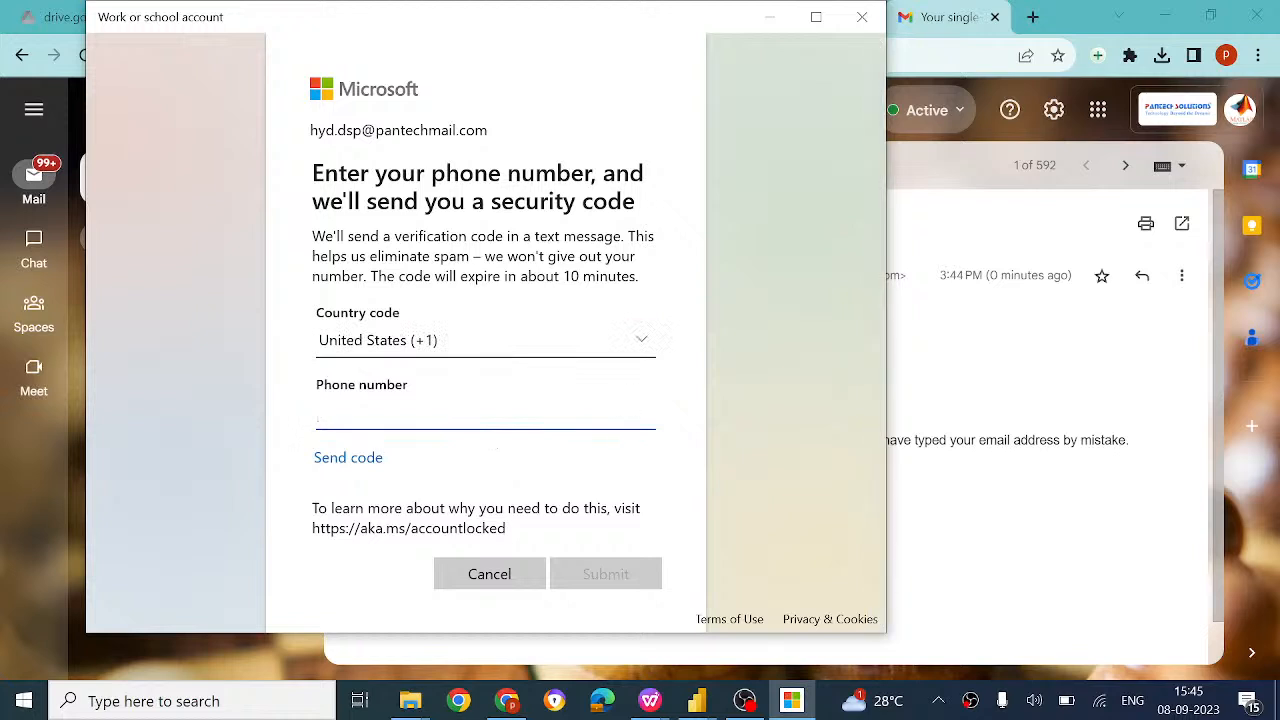
pyautogui.click(477, 344)
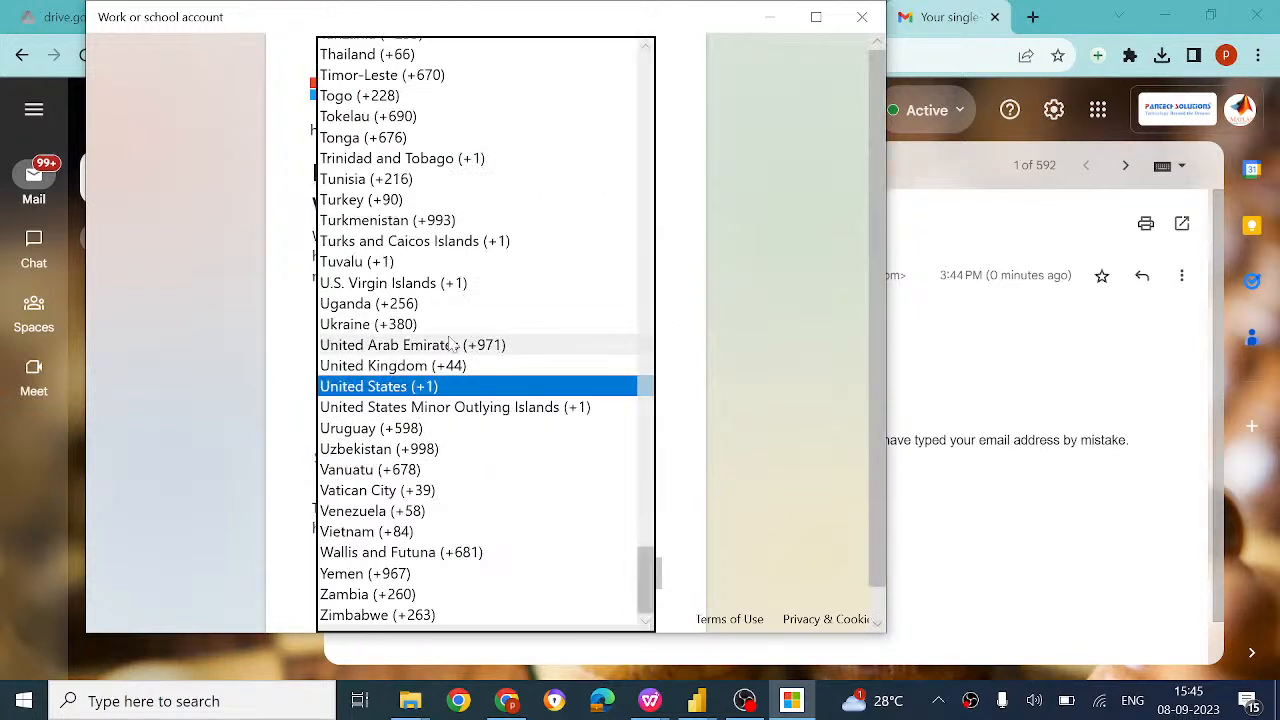
pyautogui.press('i')
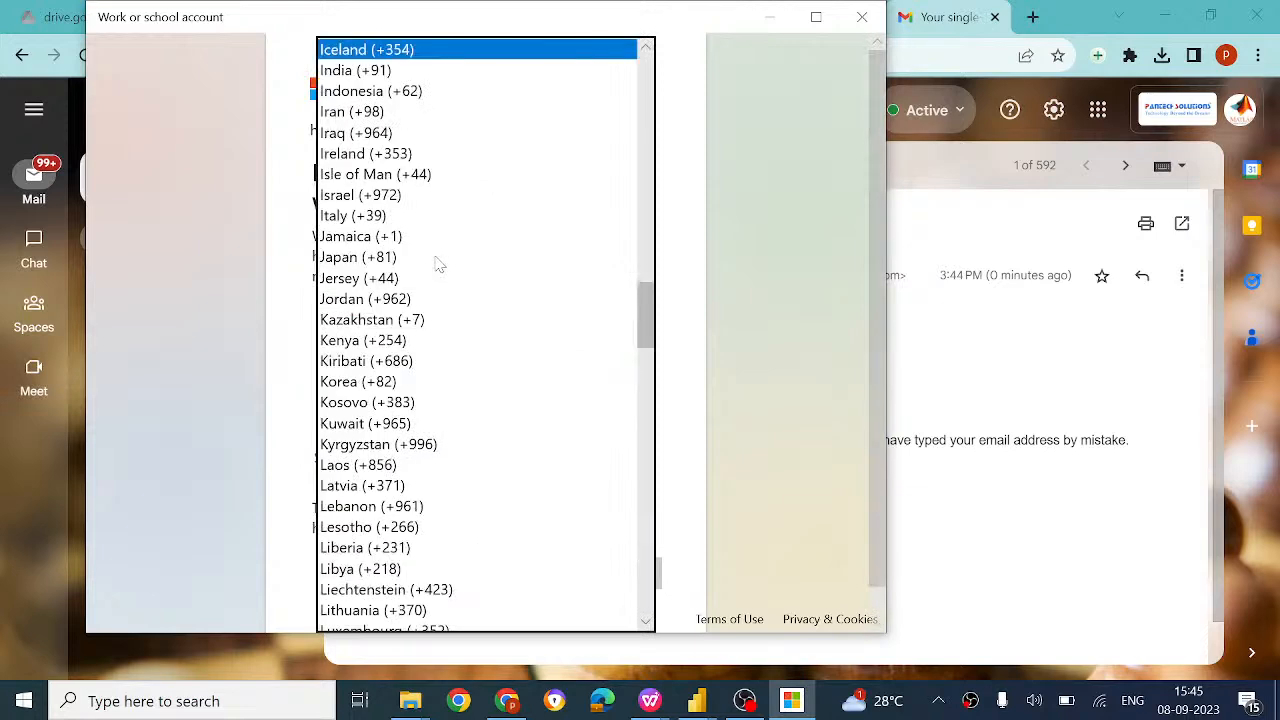
pyautogui.click(360, 70)
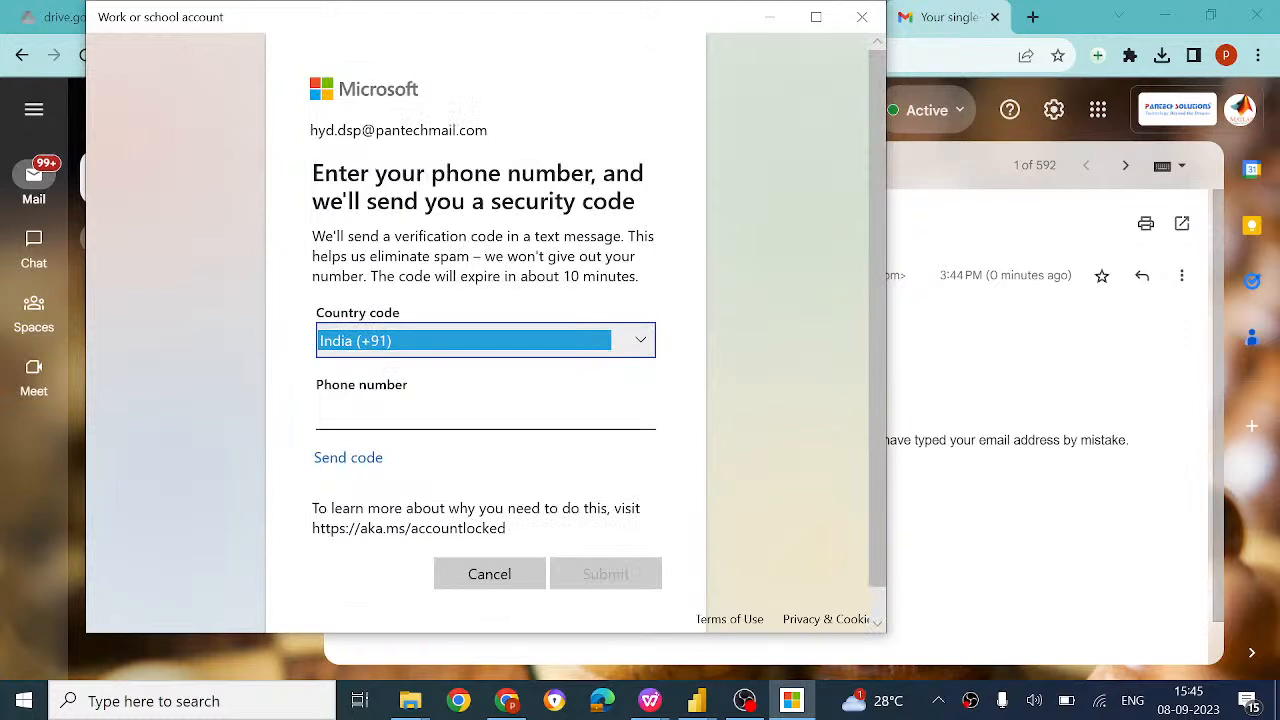
# Step: Enter the account holder's phone number and request the verification code by text message
pyautogui.click(390, 411)
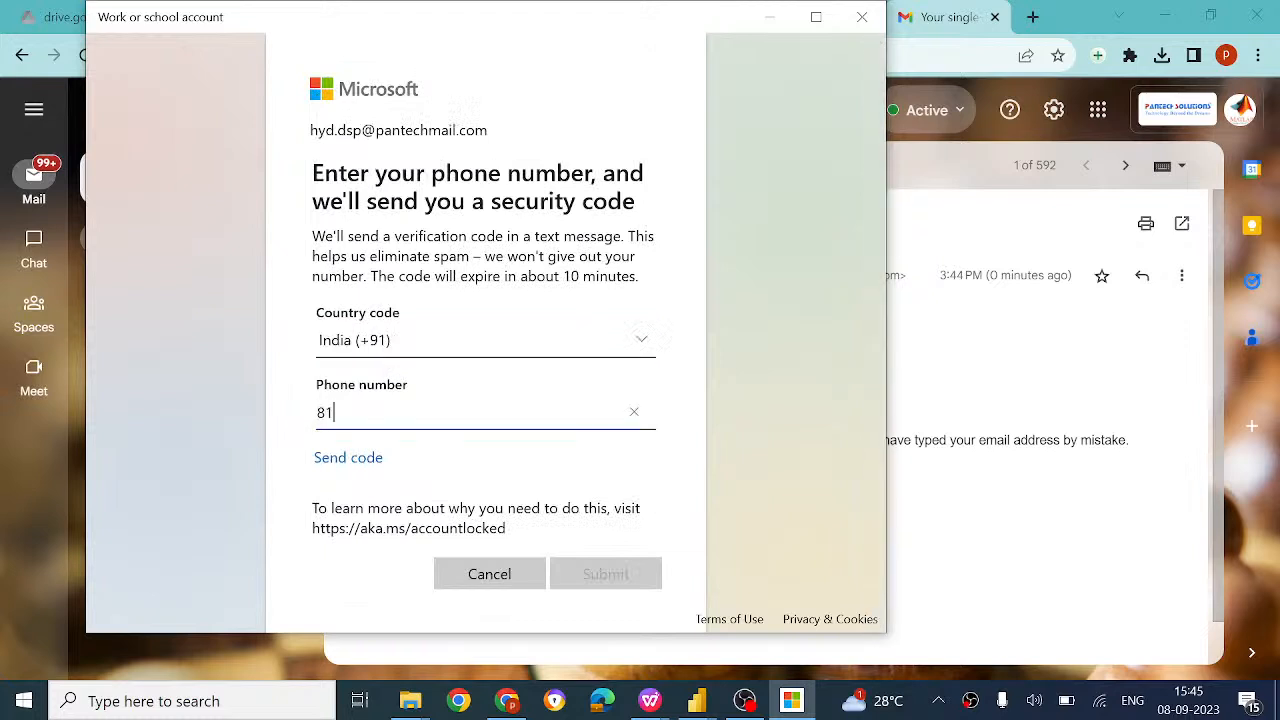
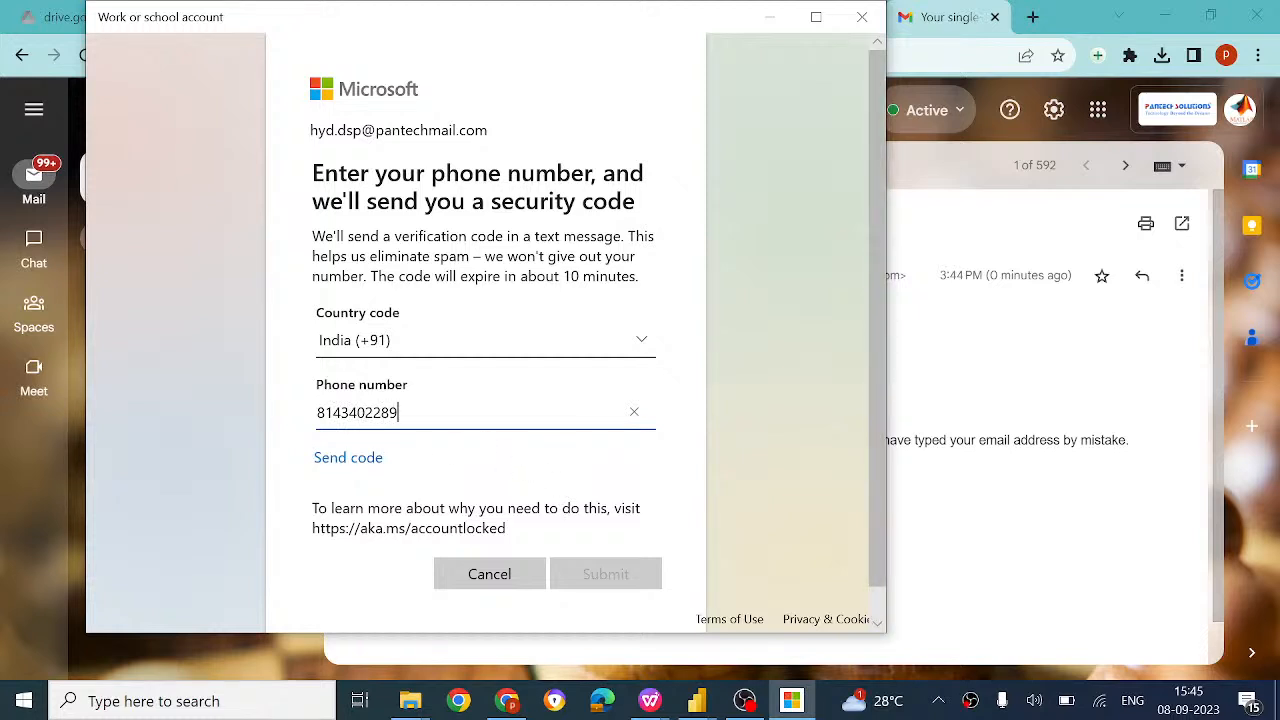
pyautogui.click(355, 459)
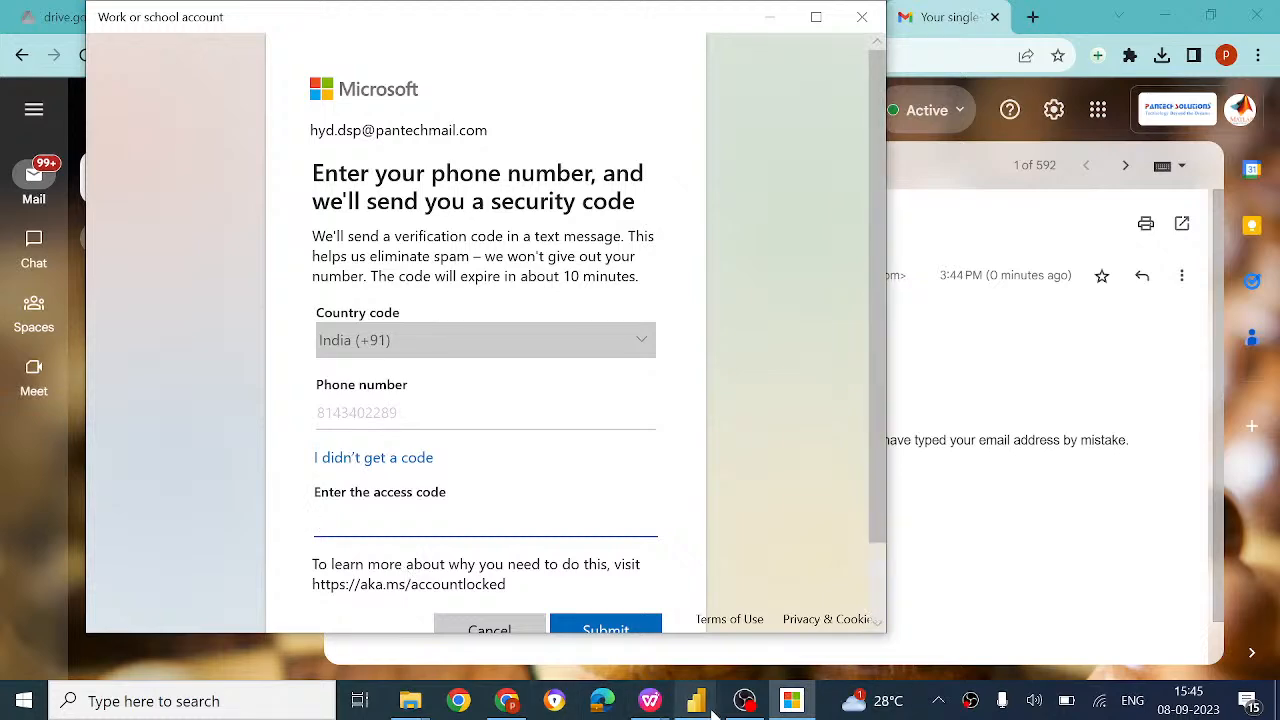
# Step: Switch back to Power BI Desktop, move the account selection dialog off the dashboard and cancel the sign-in
pyautogui.moveTo(697, 706)
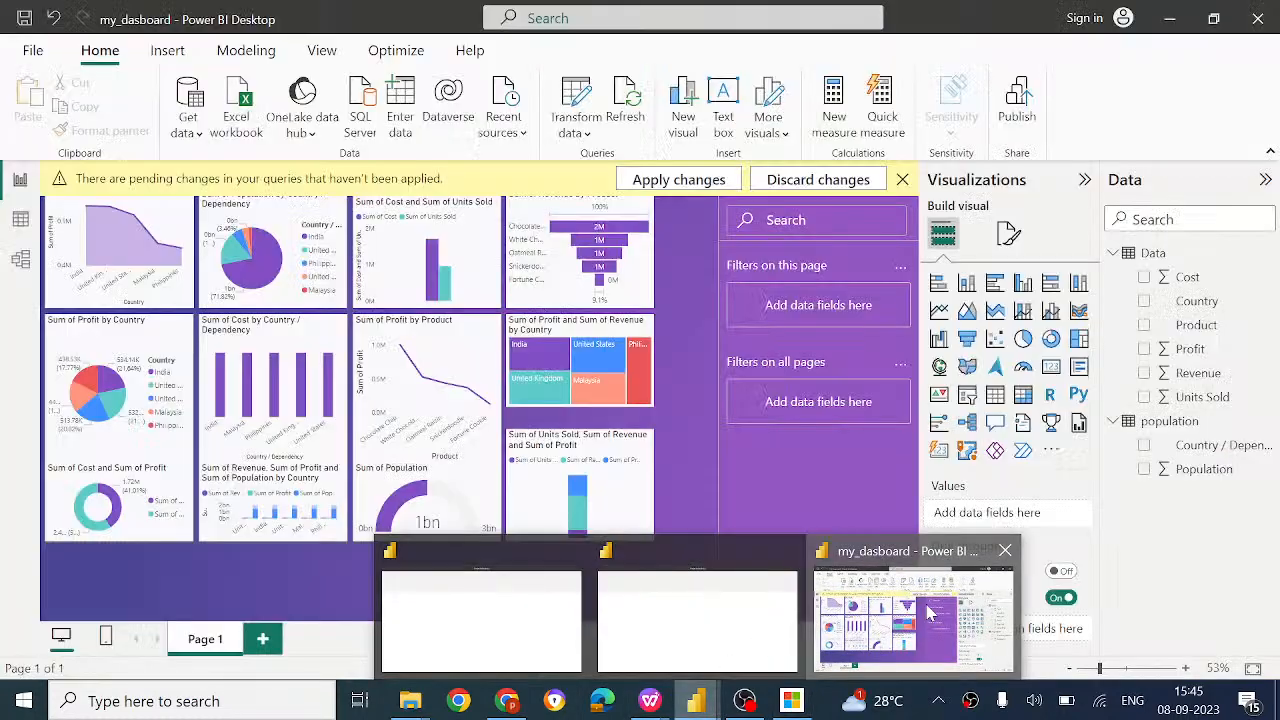
pyautogui.click(930, 612)
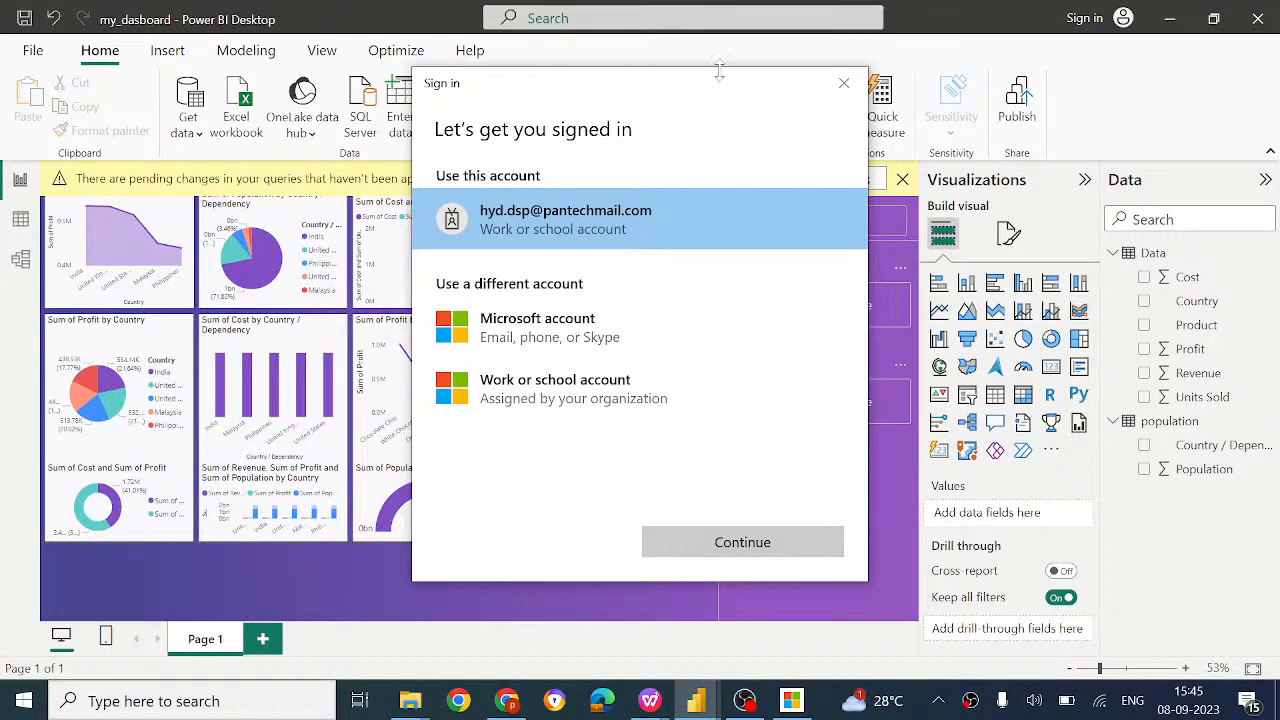
pyautogui.moveTo(715, 83); pyautogui.dragTo(1042, 161)
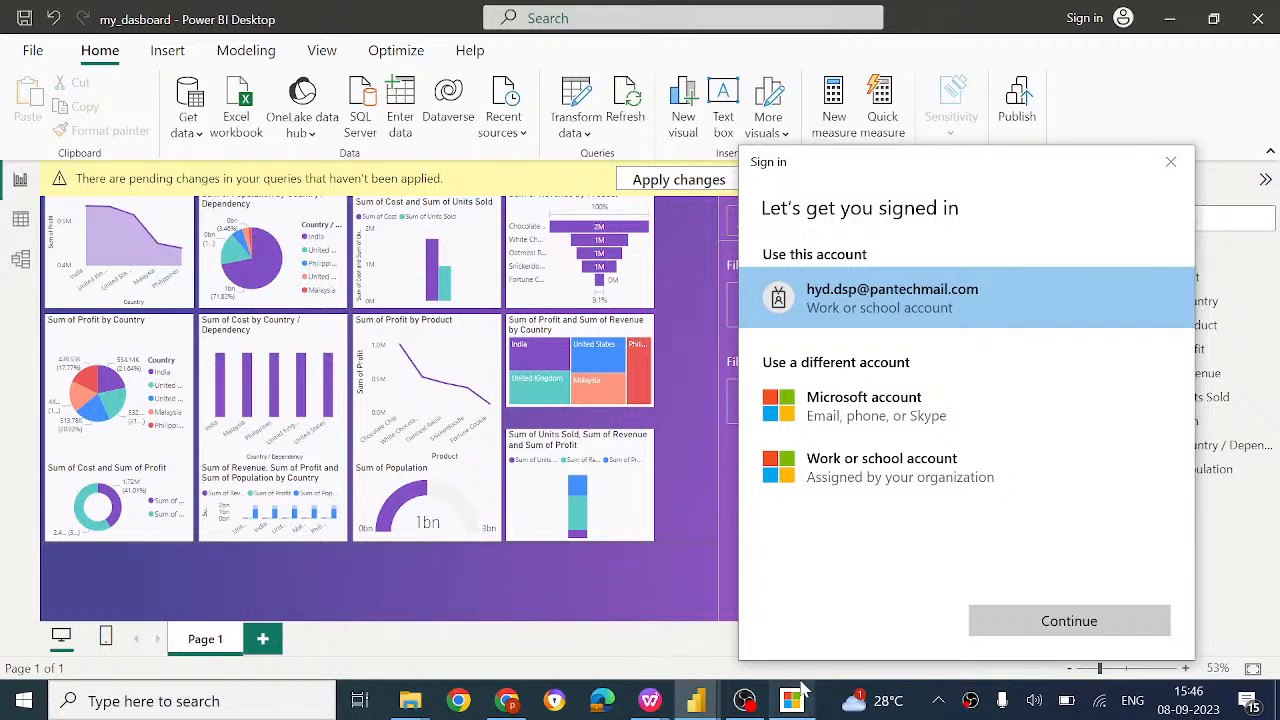
pyautogui.moveTo(800, 688)
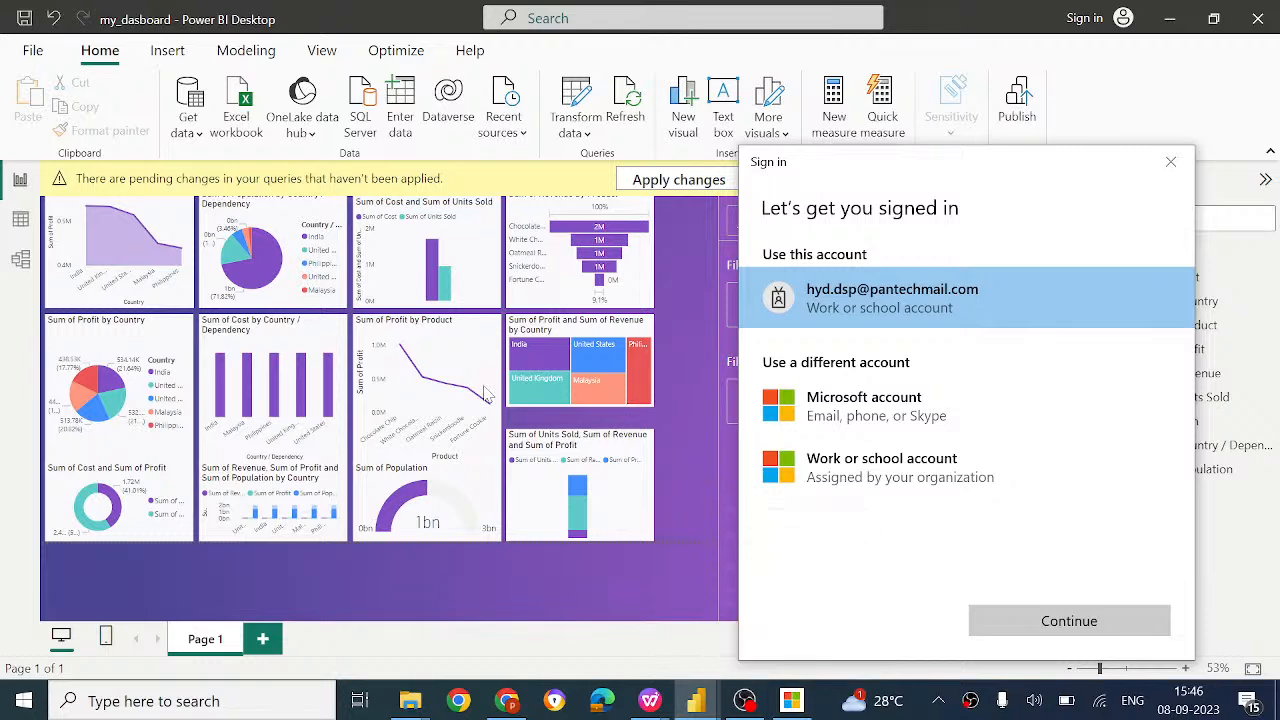
pyautogui.click(478, 587)
pyautogui.click(1170, 161)
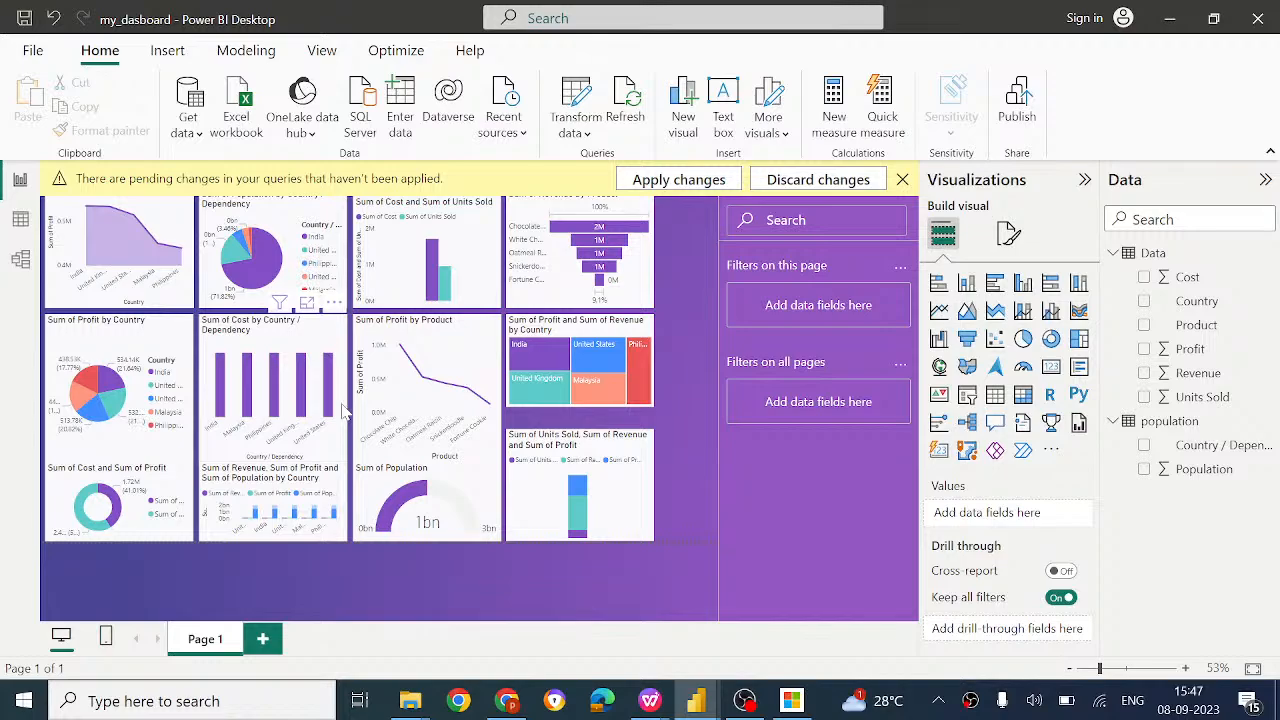
# Step: Switch to the YouTube Studio livestream page in Chrome and remove the live chat message containing only a person's name
pyautogui.click(492, 708)
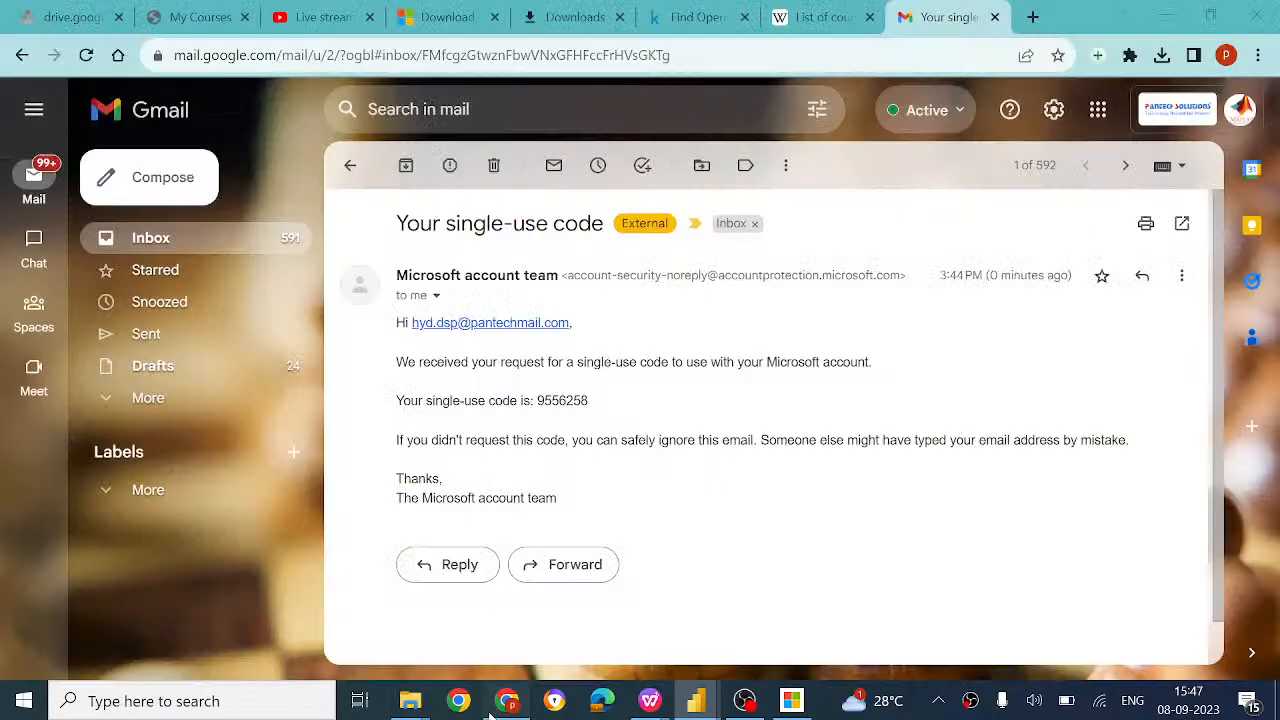
pyautogui.click(308, 14)
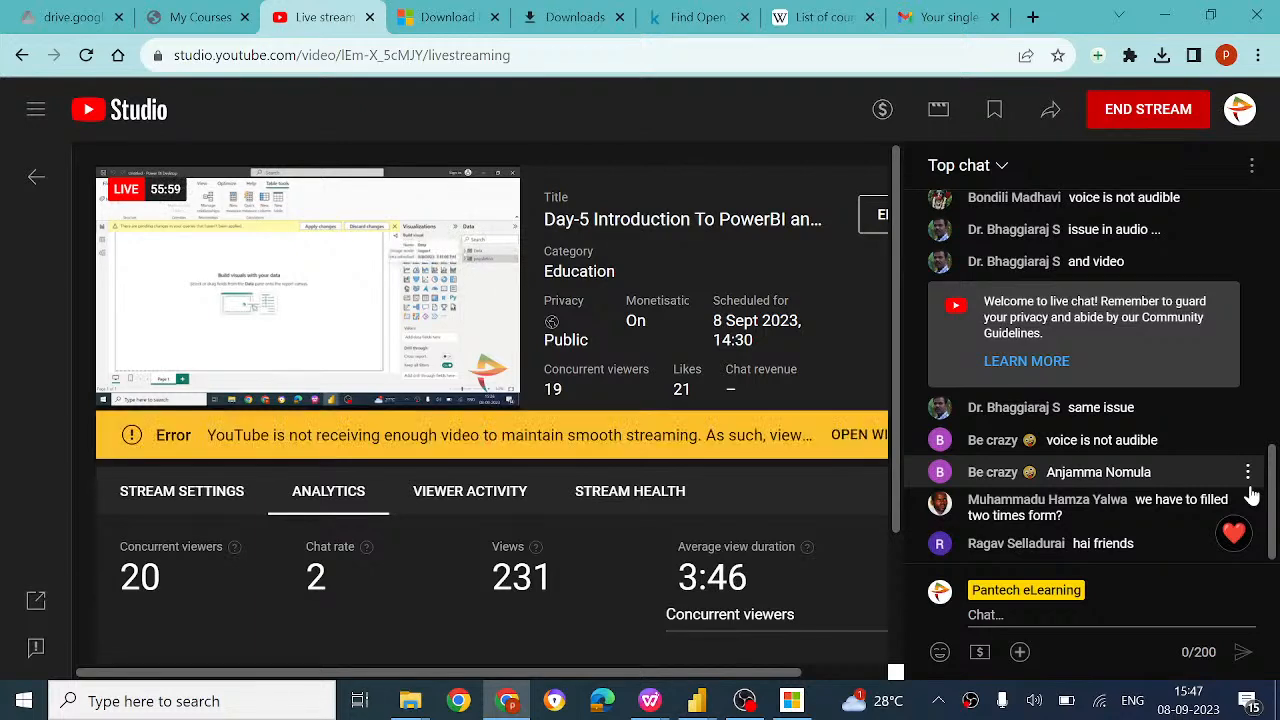
pyautogui.click(1250, 492)
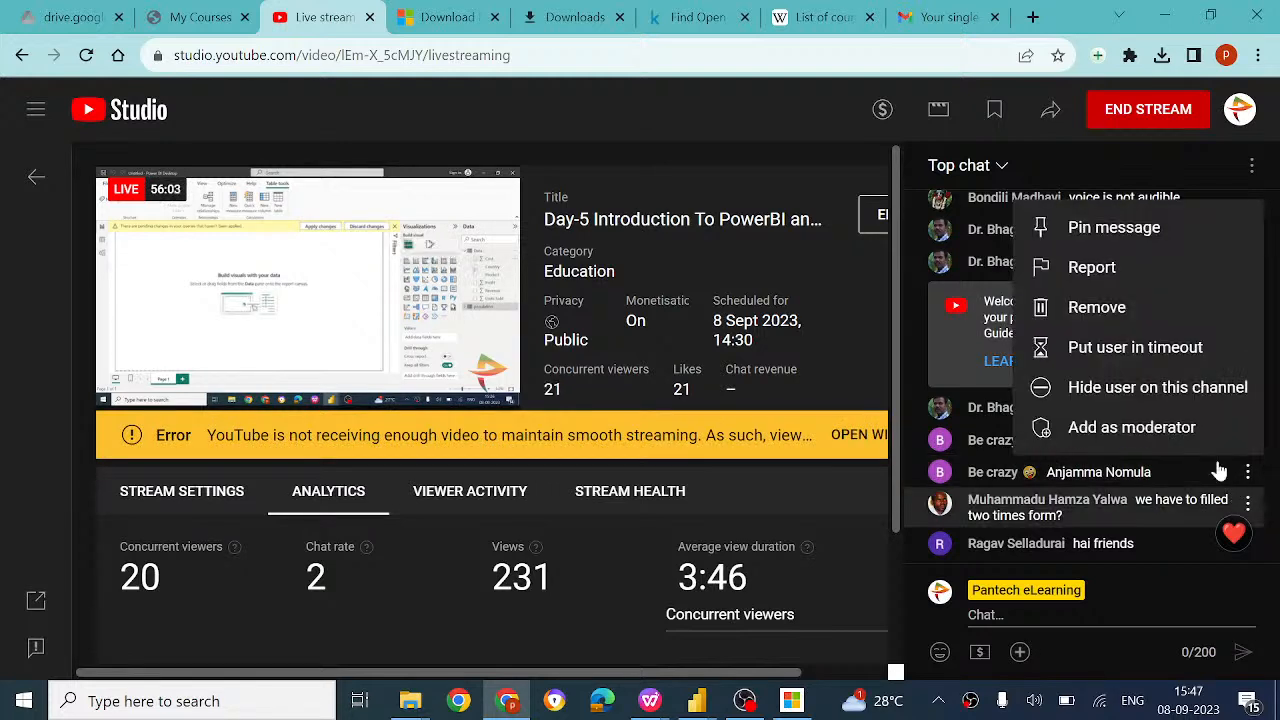
pyautogui.click(1125, 310)
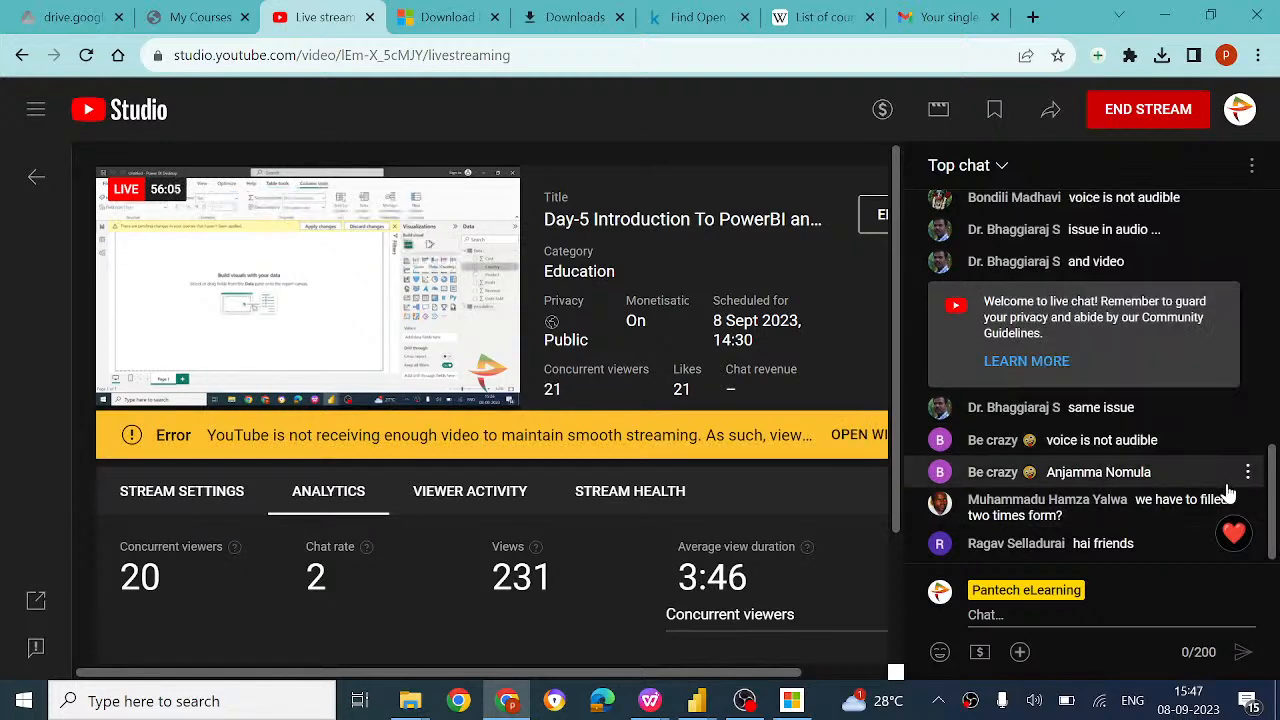
# Step: Try to remove the "voice is not audible" chat message, and remove the "we have to filled two times form?" message
pyautogui.click(1251, 431)
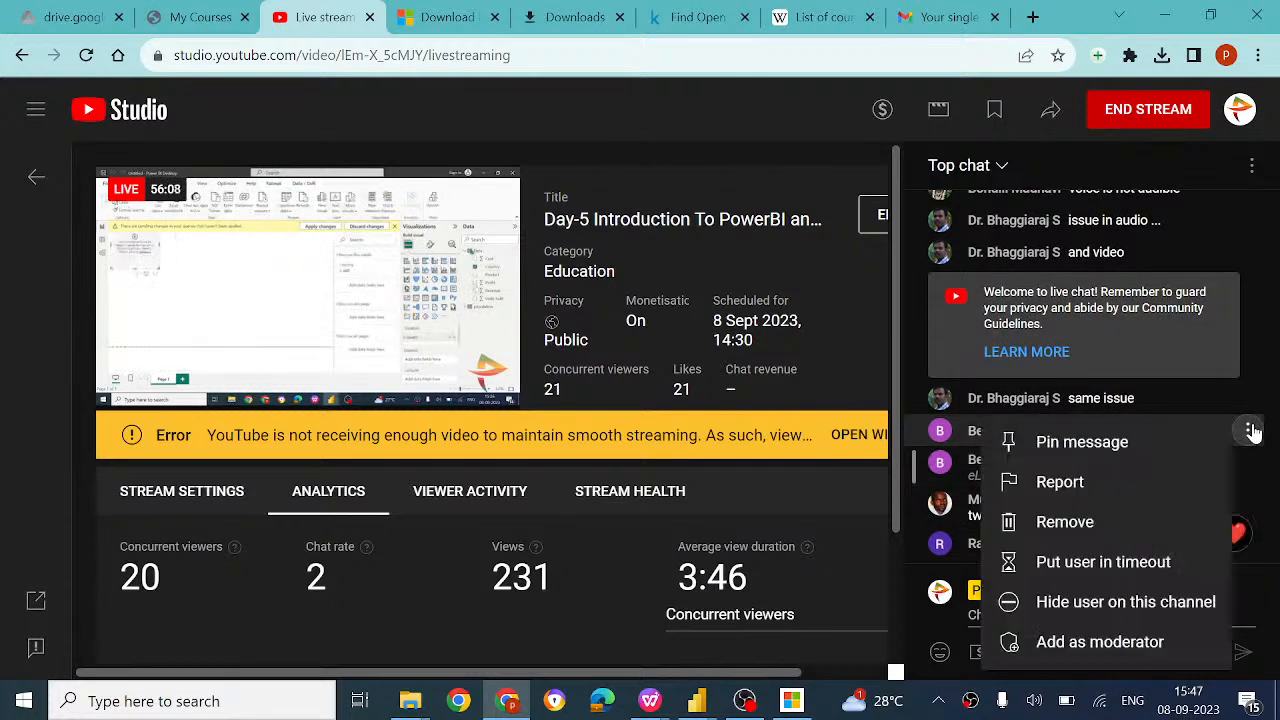
pyautogui.click(1112, 522)
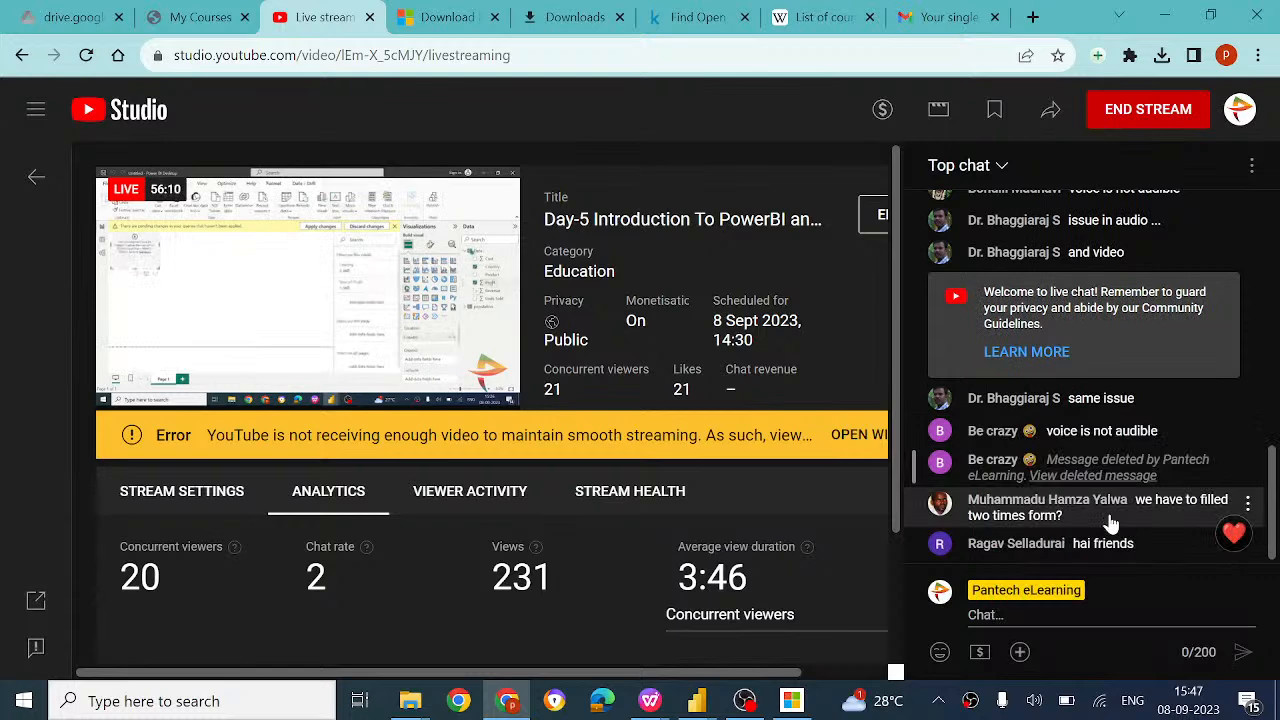
pyautogui.click(1247, 503)
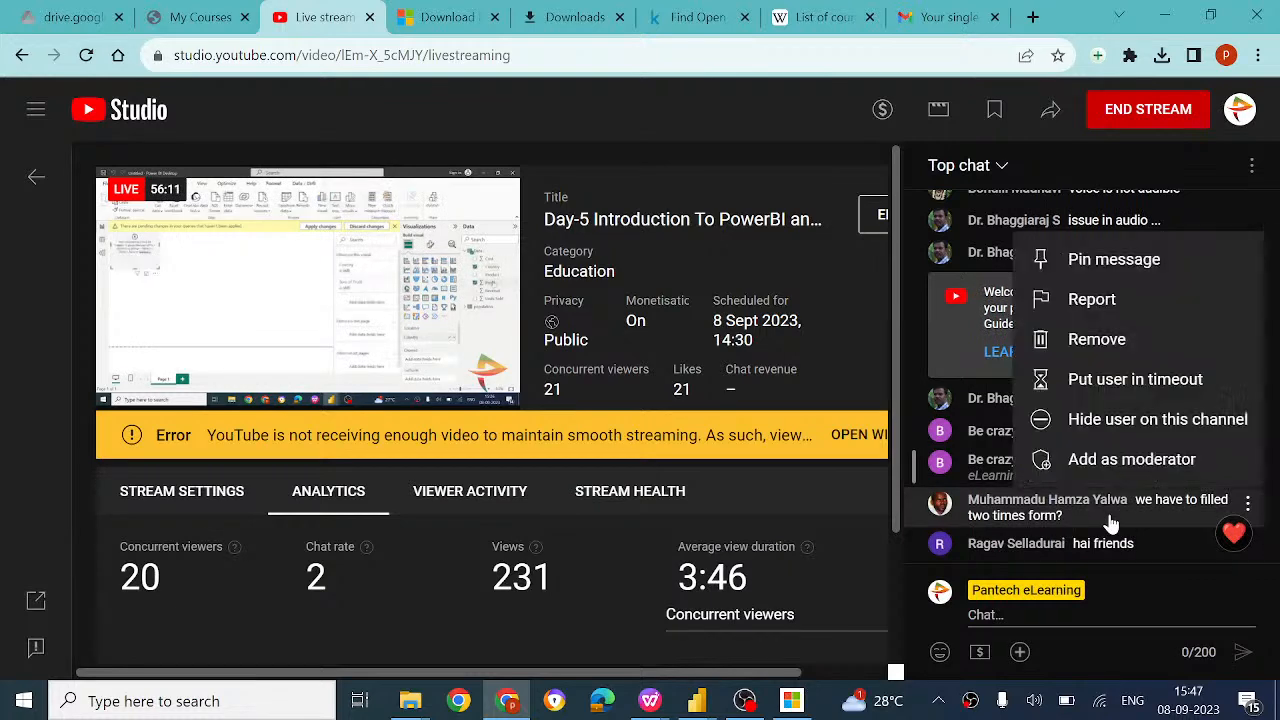
pyautogui.click(1126, 342)
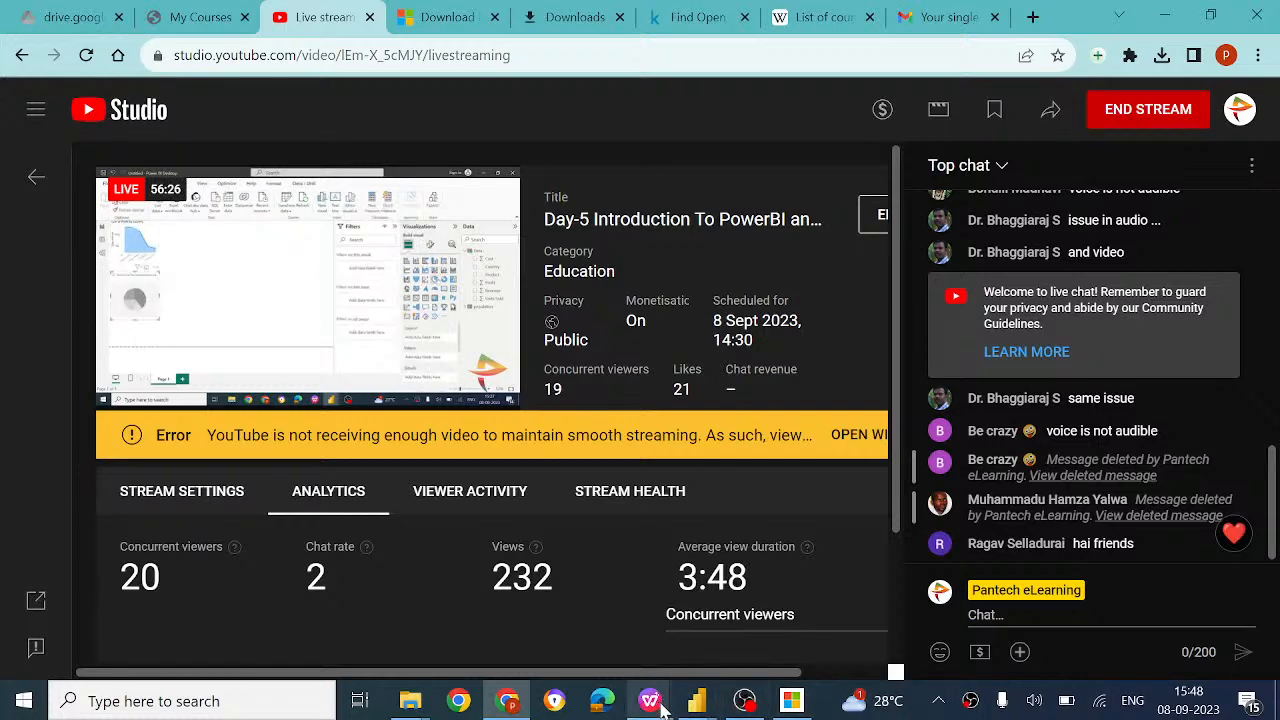
pyautogui.moveTo(647, 703)
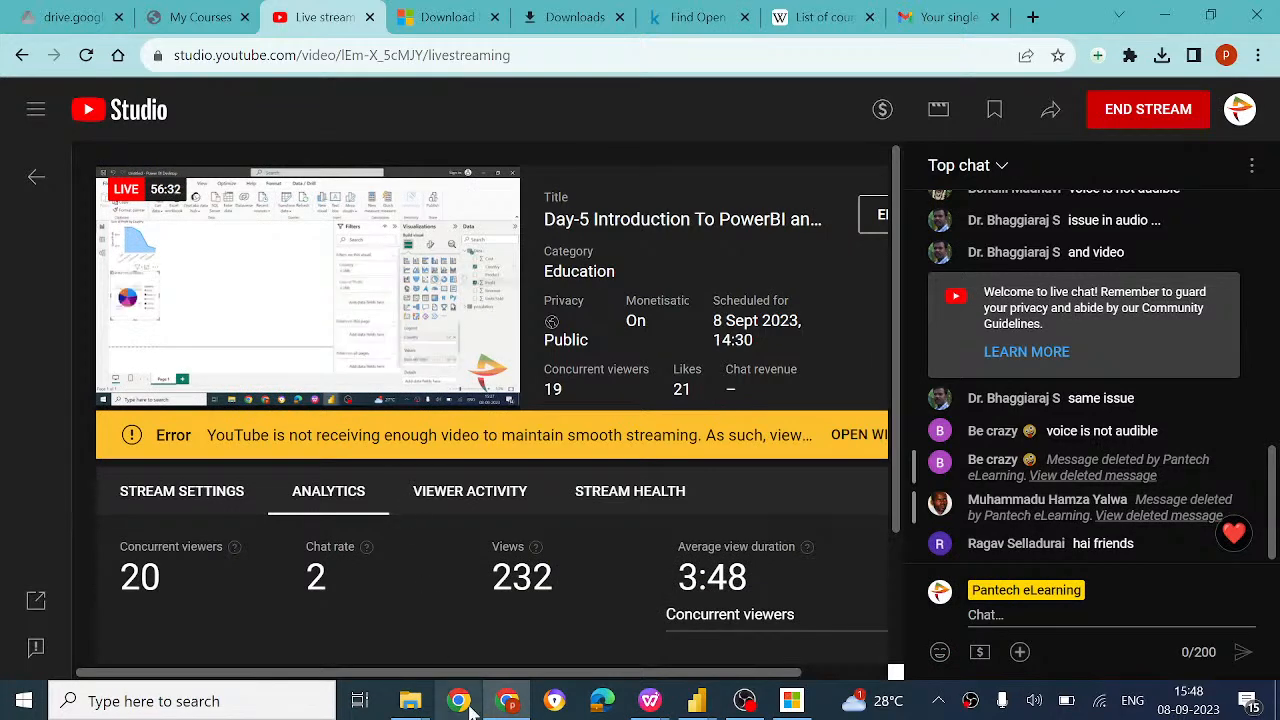
# Step: Open the WhatsApp desktop app and bring its chat list into view
pyautogui.click(262, 705)
pyautogui.write('wa')
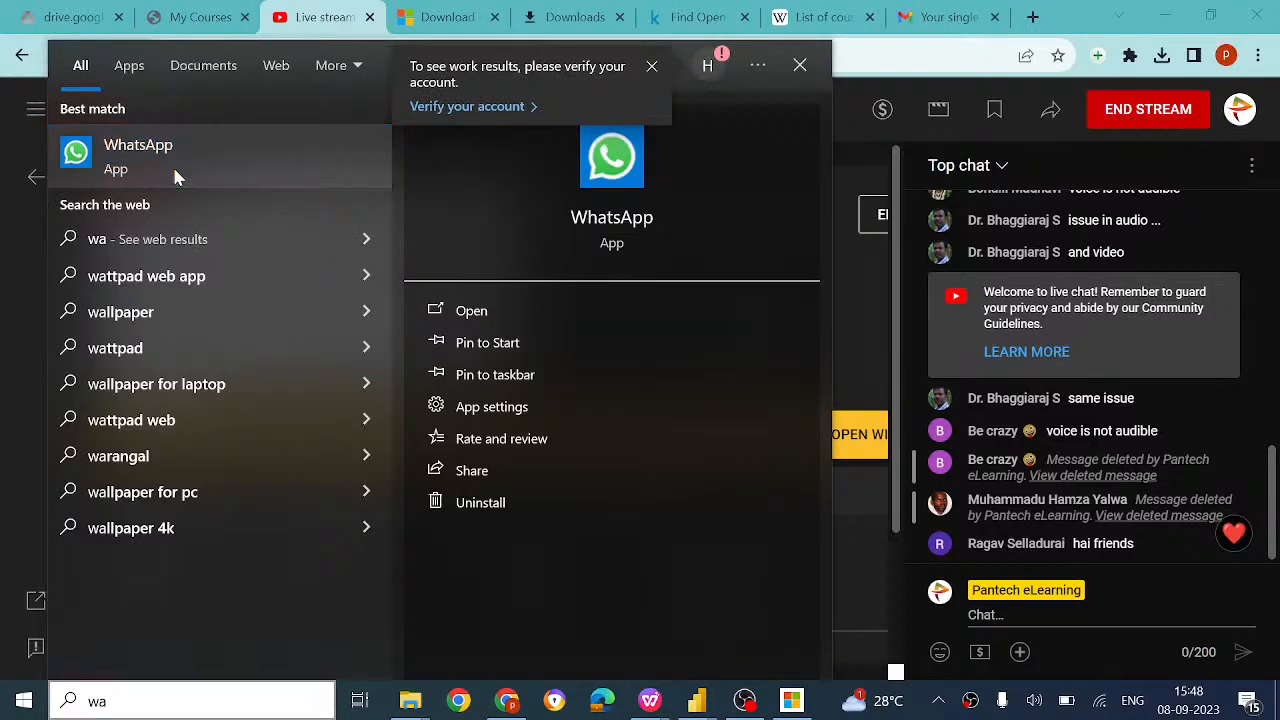
pyautogui.click(174, 175)
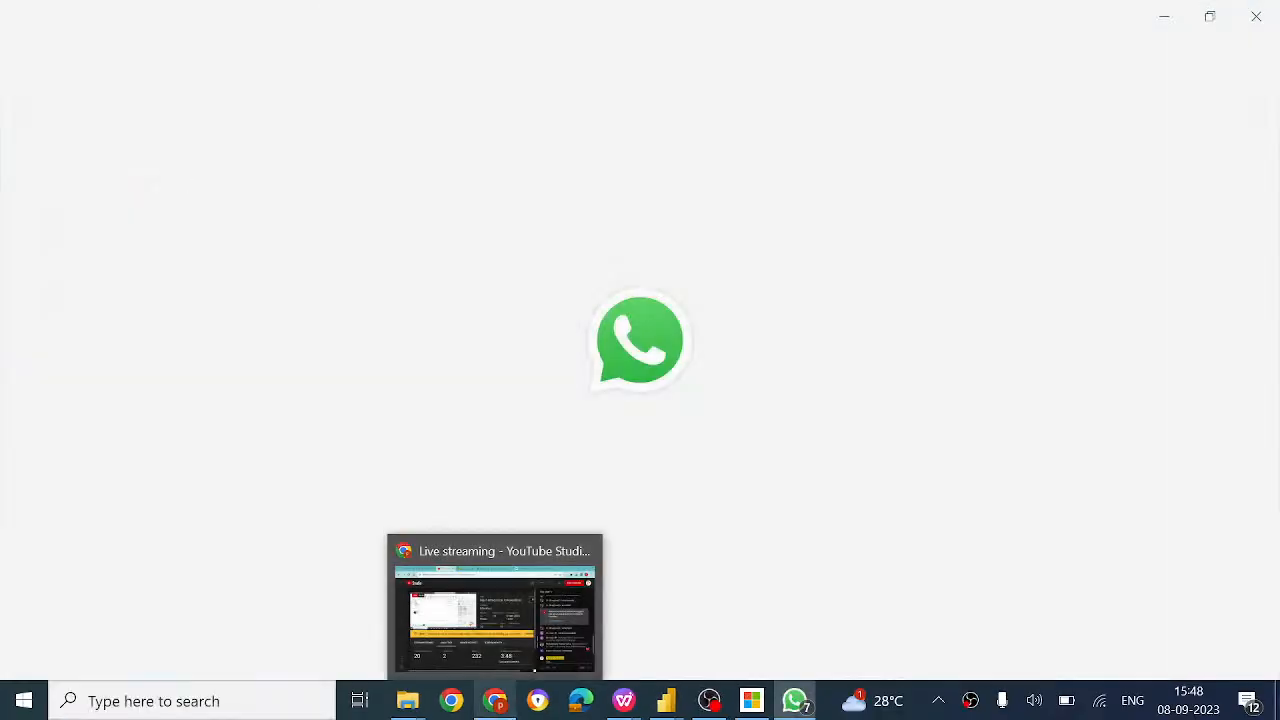
pyautogui.click(709, 700)
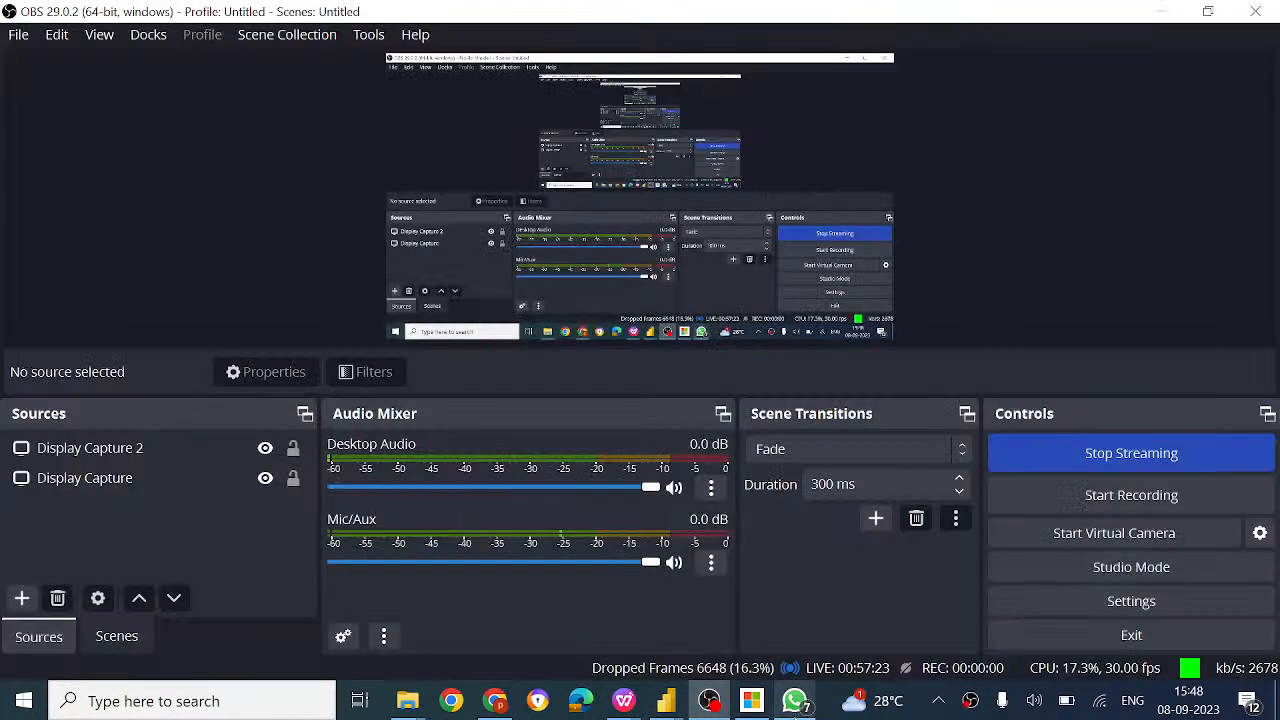
pyautogui.click(795, 702)
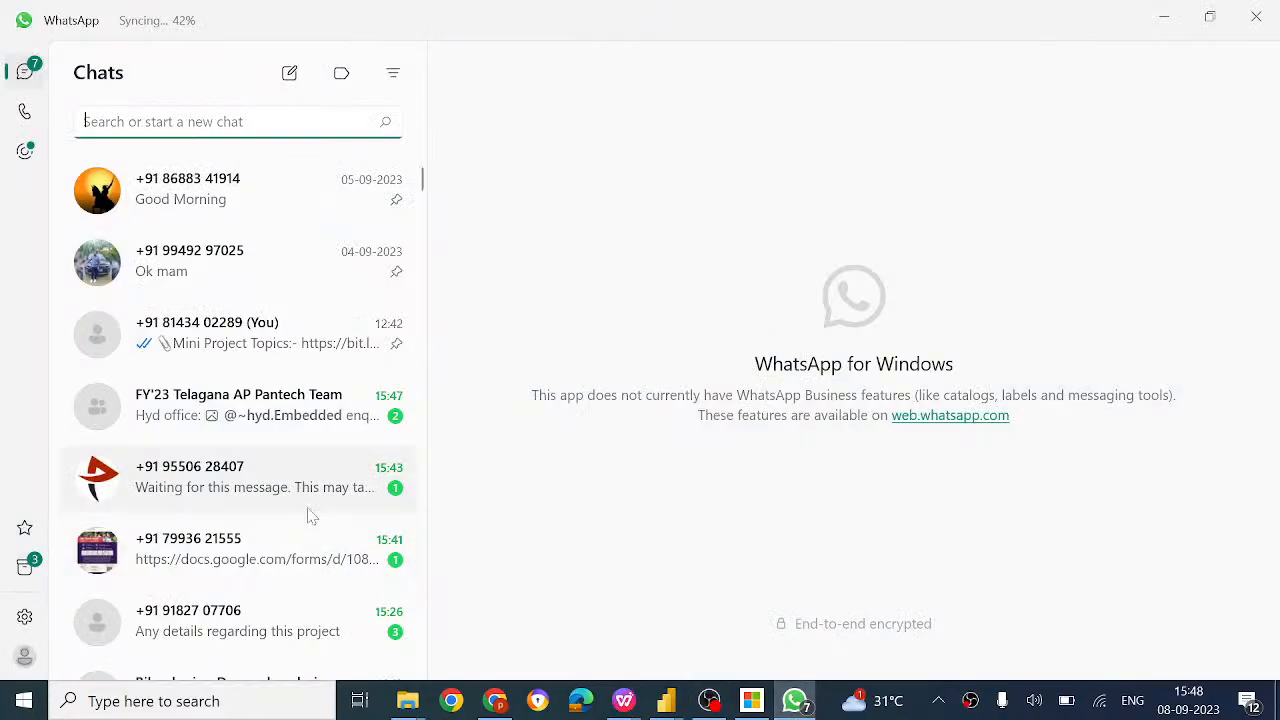
# Step: Copy the Google Forms link from the unread message in the business account's chat, and minimize WhatsApp
pyautogui.click(265, 548)
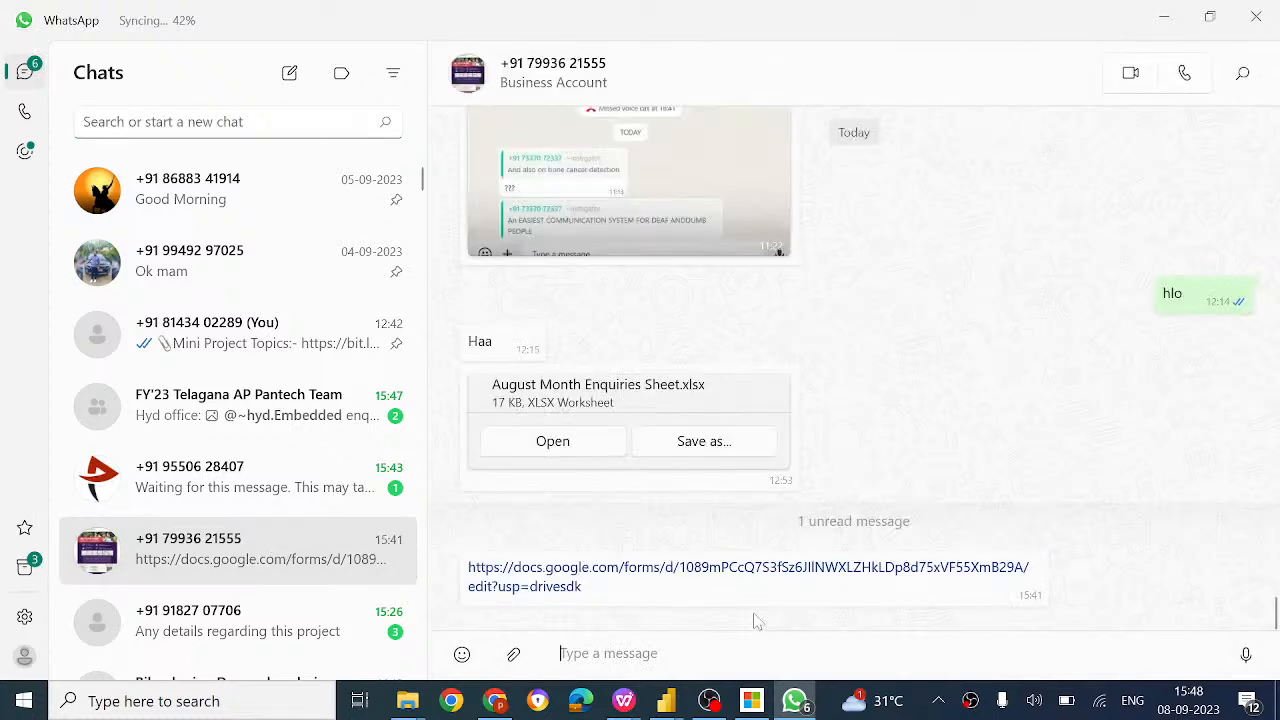
pyautogui.rightClick(631, 578)
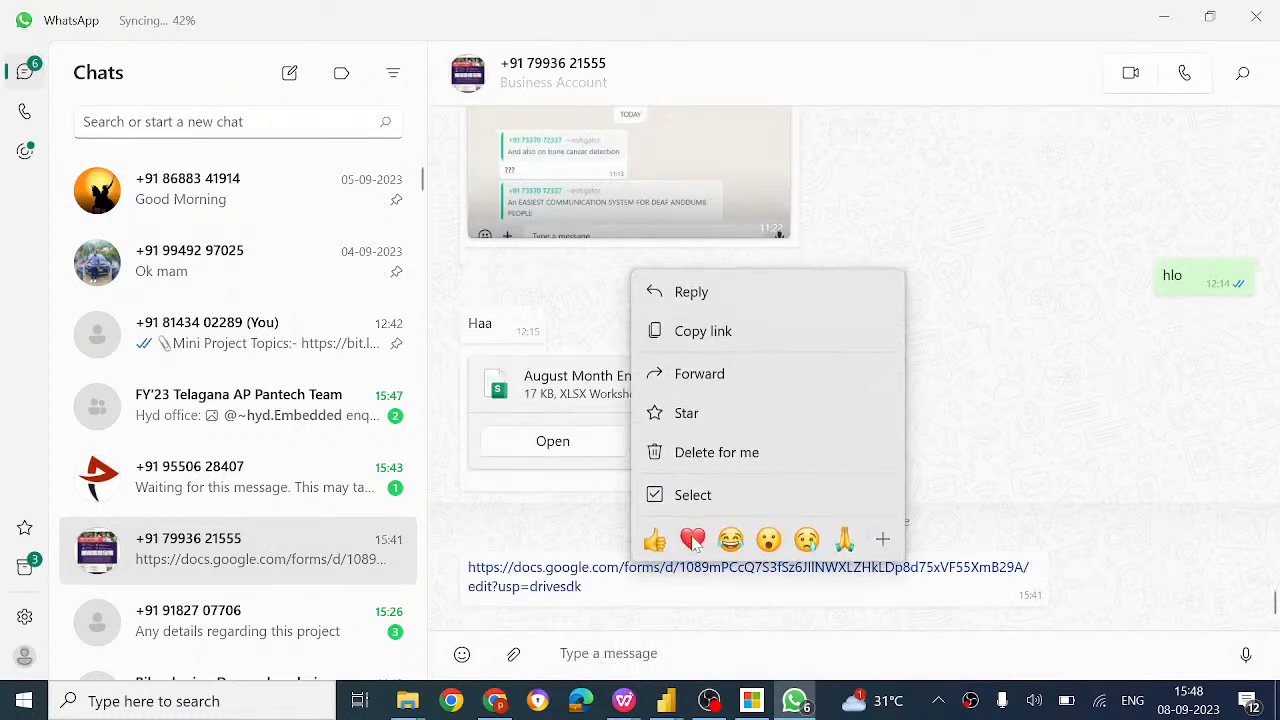
pyautogui.click(723, 338)
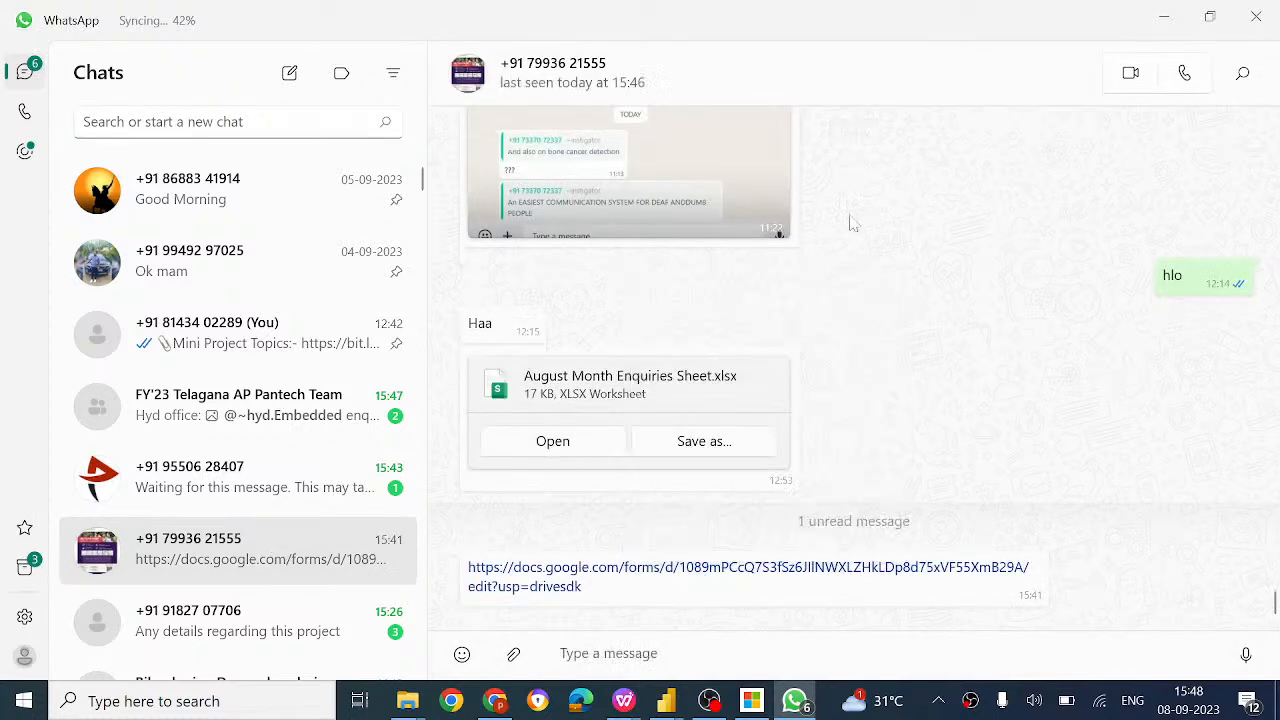
pyautogui.click(1165, 17)
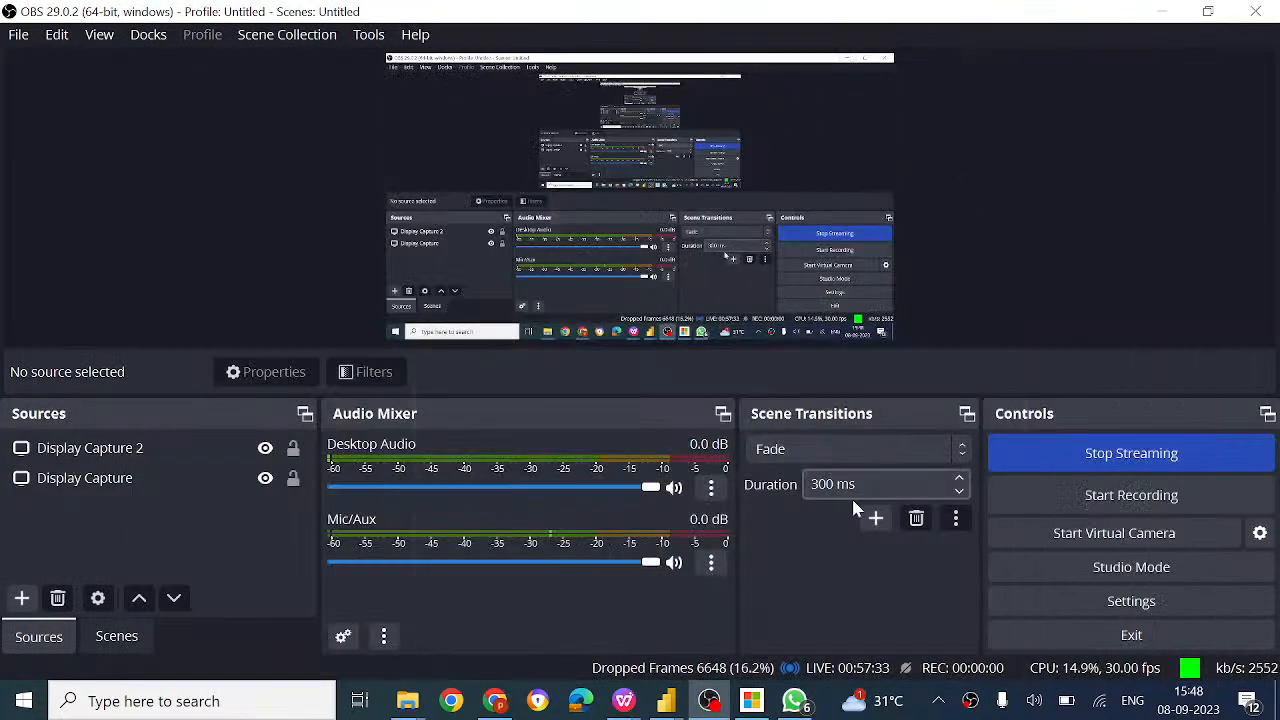
# Step: Switch to the YouTube Studio livestream page in Chrome and post the copied Google Forms link in the live chat
pyautogui.click(498, 703)
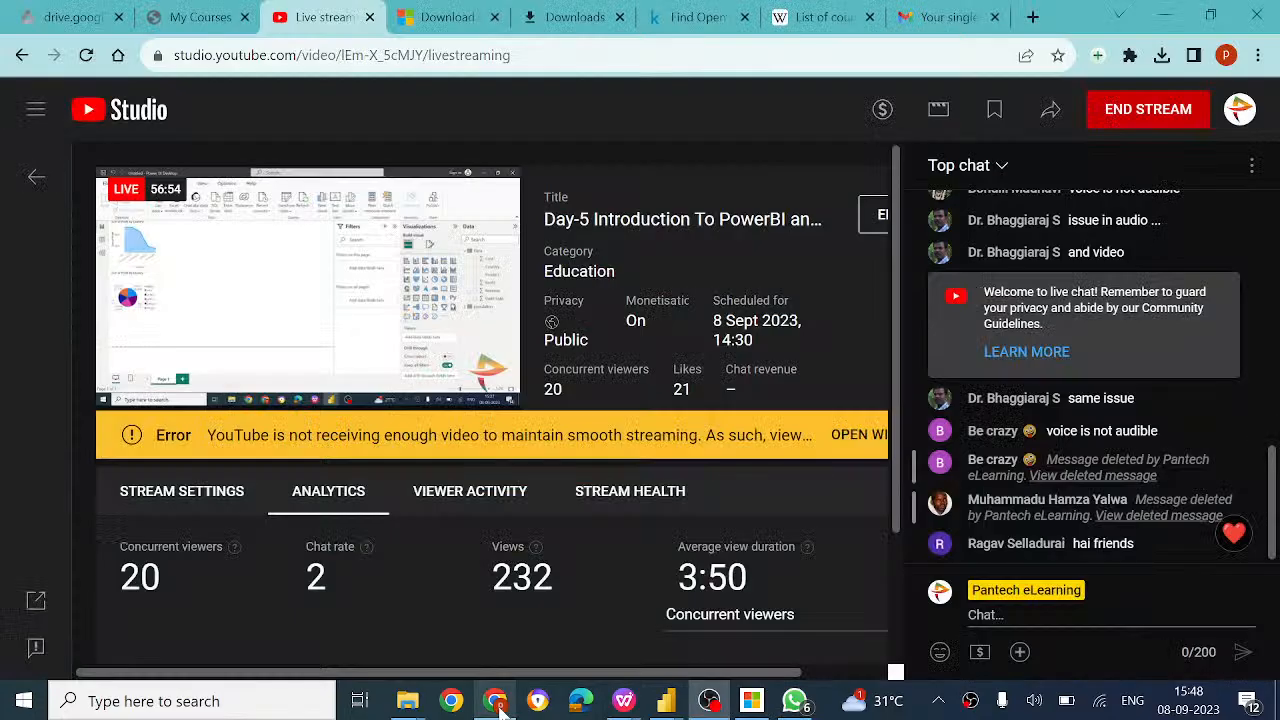
pyautogui.click(1111, 615)
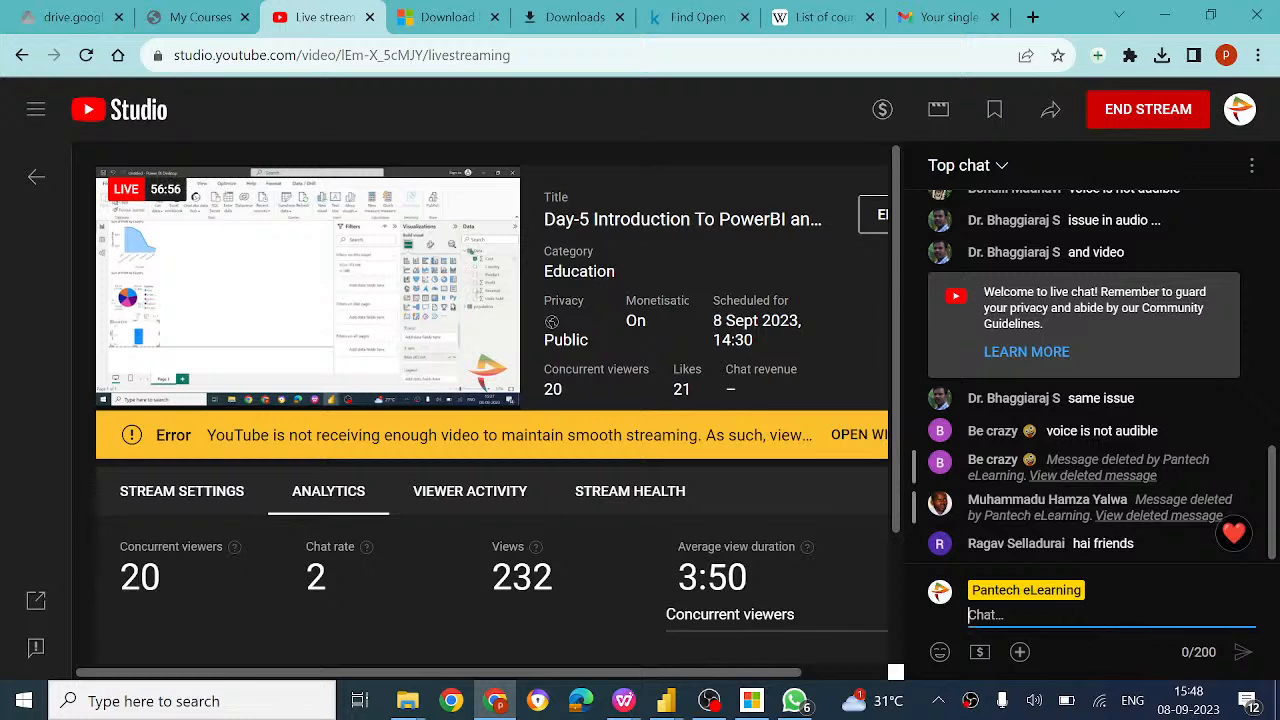
pyautogui.hotkey('ctrl', 'v')
pyautogui.press('Return')
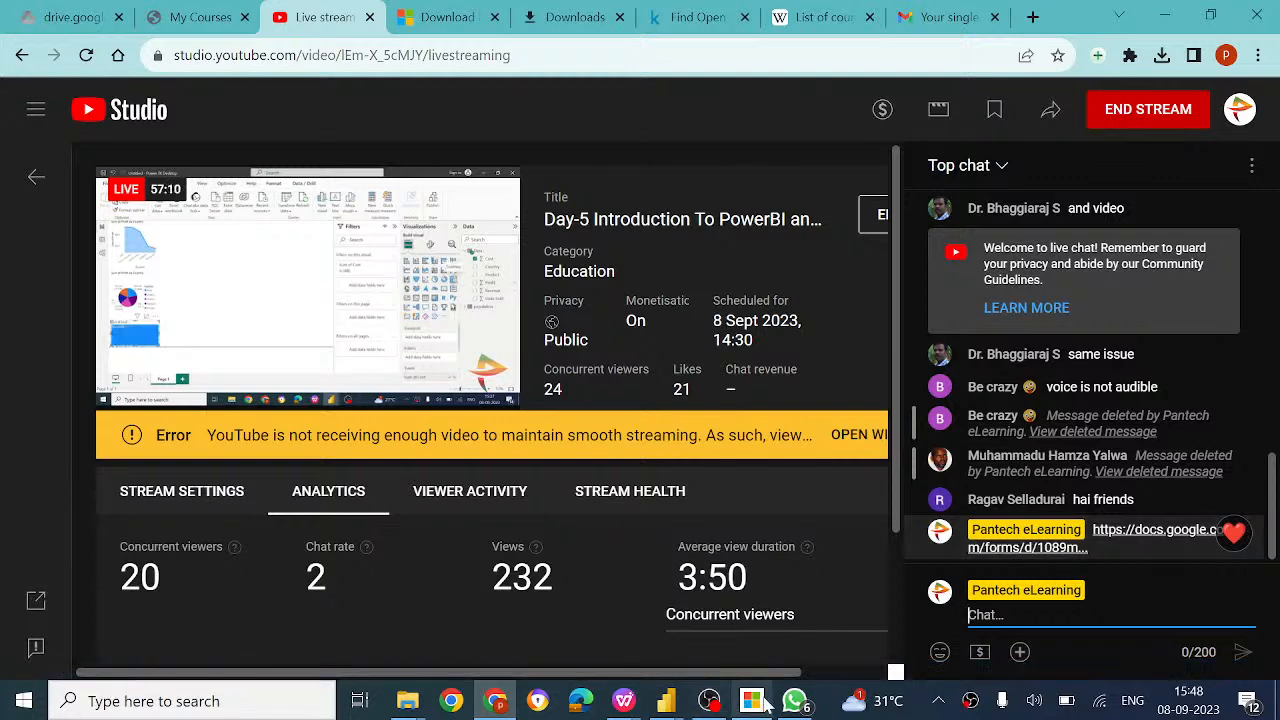
# Step: Switch back to the my_dasboard report in Power BI Desktop and dismiss the pending query changes notice
pyautogui.moveTo(641, 705)
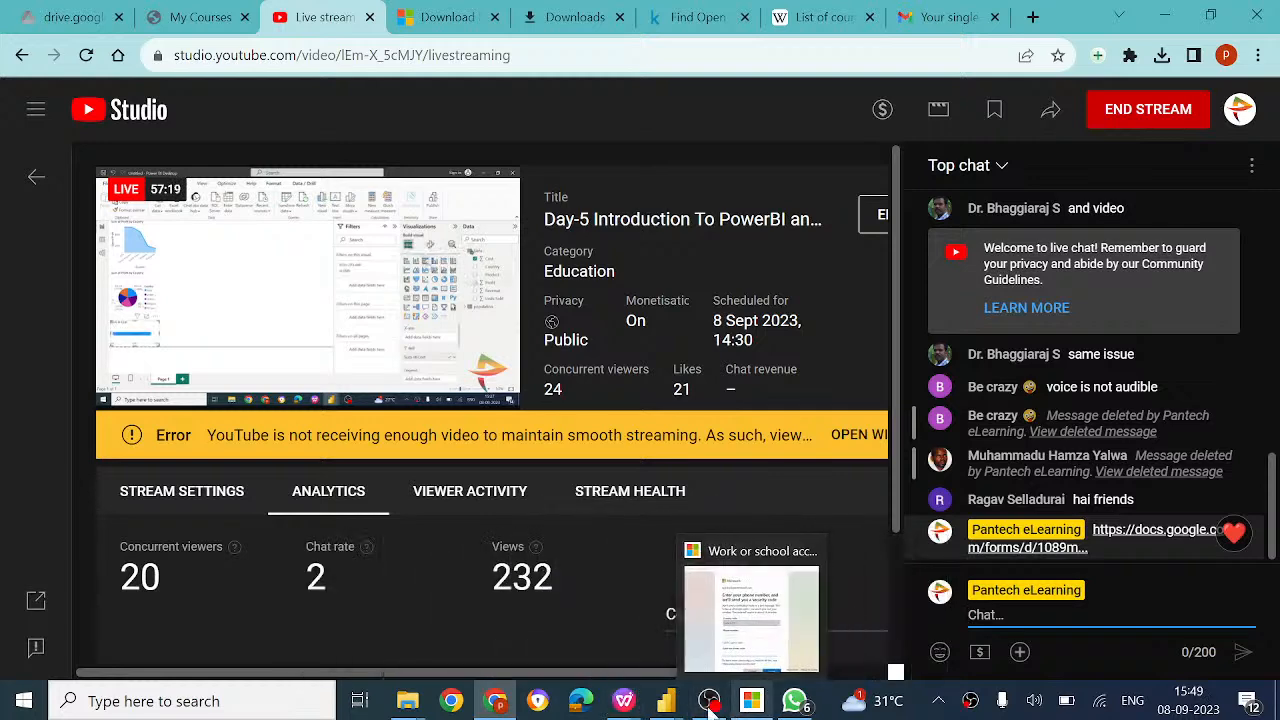
pyautogui.click(840, 645)
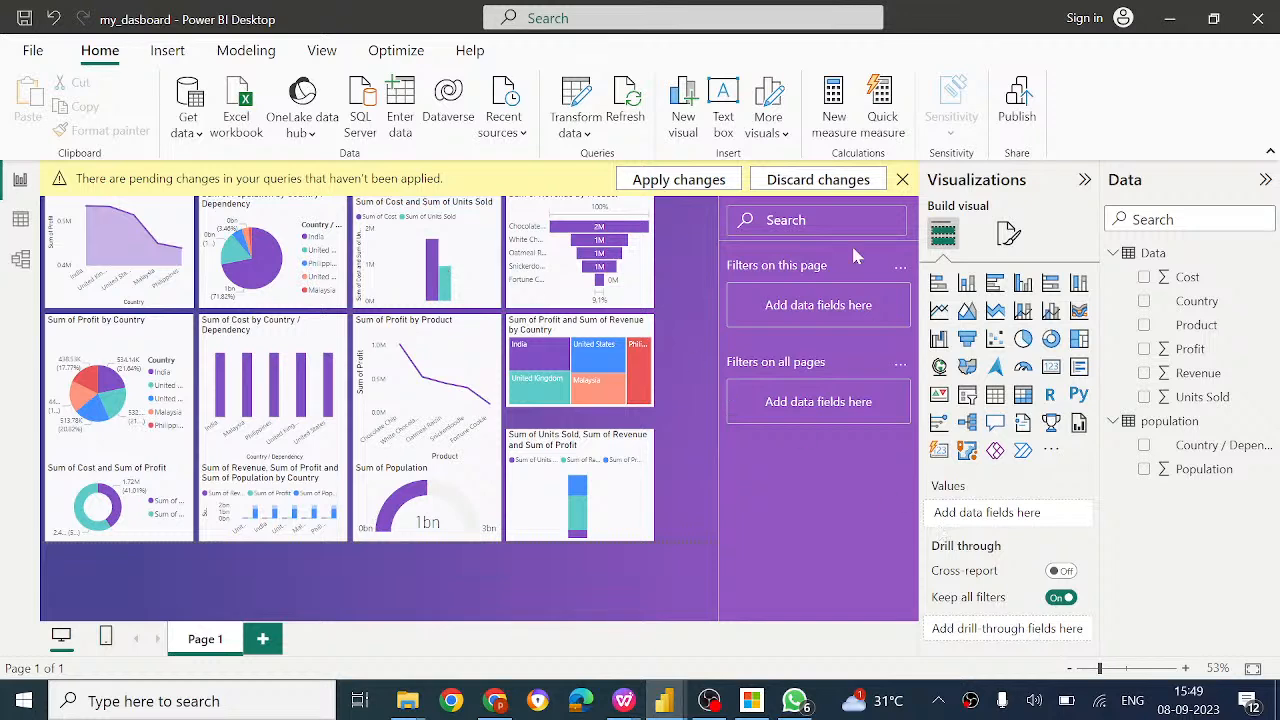
pyautogui.click(904, 180)
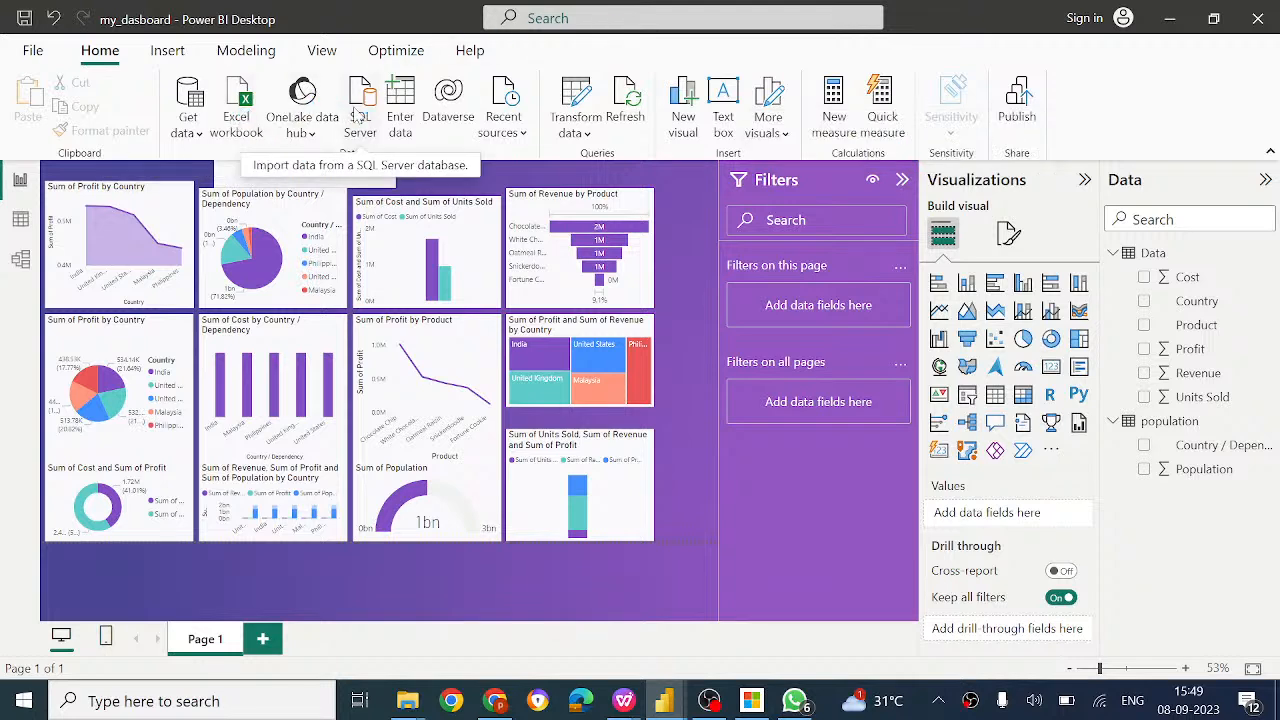
# Step: Export the data of the Sum of Profit by Country area chart as Sum of Profit by Country.csv in the MGIT WORKSHOP folder
pyautogui.click(170, 201)
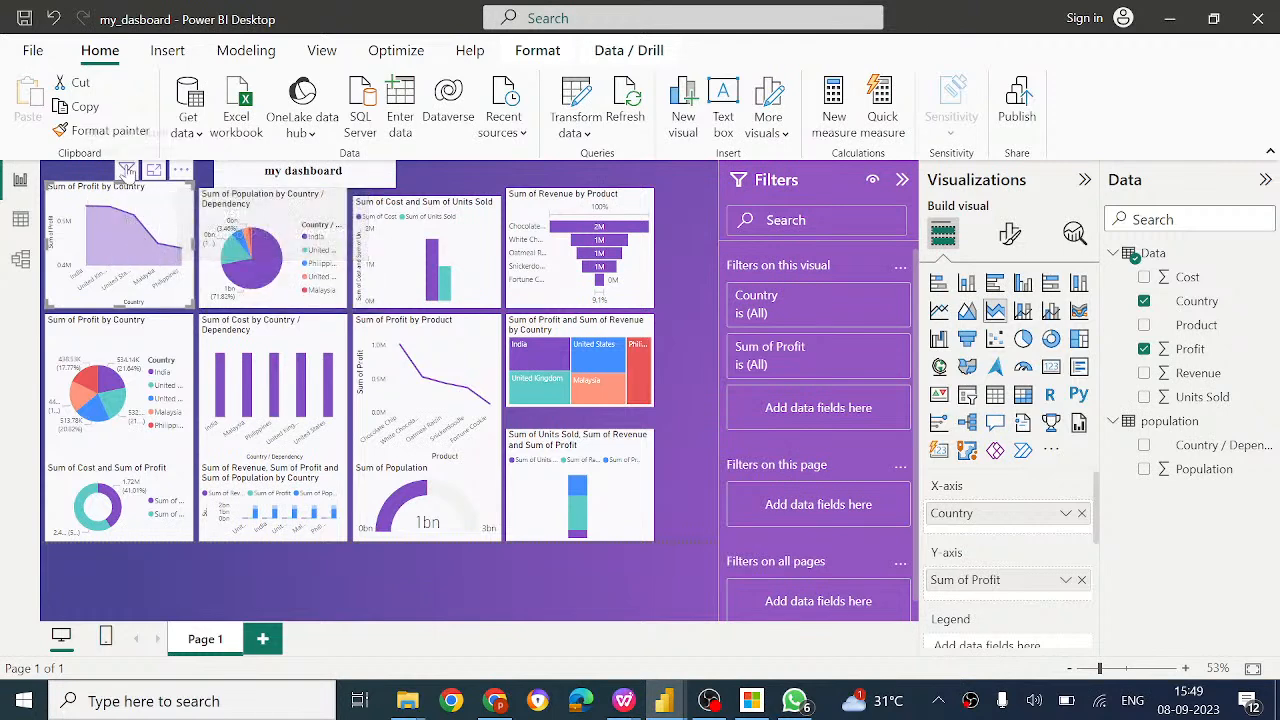
pyautogui.moveTo(127, 172)
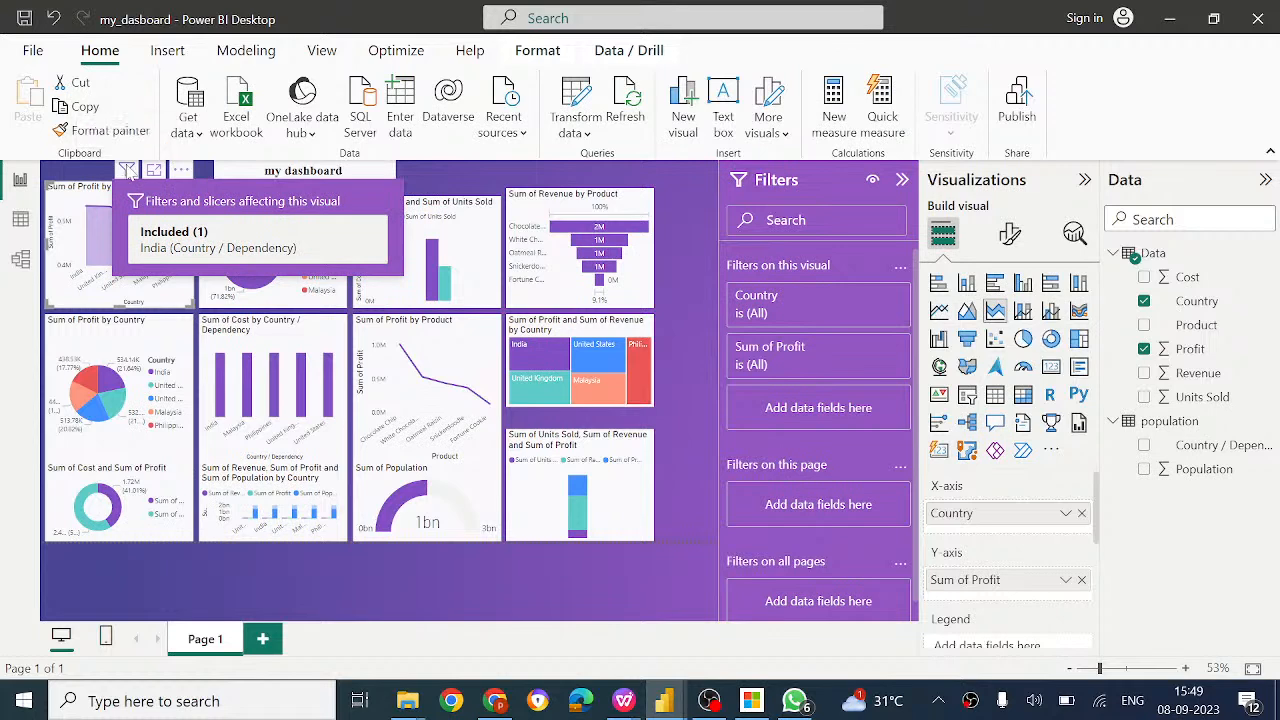
pyautogui.click(181, 170)
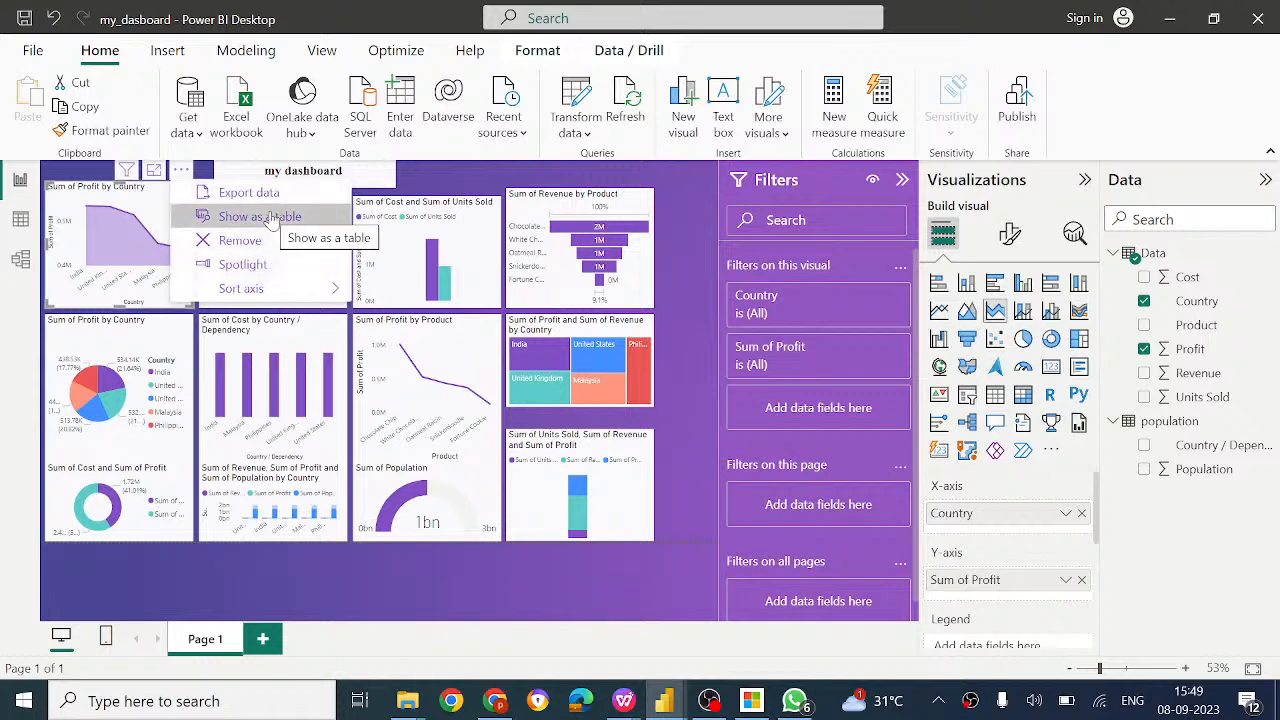
pyautogui.moveTo(310, 298)
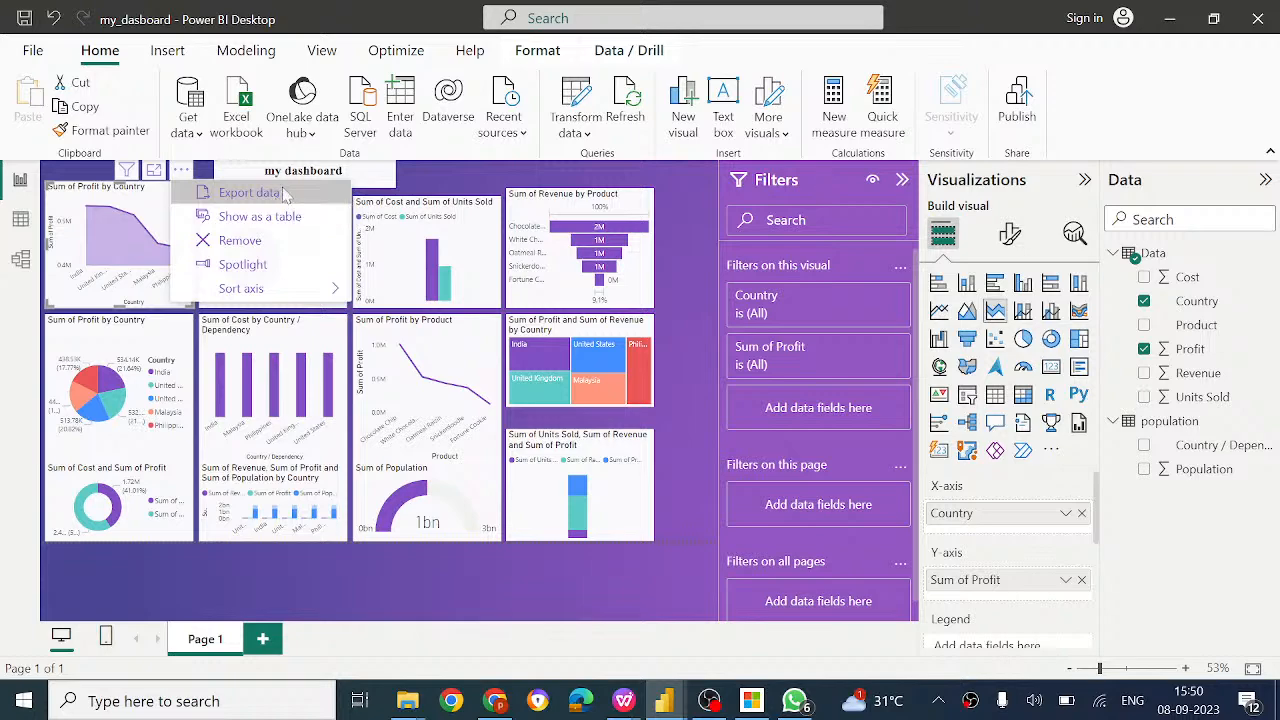
pyautogui.click(285, 193)
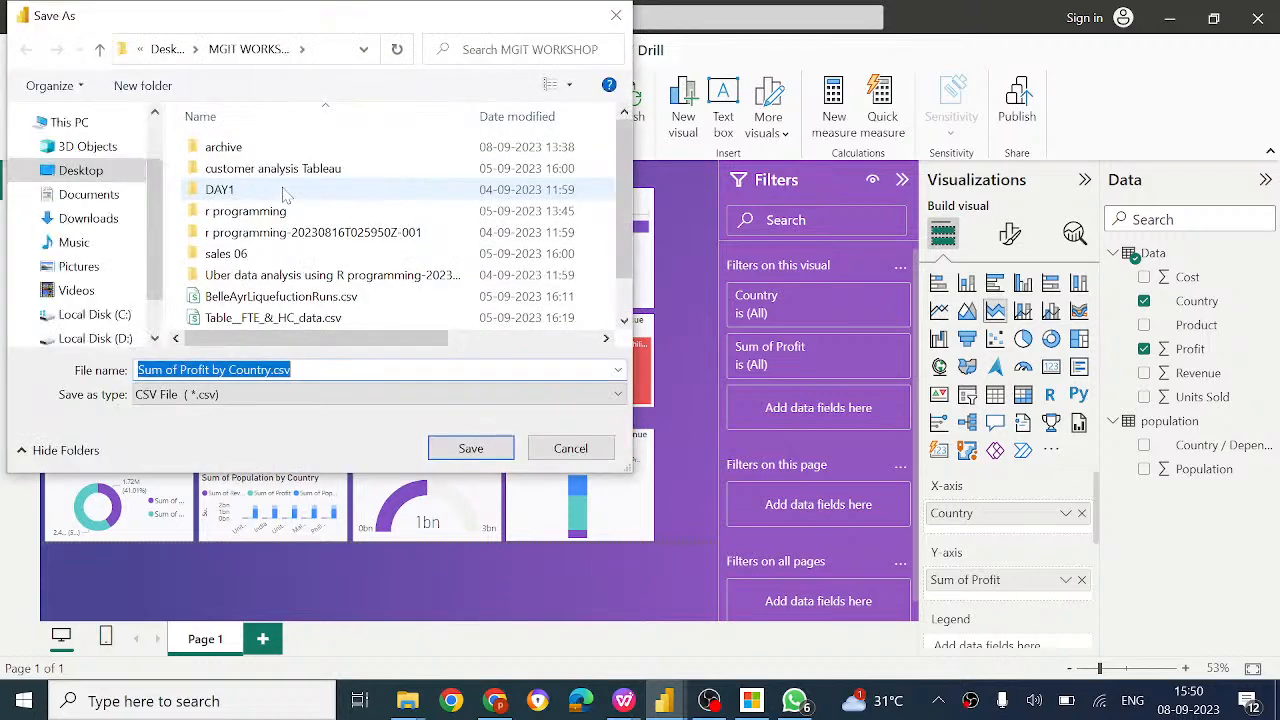
pyautogui.press('Return')
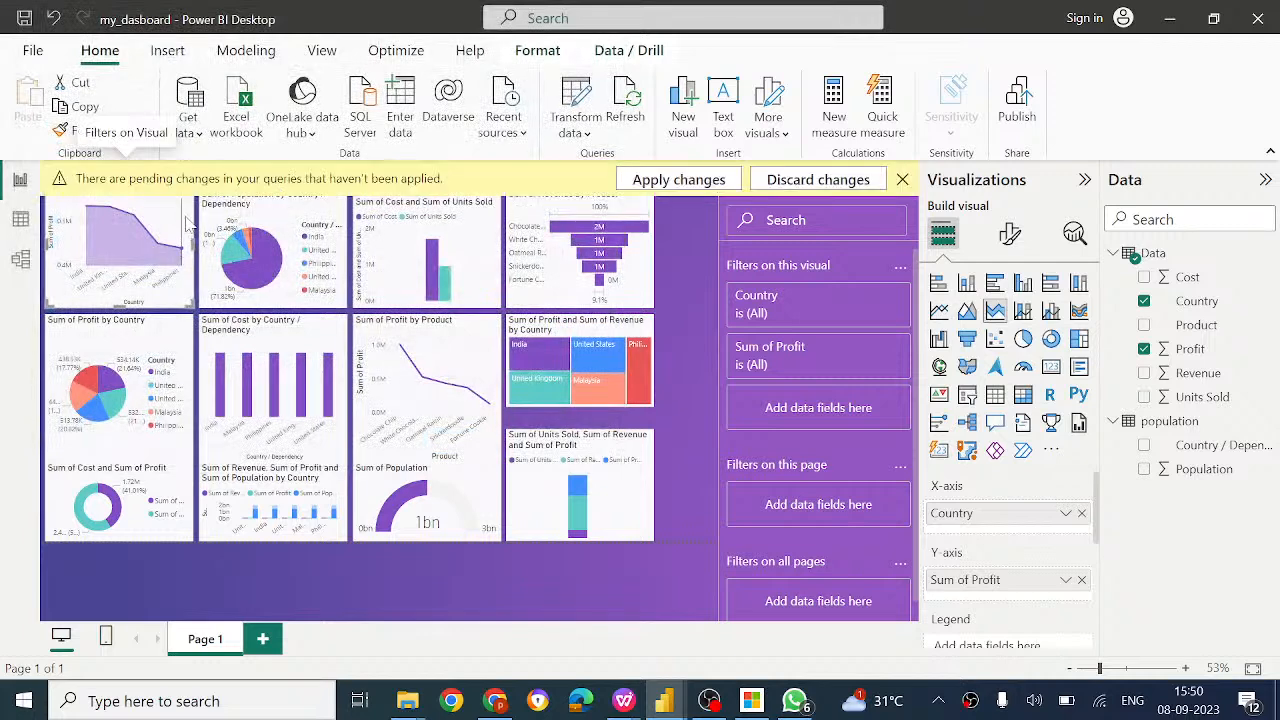
# Step: Spotlight the Sum of Cost by Country / Dependency chart and sort its axis by Sum of Cost in descending order
pyautogui.click(336, 304)
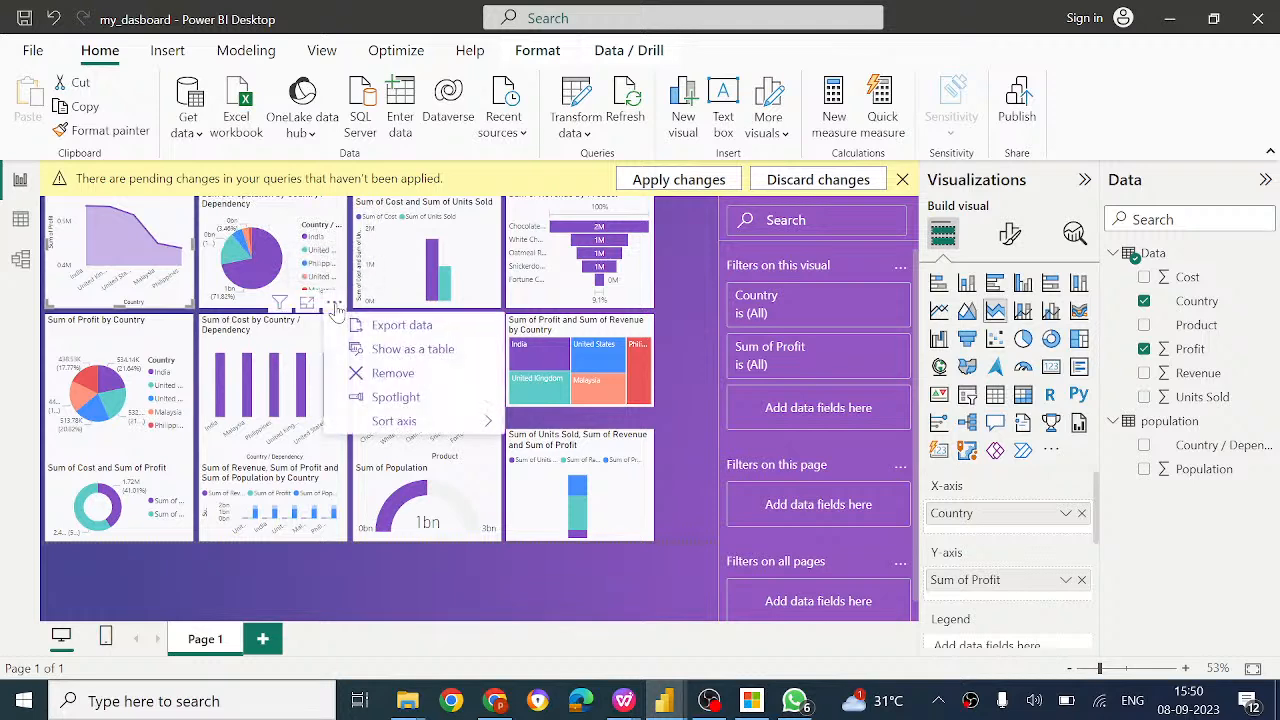
pyautogui.click(436, 398)
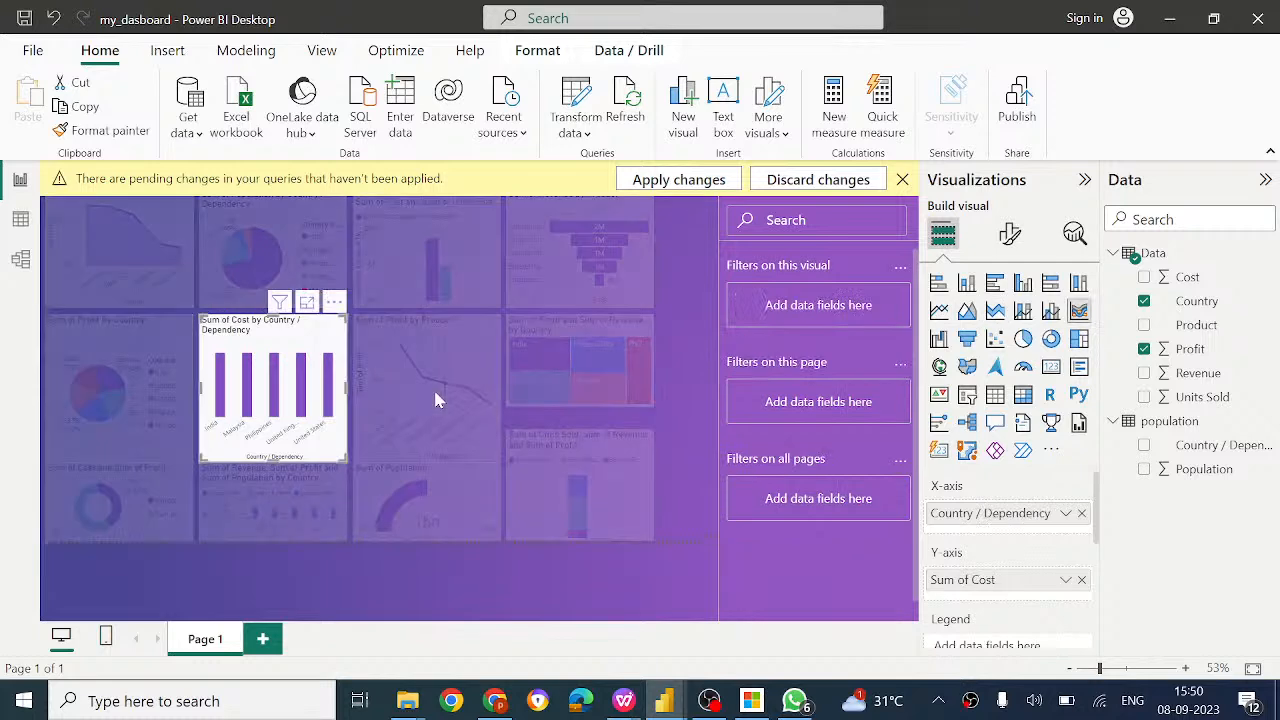
pyautogui.click(333, 304)
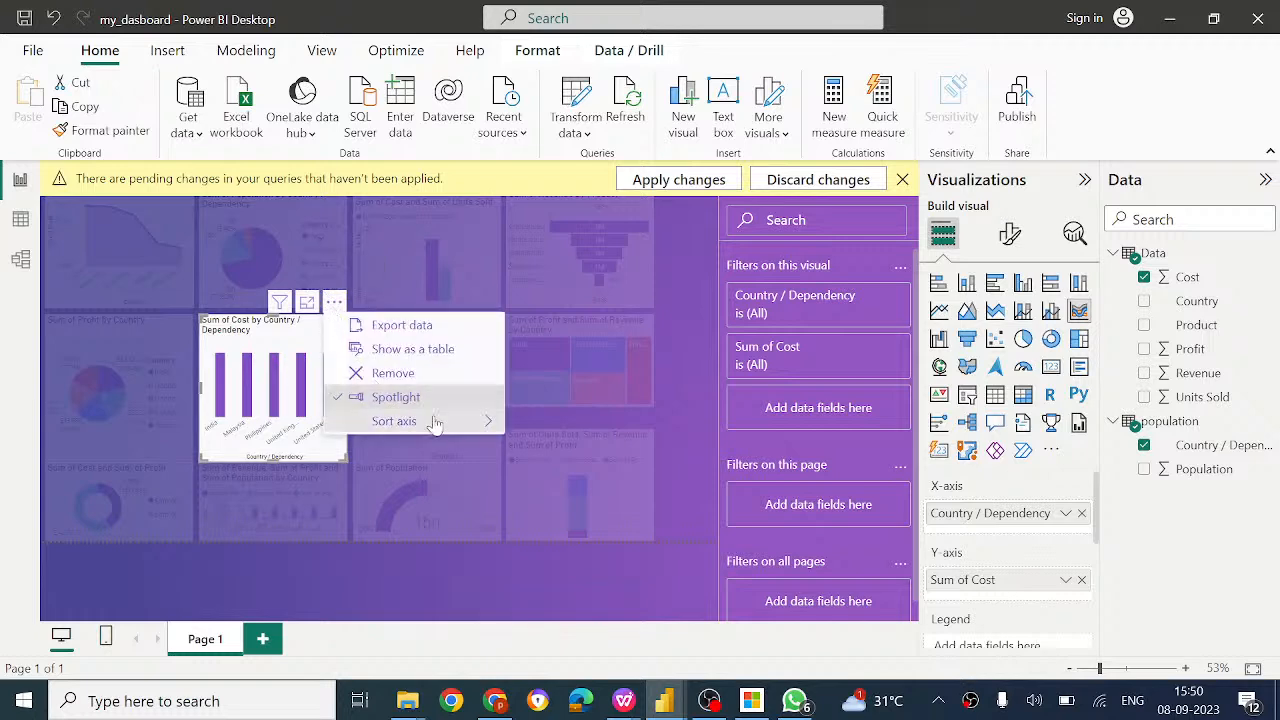
pyautogui.moveTo(440, 421)
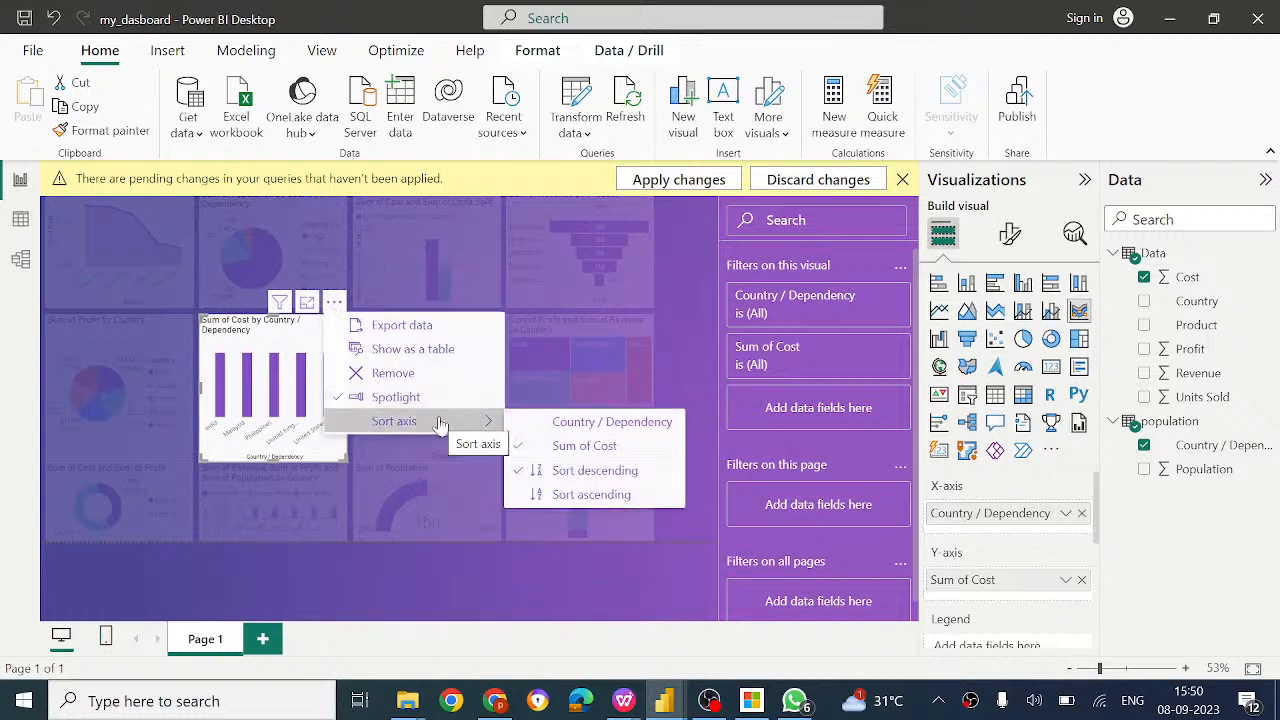
pyautogui.click(597, 450)
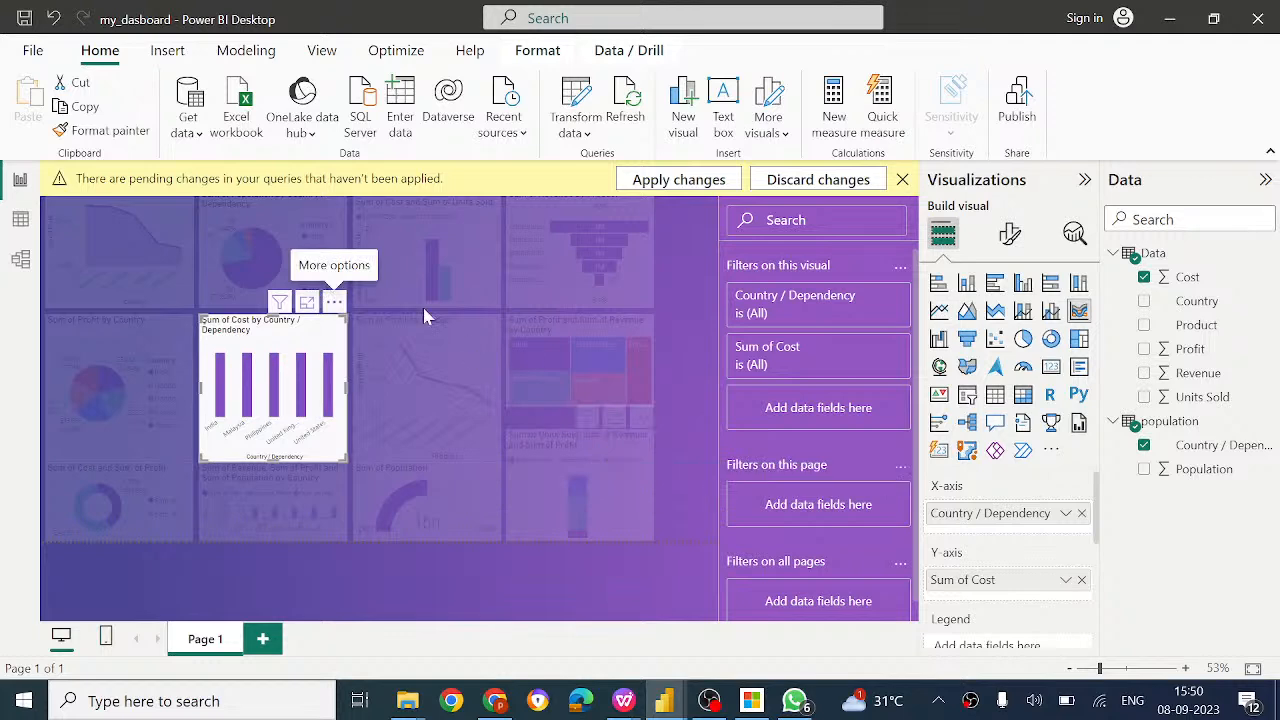
pyautogui.click(338, 303)
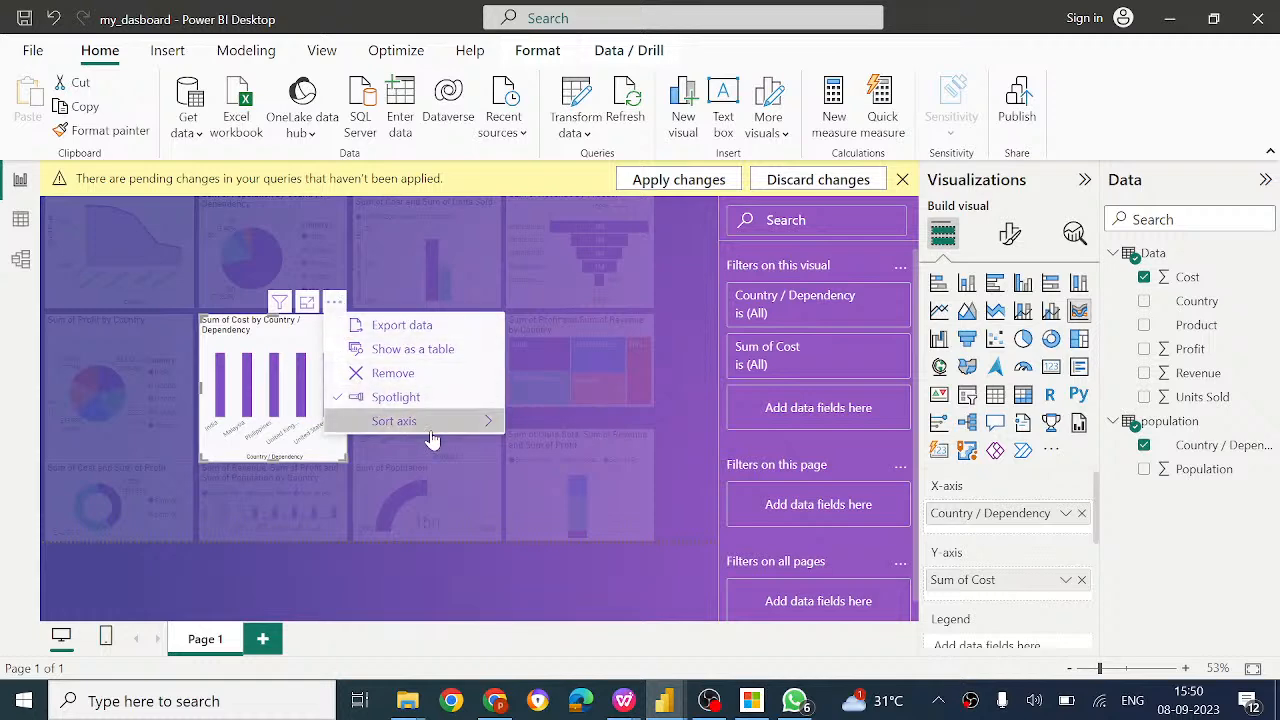
pyautogui.moveTo(430, 421)
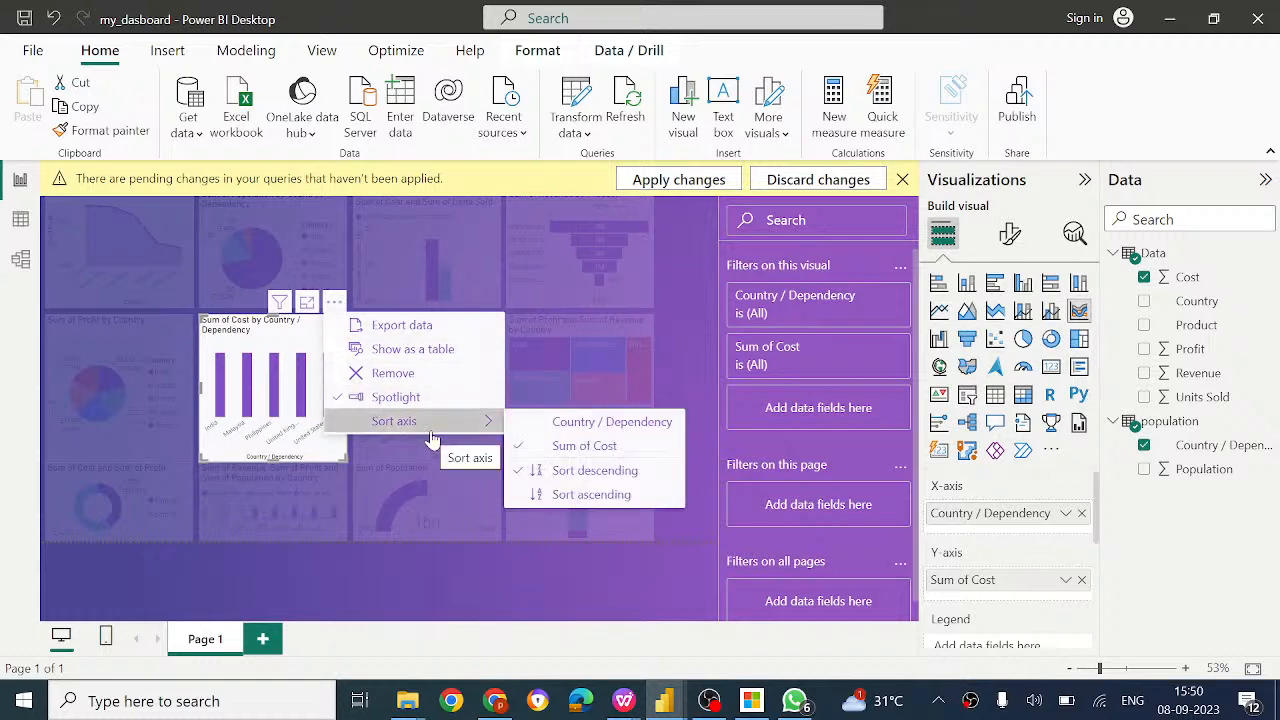
pyautogui.click(557, 471)
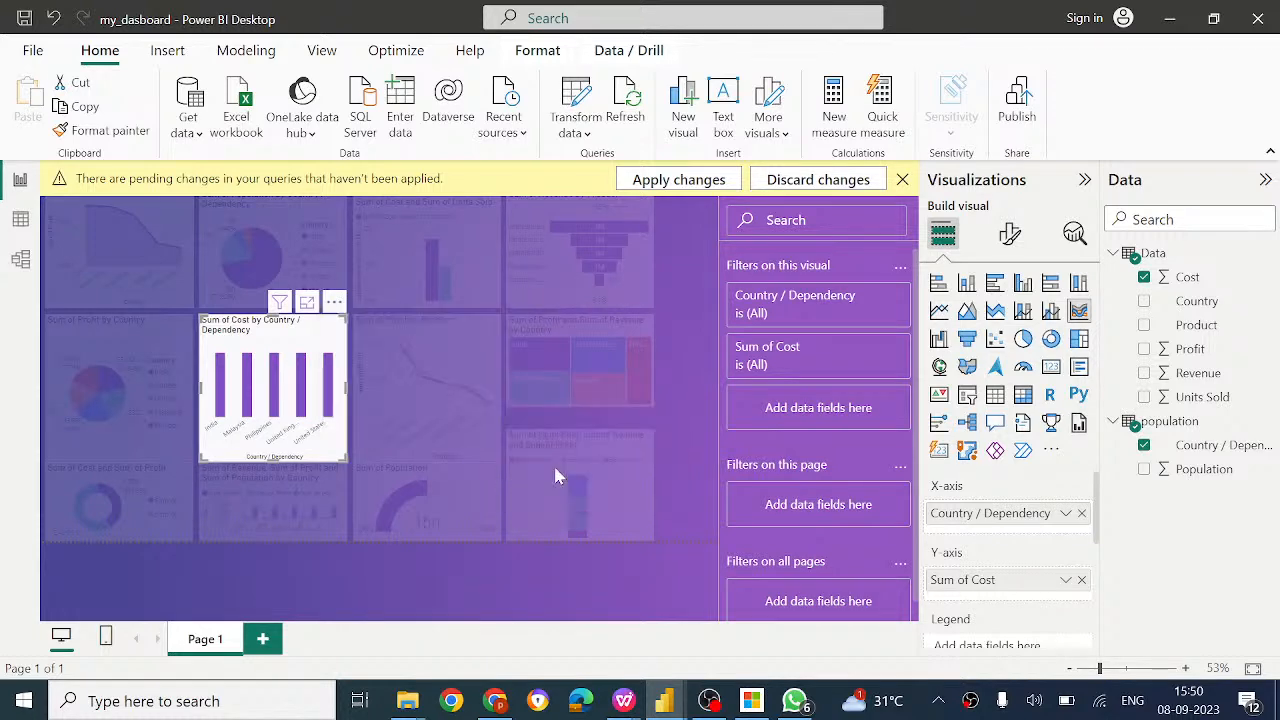
# Step: Turn off the spotlight on the Sum of Cost by Country / Dependency chart
pyautogui.click(334, 302)
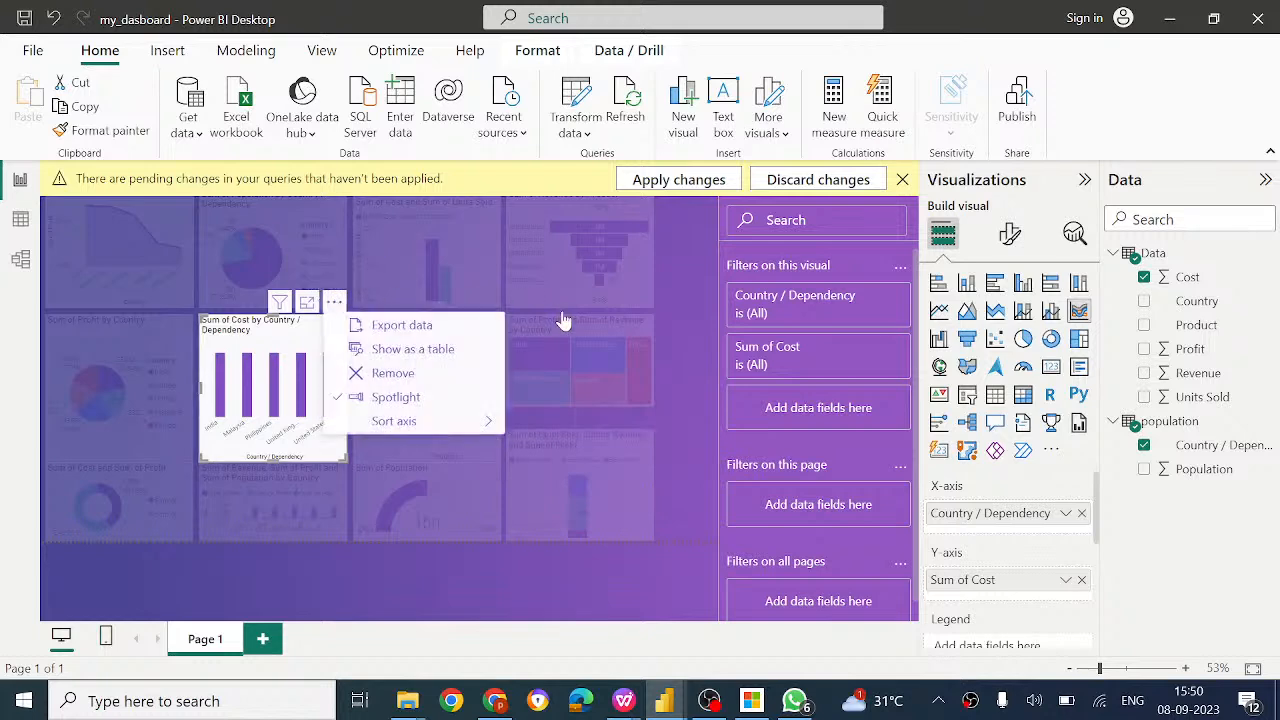
pyautogui.click(564, 320)
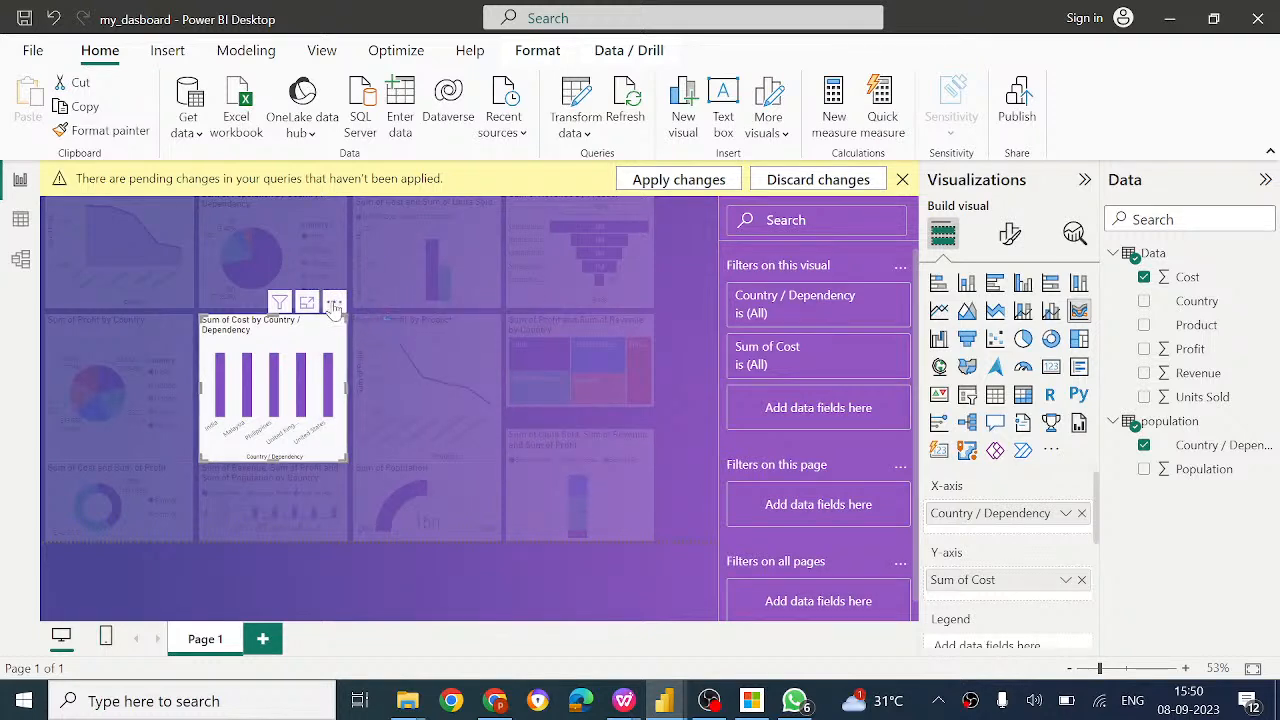
pyautogui.click(334, 303)
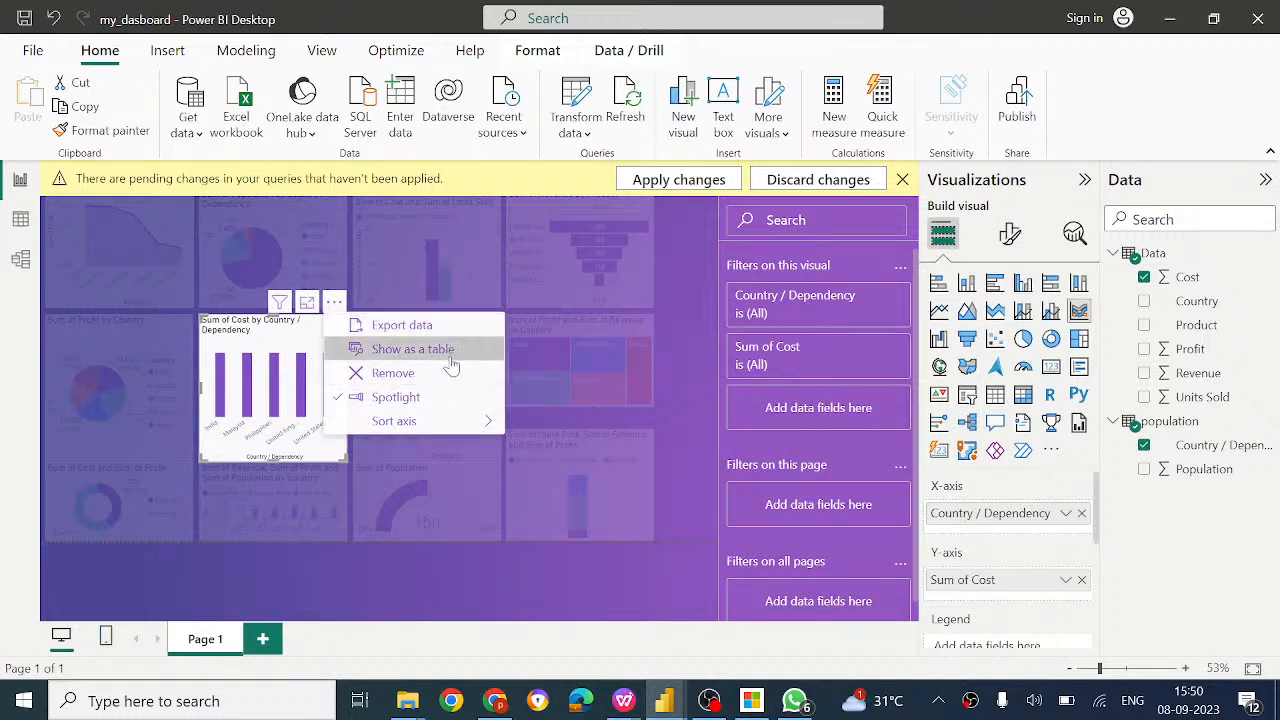
pyautogui.click(430, 398)
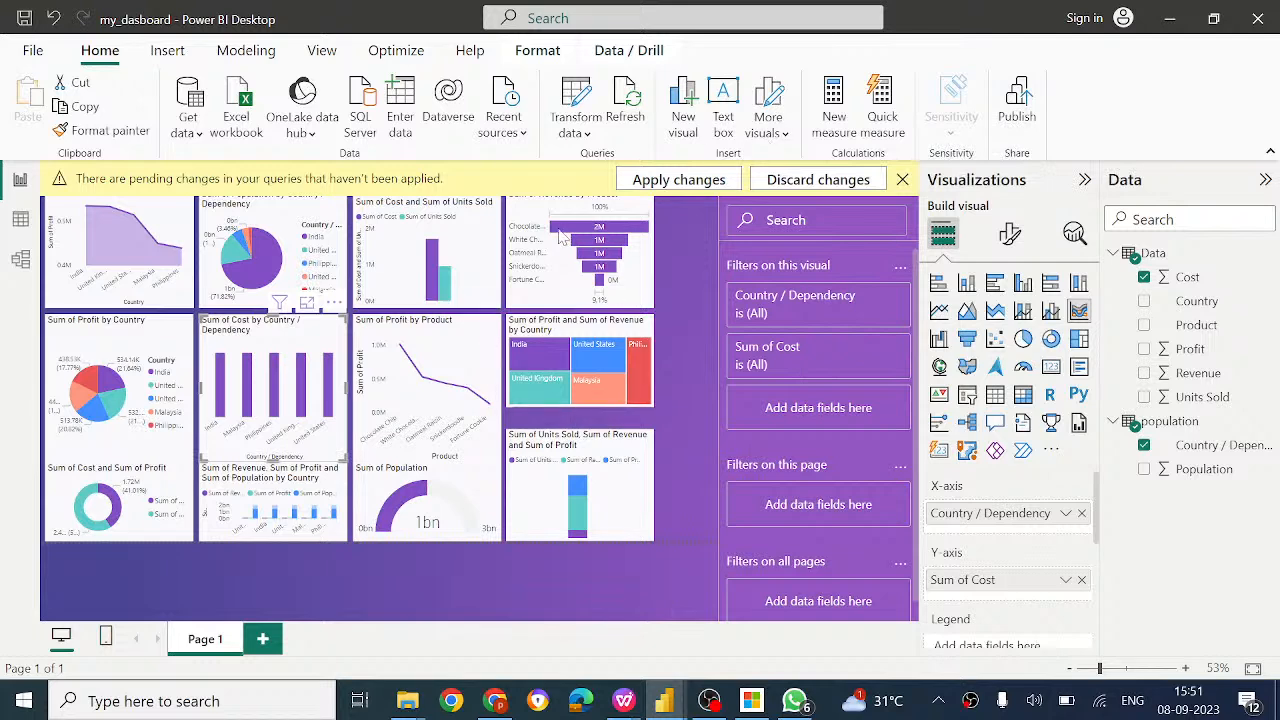
pyautogui.click(334, 302)
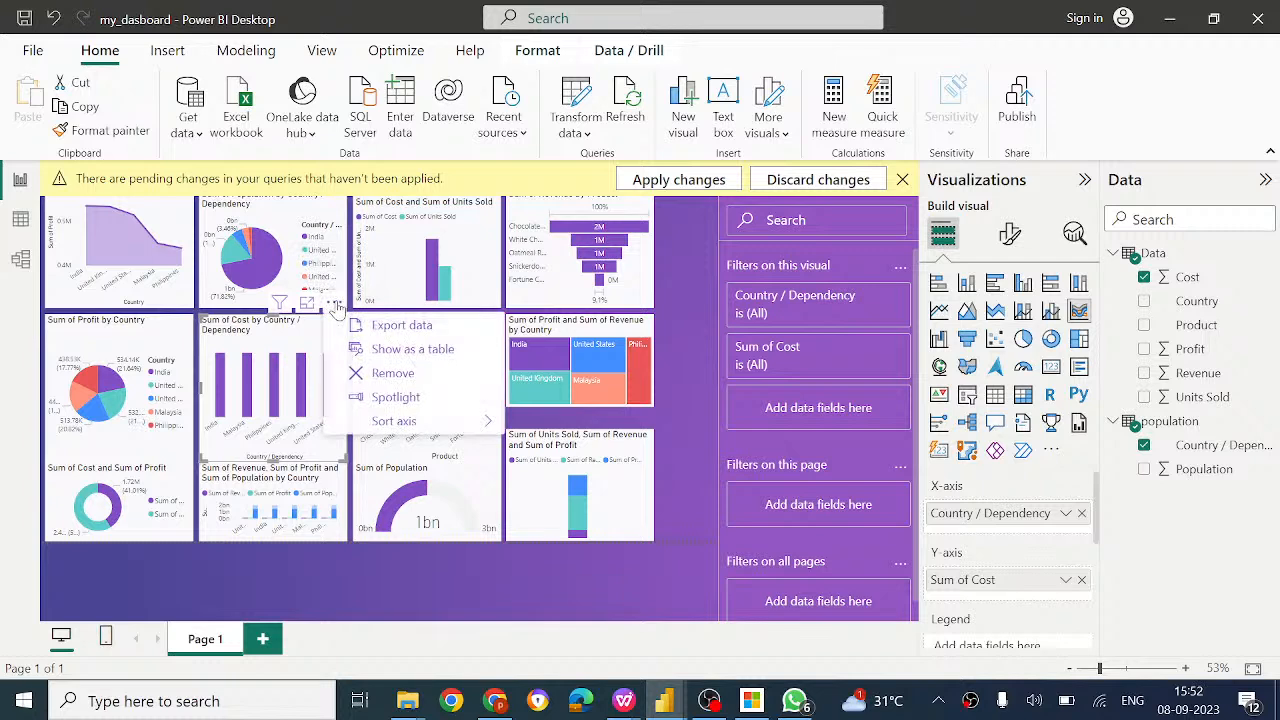
pyautogui.moveTo(428, 420)
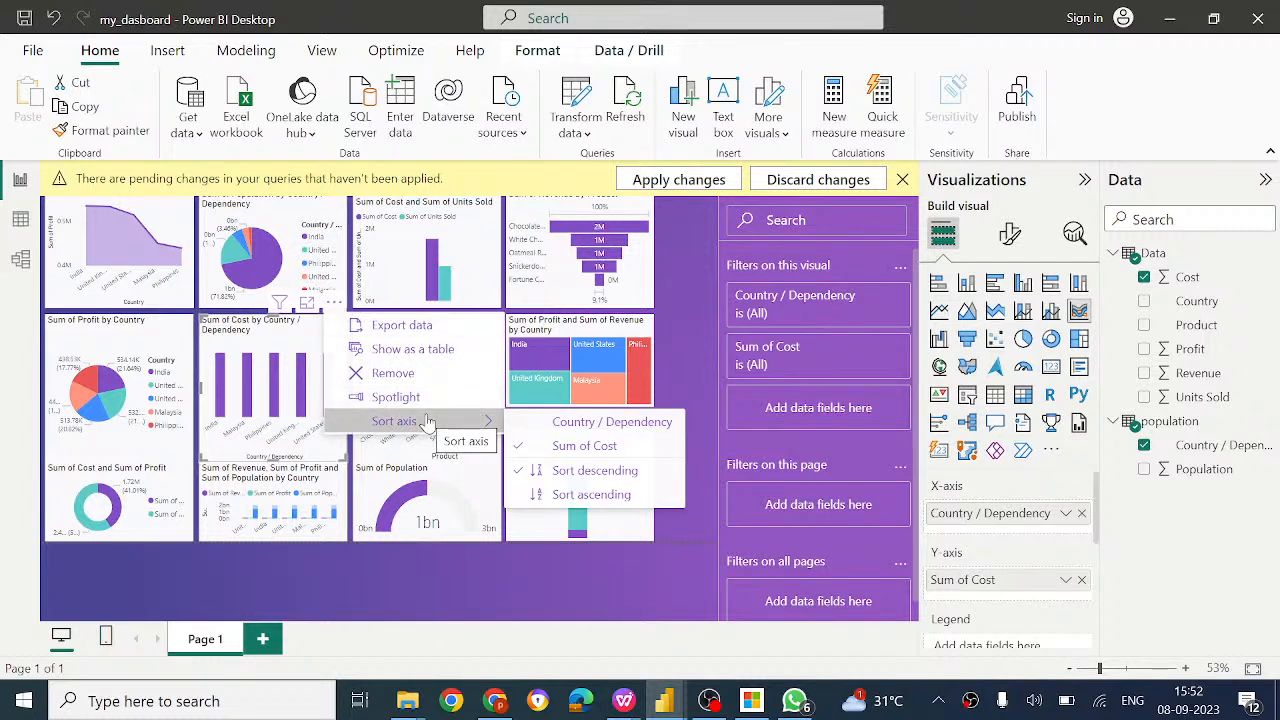
pyautogui.click(615, 602)
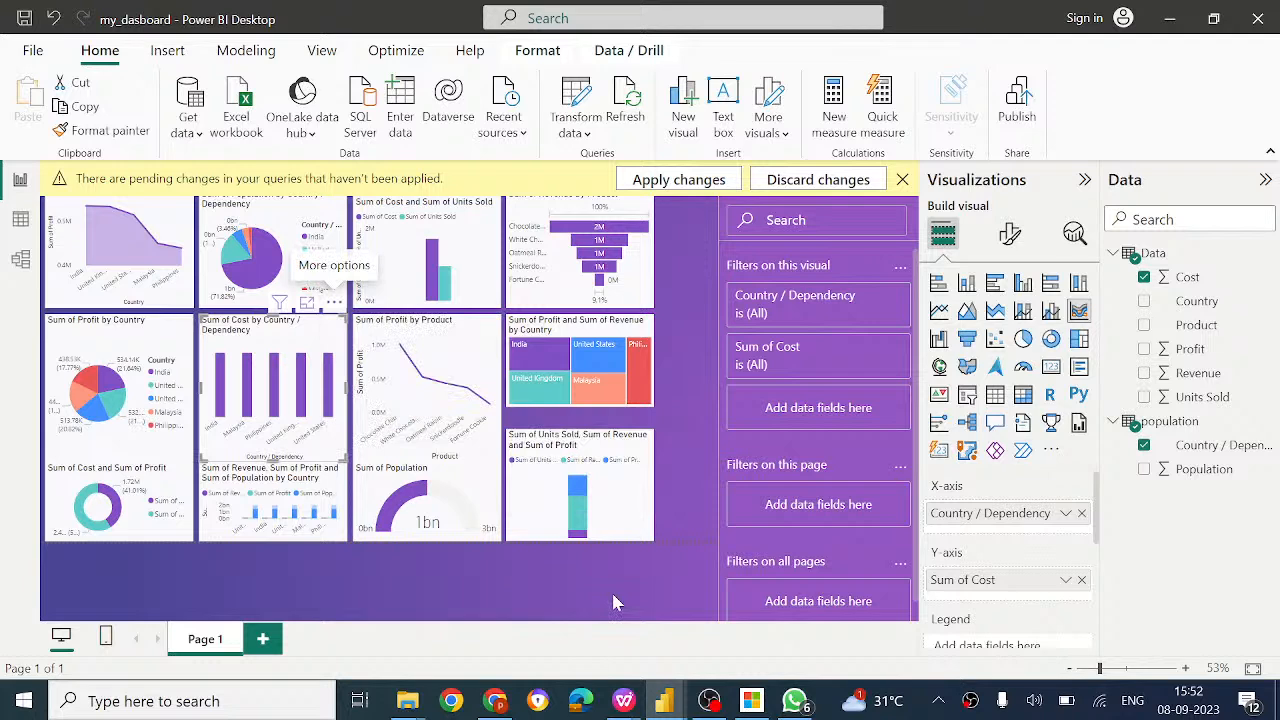
# Step: Deselect the Sum of Cost by Country / Dependency chart and switch to the YouTube Studio live stream page in Chrome to check the live chat
pyautogui.click(615, 602)
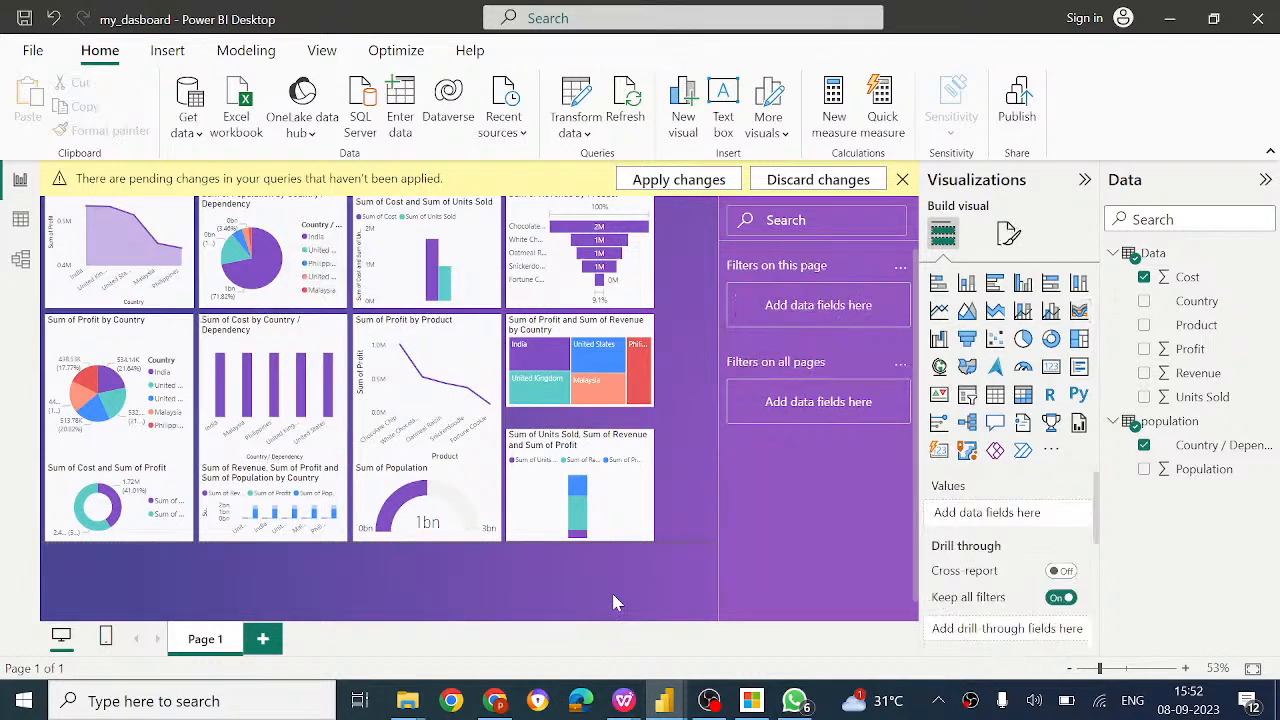
pyautogui.moveTo(495, 701)
pyautogui.click(495, 610)
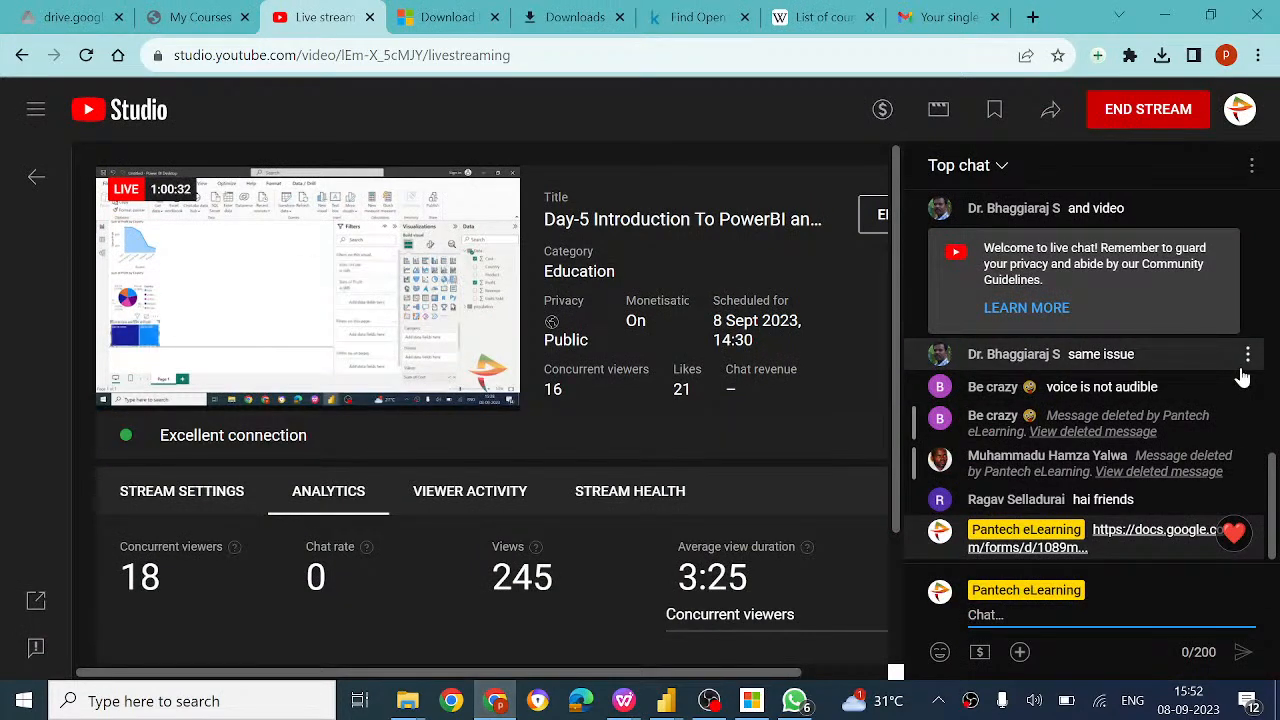
pyautogui.click(948, 422)
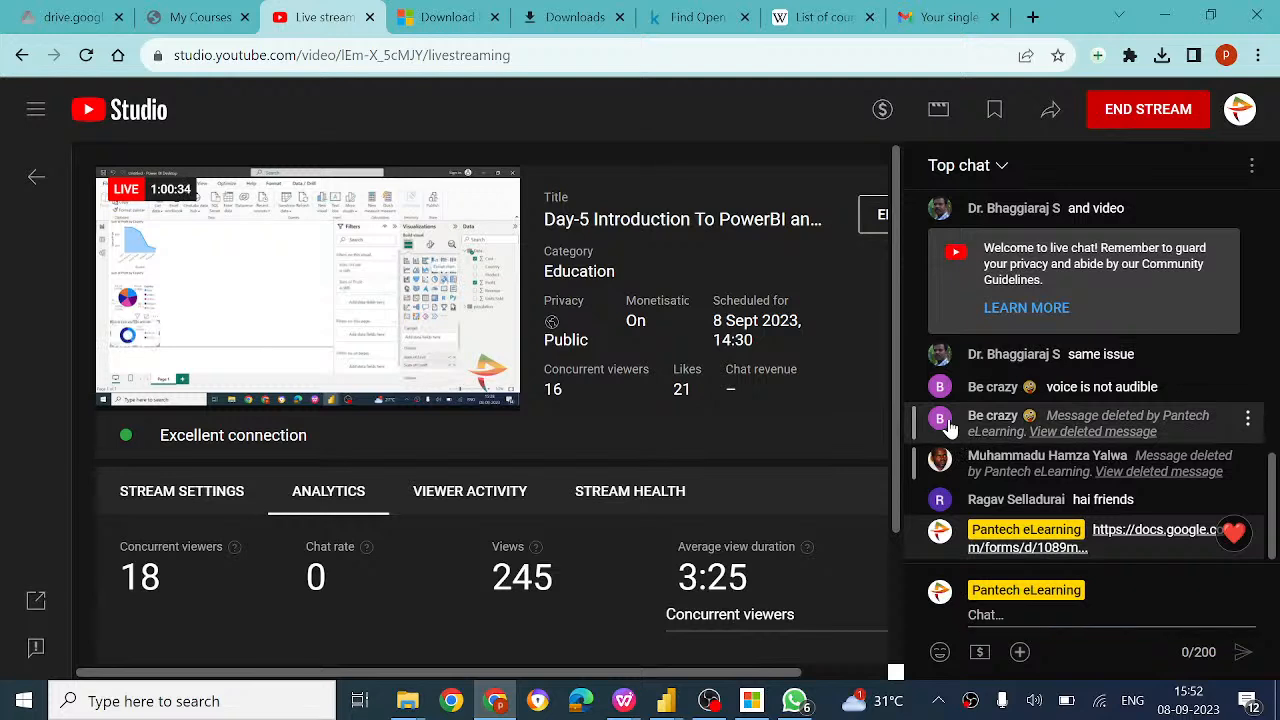
pyautogui.click(838, 636)
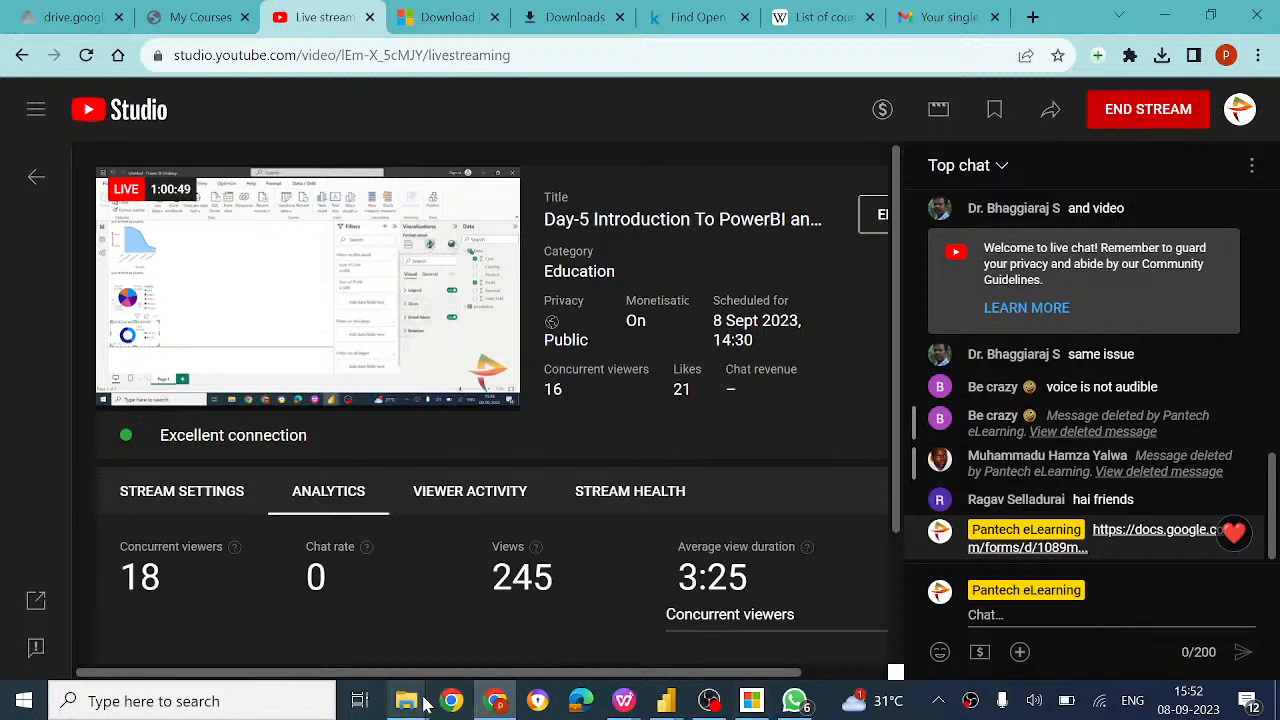
# Step: Open R language.pptx from the MGIT WORKSHOP folder and show slide 2 with the workshop agenda
pyautogui.moveTo(425, 705)
pyautogui.click(514, 612)
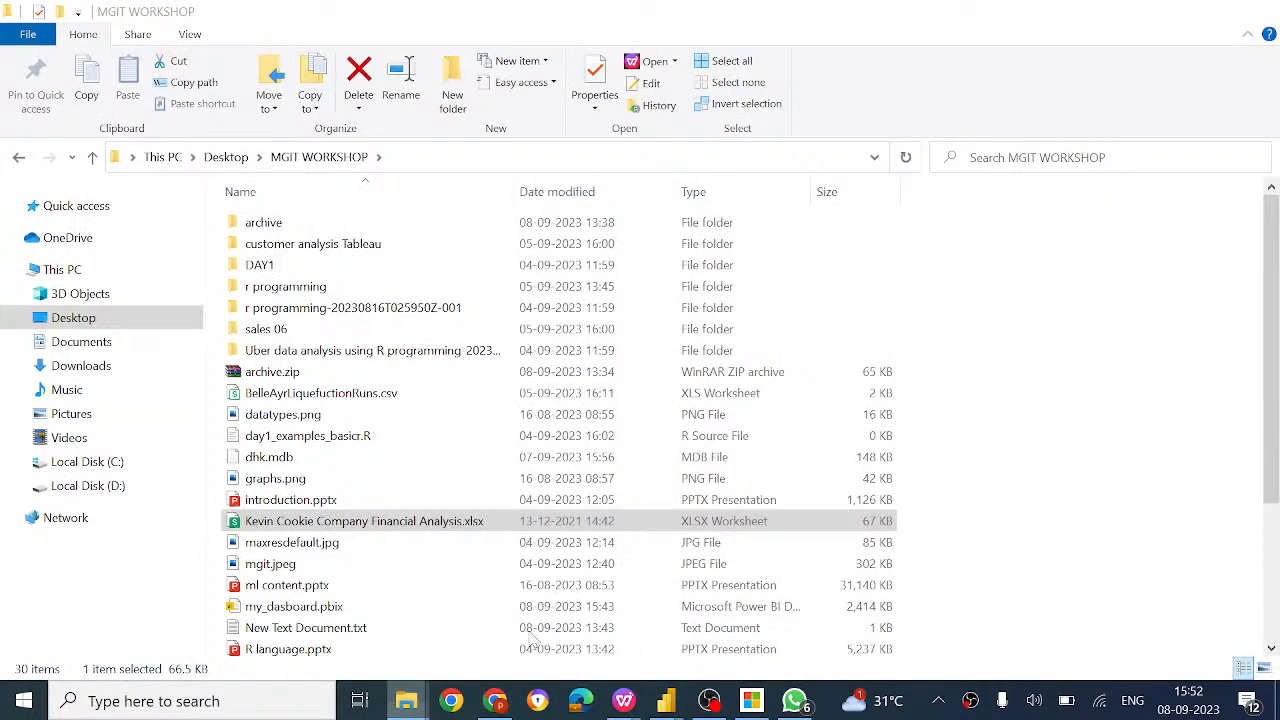
pyautogui.doubleClick(330, 650)
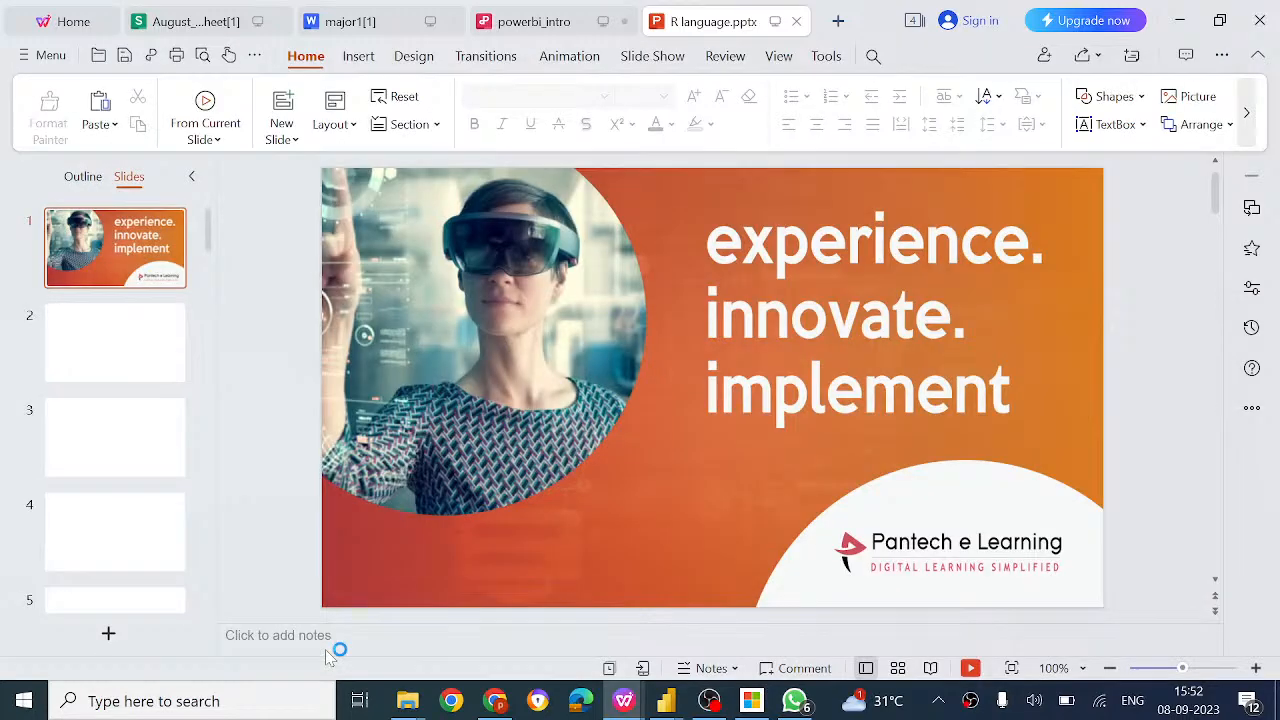
pyautogui.click(76, 316)
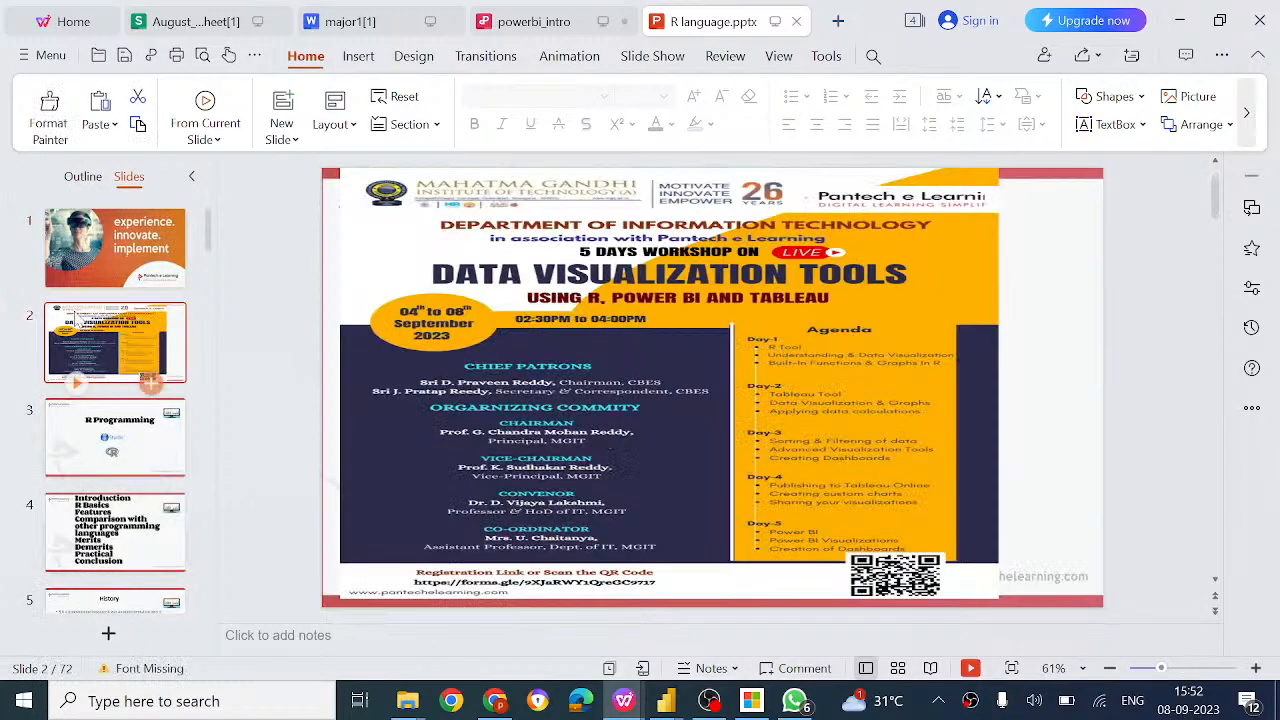